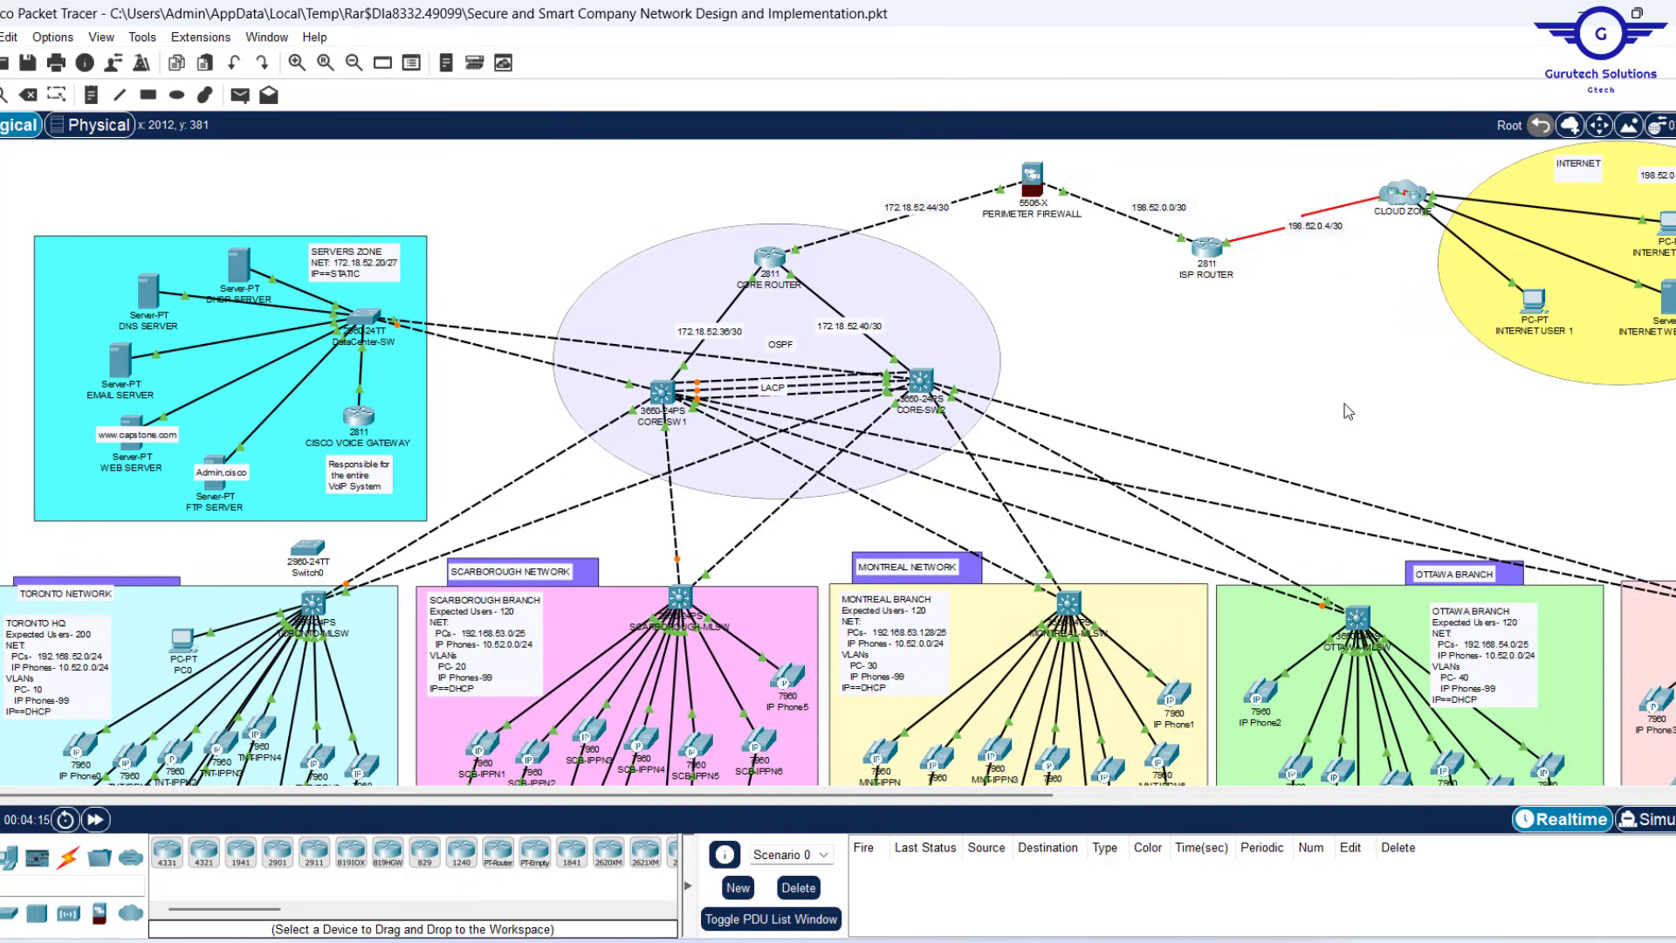
Look over the company network topology, from the core layer and servers zone down to the branch networks' end devices
scroll(1349, 412, "down", 5)
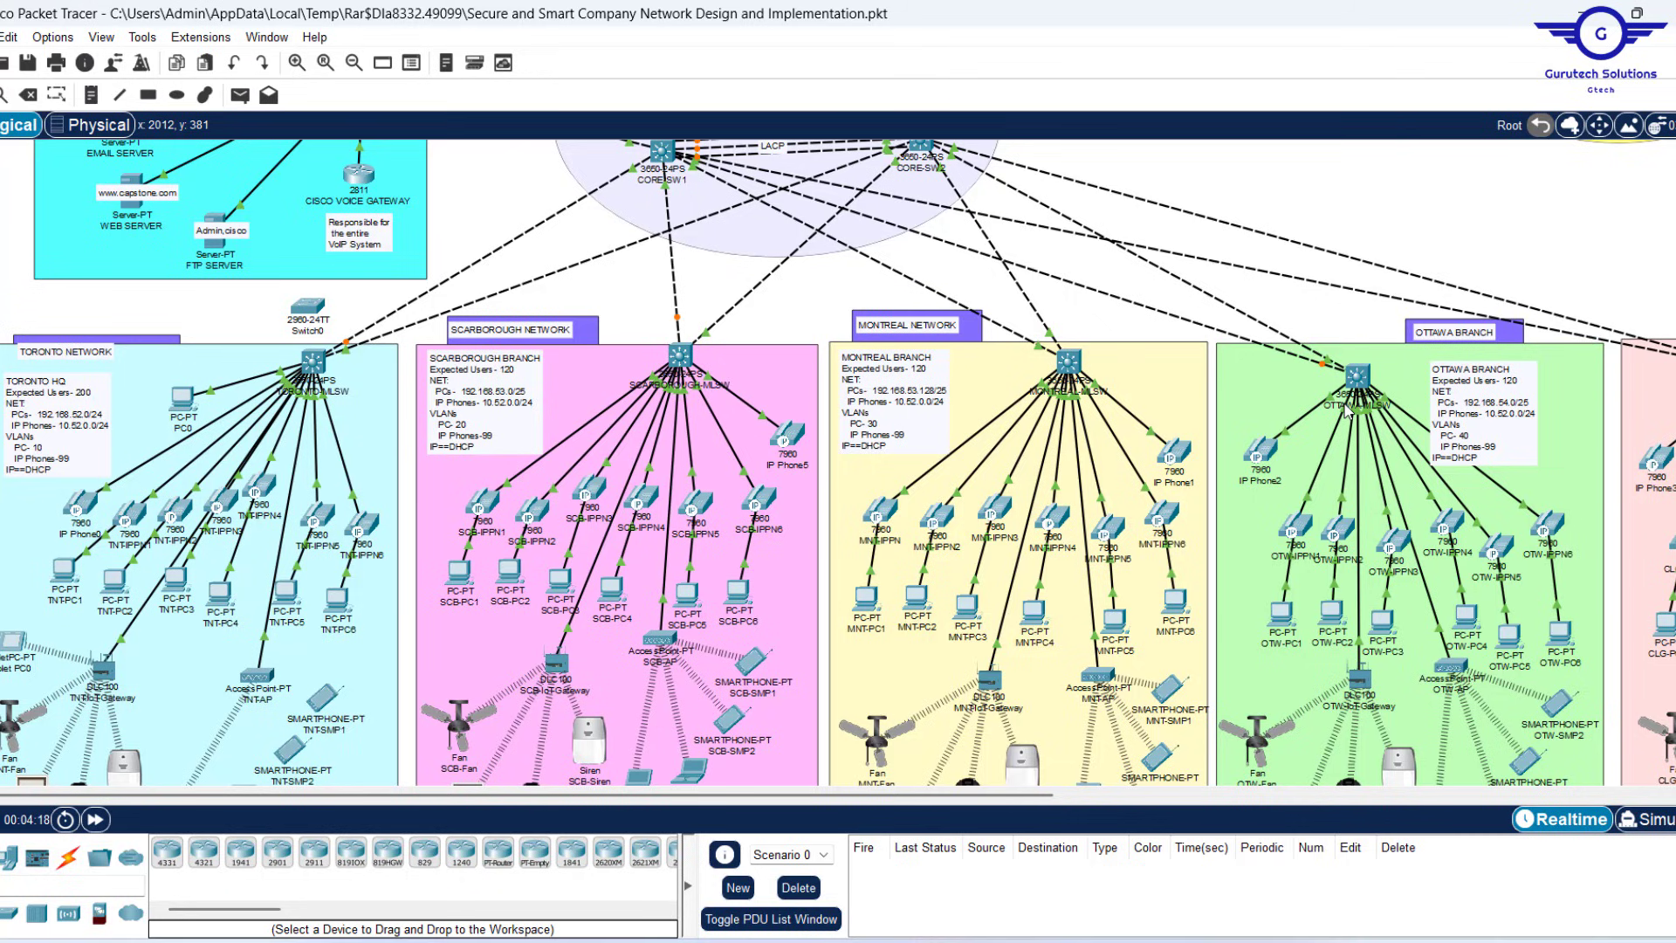
scroll(1349, 412, "up", 2)
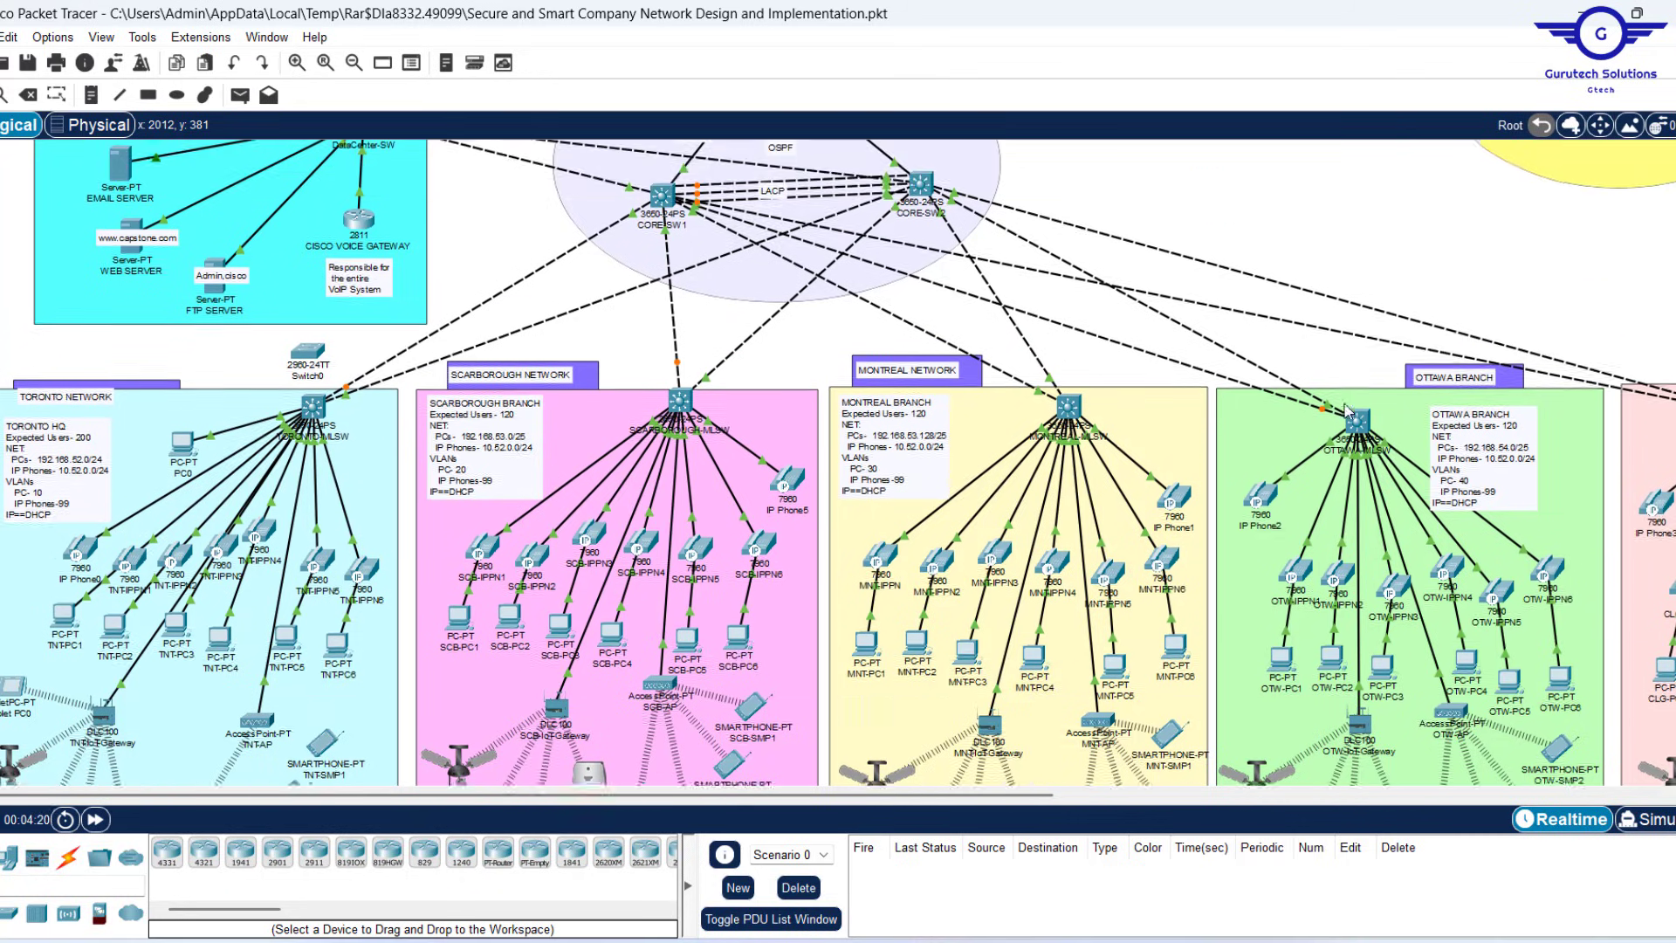
scroll(1349, 412, "down", 5)
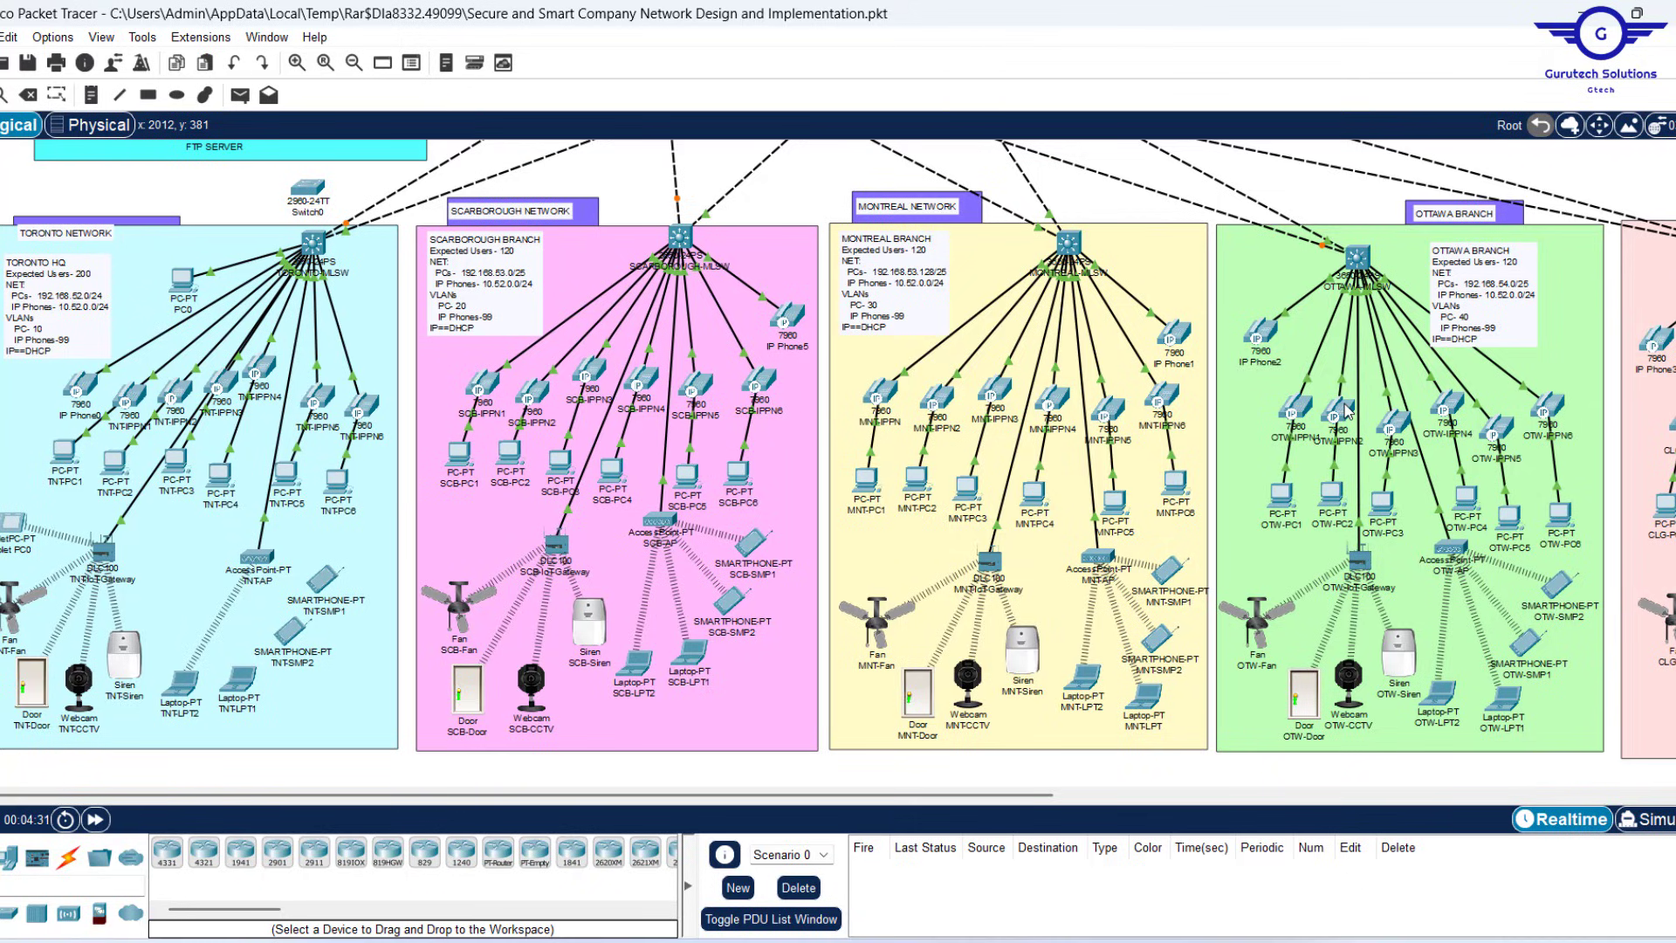
scroll(1347, 411, "up", 5)
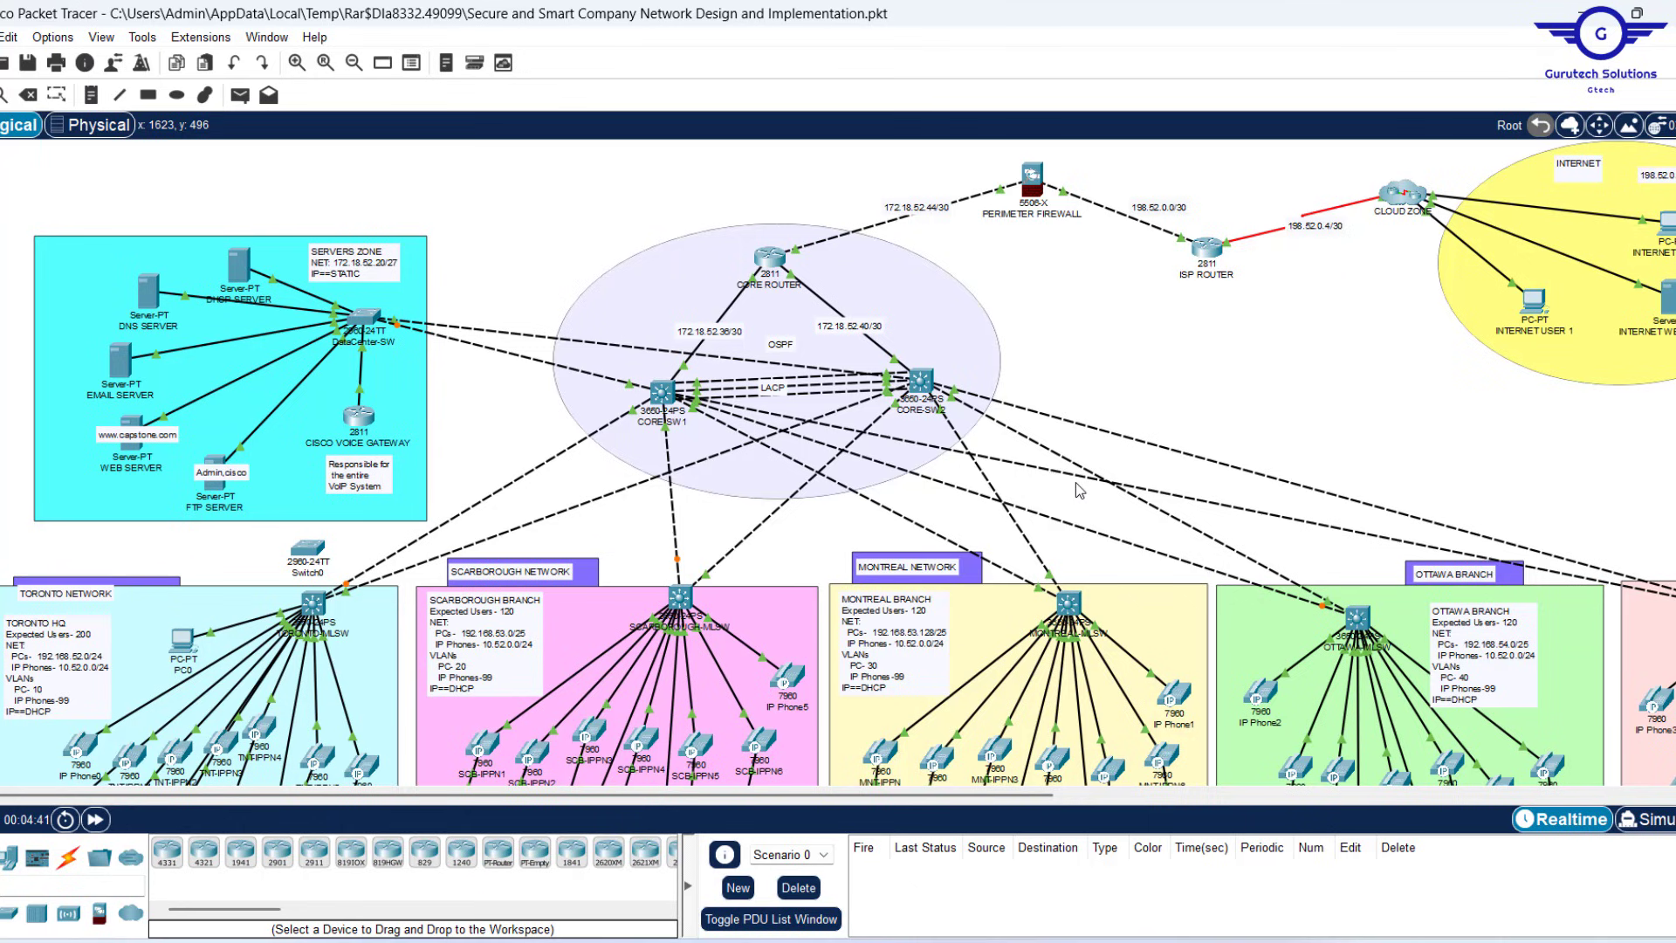
scroll(1078, 489, "down", 5)
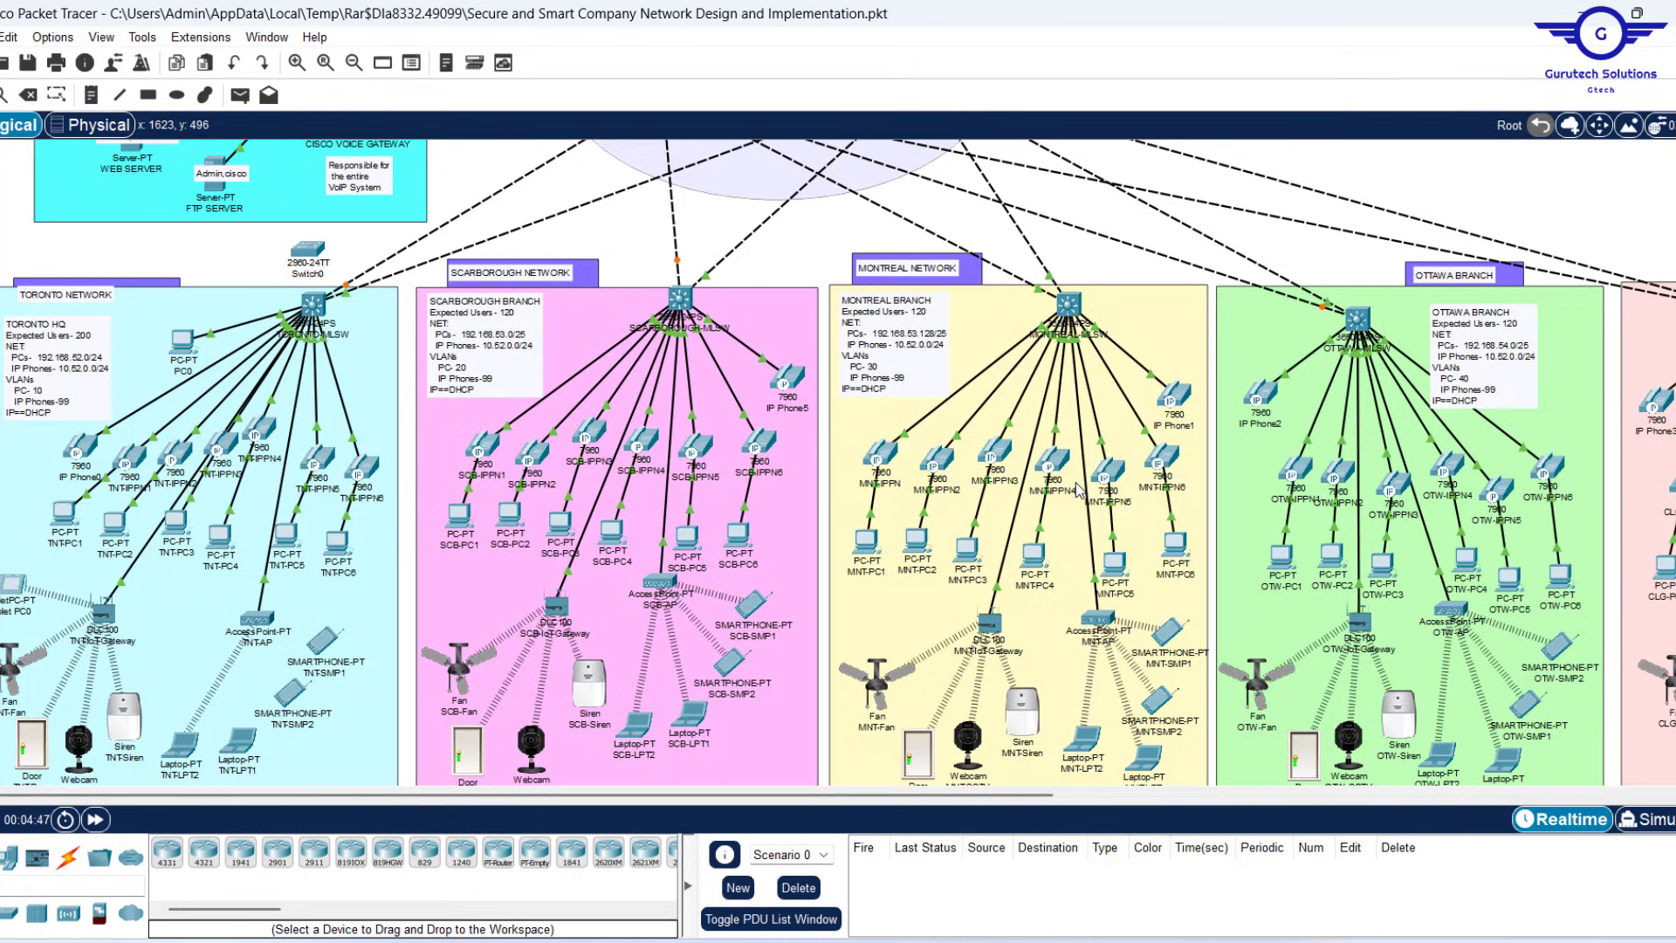
scroll(1077, 490, "up", 3)
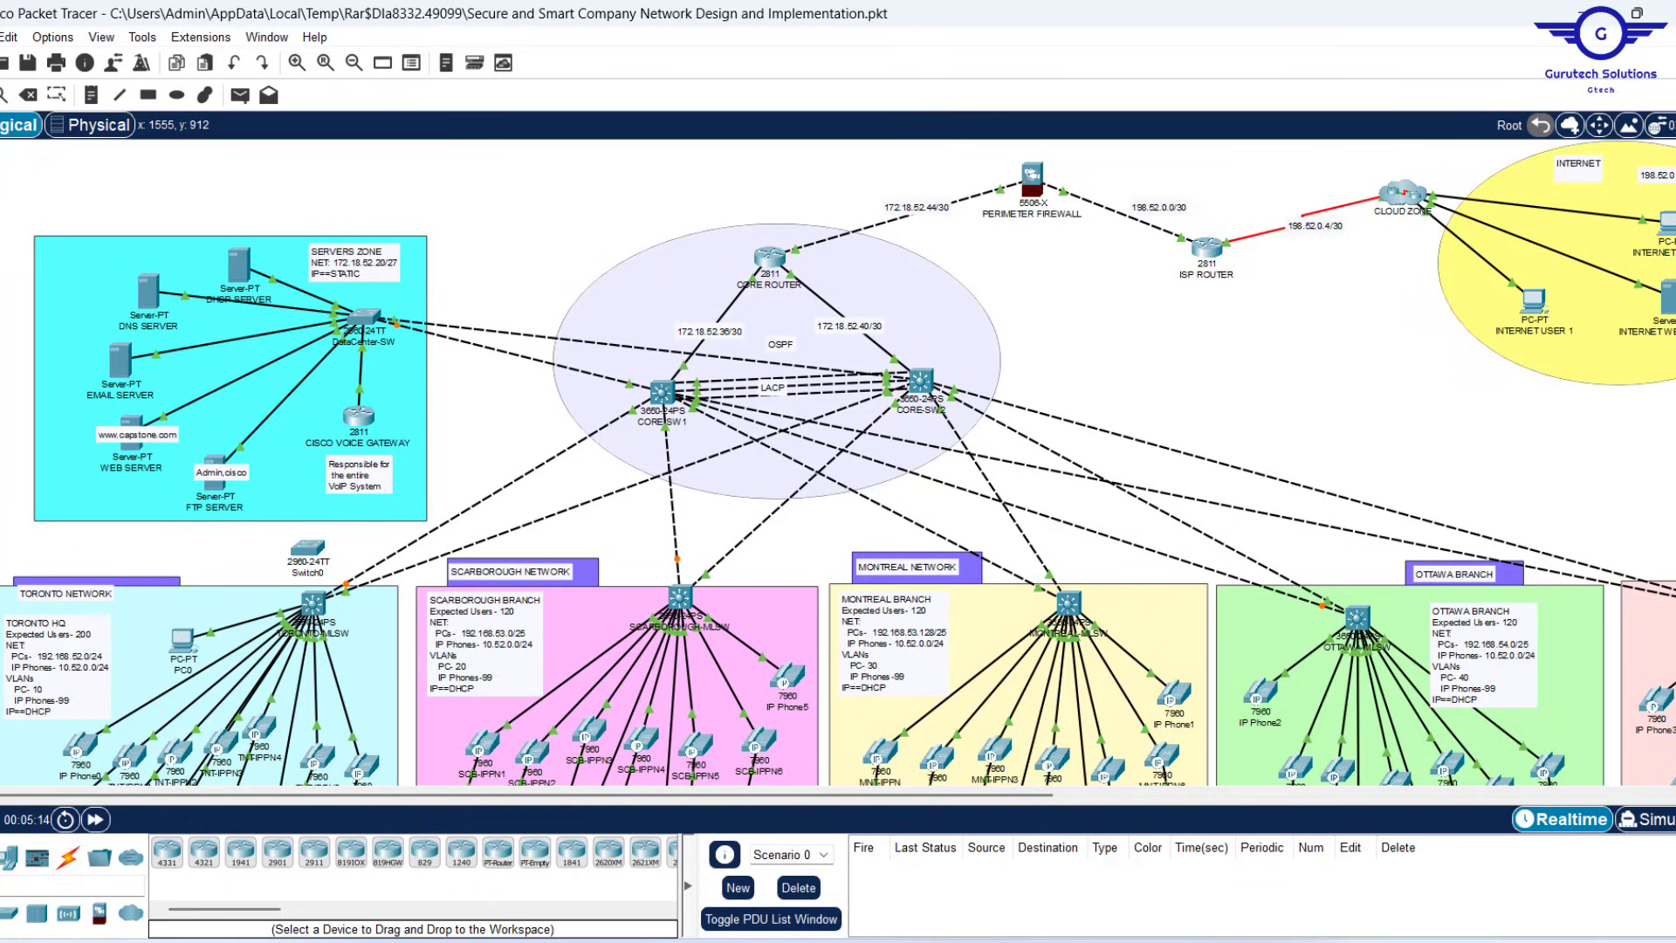
Switch to the browser and open the Advanced + Secure Networking Projects category from the Gurutech Networks project categories
left_click(1017, 941)
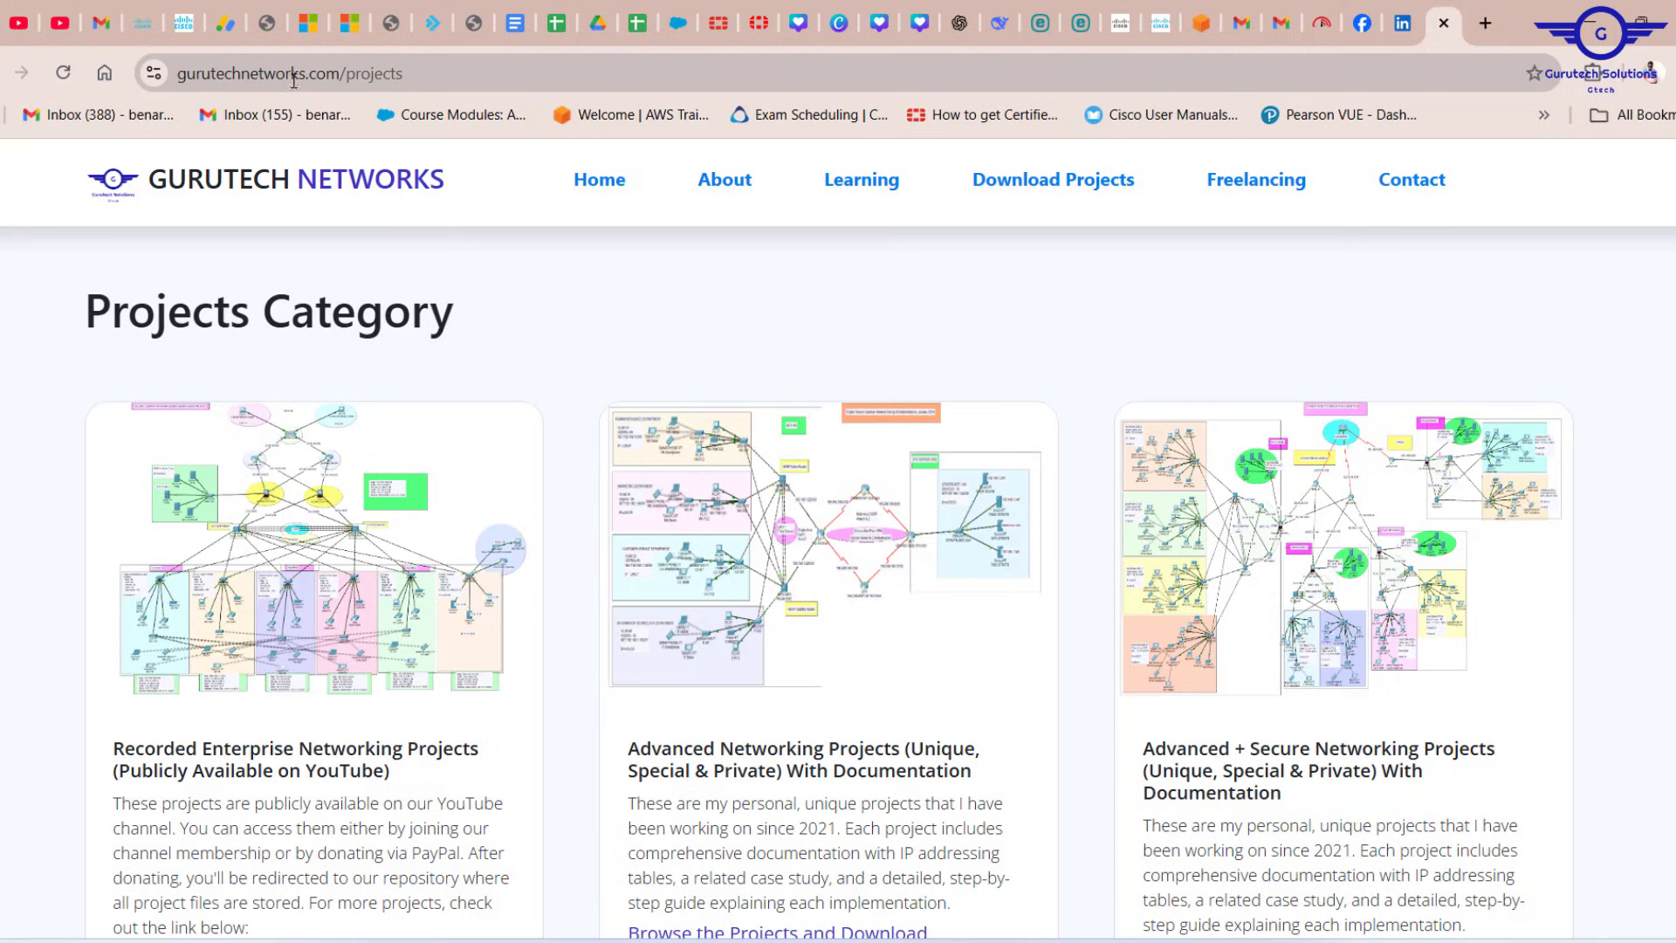
left_click(1061, 193)
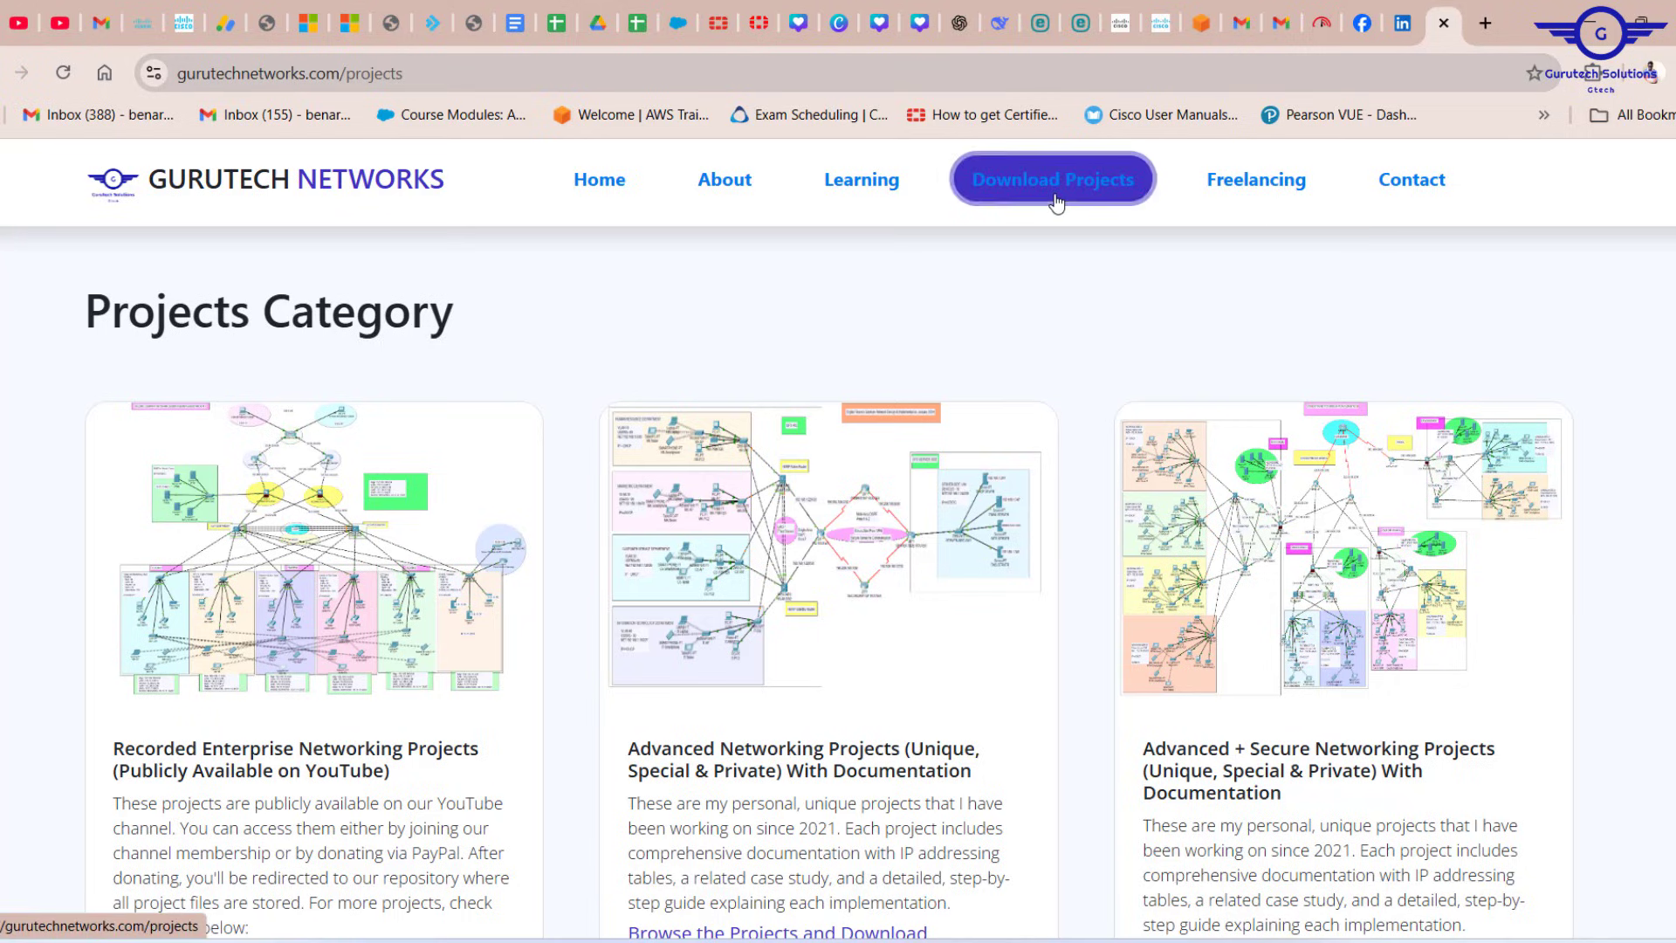
left_click(1340, 599)
Find the "Secure and Smart Company IoT Network System Design and Implementation" project in the list and open its page
scroll(1165, 641, "down", 6)
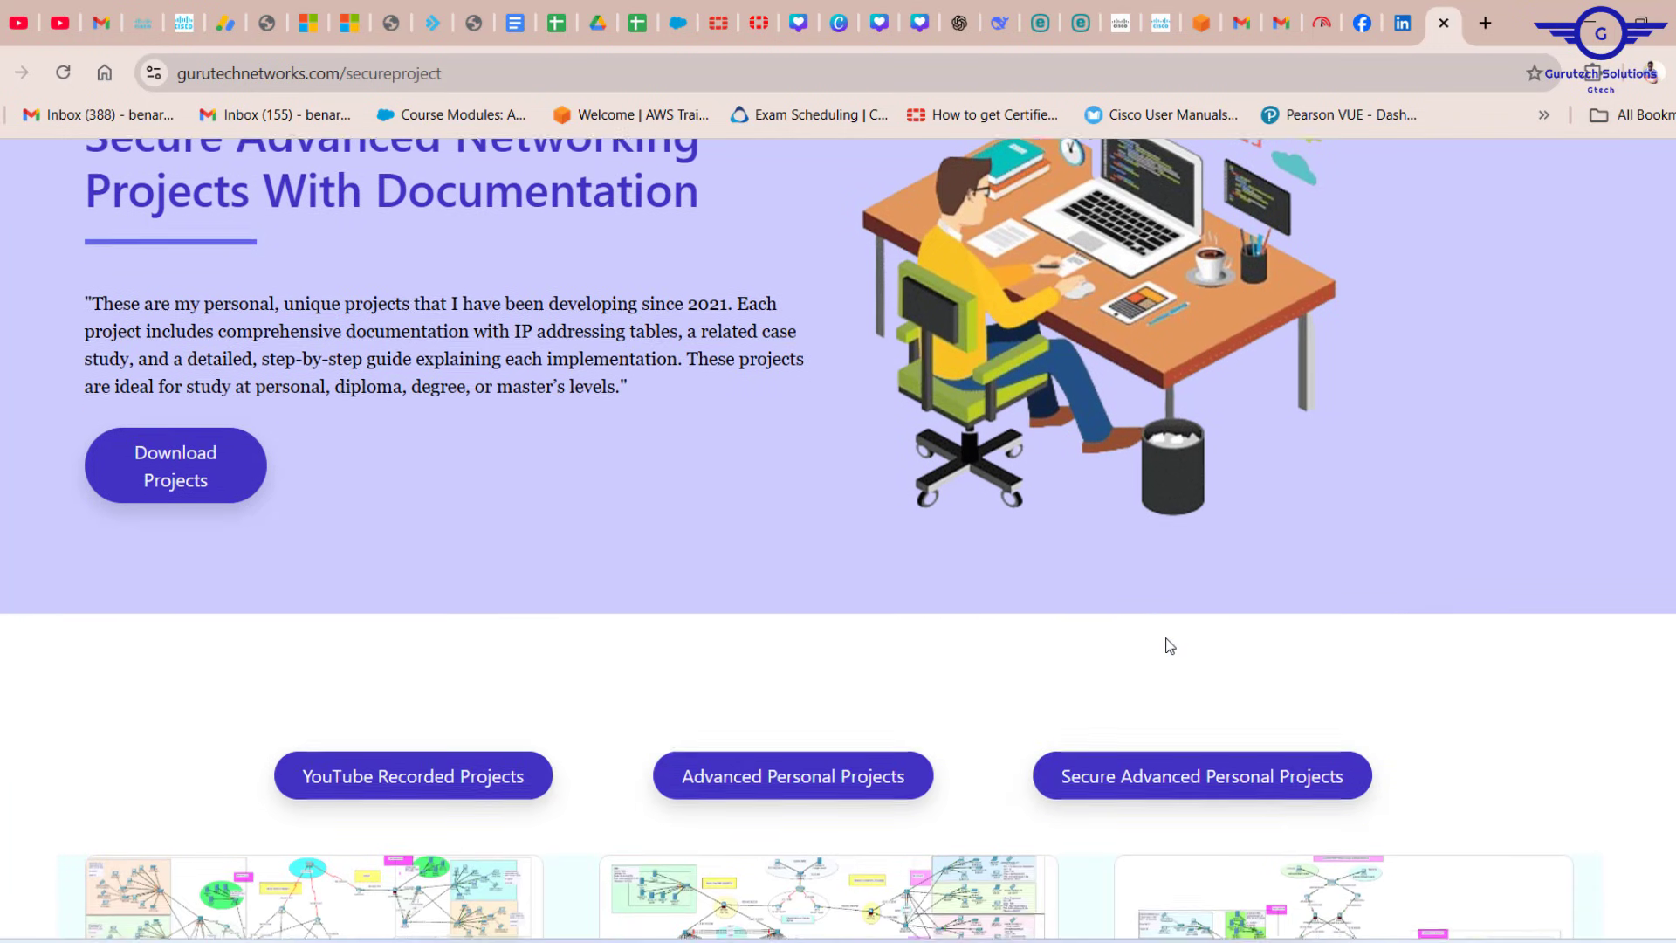
scroll(1167, 644, "down", 9)
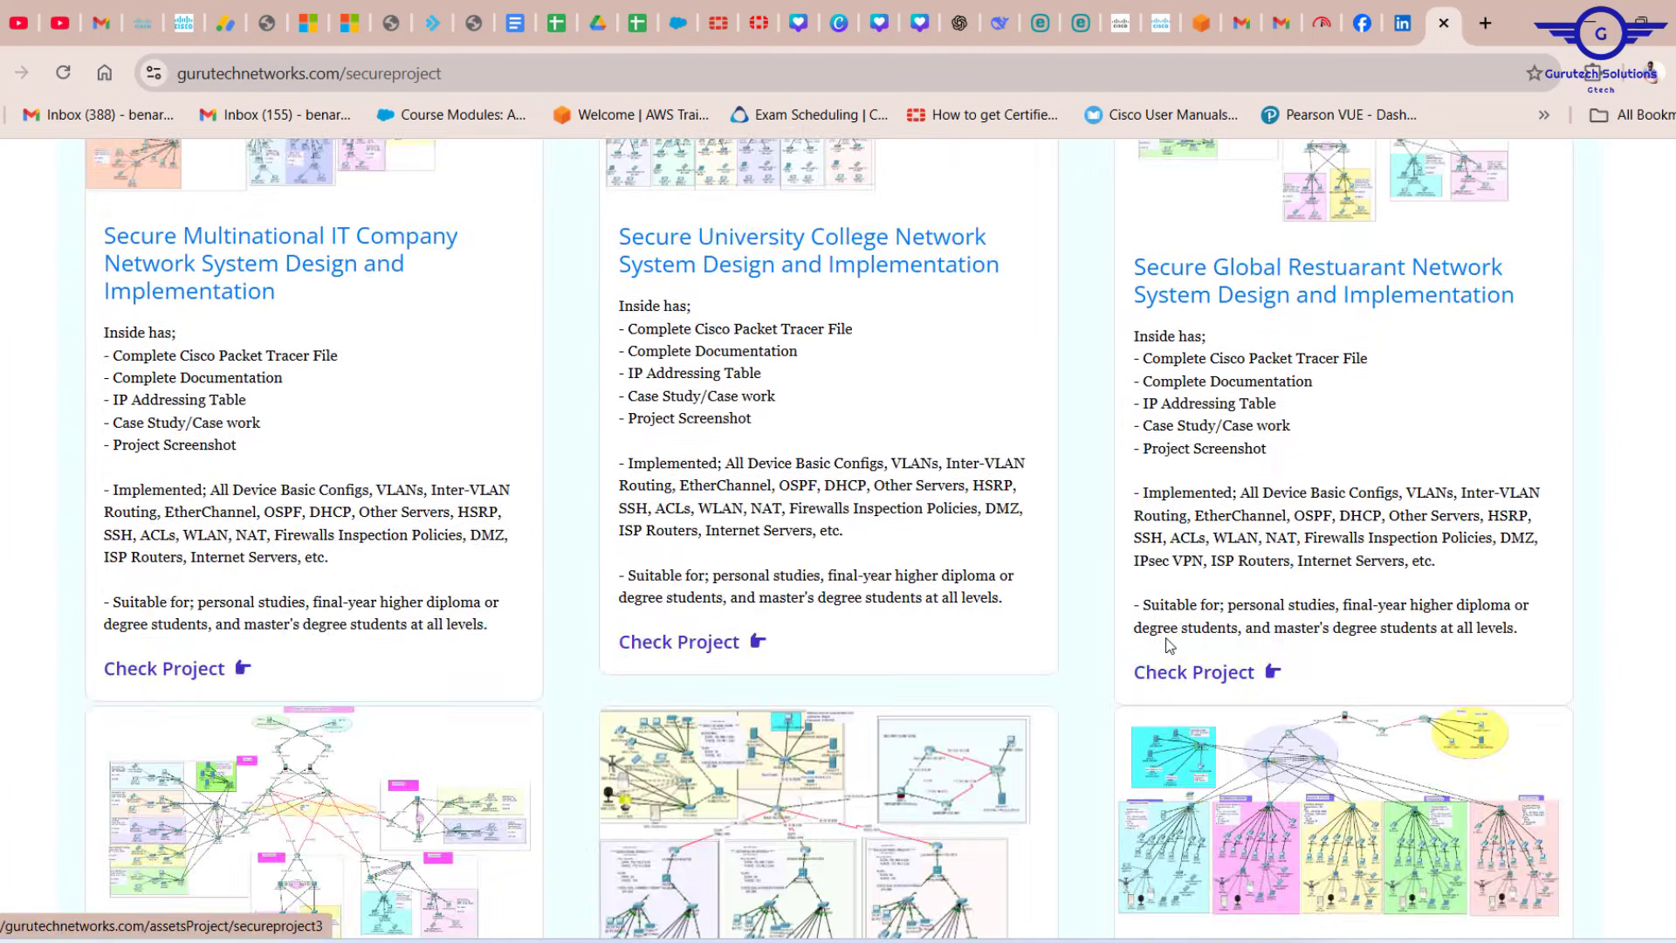
scroll(1168, 643, "down", 1)
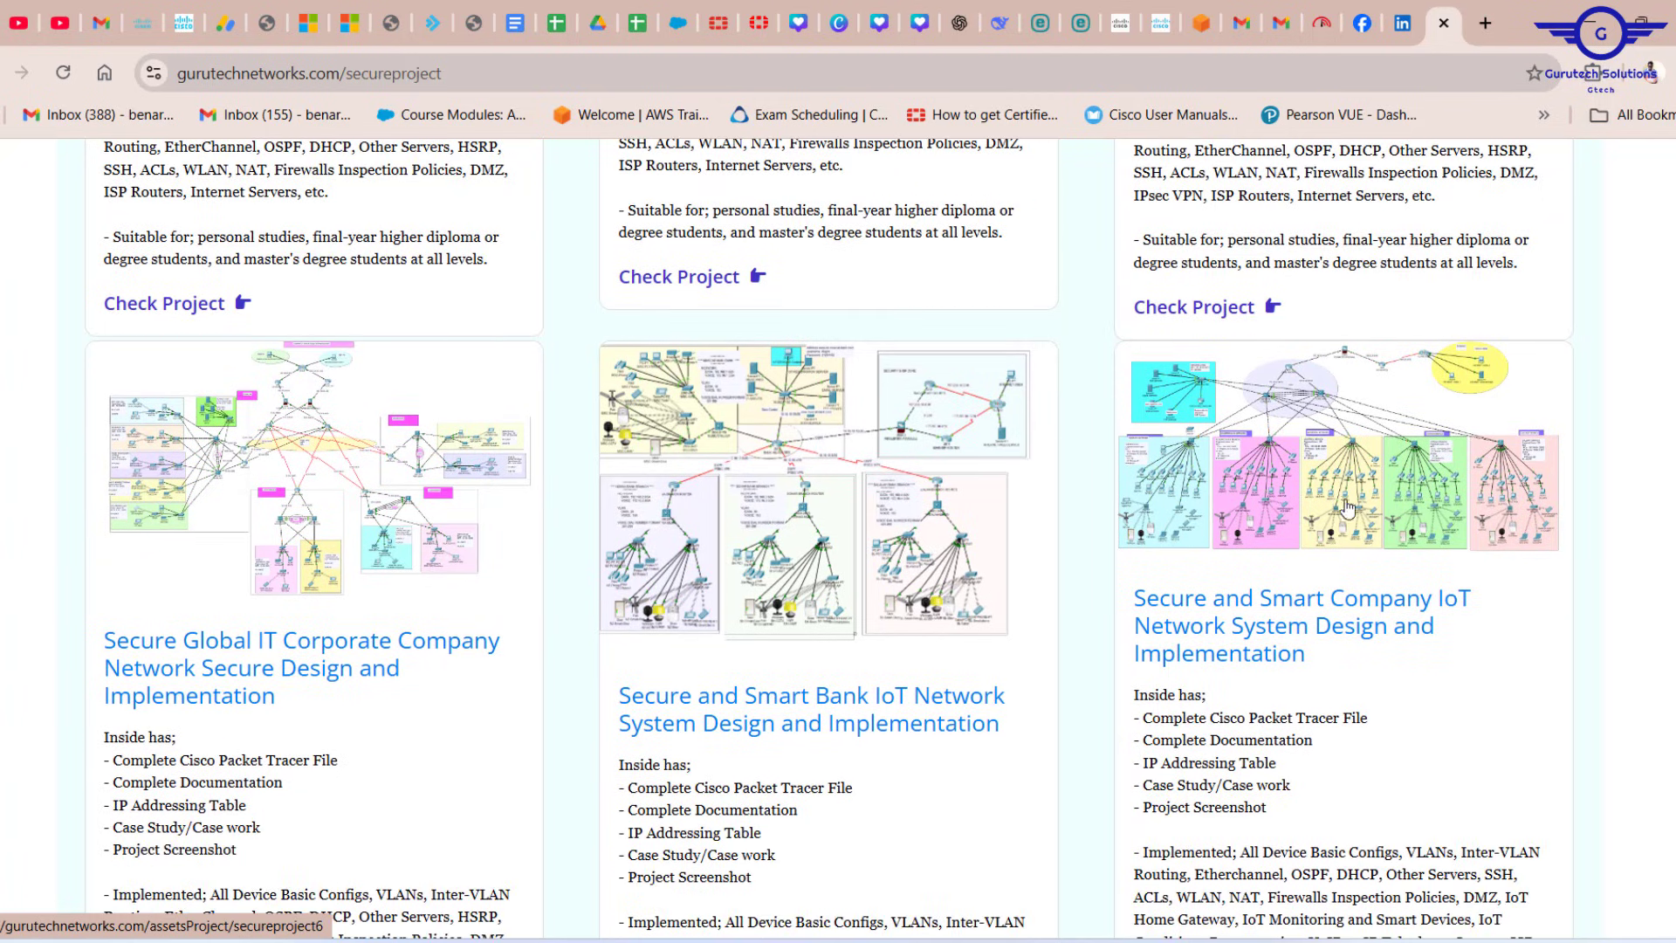
scroll(1376, 630, "down", 2)
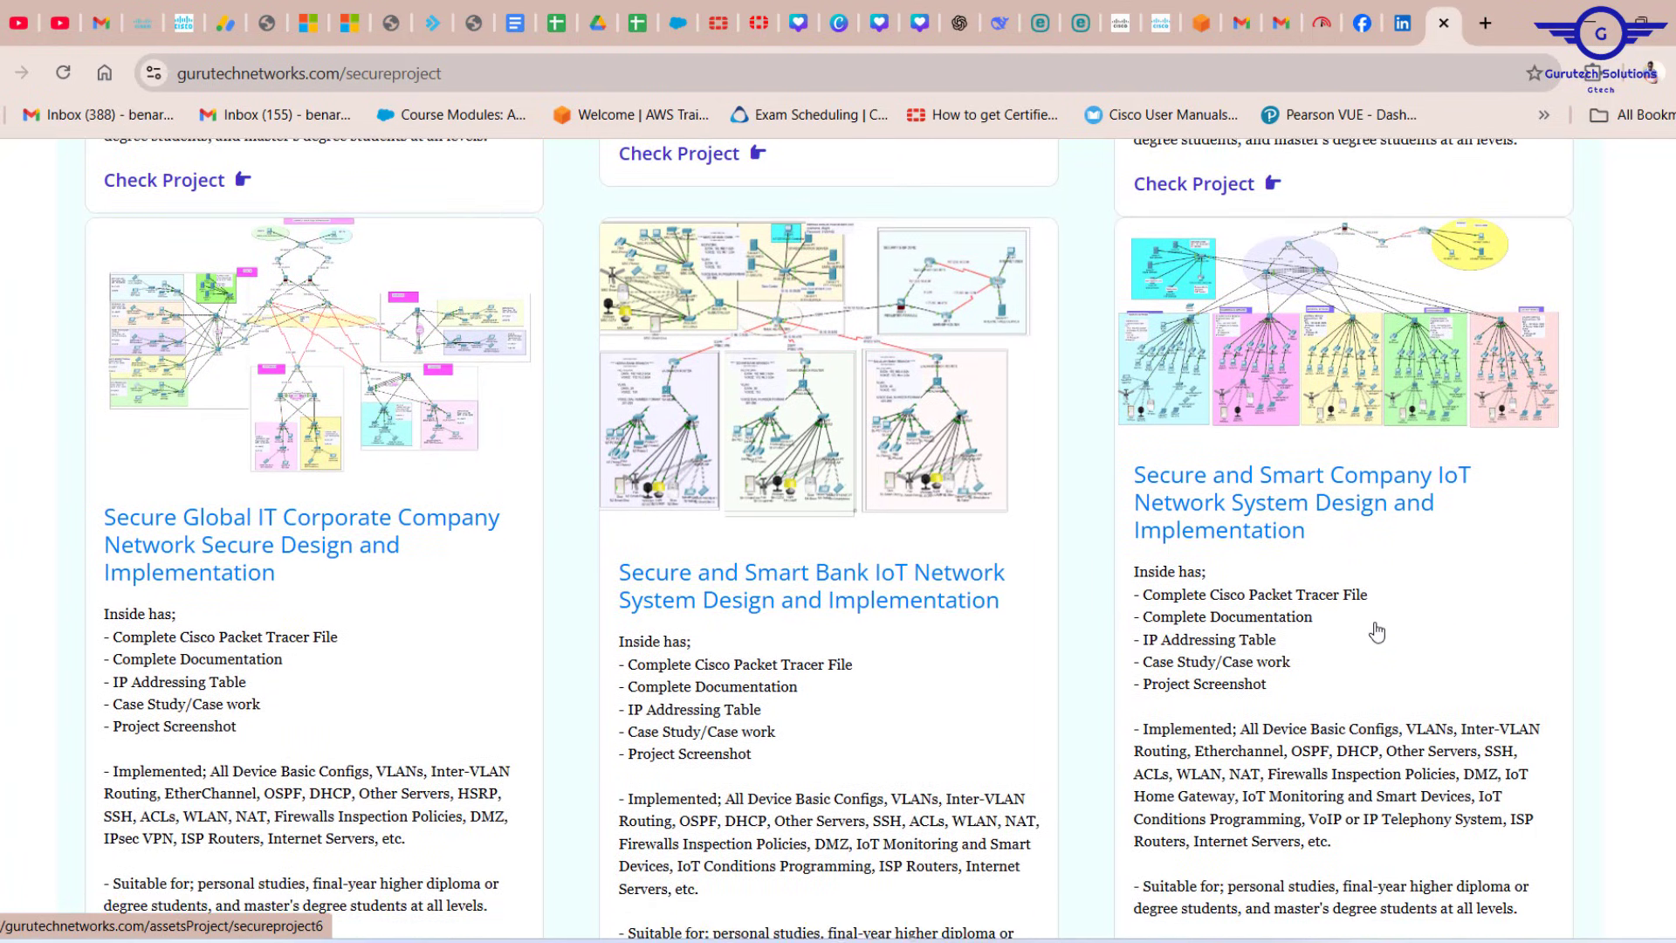
scroll(1377, 630, "up", 1)
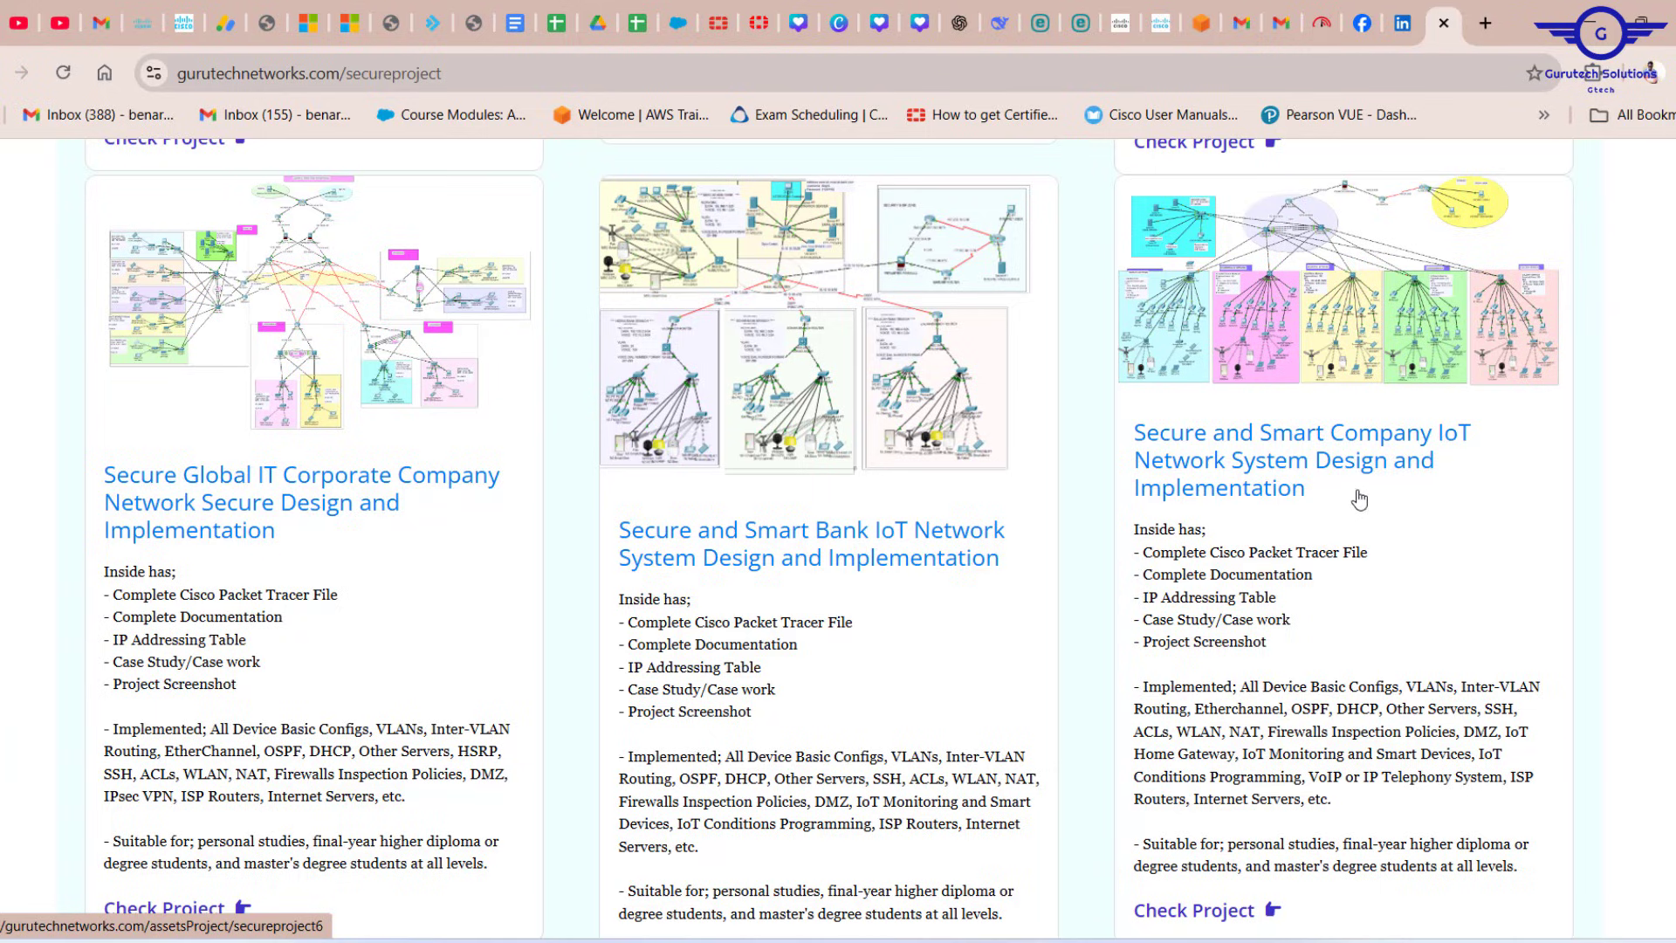
left_click(1406, 529)
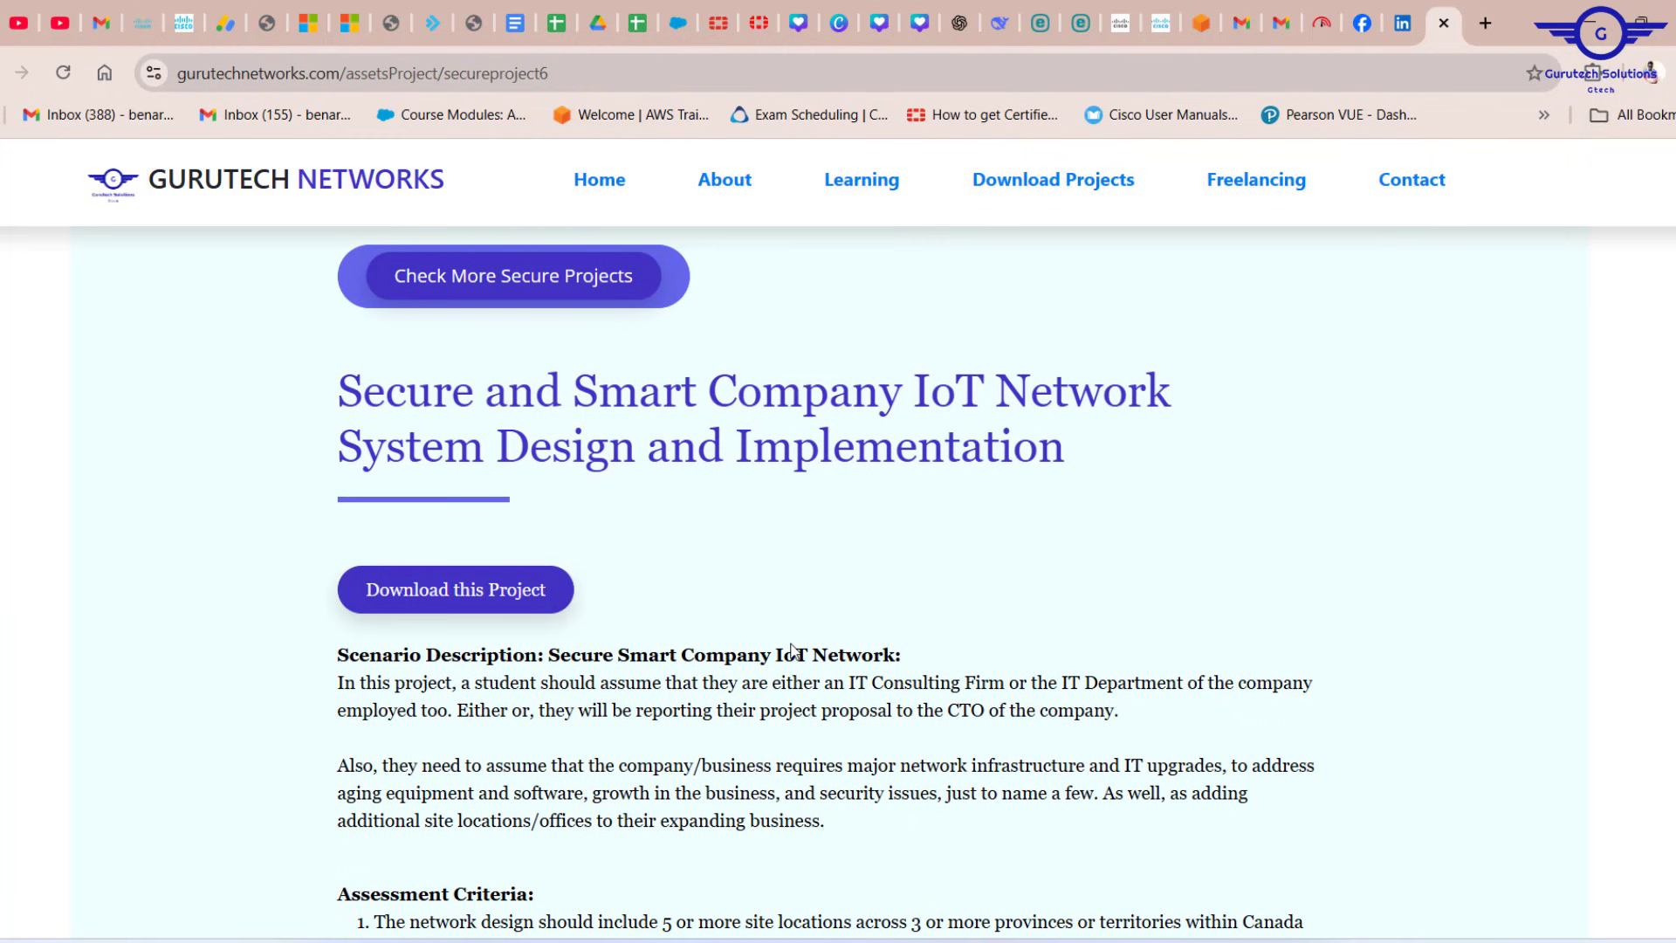
Read the project page's scenario description, assessment criteria, network topology and PayPal purchase section
scroll(791, 636, "down", 5)
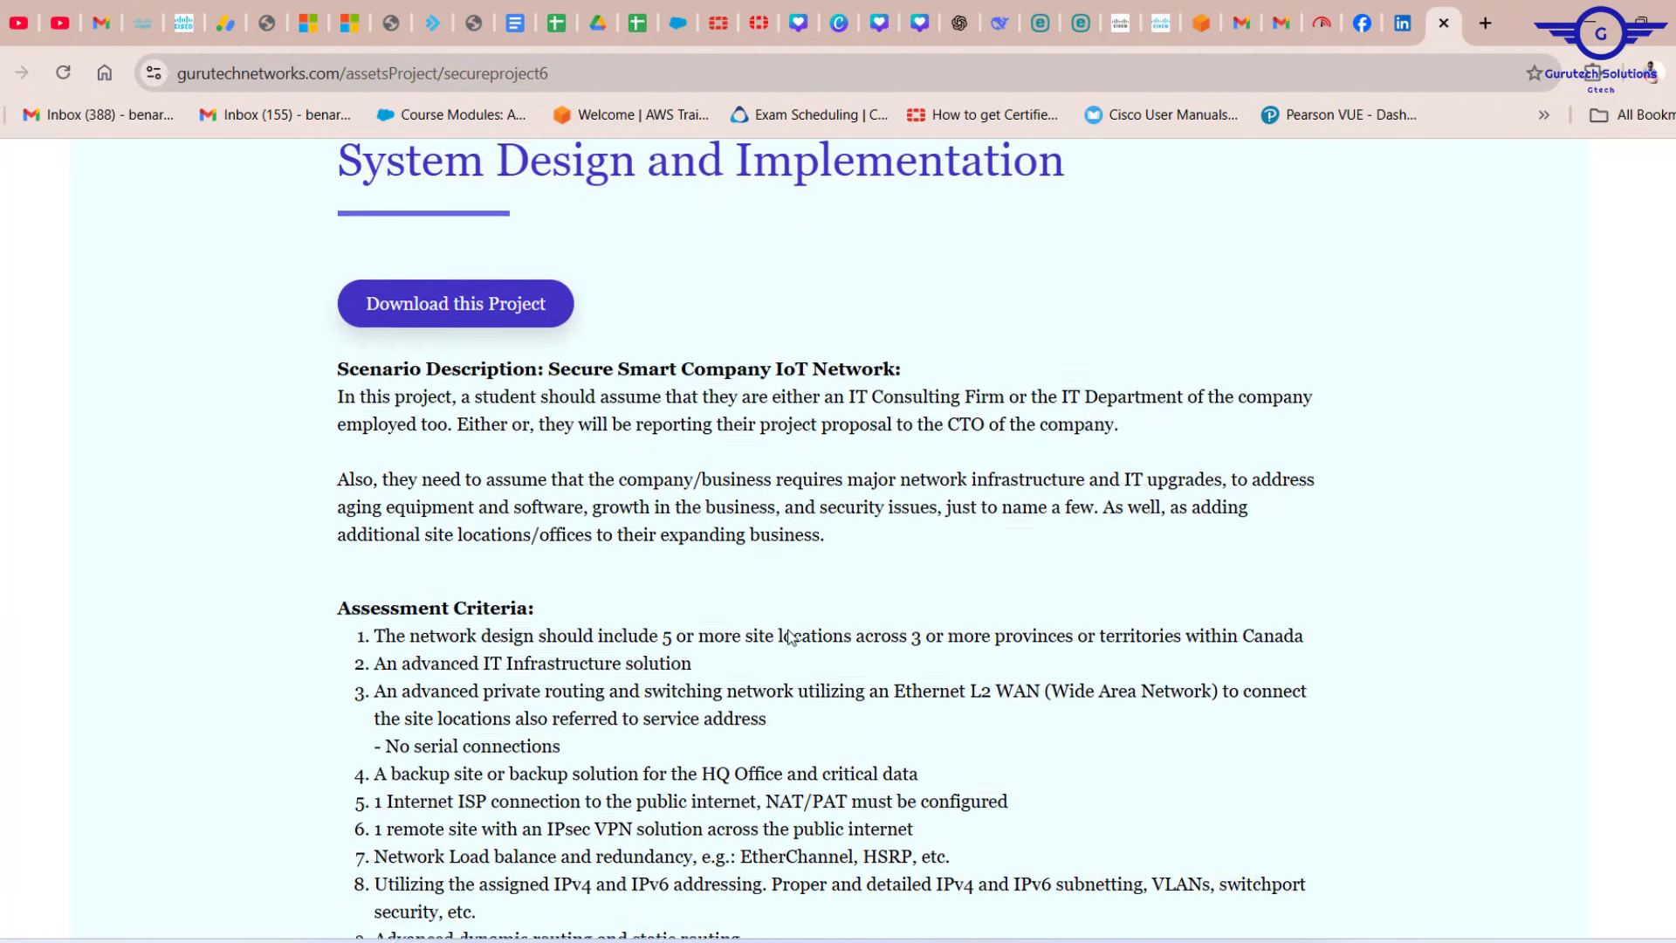
left_click_drag(342, 196, 625, 512)
scroll(610, 510, "up", 10)
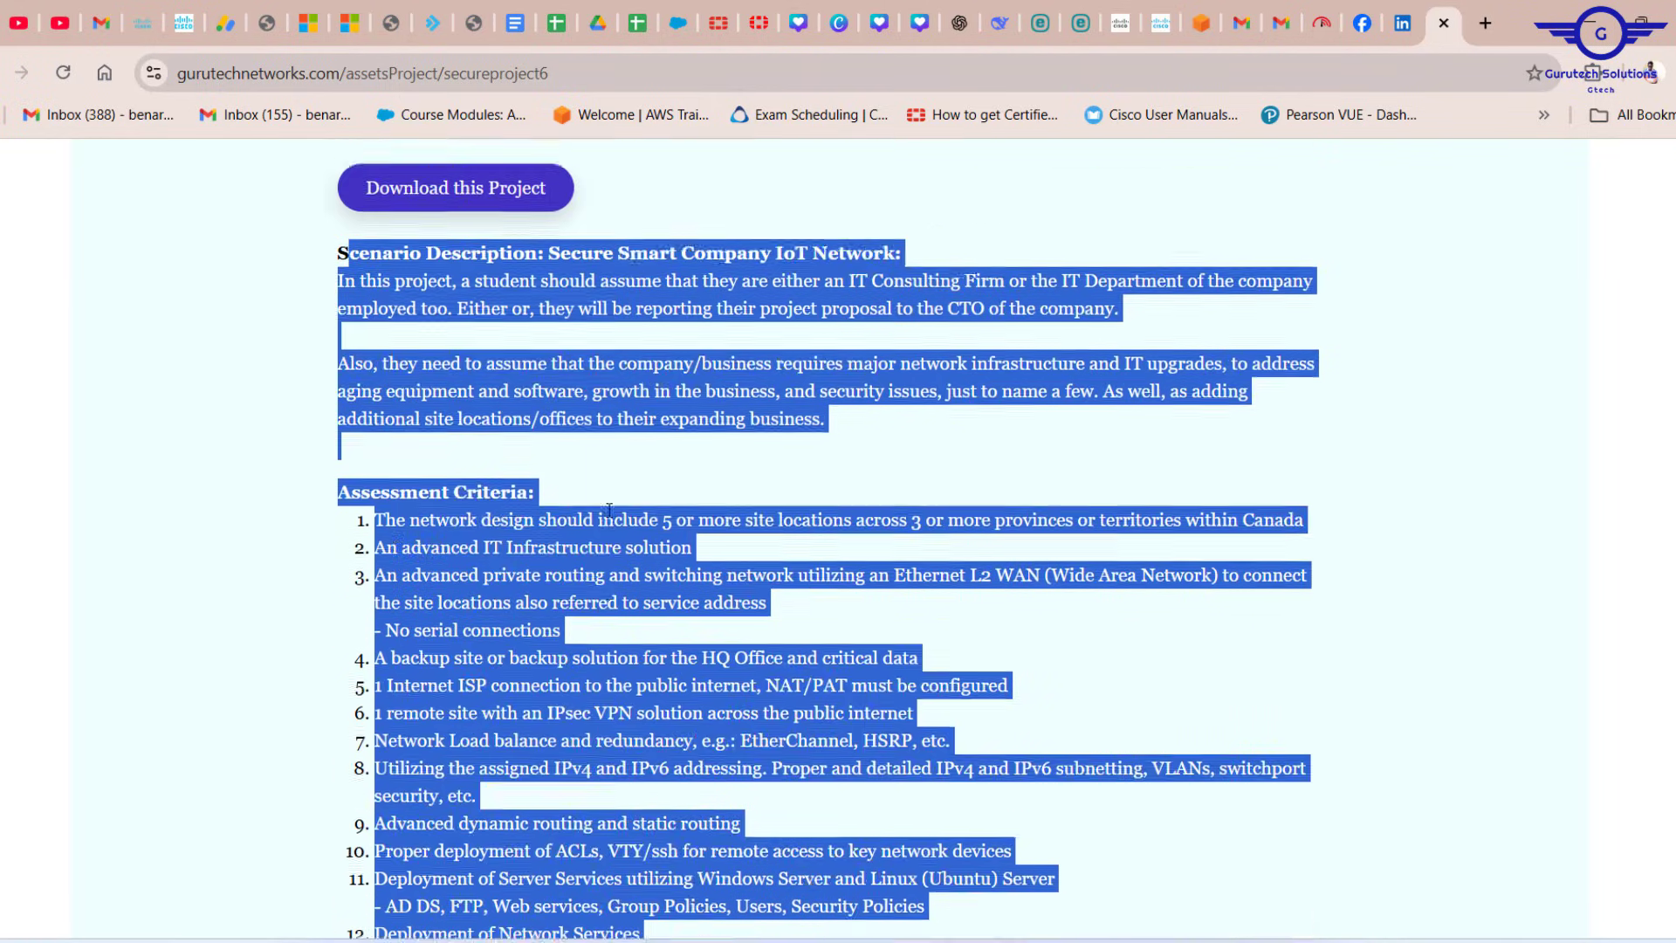
scroll(609, 511, "down", 1)
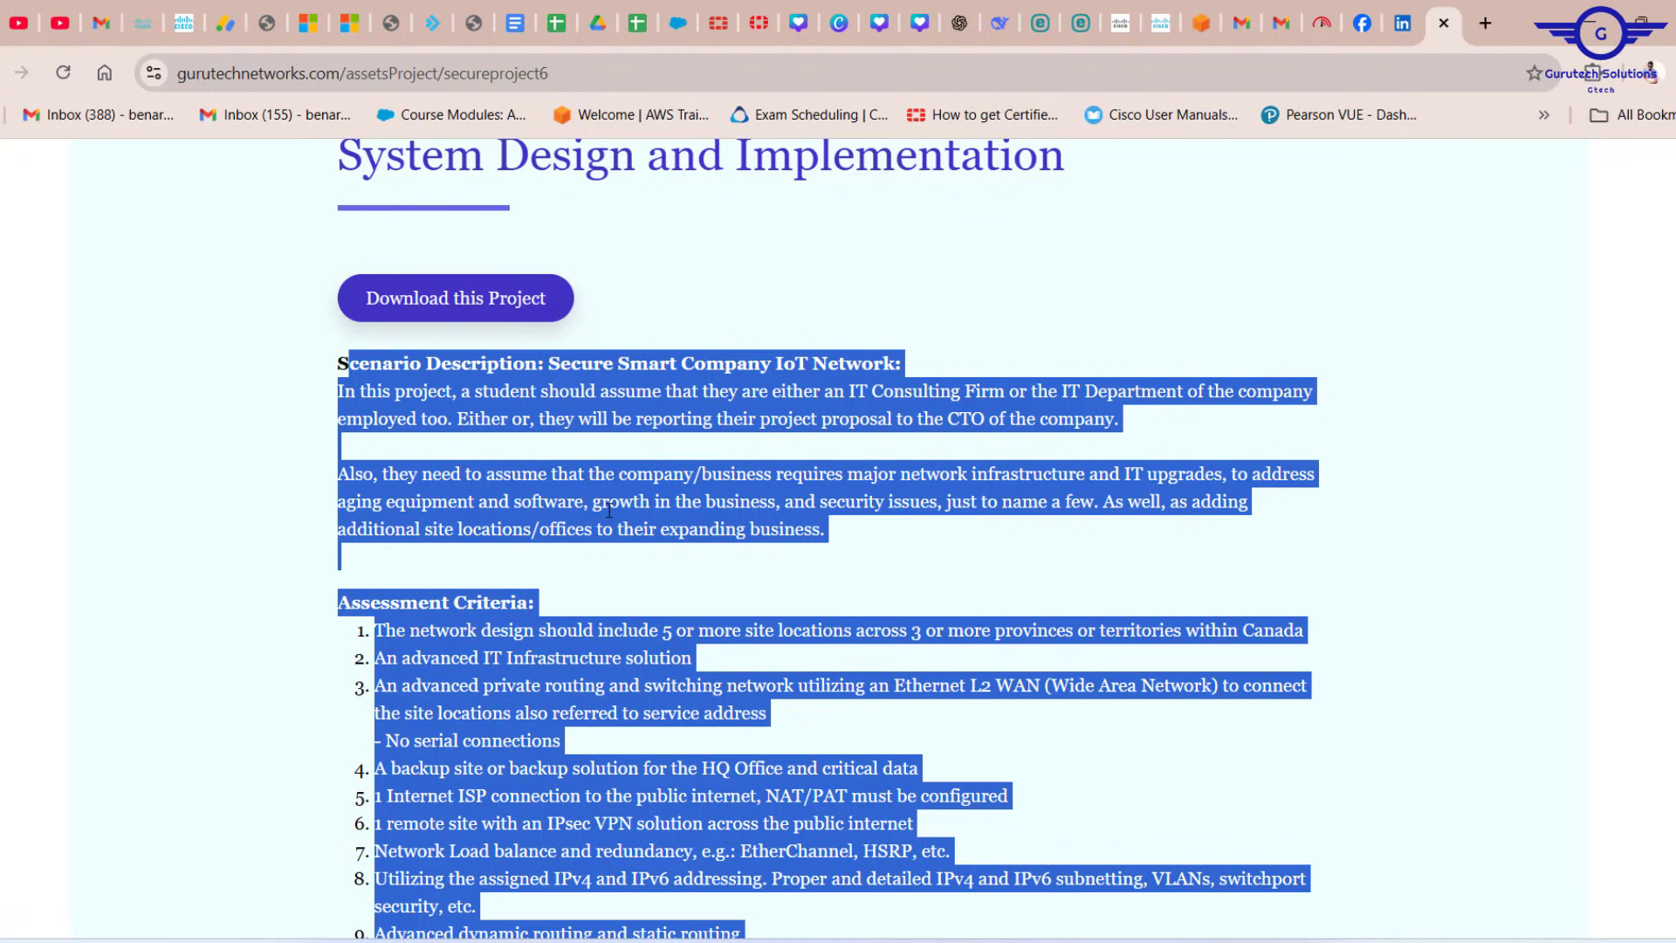
left_click(610, 511)
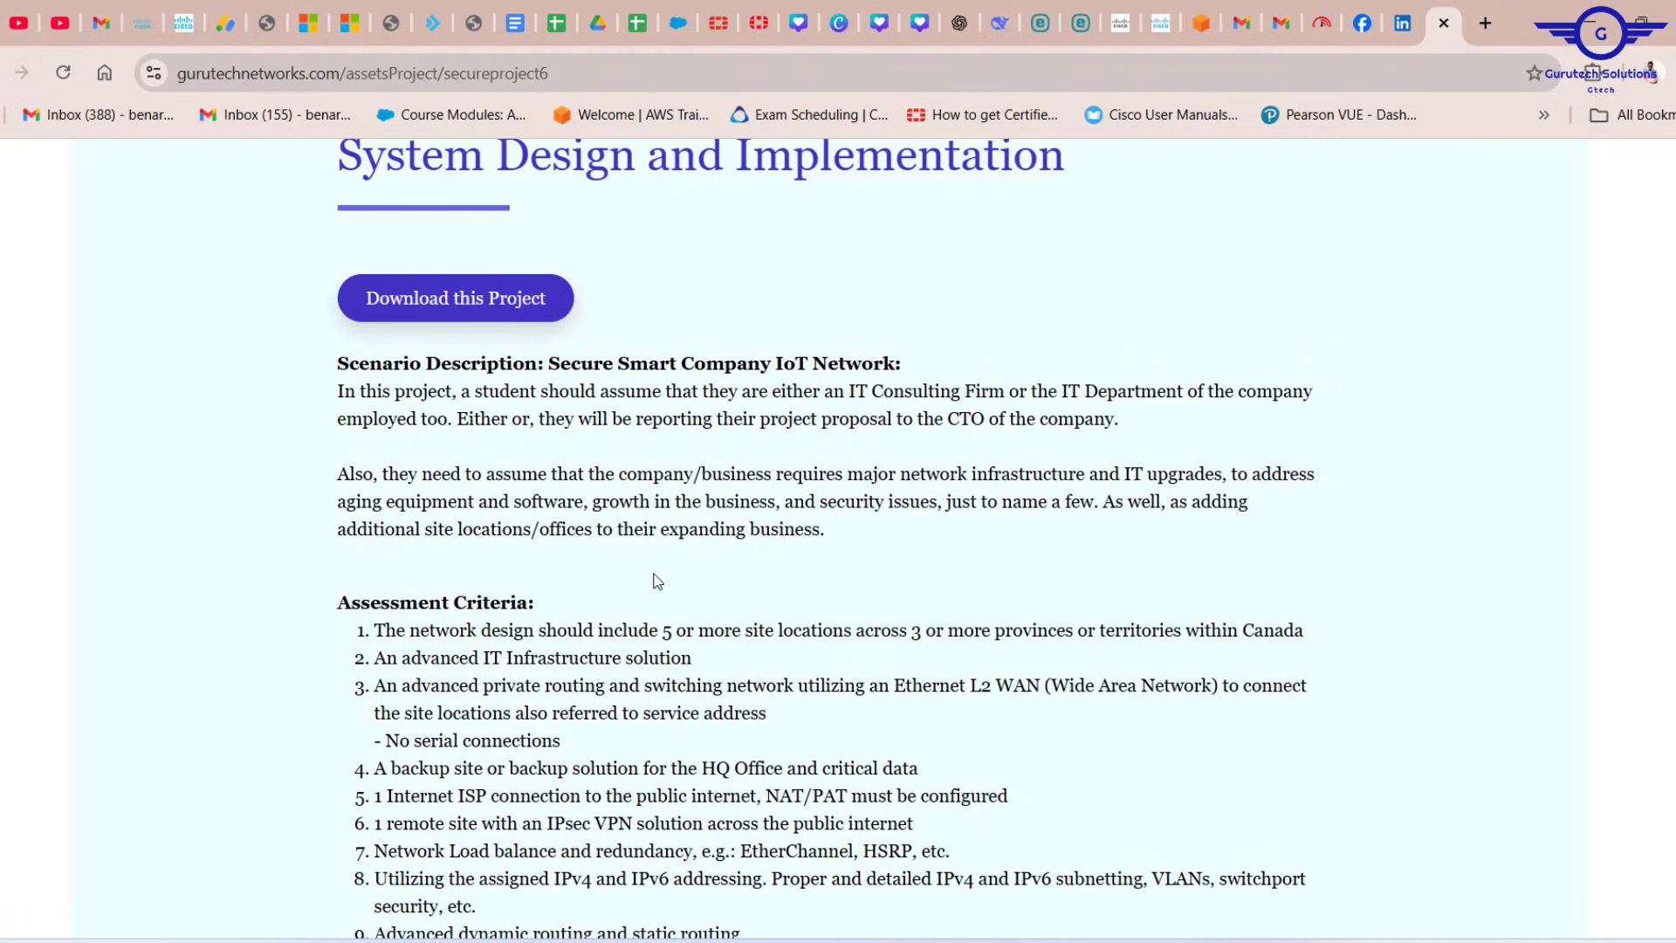
scroll(658, 581, "down", 10)
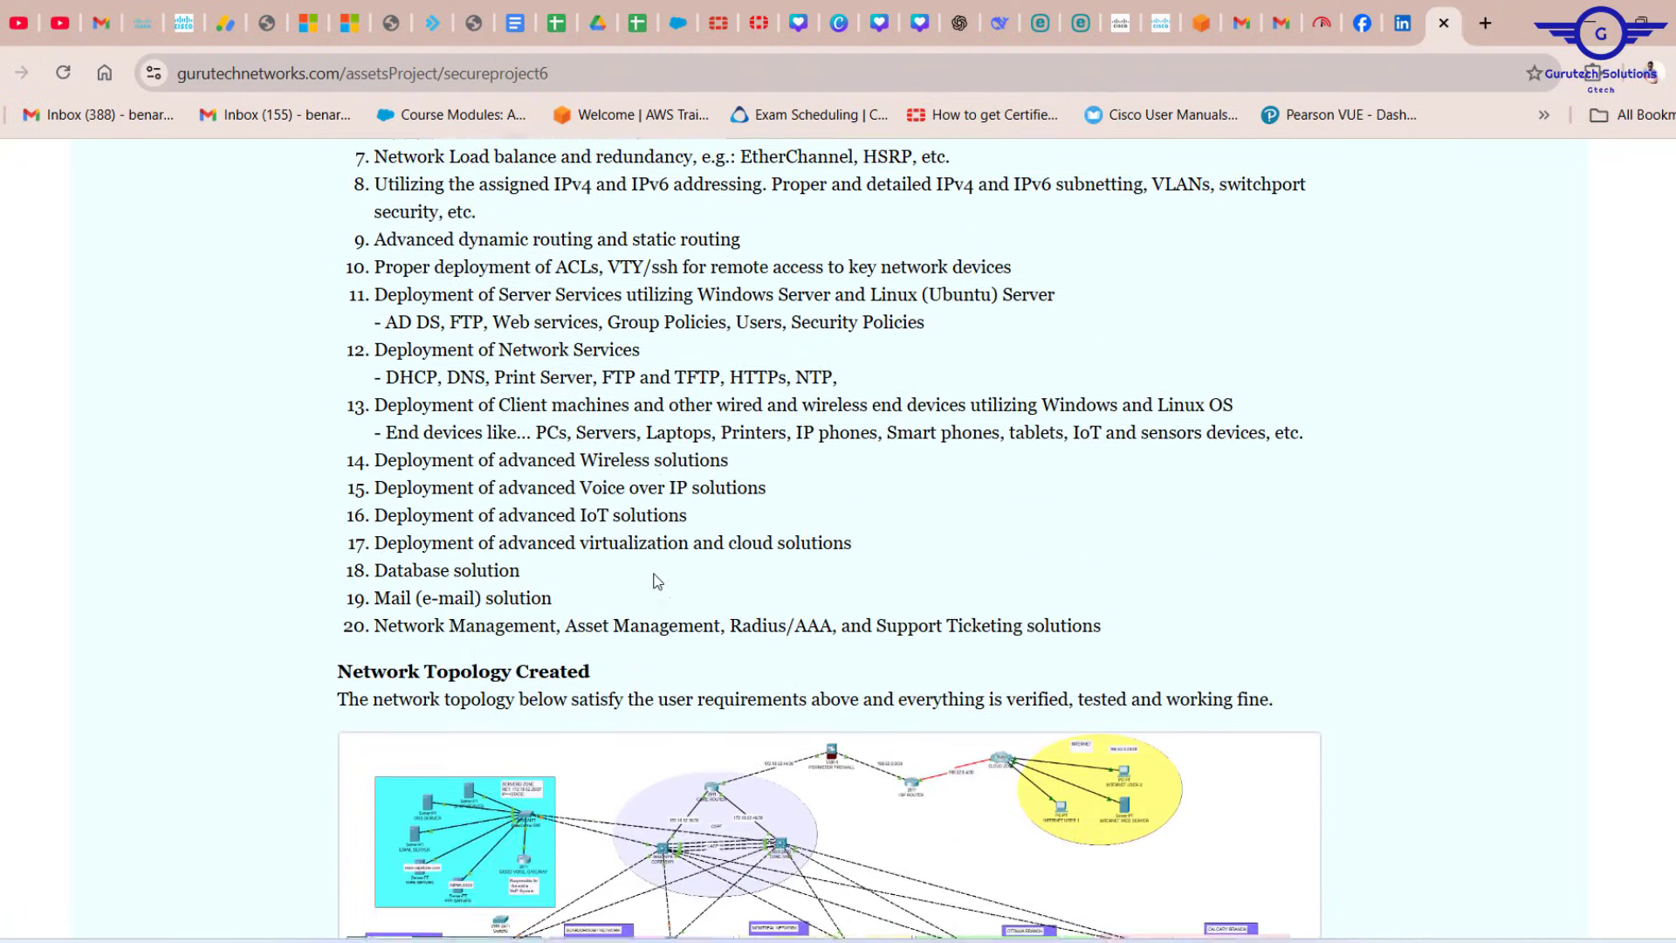
scroll(657, 581, "down", 2)
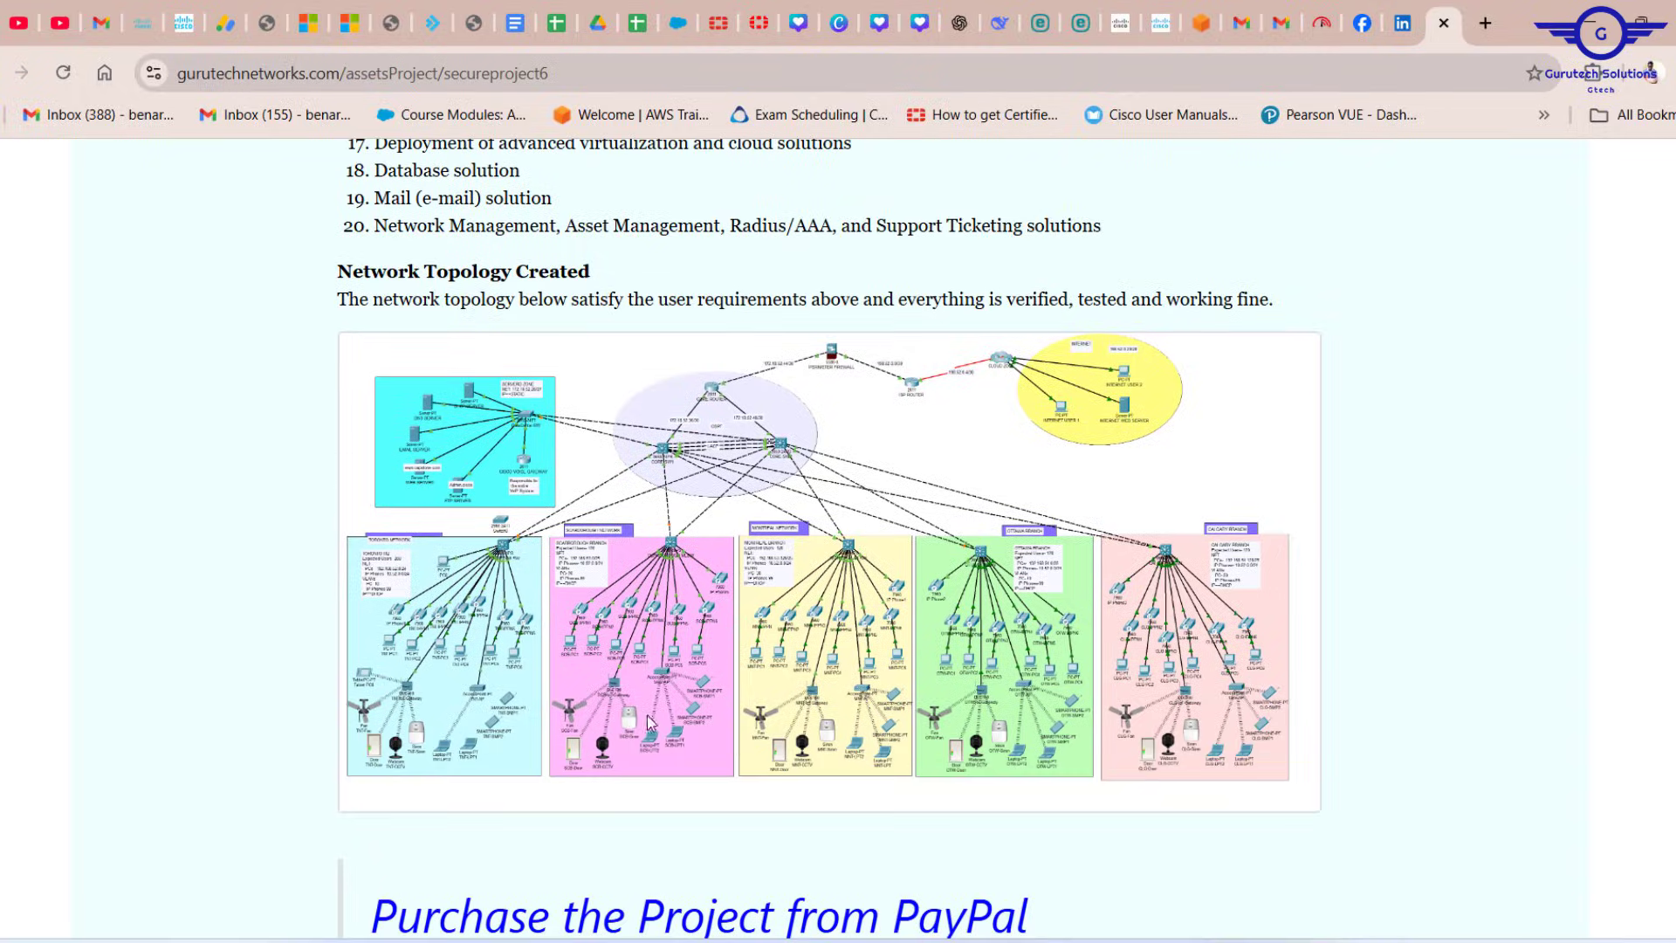
scroll(751, 731, "down", 5)
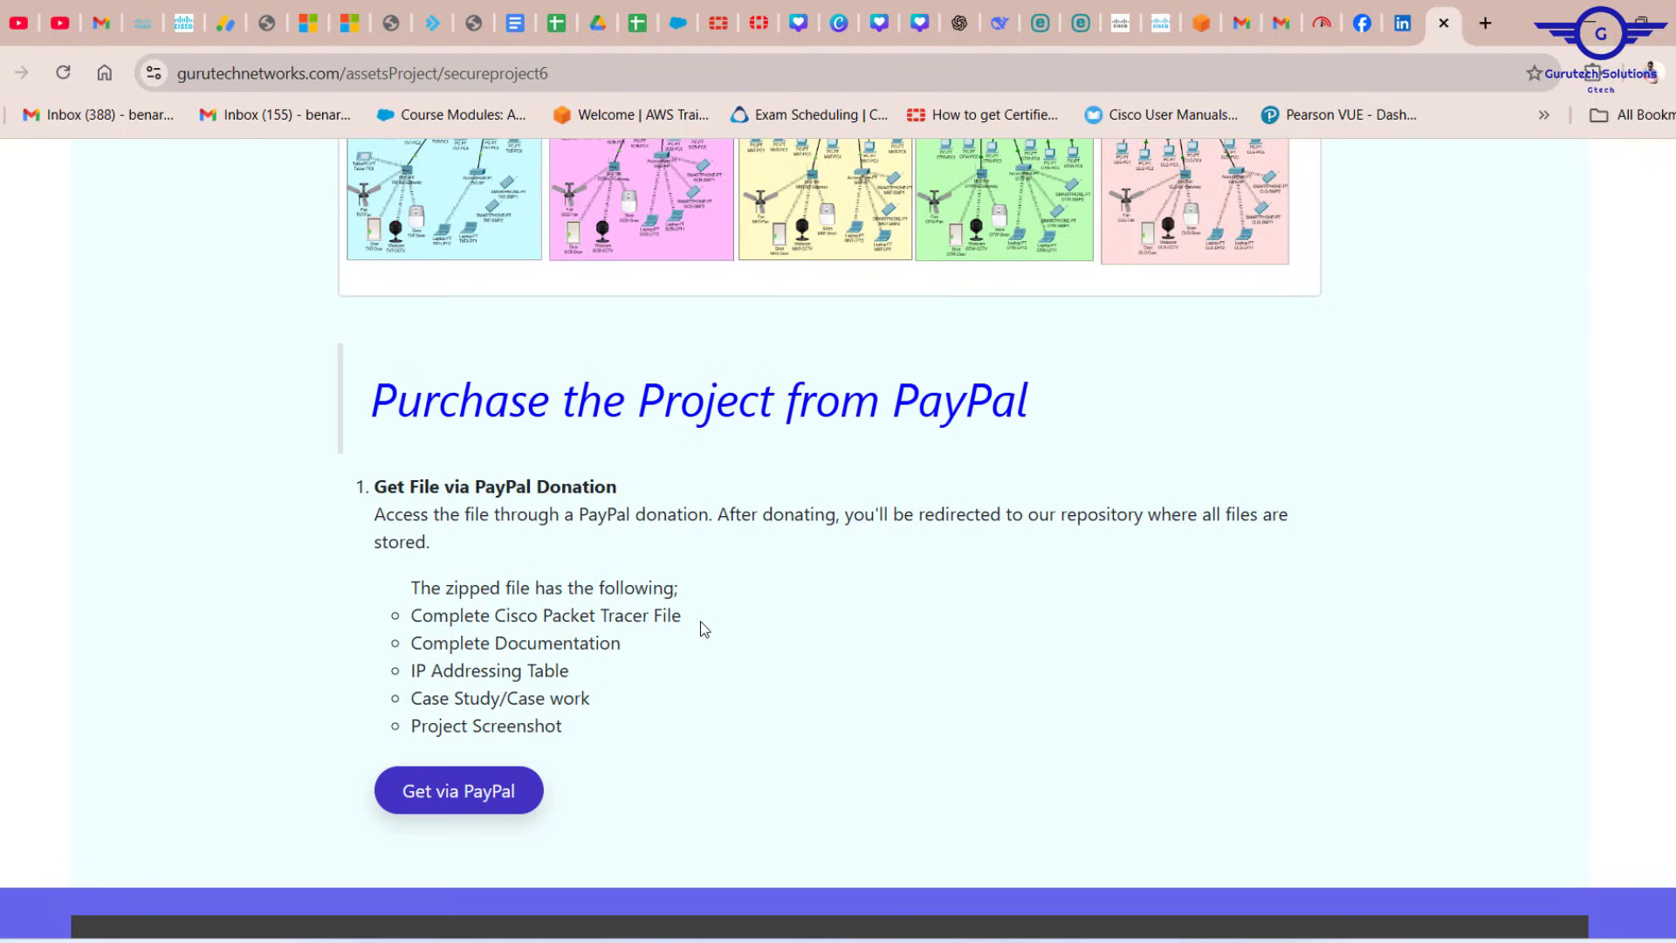
Highlight "Complete Cisco Packet Tracer File" in the zip contents list and view the matching topology in Packet Tracer
left_click_drag(696, 625, 412, 616)
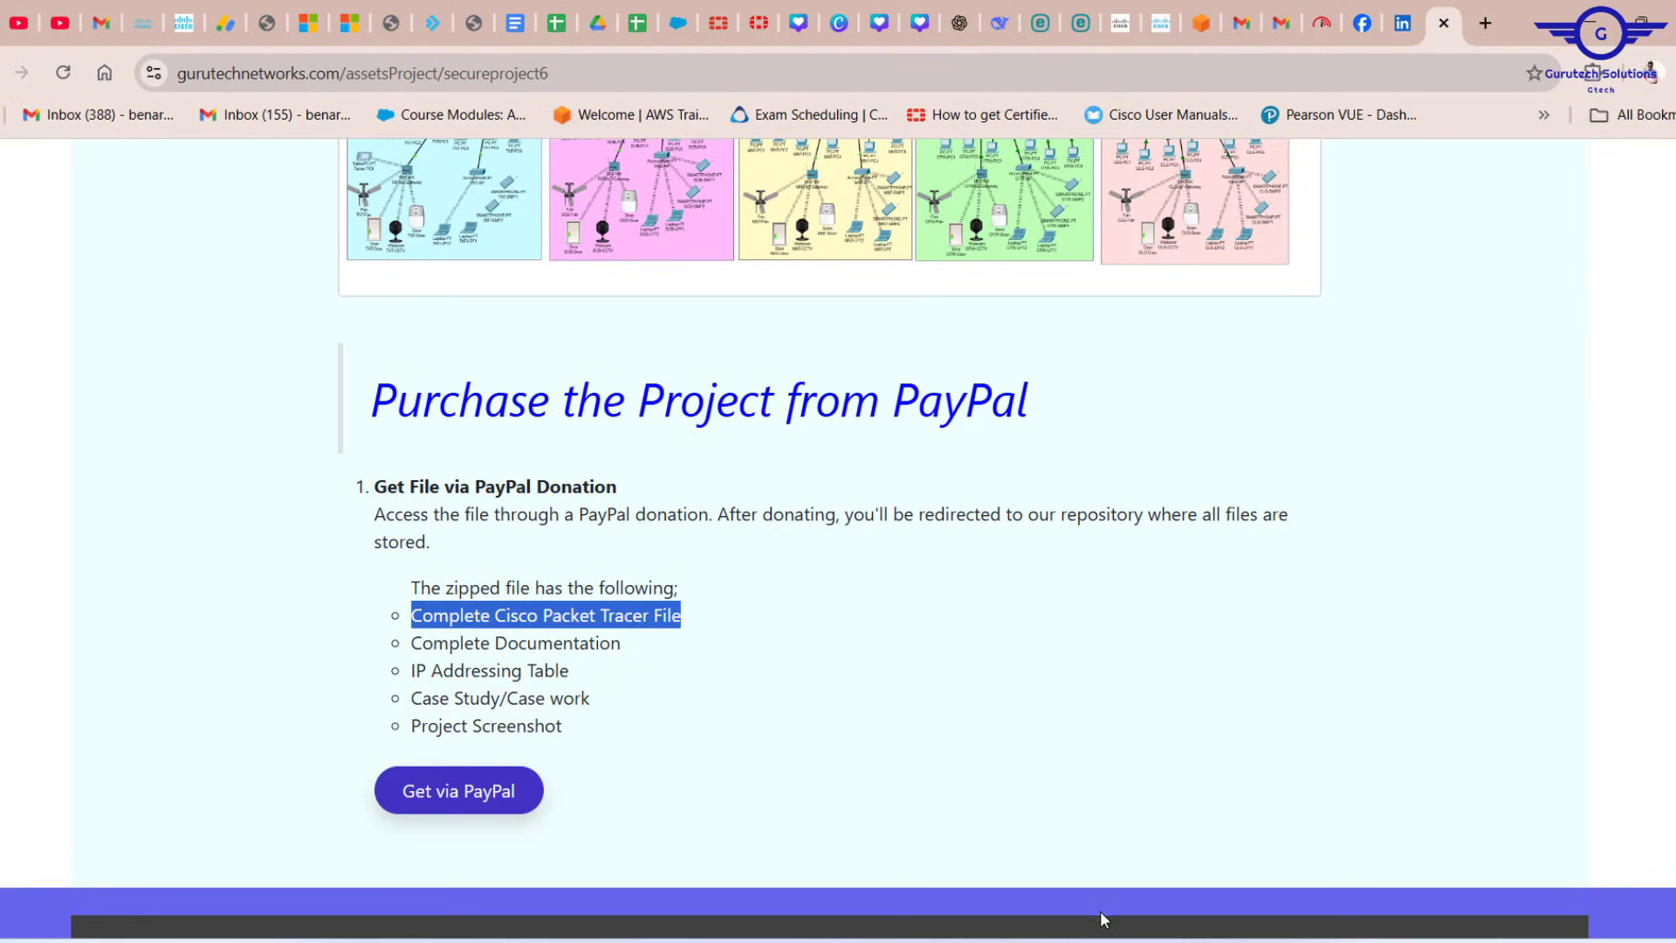
left_click(1118, 851)
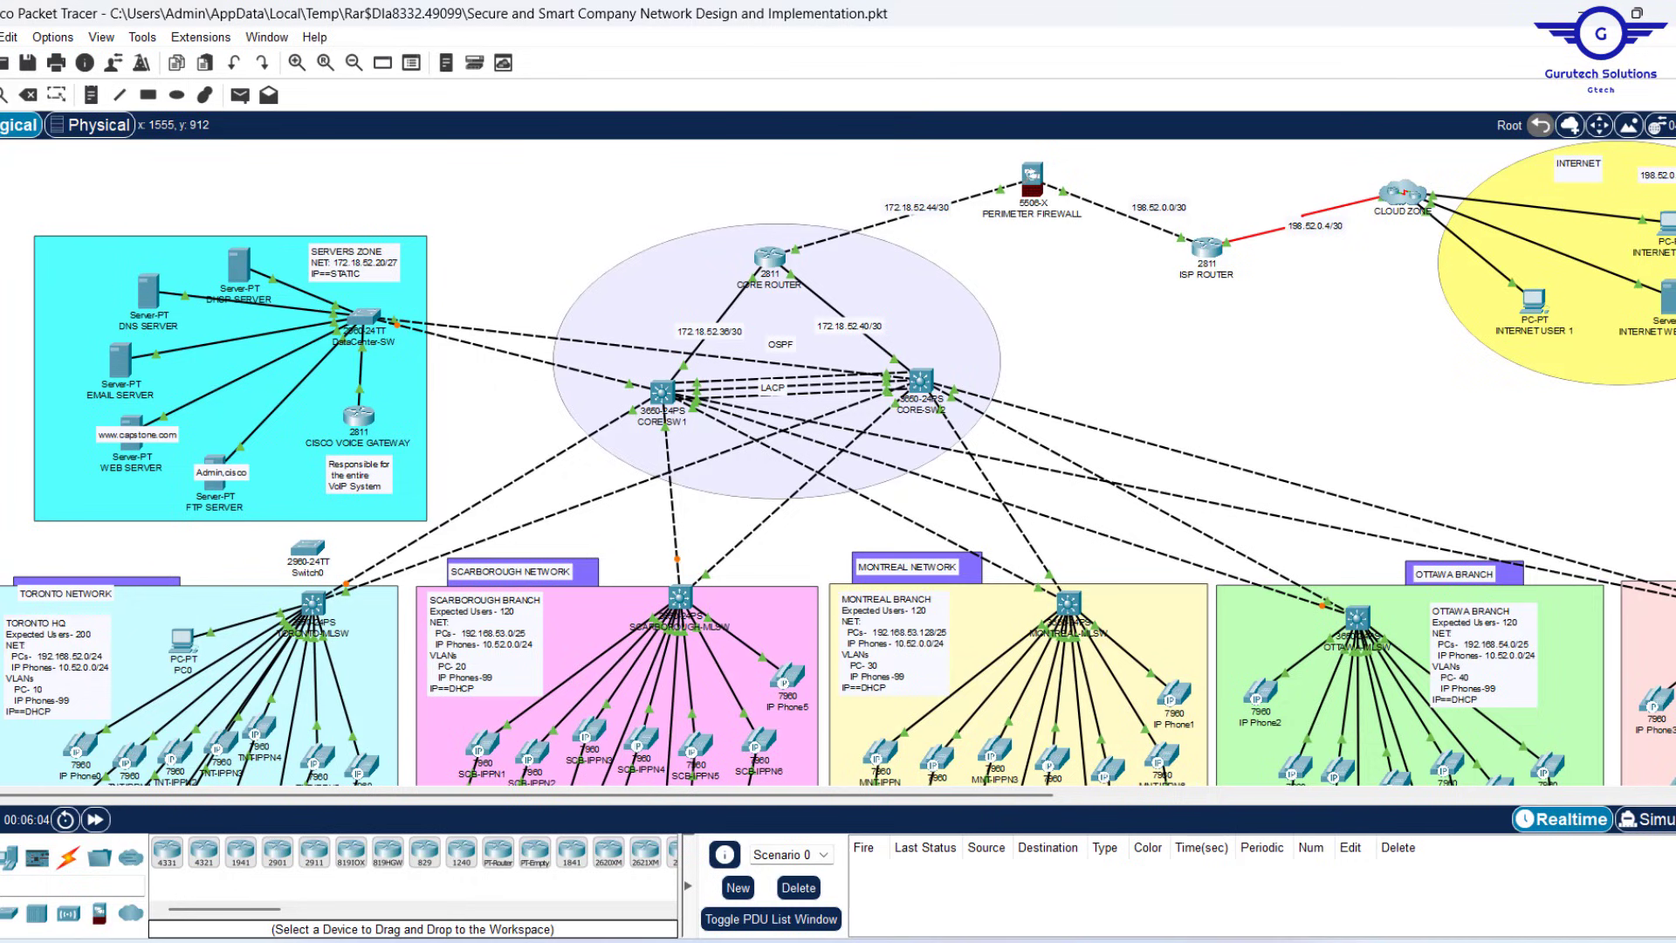
scroll(972, 591, "down", 5)
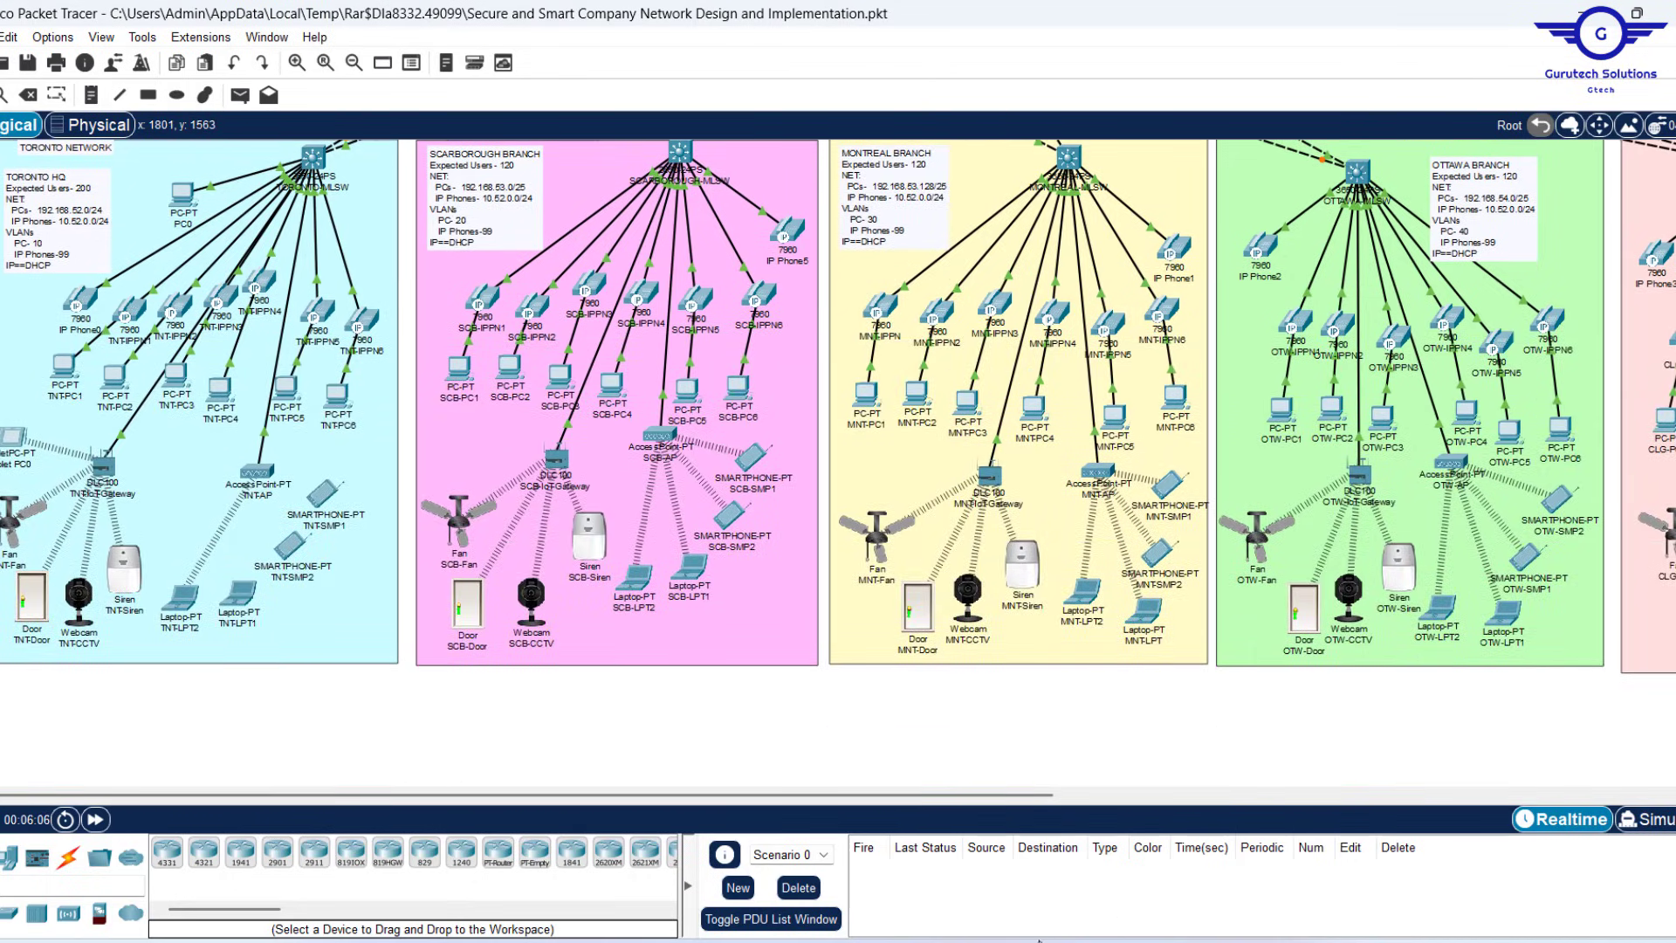
Highlight "Complete Documentation" on the project page and skim through the project's documentation in Word
mouse_move(1039, 940)
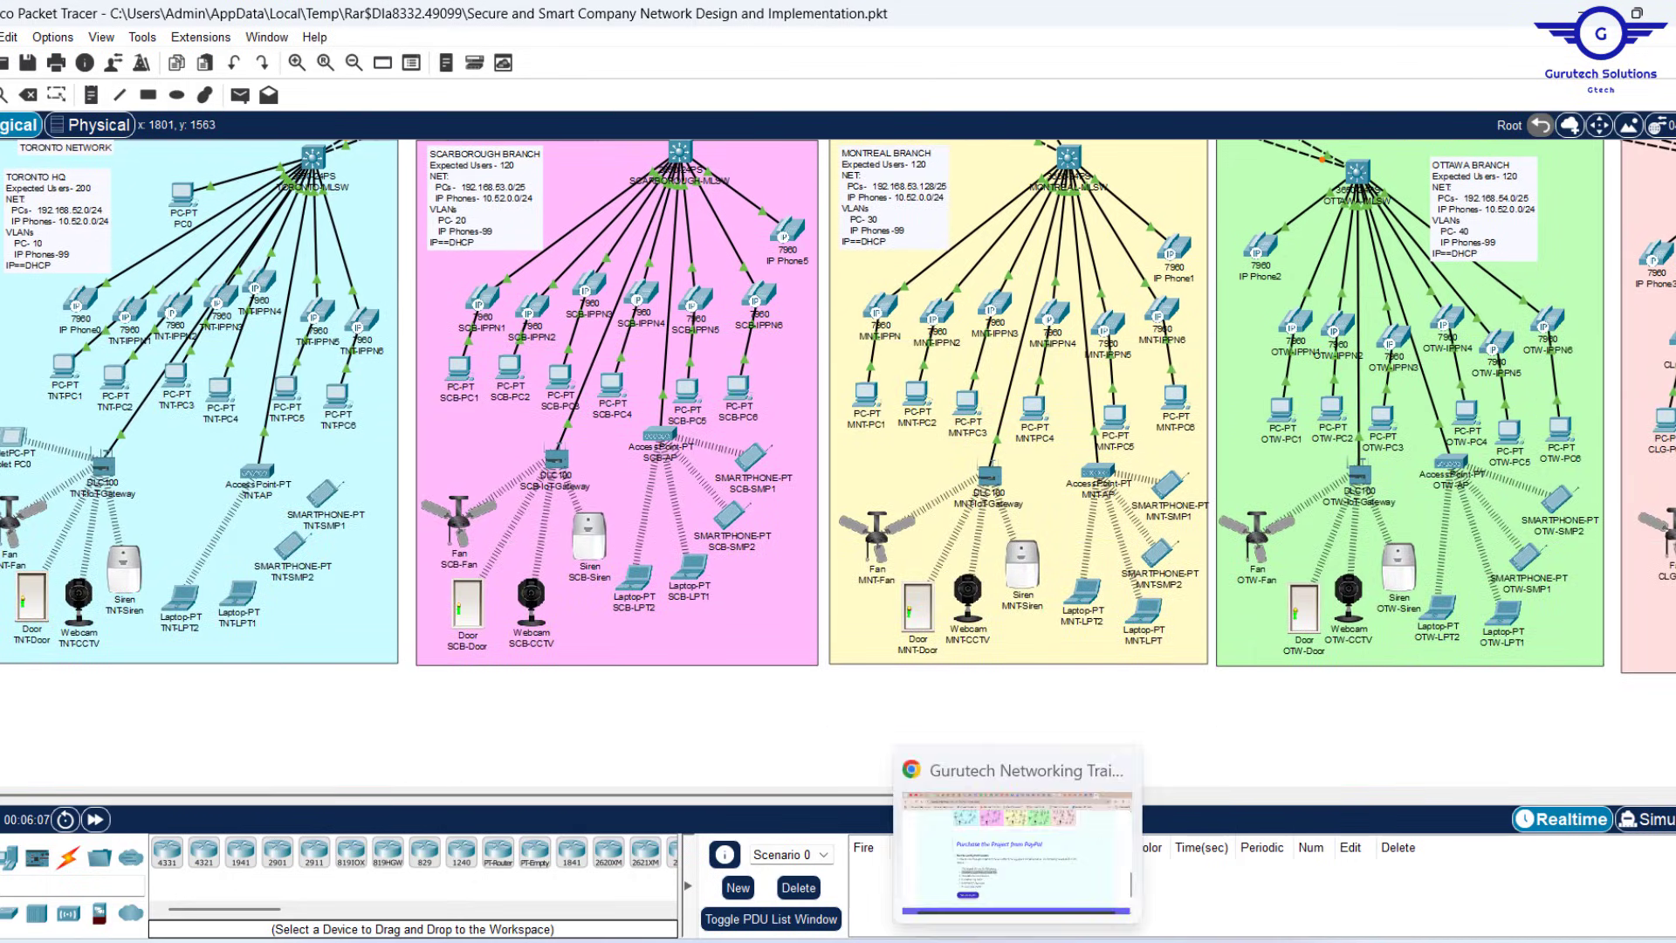
left_click(1031, 724)
left_click_drag(628, 646, 408, 646)
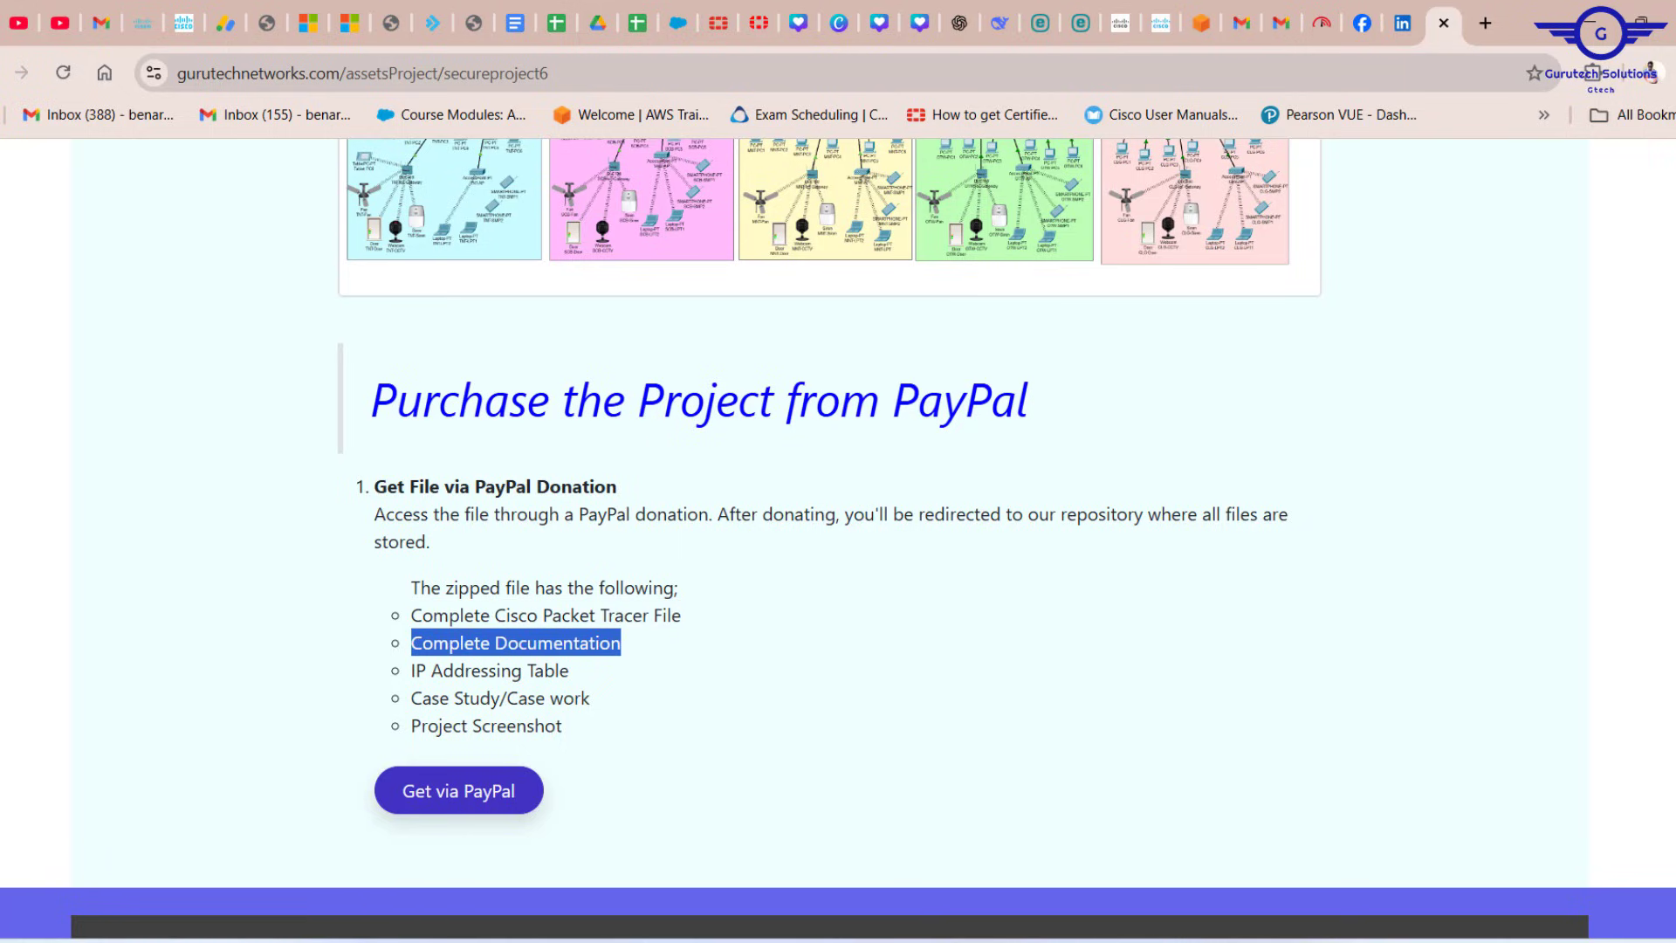
left_click(1100, 940)
scroll(589, 416, "up", 7)
scroll(588, 416, "down", 12)
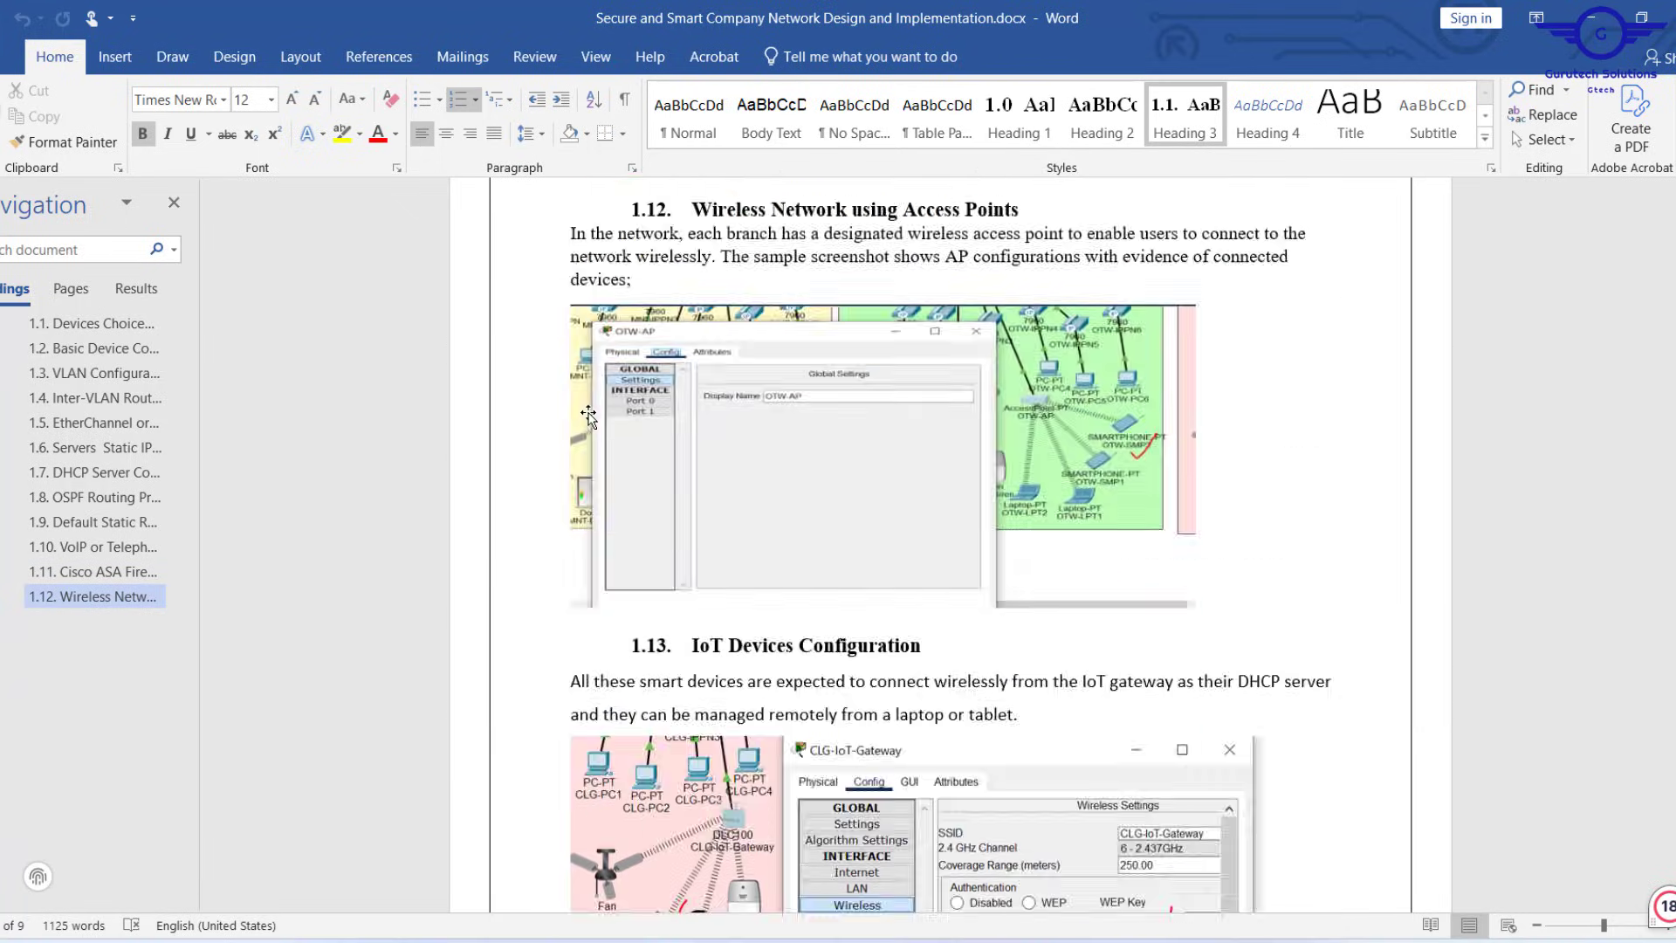
scroll(588, 416, "up", 18)
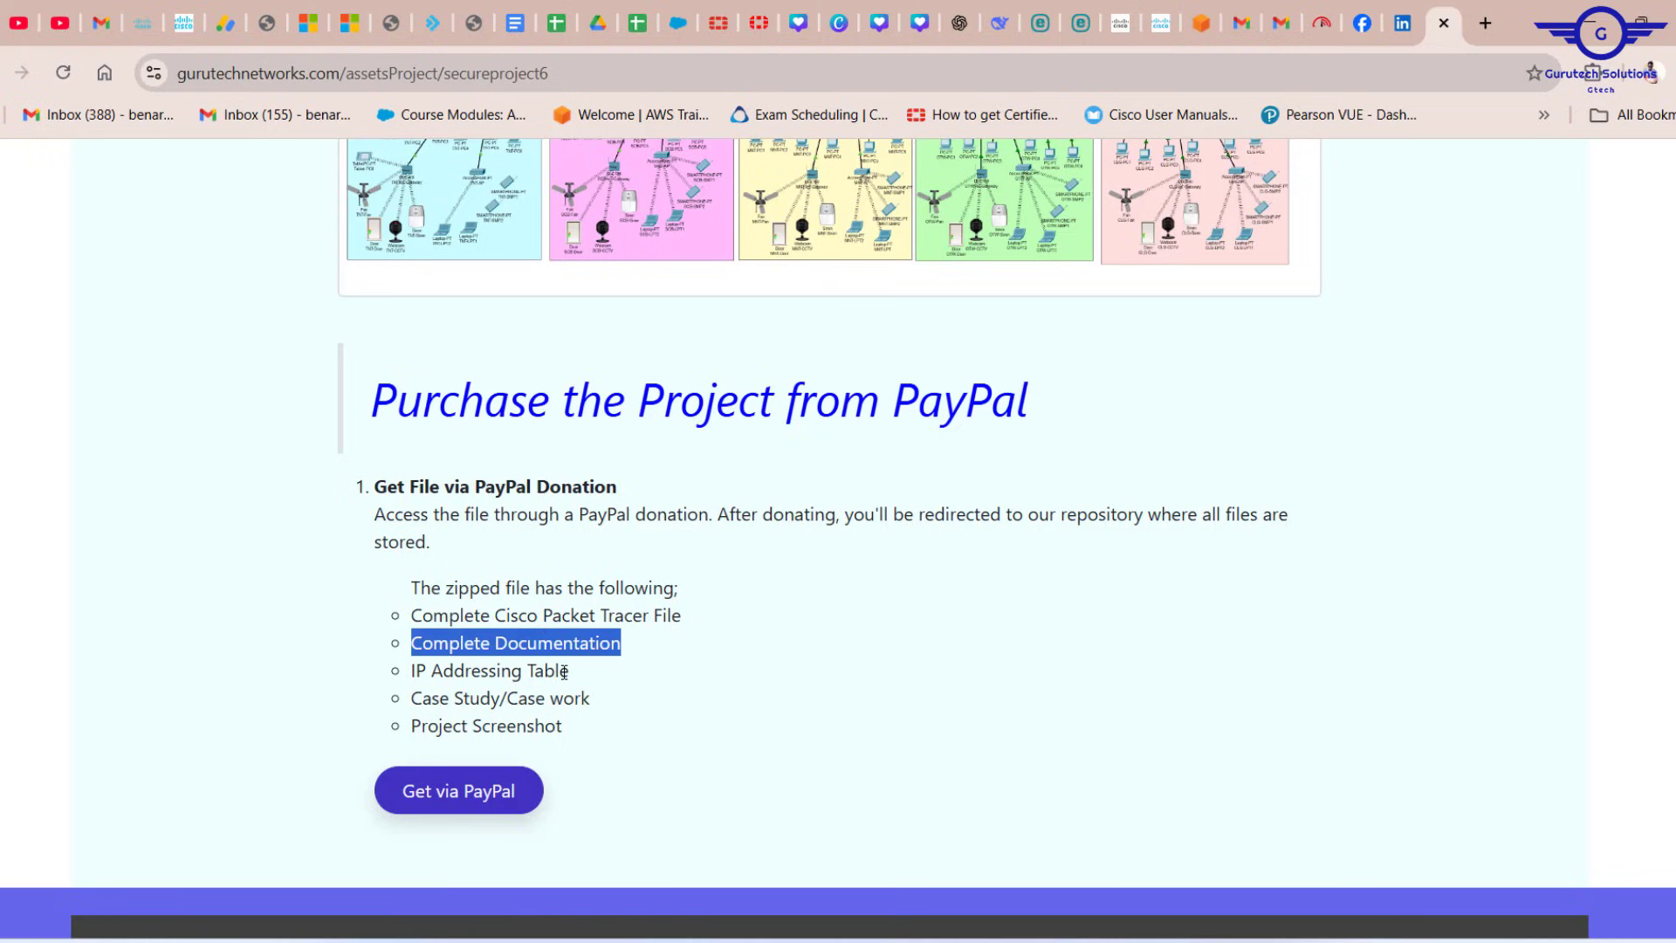
Highlight "IP Addressing Table" on the page, and point out IP ADDRESSING SCHEME.docx and CNET327 Capstone Project minimum requirements.pdf in the project archive
left_click_drag(561, 672, 411, 672)
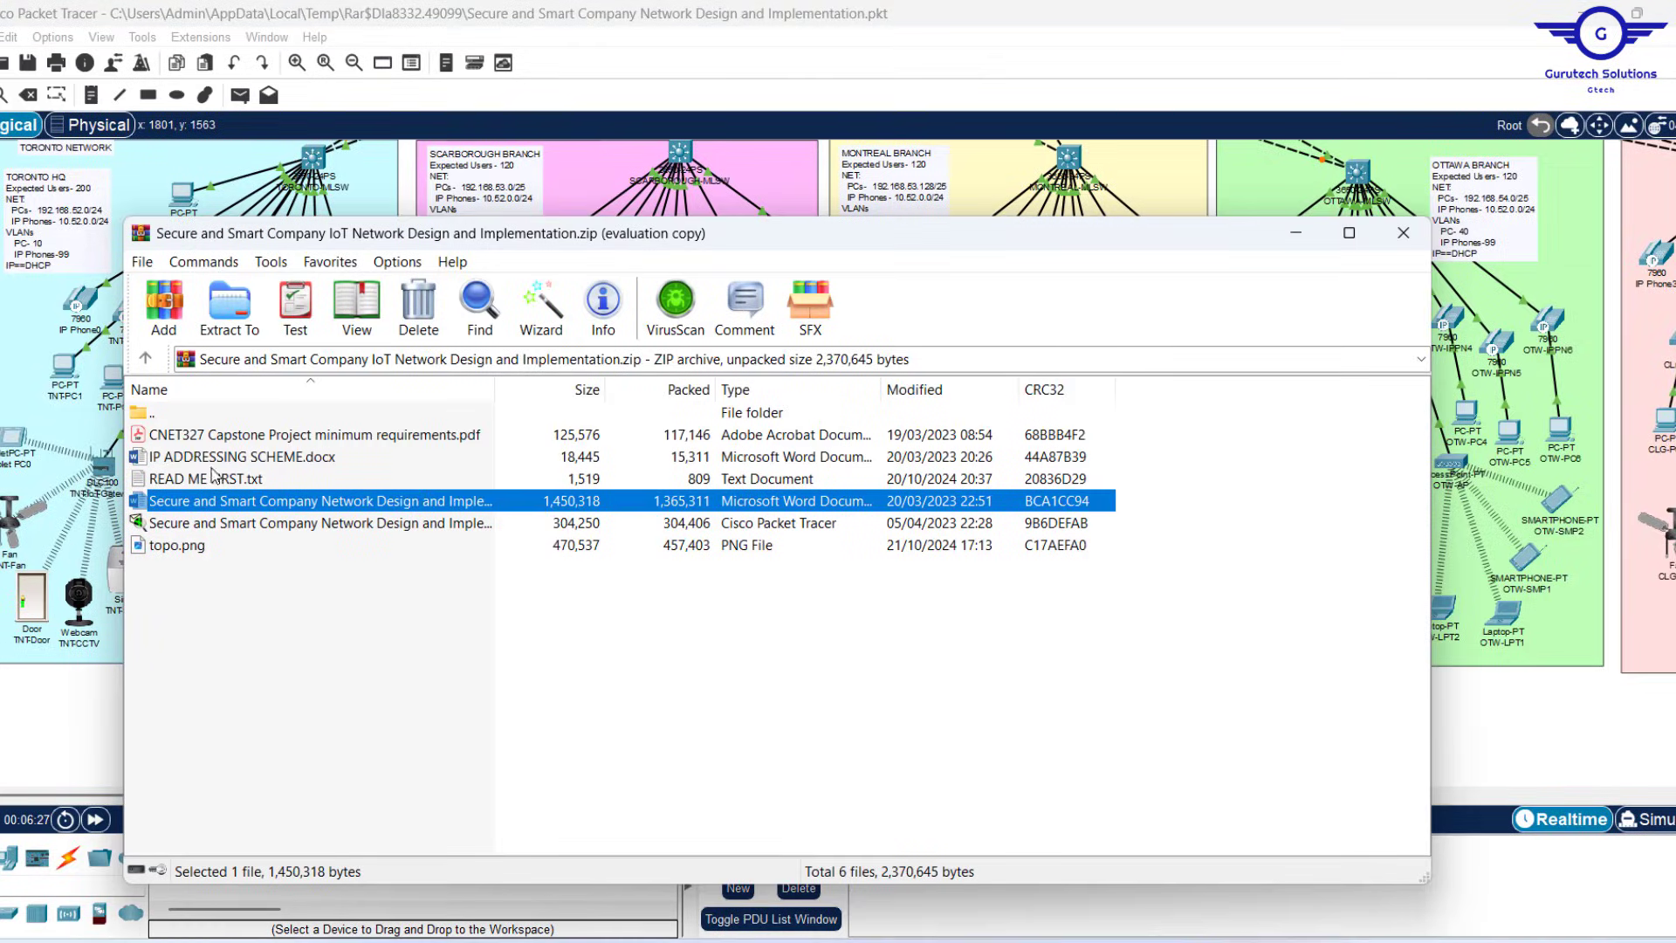
left_click(301, 460)
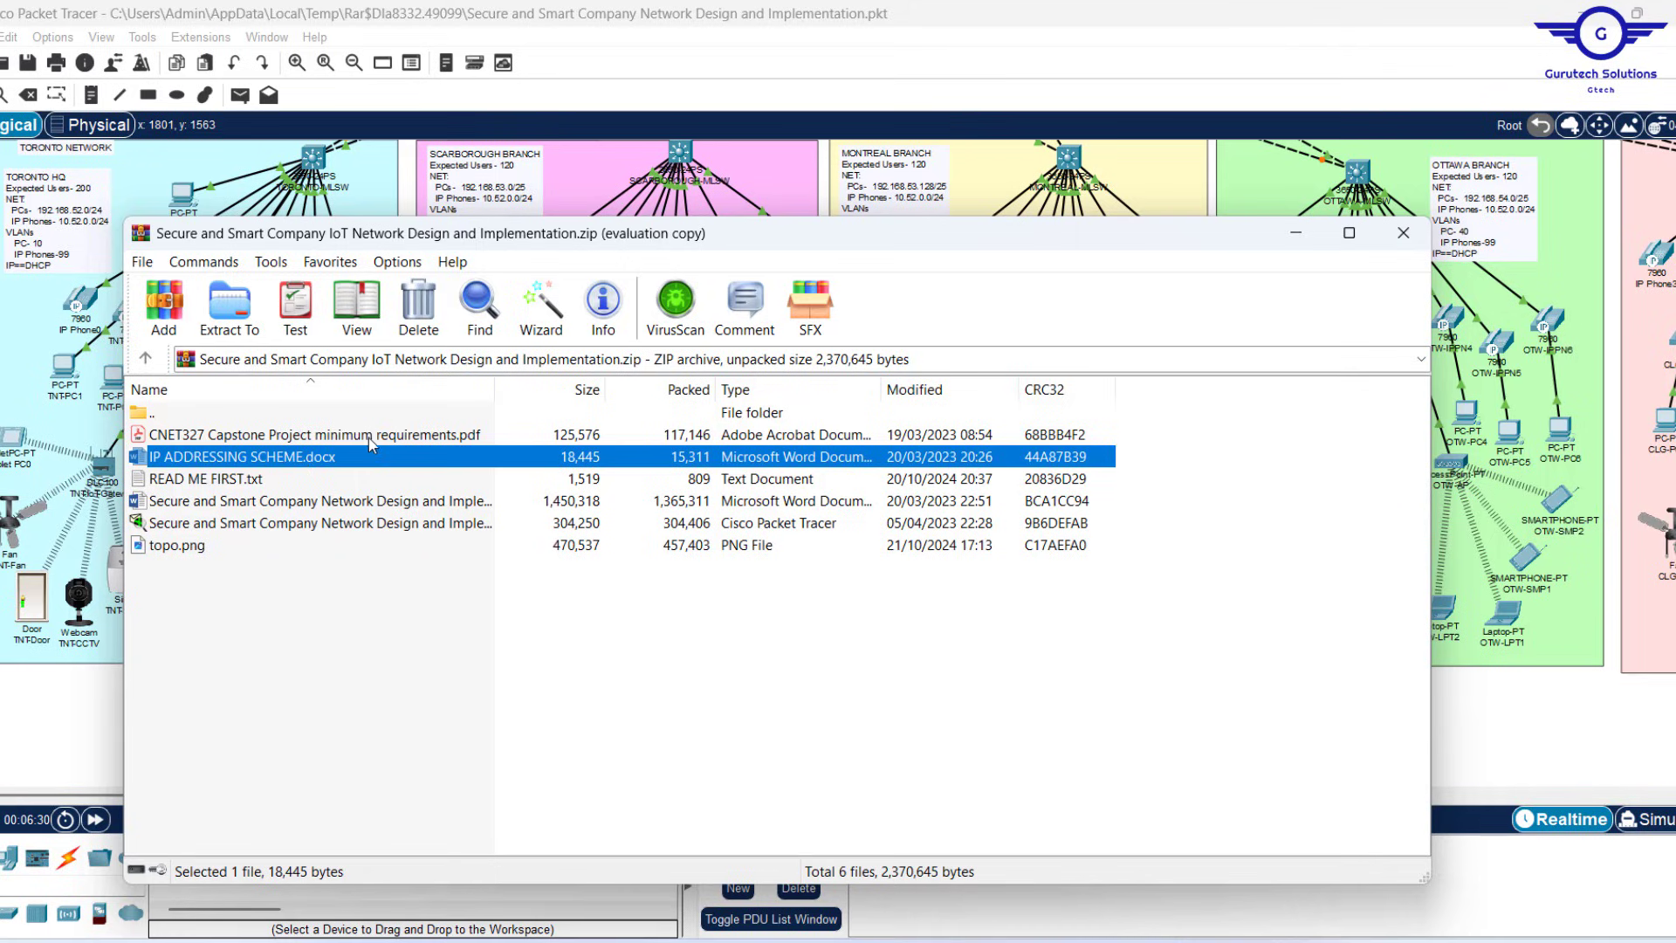
left_click(342, 443)
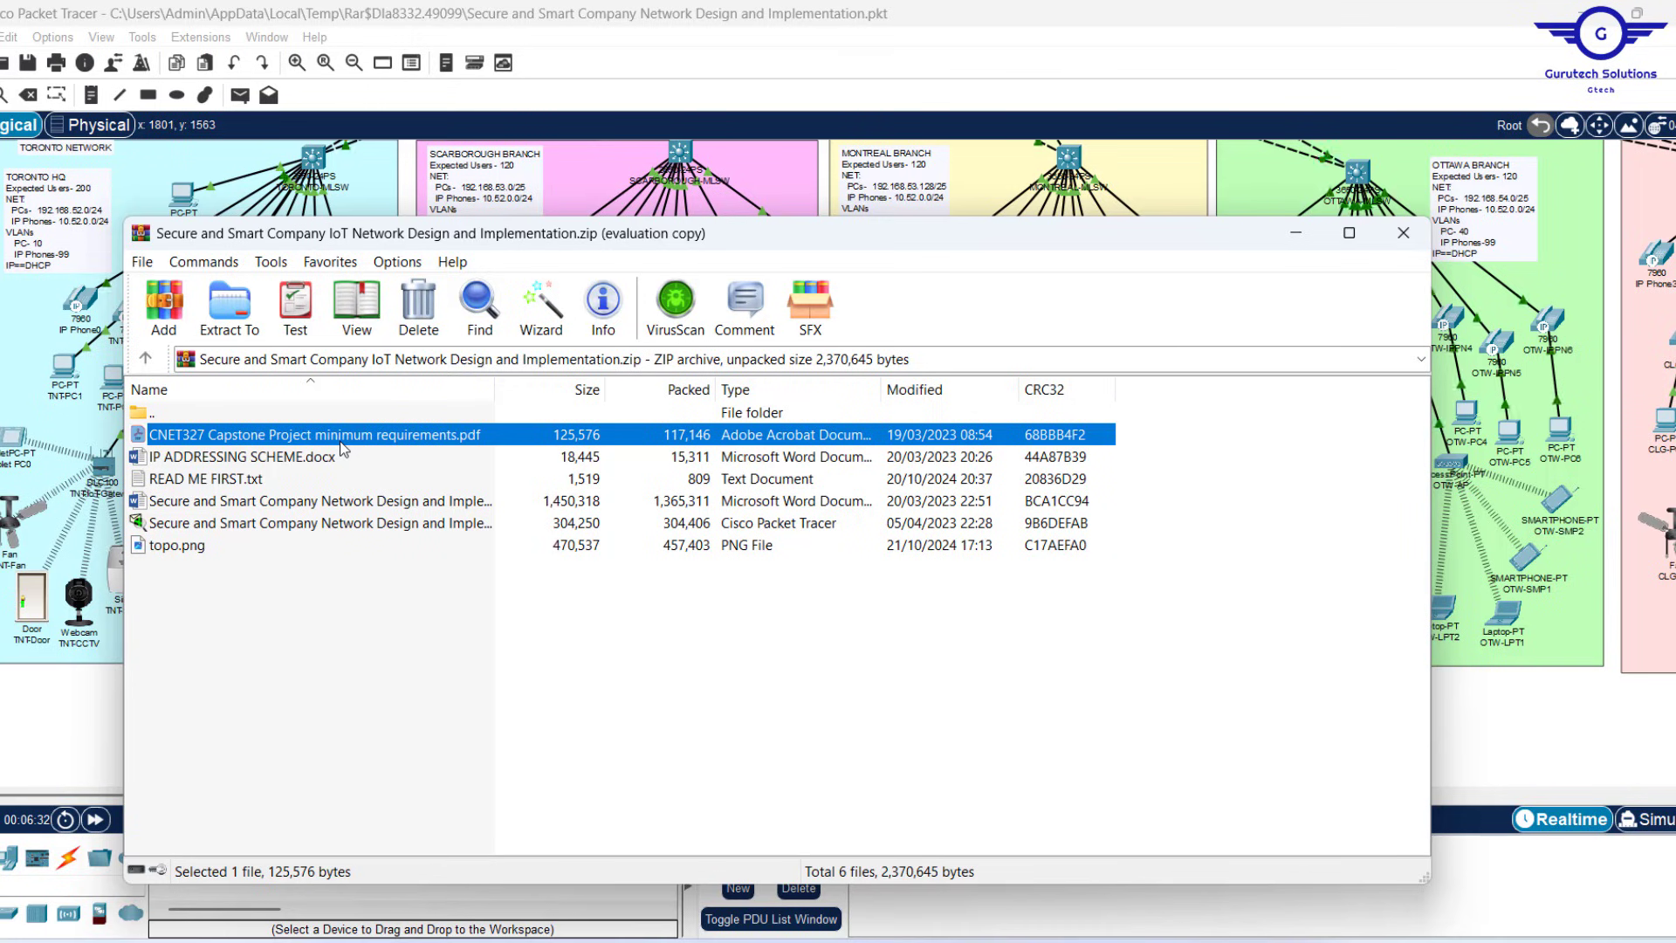
Review the scenario and assessment criteria on the project page again, and select topo.png in the project archive
left_click(1044, 941)
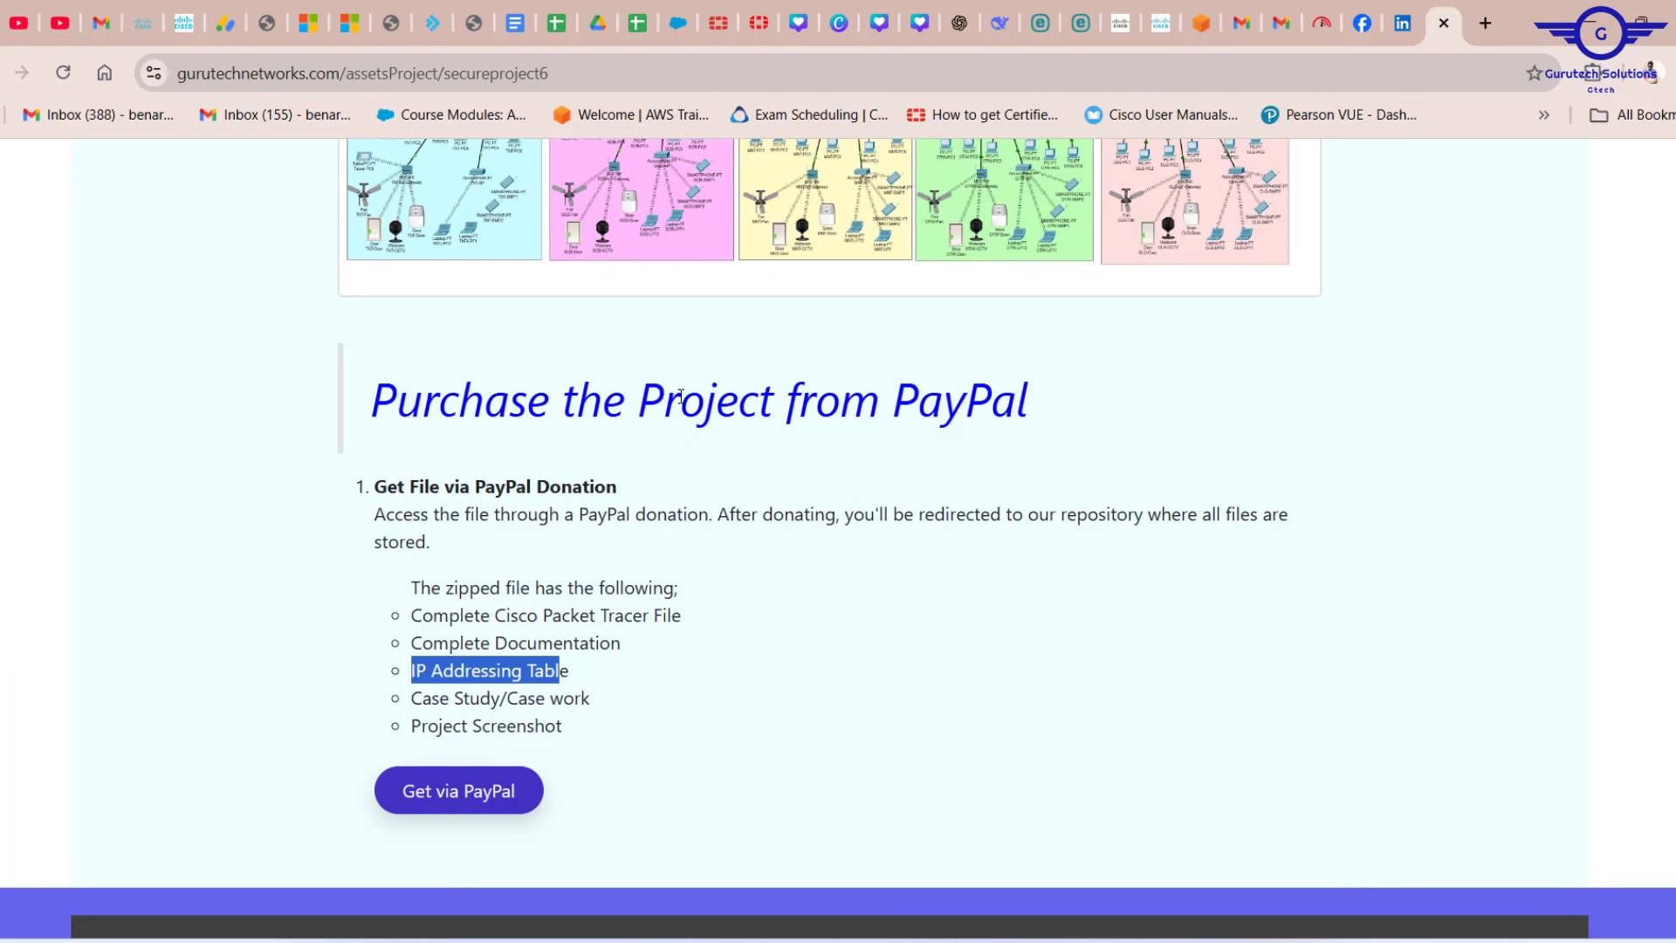
scroll(681, 397, "up", 20)
scroll(681, 396, "down", 5)
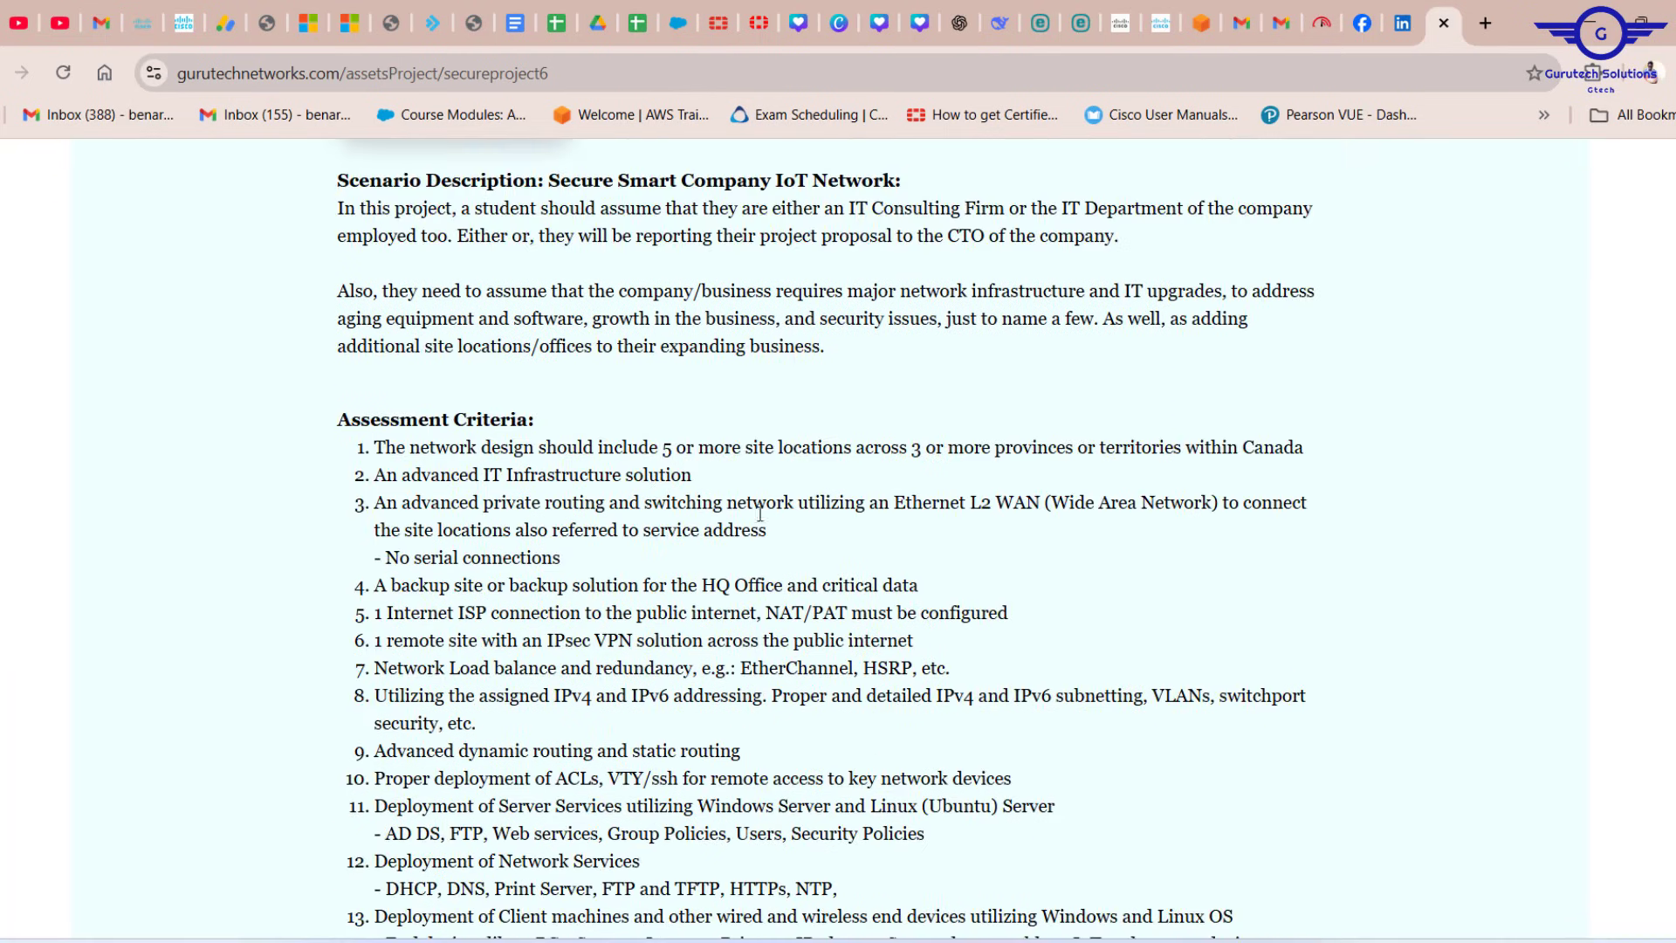
left_click(1082, 941)
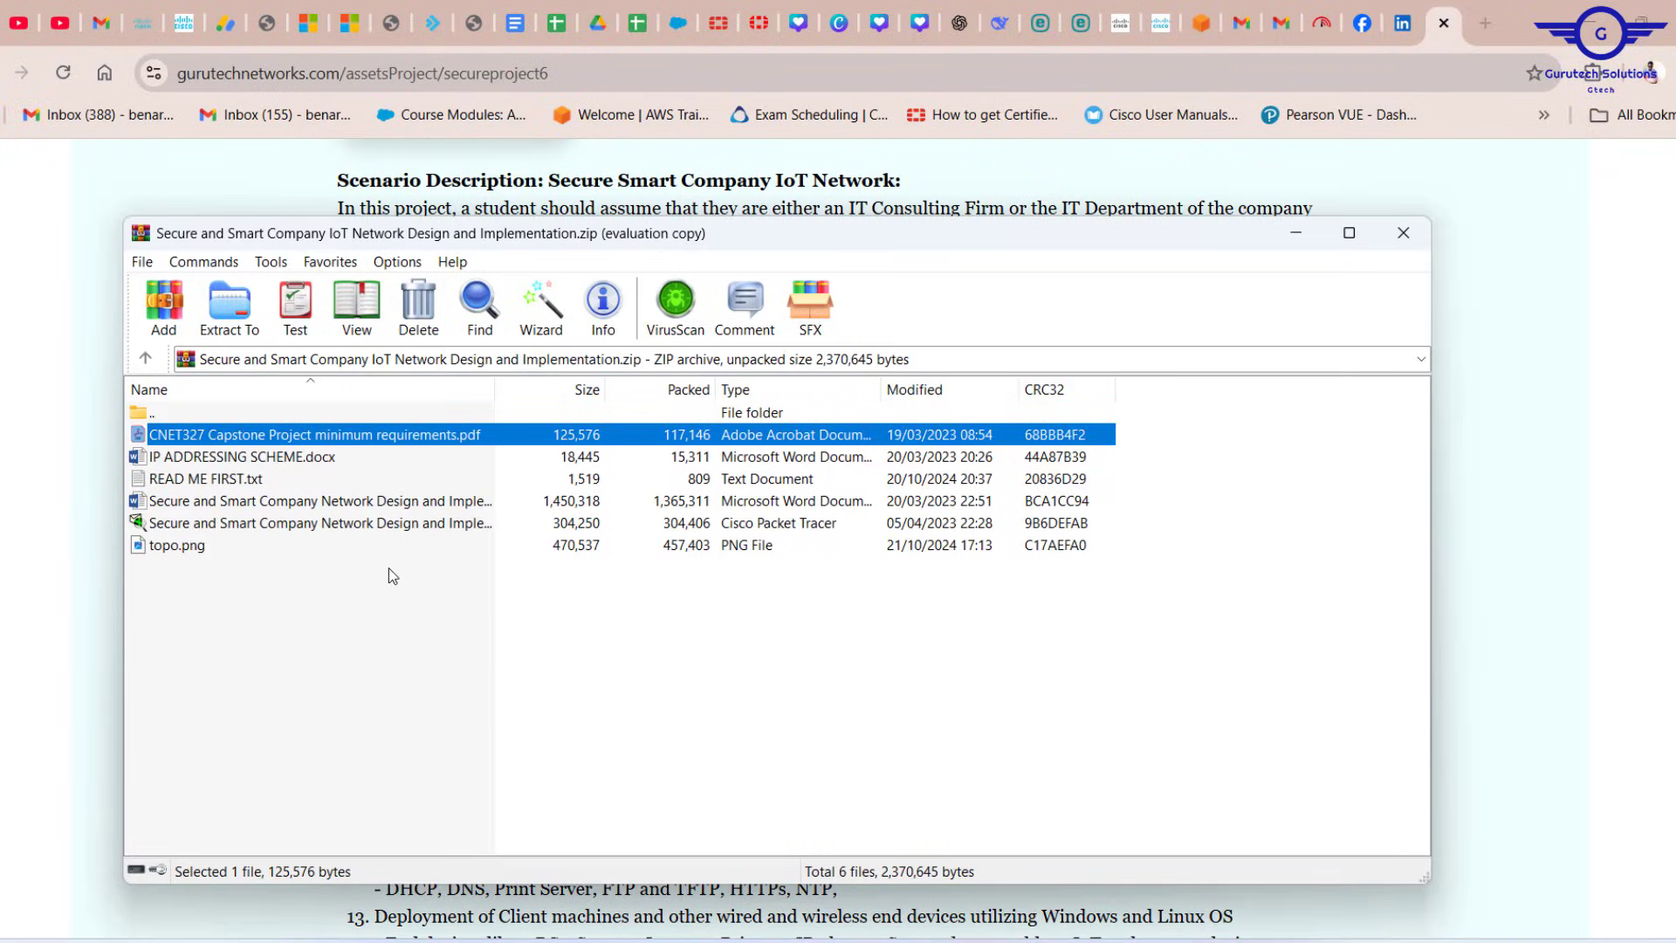
left_click(178, 547)
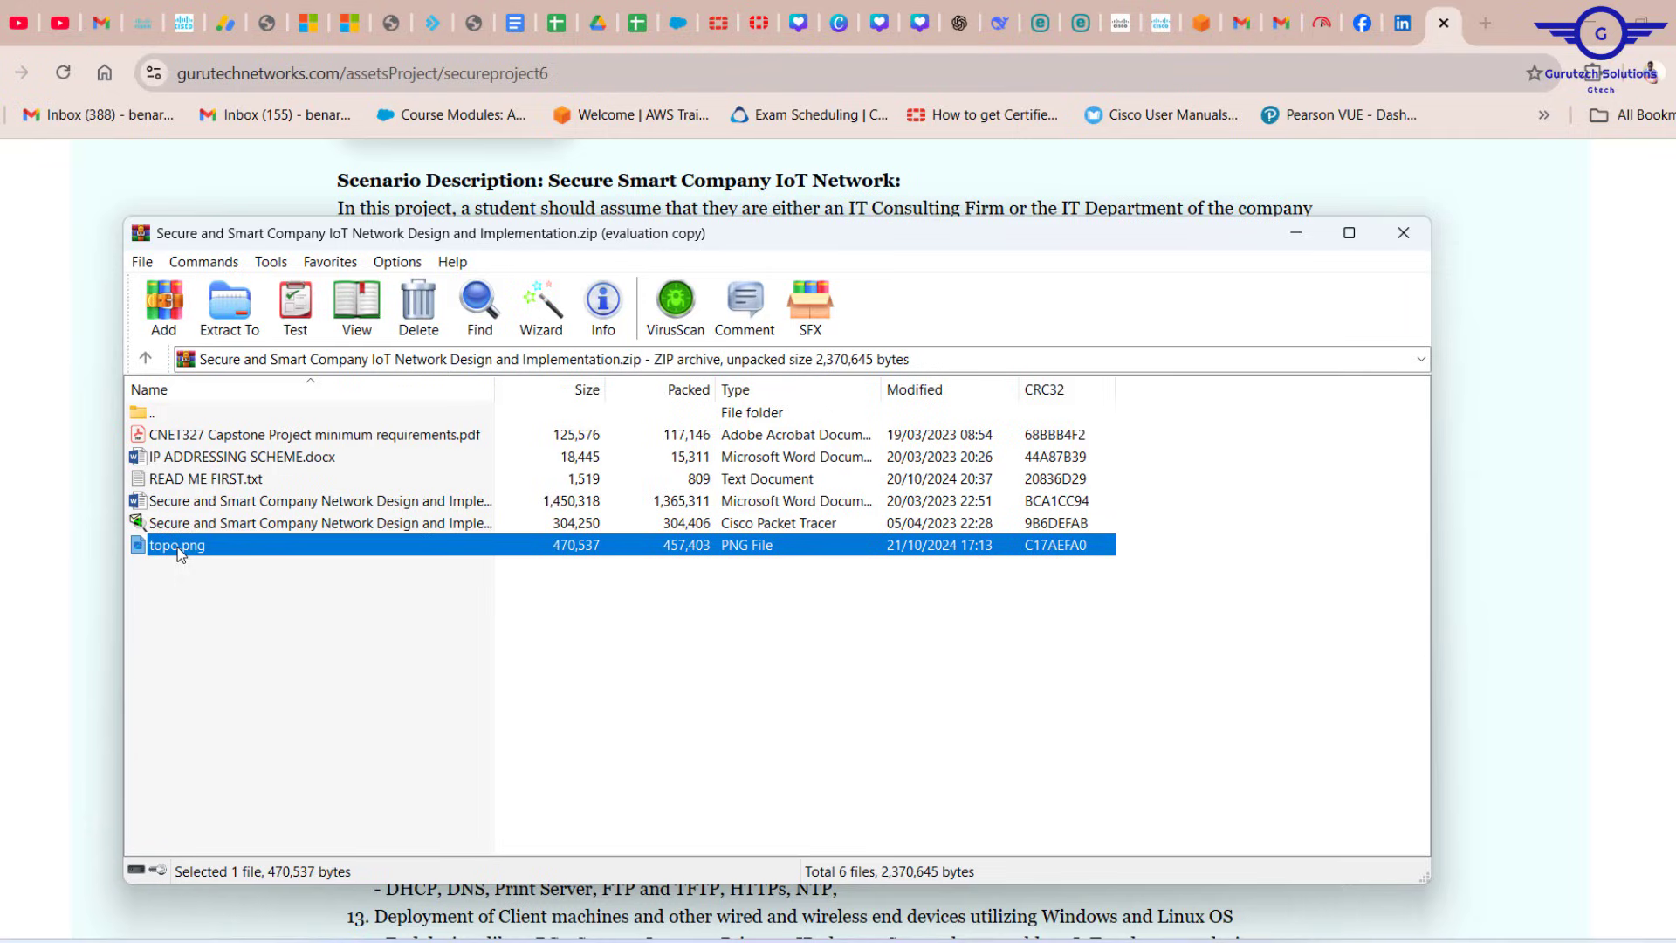
View topo.png from the project archive, point out READ ME FIRST.txt, and return to the project page
double_click(178, 548)
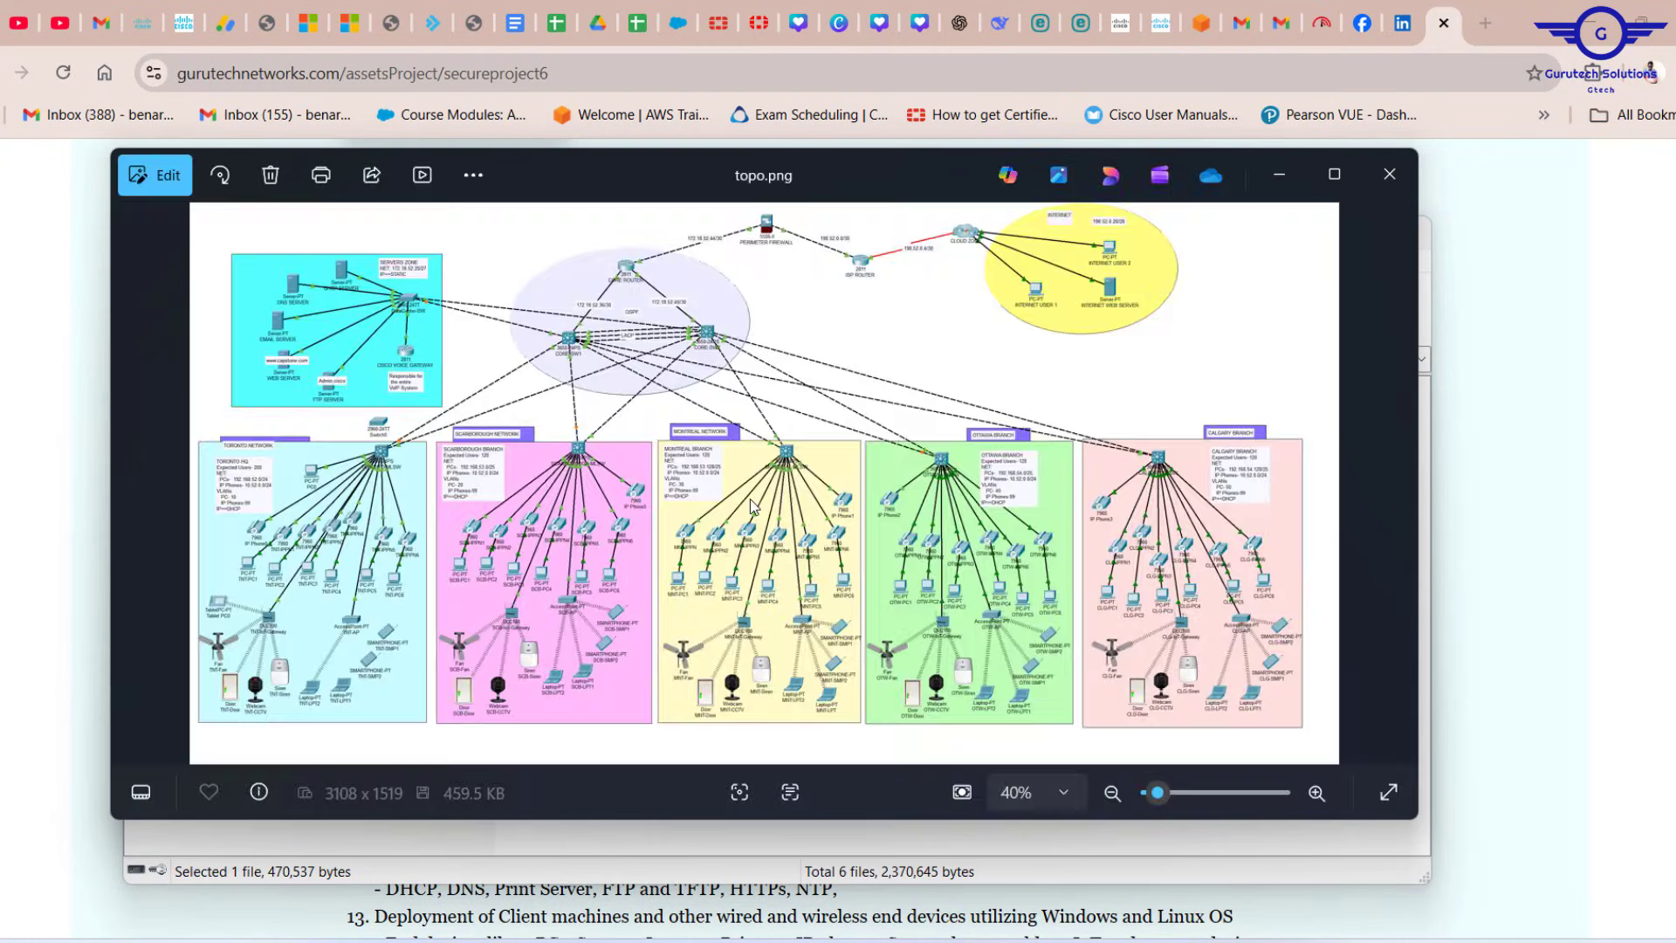
left_click(1386, 175)
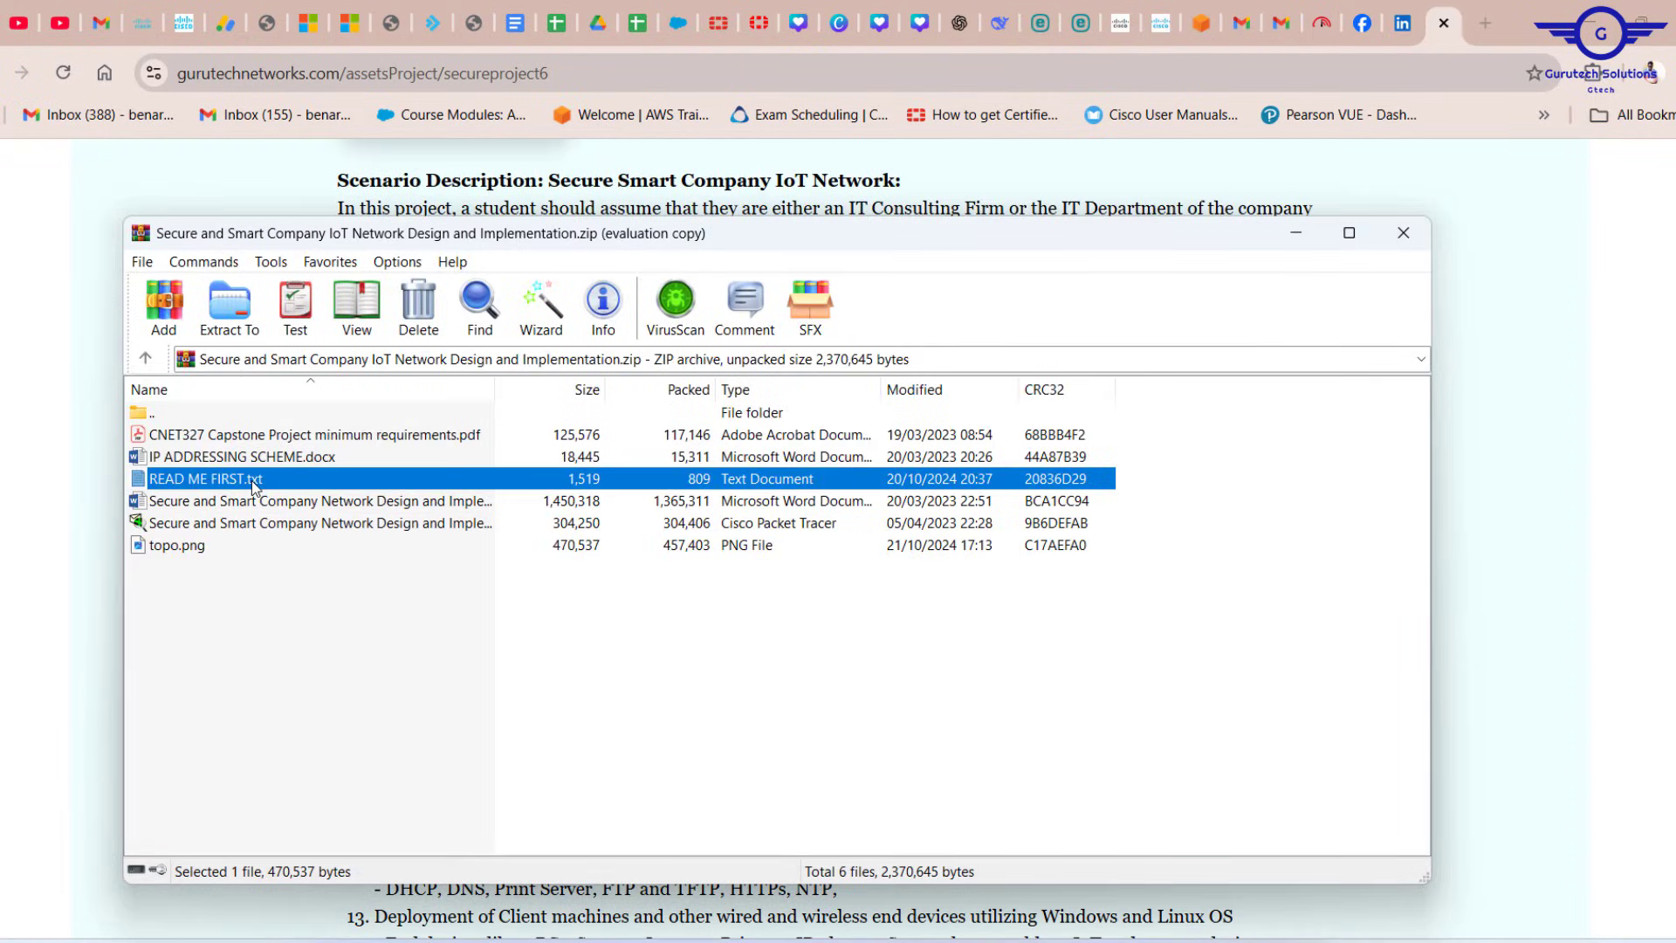
left_click(255, 482)
left_click(1551, 392)
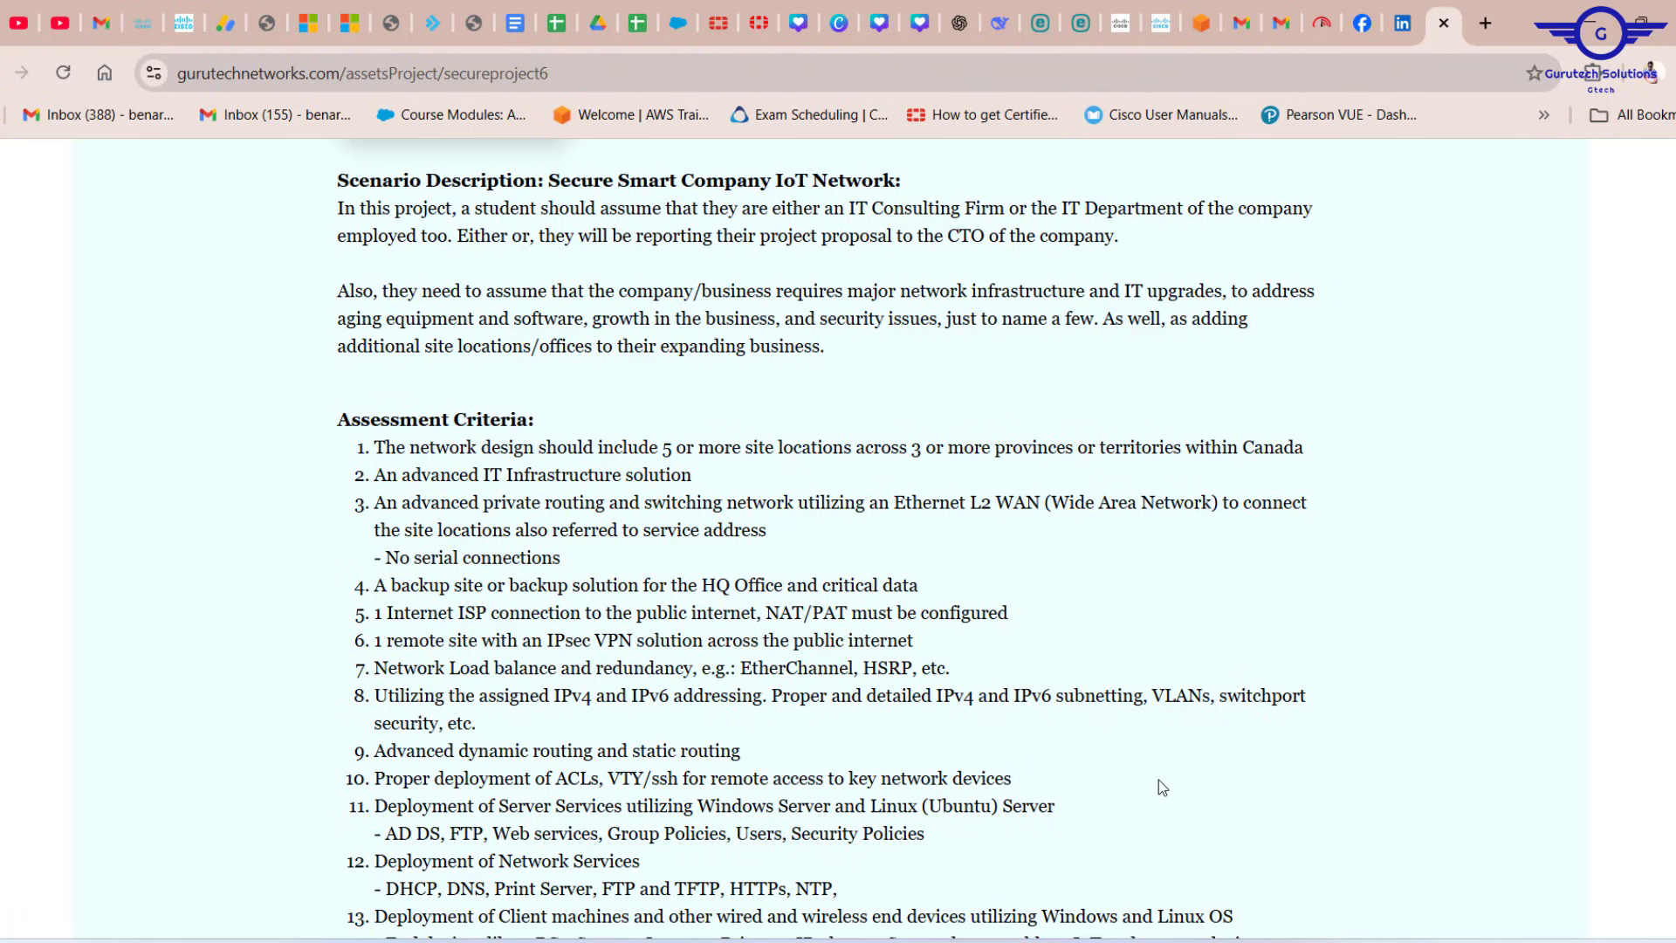
Switch to Packet Tracer and examine the core layer and the Toronto, Scarborough, Montreal and Ottawa branch networks
left_click(1119, 940)
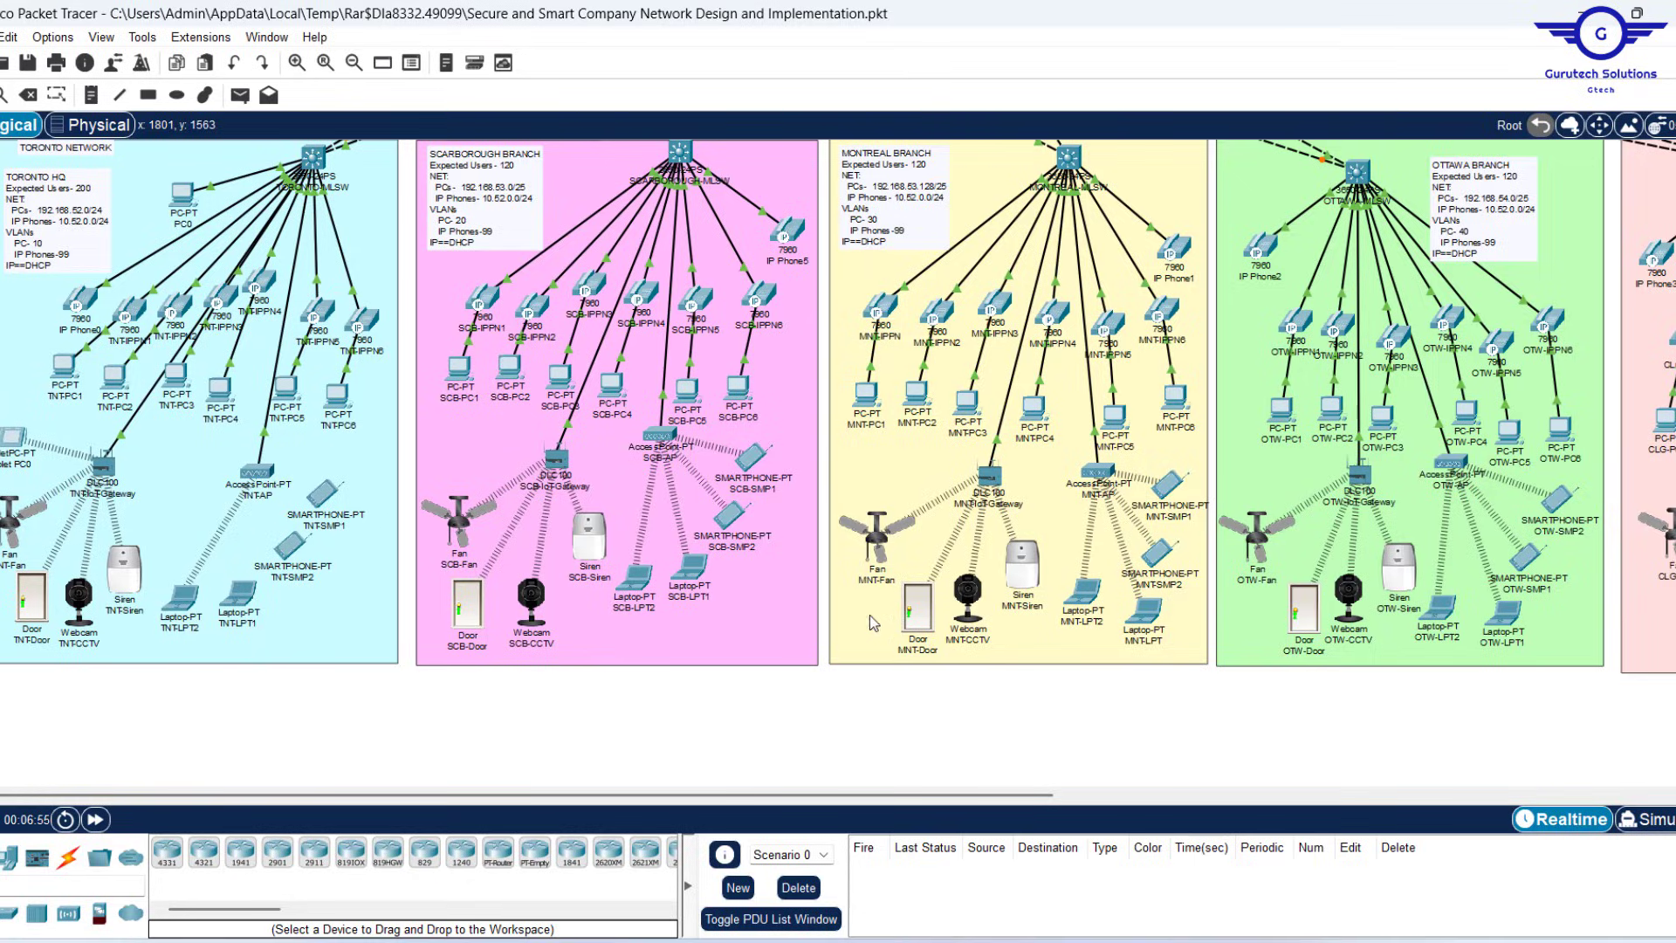
scroll(812, 453, "up", 3)
scroll(812, 453, "up", 3)
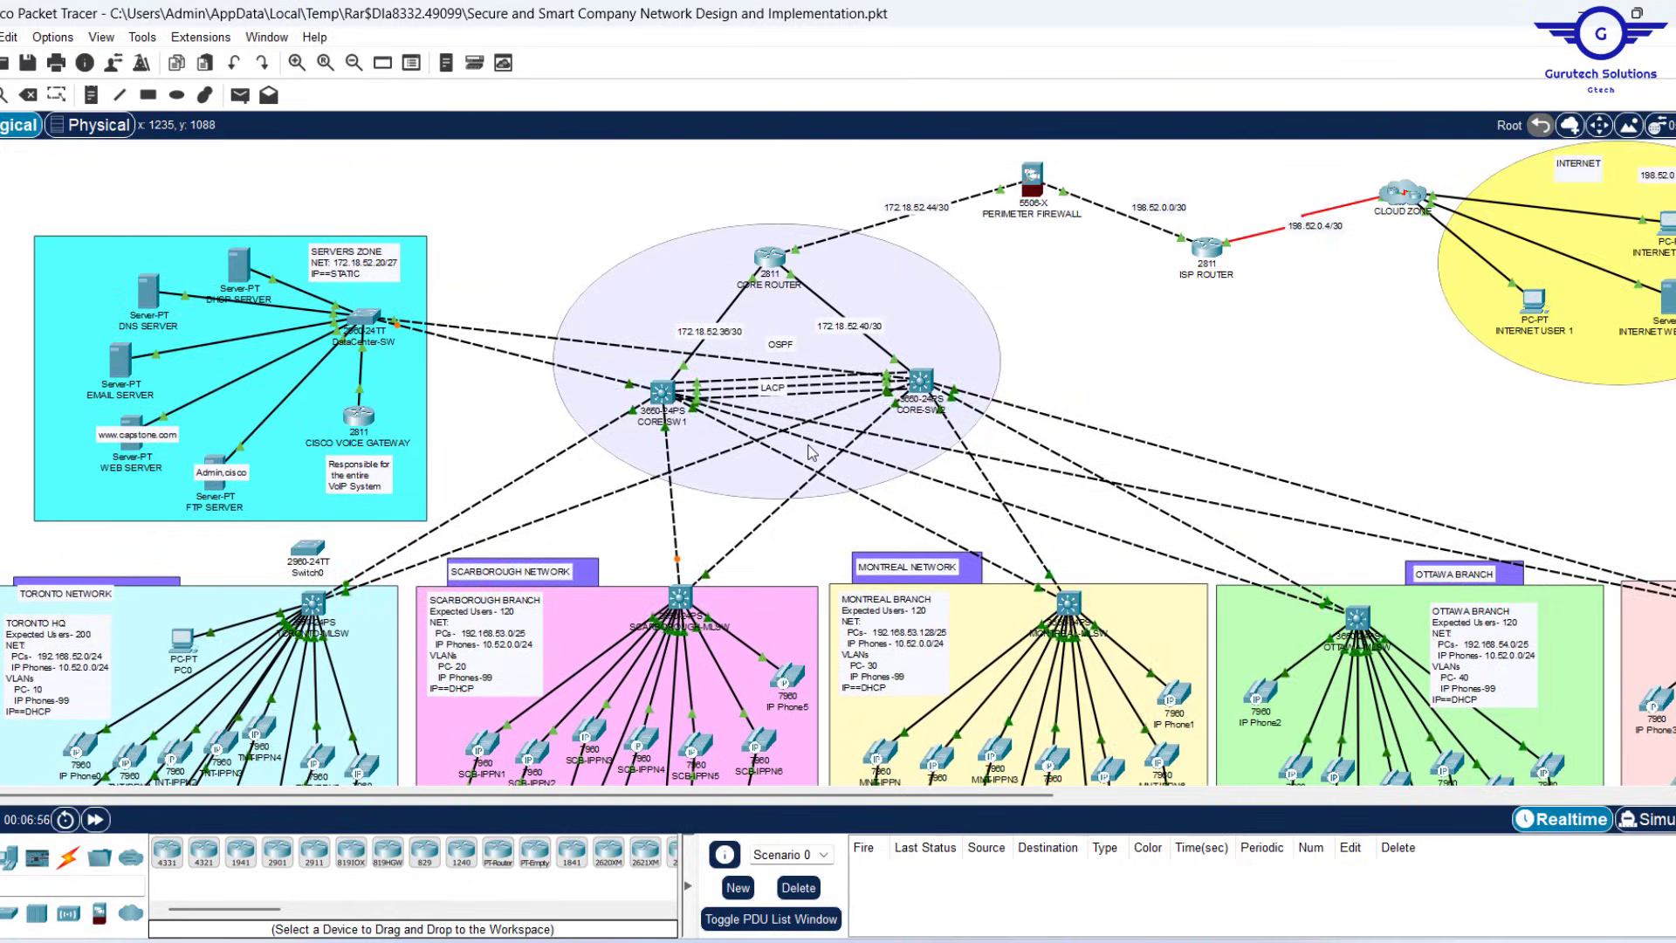
scroll(812, 452, "down", 6)
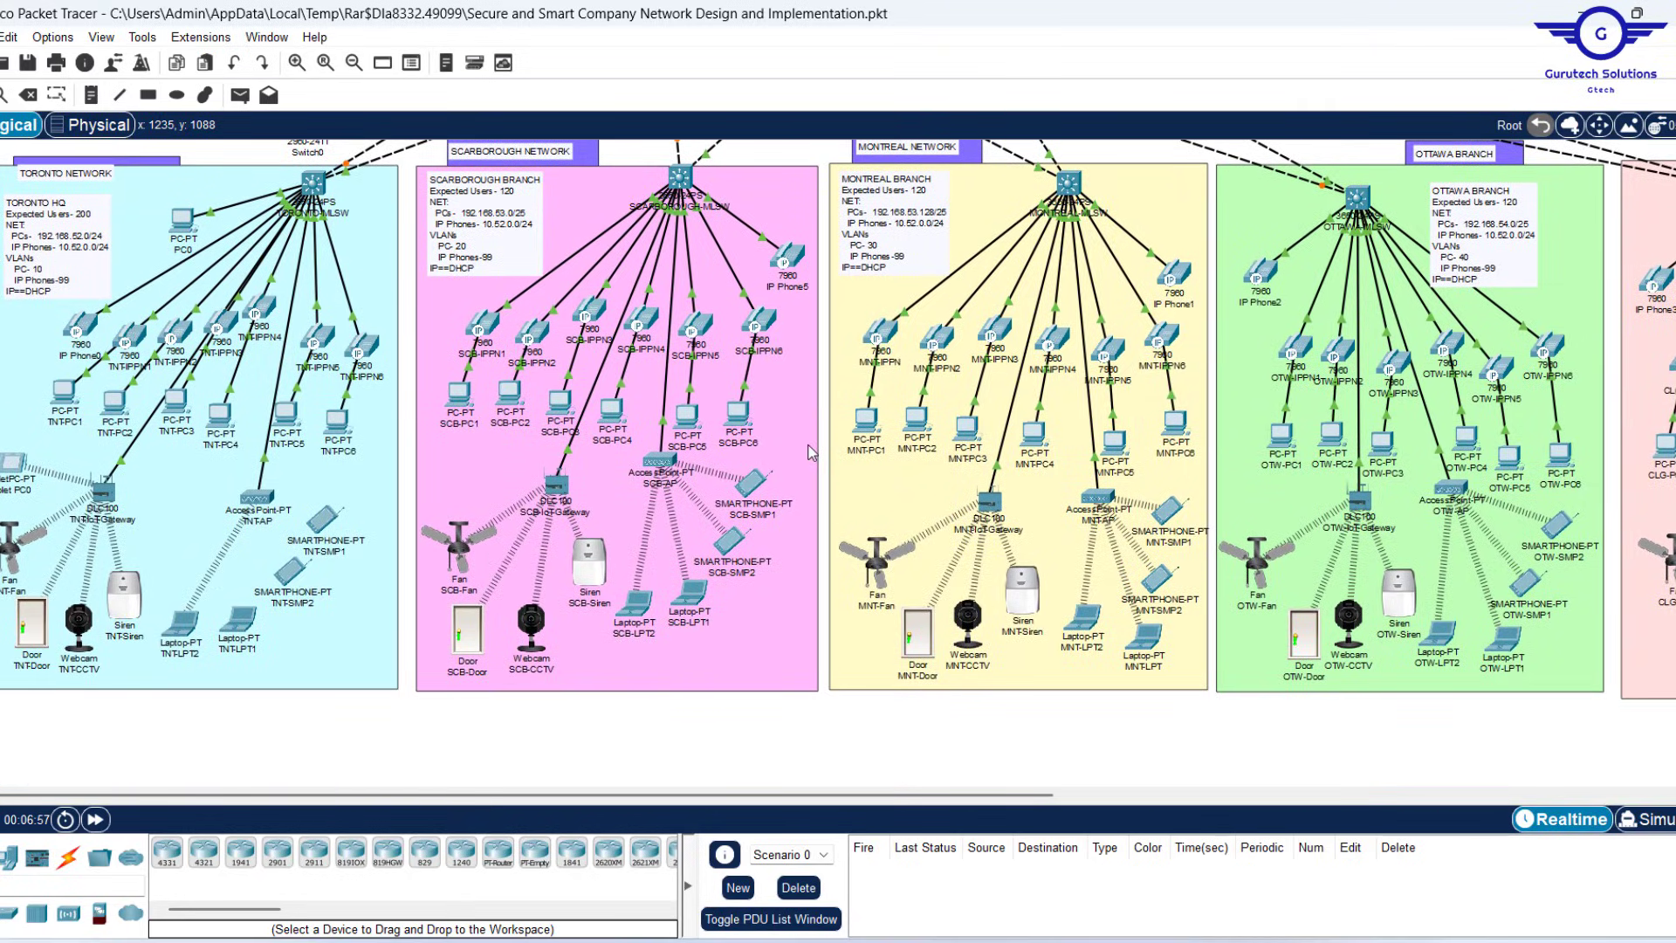
scroll(812, 452, "up", 2)
scroll(812, 452, "down", 1)
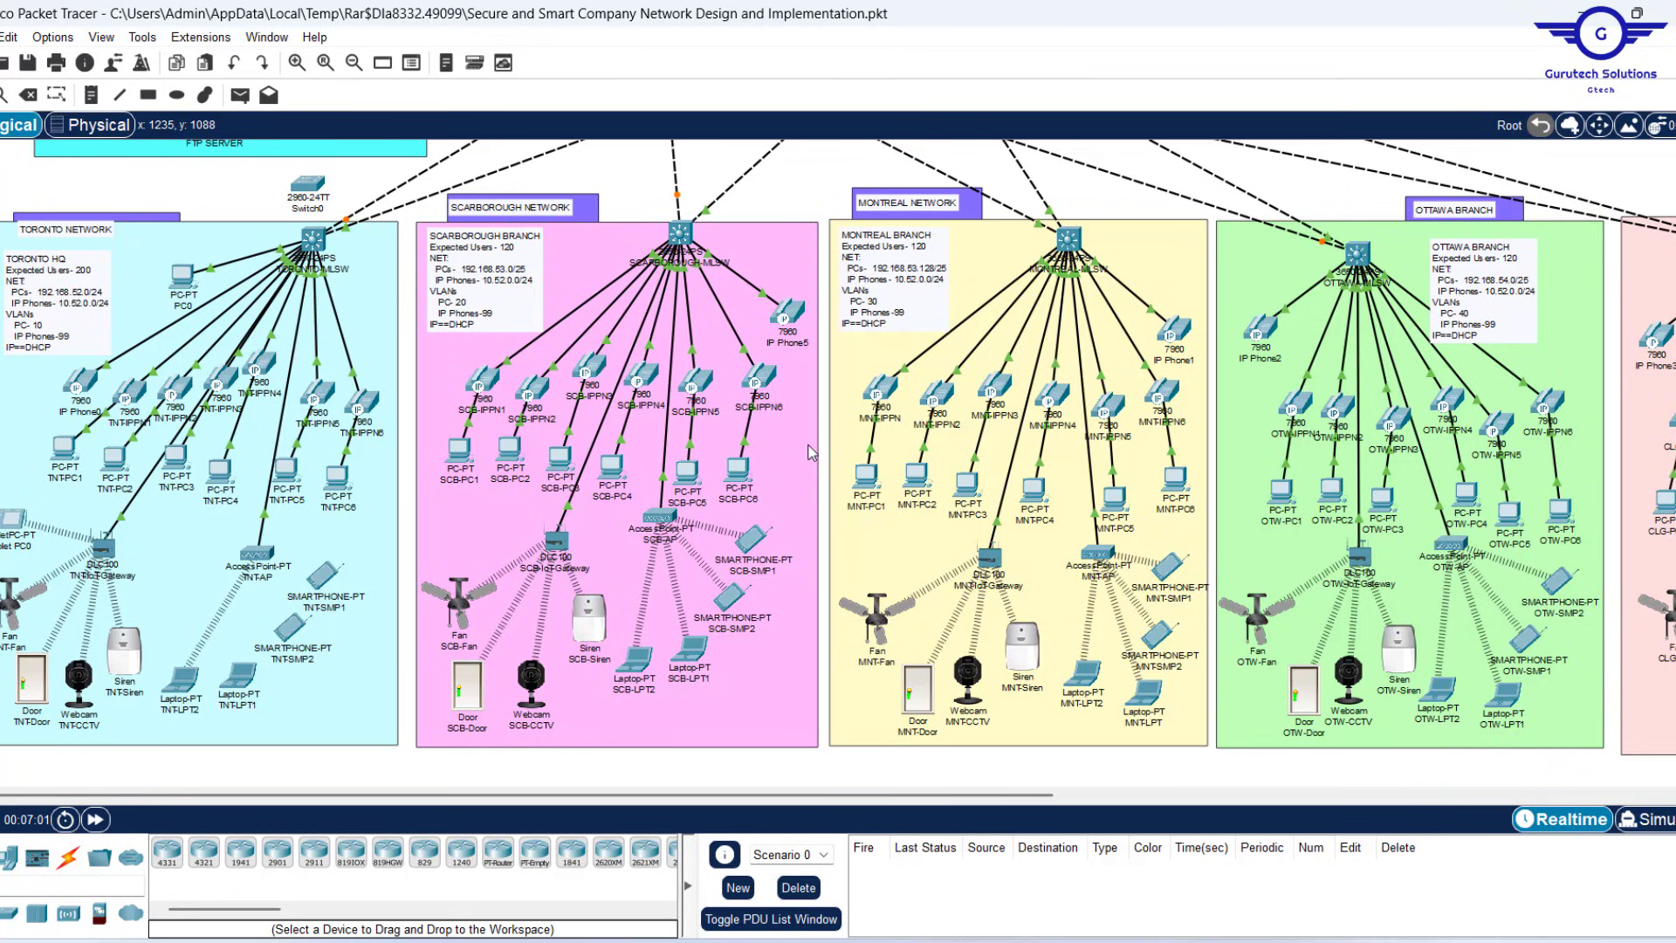
scroll(812, 452, "up", 2)
scroll(812, 452, "down", 1)
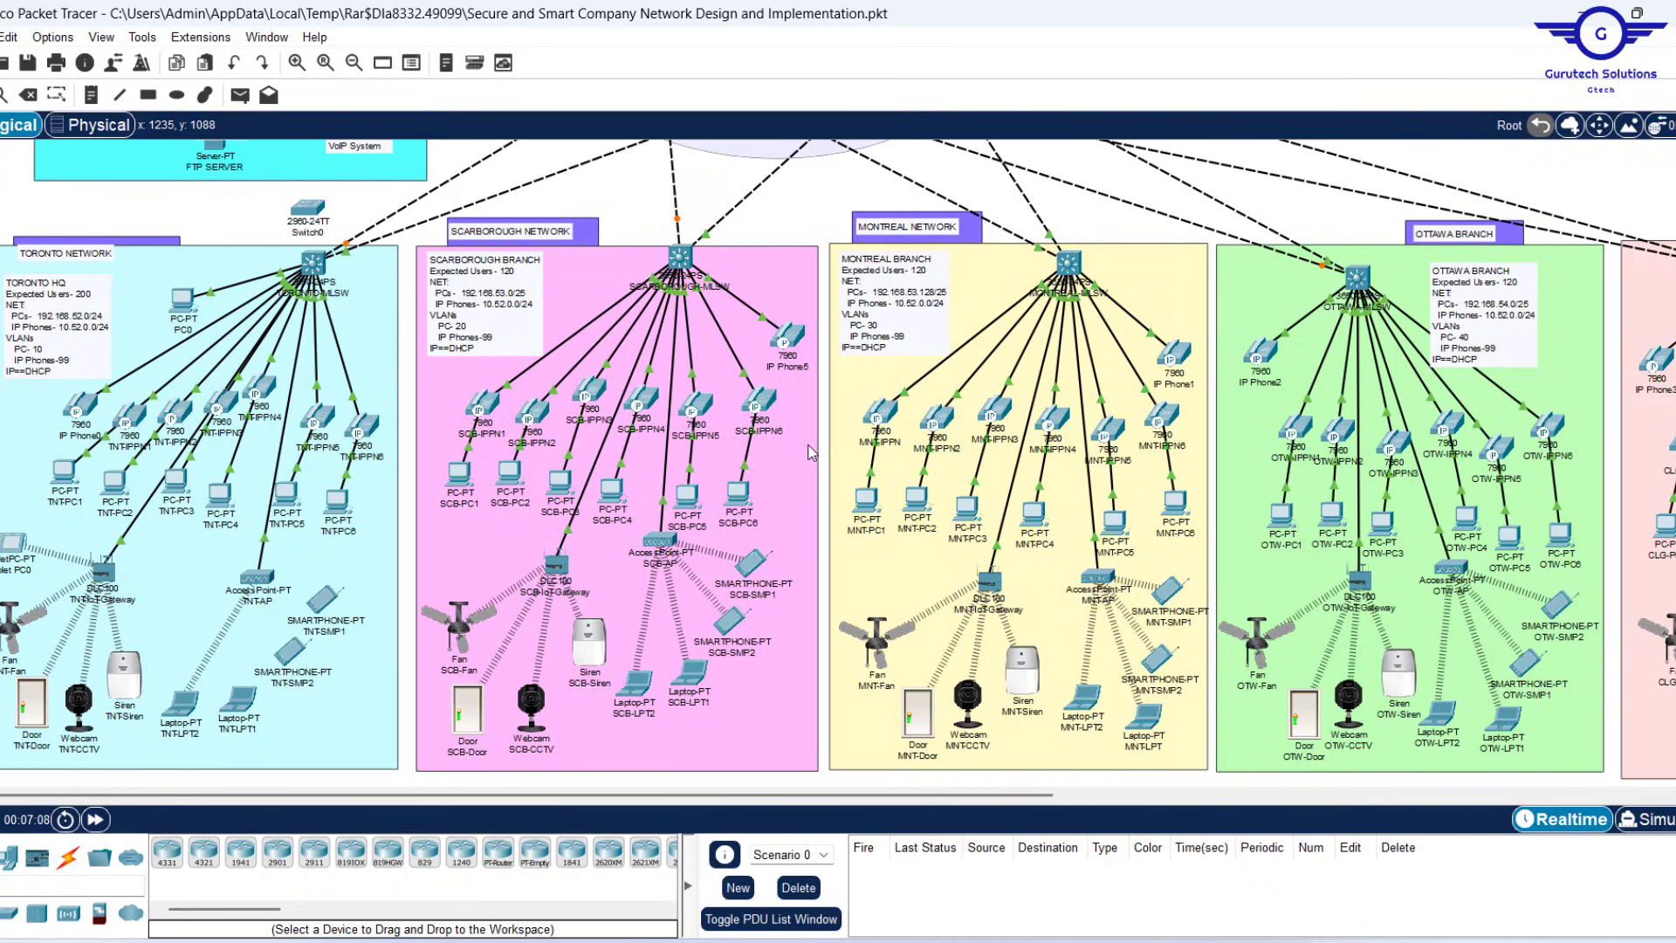
Review how the ISP router, core router and core switches connect to the branch switches and their IP phones
scroll(812, 452, "up", 5)
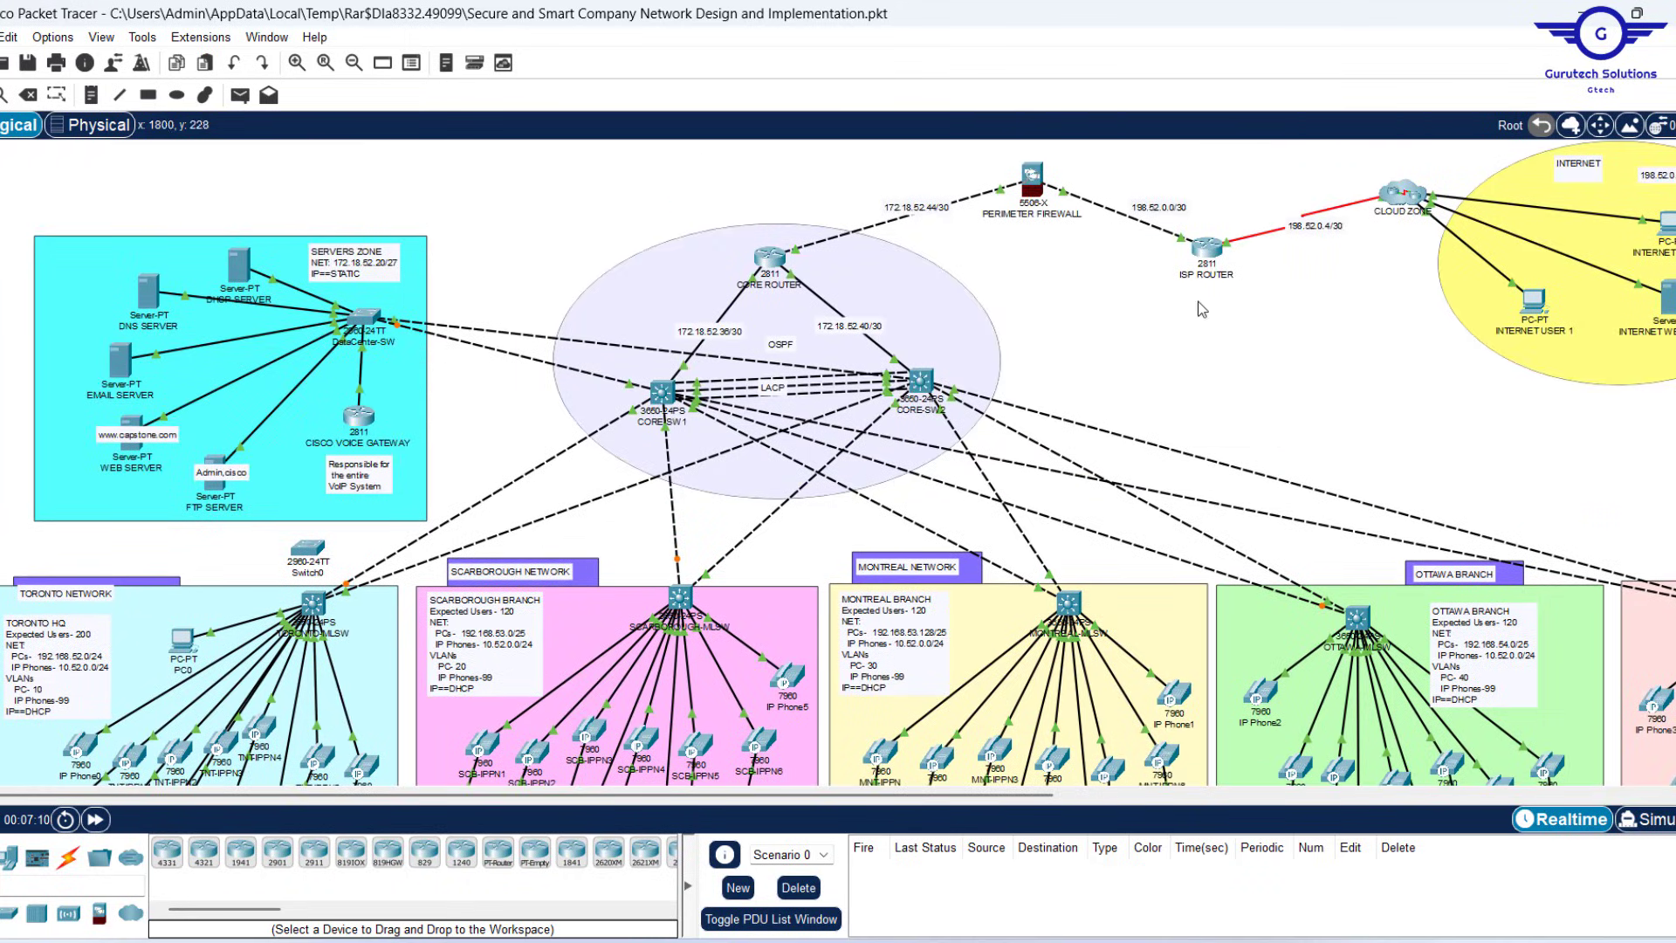
scroll(1189, 342, "down", 5)
scroll(1190, 342, "up", 1)
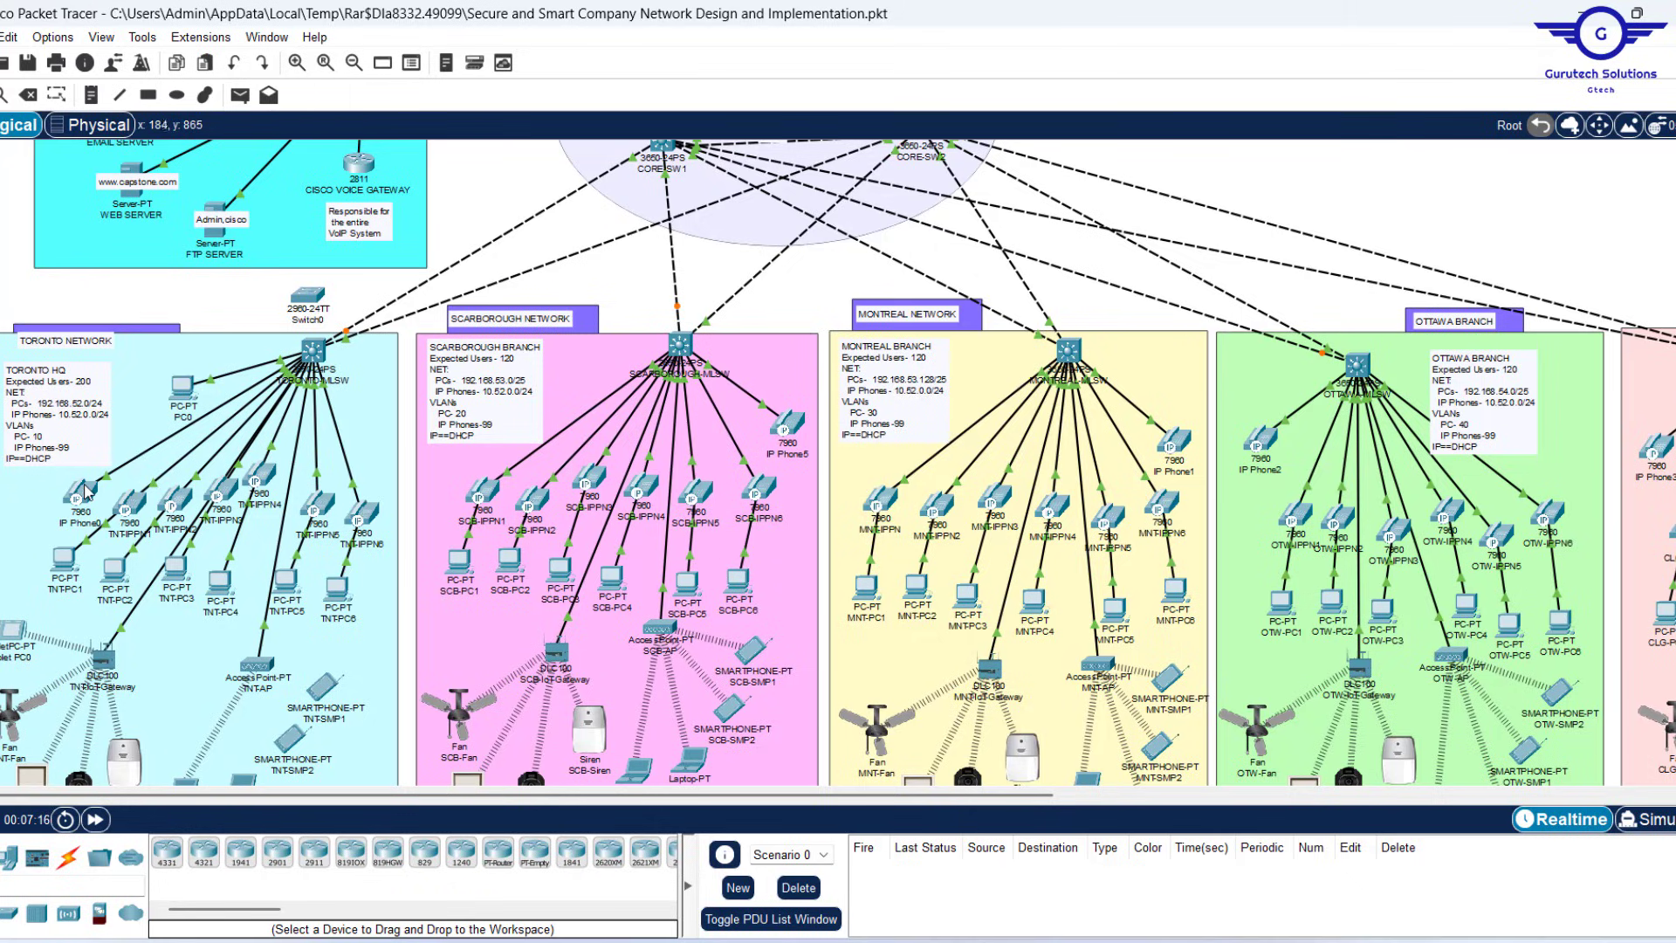
mouse_move(86, 493)
scroll(933, 334, "up", 5)
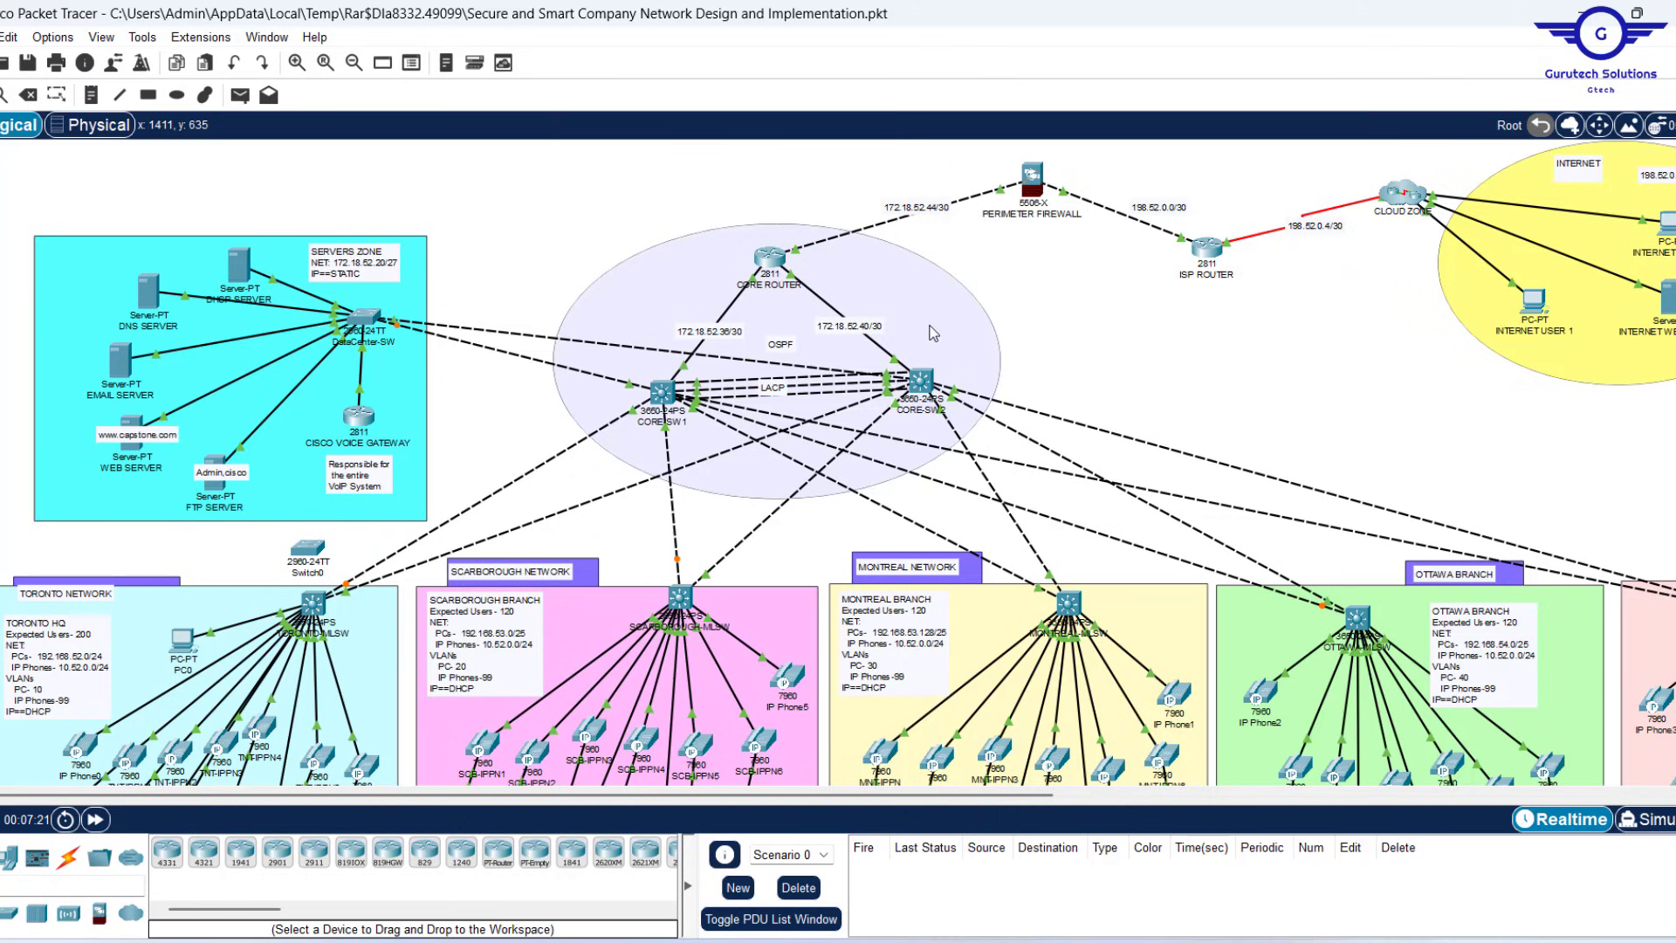
scroll(933, 334, "down", 2)
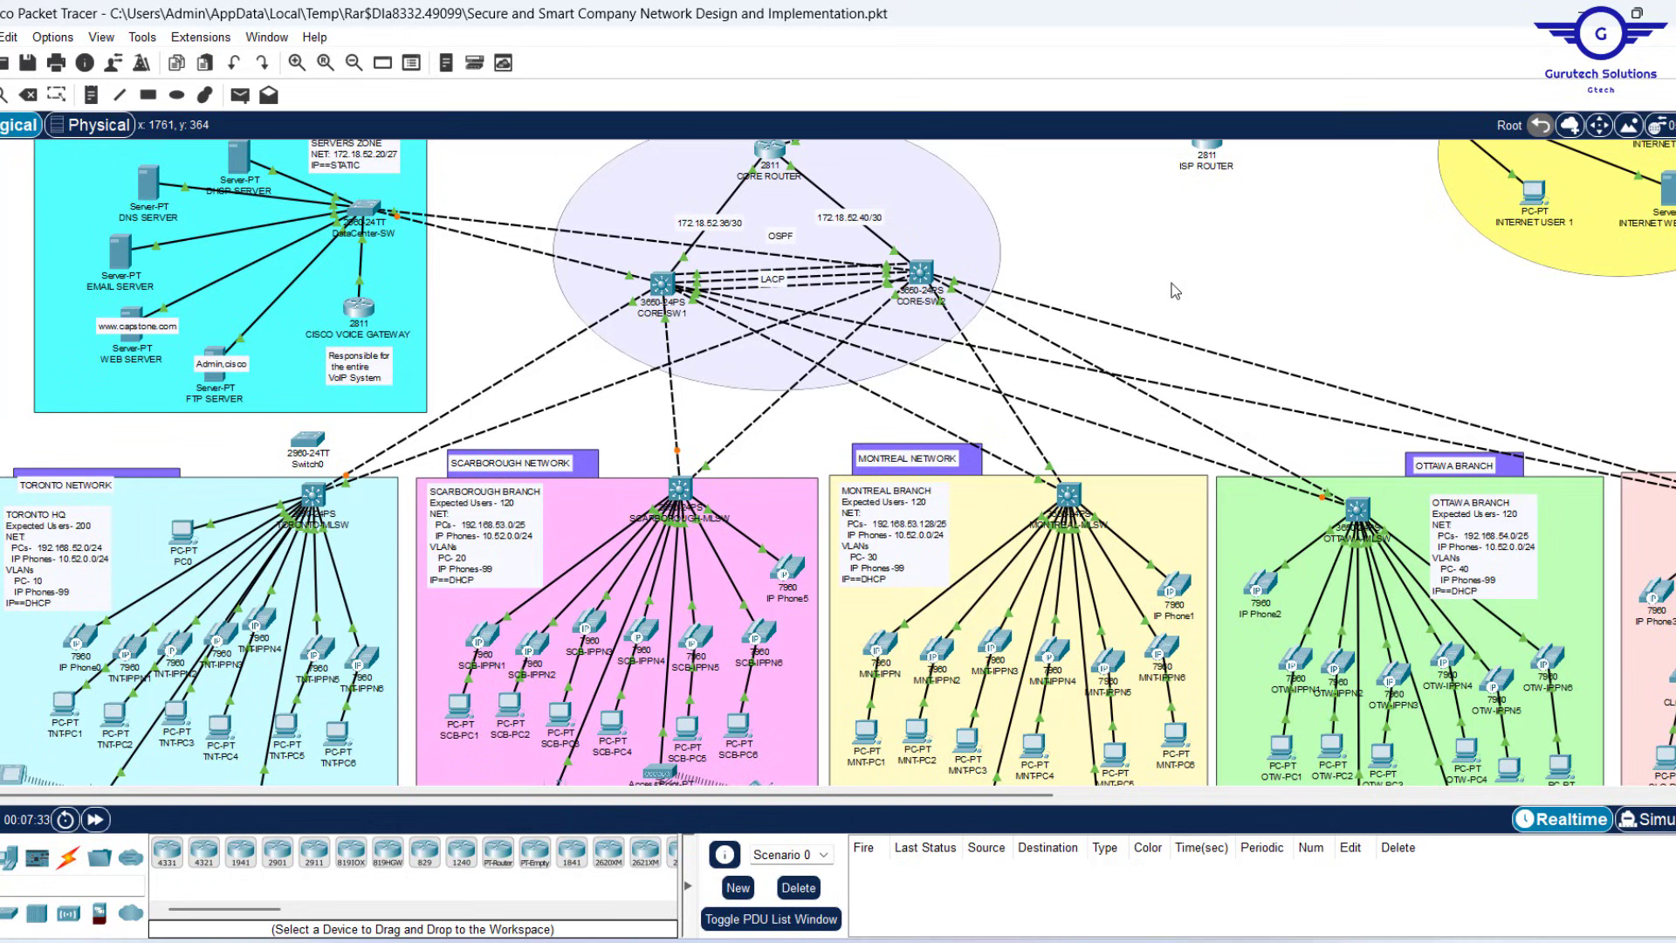
scroll(1175, 292, "down", 5)
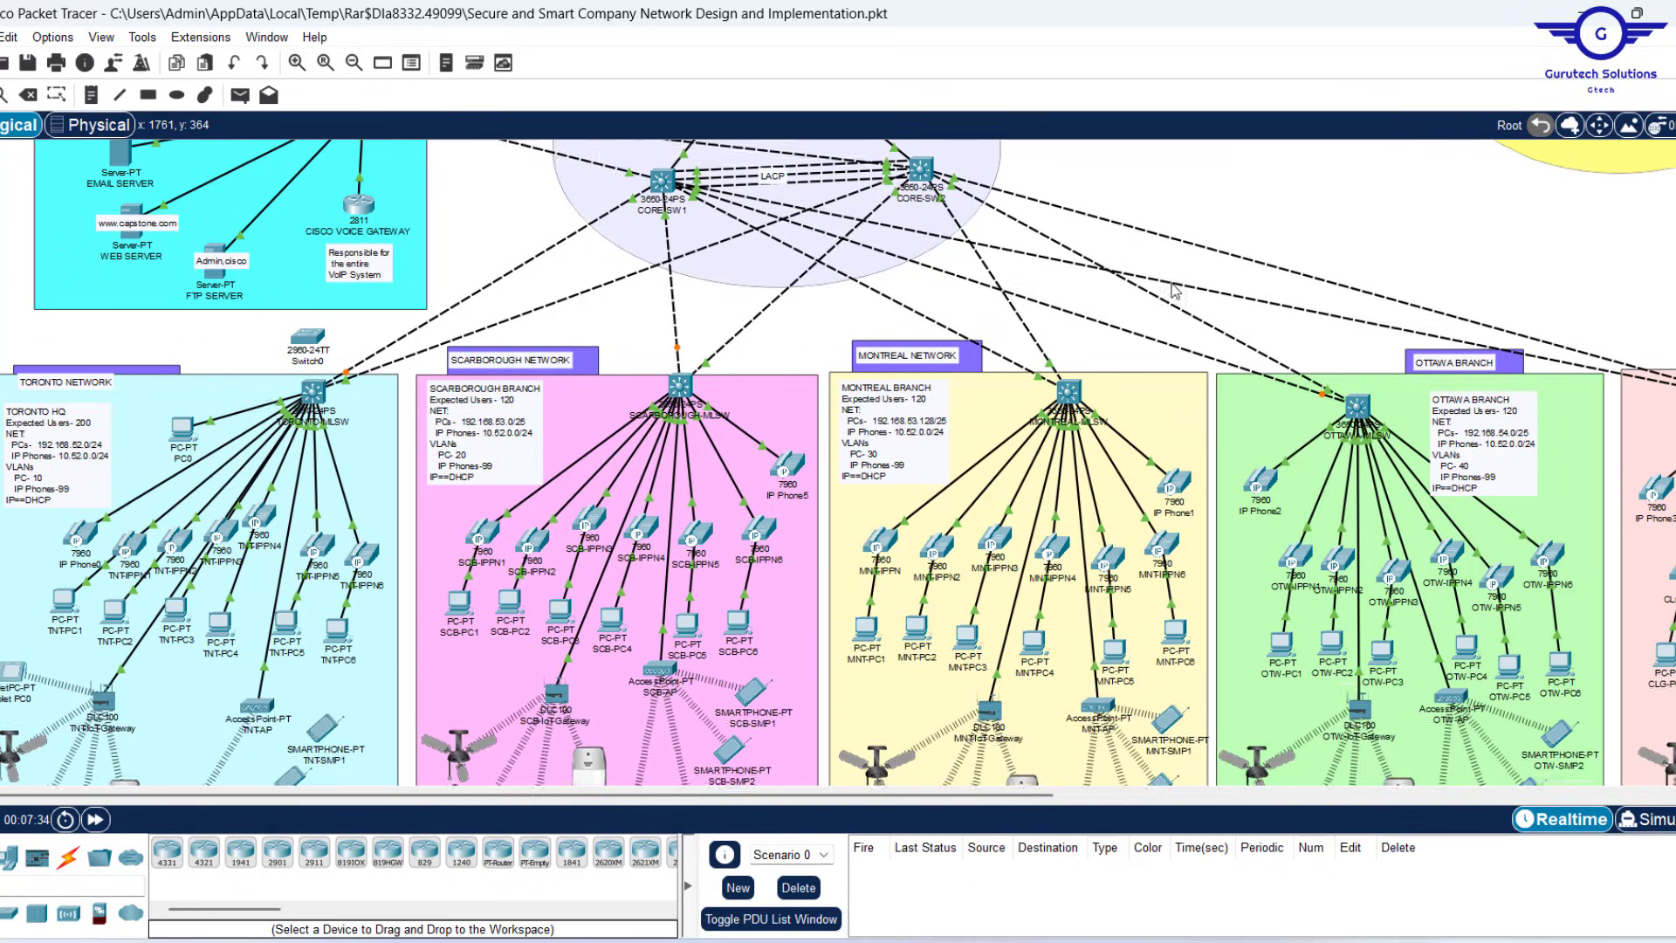
scroll(1175, 291, "down", 1)
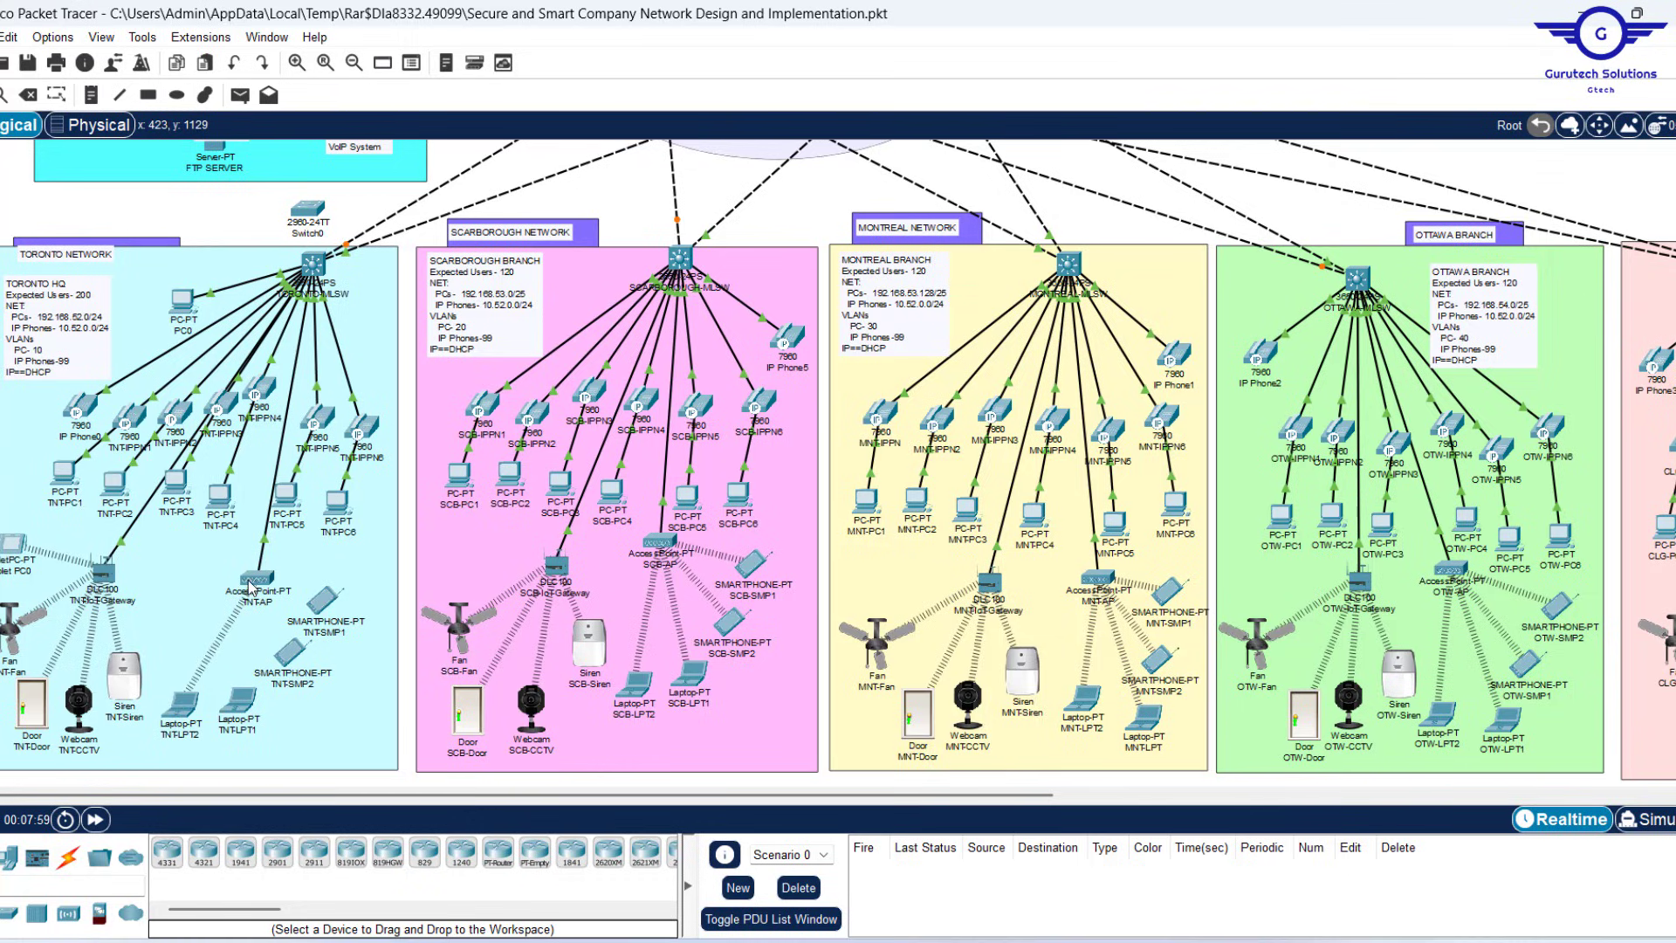
Examine the branches' wireless access points and client devices, from the Toronto network across to the Calgary branch
mouse_move(251, 586)
scroll(1103, 584, "right", 5)
scroll(1103, 584, "up", 3)
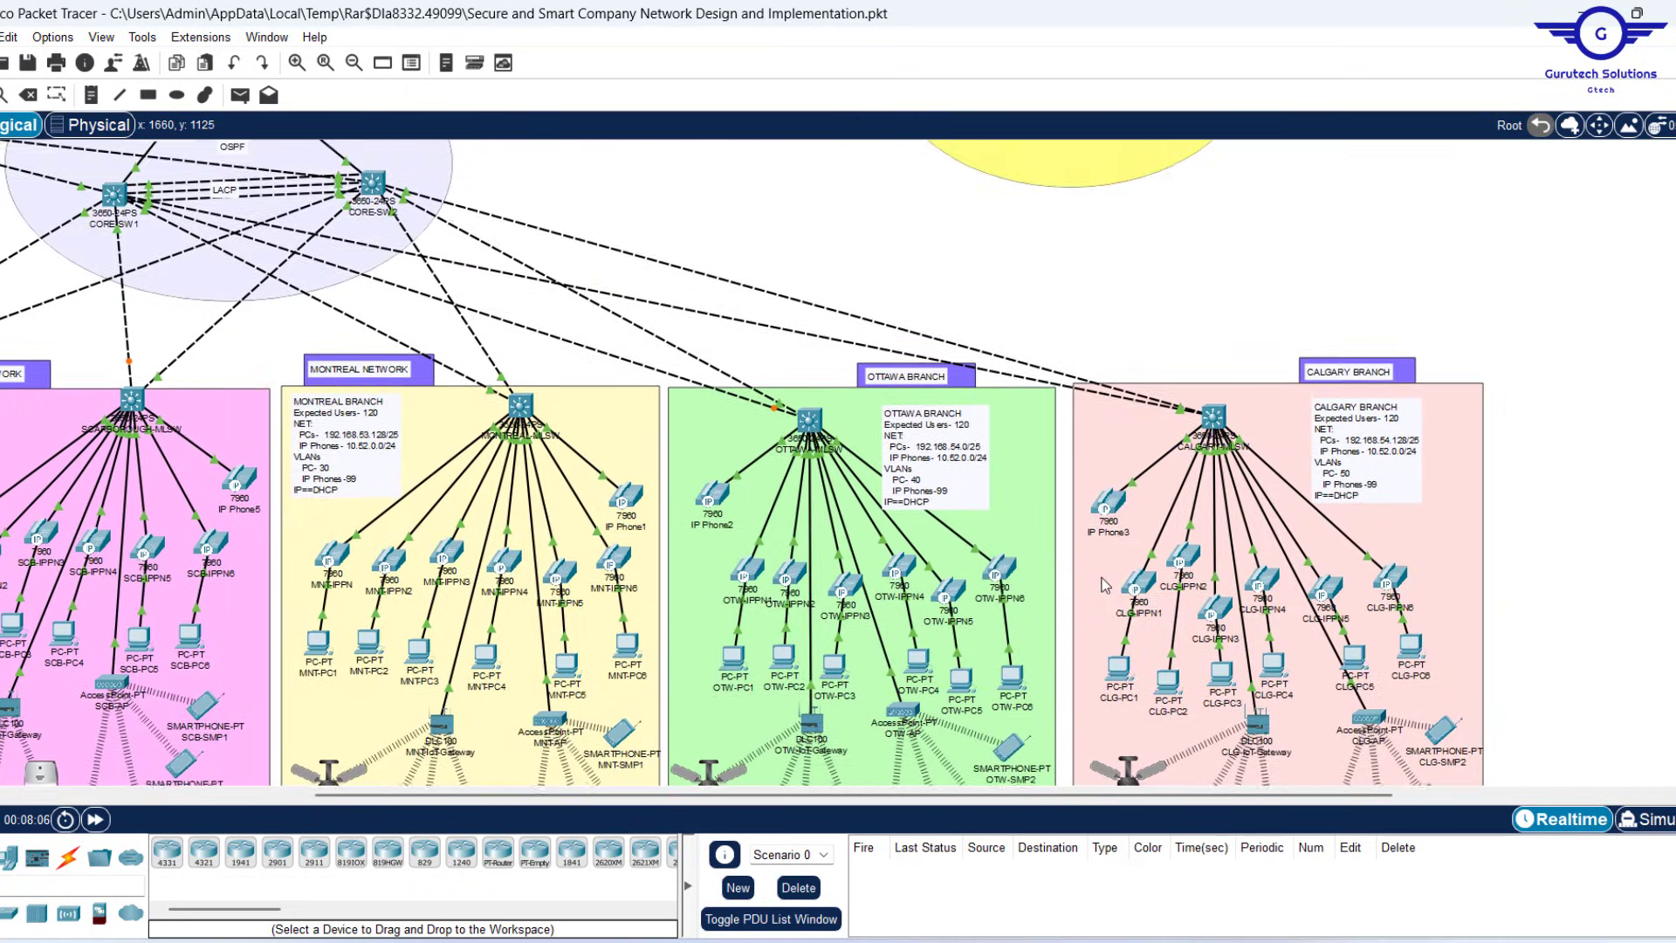
scroll(1106, 584, "left", 5)
scroll(1106, 584, "down", 3)
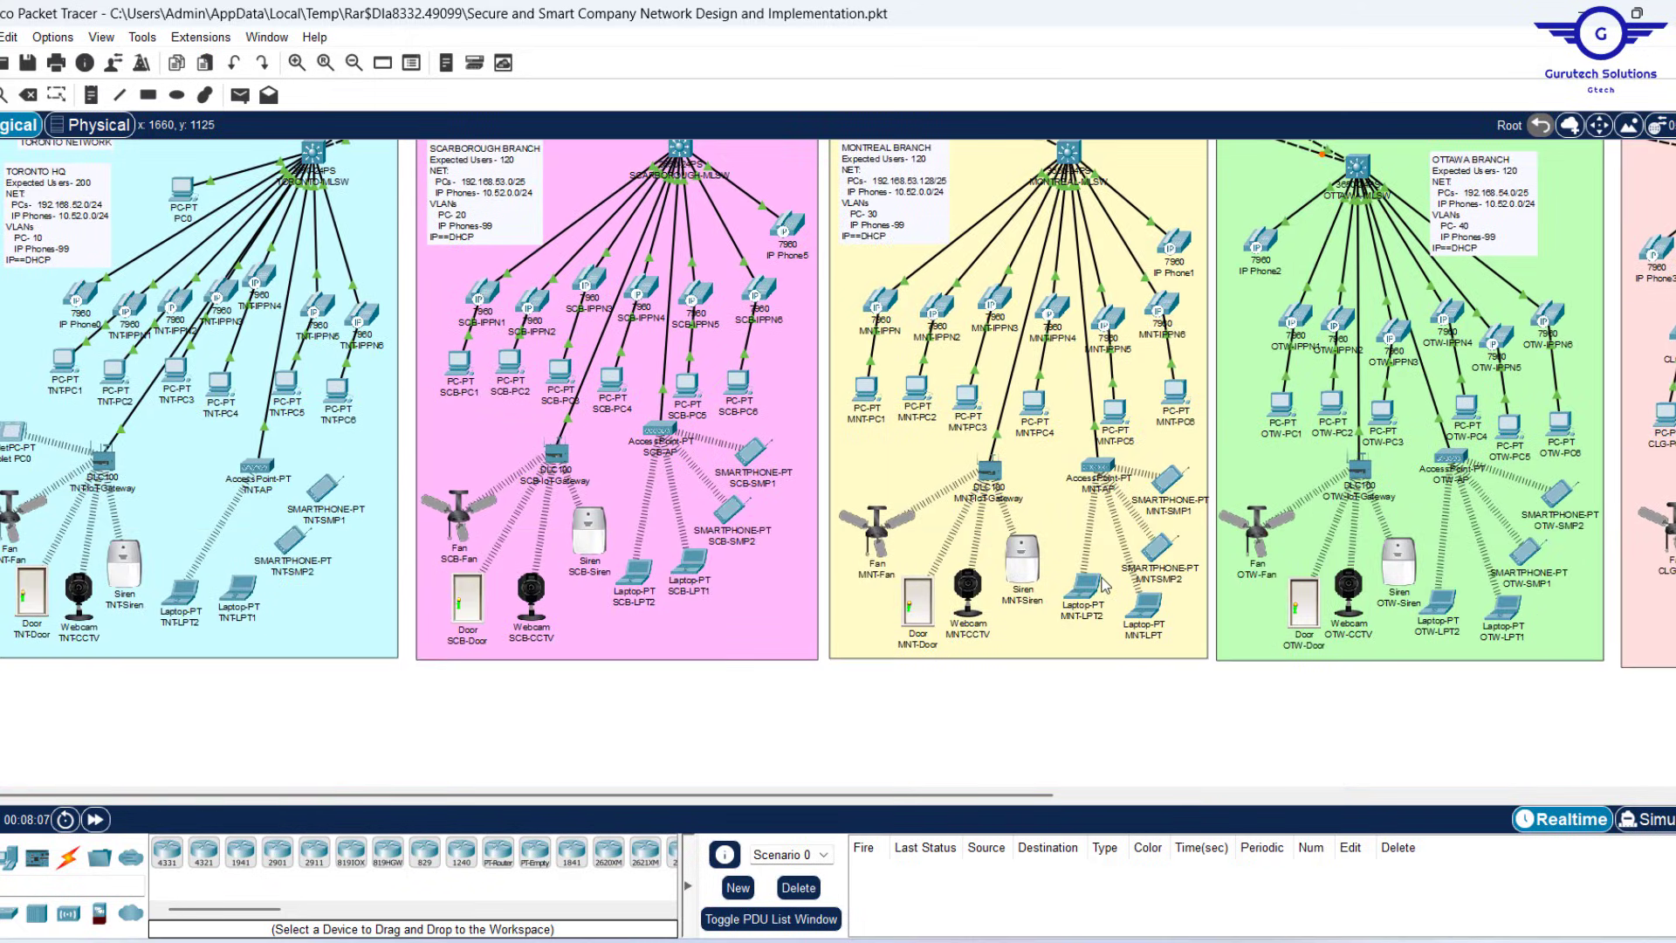
scroll(1105, 585, "down", 1)
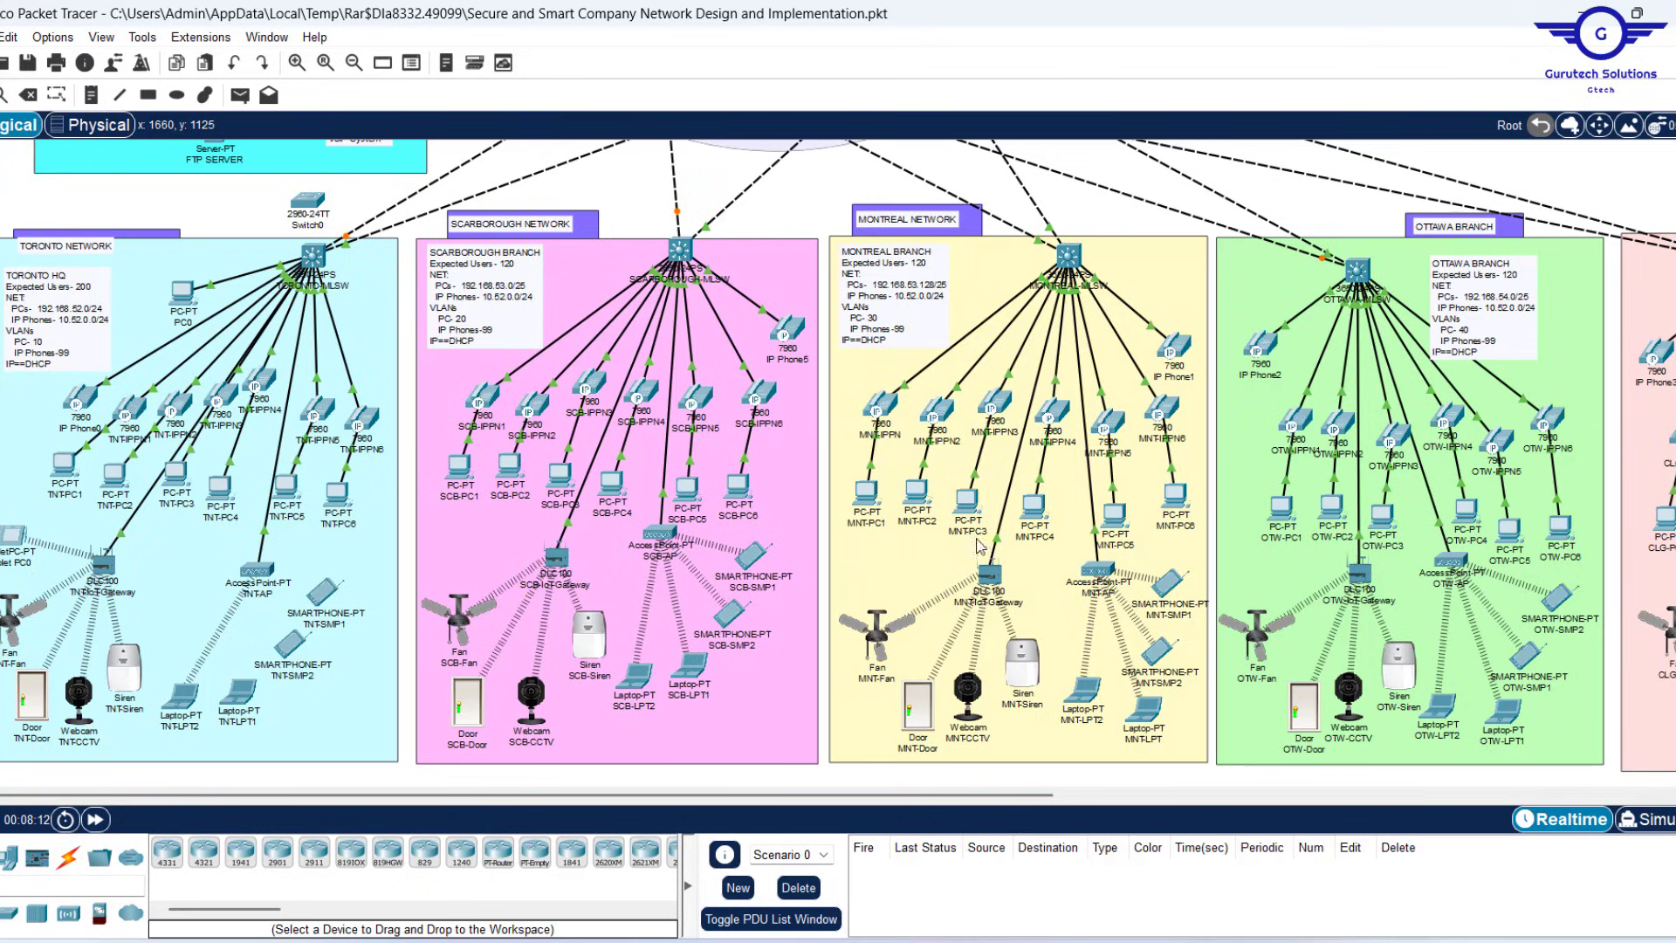
Point out the perimeter firewall above the core network and return to the branches' IoT devices
scroll(637, 220, "up", 10)
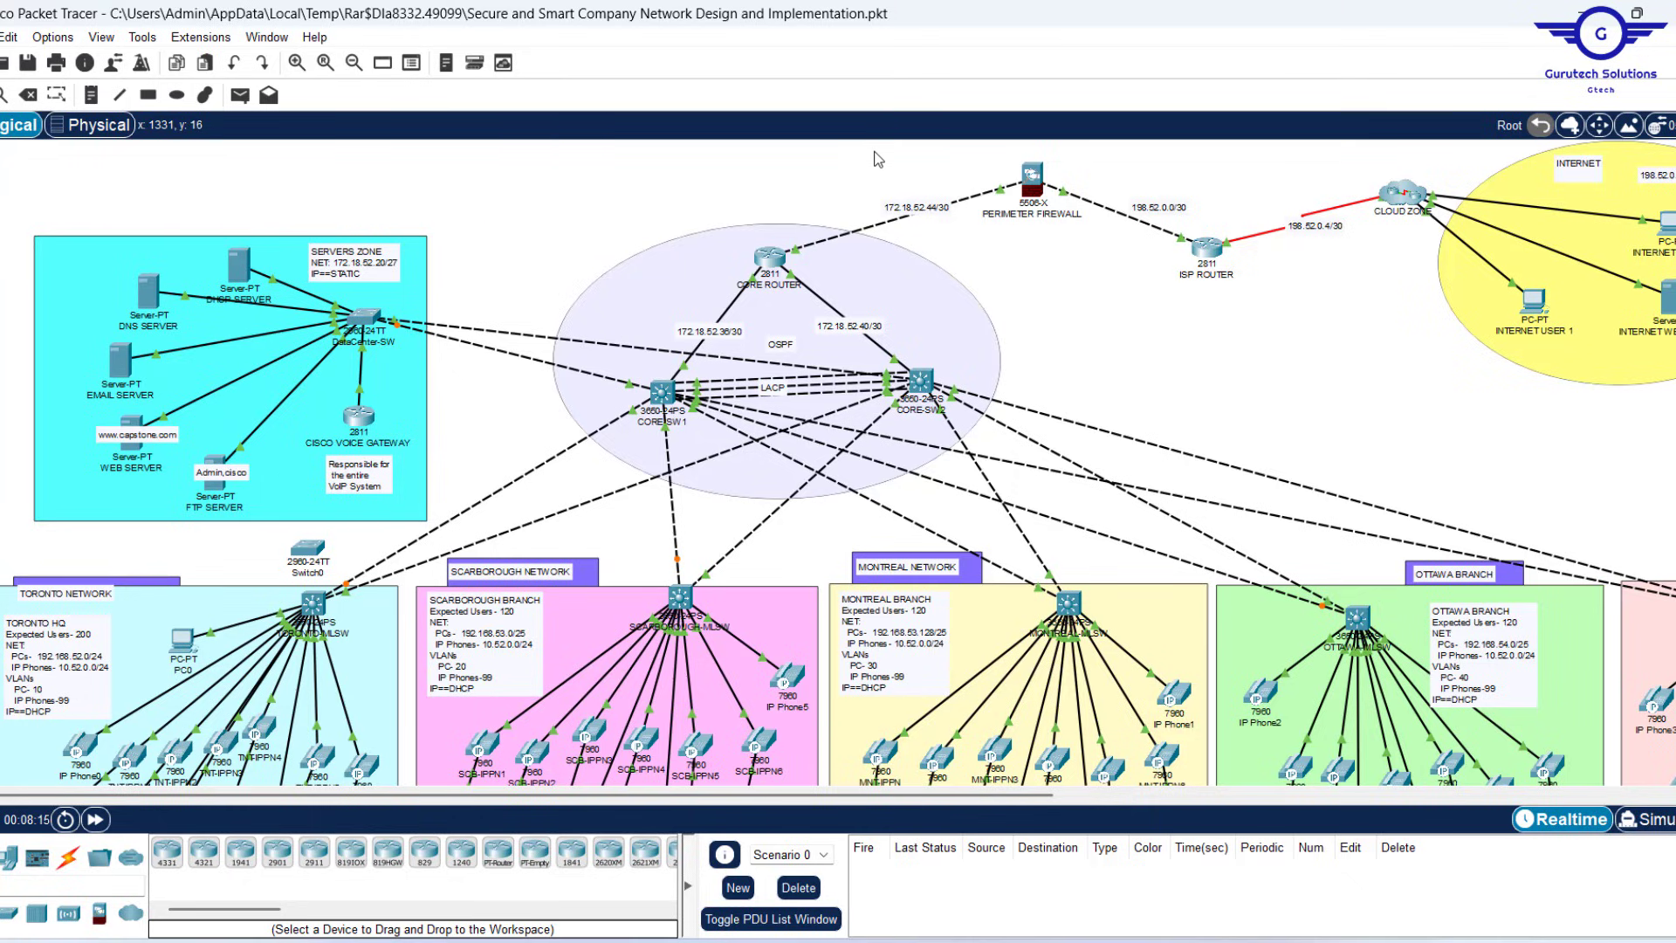
left_click_drag(874, 150, 1076, 220)
left_click_drag(966, 160, 1101, 247)
scroll(1105, 337, "down", 3)
scroll(1106, 337, "down", 4)
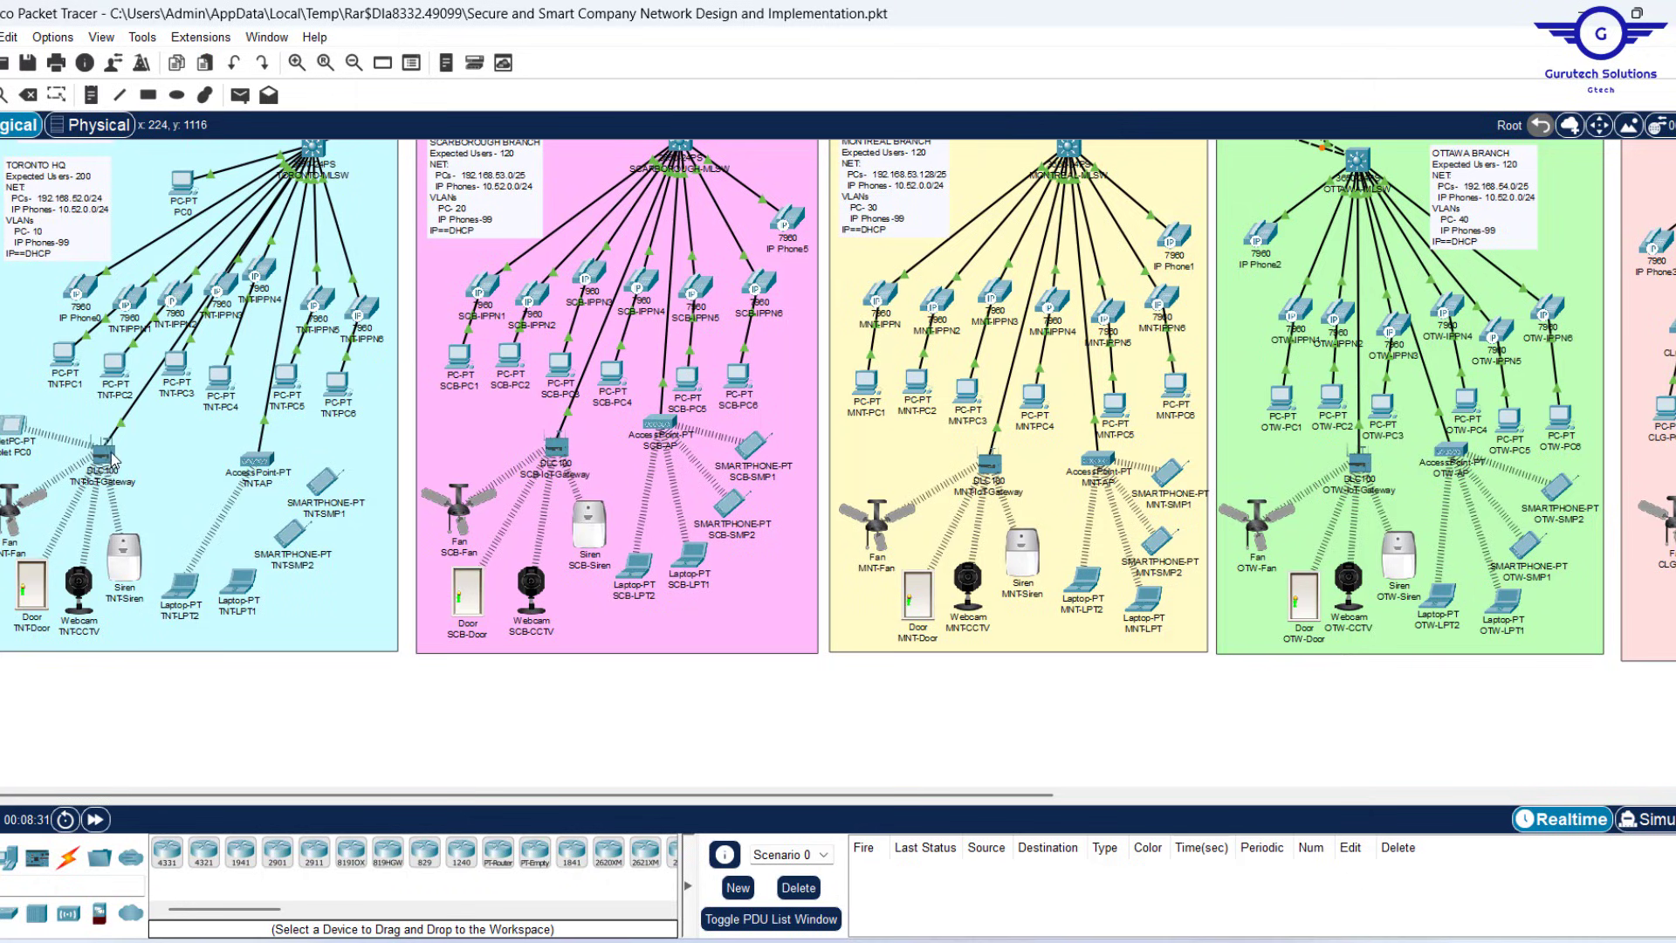
Inspect the details of the Toronto IoT gateway and its connected door, webcam, siren and tablet
mouse_move(103, 456)
mouse_move(27, 603)
mouse_move(77, 591)
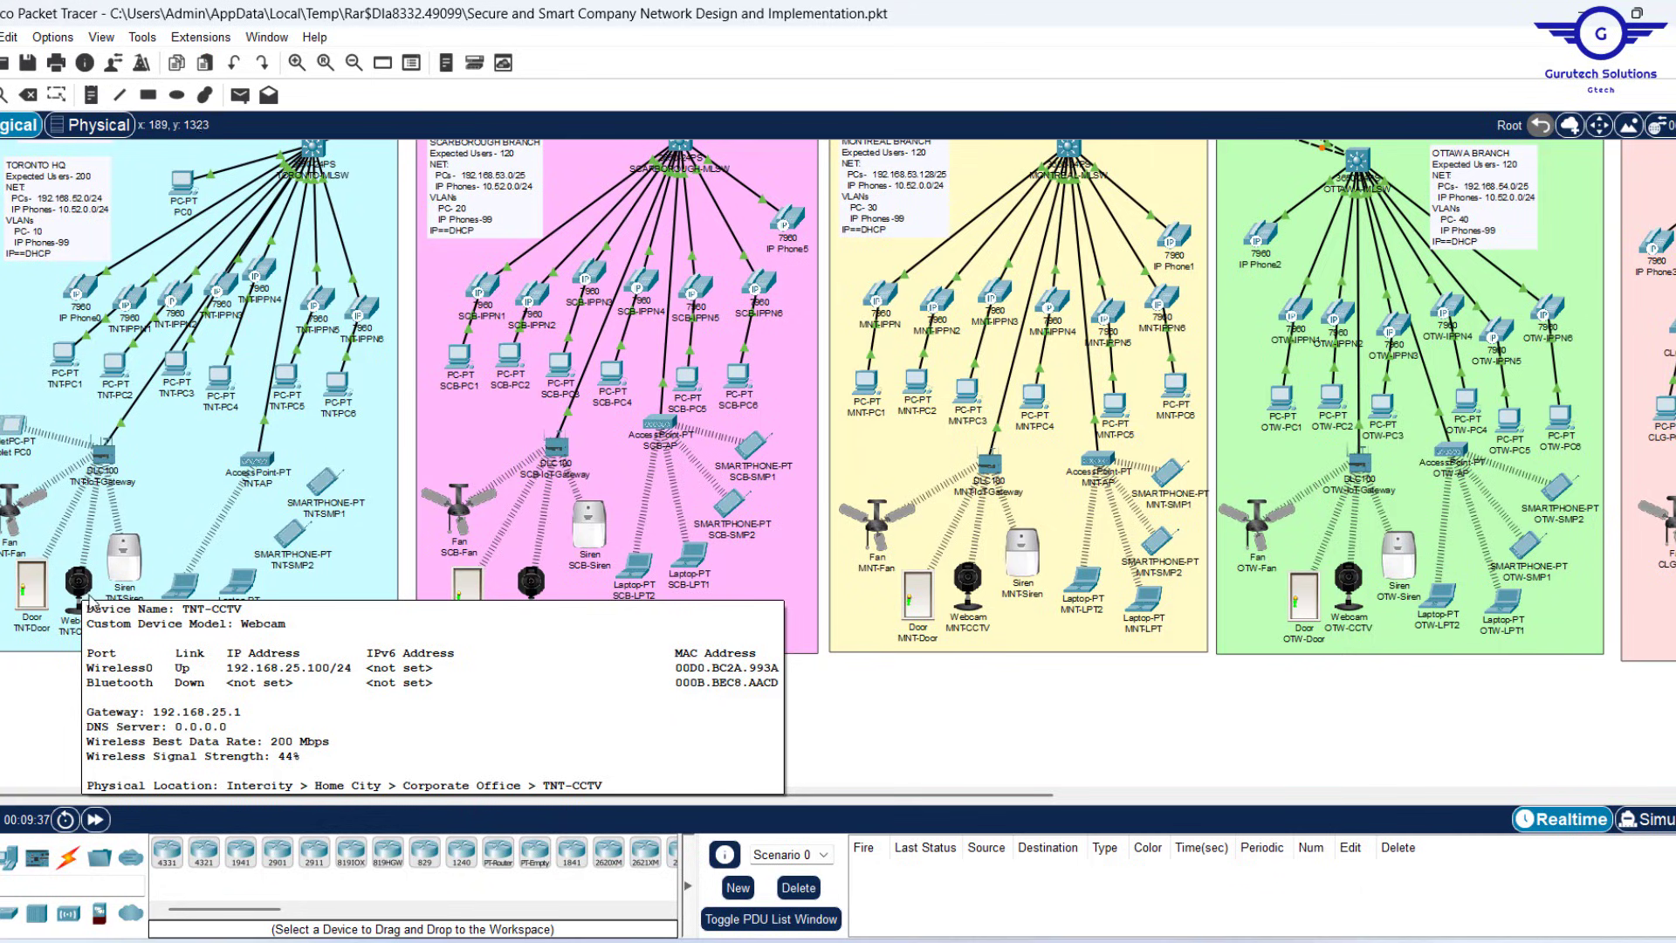
mouse_move(131, 574)
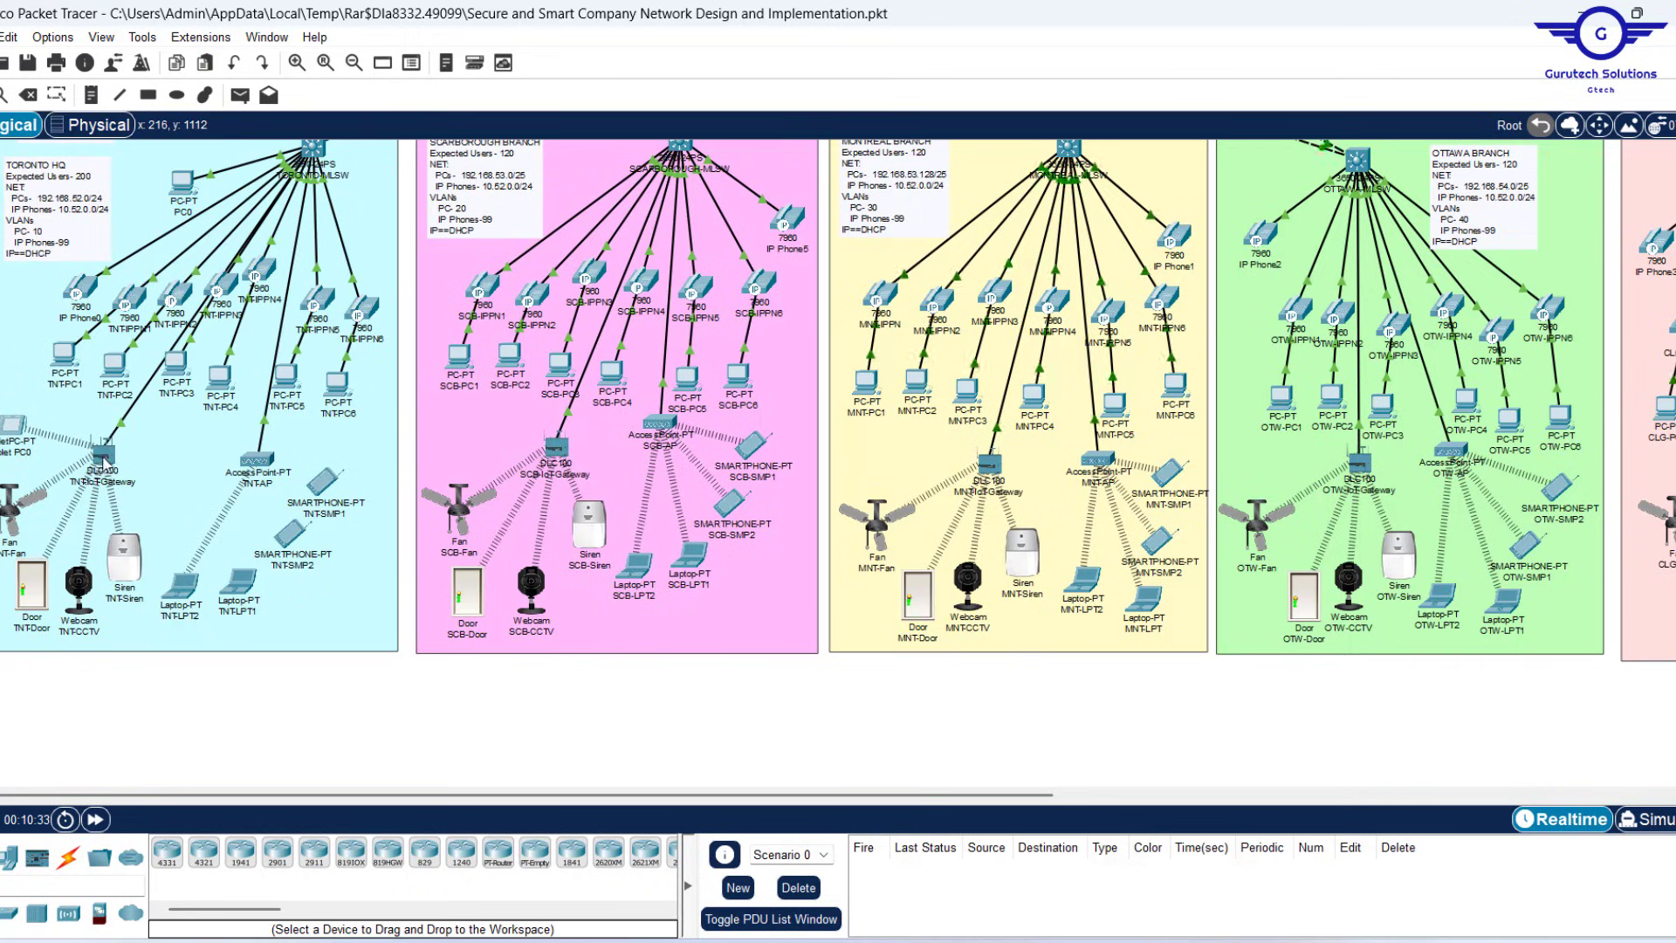
mouse_move(106, 459)
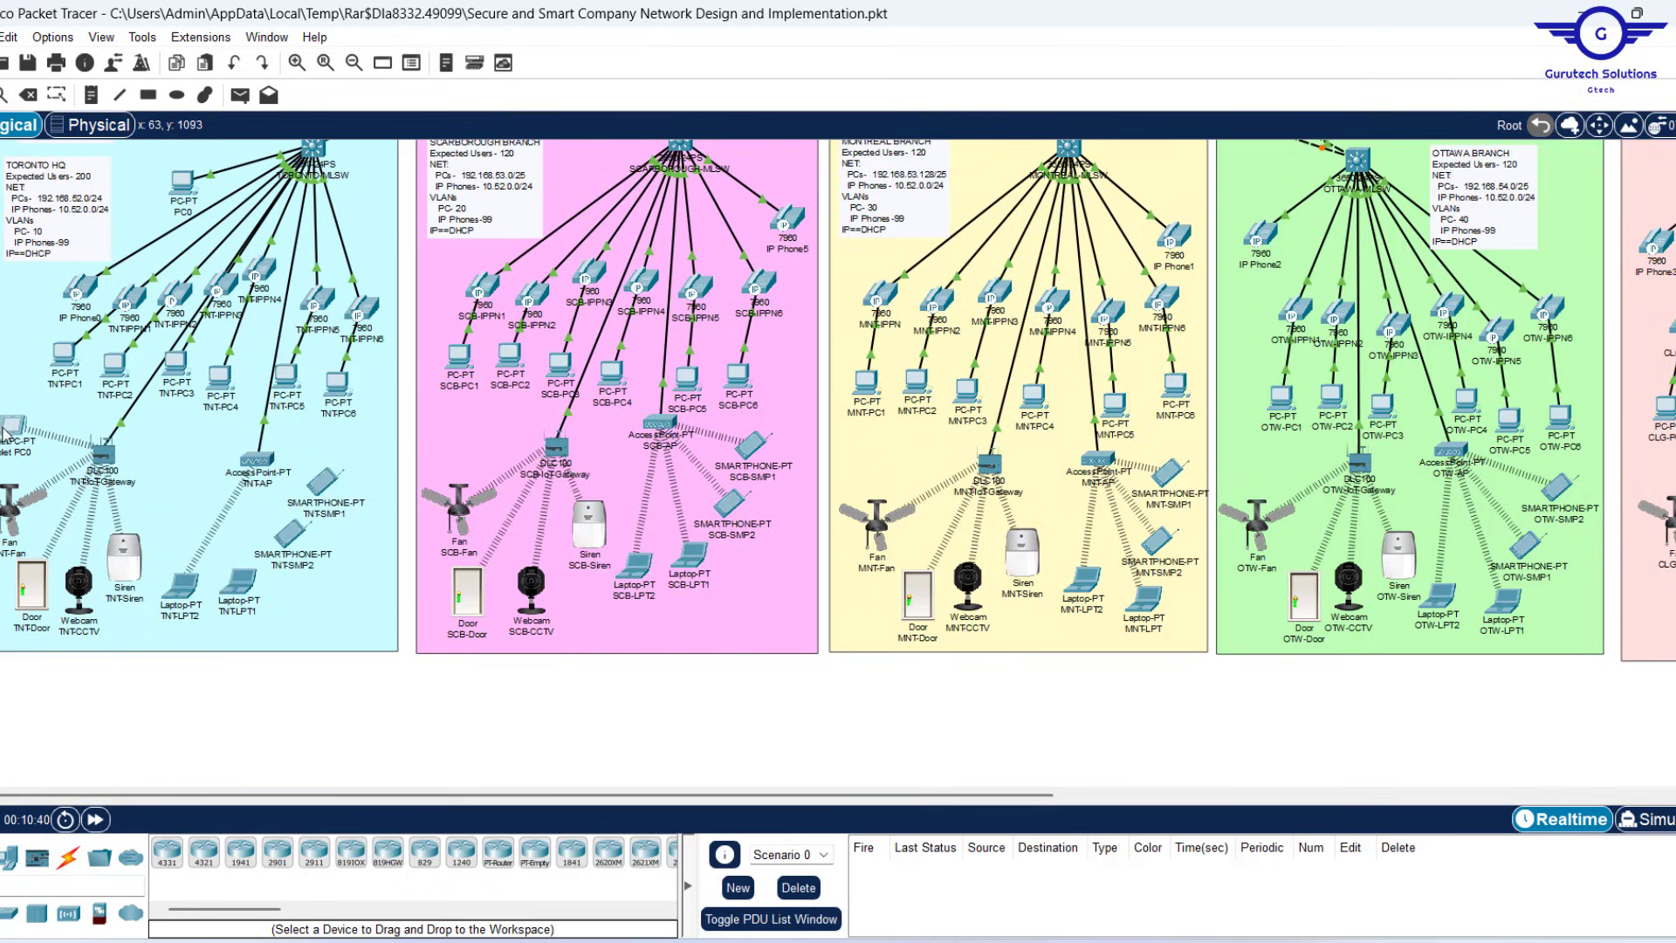
mouse_move(13, 428)
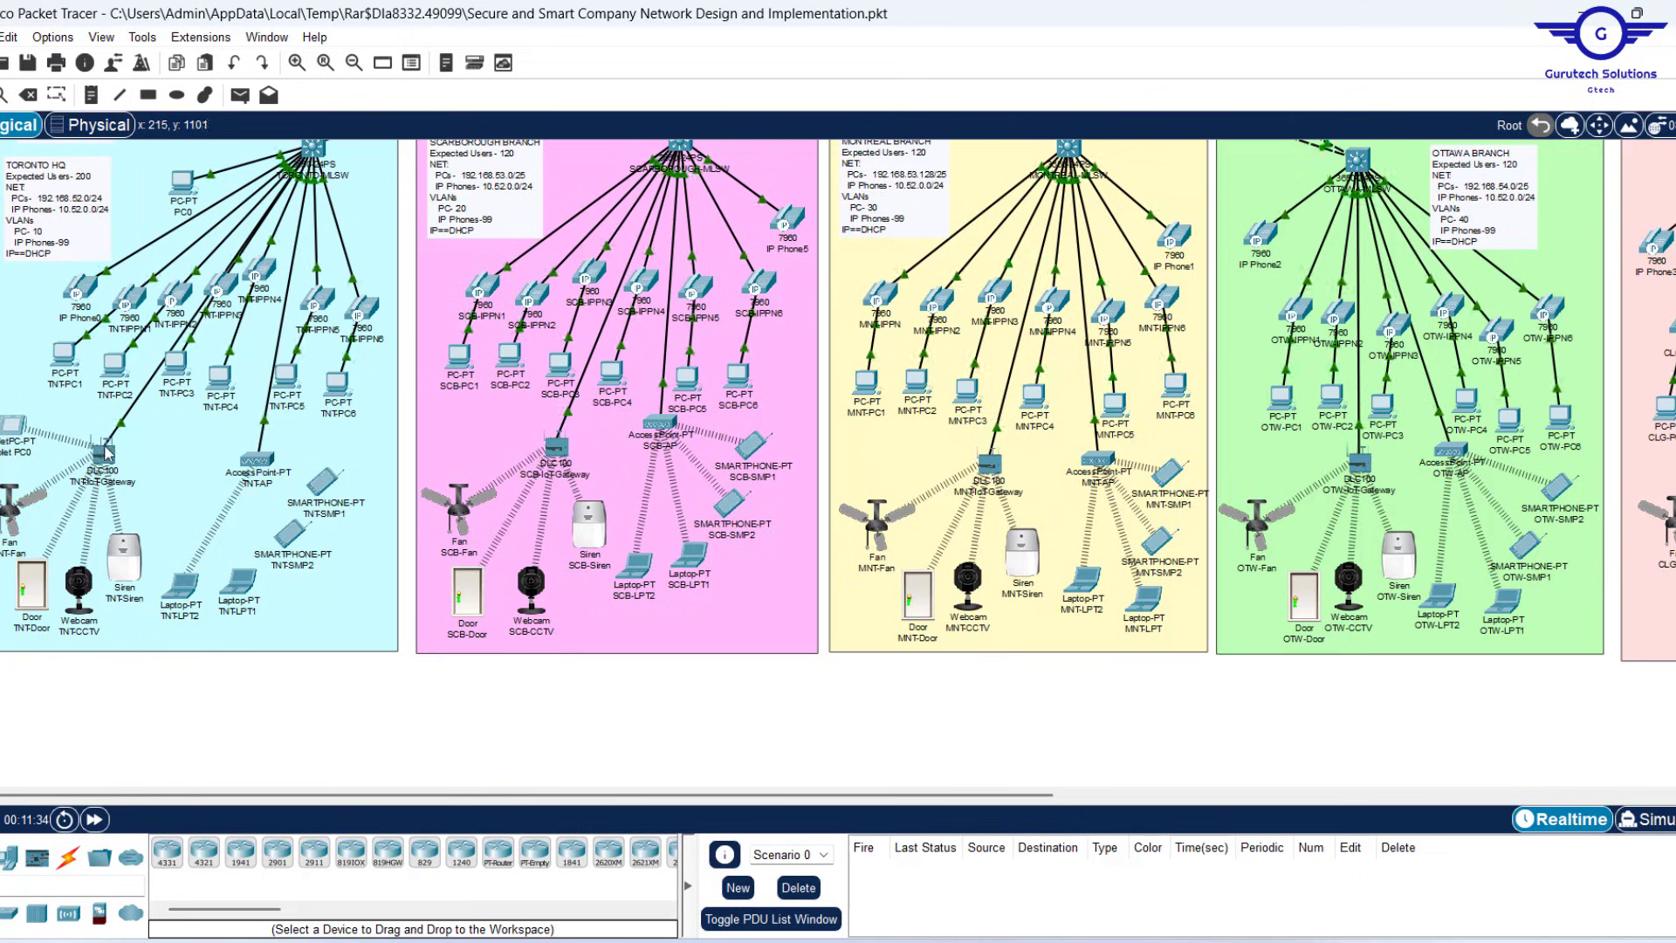
mouse_move(101, 457)
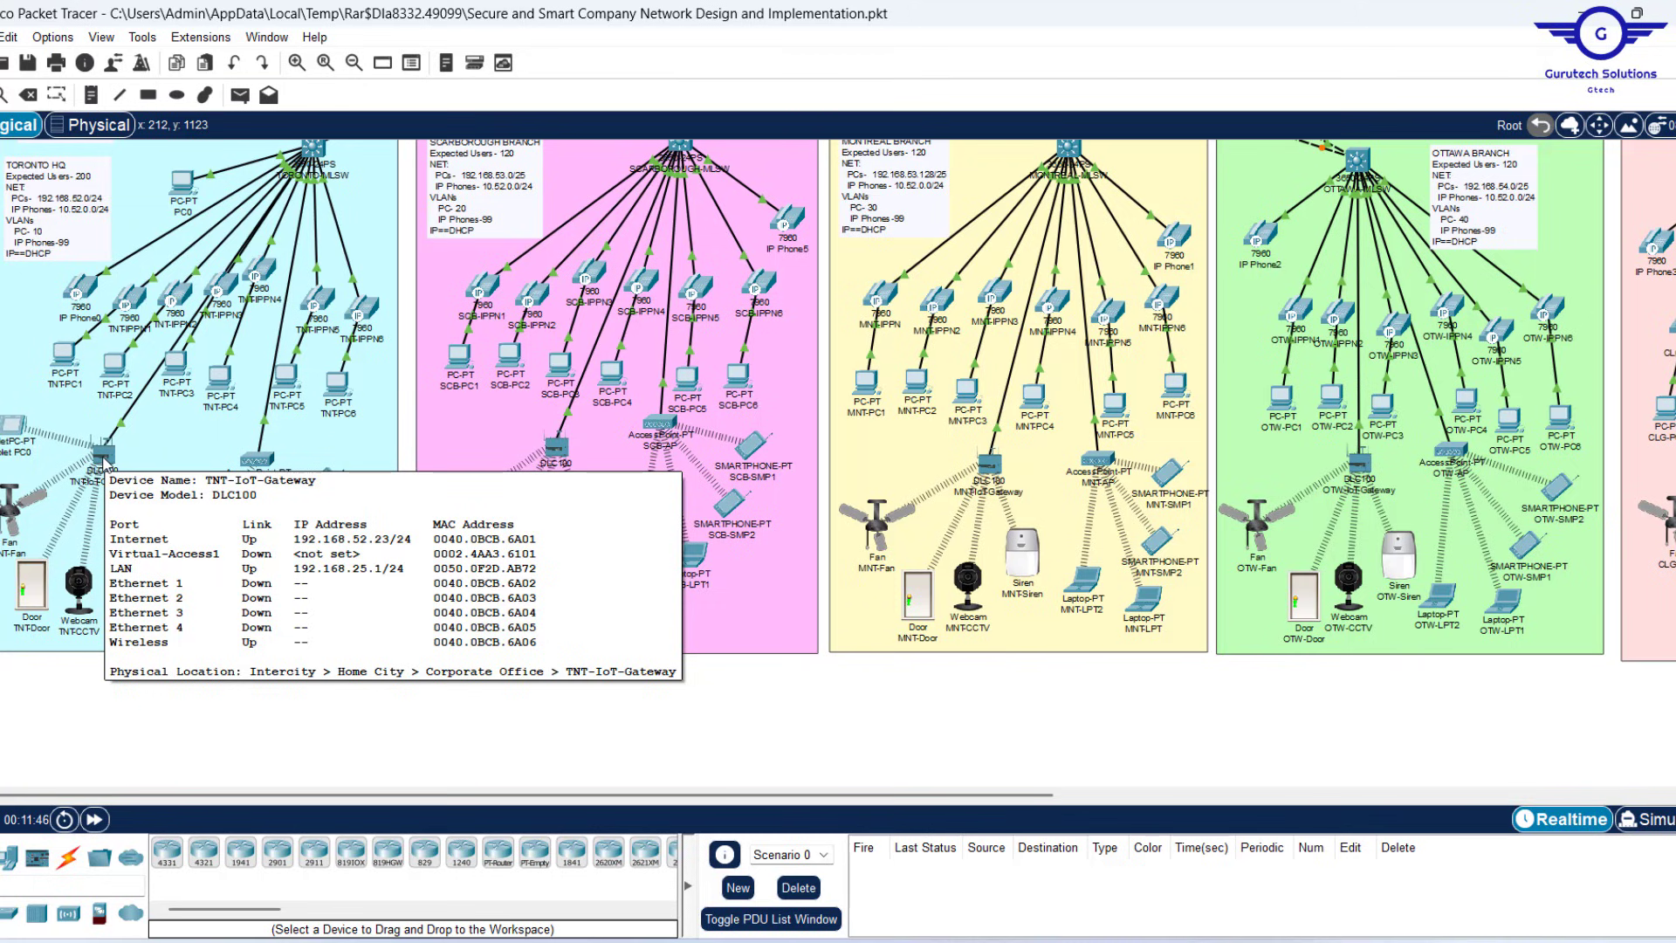
Examine the Toronto HQ addressing note, the TNT-Fan and the interface details of TNT-IoT-Gateway
scroll(276, 621, "up", 2)
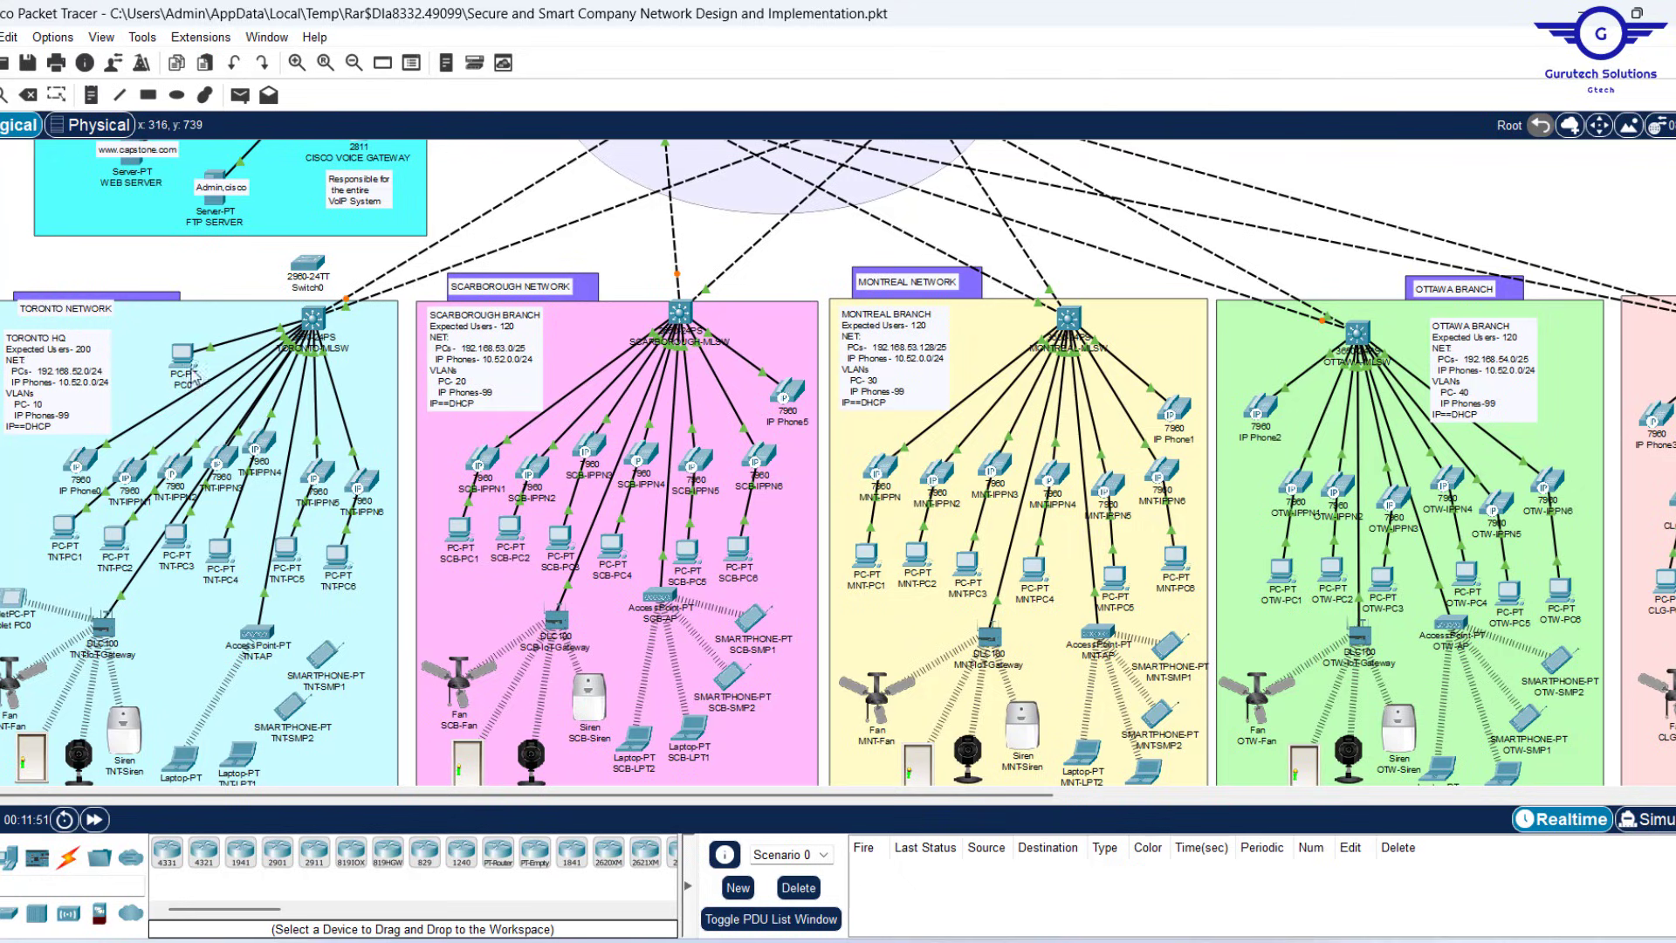
scroll(224, 445, "down", 1)
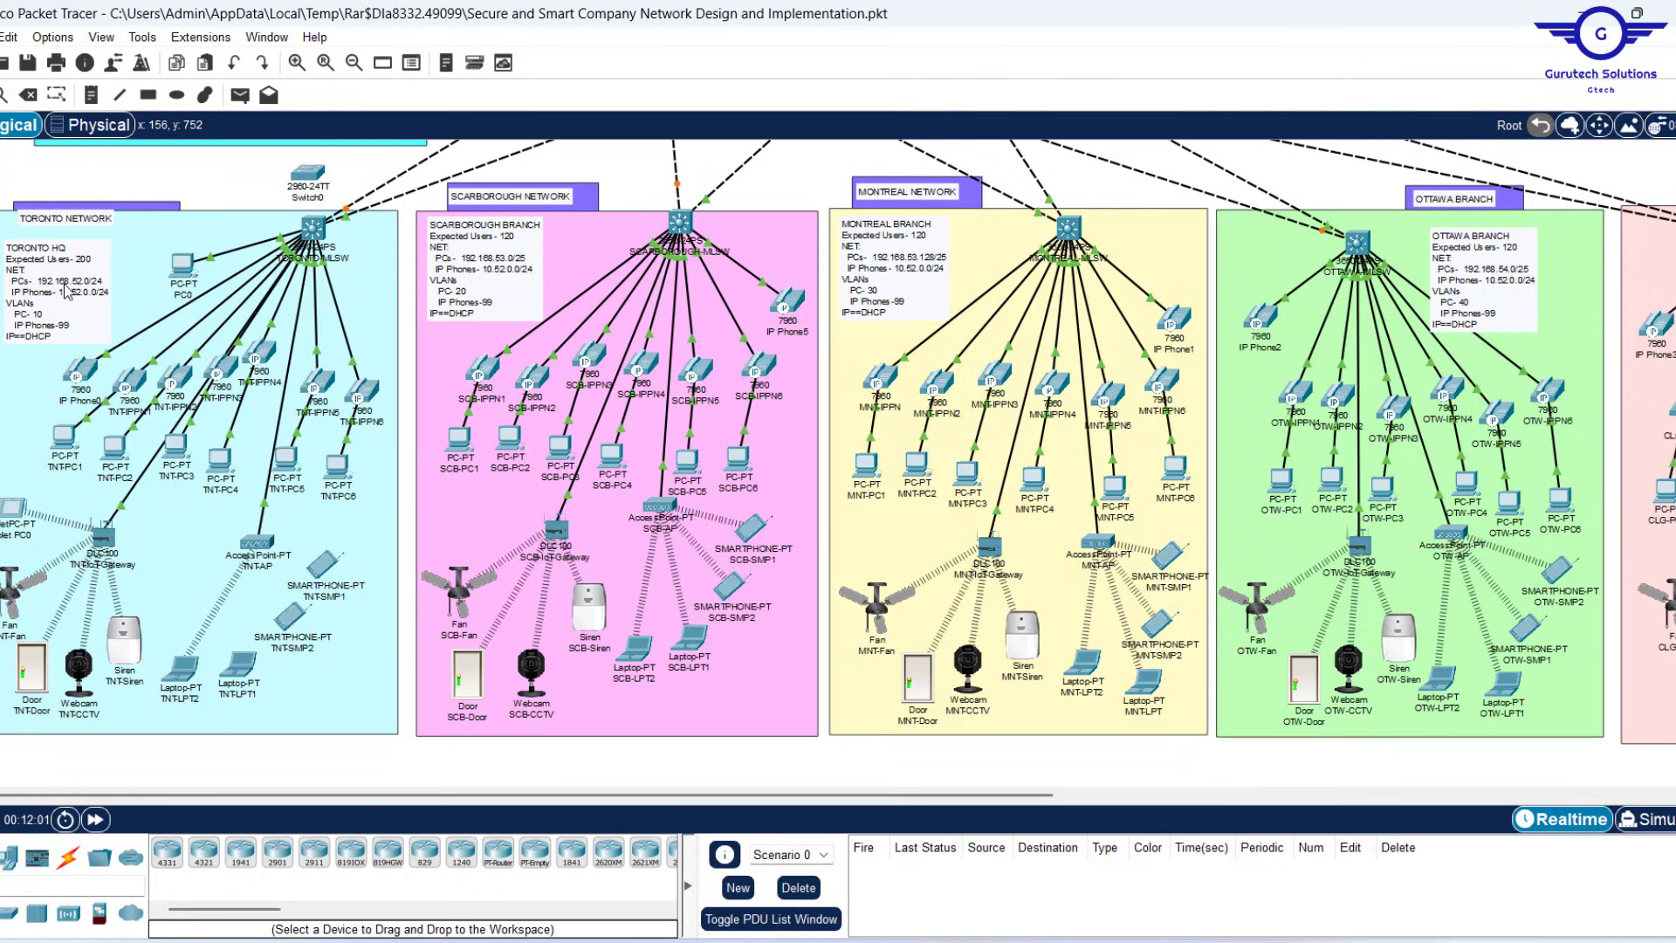
left_click(325, 63)
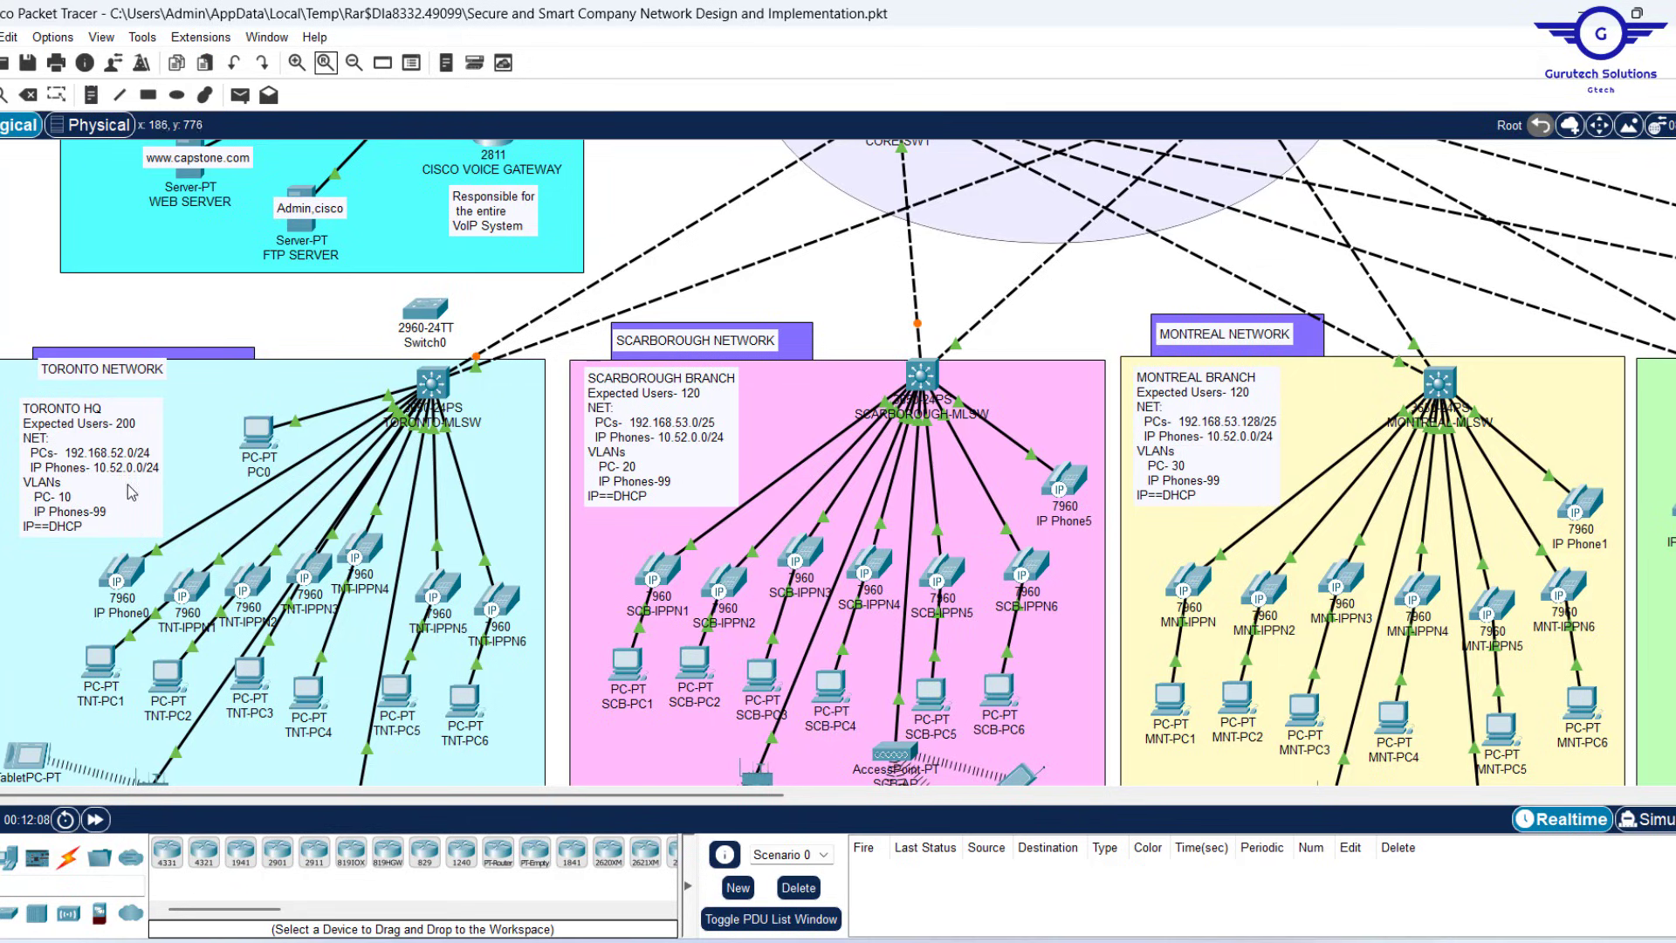
scroll(643, 203, "down", 5)
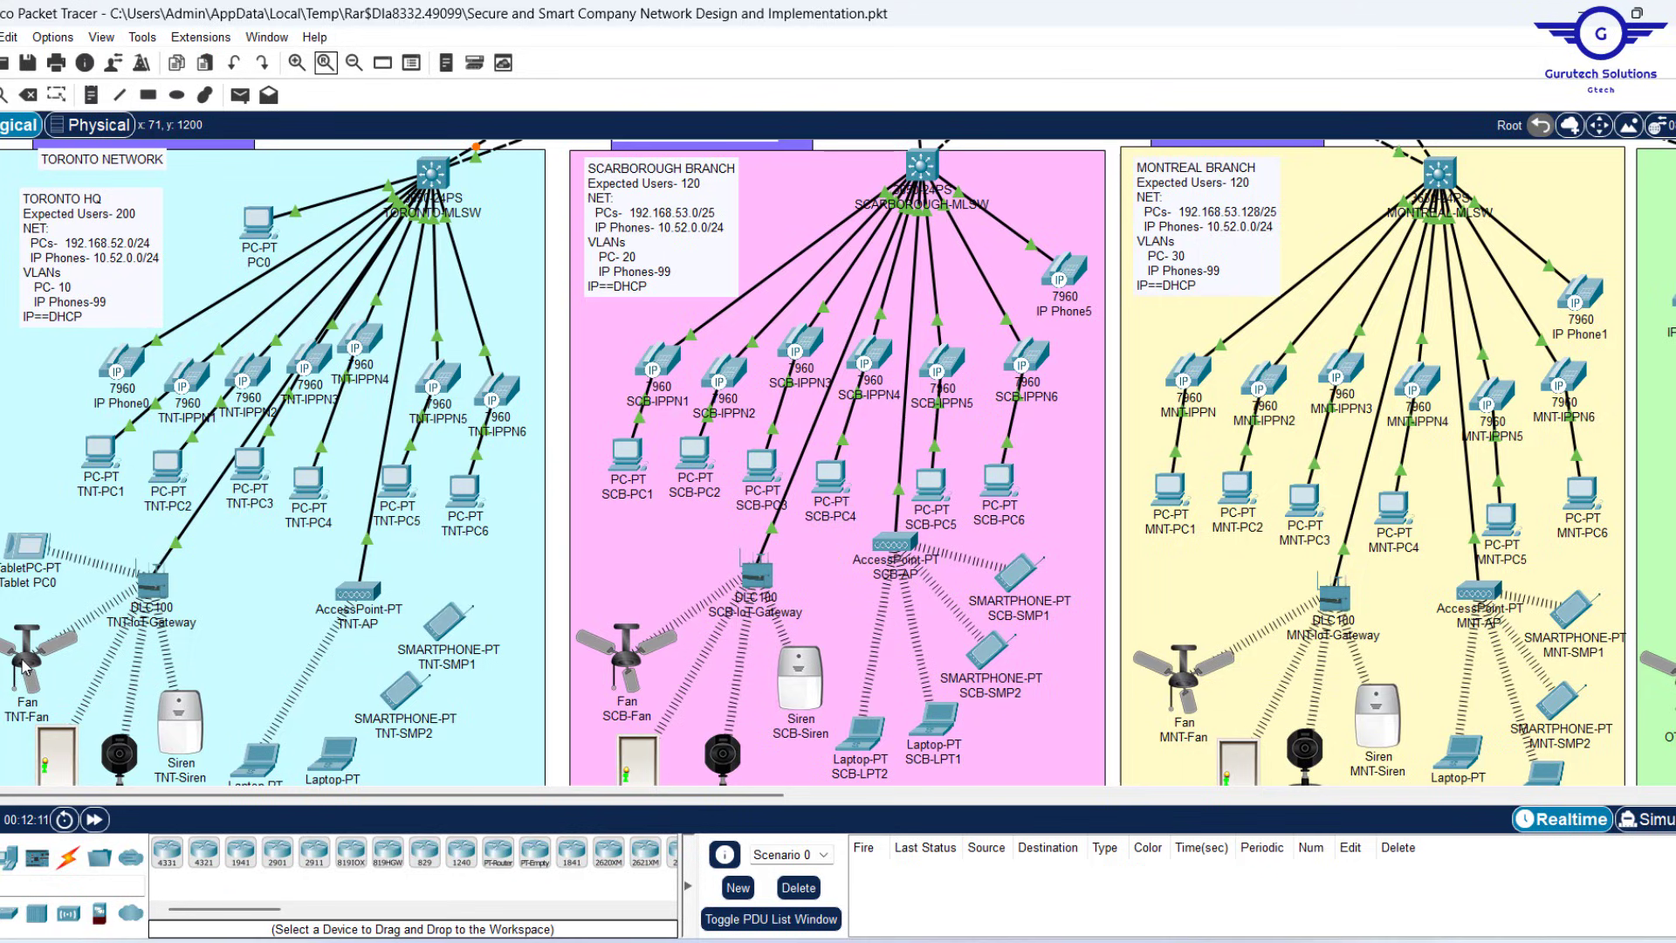
mouse_move(23, 668)
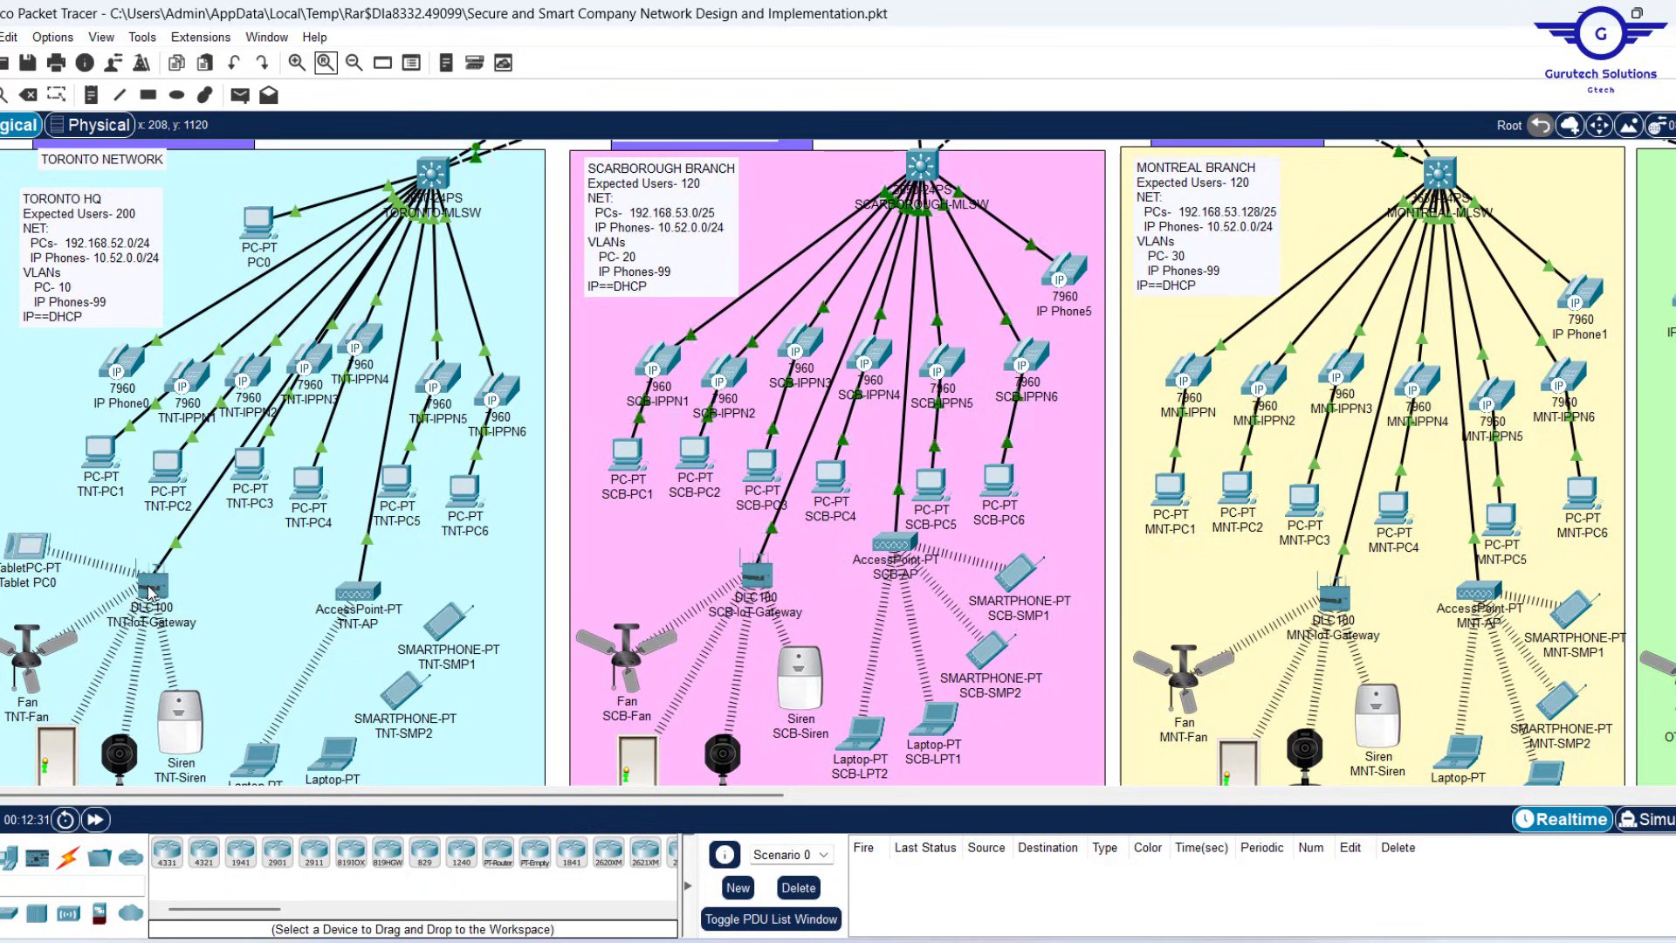
mouse_move(151, 590)
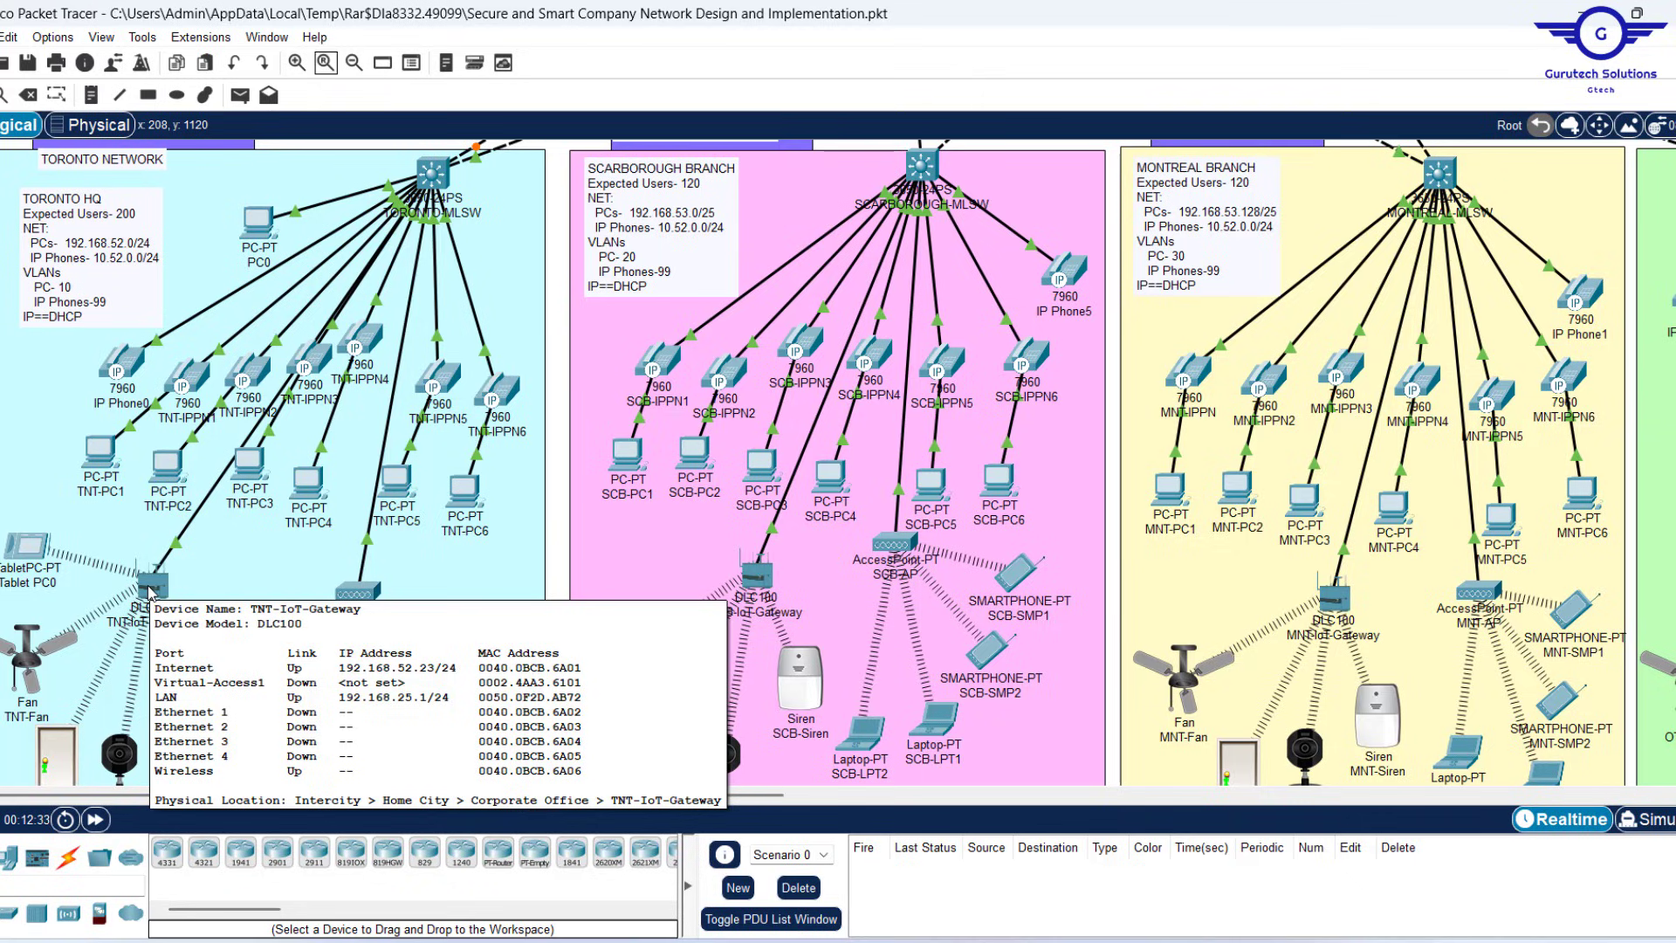
Open Tablet PC0 in the Toronto network and launch its IoT Monitor application
scroll(363, 507, "down", 3)
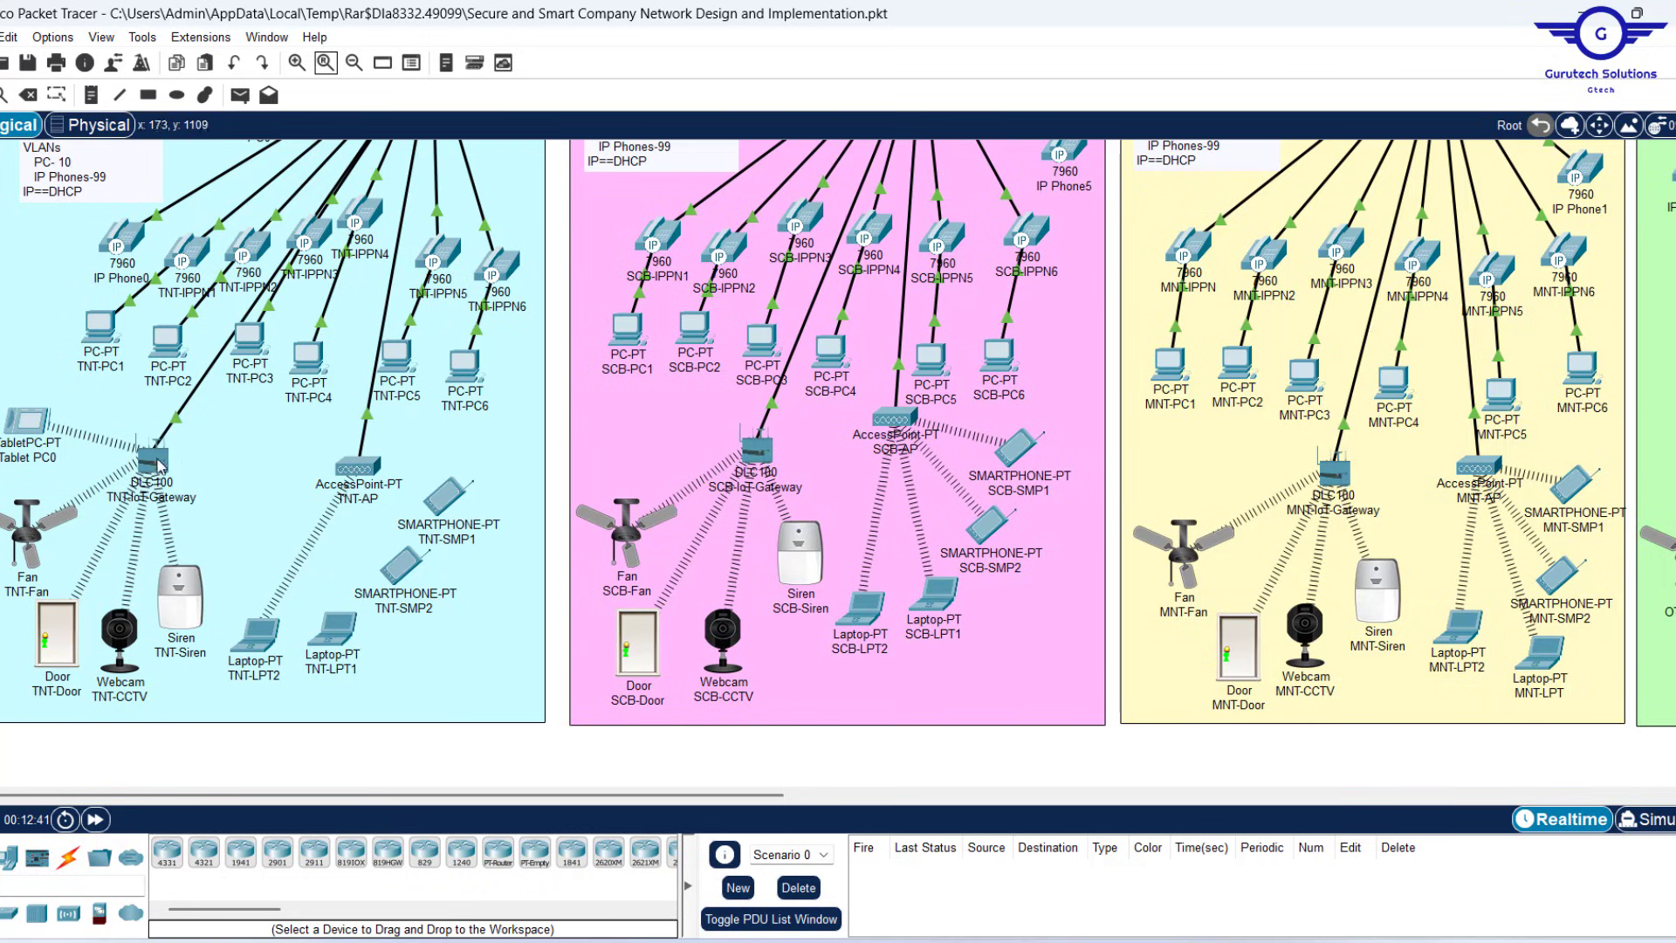
scroll(316, 678, "up", 2)
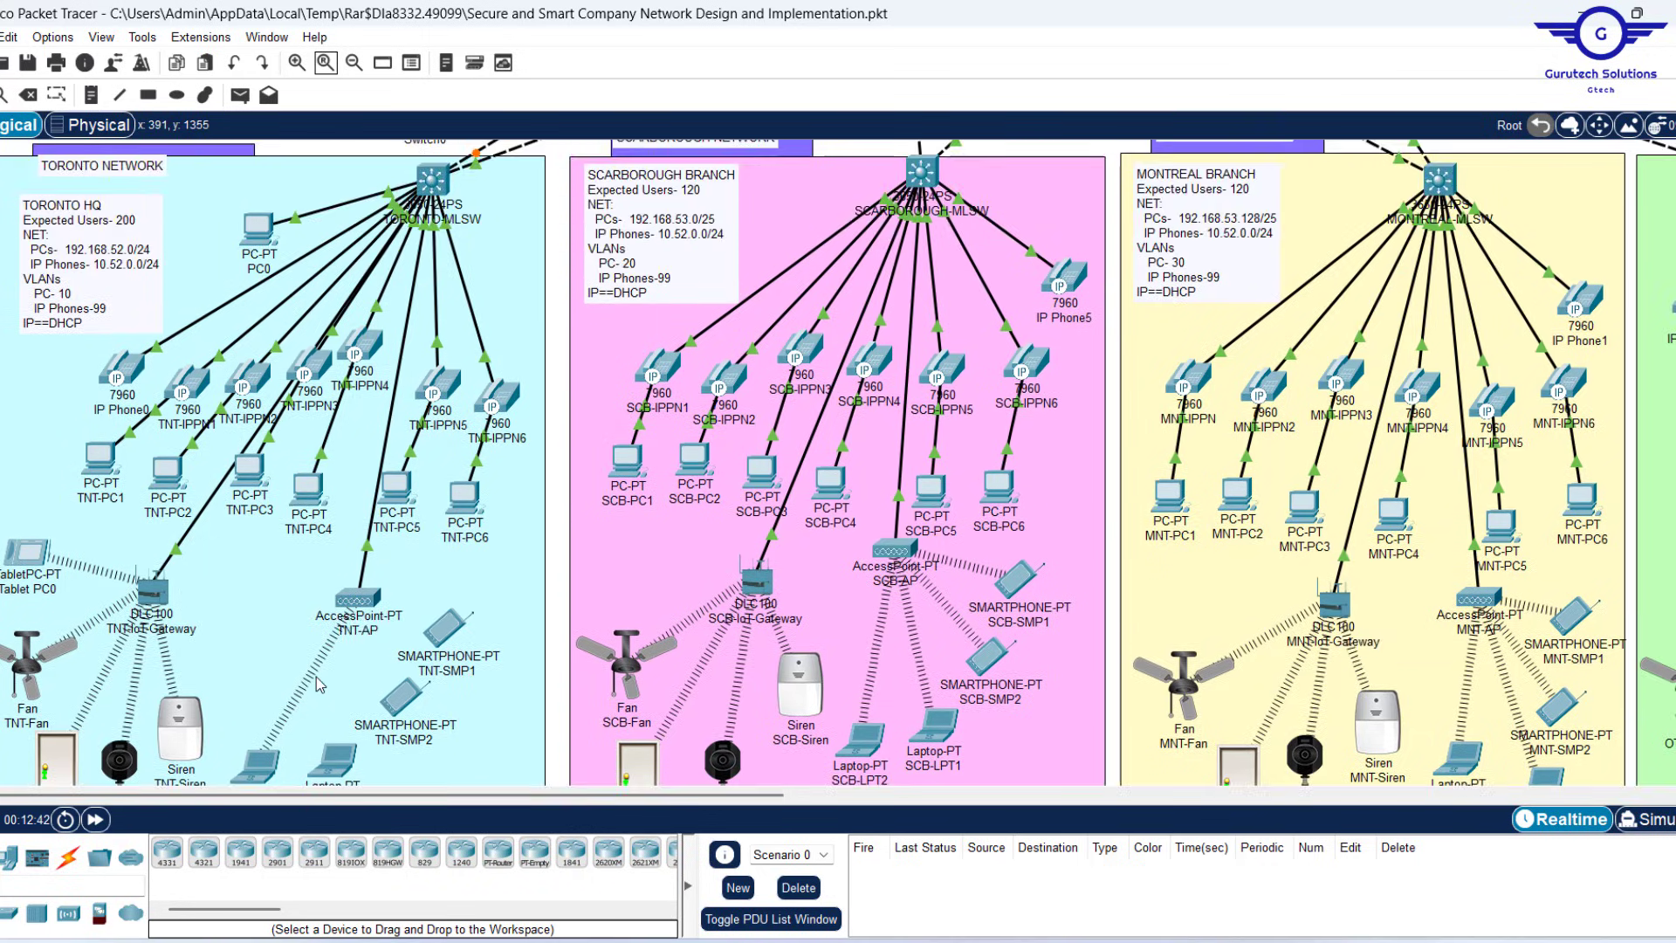
scroll(316, 677, "down", 3)
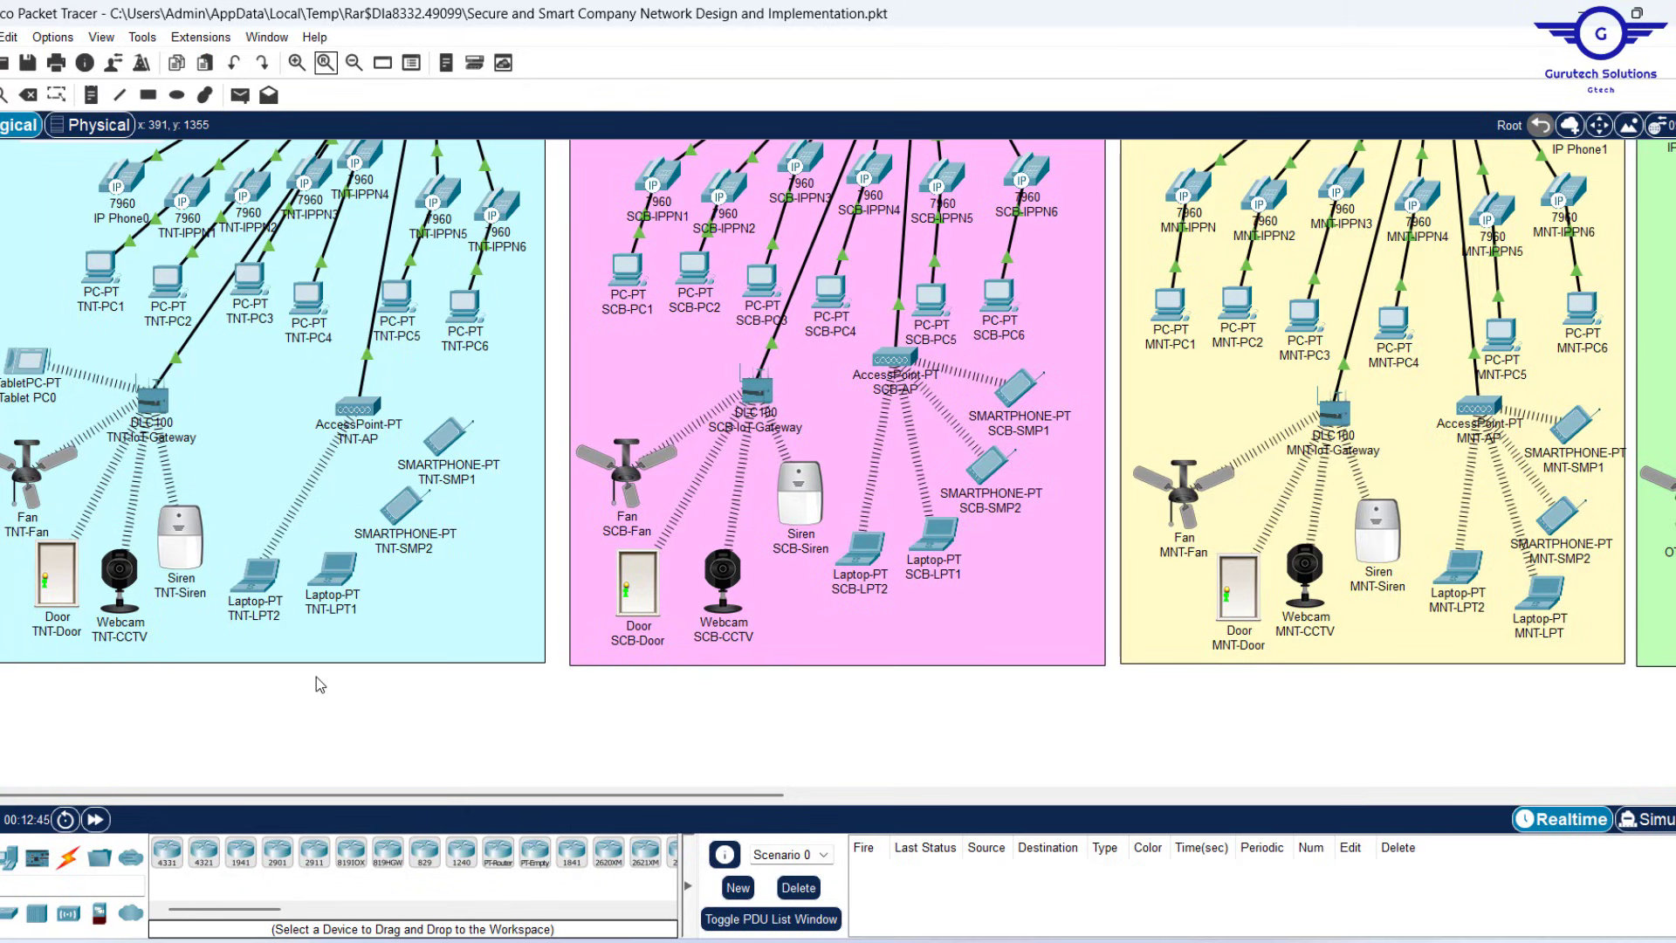
left_click(24, 371)
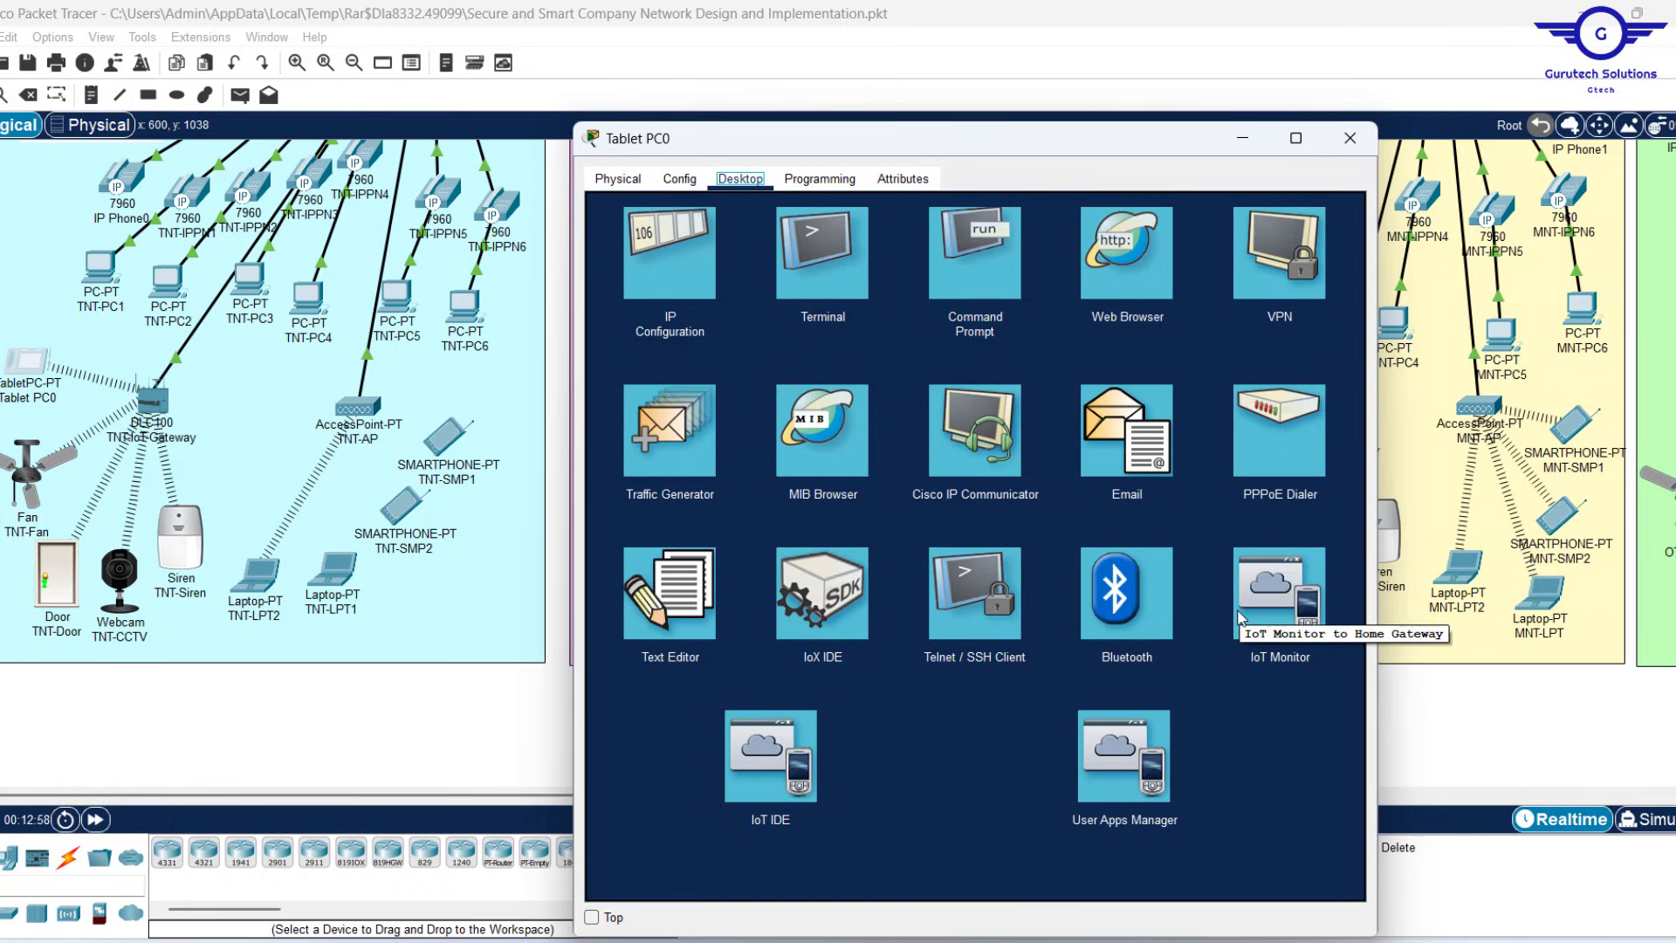
left_click(1240, 617)
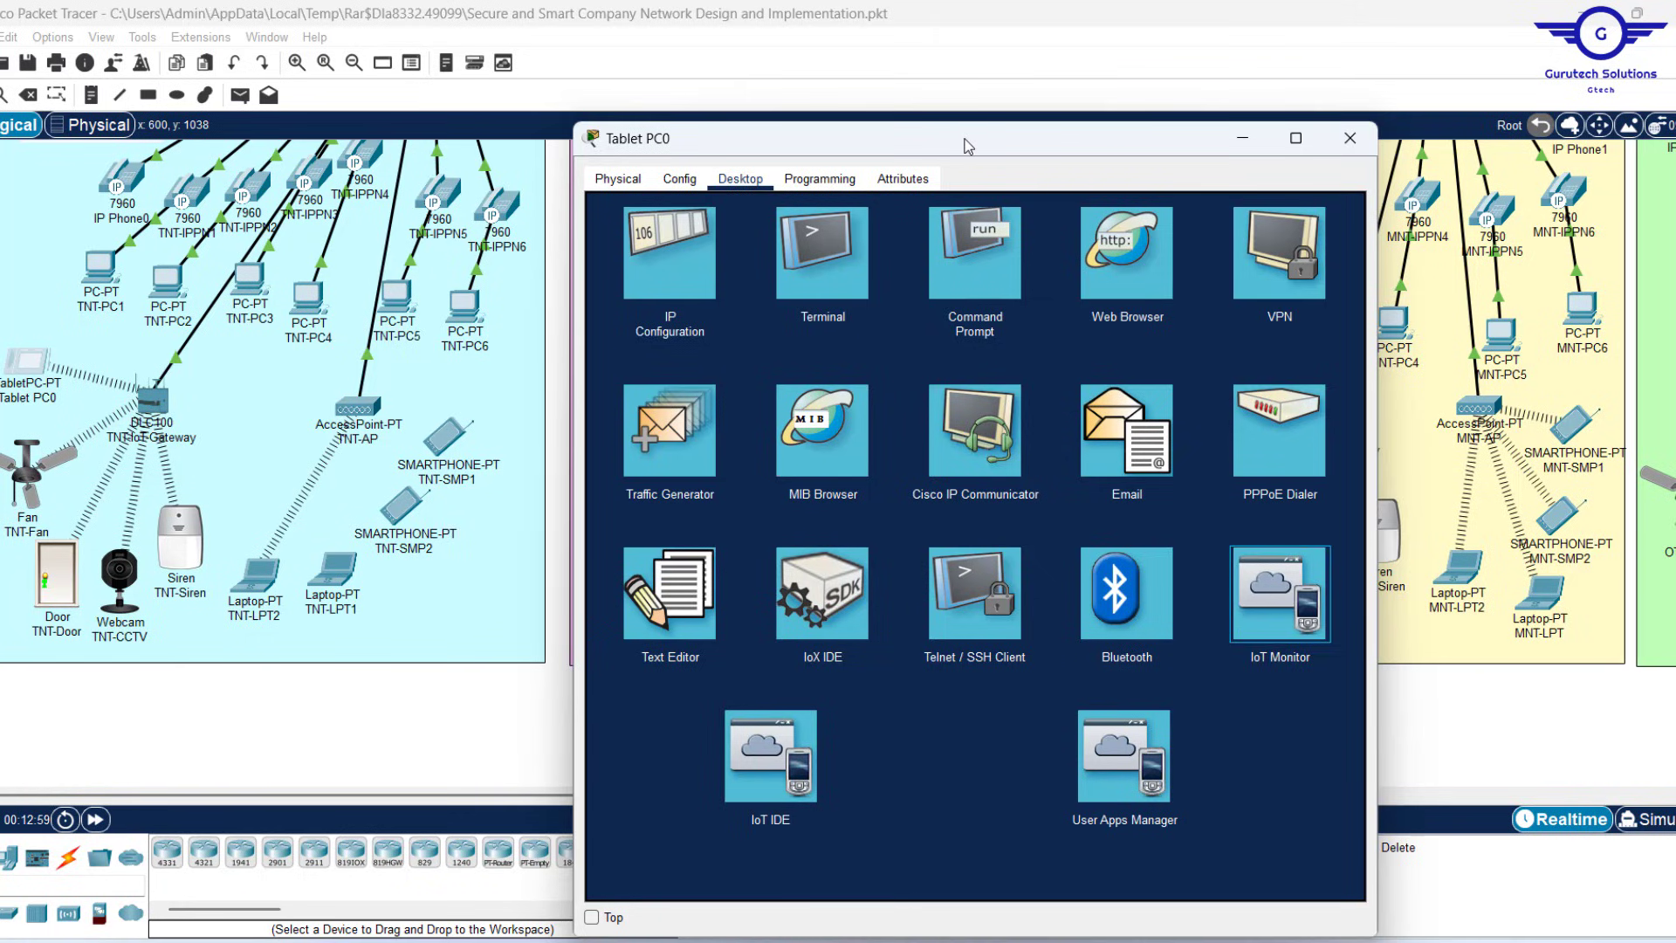
Inspect the IoT server address and login fields in Tablet PC0's IoT Monitor
left_click_drag(967, 146, 805, 153)
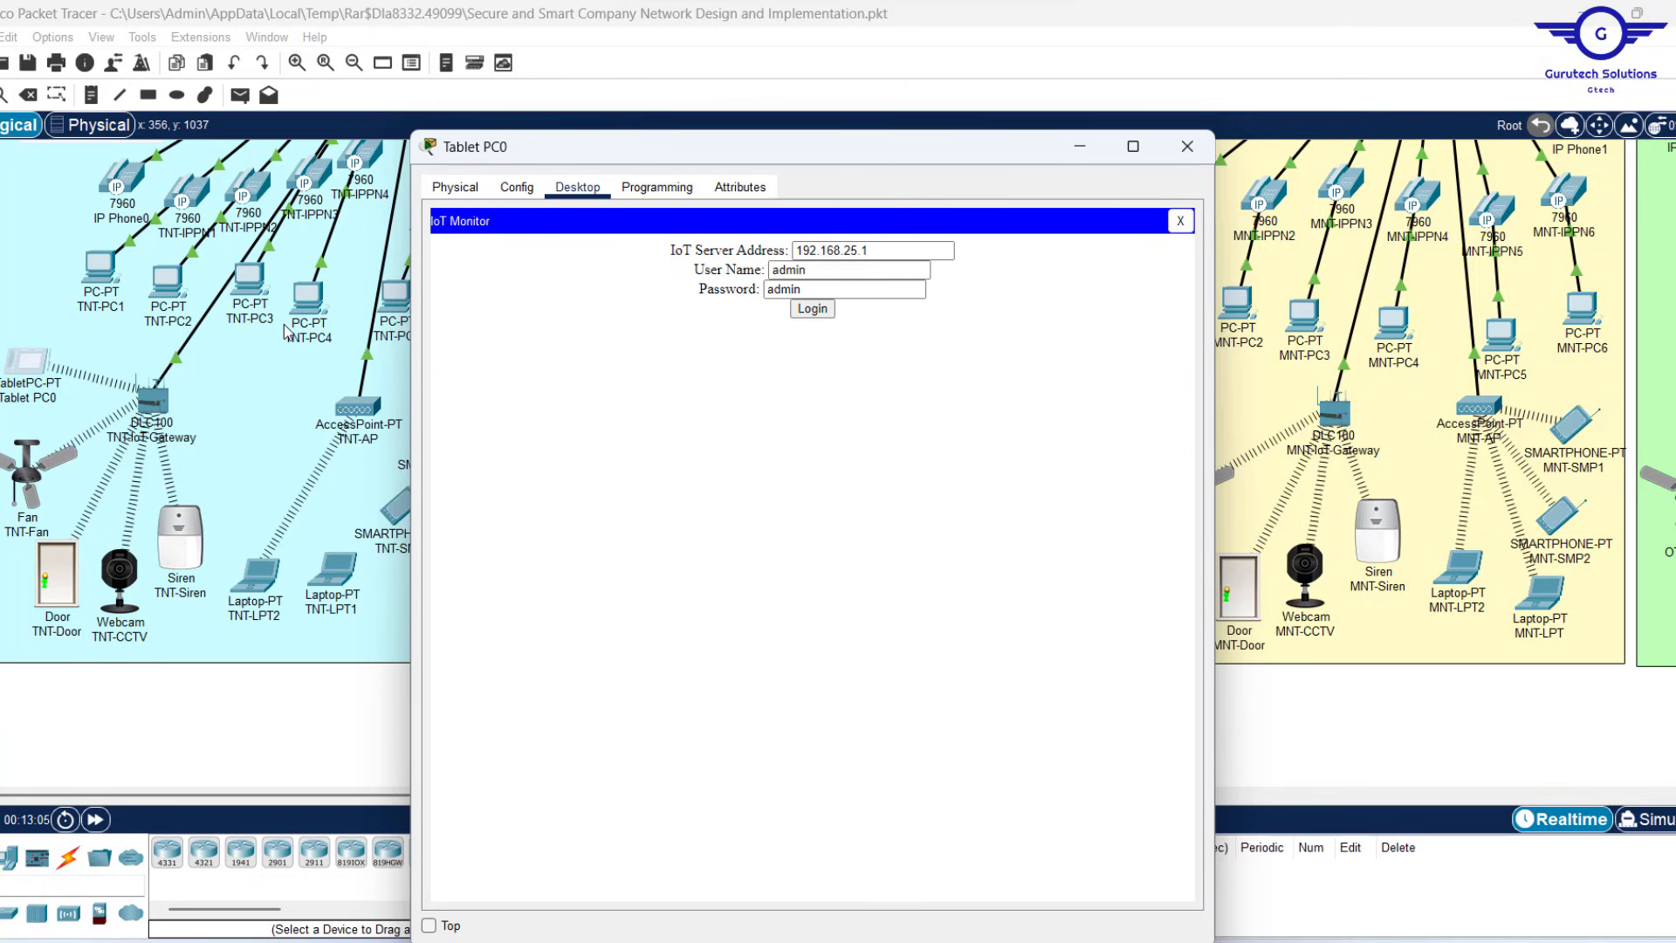
left_click(174, 729)
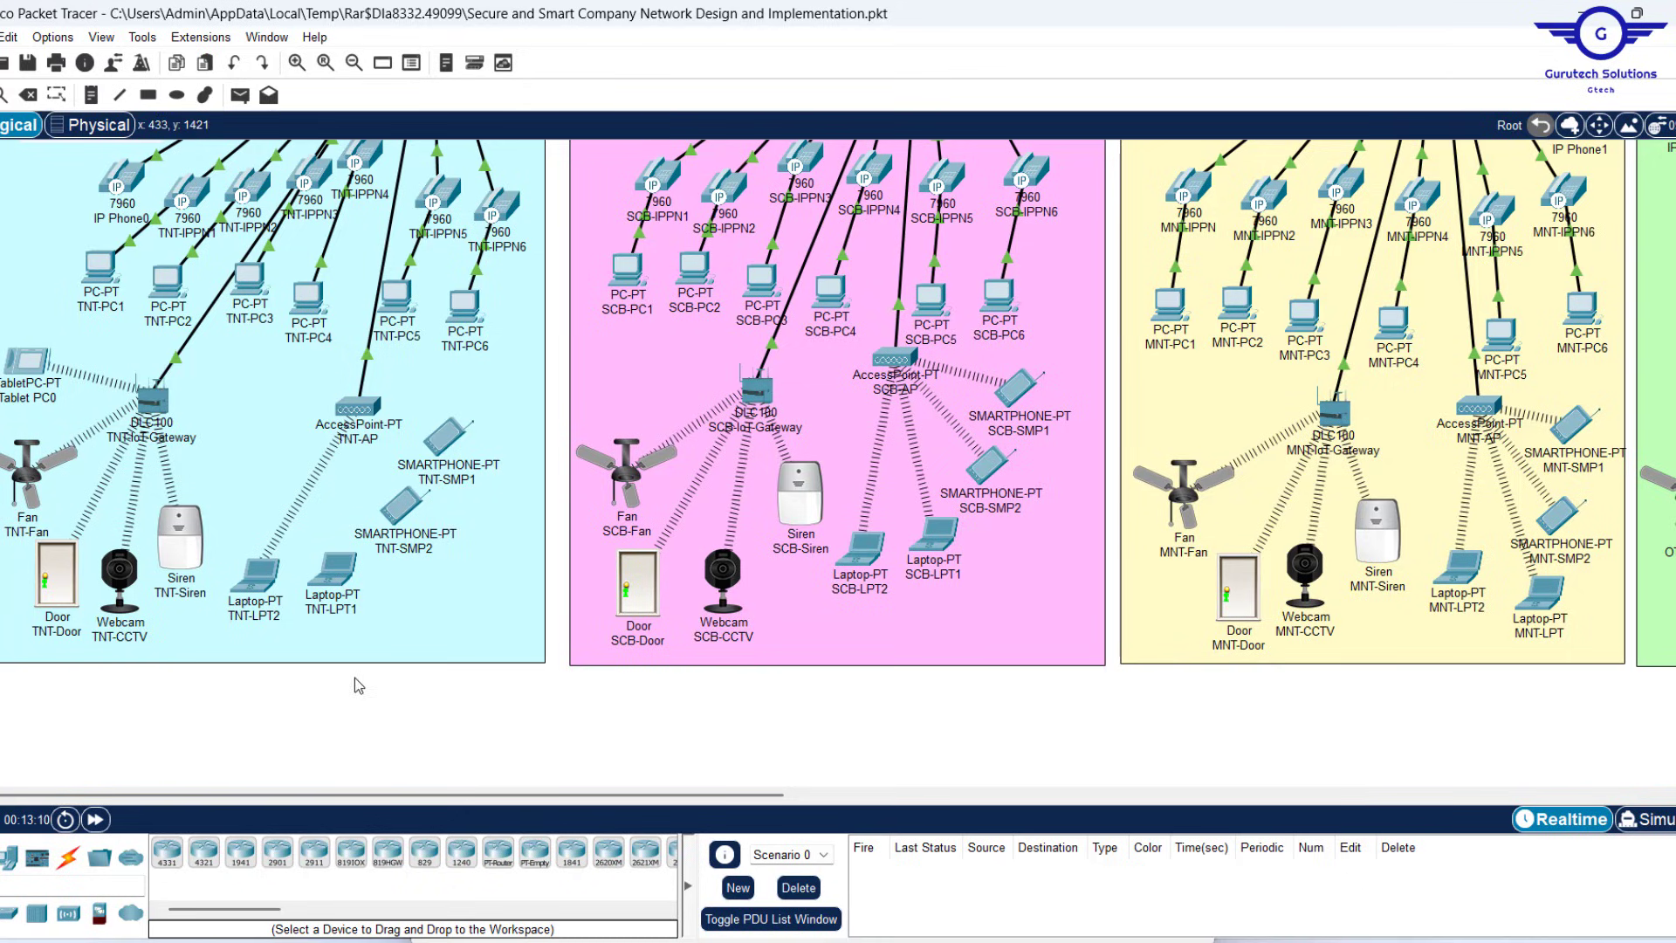
left_click(29, 365)
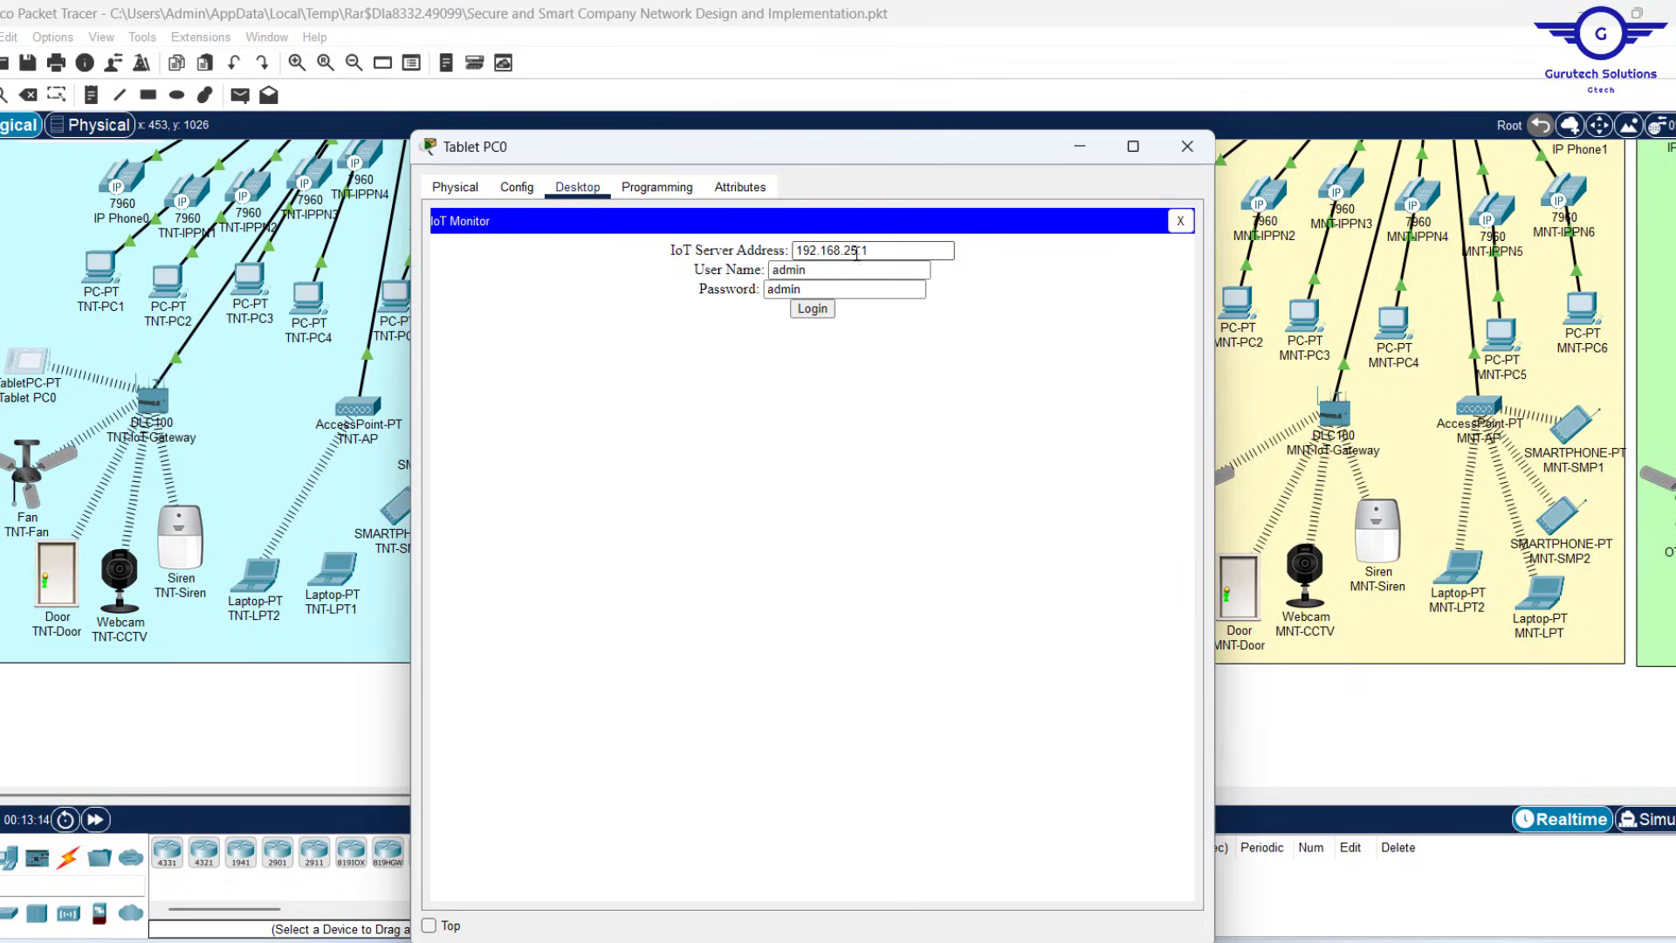
left_click(206, 739)
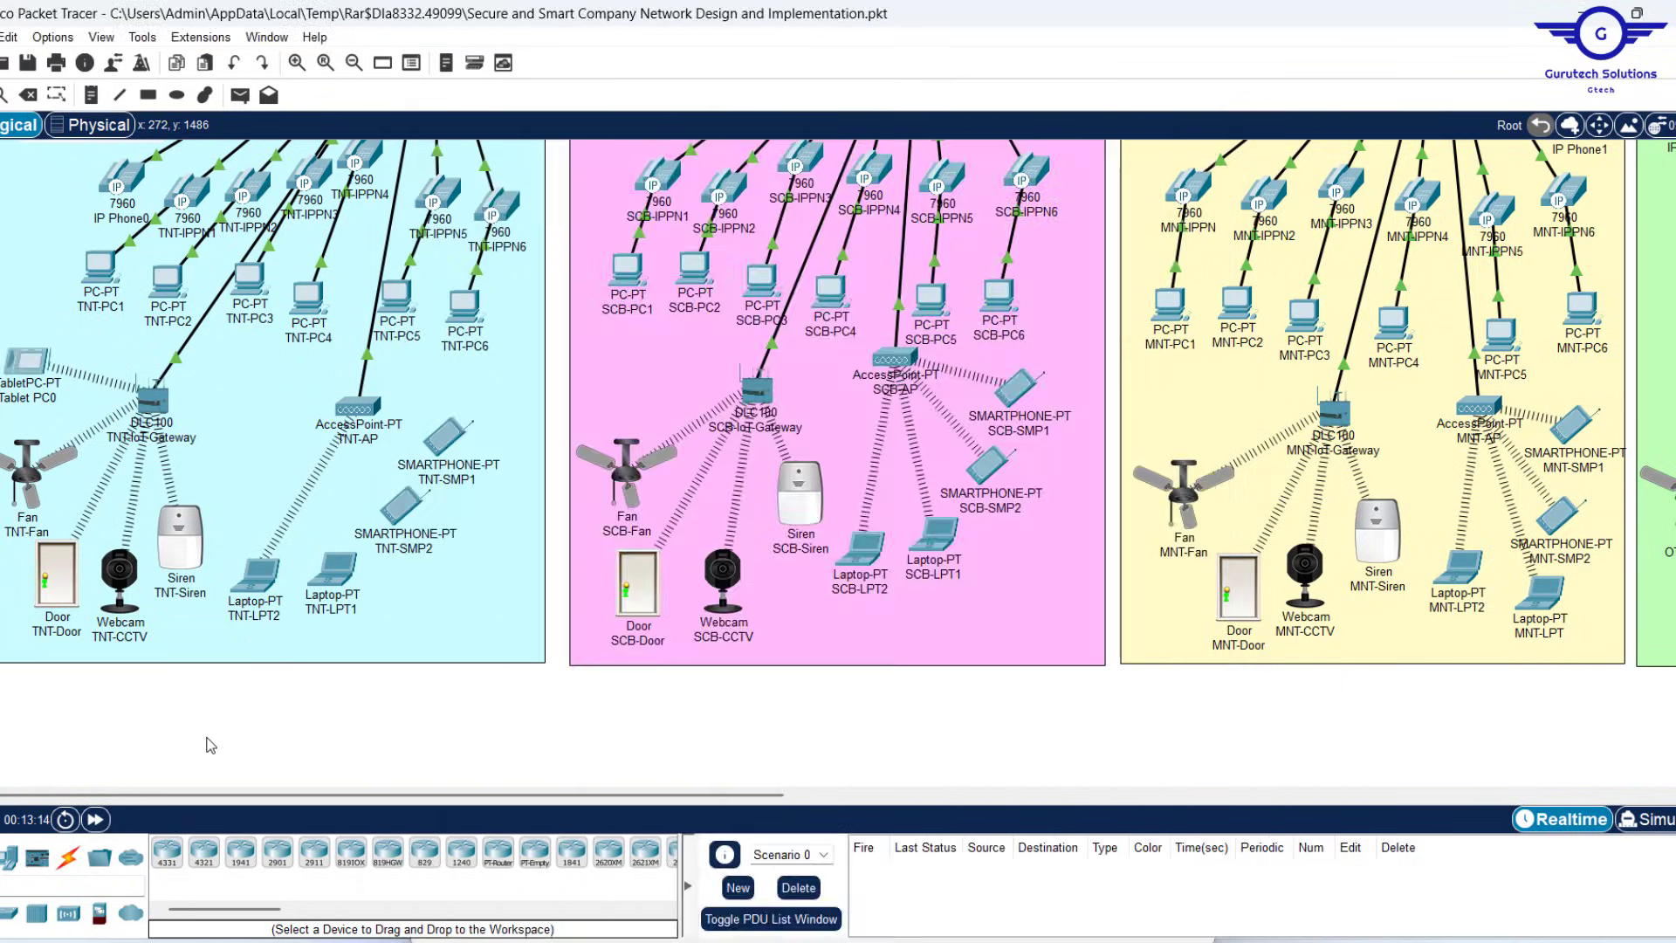
Examine the LAN IP configuration and the wireless SSID and security settings of TNT-IoT-Gateway
left_click(158, 398)
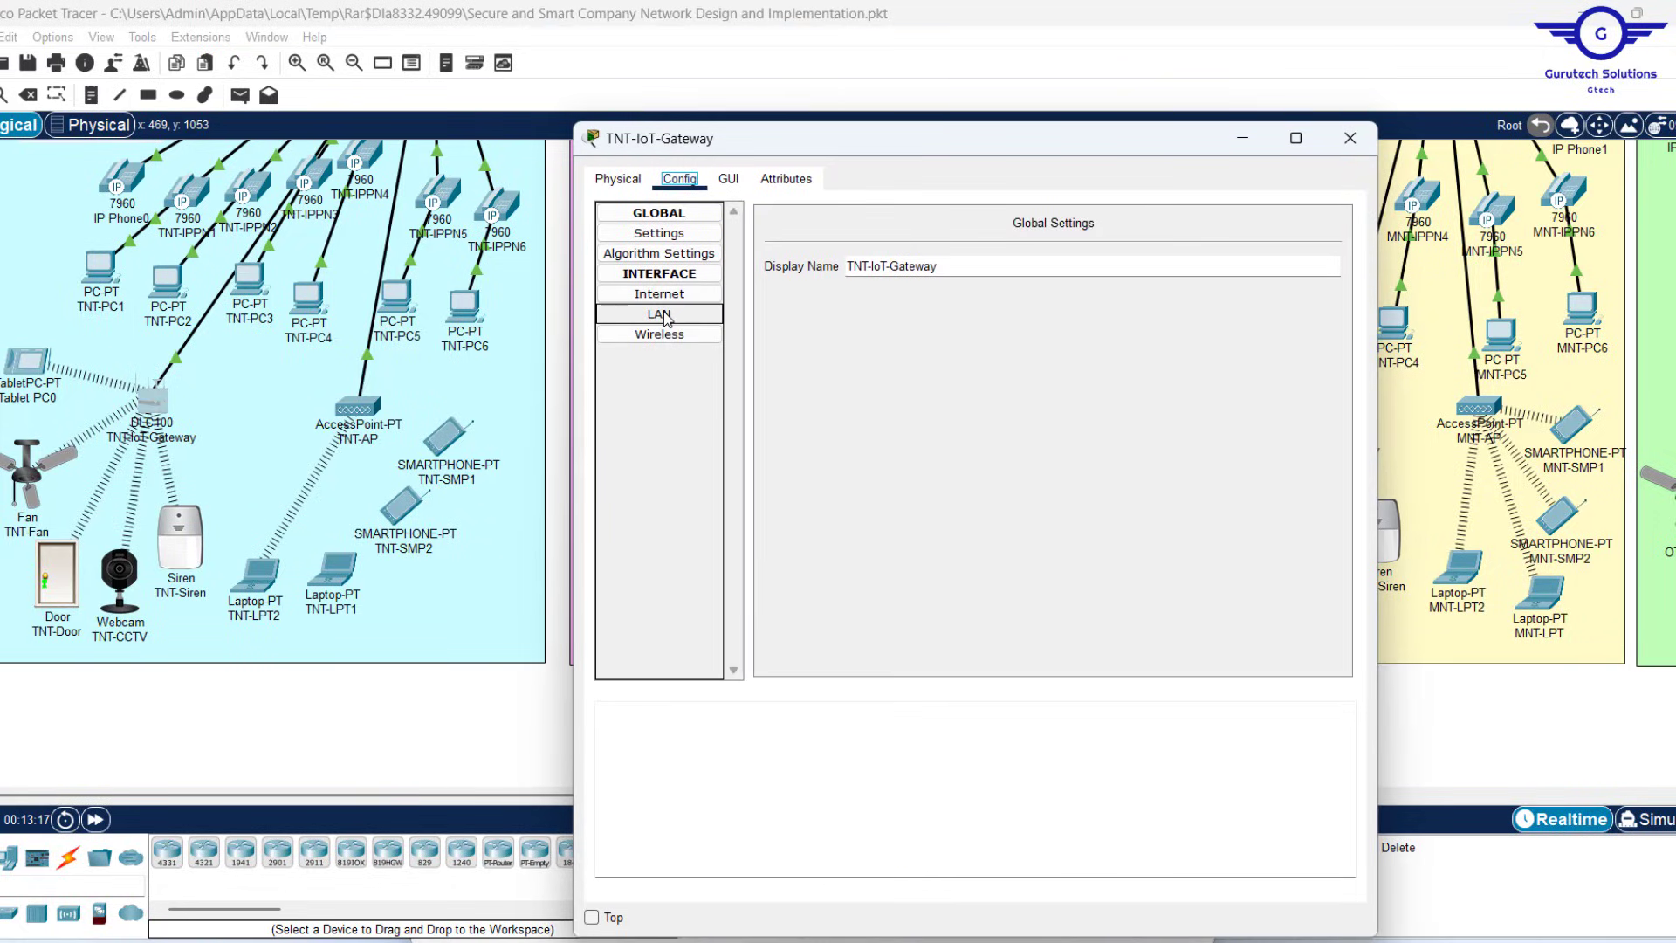
left_click(661, 314)
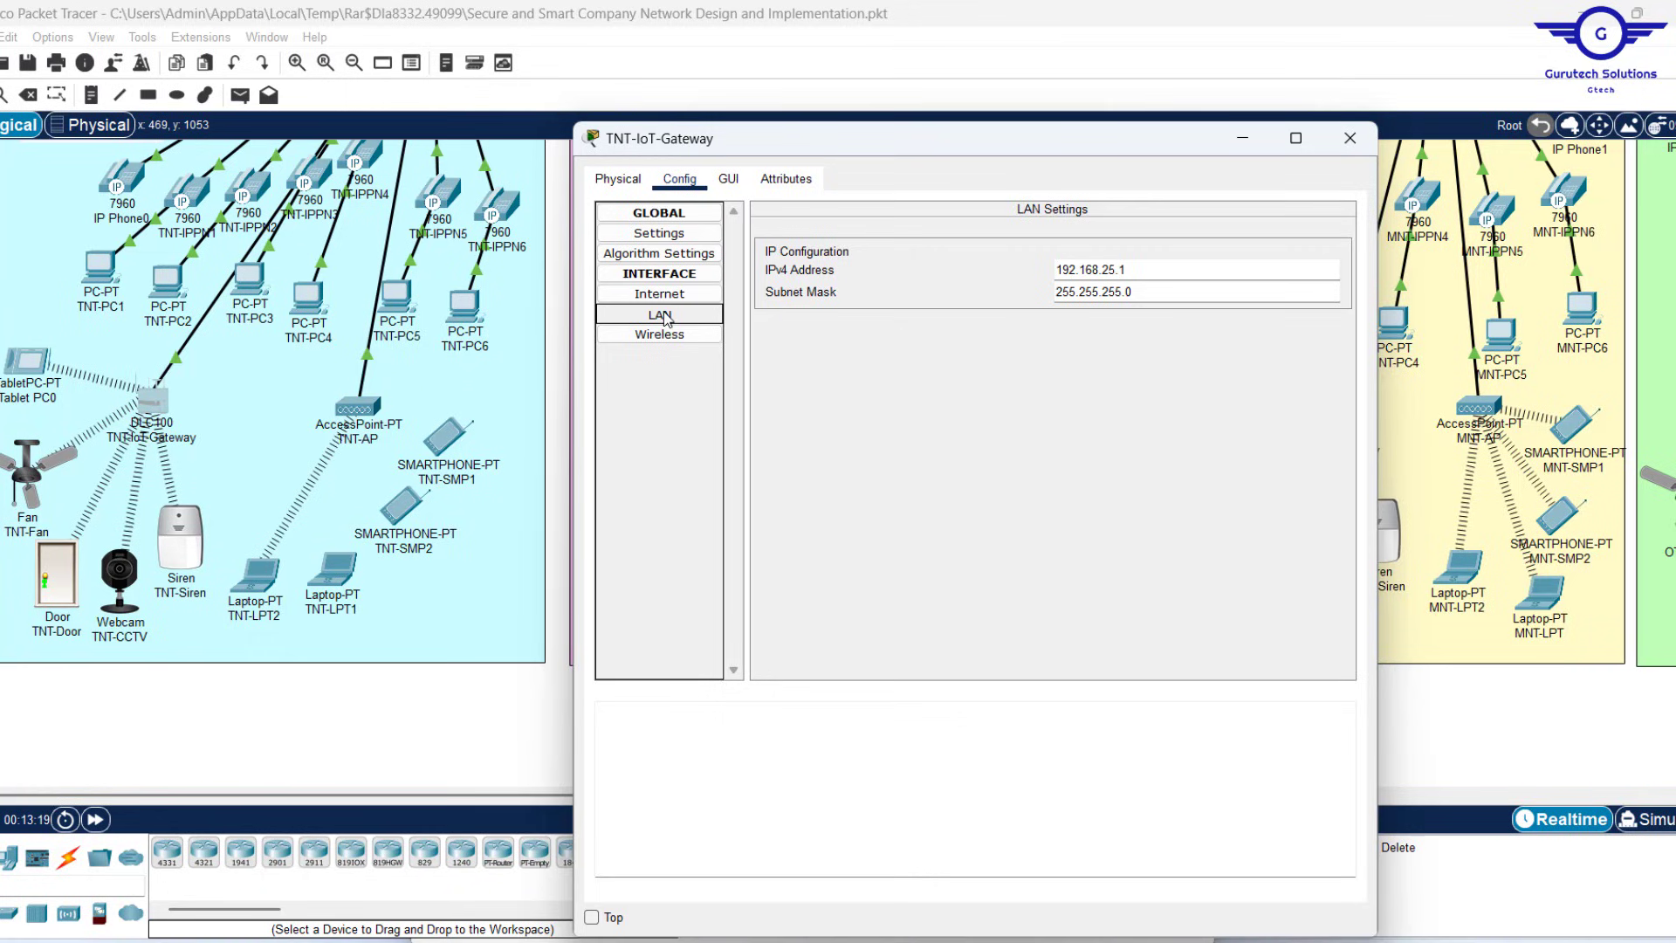
left_click_drag(1142, 273, 955, 254)
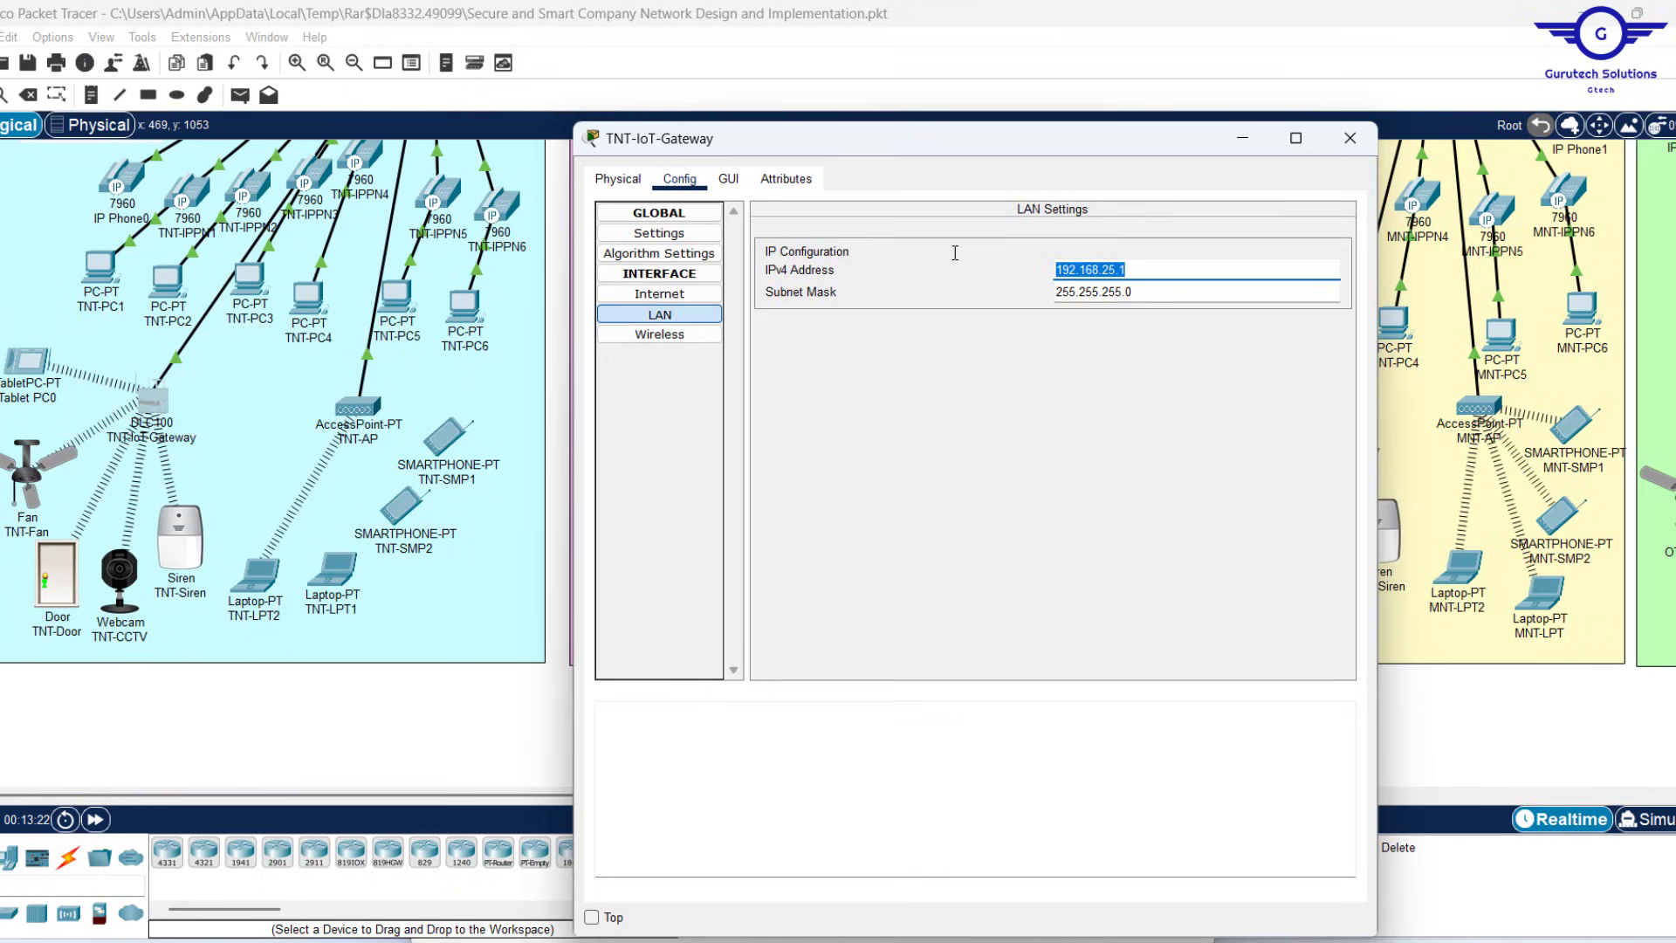
left_click(653, 337)
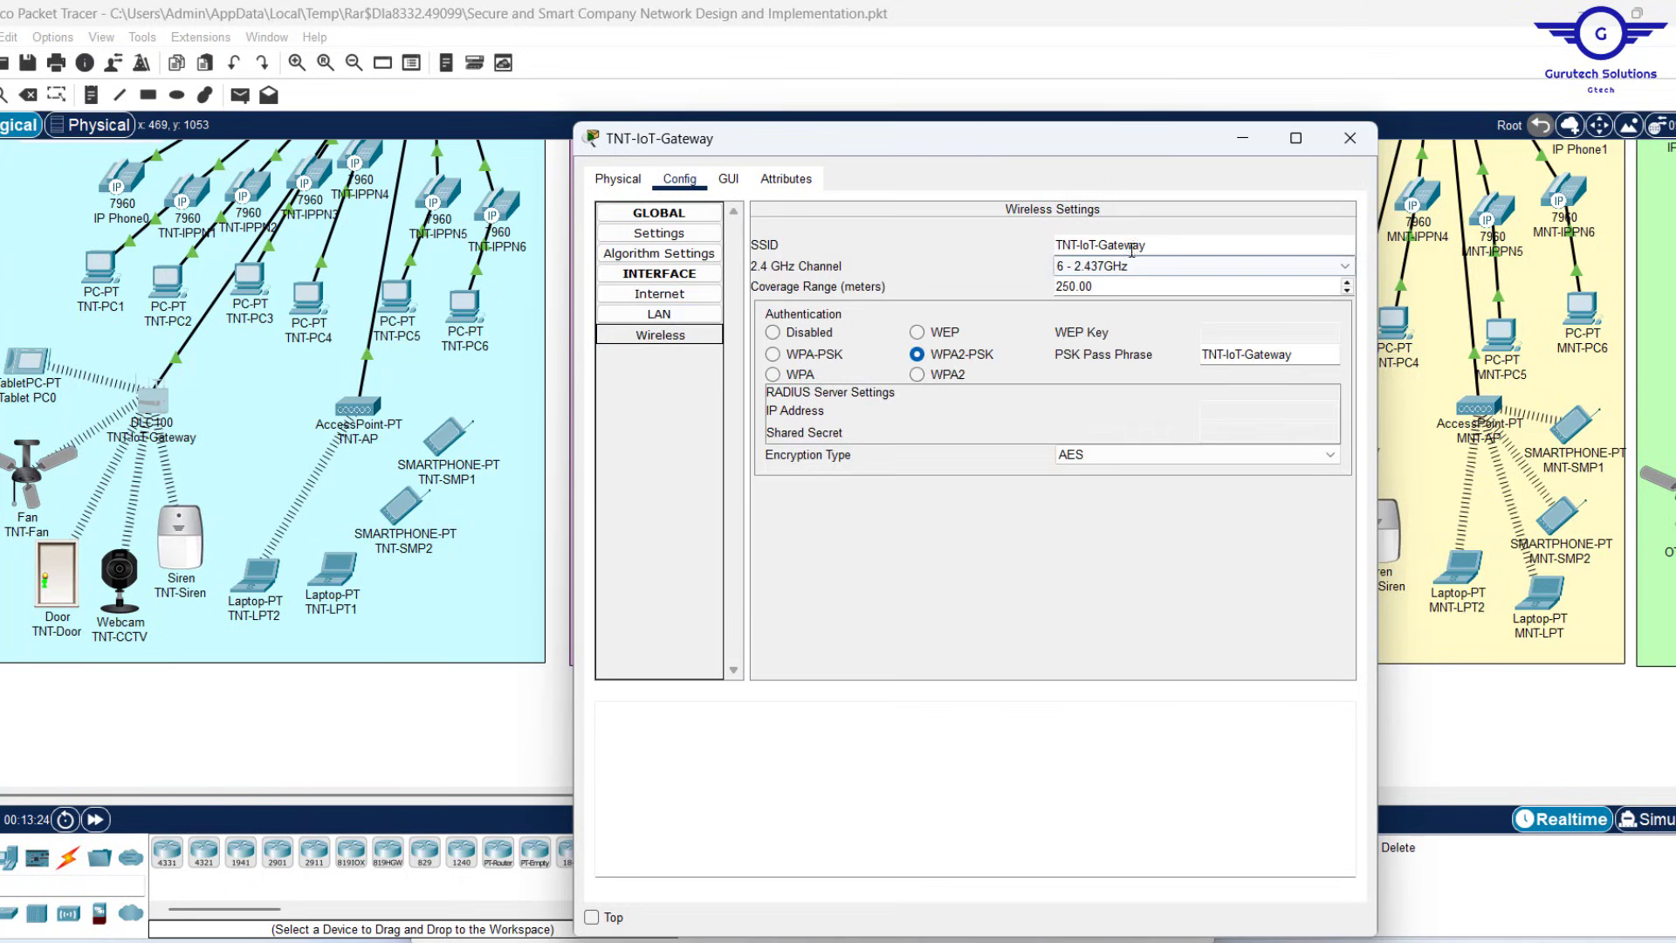
left_click_drag(1183, 244, 1025, 245)
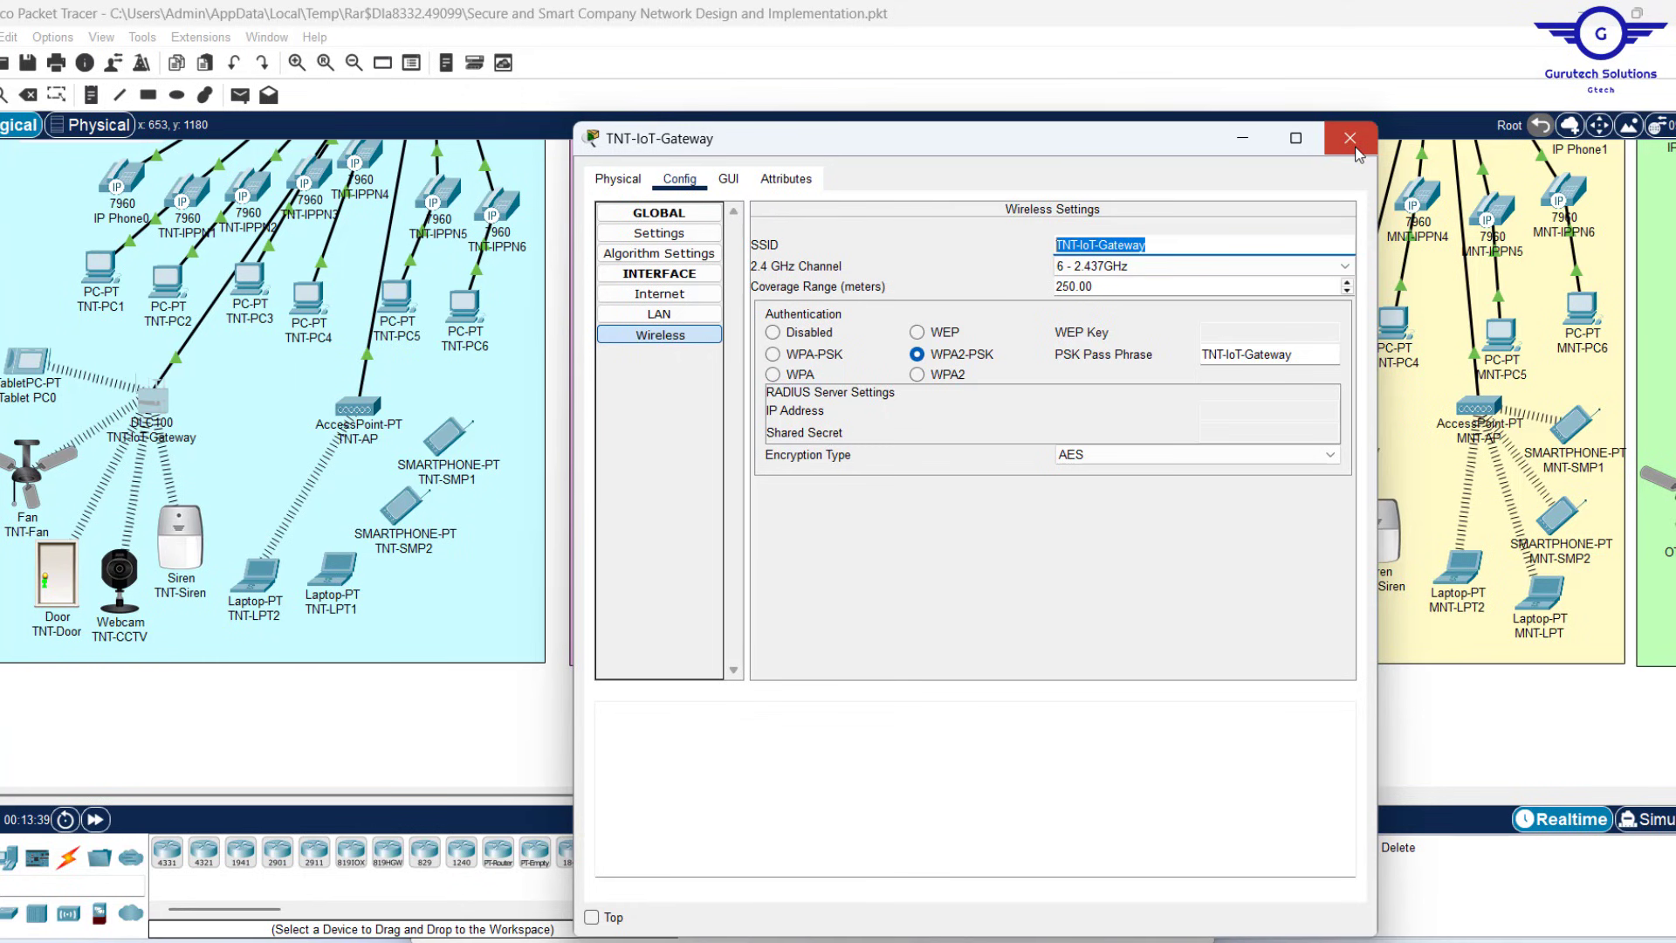
left_click(1358, 149)
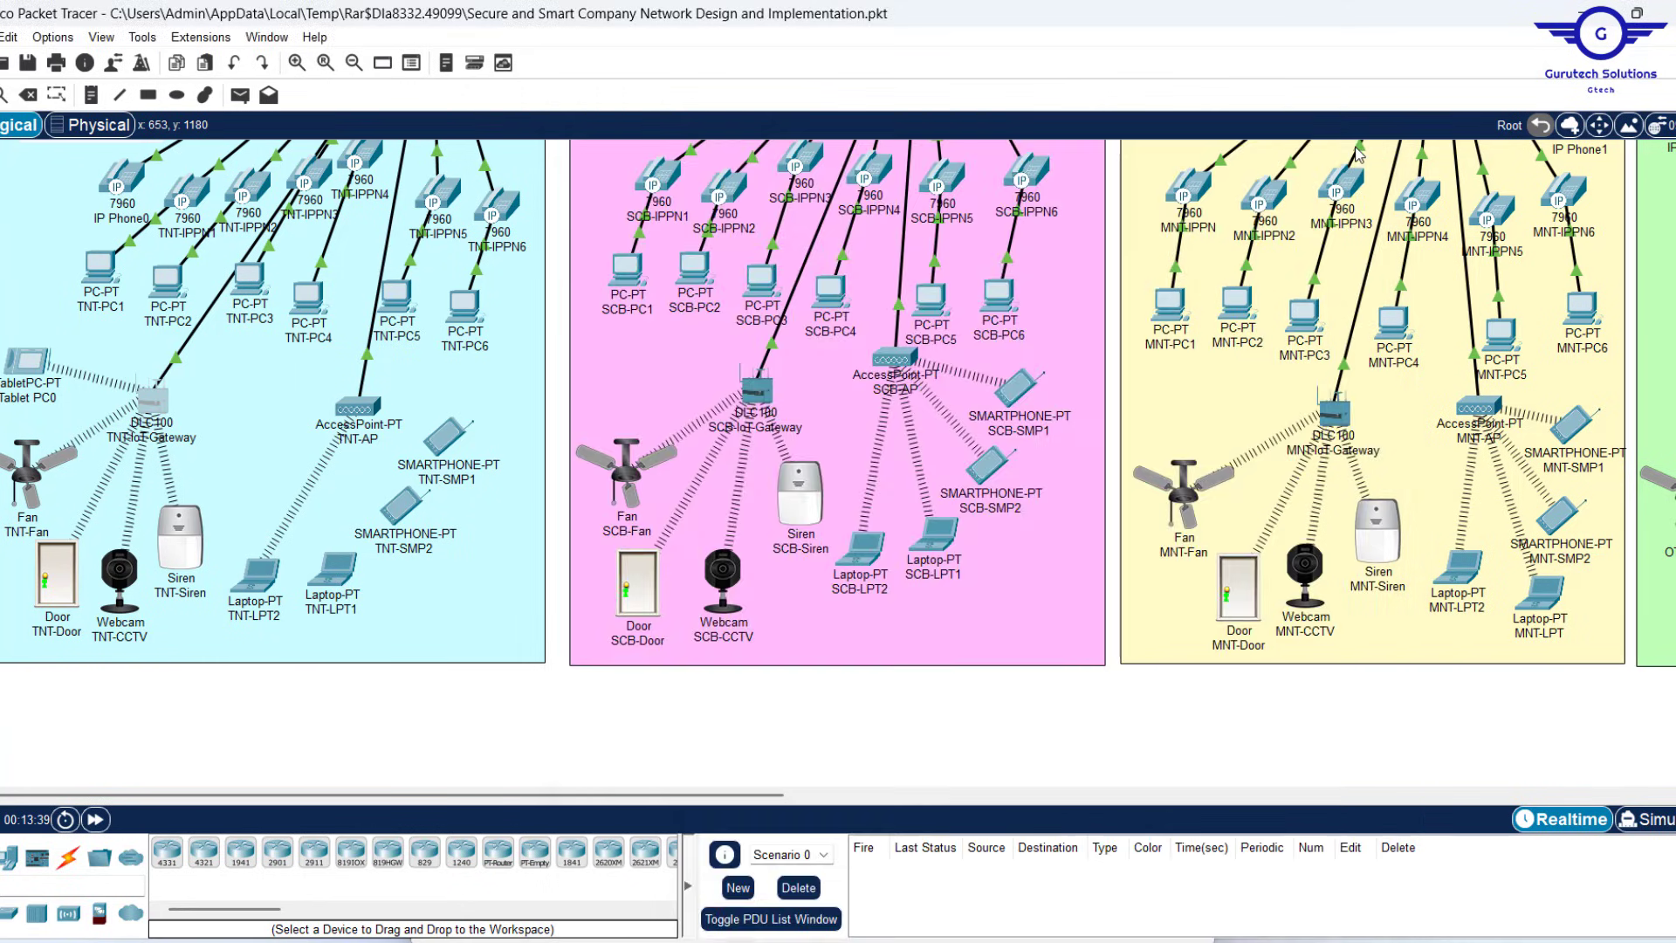
Log in to the IoT server from Tablet PC0's IoT Monitor using the prefilled address and credentials
left_click(21, 360)
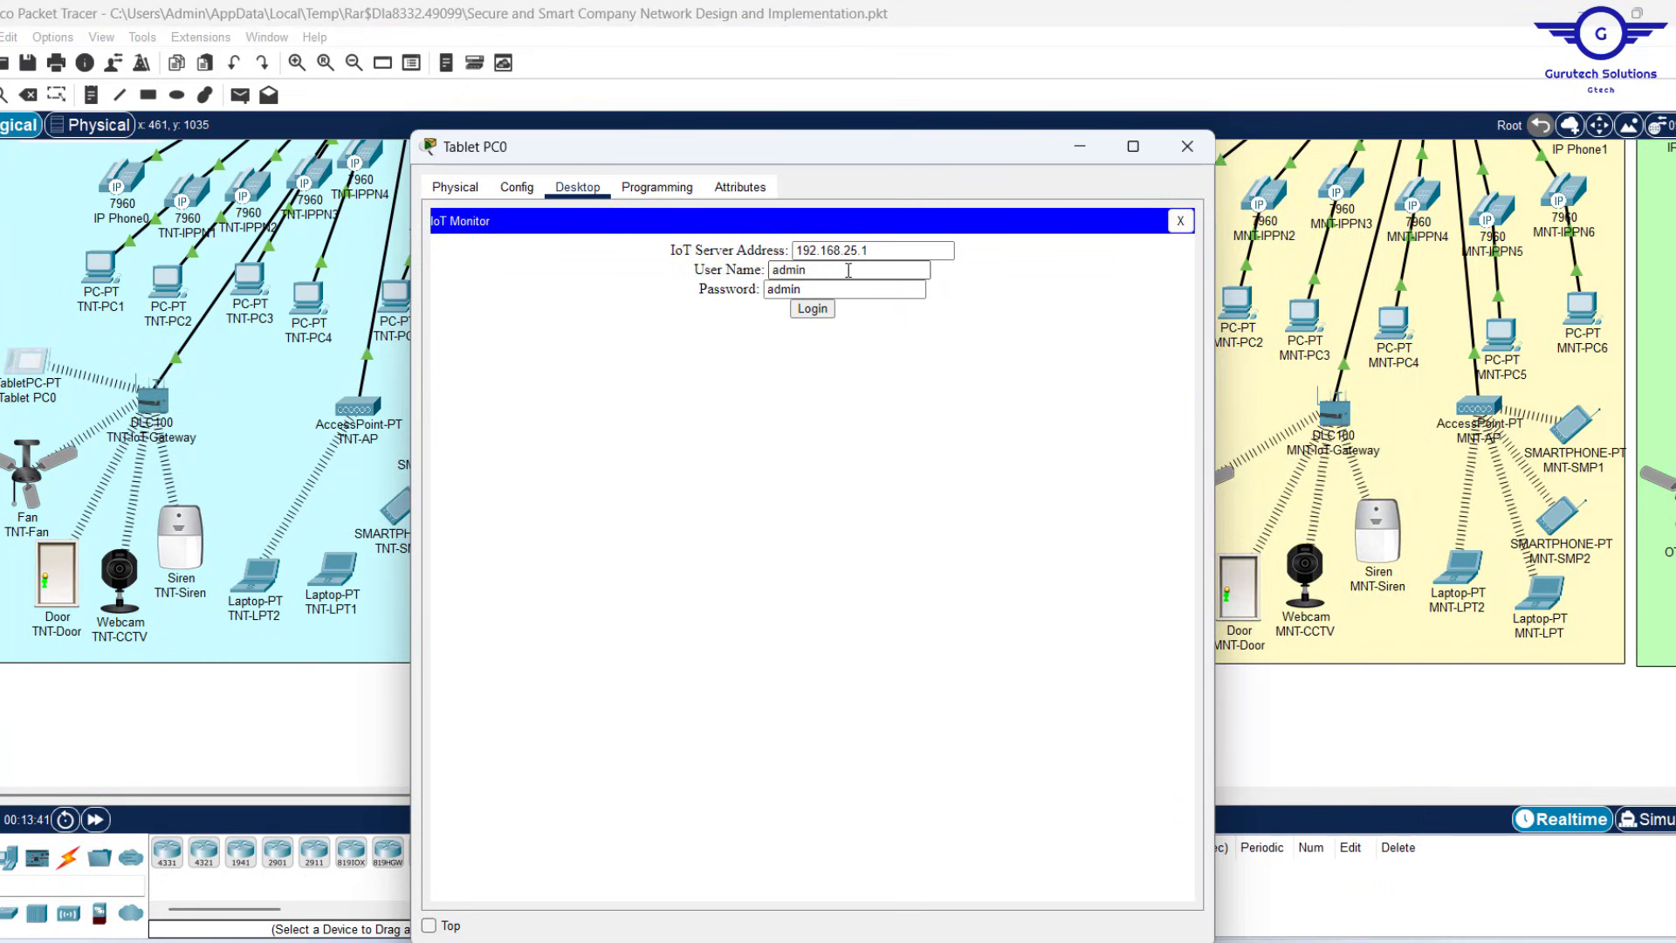
key("Tab")
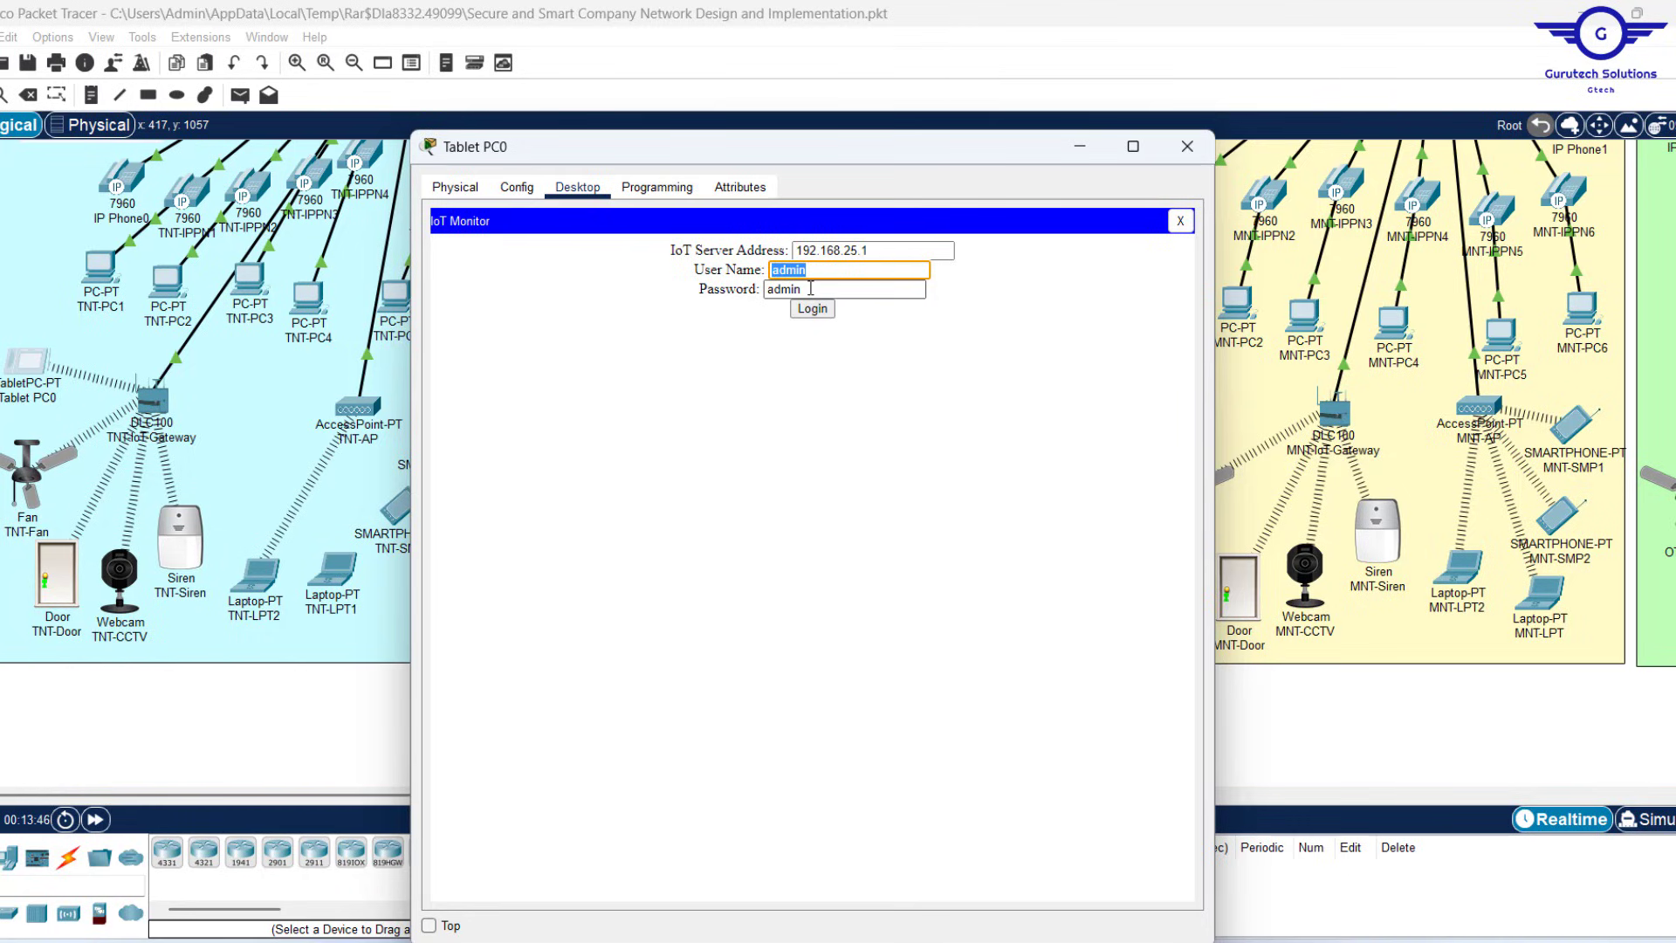
left_click(810, 284)
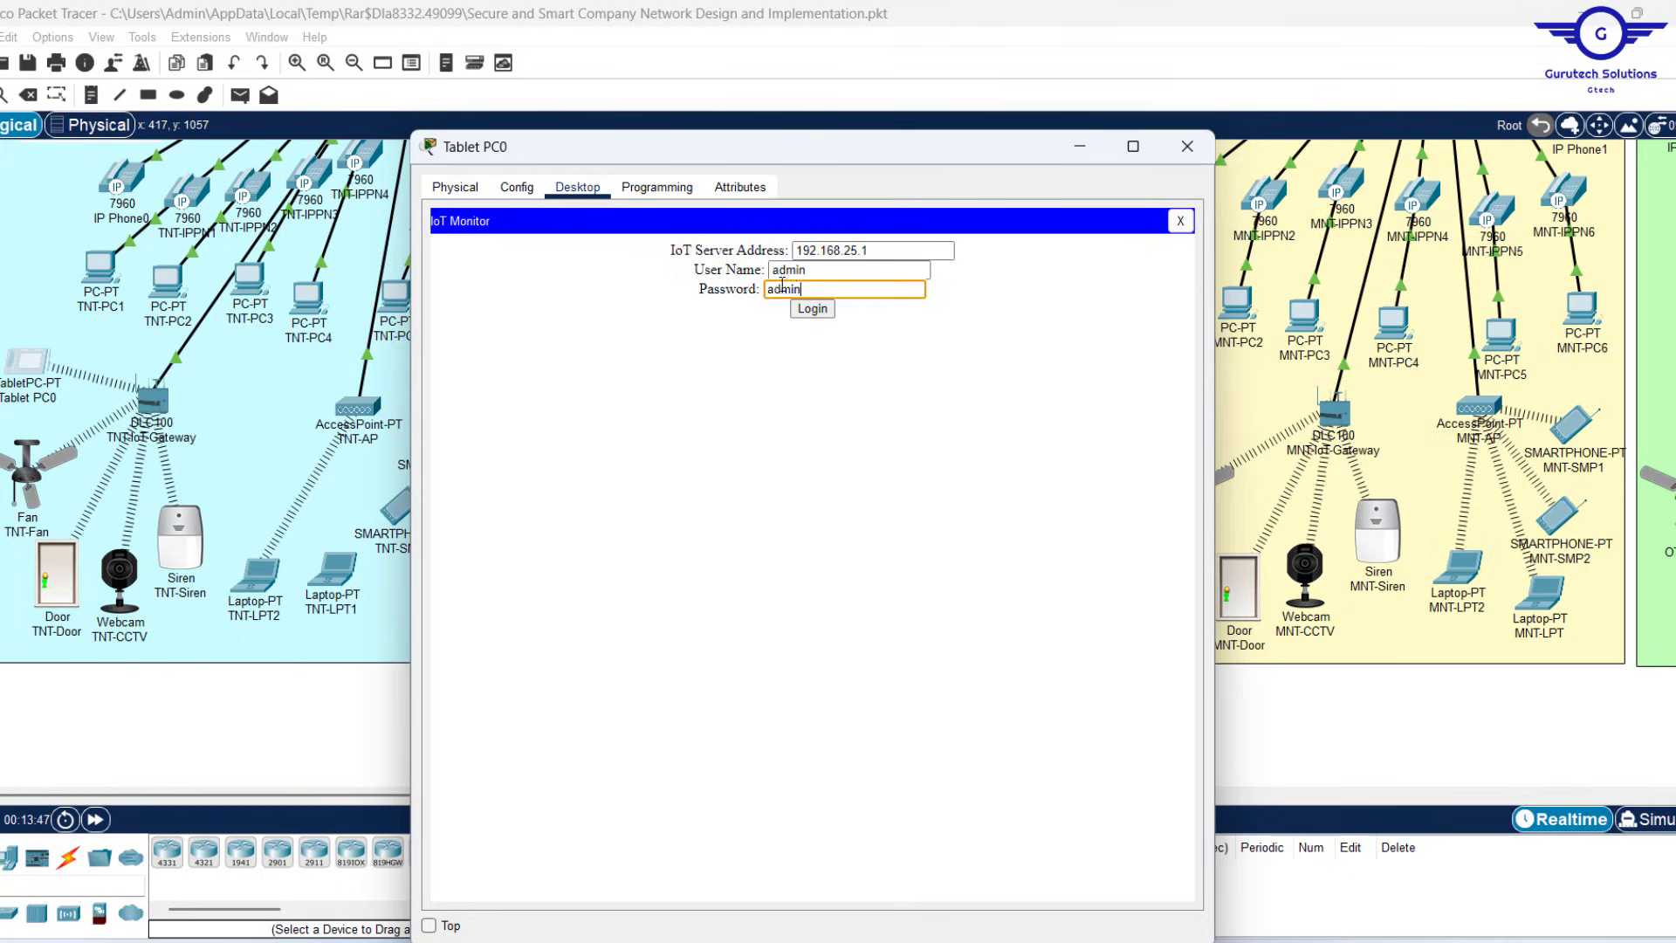
left_click(826, 313)
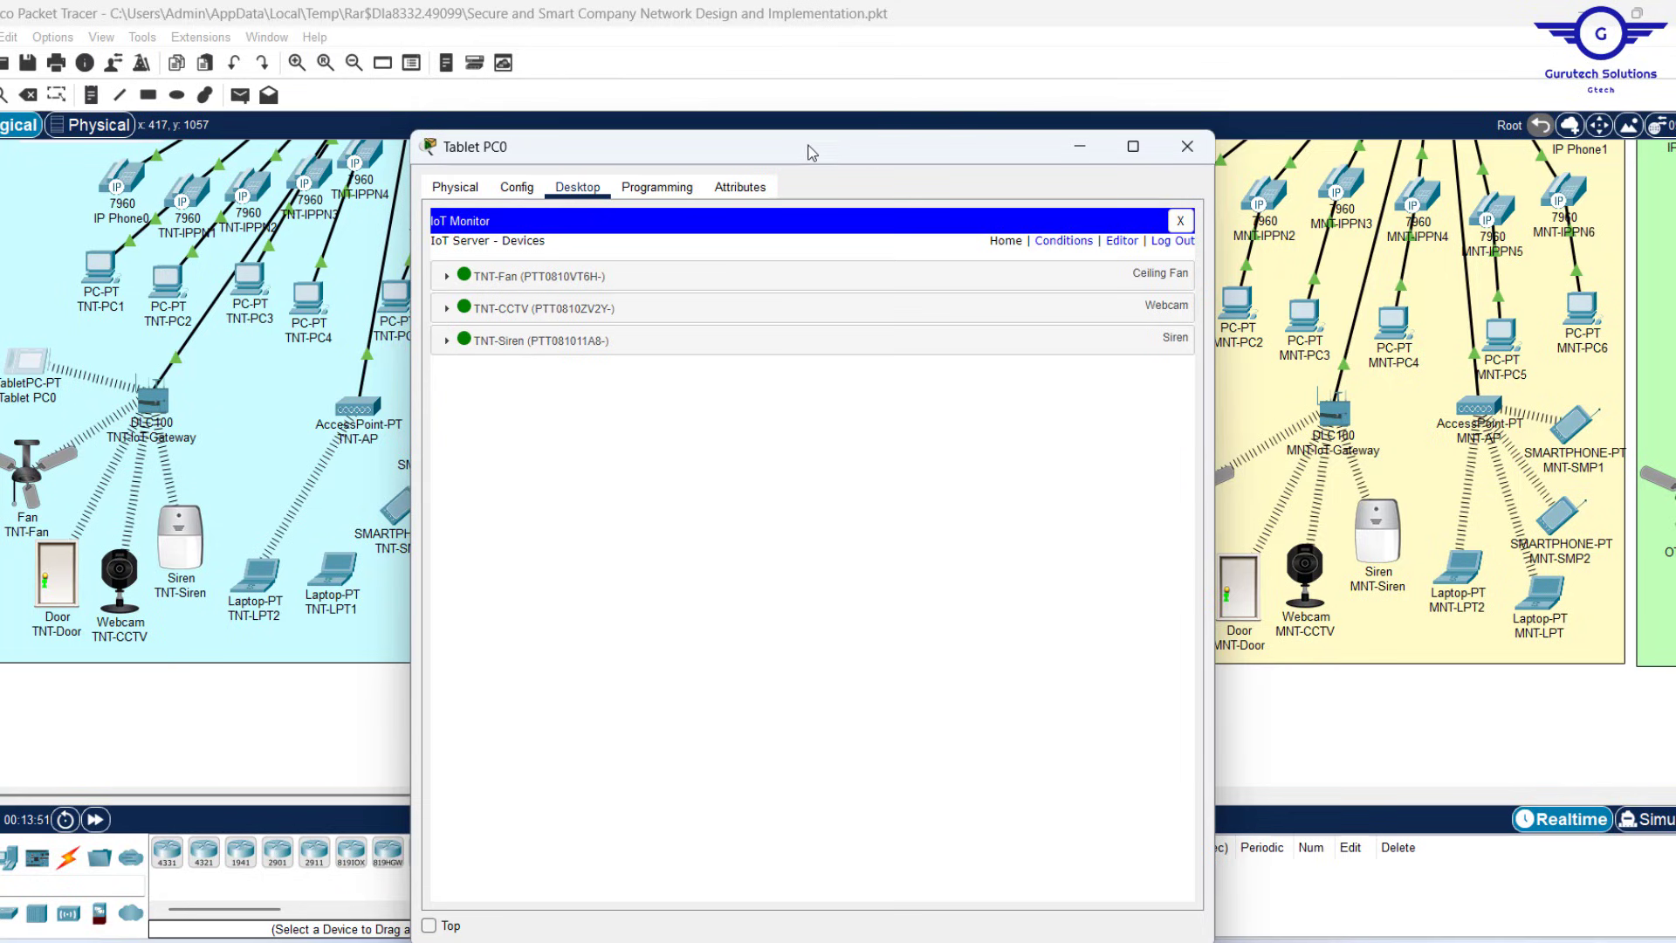
left_click_drag(810, 152, 949, 140)
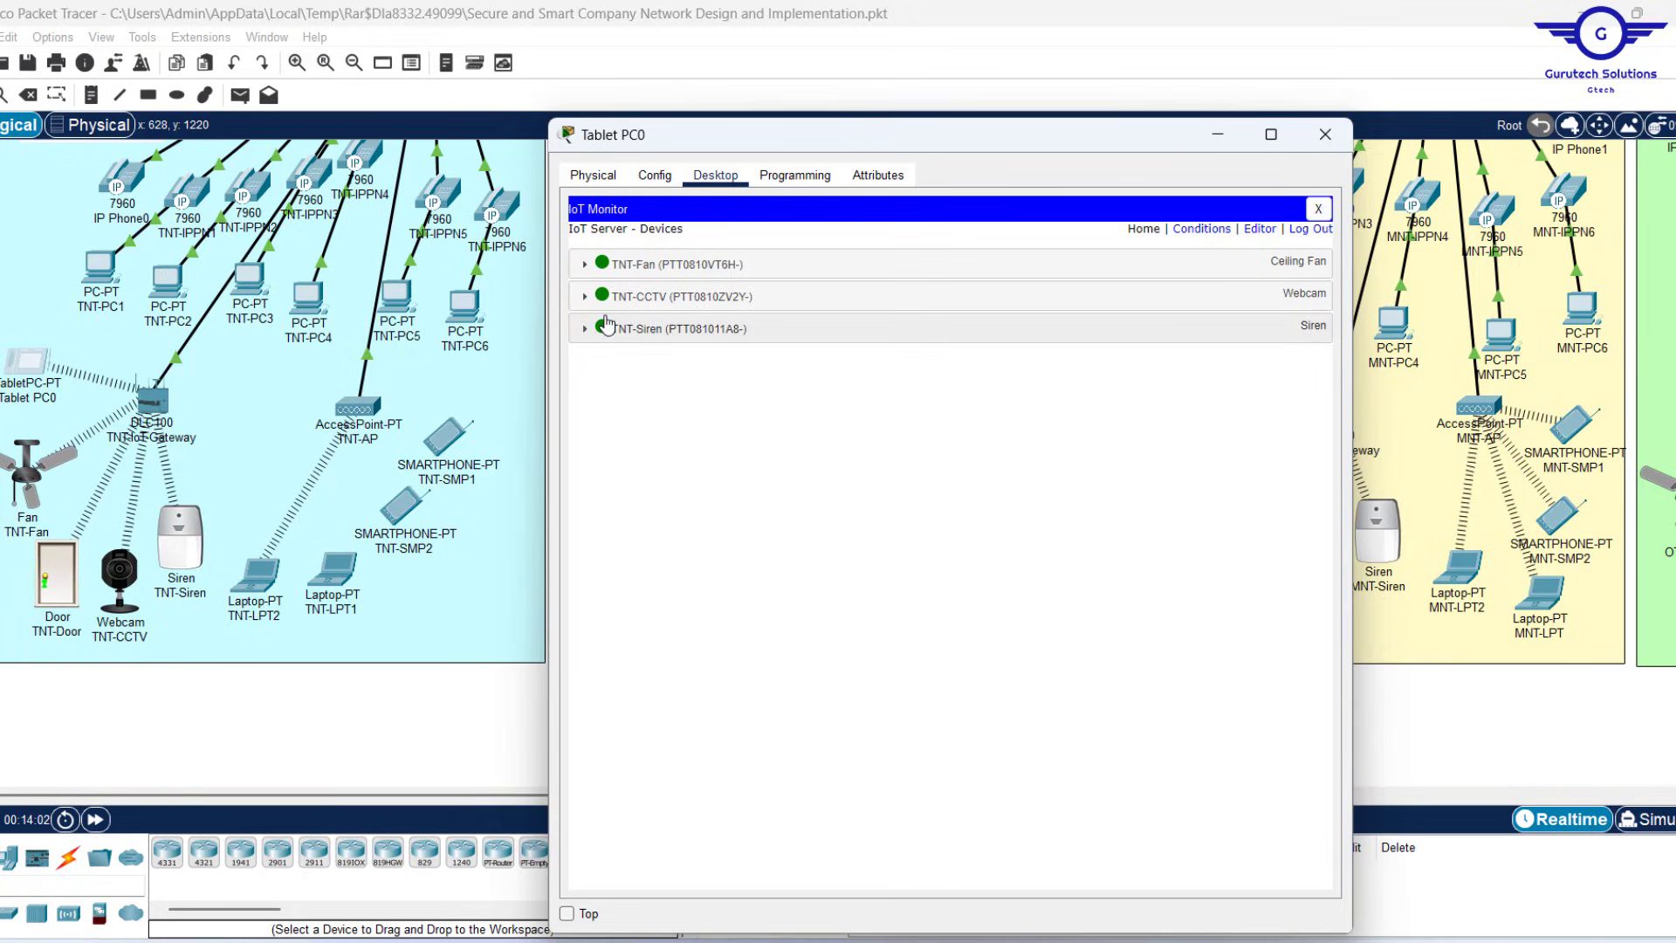
Review TNT-Door's physical, global and Wireless0 settings, and switch its wireless port off and back on
left_click(65, 585)
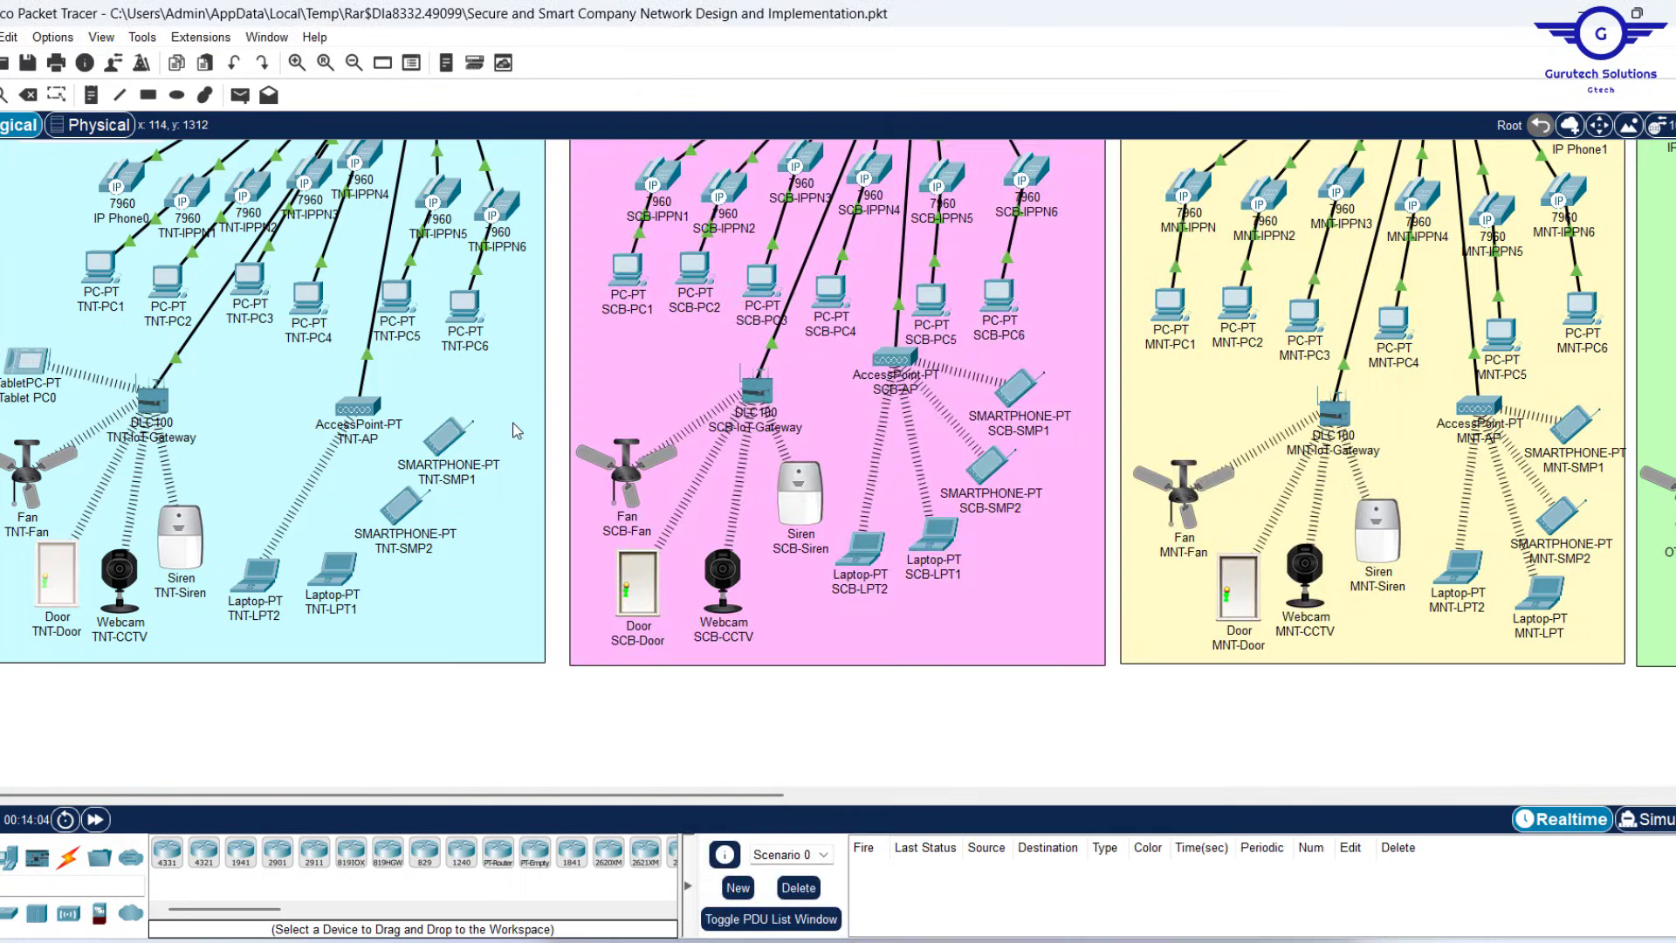
left_click(727, 185)
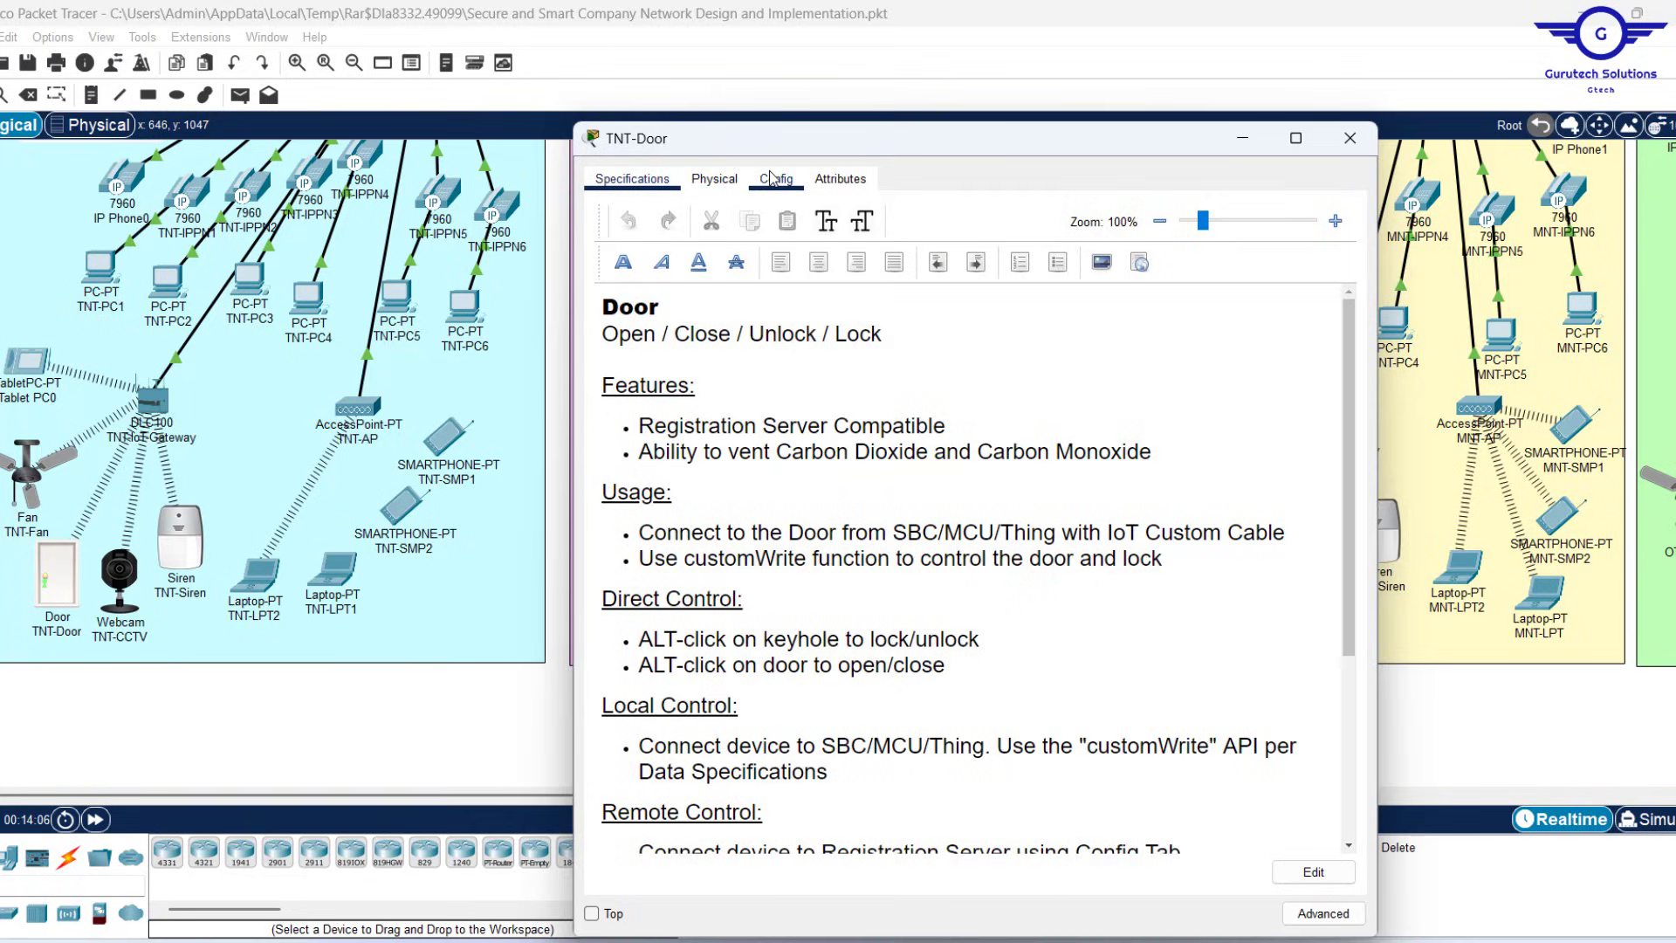
left_click(713, 190)
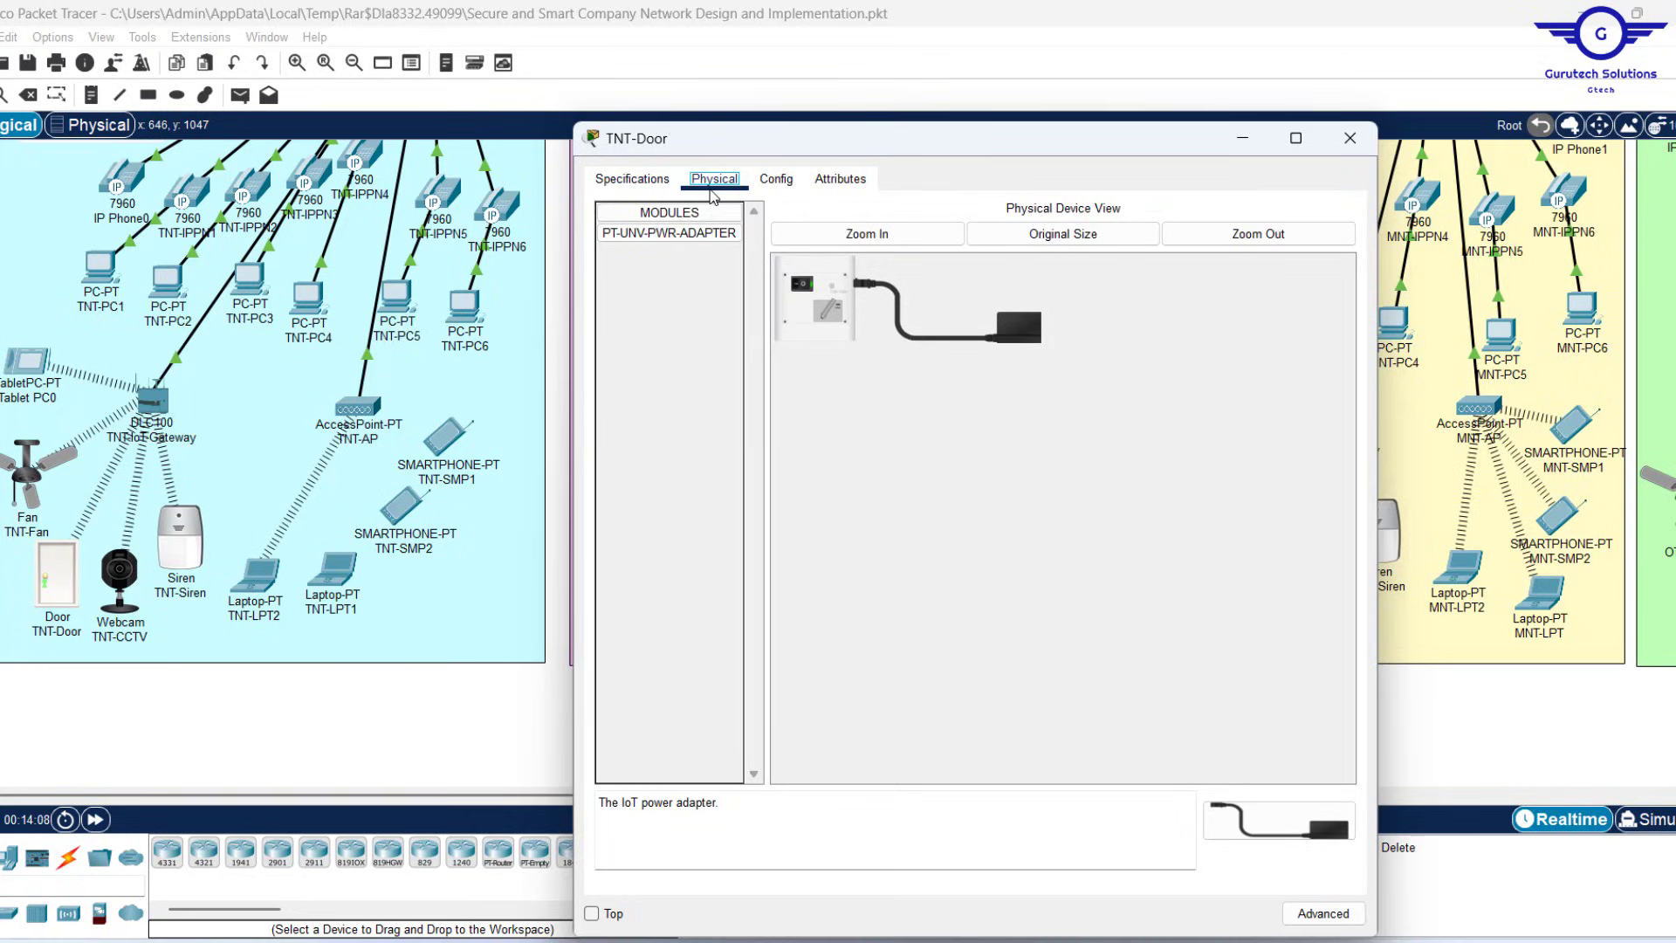
left_click(776, 179)
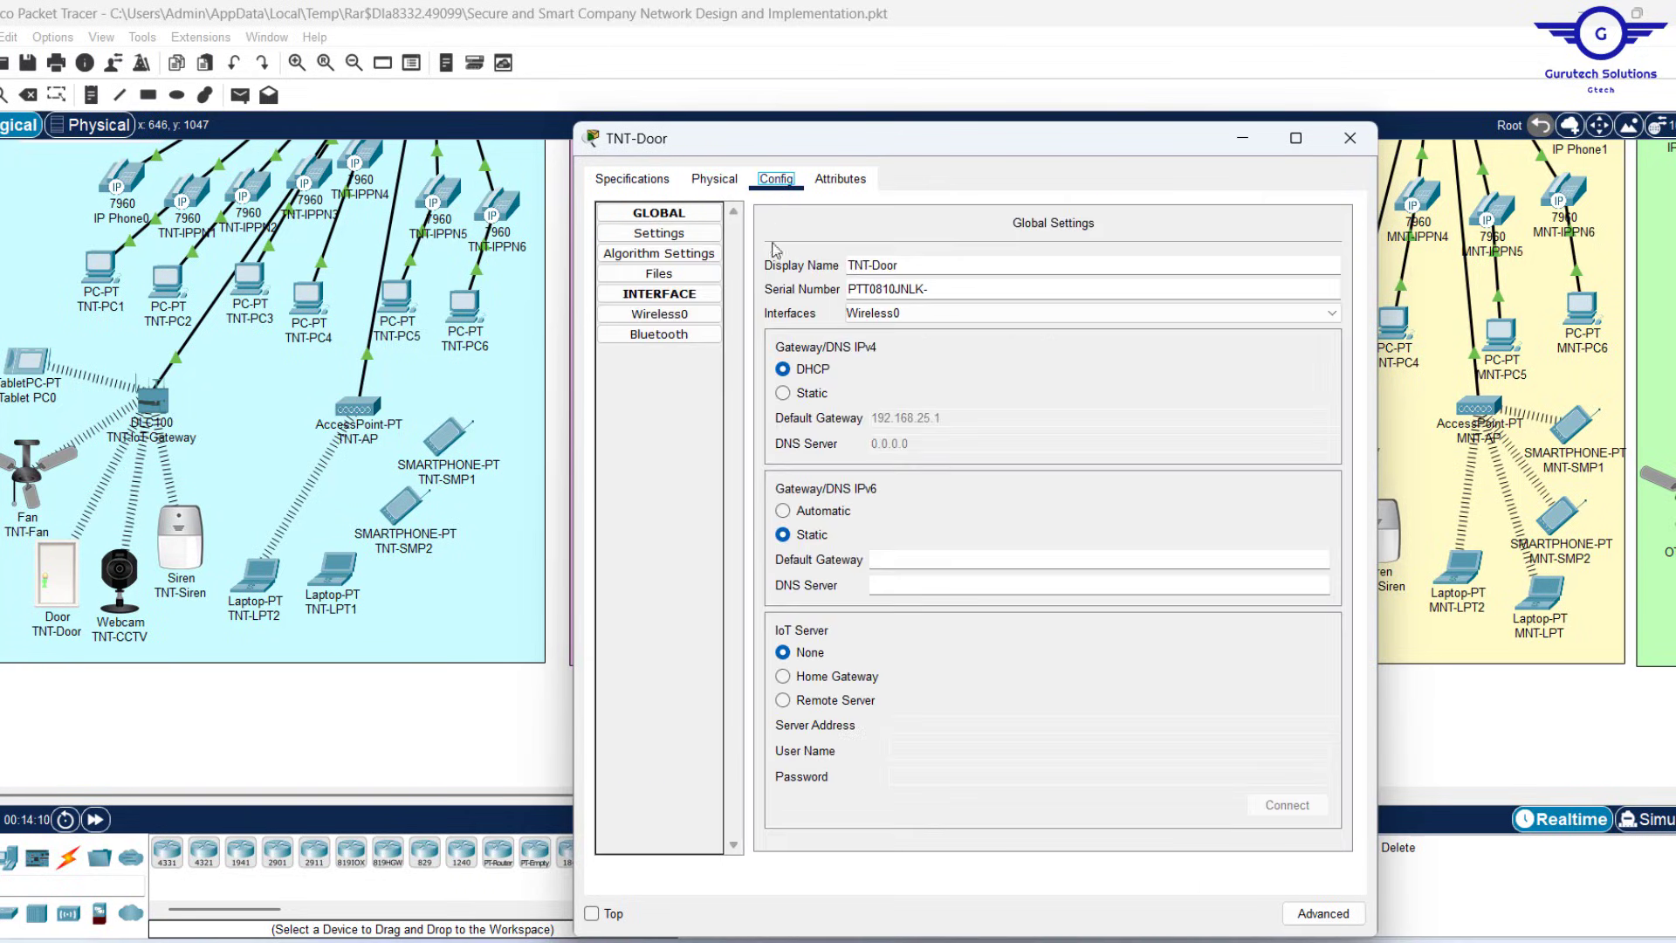
left_click(668, 320)
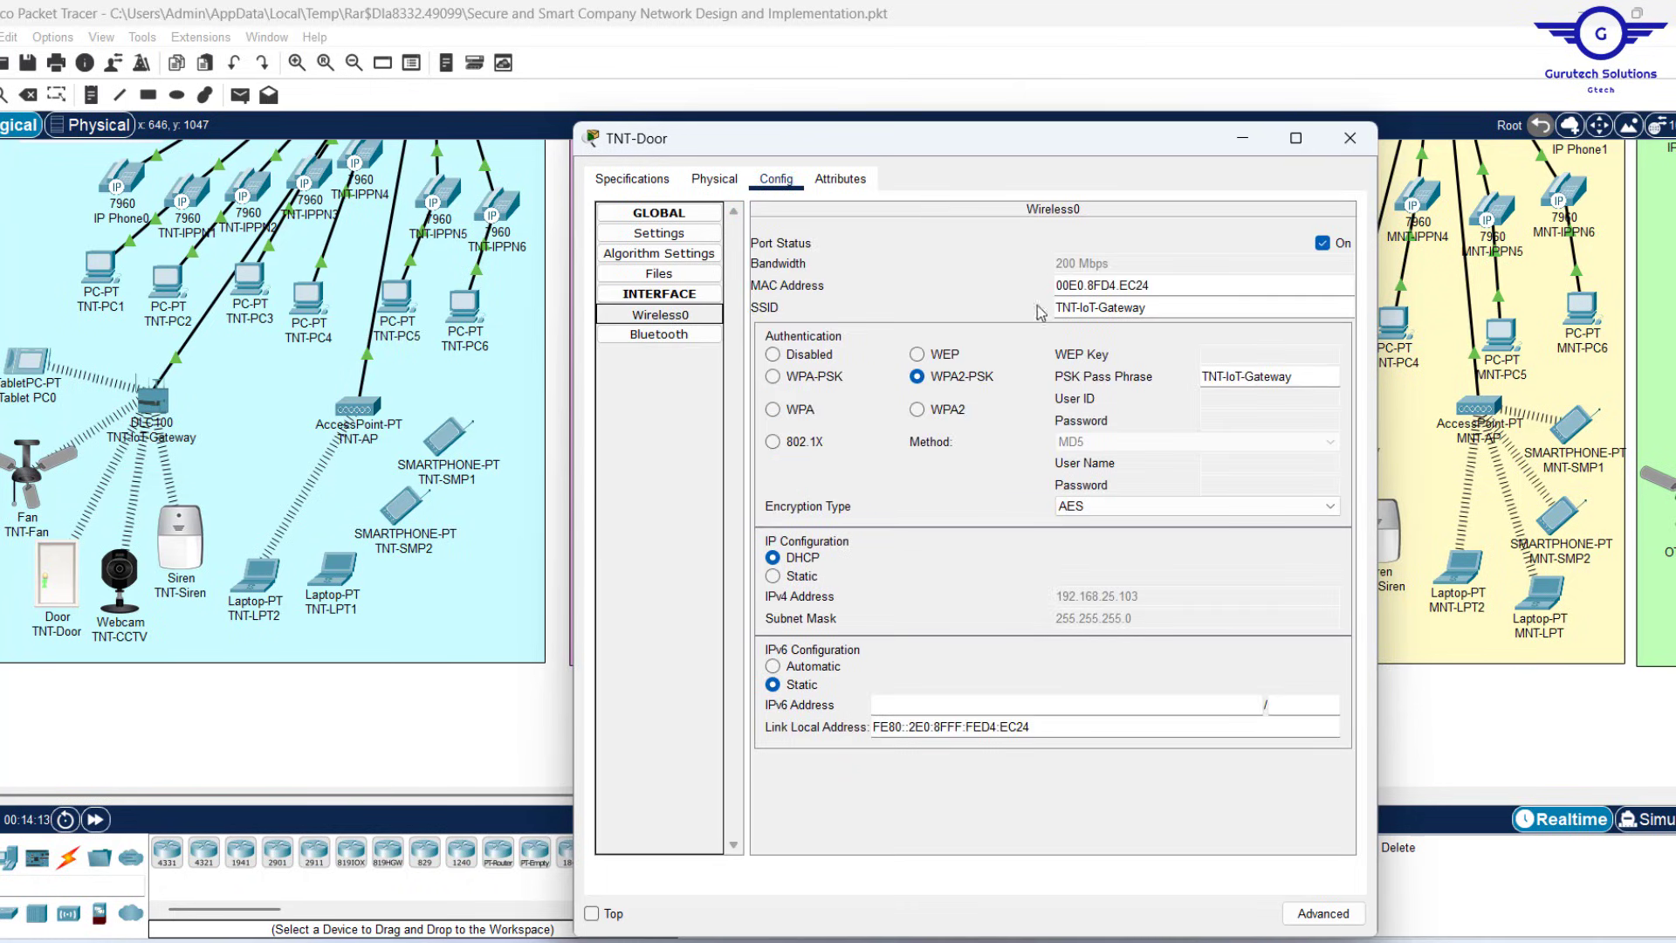
left_click(1324, 245)
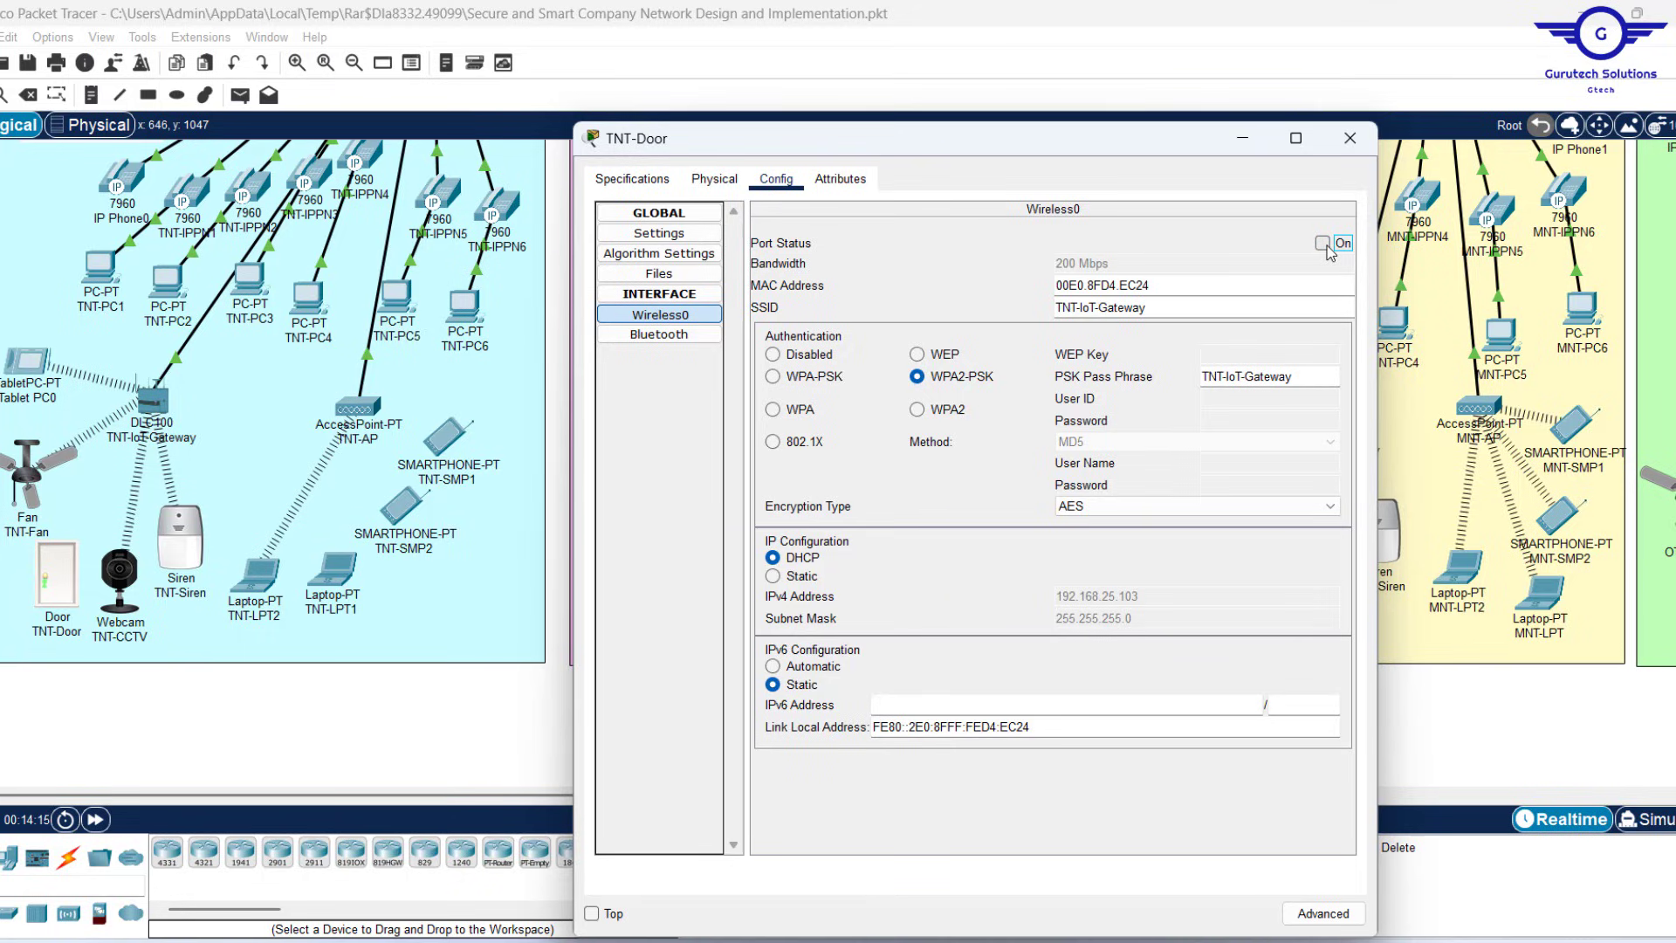
left_click(1324, 245)
left_click(1348, 141)
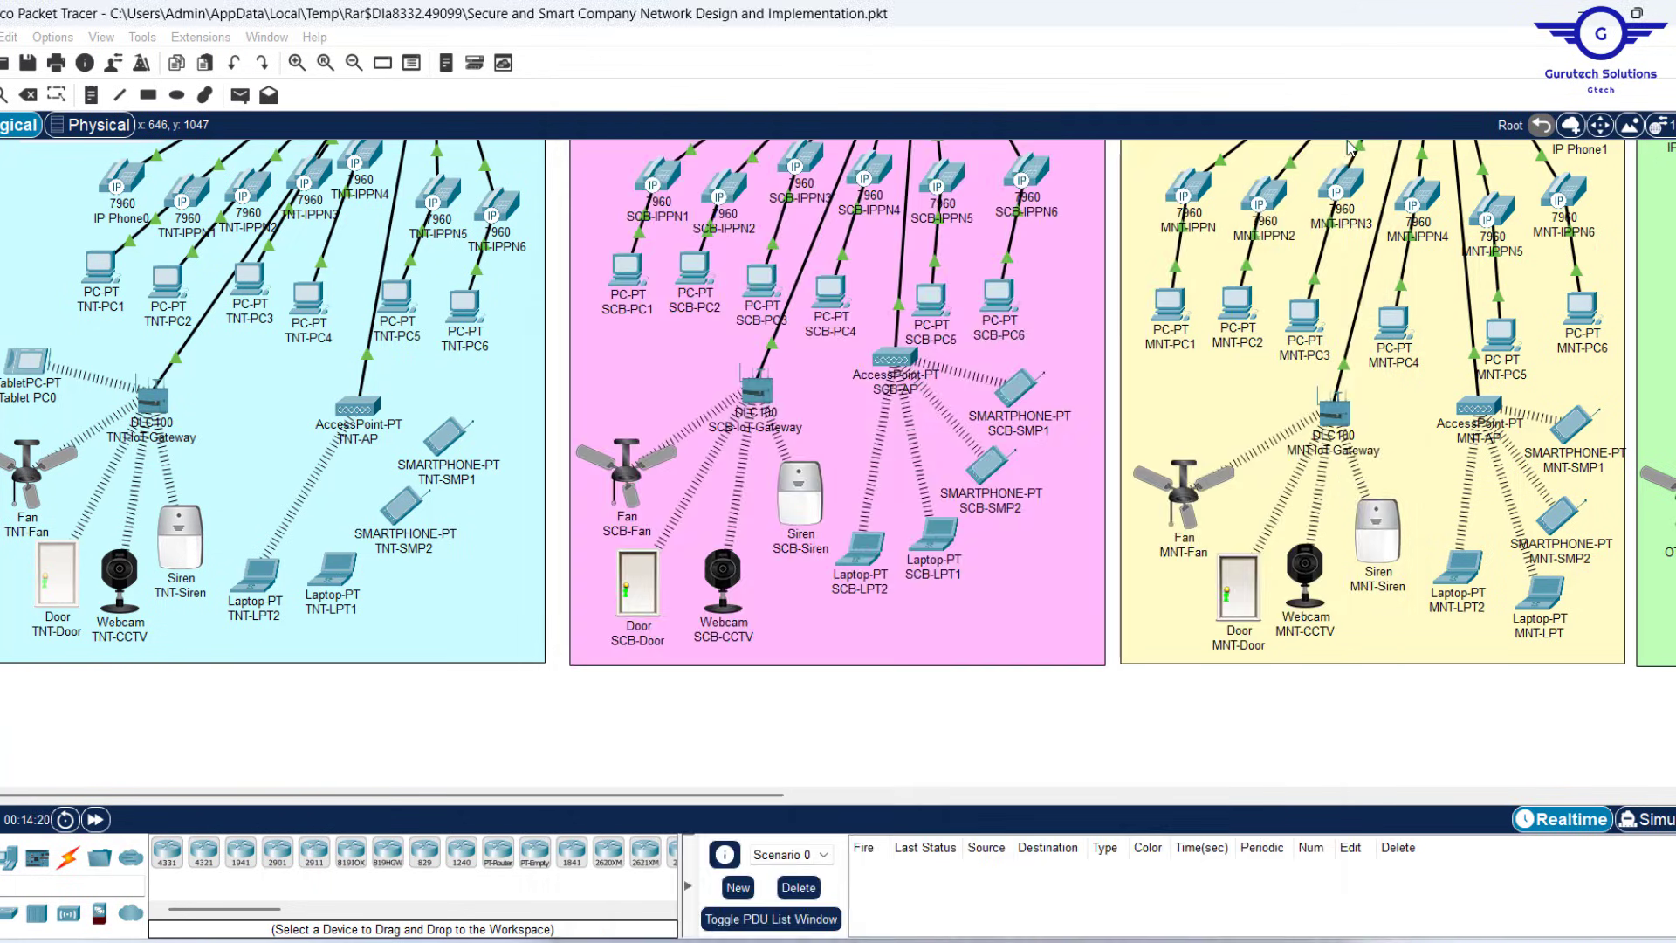
Refresh Tablet PC0's IoT Monitor device list by logging out and back in twice, and close the tablet
left_click(39, 353)
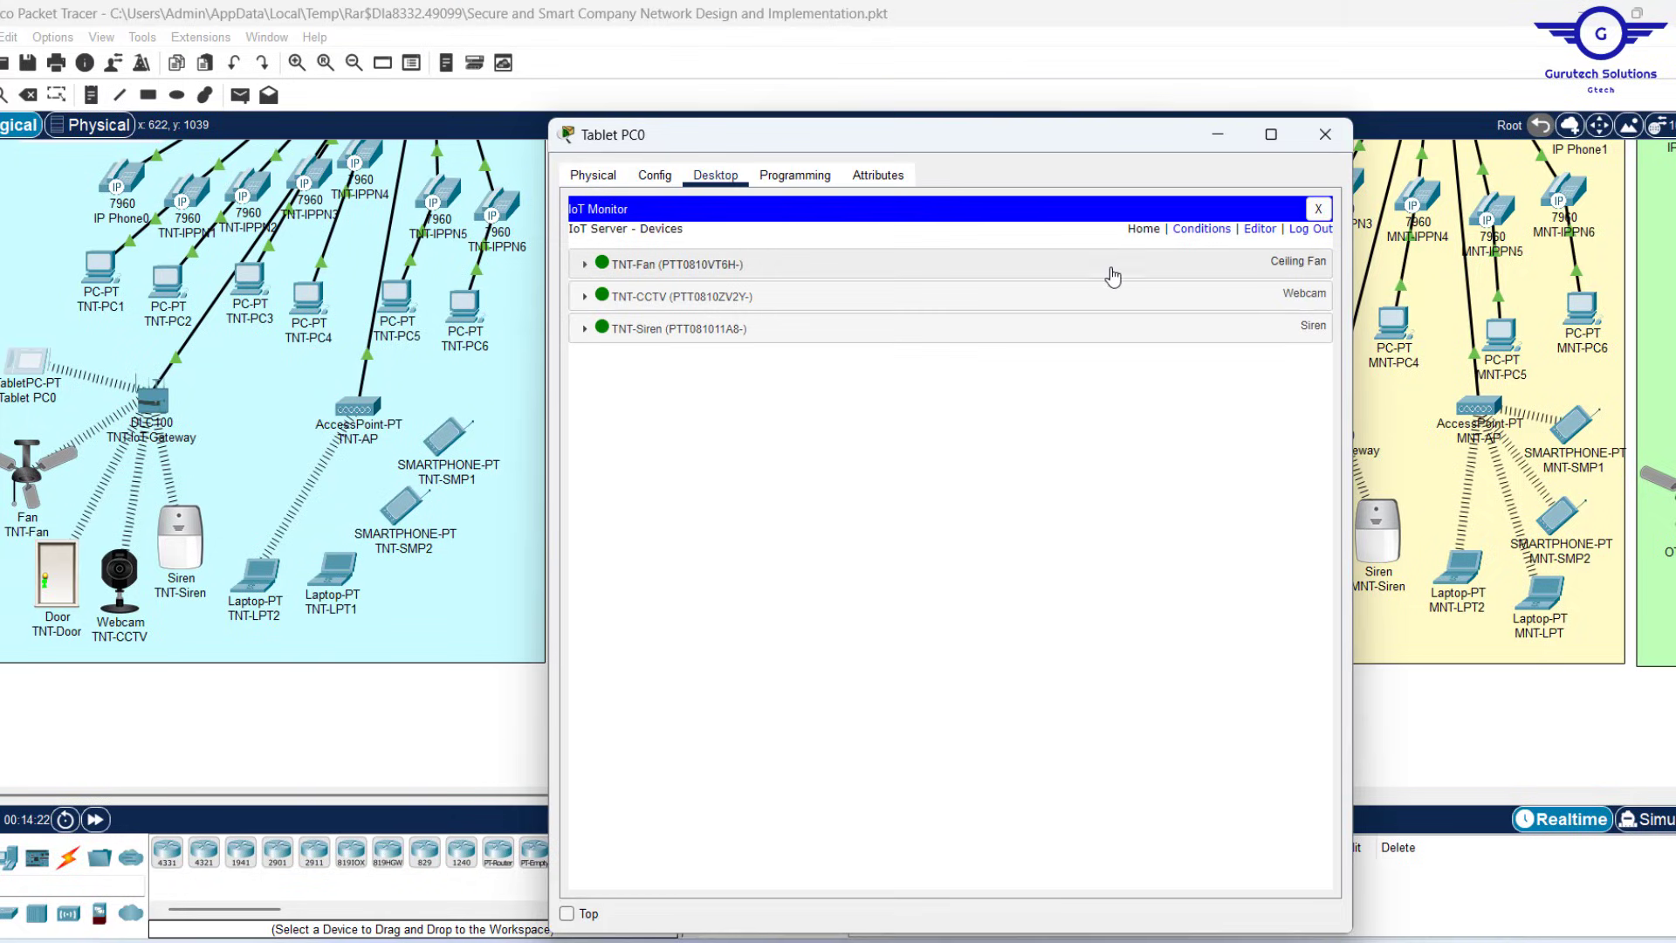
left_click(1303, 232)
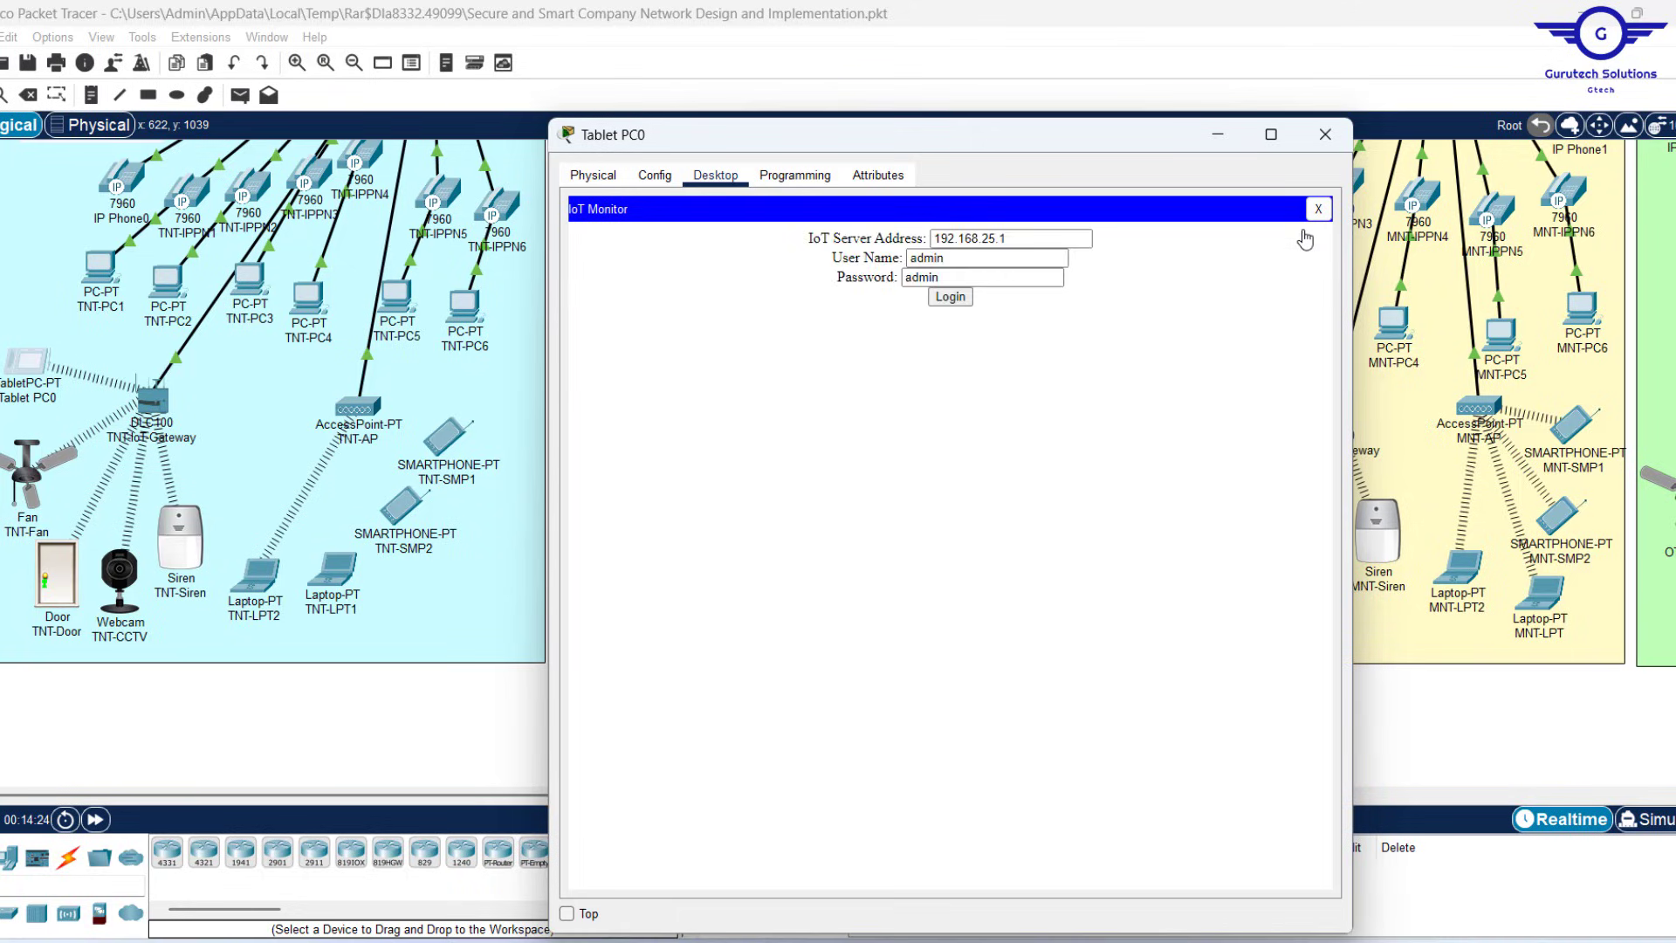
left_click(951, 297)
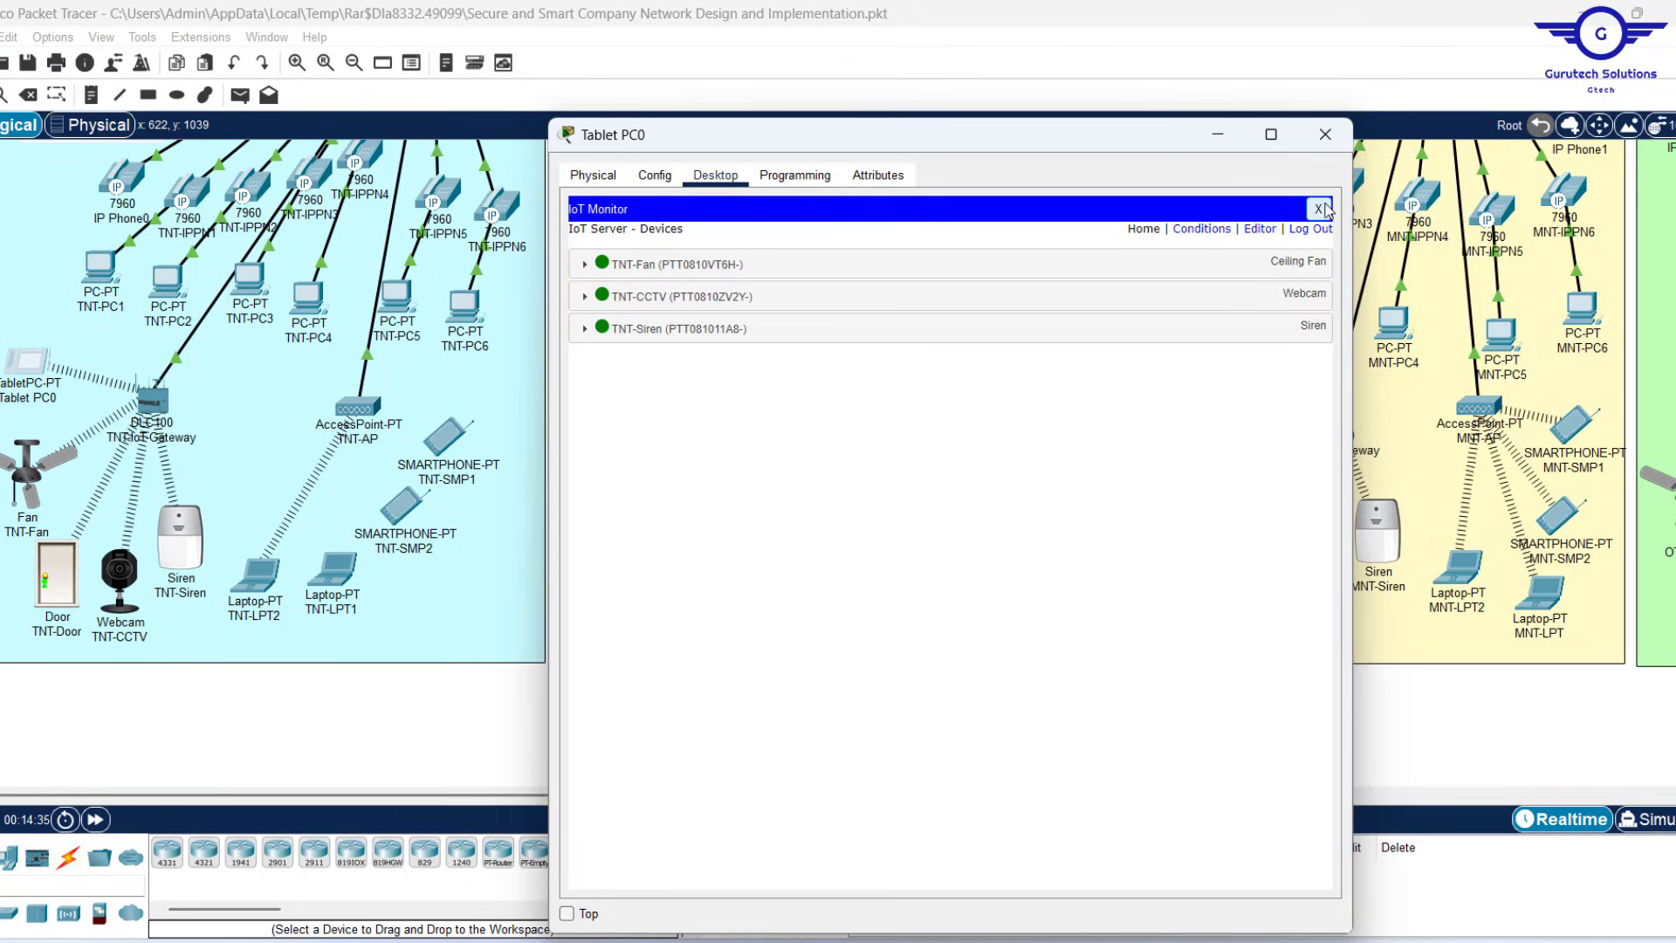
left_click(1310, 230)
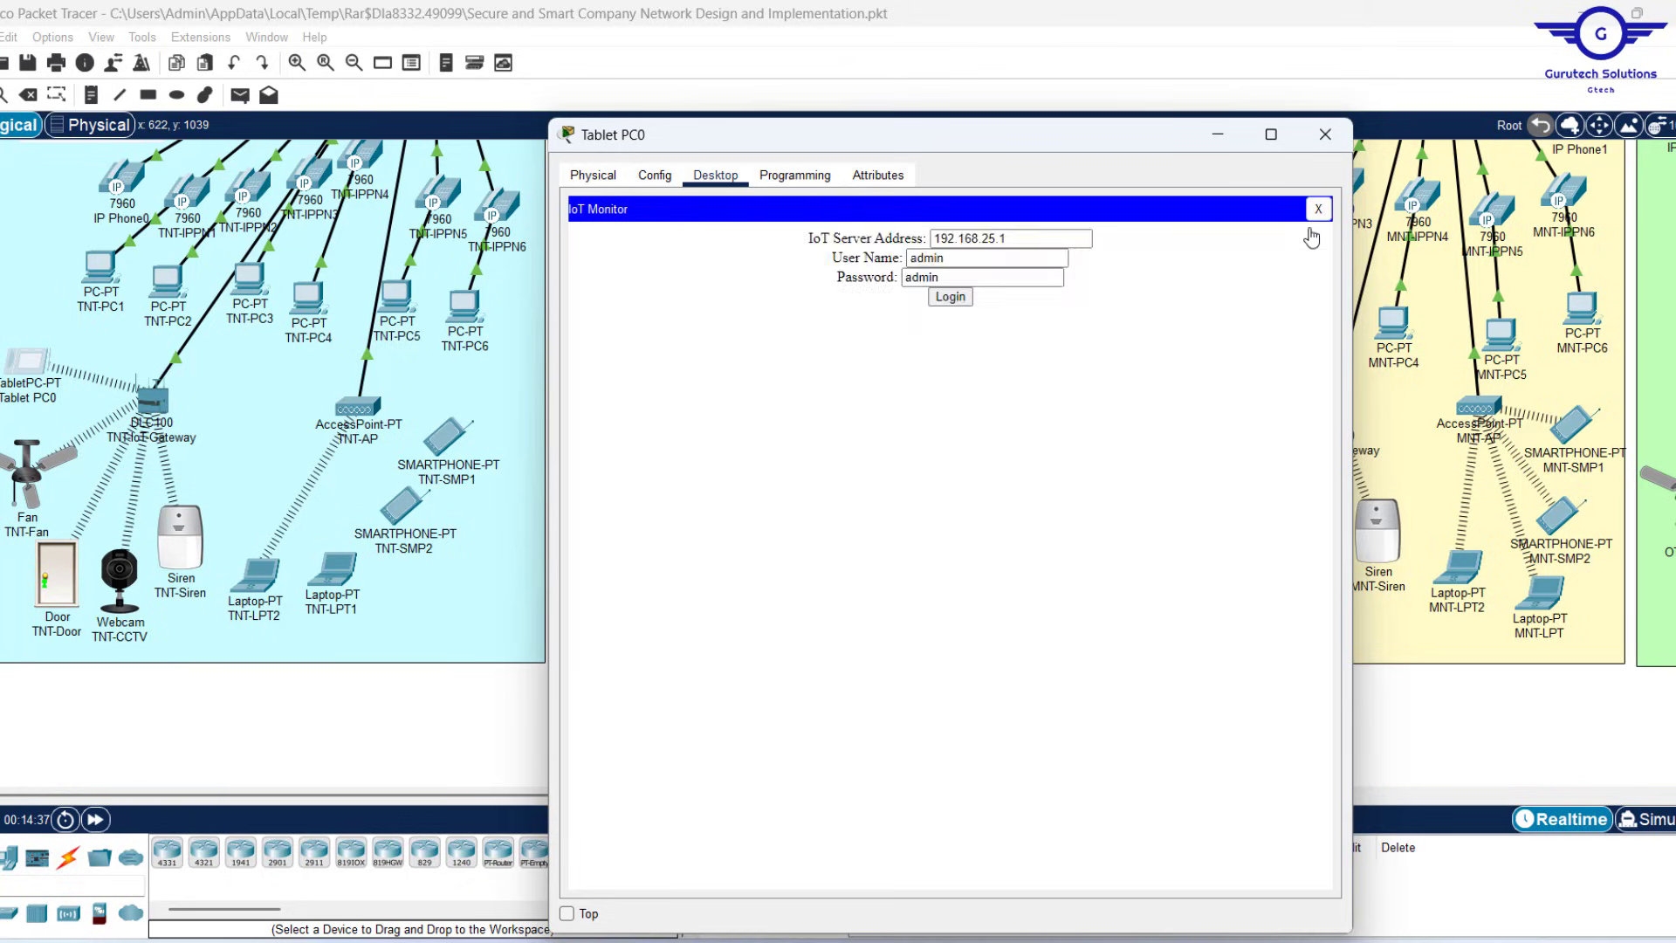
left_click(960, 298)
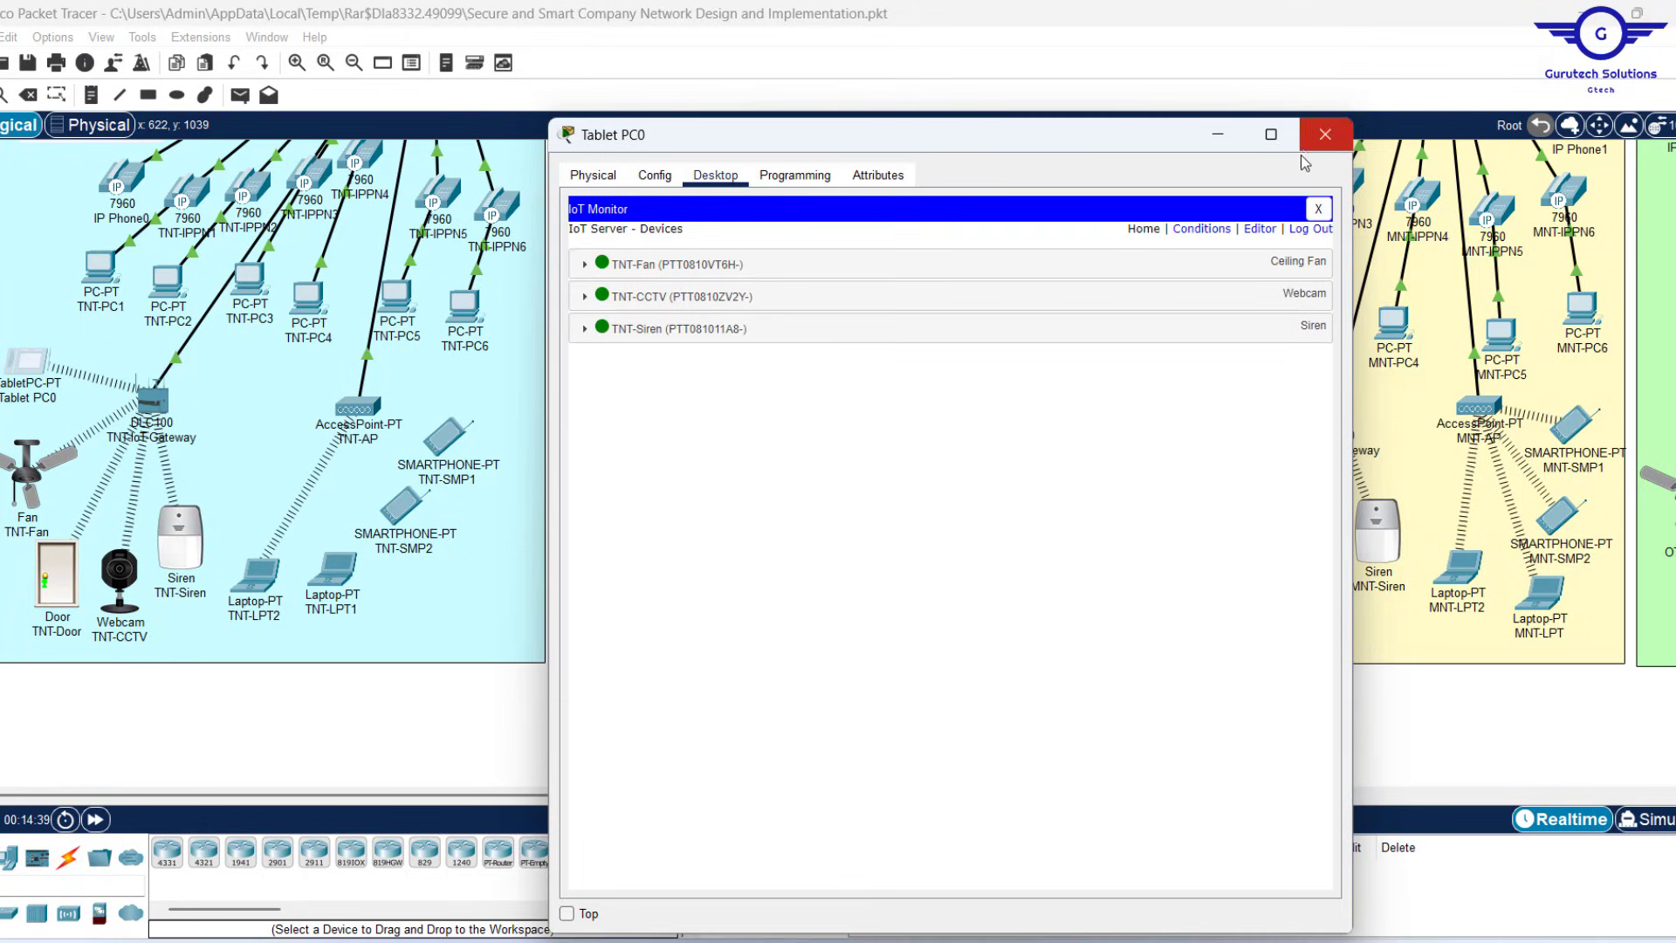
left_click(1326, 133)
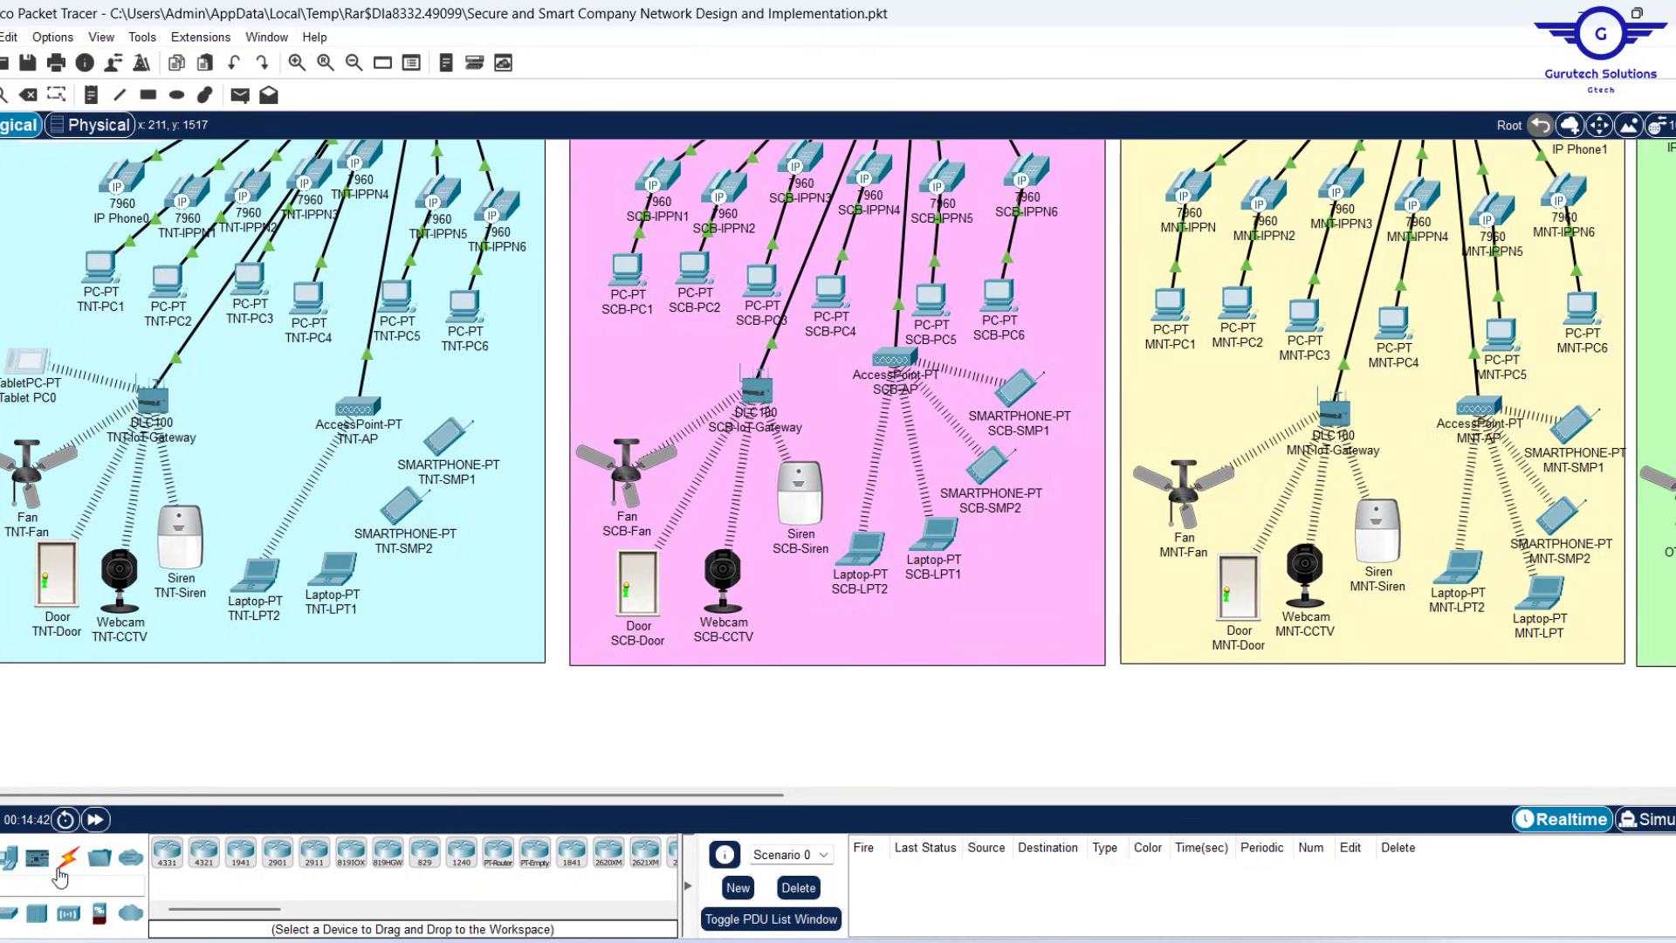
Place a new TabletPC-PT end device above SCB-Fan, beside SCB-IoT-Gateway
left_click(9, 862)
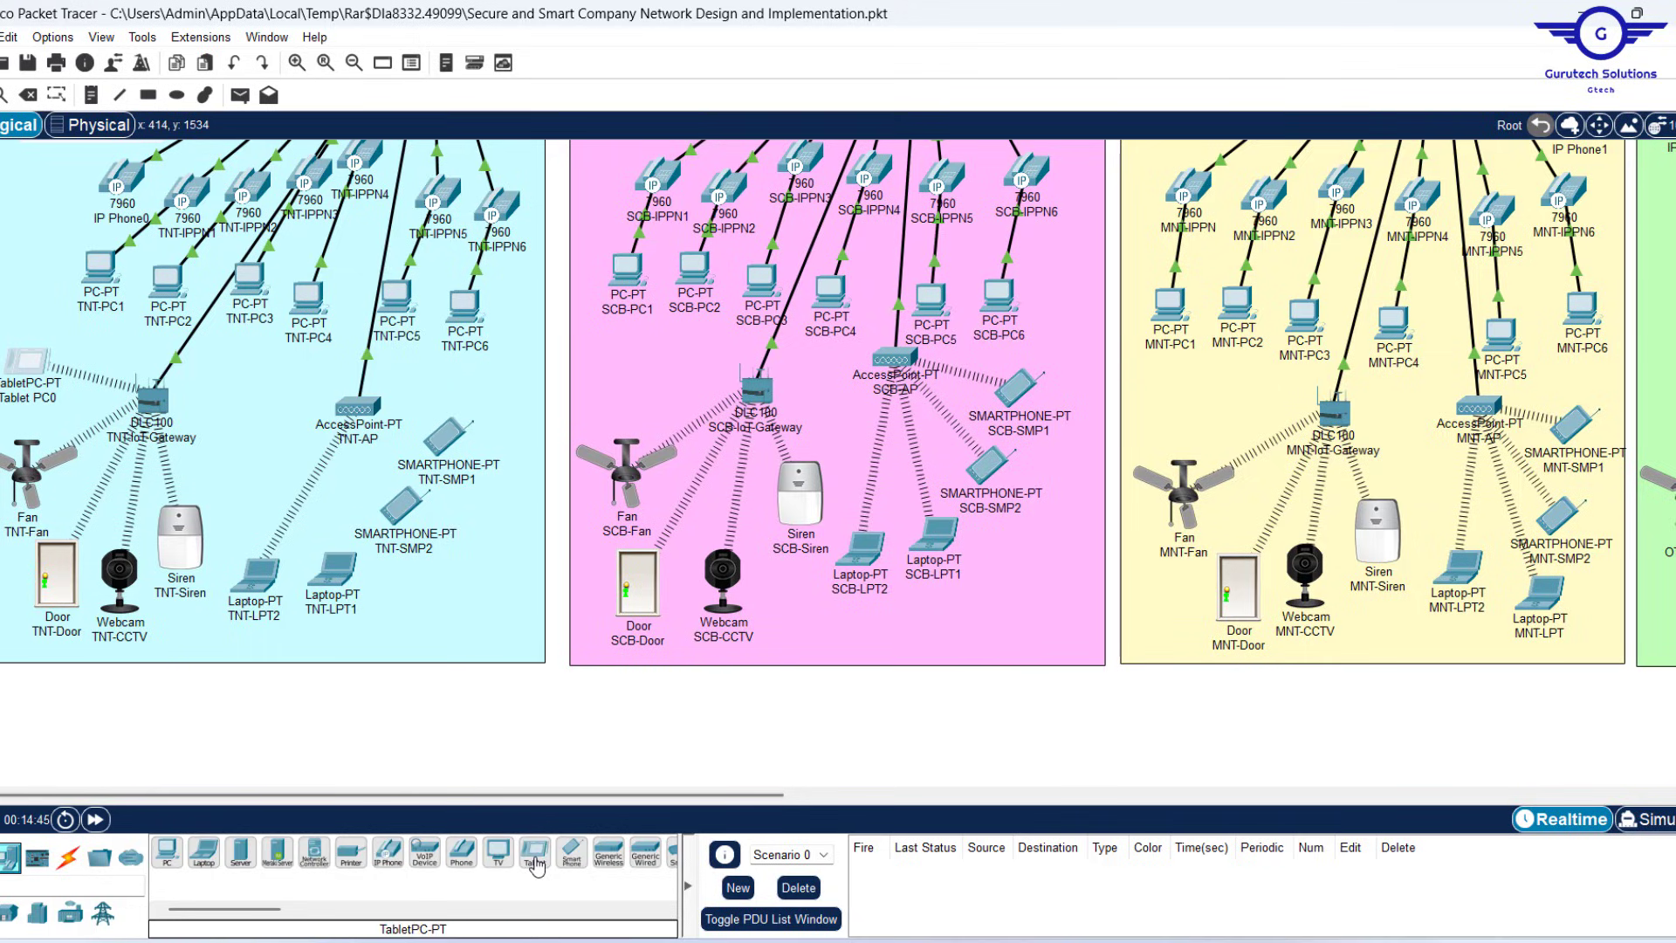
left_click_drag(534, 851, 625, 385)
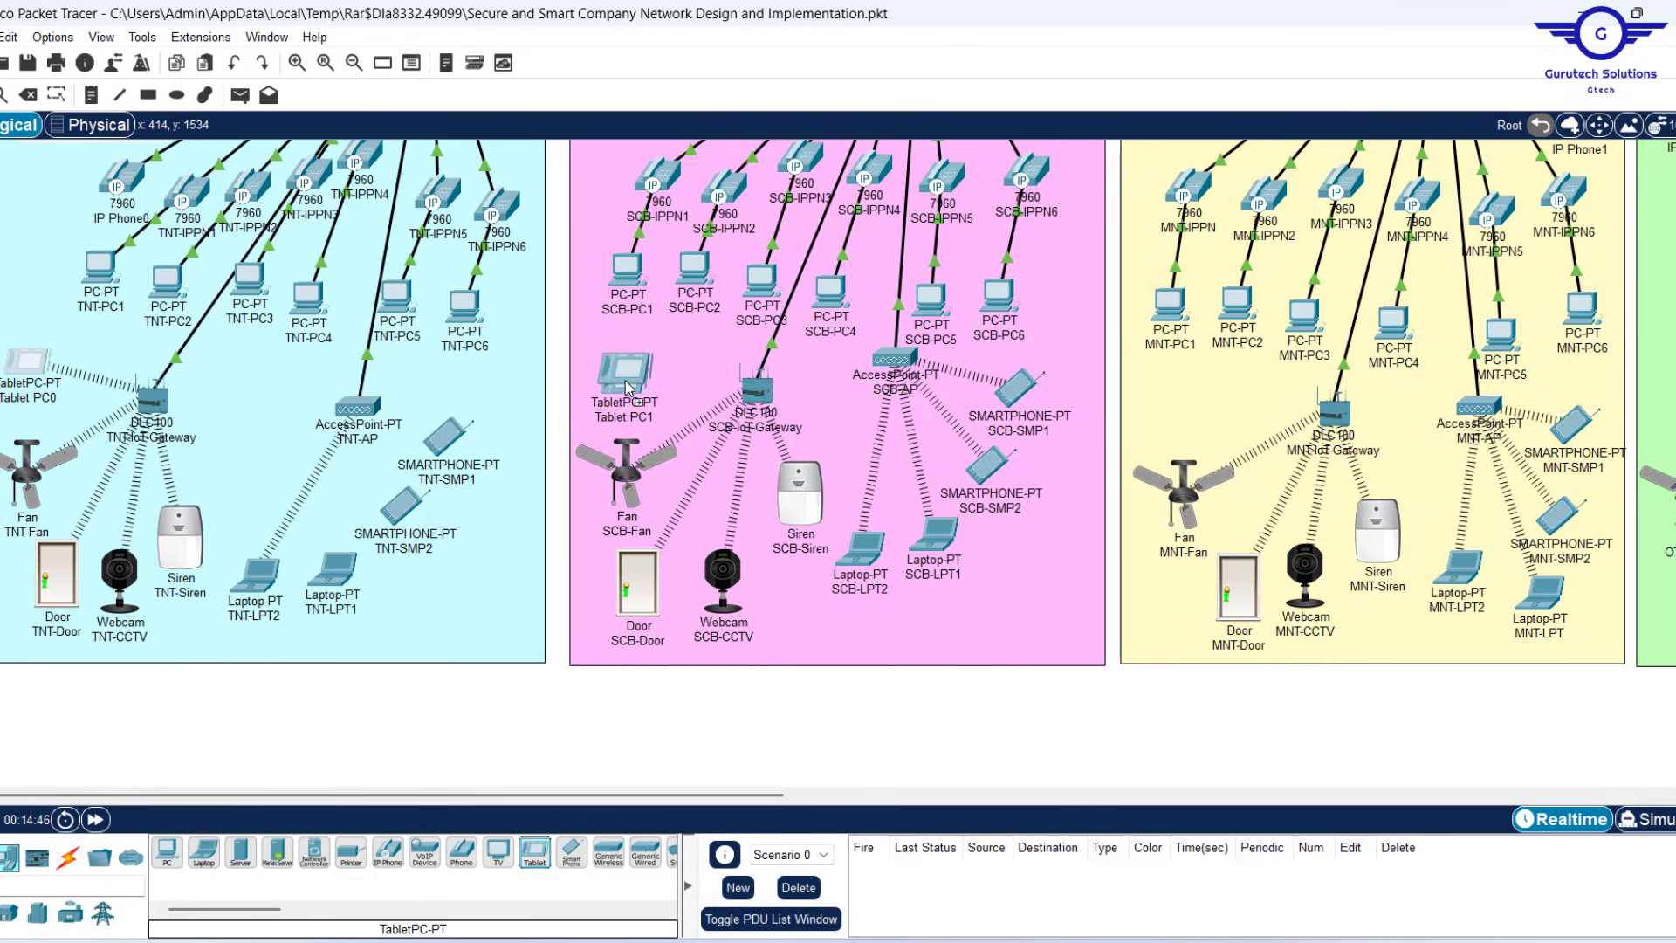
Copy the wireless SSID of SCB-IoT-Gateway from its configuration and close the gateway's settings
left_click(756, 391)
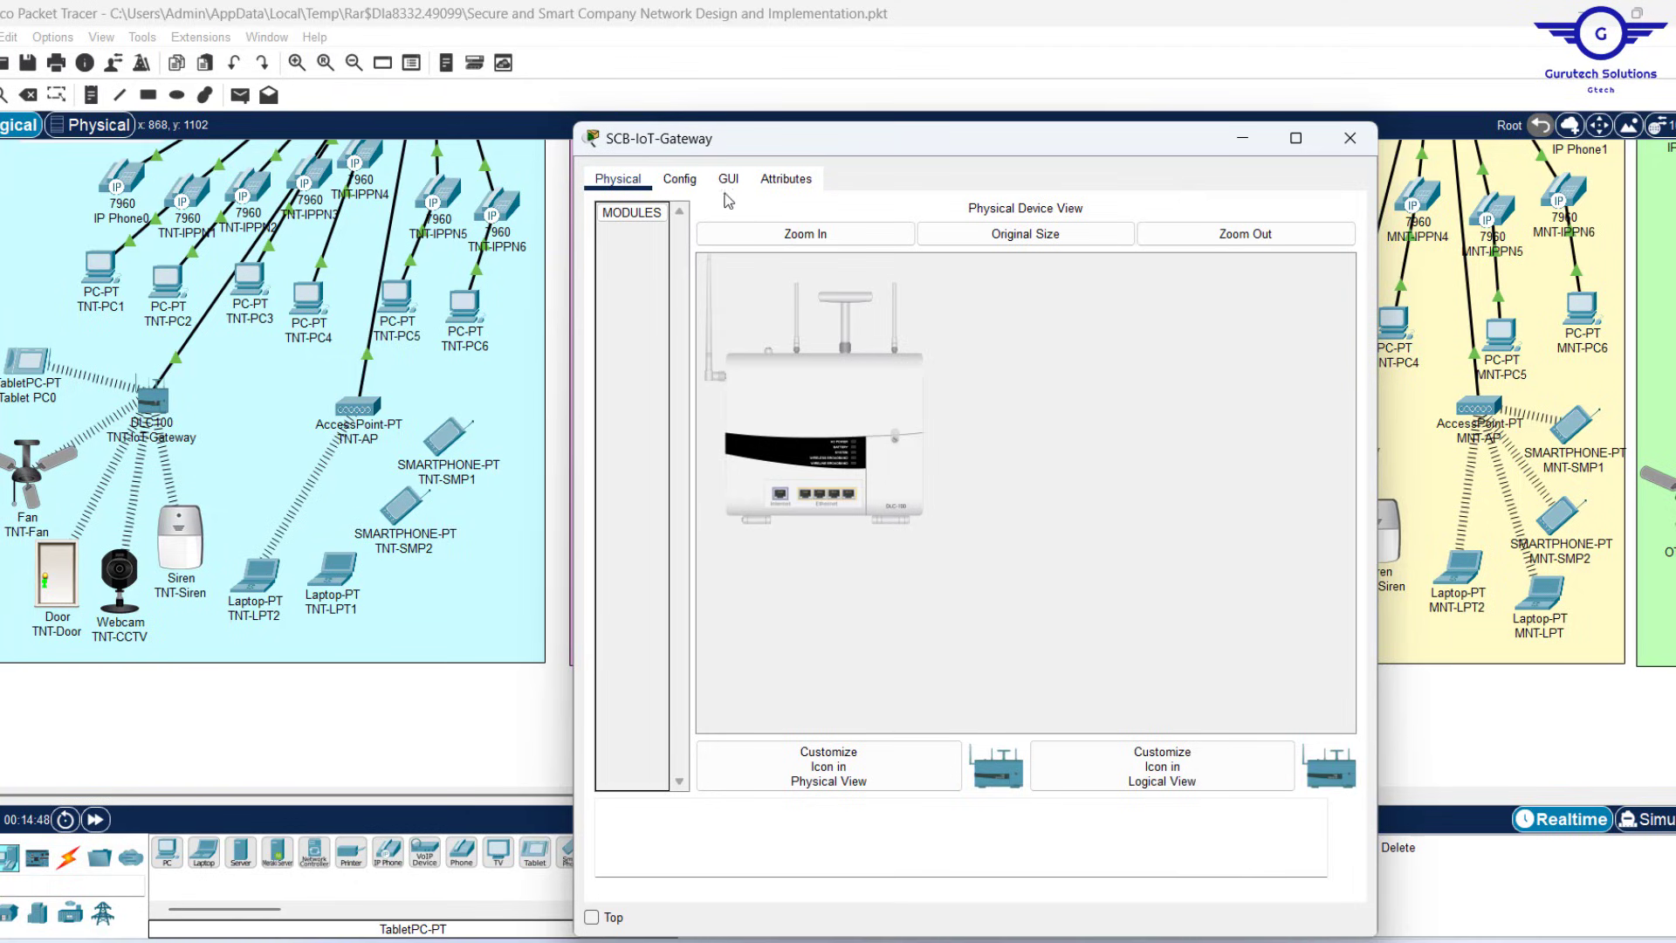
left_click(681, 181)
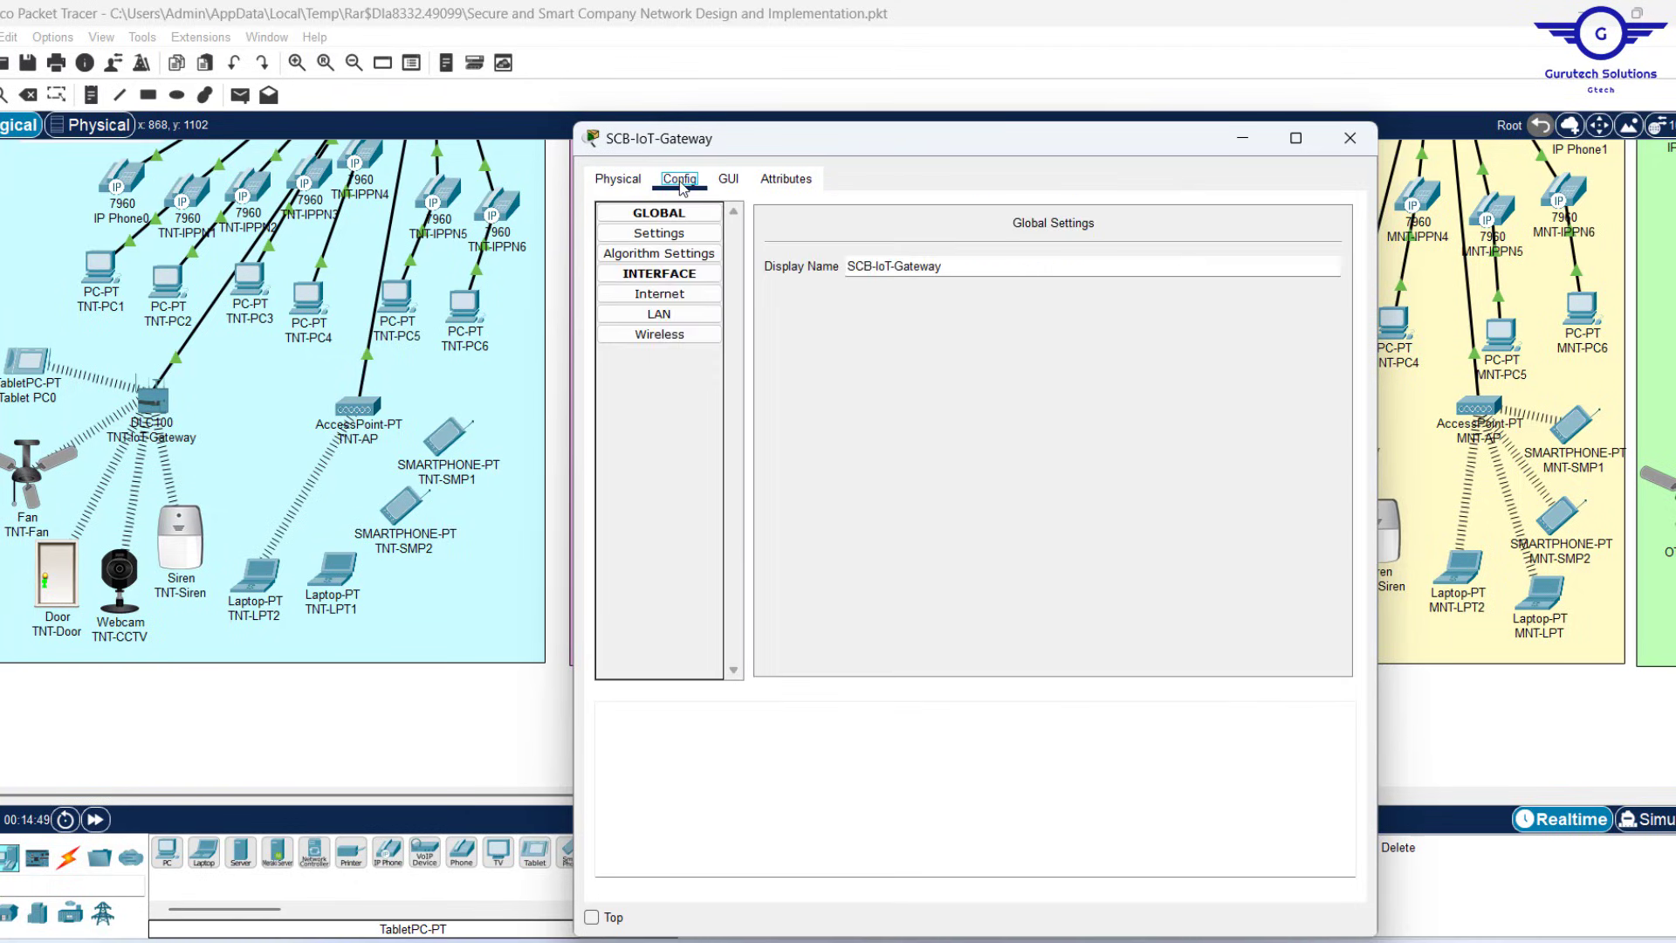
left_click(671, 336)
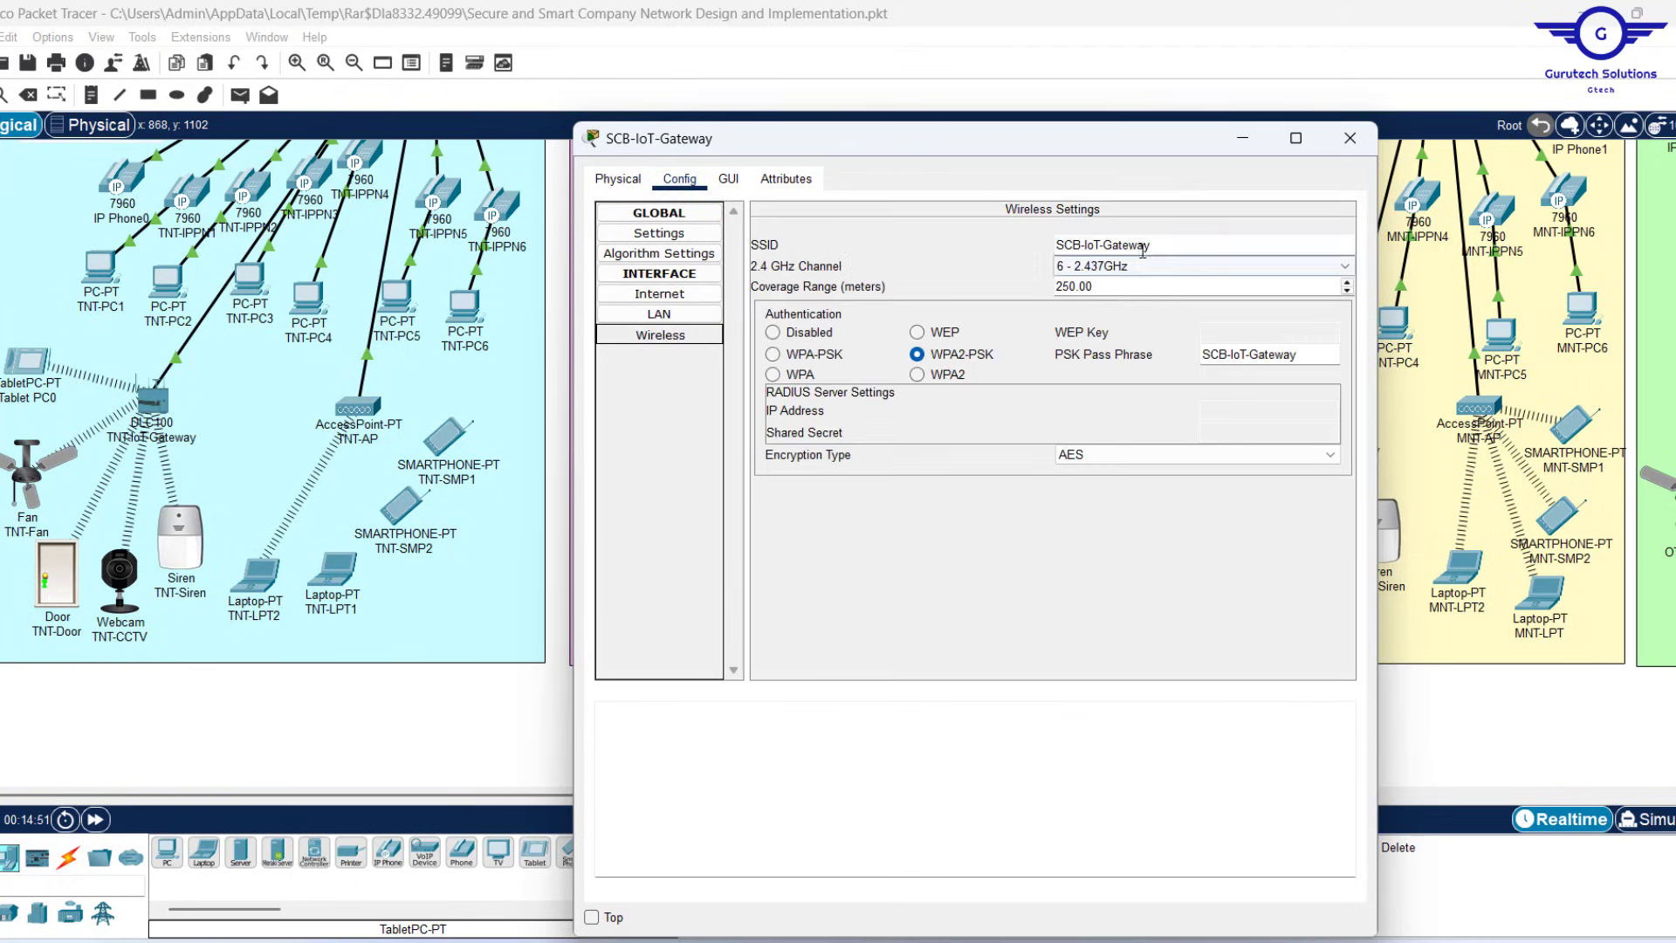
left_click_drag(1170, 244, 1039, 244)
key("ctrl+c")
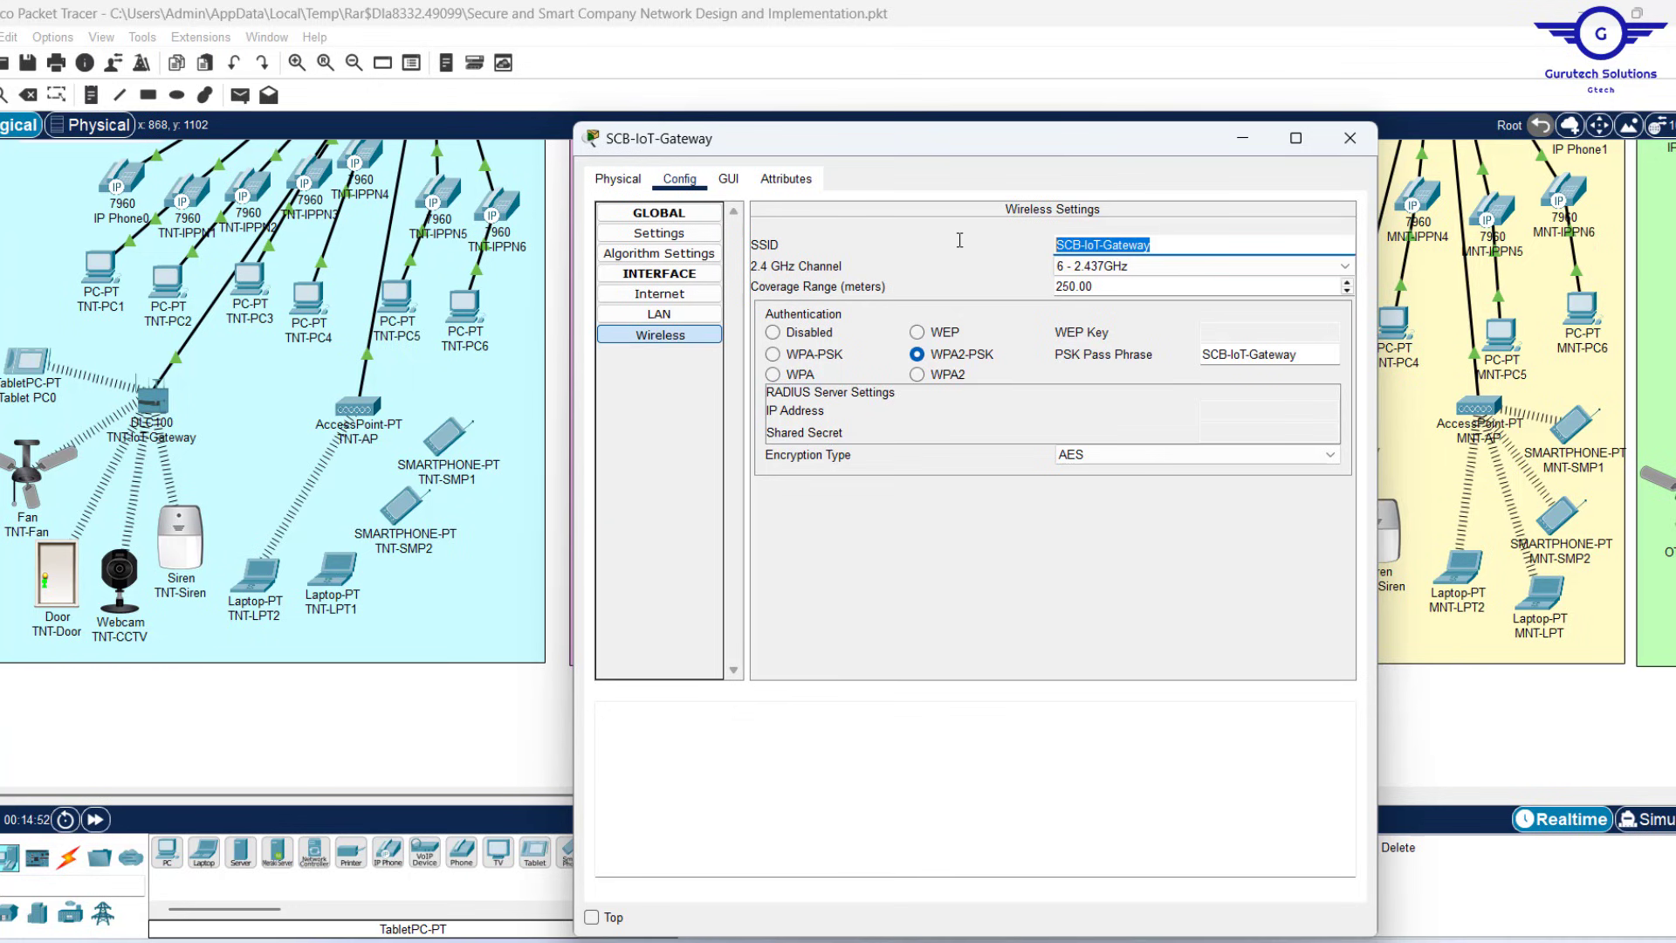
left_click(1350, 138)
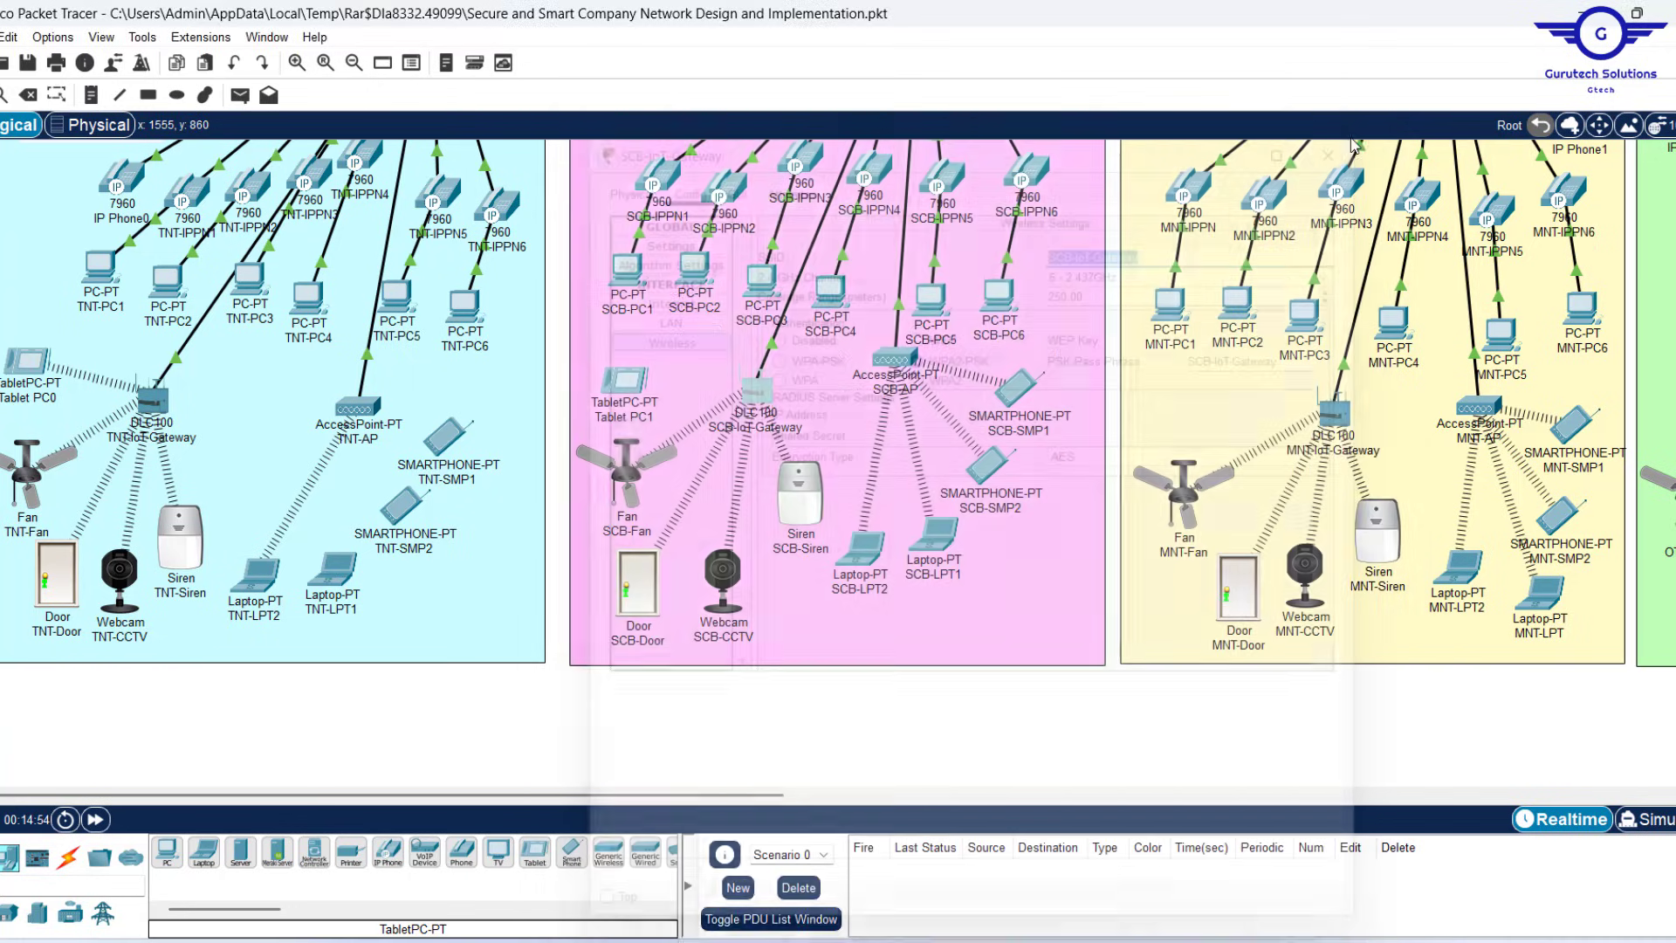
Configure Tablet PC1's Wireless0 with SSID SCB-IoT-Gateway and WPA2-PSK authentication, paste the PSK pass phrase, and close the tablet
left_click(630, 382)
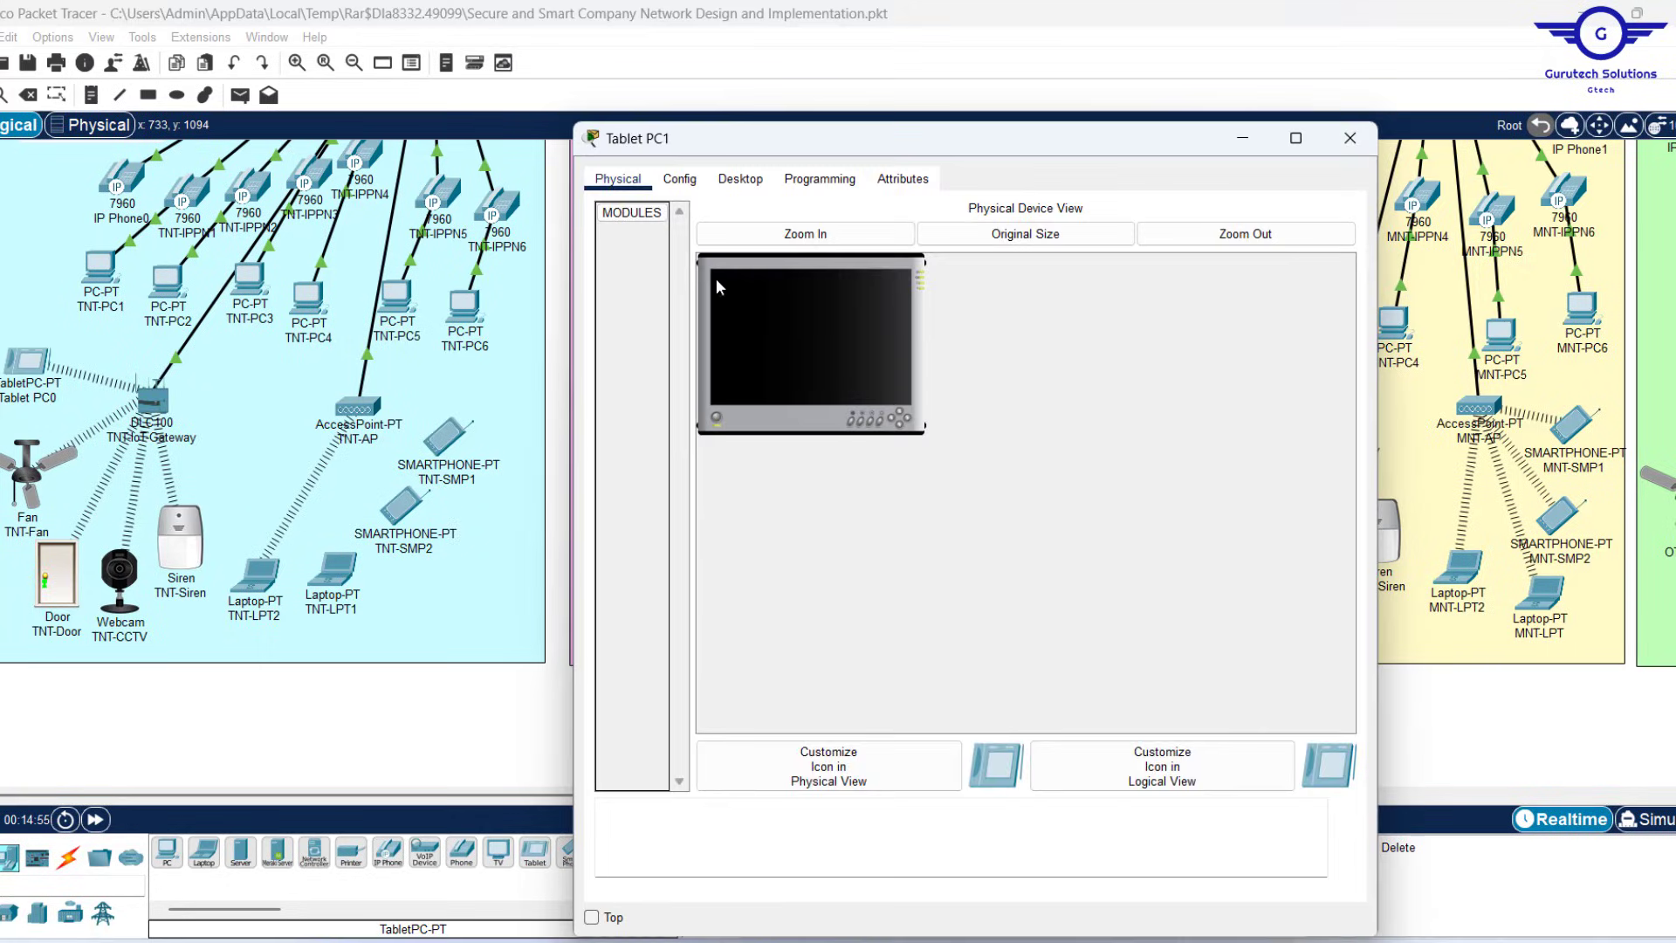
left_click(685, 179)
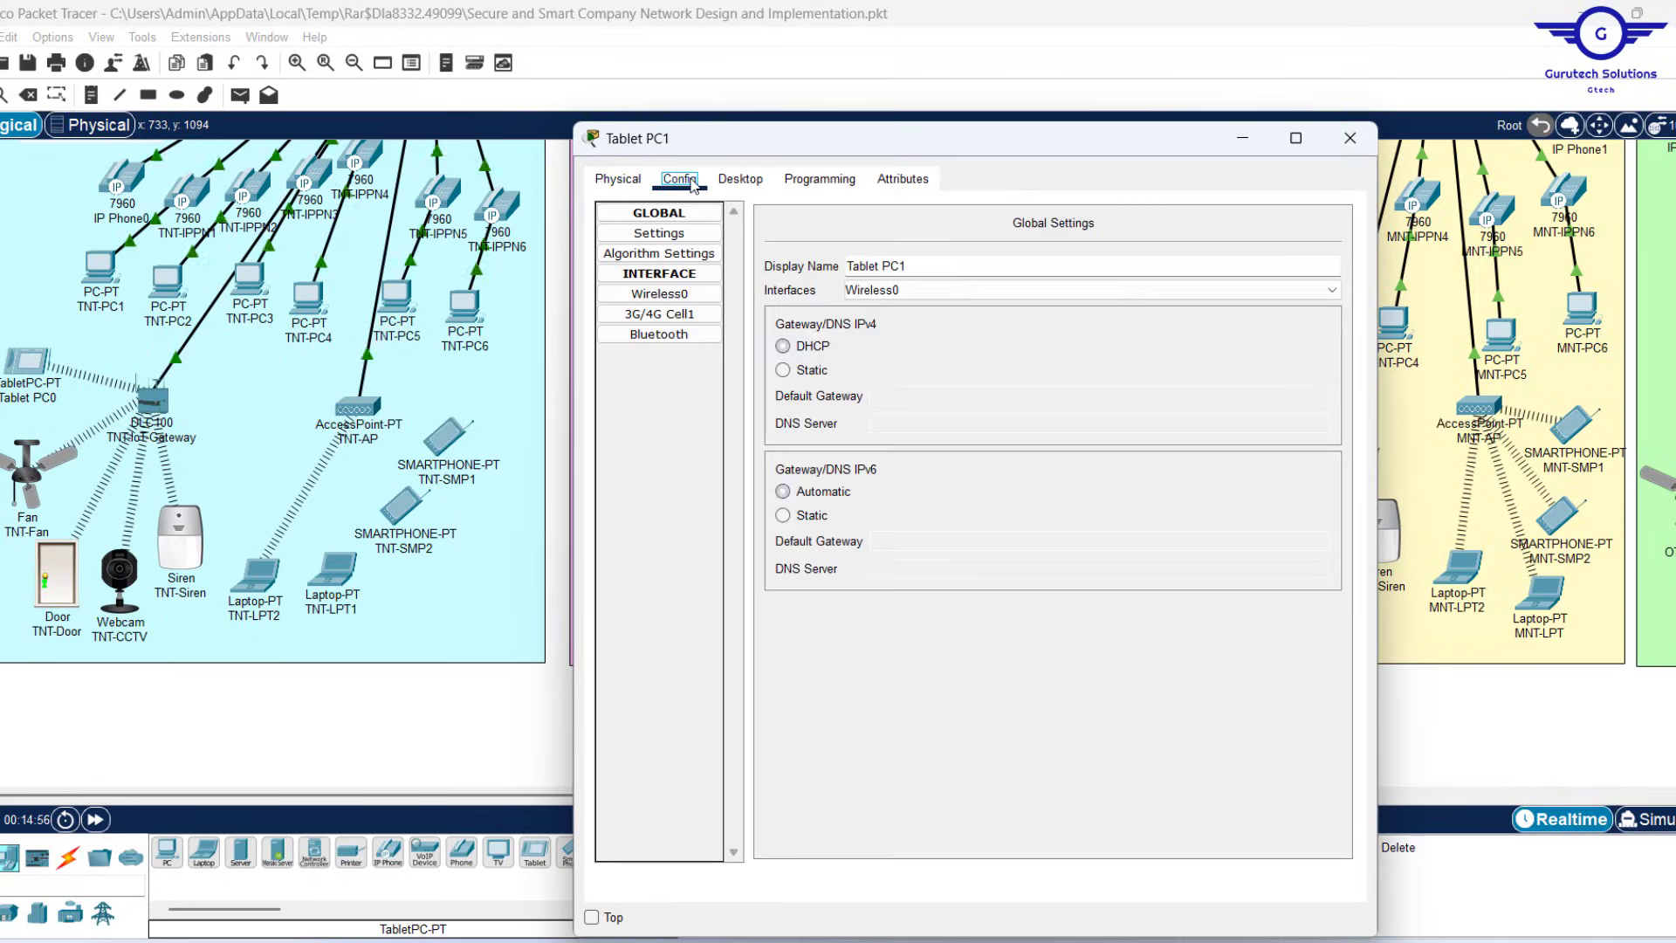
left_click(660, 294)
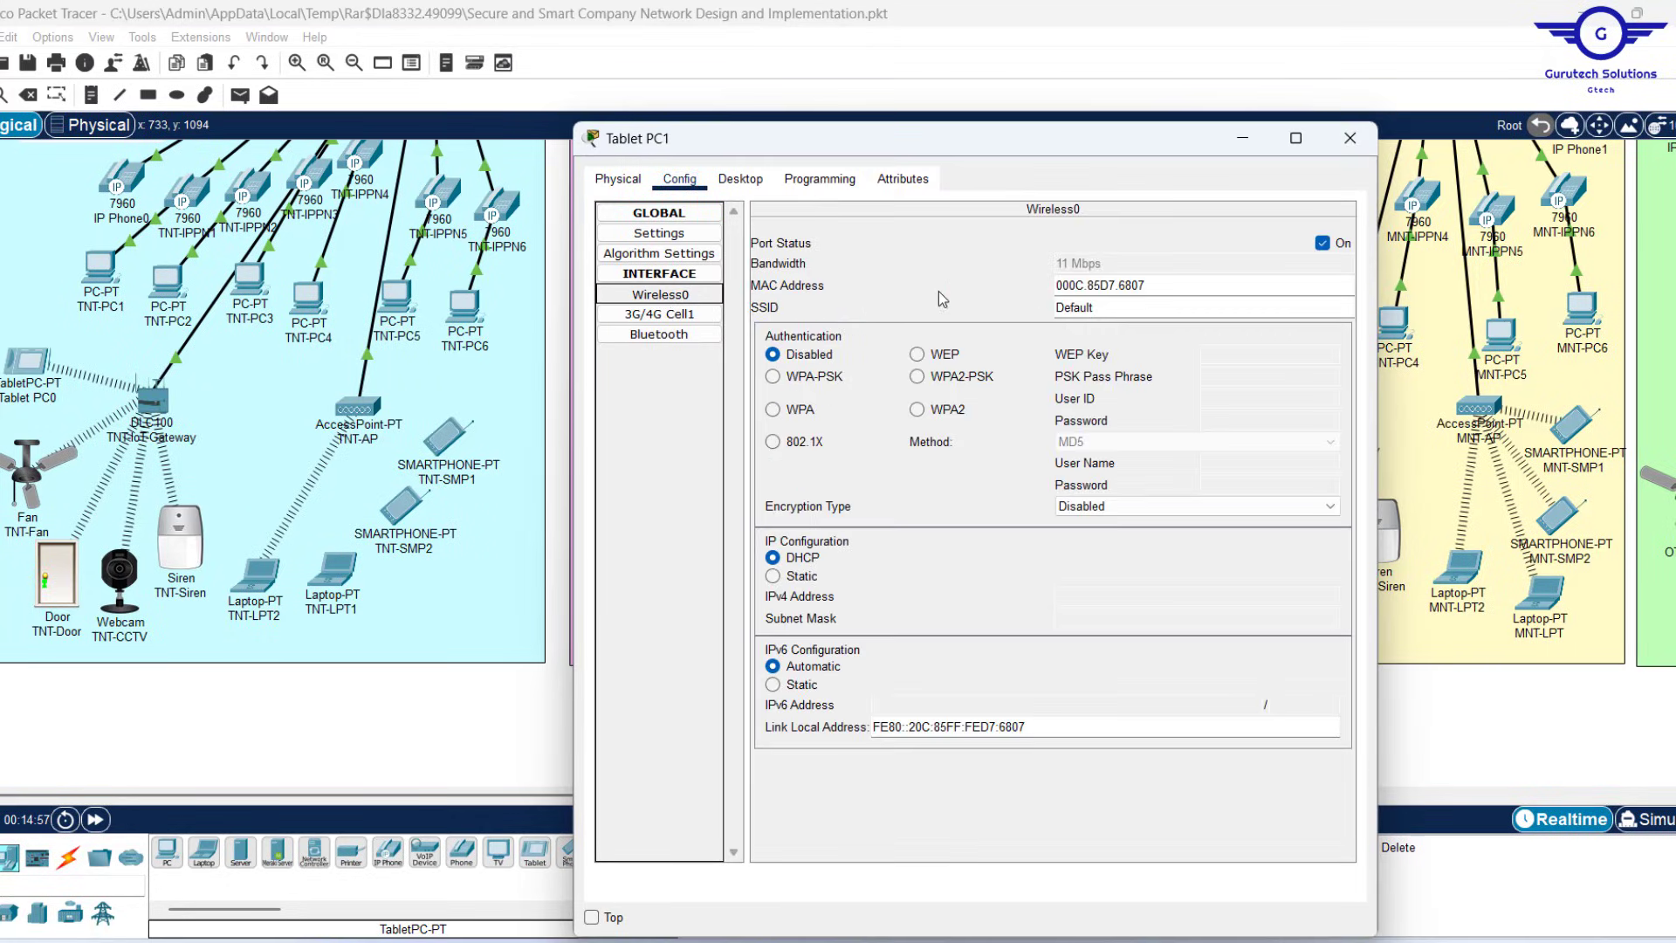
double_click(1122, 307)
key("ctrl+v")
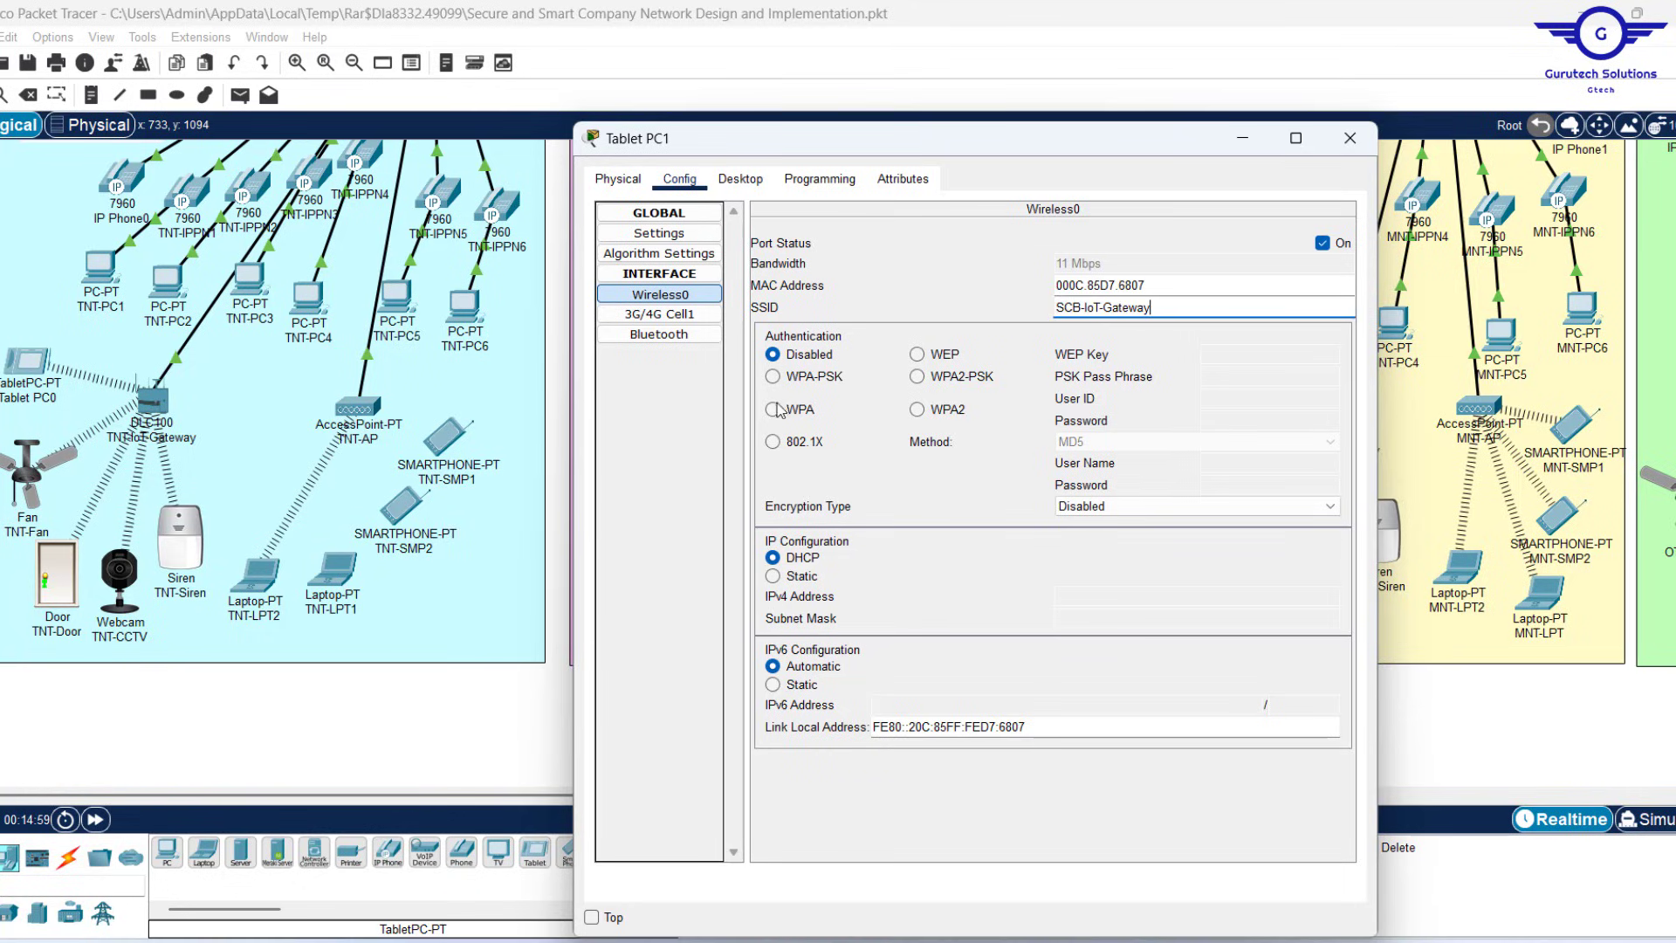
left_click(917, 377)
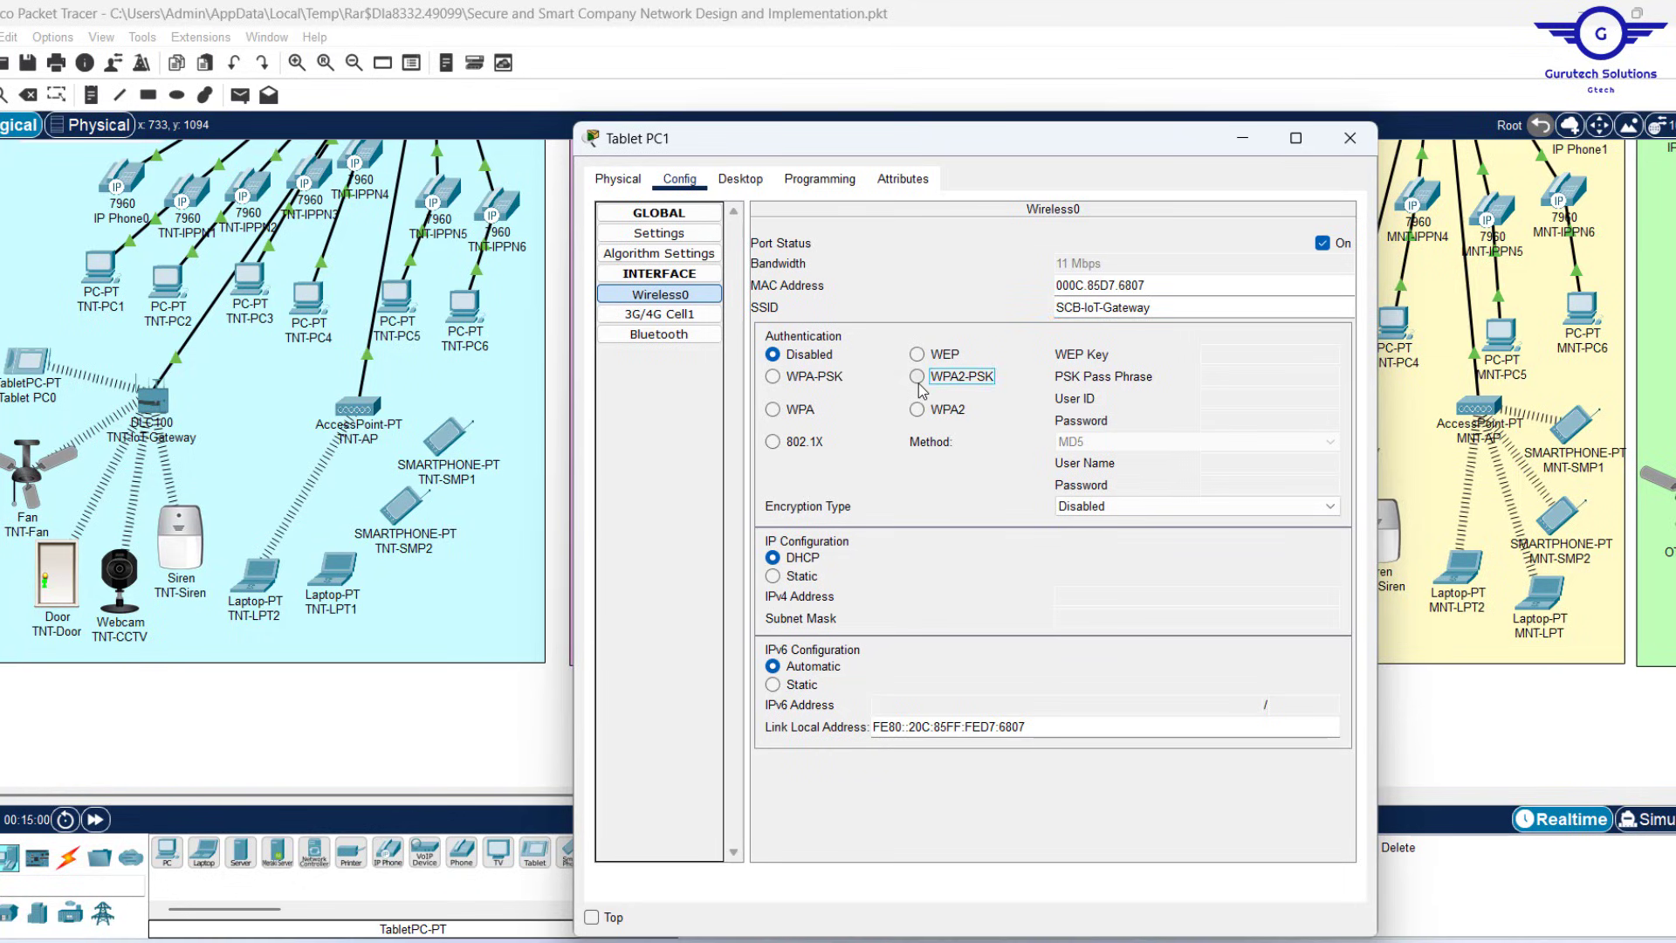
left_click(1209, 376)
key("ctrl+v")
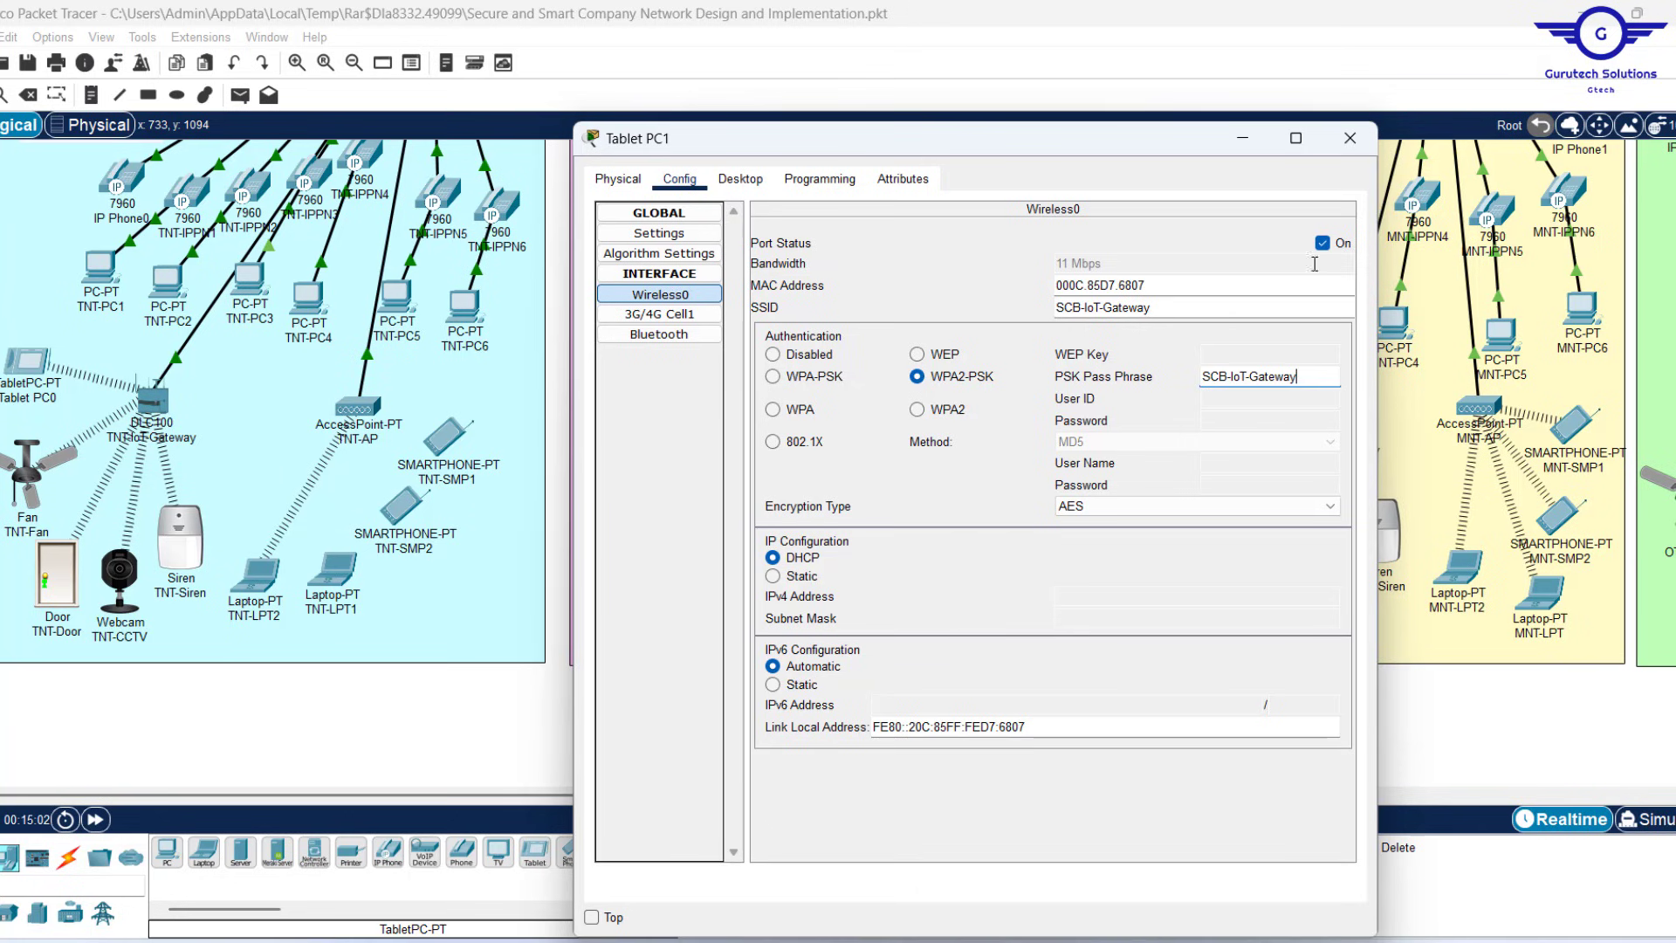
left_click(1350, 138)
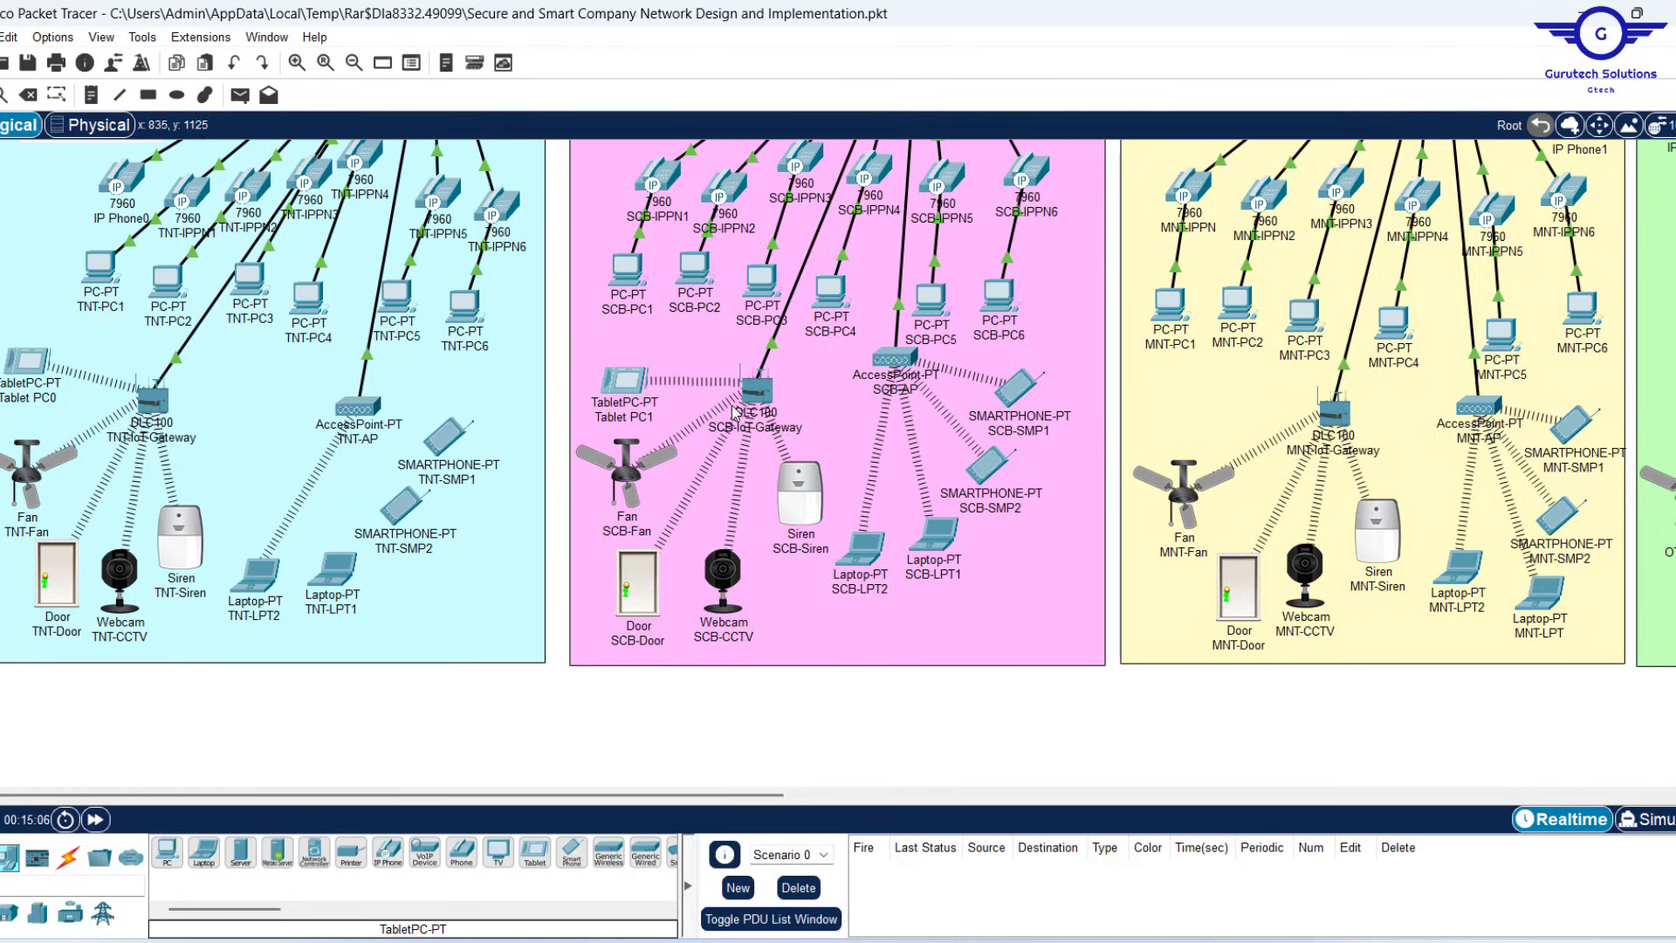
Log in to the IoT Monitor on Tablet PC1 with the prefilled server address 192.168.25.1, and move the window clear of the SCB devices
left_click(624, 379)
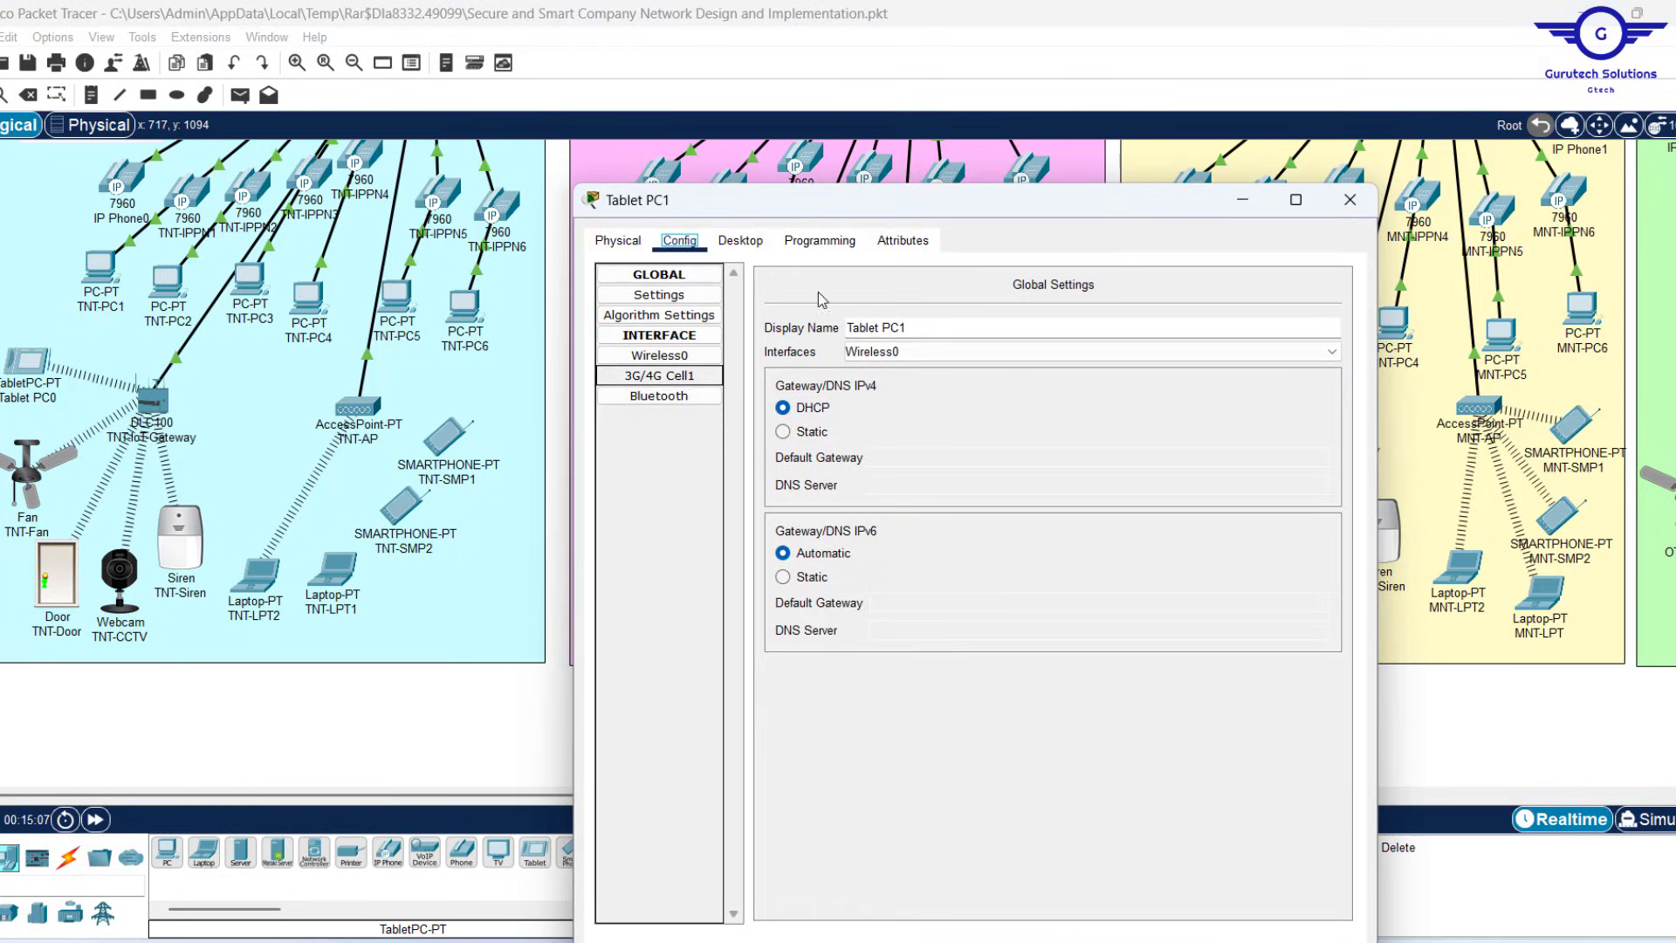
left_click(742, 245)
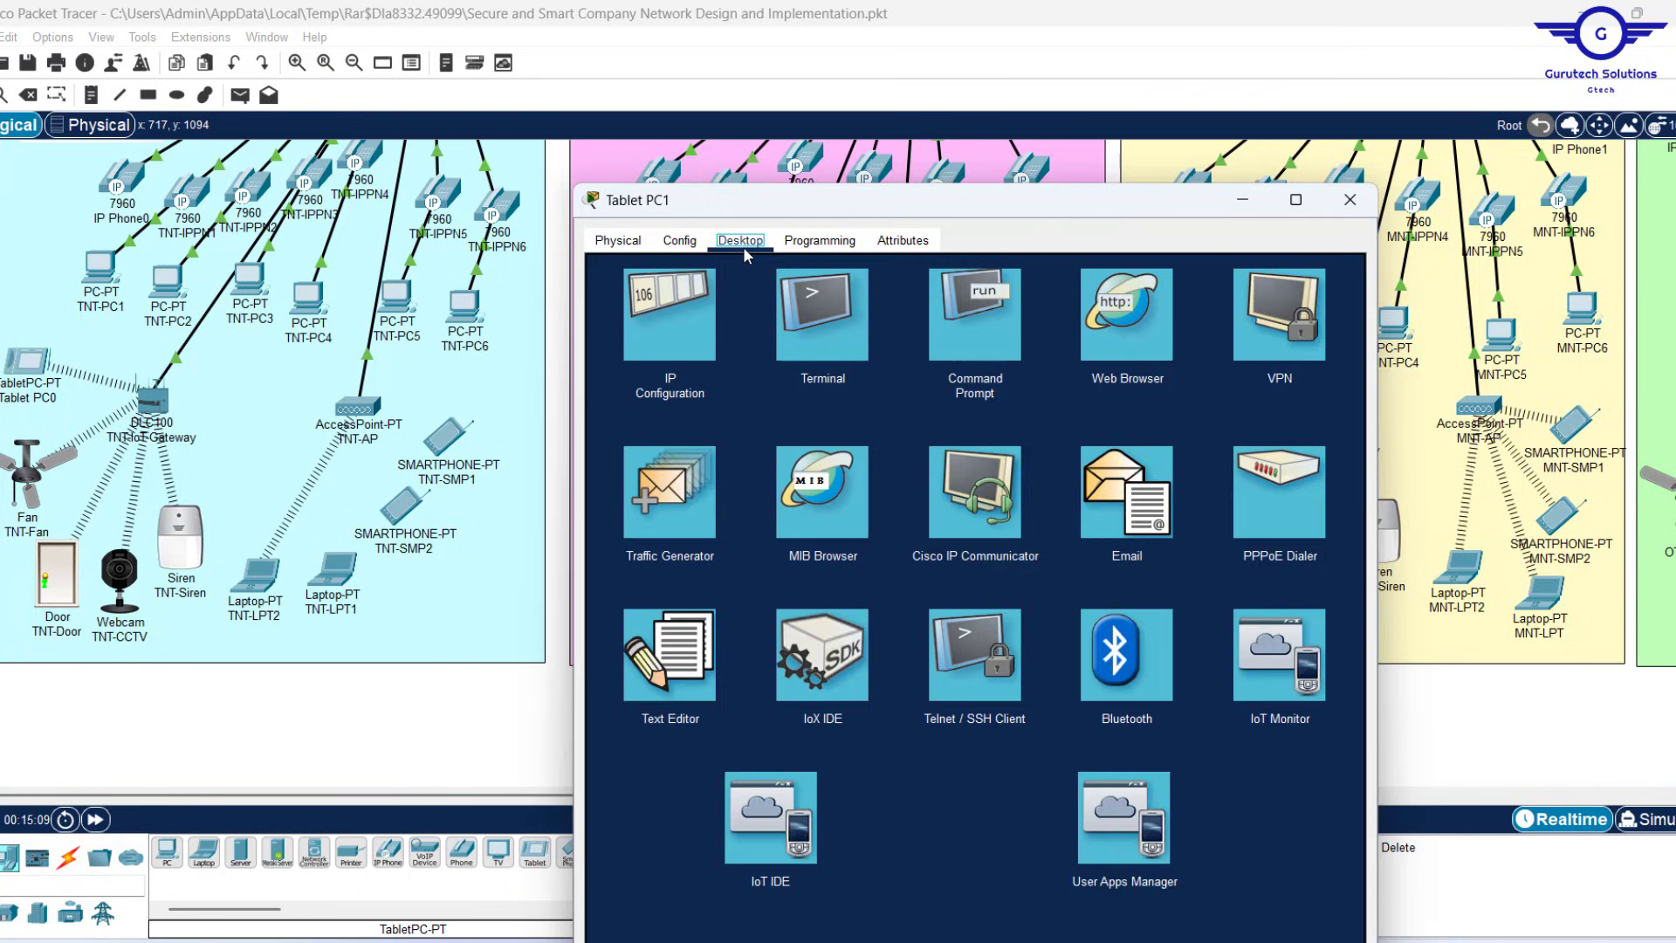
left_click(1286, 657)
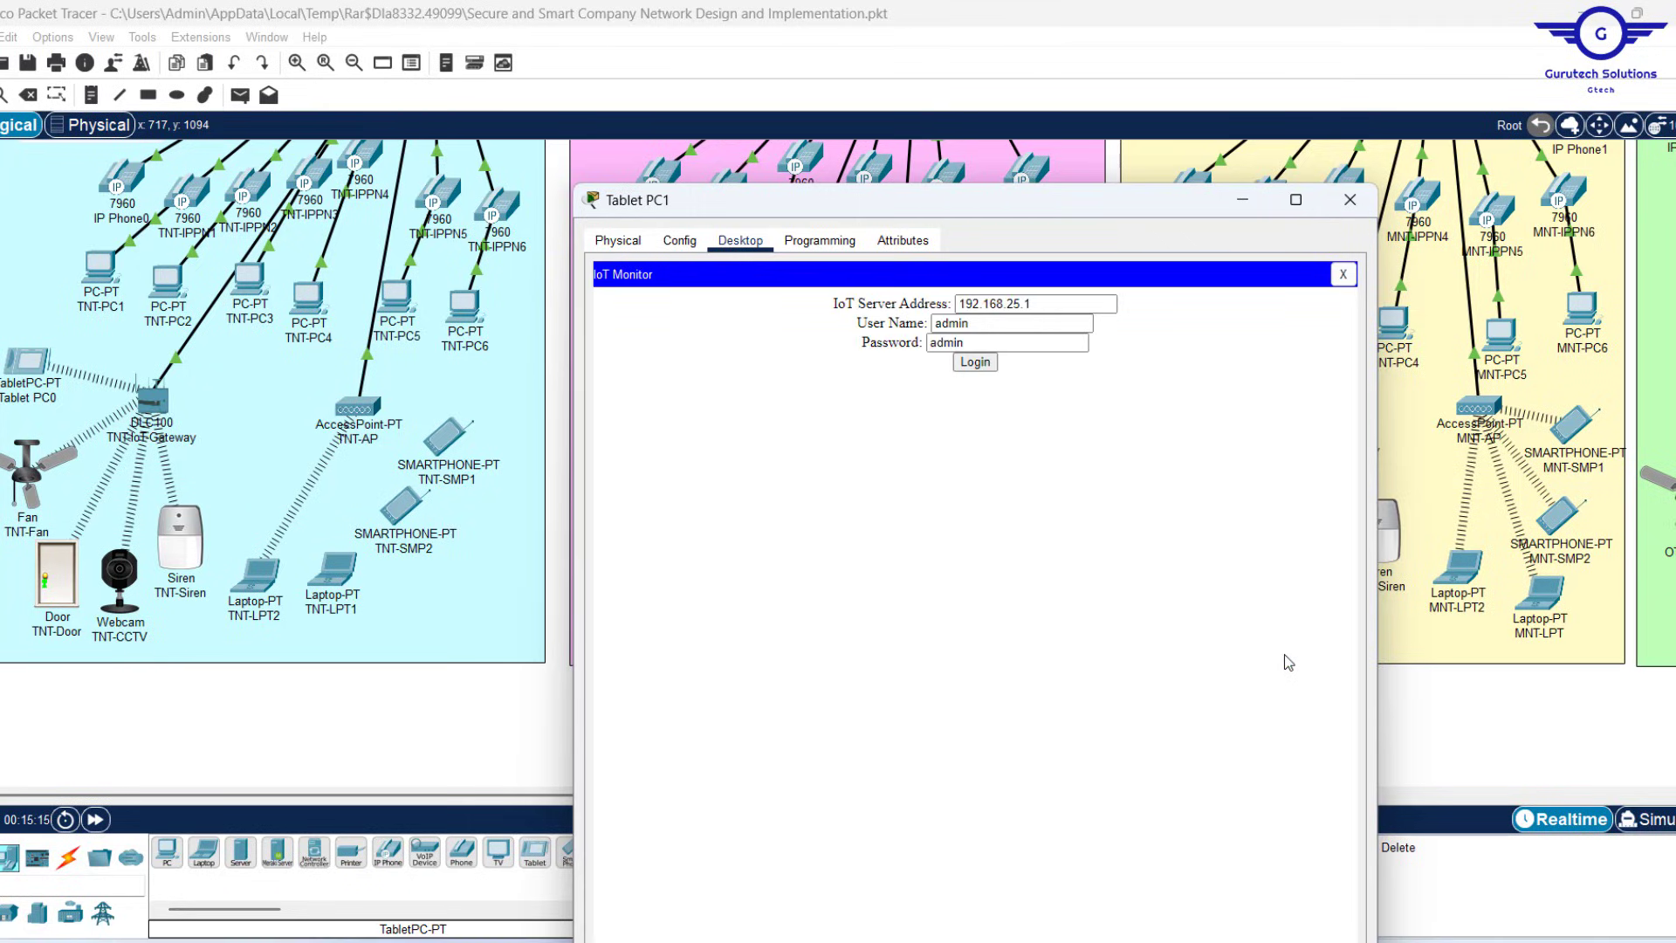
left_click(978, 363)
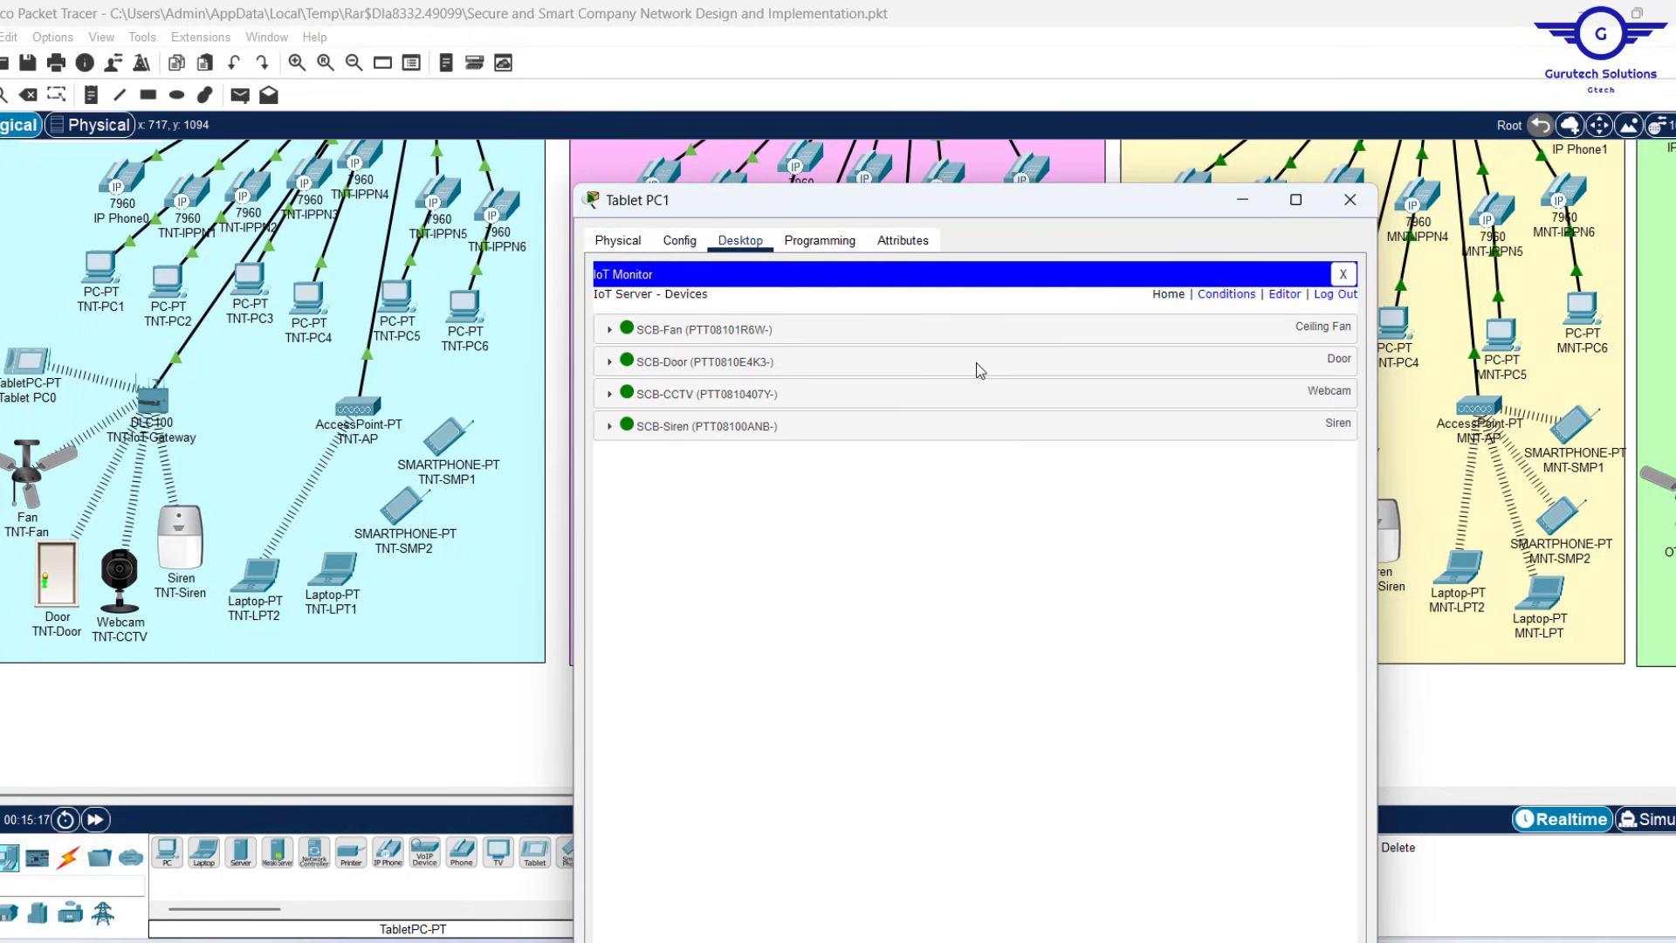
left_click_drag(944, 205, 1257, 225)
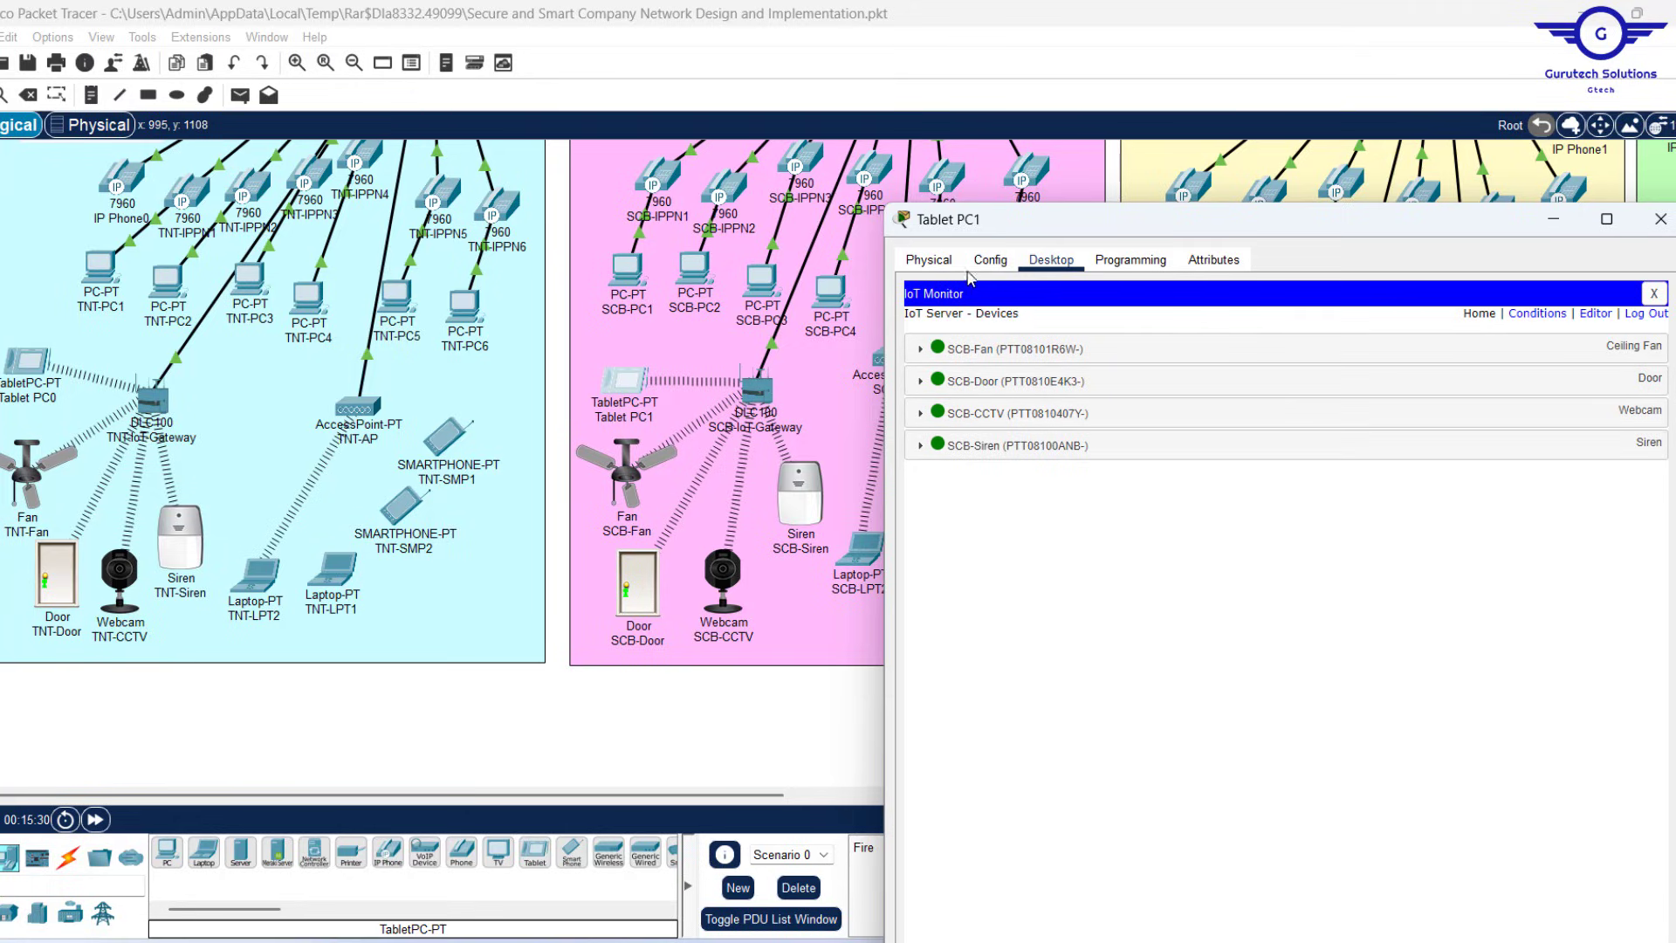
Expand SCB-Siren in the IoT Monitor device list and test it by switching it on and off twice
left_click(1102, 455)
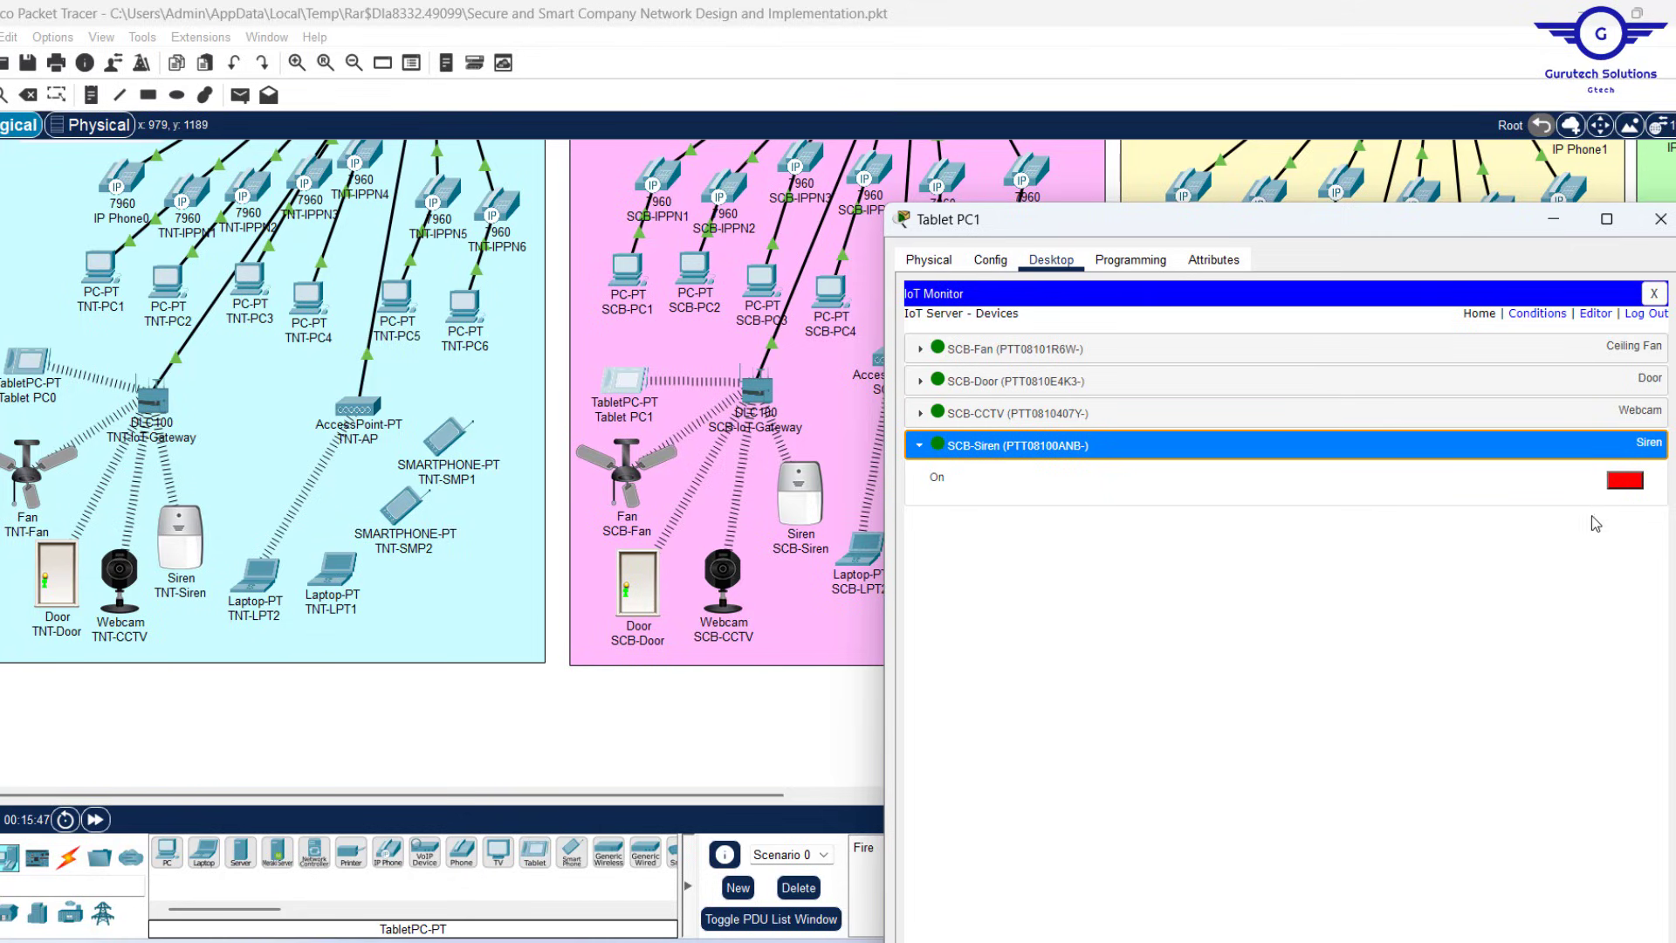
left_click(1625, 481)
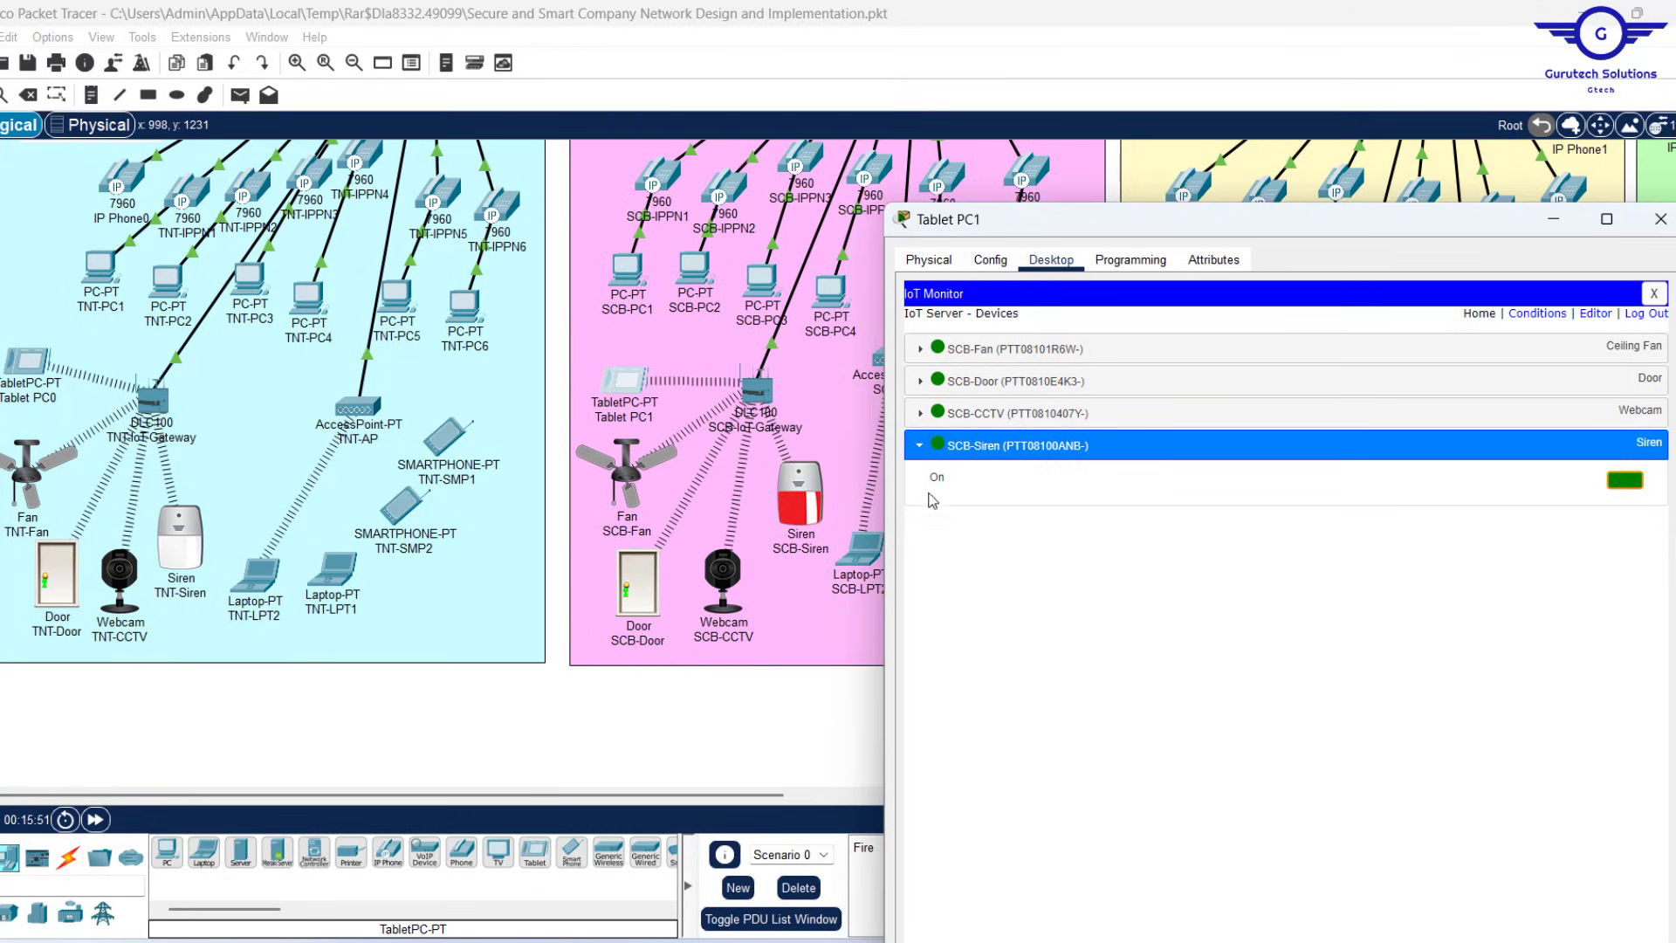
left_click_drag(941, 474, 929, 485)
left_click(1625, 482)
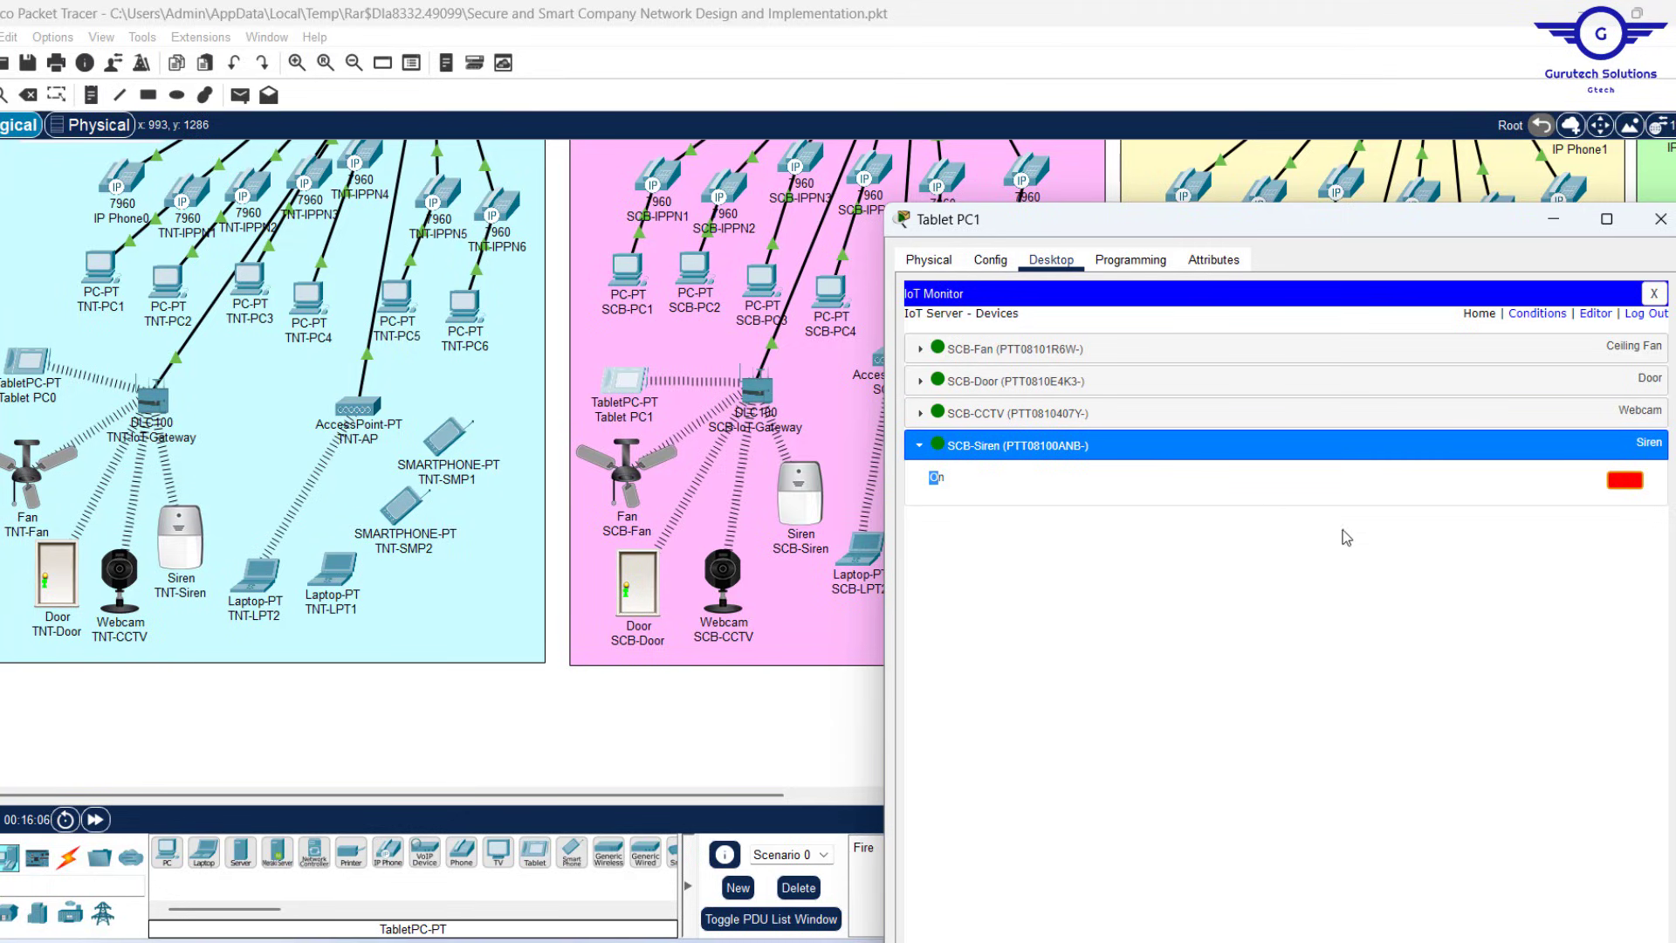
left_click(1624, 484)
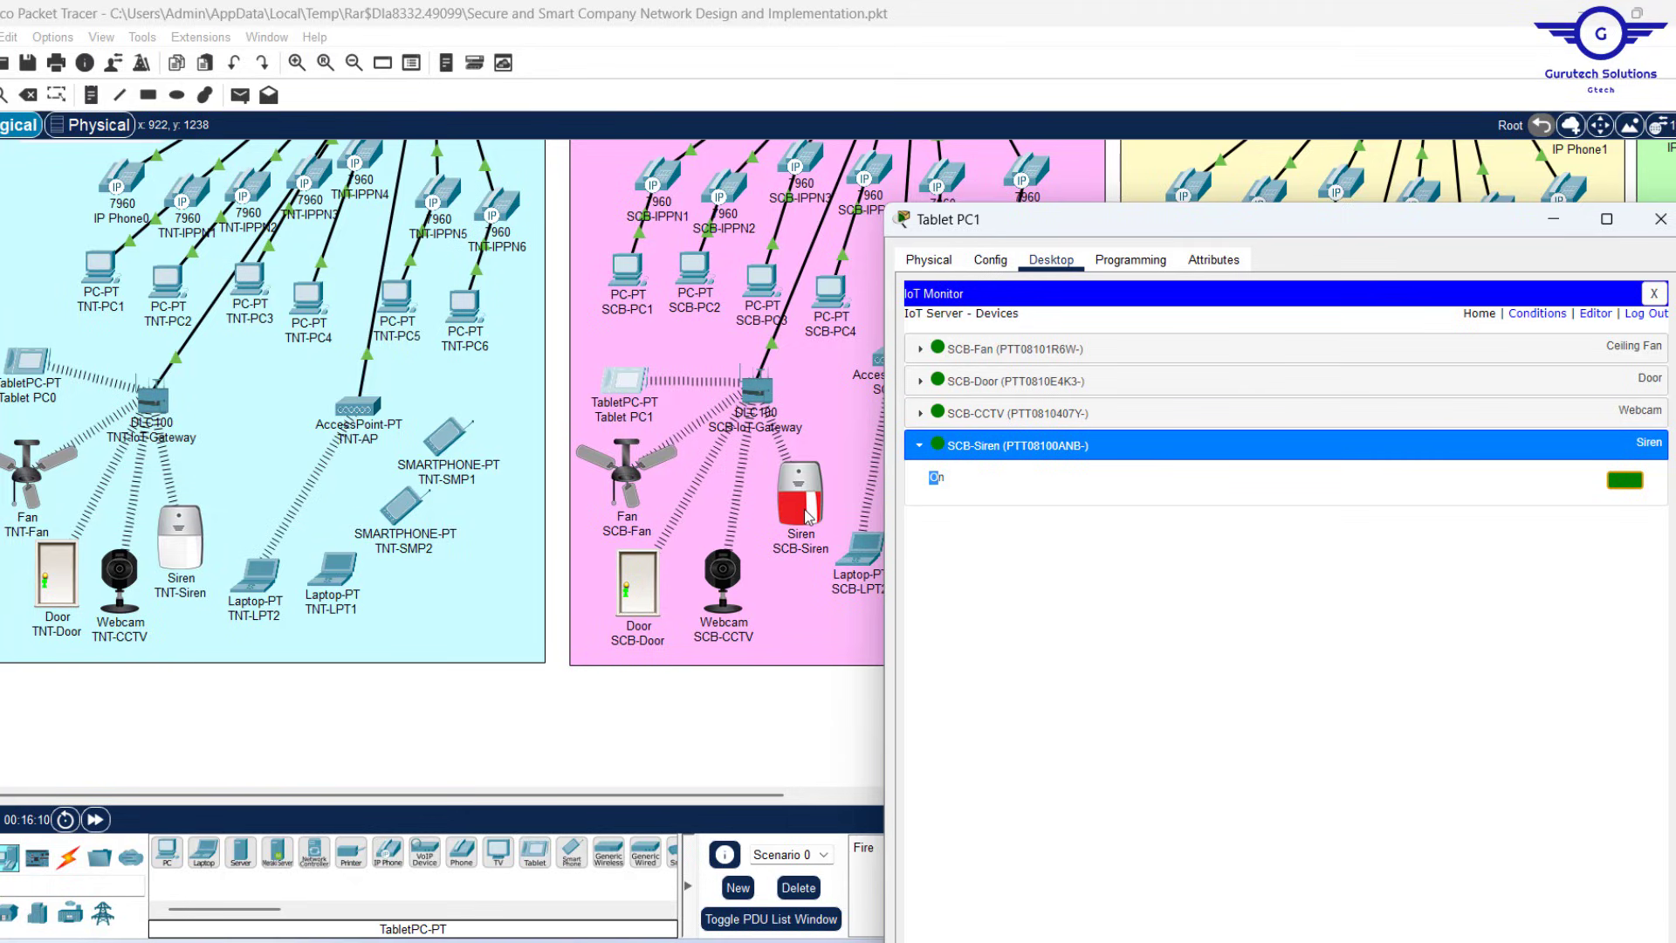
left_click(1626, 481)
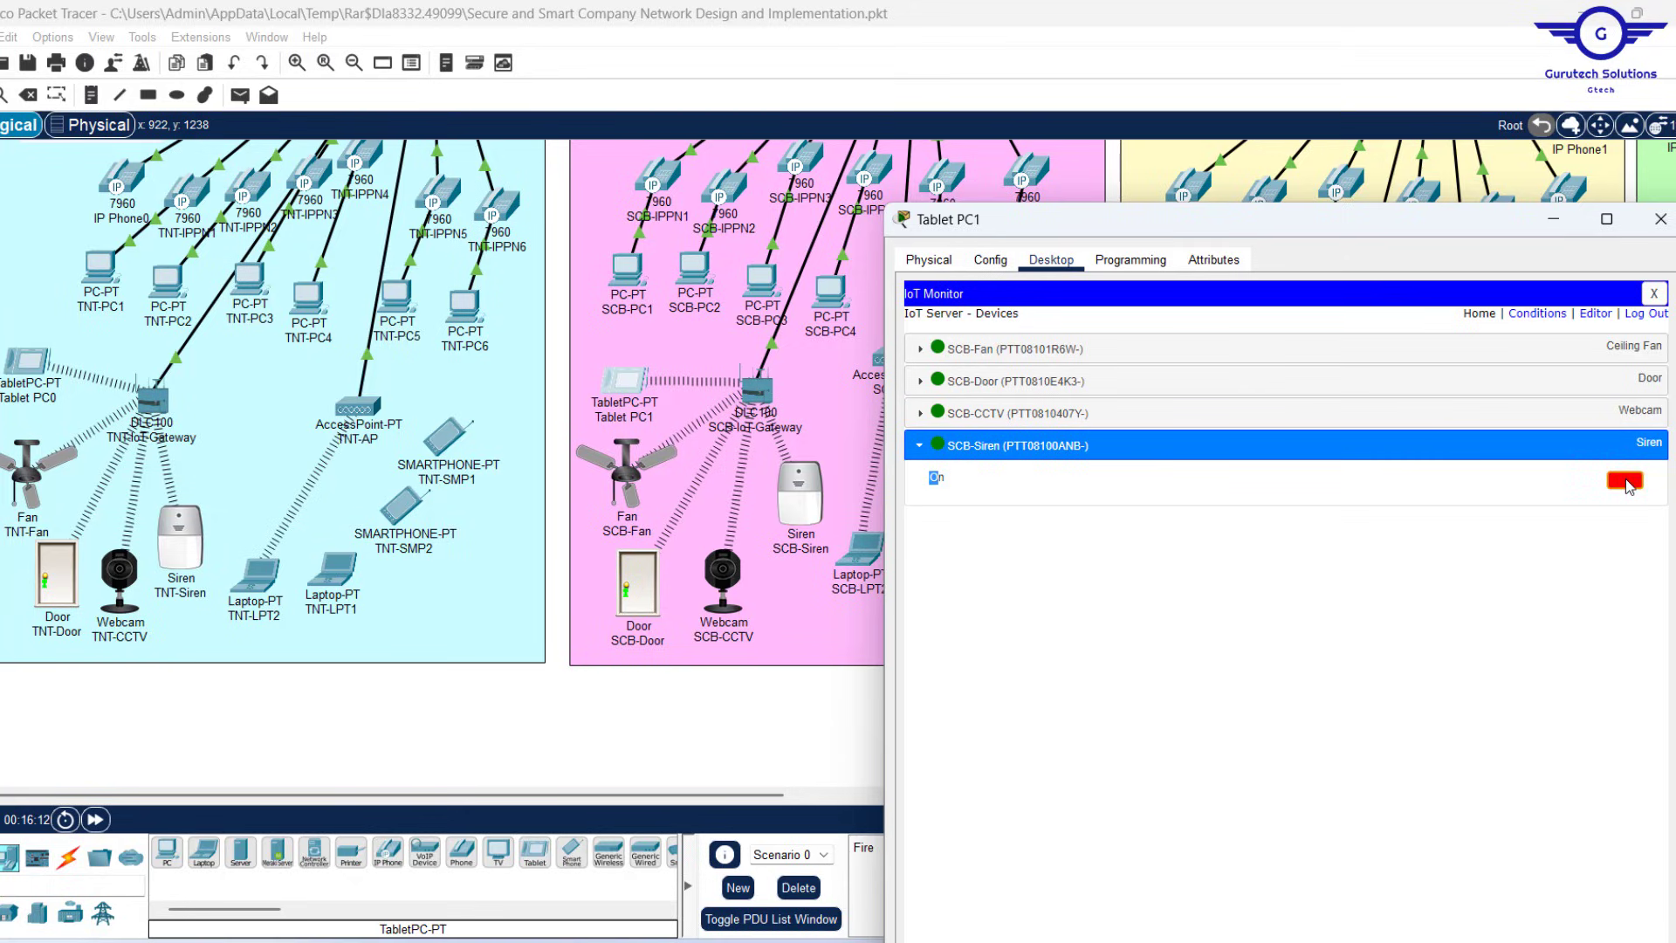
Expand SCB-CCTV in the IoT Monitor and switch on both the webcam and SCB-Siren
left_click(920, 418)
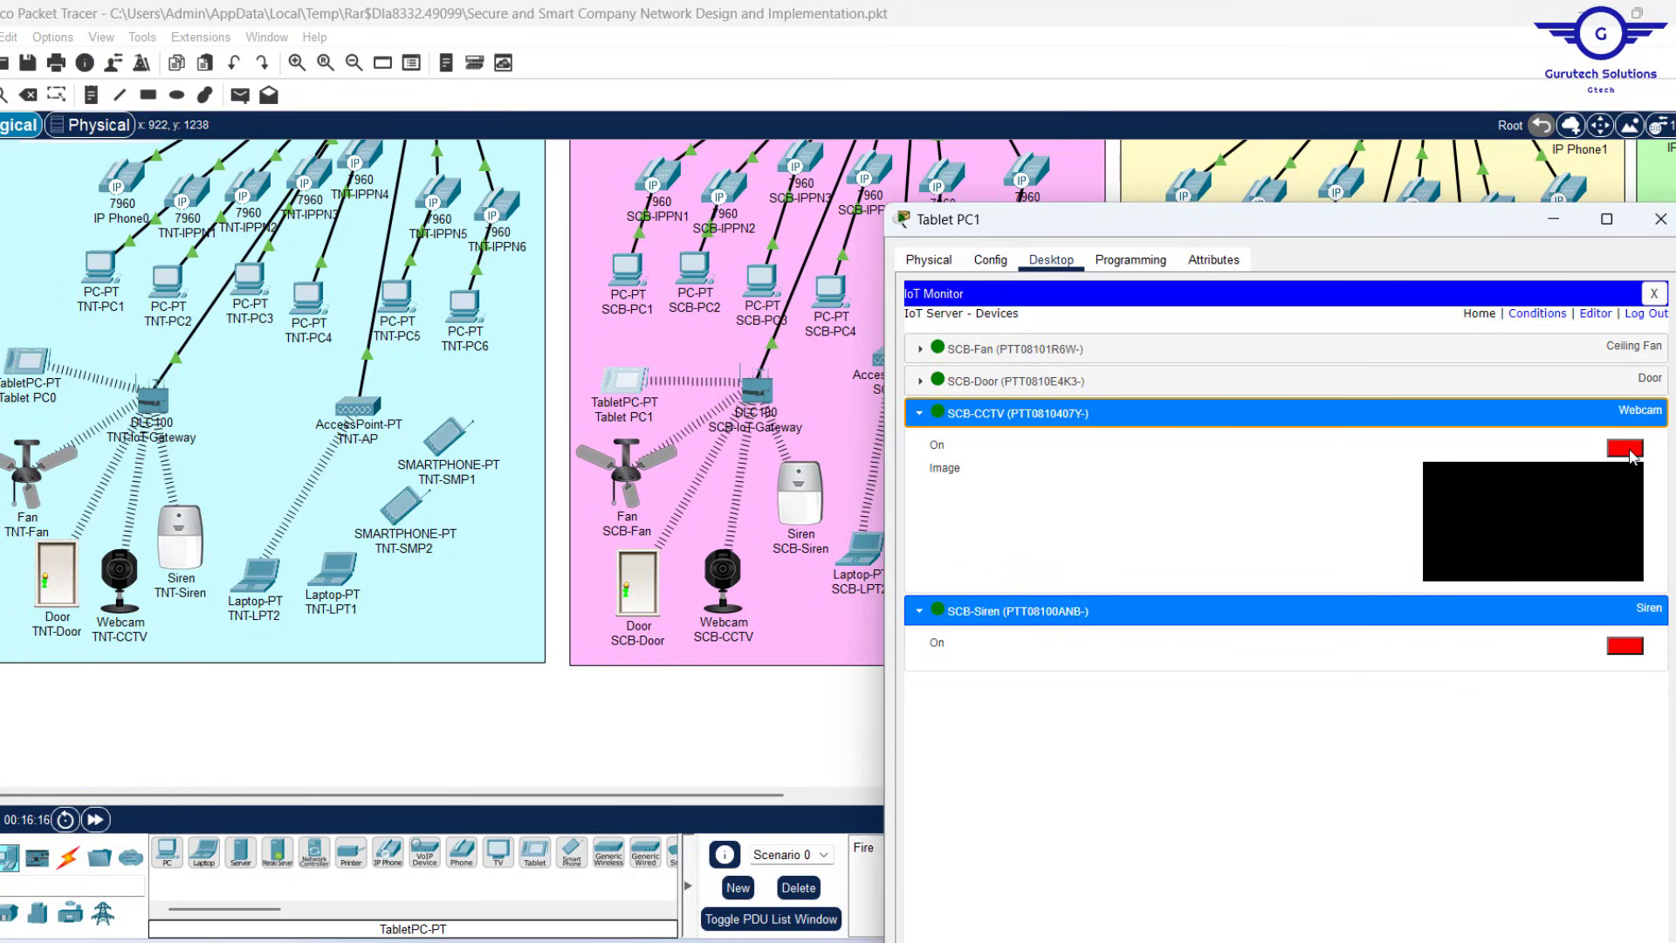
left_click(1626, 448)
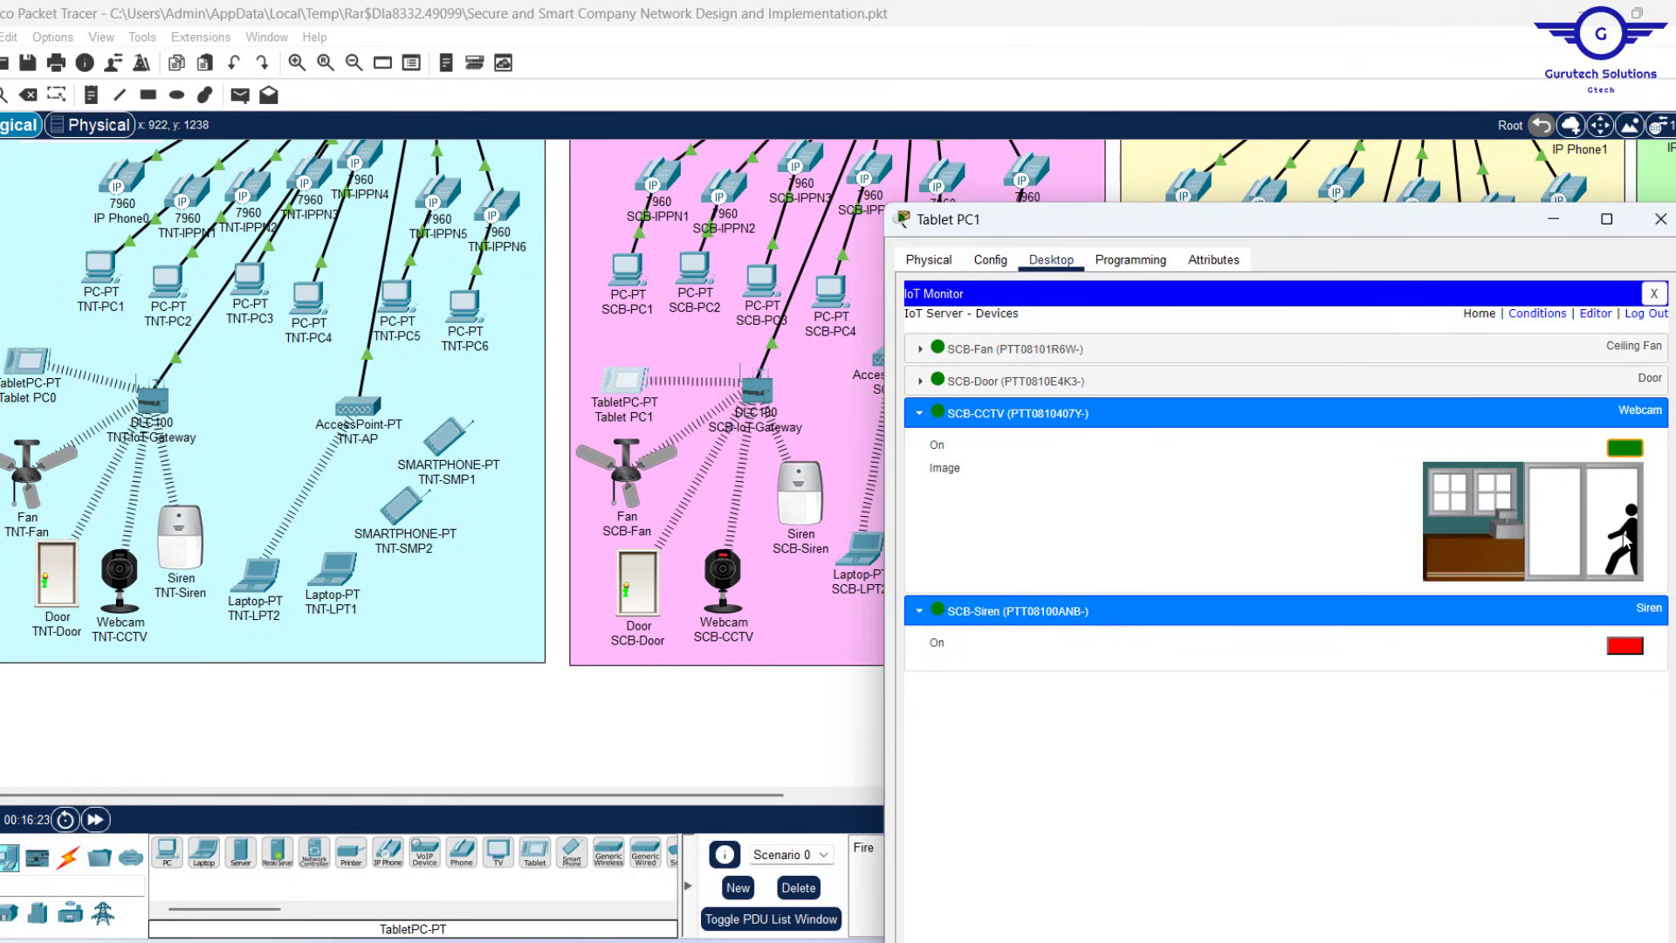
left_click(1628, 646)
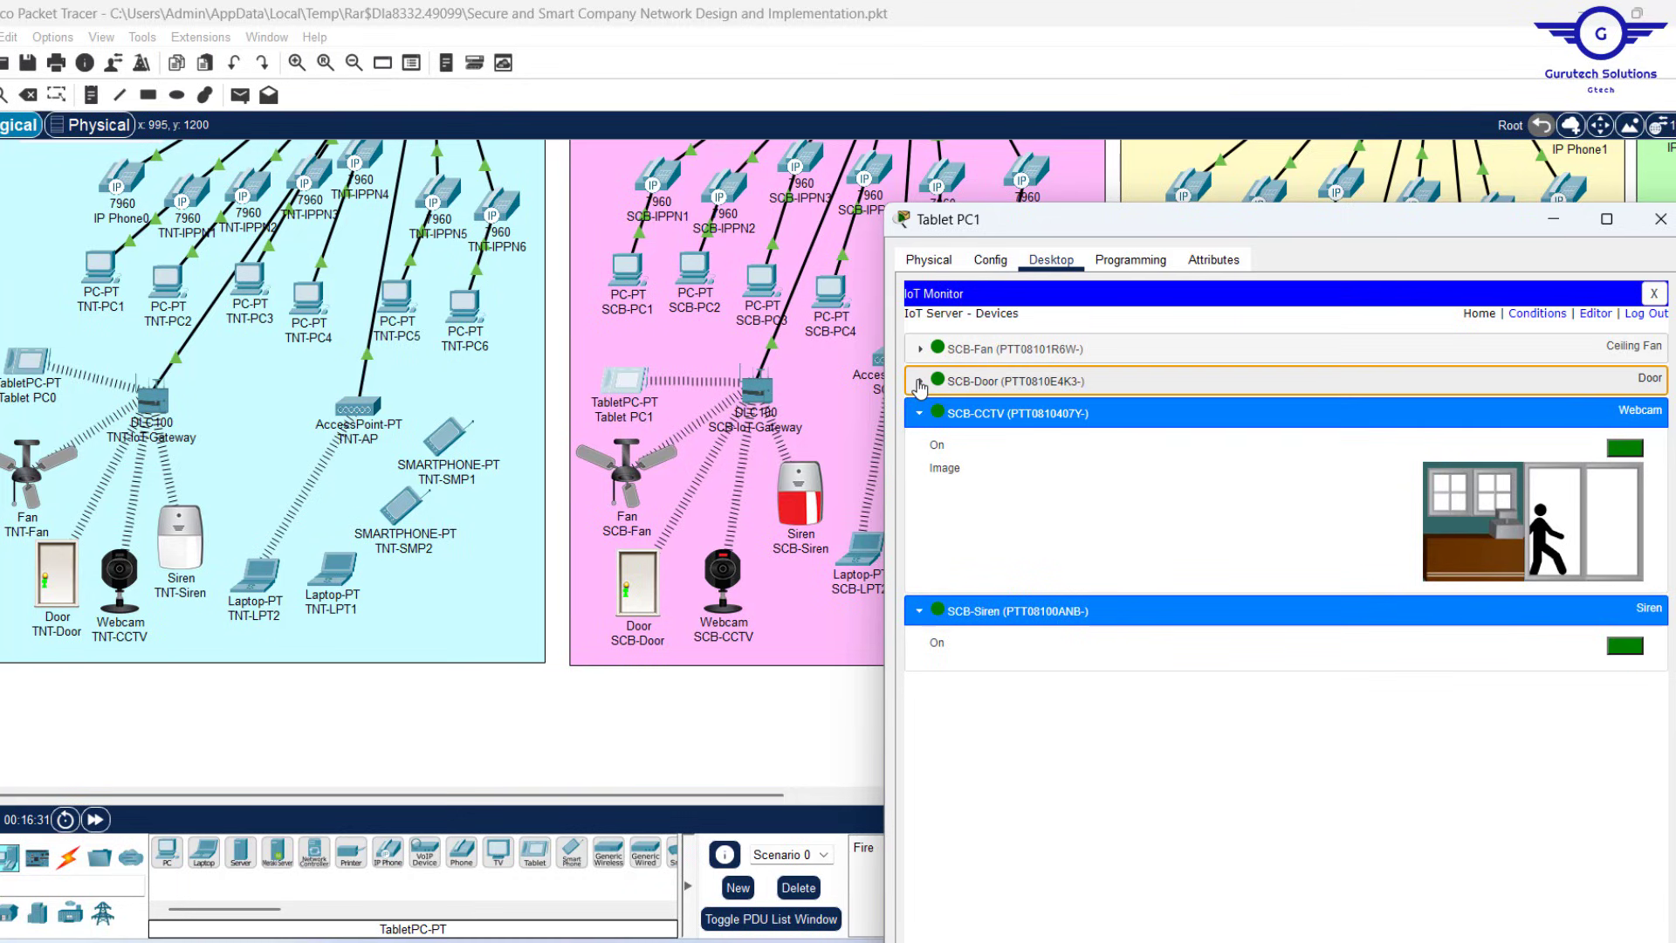
Lock SCB-Door through the IoT Monitor, and test SCB-Fan at Low, High and Off
left_click(920, 385)
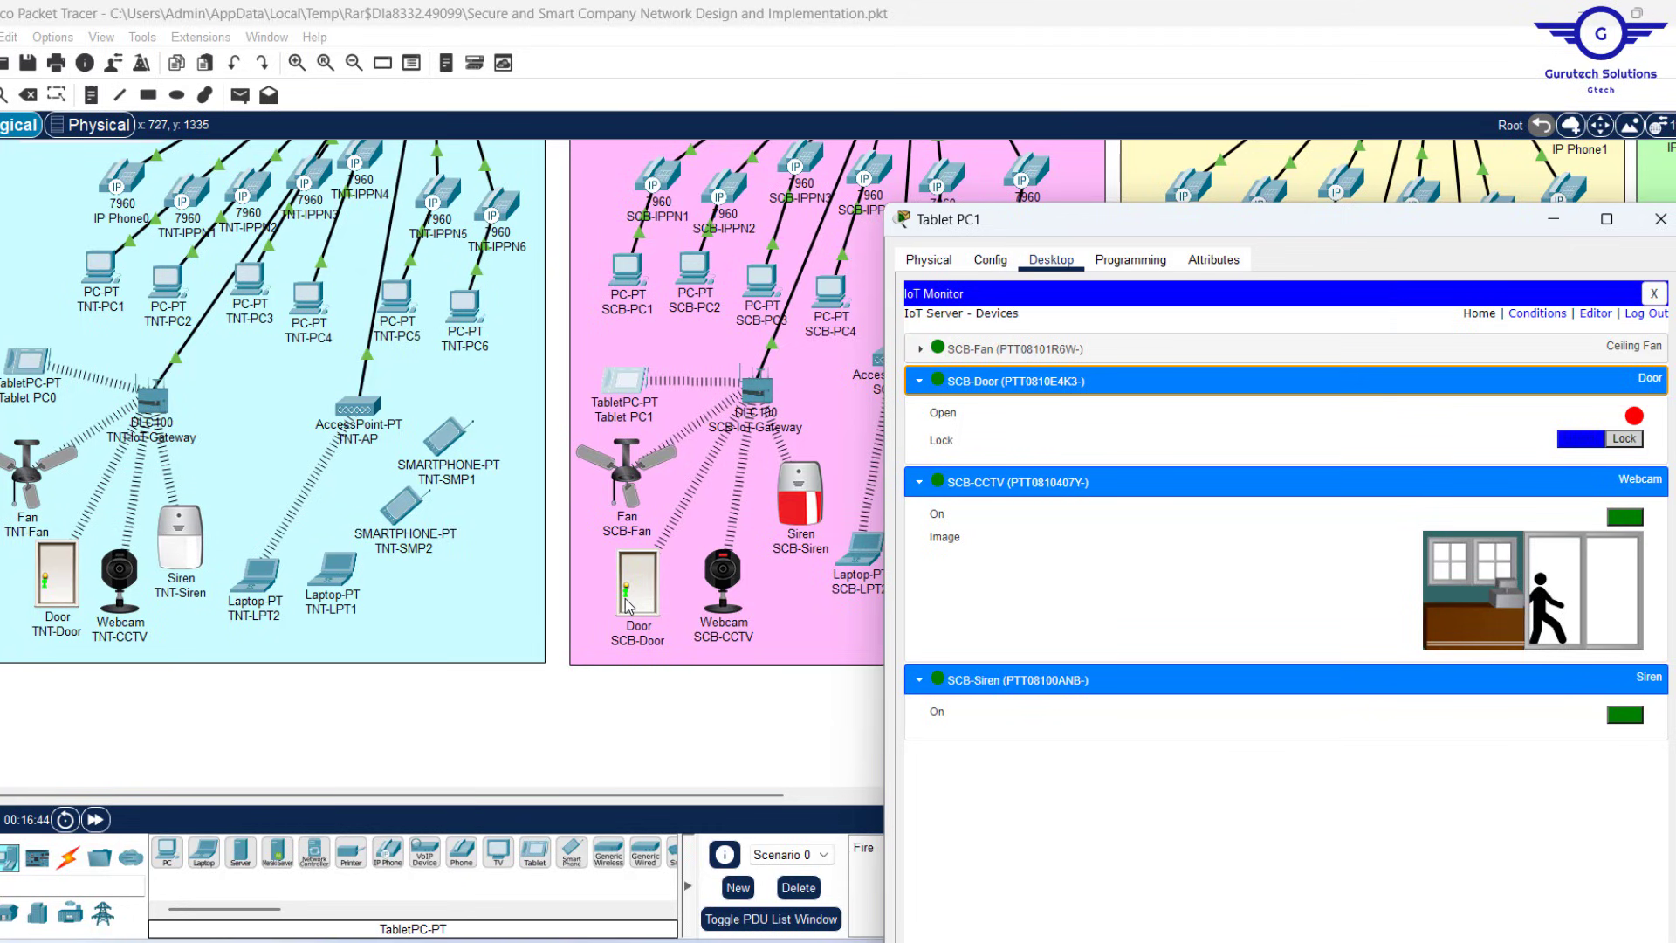
left_click(1624, 440)
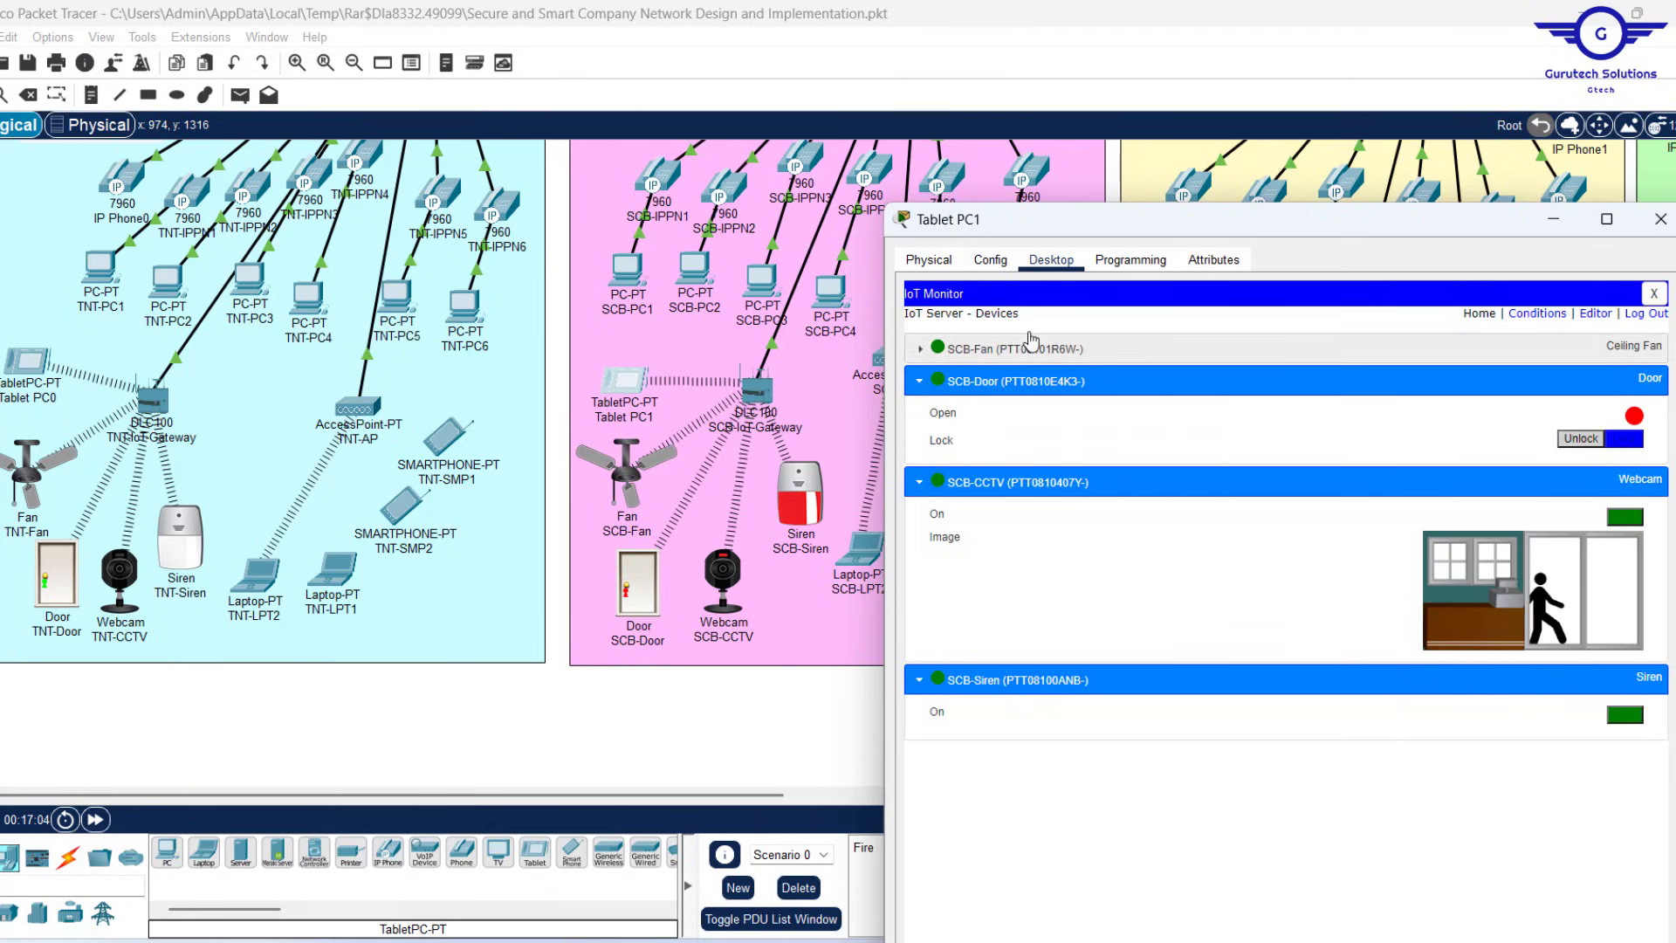
left_click(922, 350)
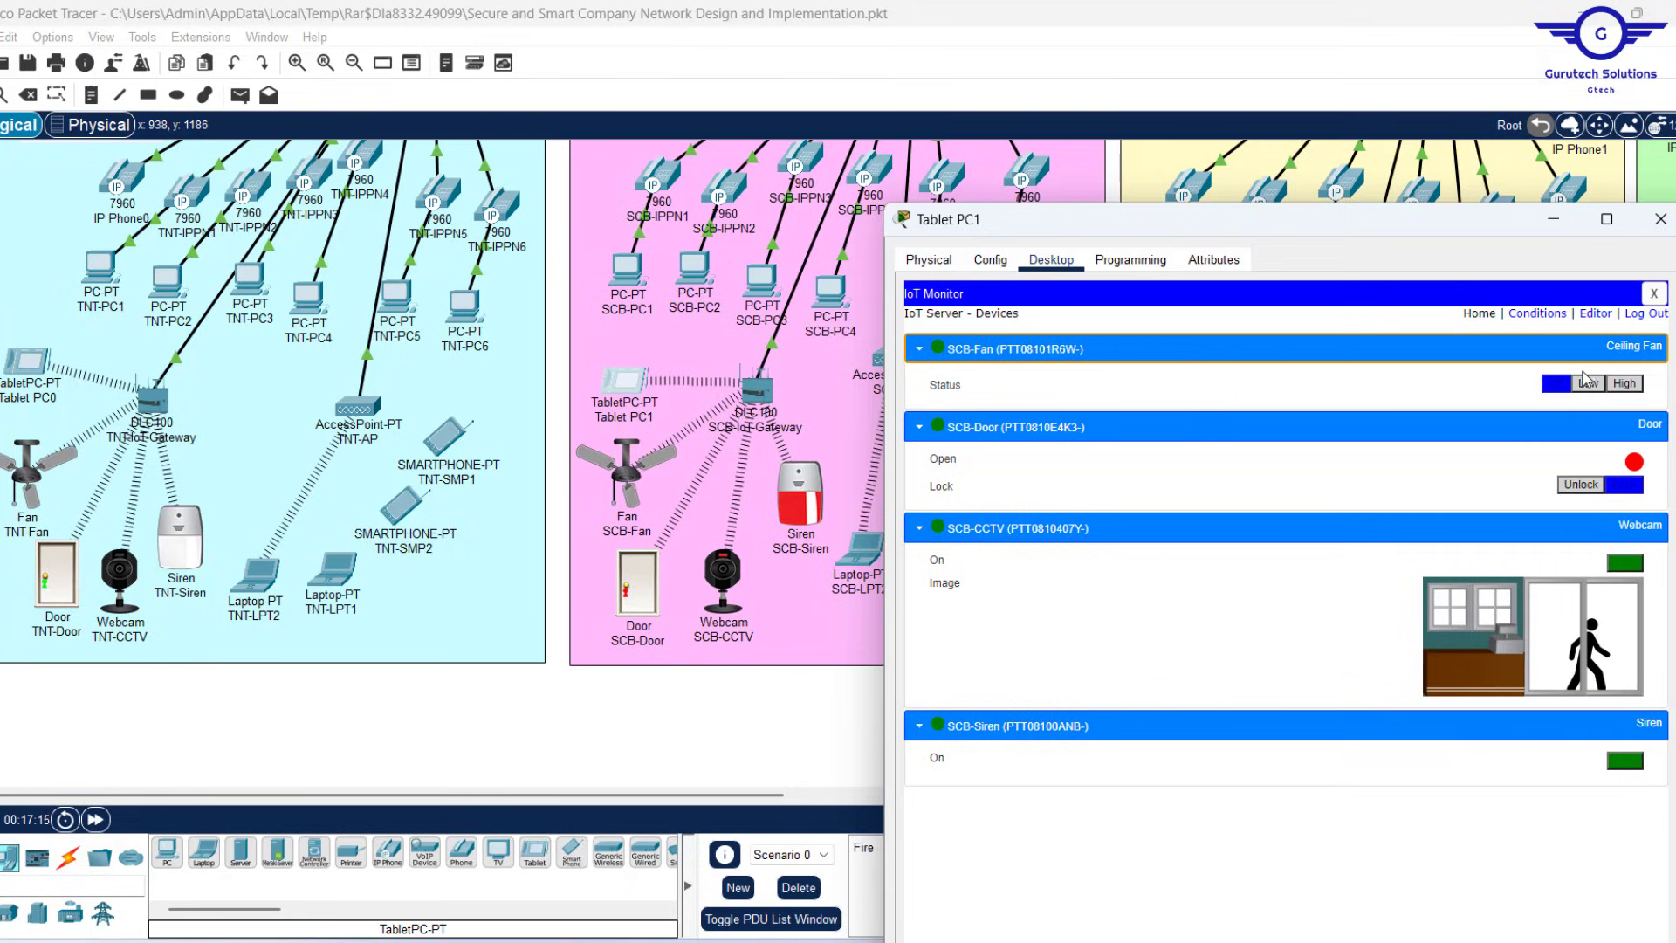
left_click(1589, 385)
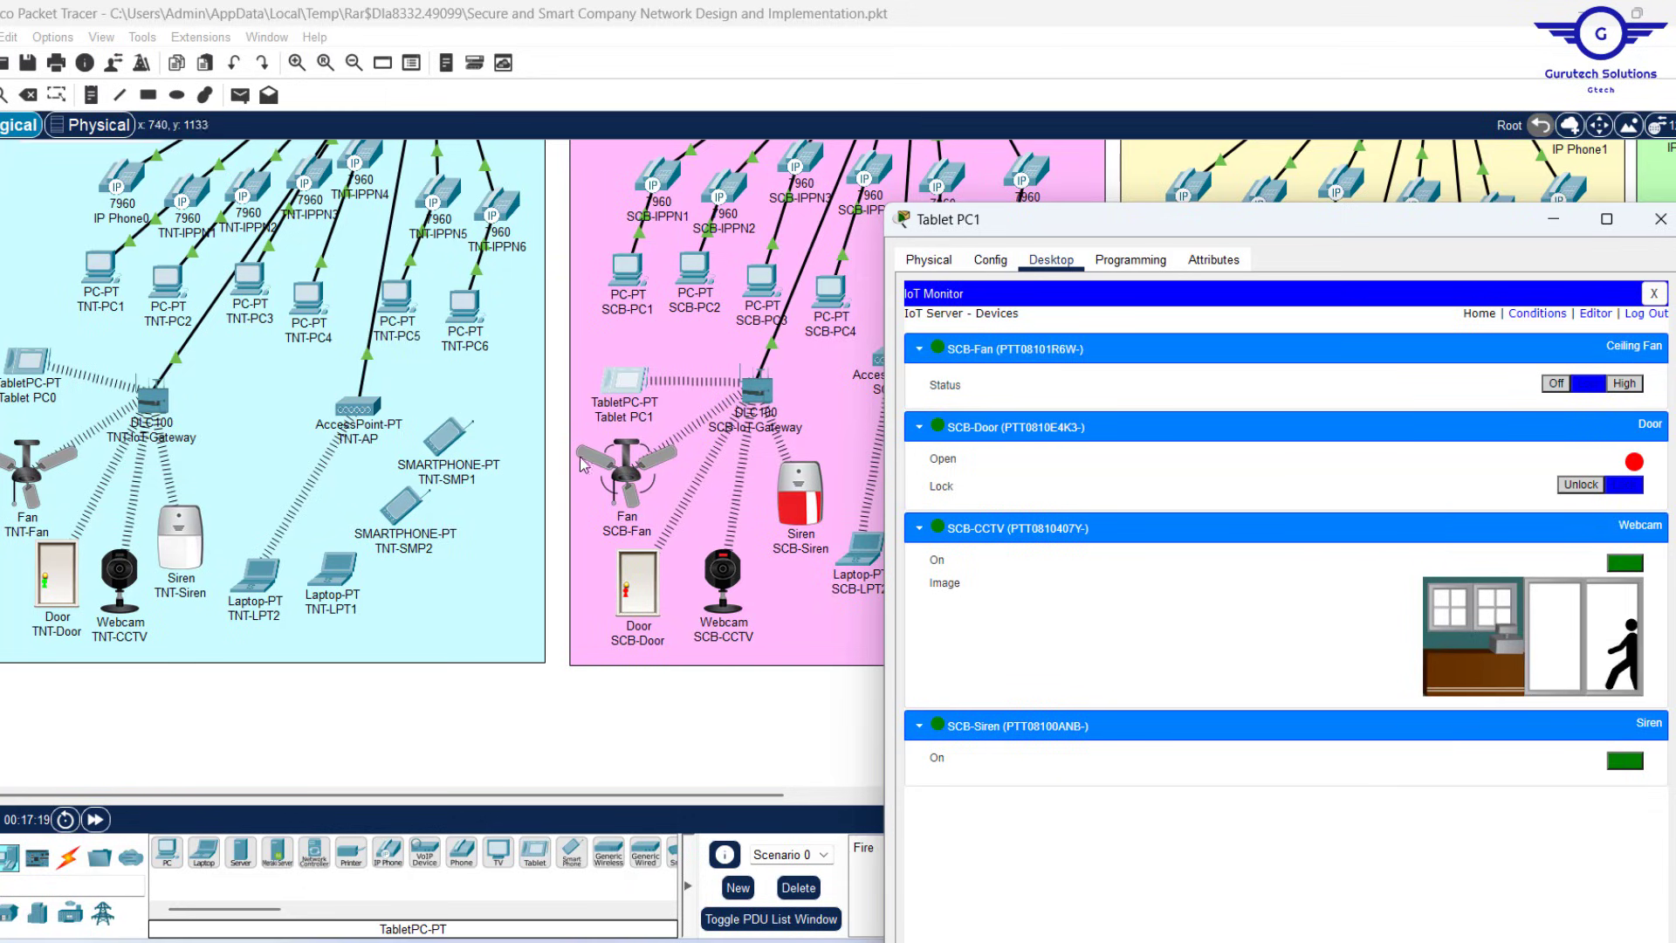
left_click(1631, 385)
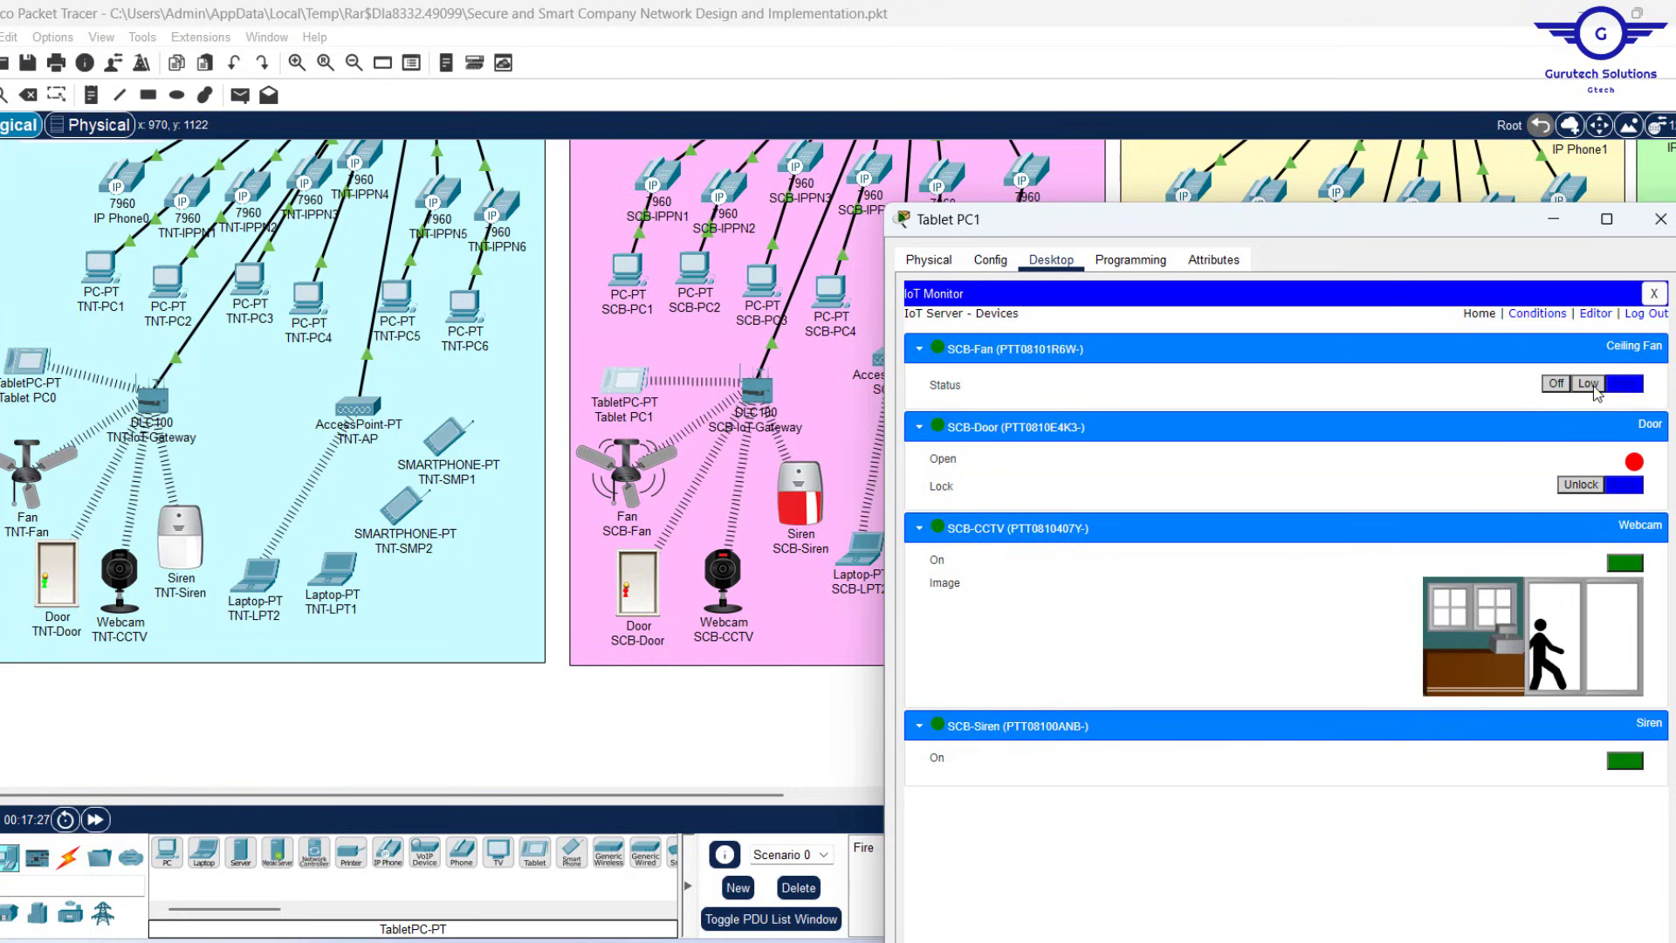
left_click(1557, 385)
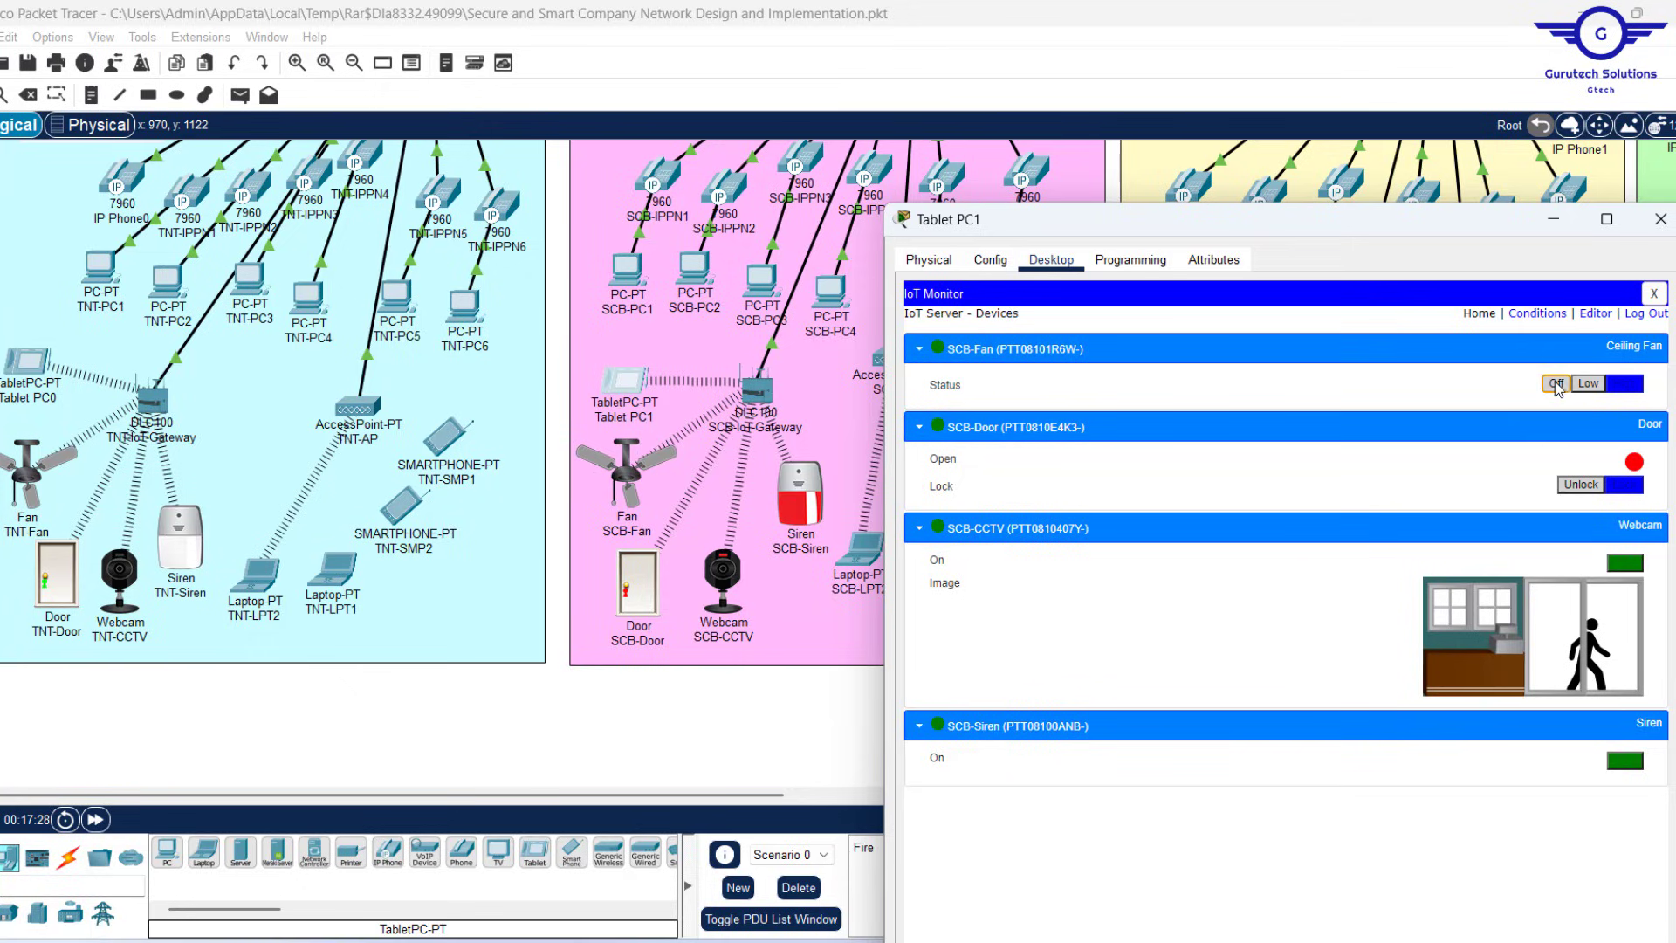
Return the SCB devices to idle by unlocking SCB-Door and switching off SCB-CCTV and SCB-Siren, and close Tablet PC1
left_click(1591, 486)
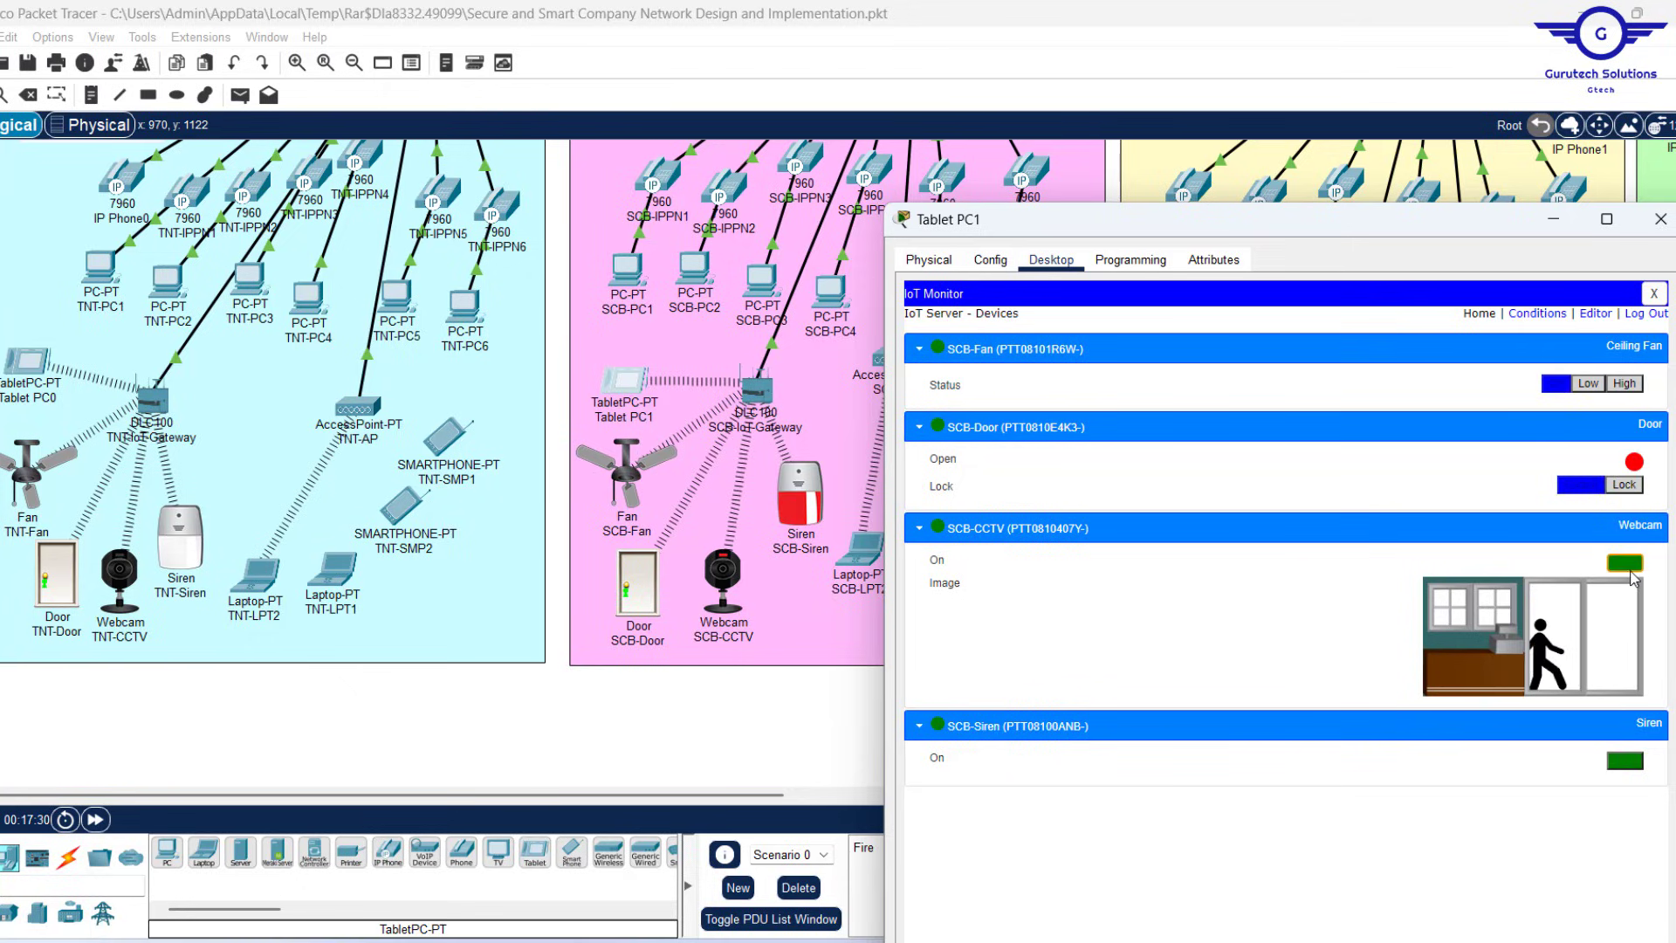
left_click(1629, 566)
left_click(1629, 763)
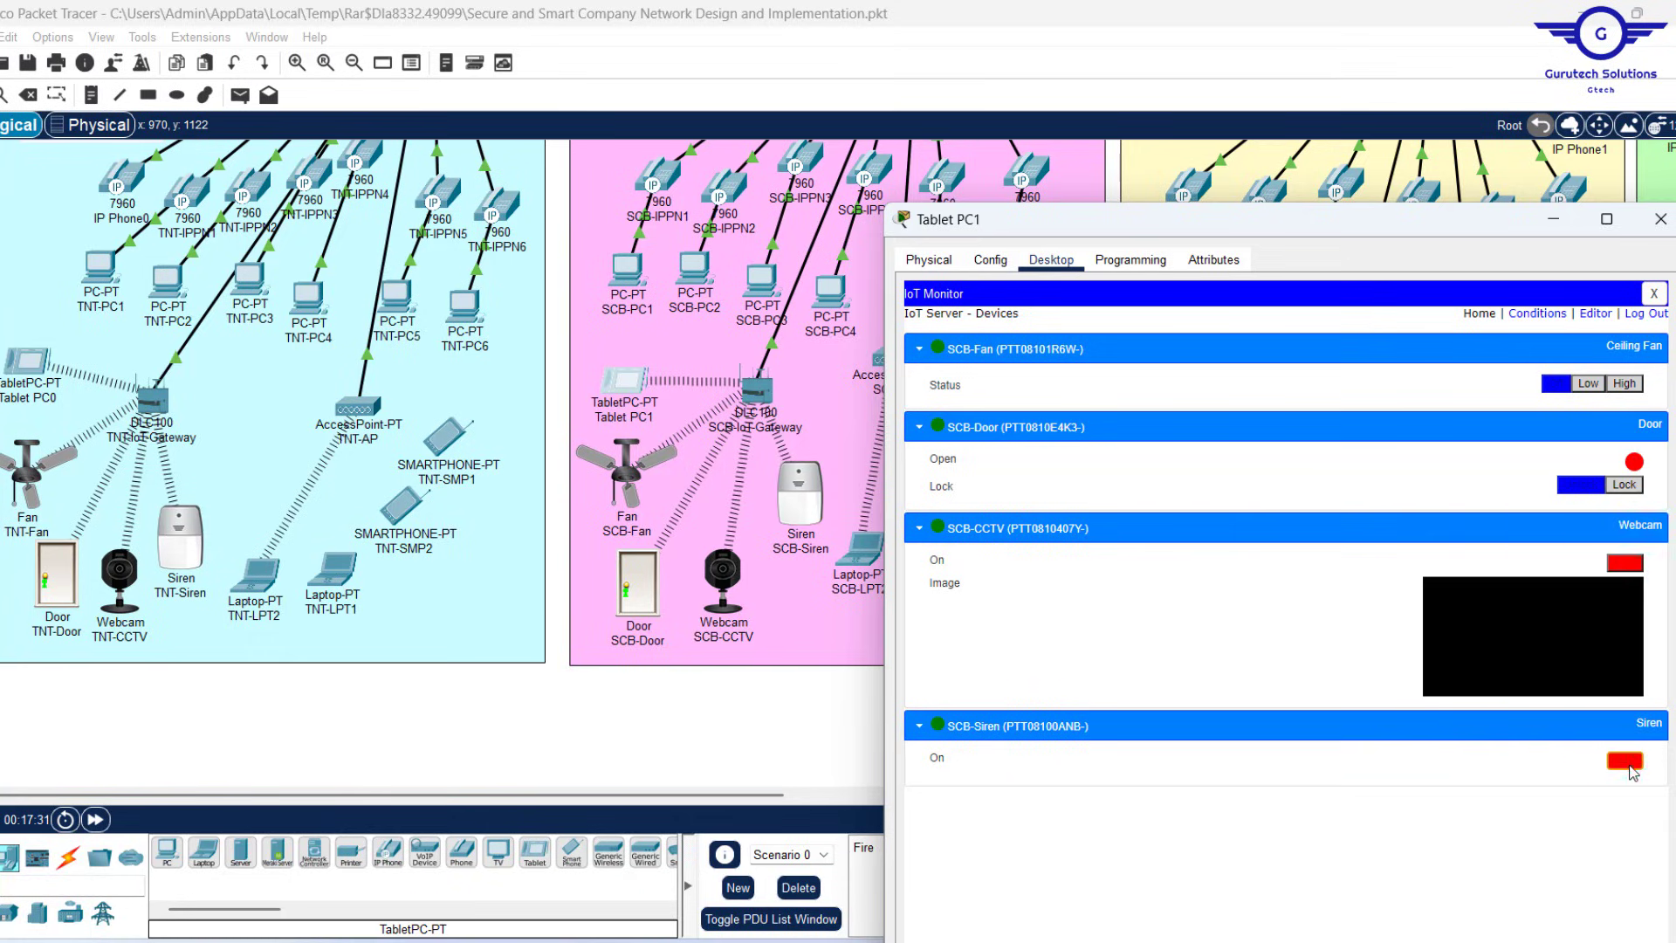
left_click(1660, 220)
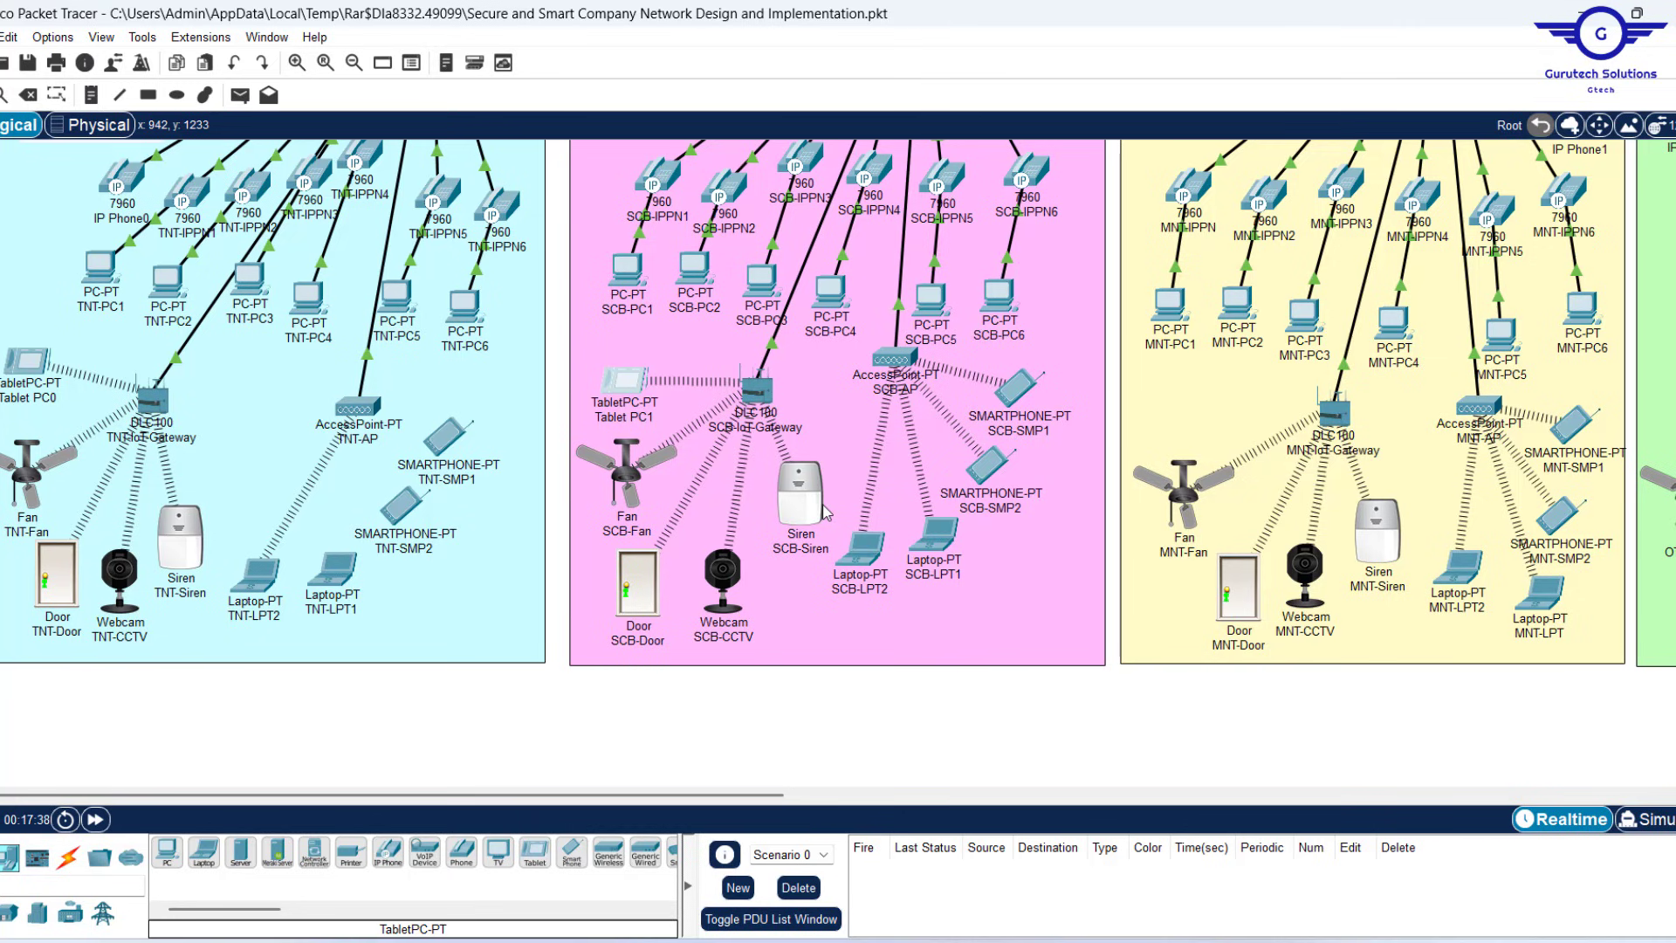
Examine the overall topology, from the servers zone and core layer to the Toronto, Scarborough, Montreal and Ottawa branch networks
scroll(824, 510, "up", 8)
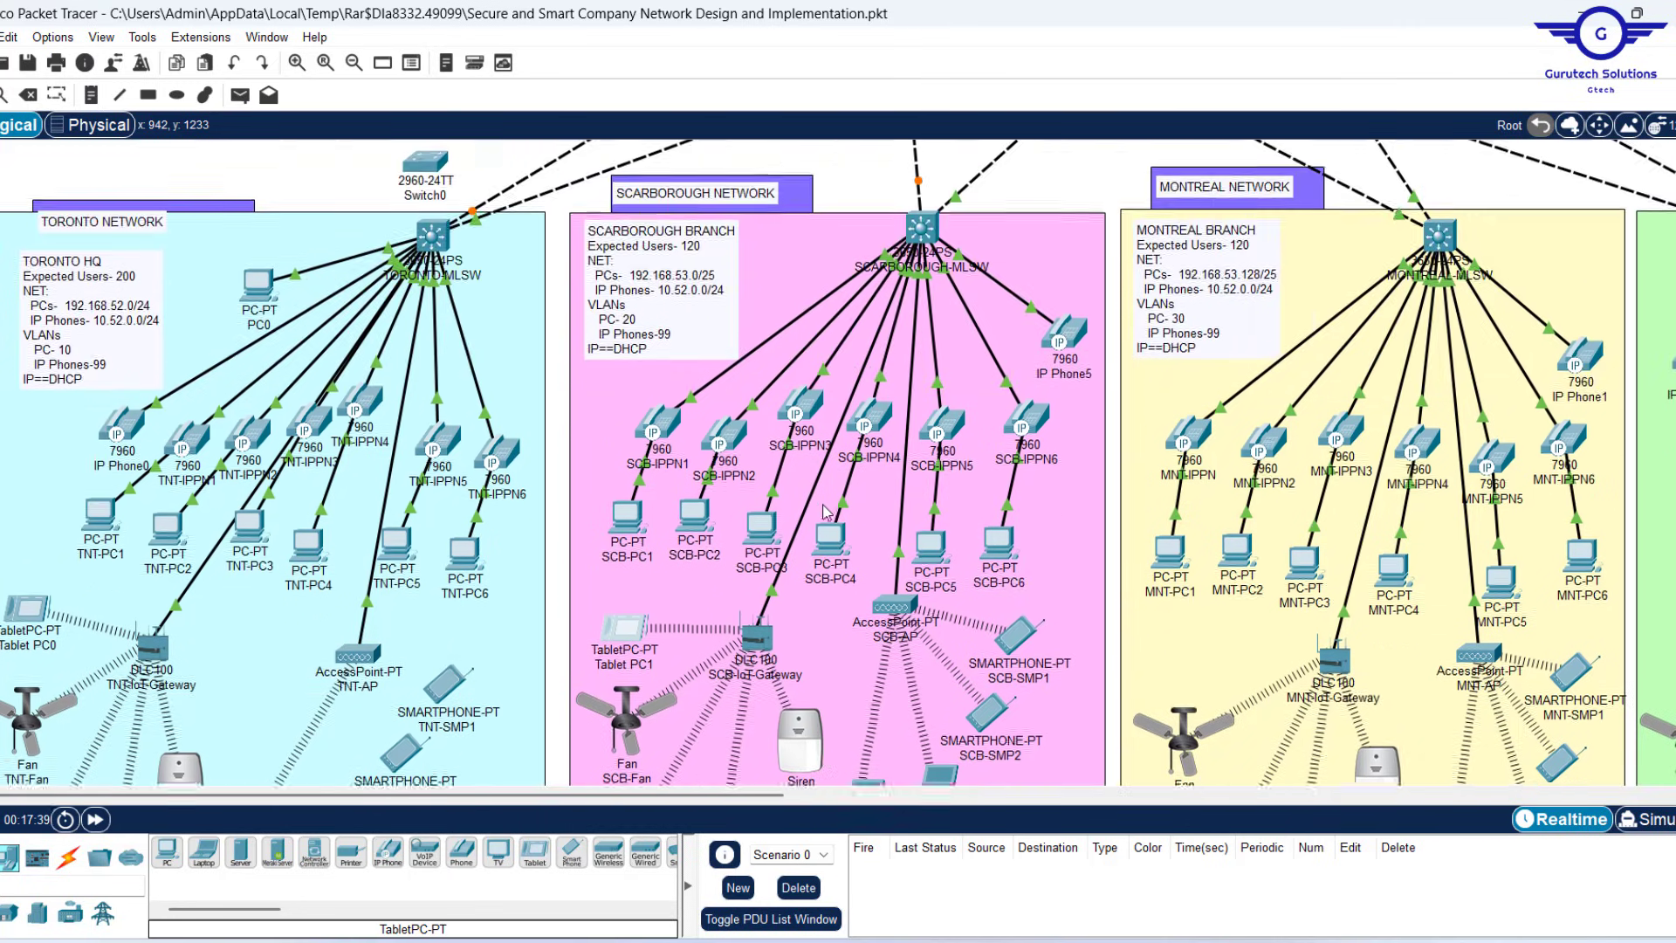
scroll(826, 513, "down", 2)
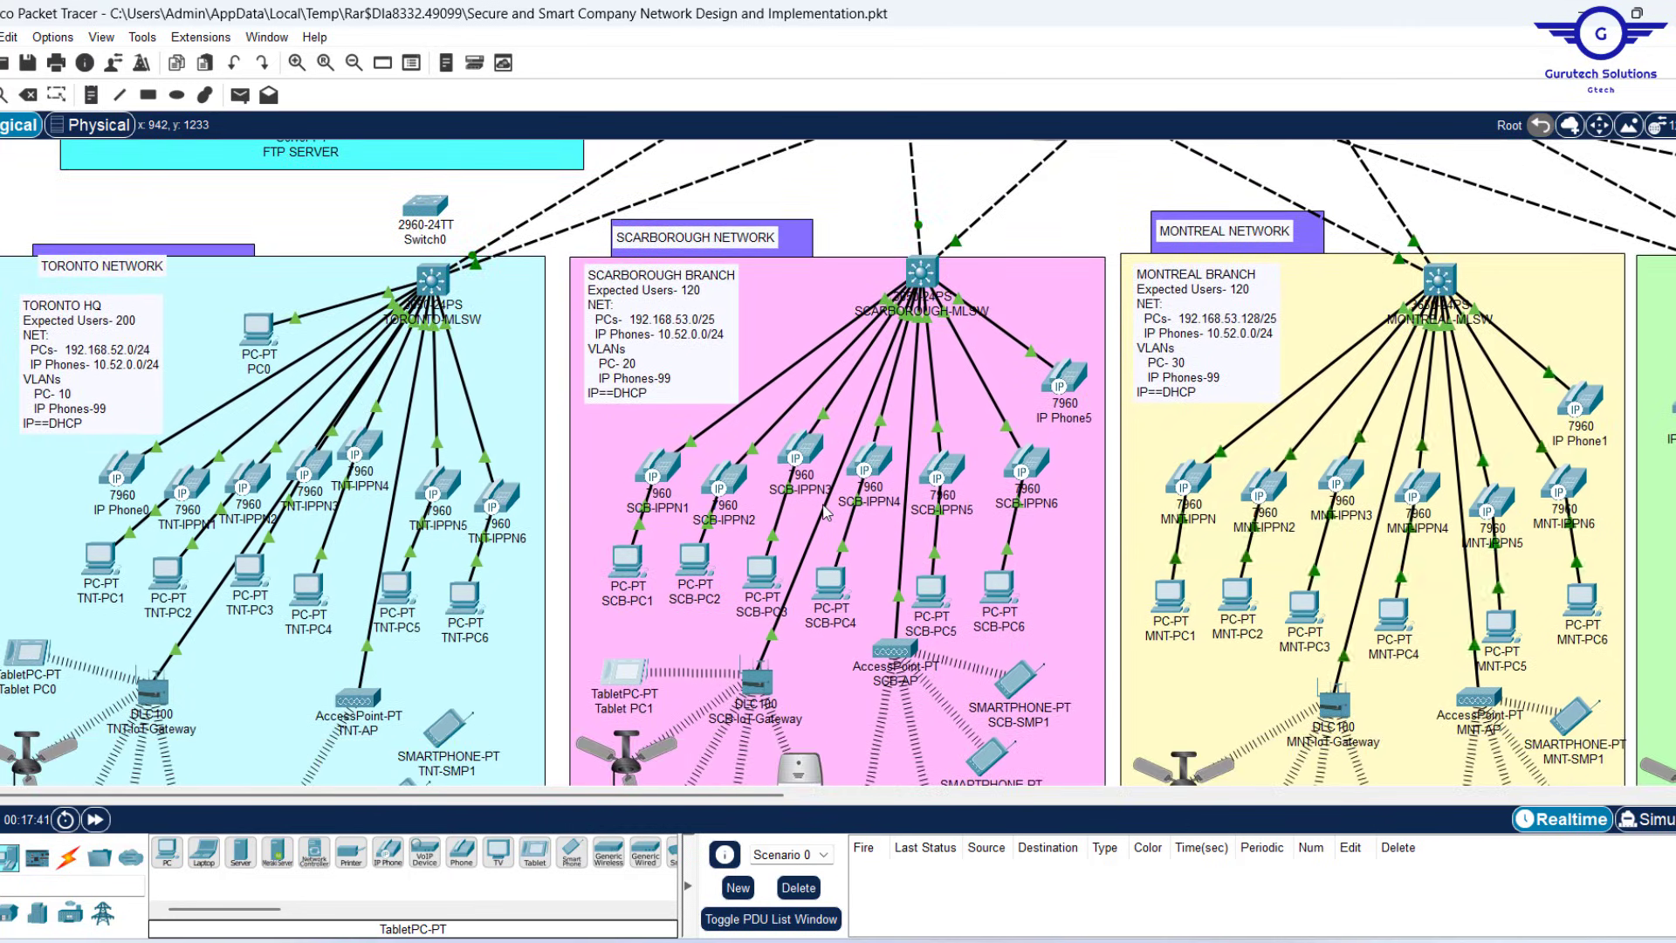
scroll(826, 513, "up", 3)
scroll(826, 512, "up", 8)
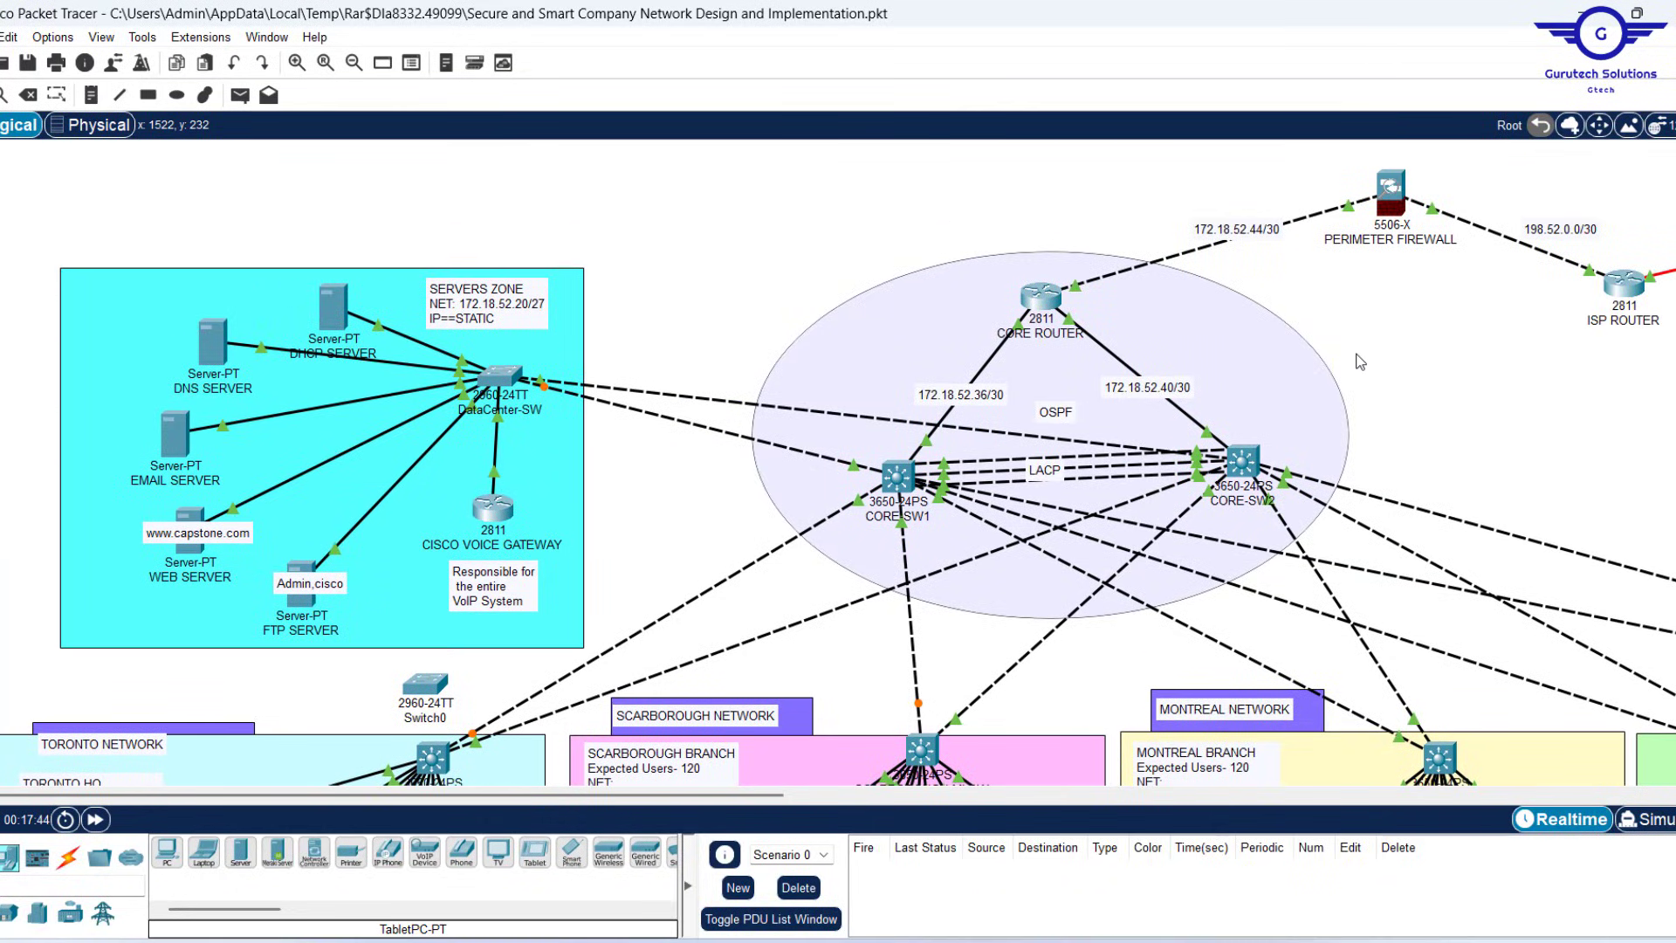
scroll(1359, 362, "down", 5)
scroll(1359, 362, "up", 2)
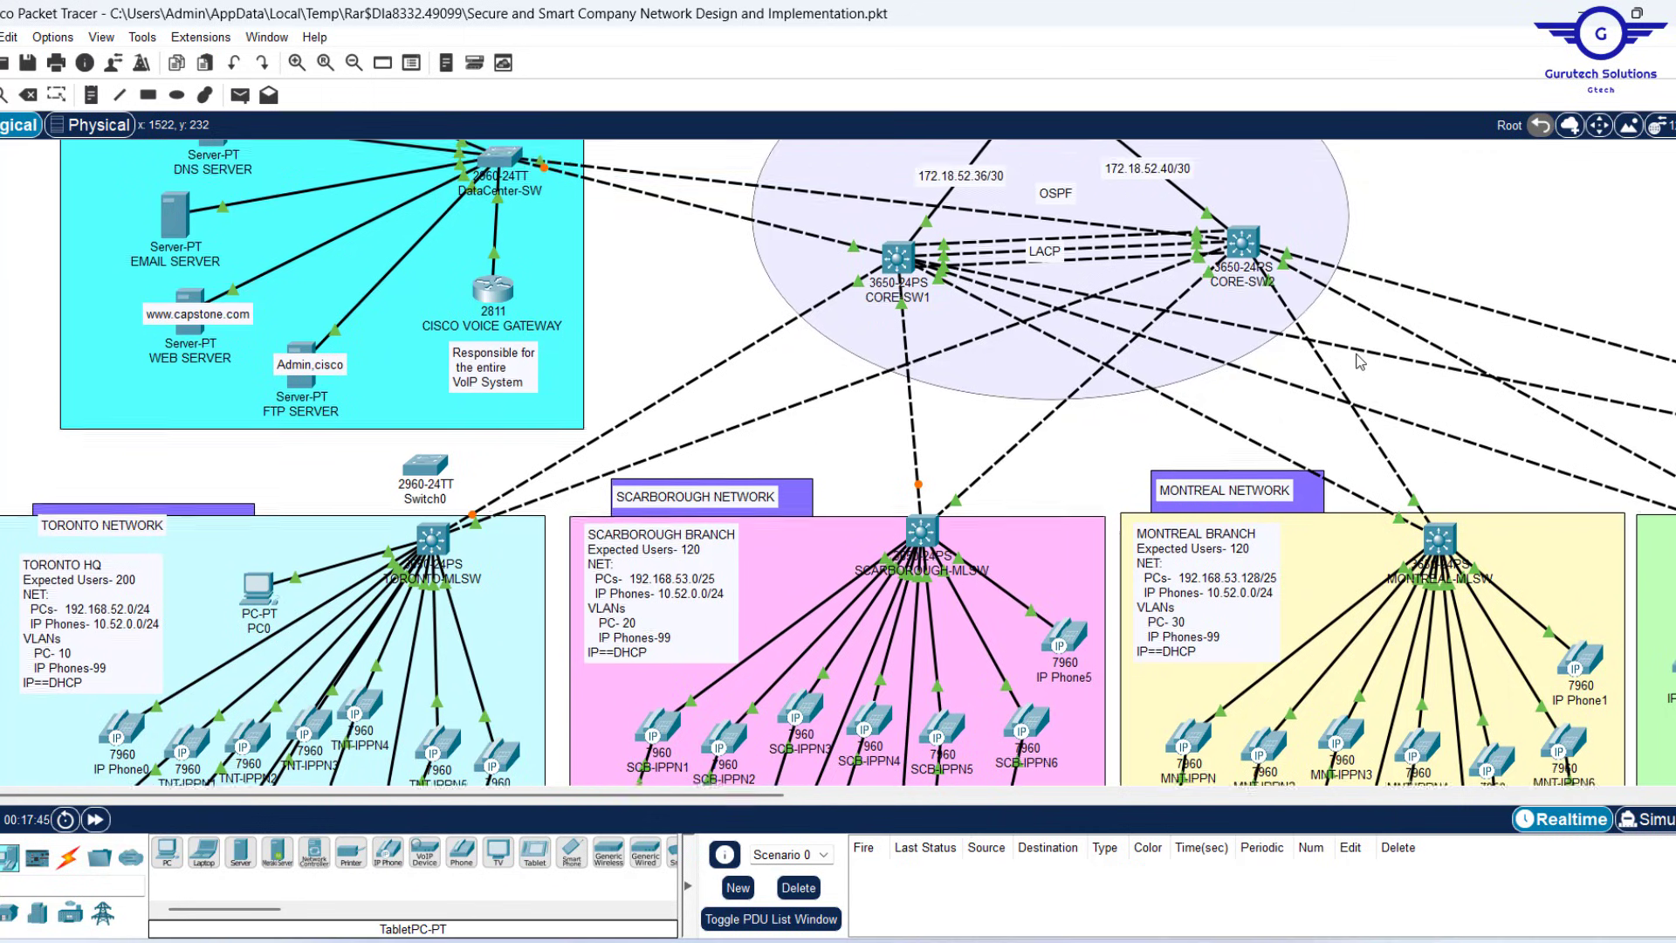
scroll(1360, 361, "down", 5)
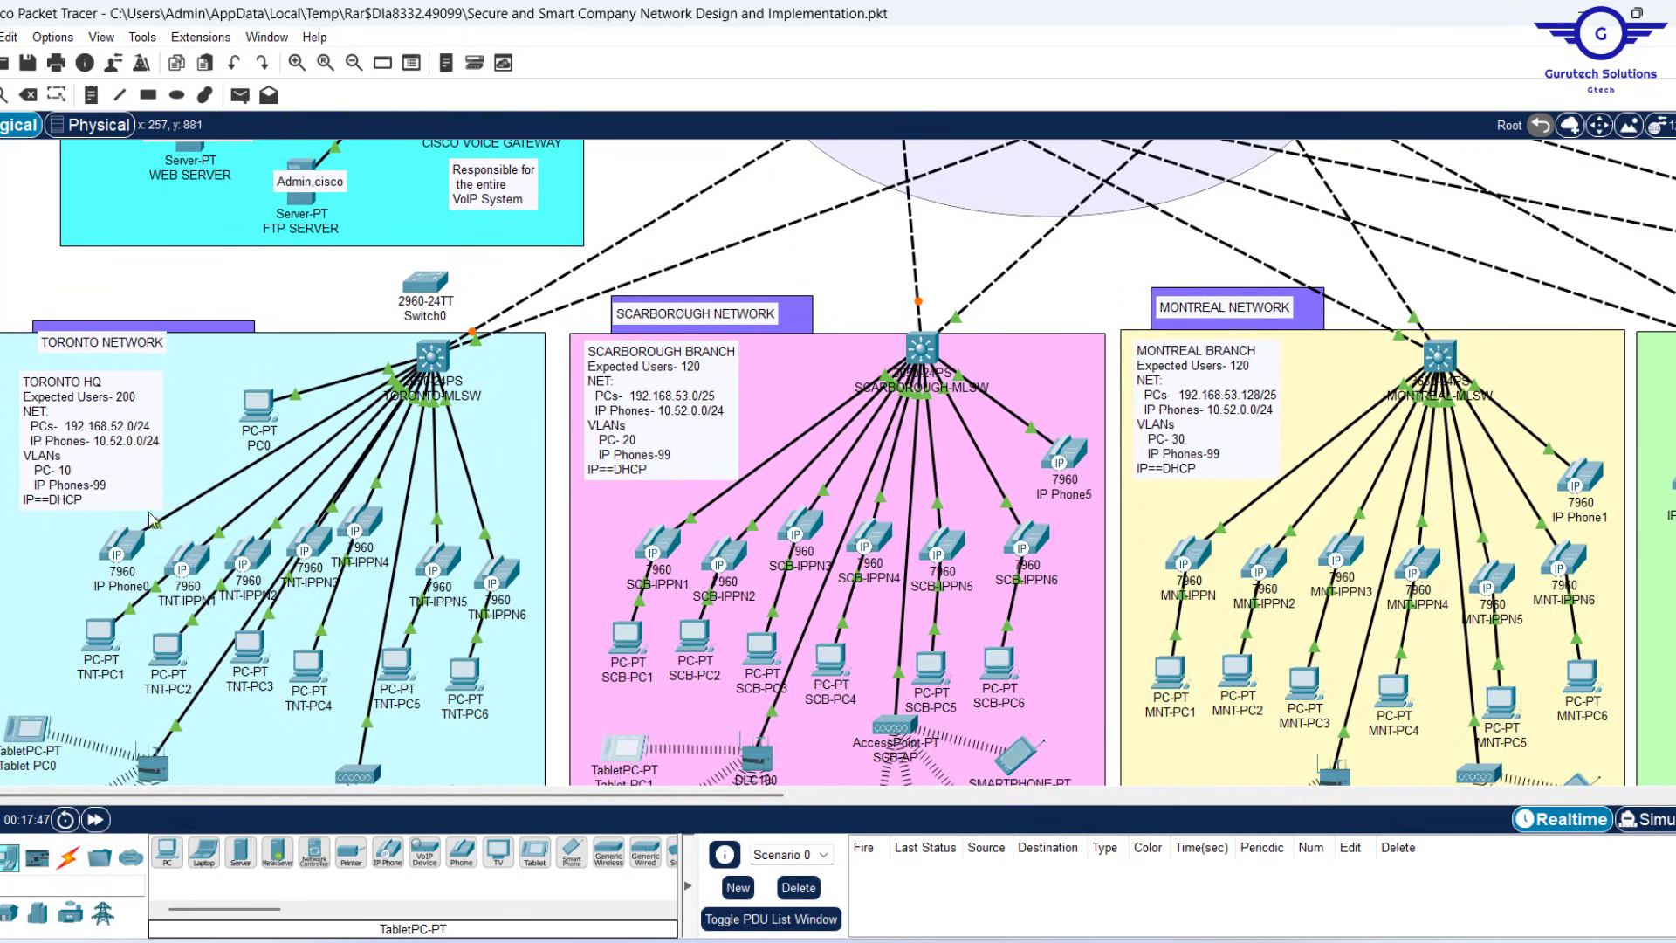
mouse_move(121, 550)
scroll(1327, 494, "right", 10)
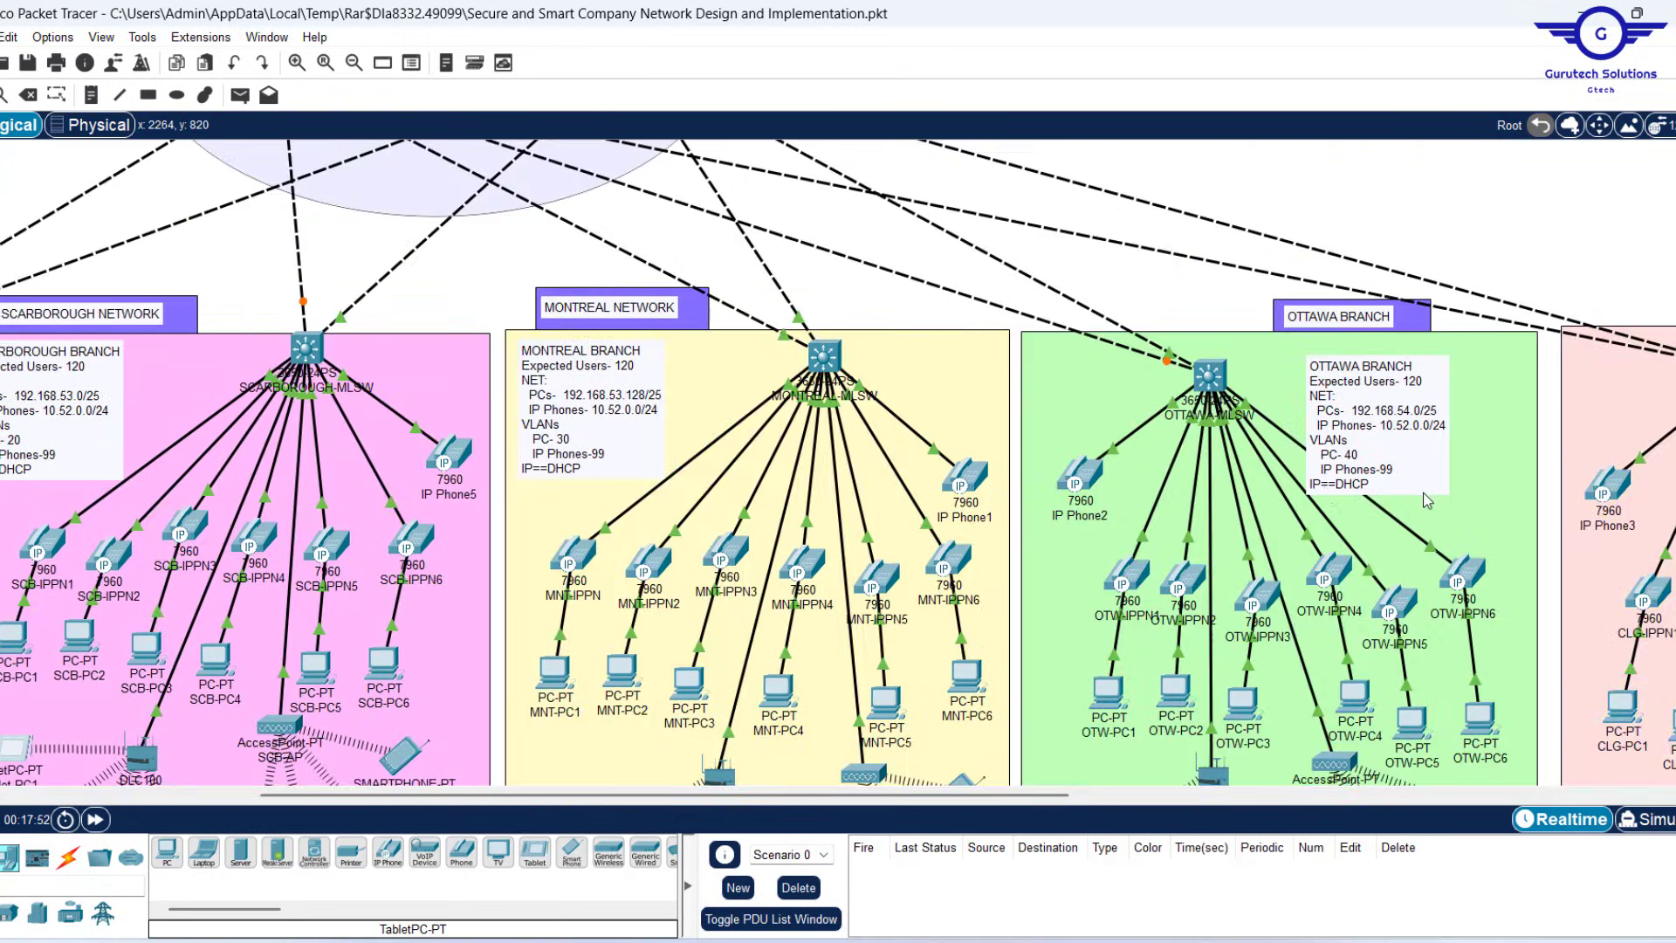
Open the phone interface of CLG-IPPN6 in the Calgary branch, keeping its window always on top
scroll(1423, 498, "right", 15)
left_click(679, 586)
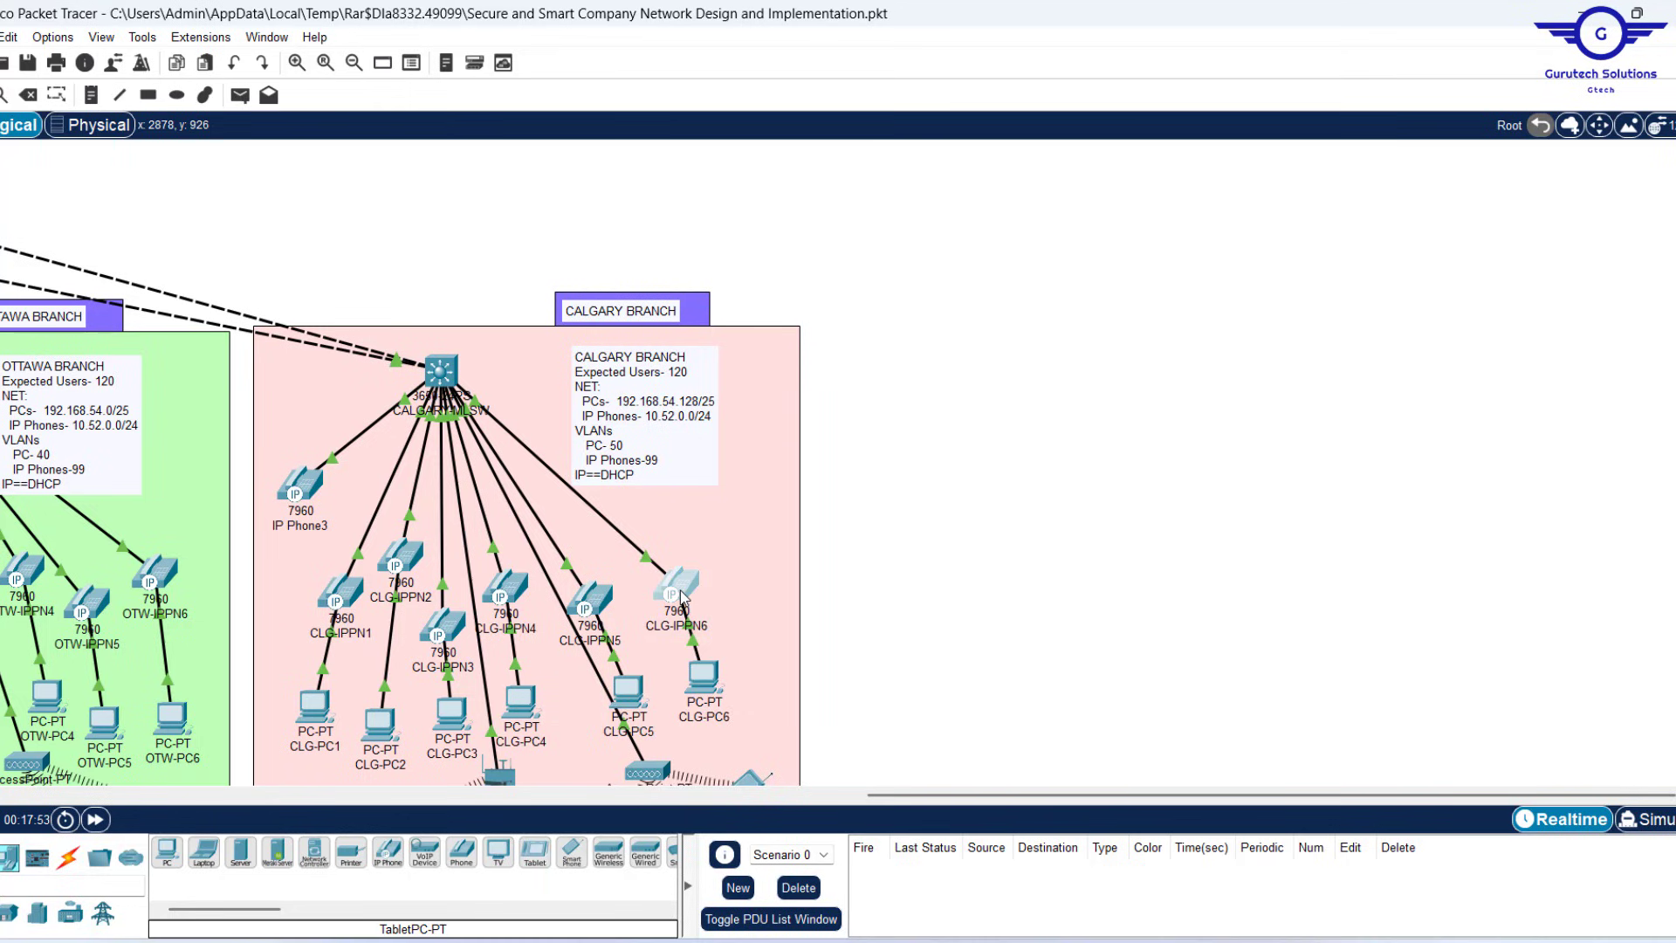
left_click_drag(1058, 138, 1349, 114)
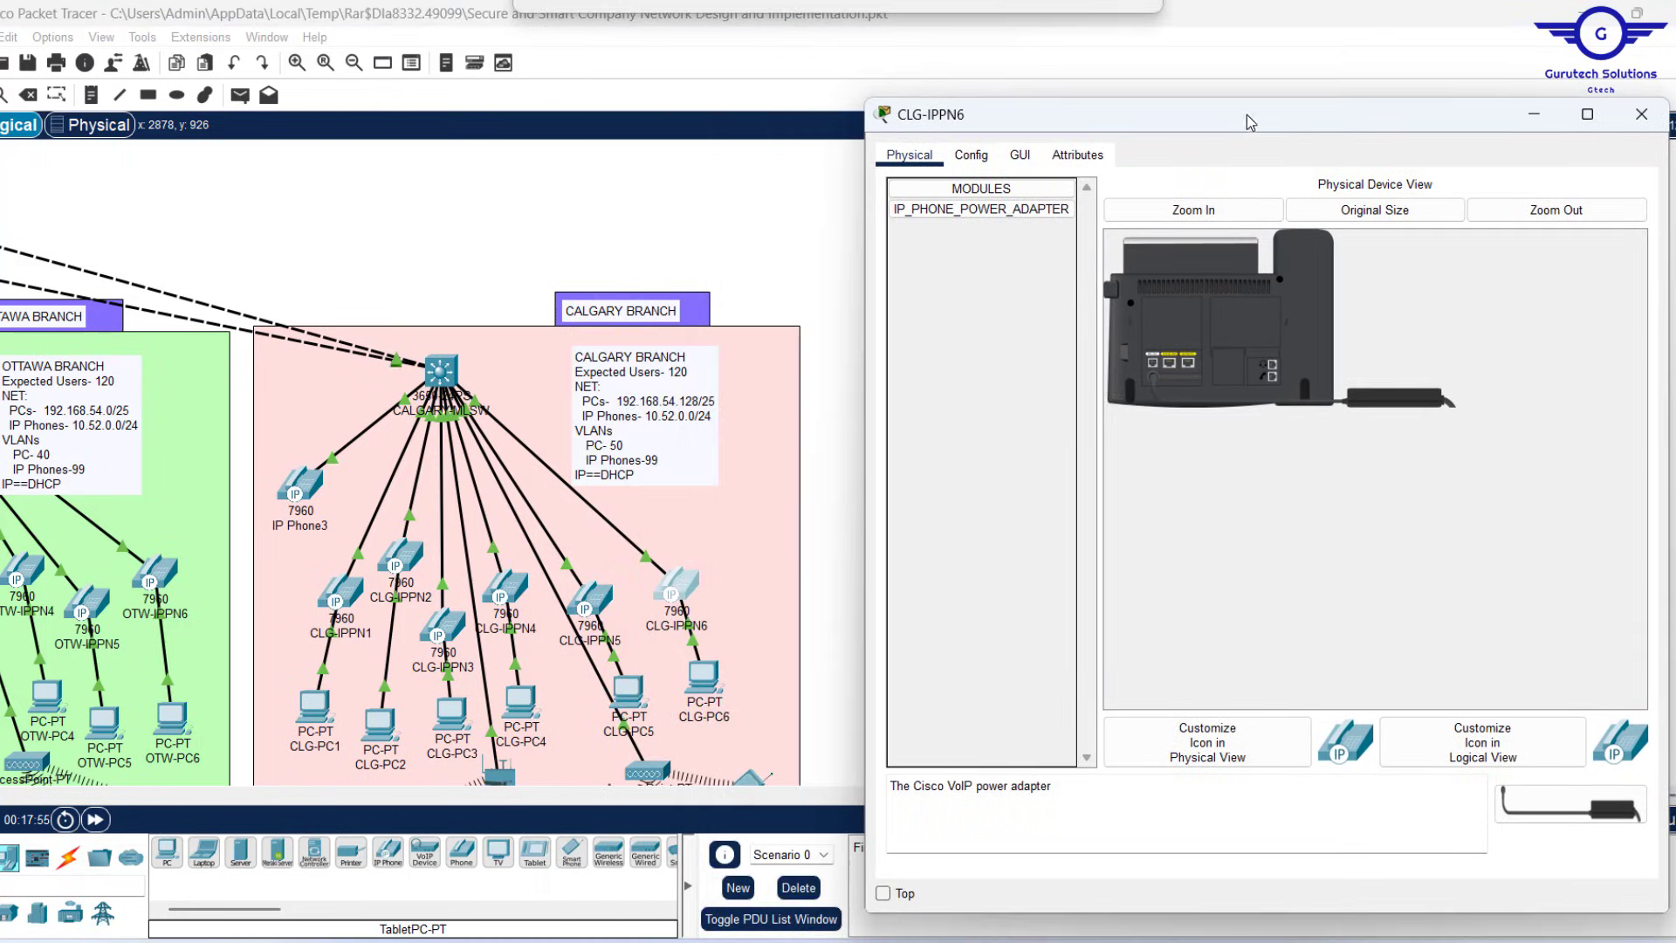
left_click(884, 895)
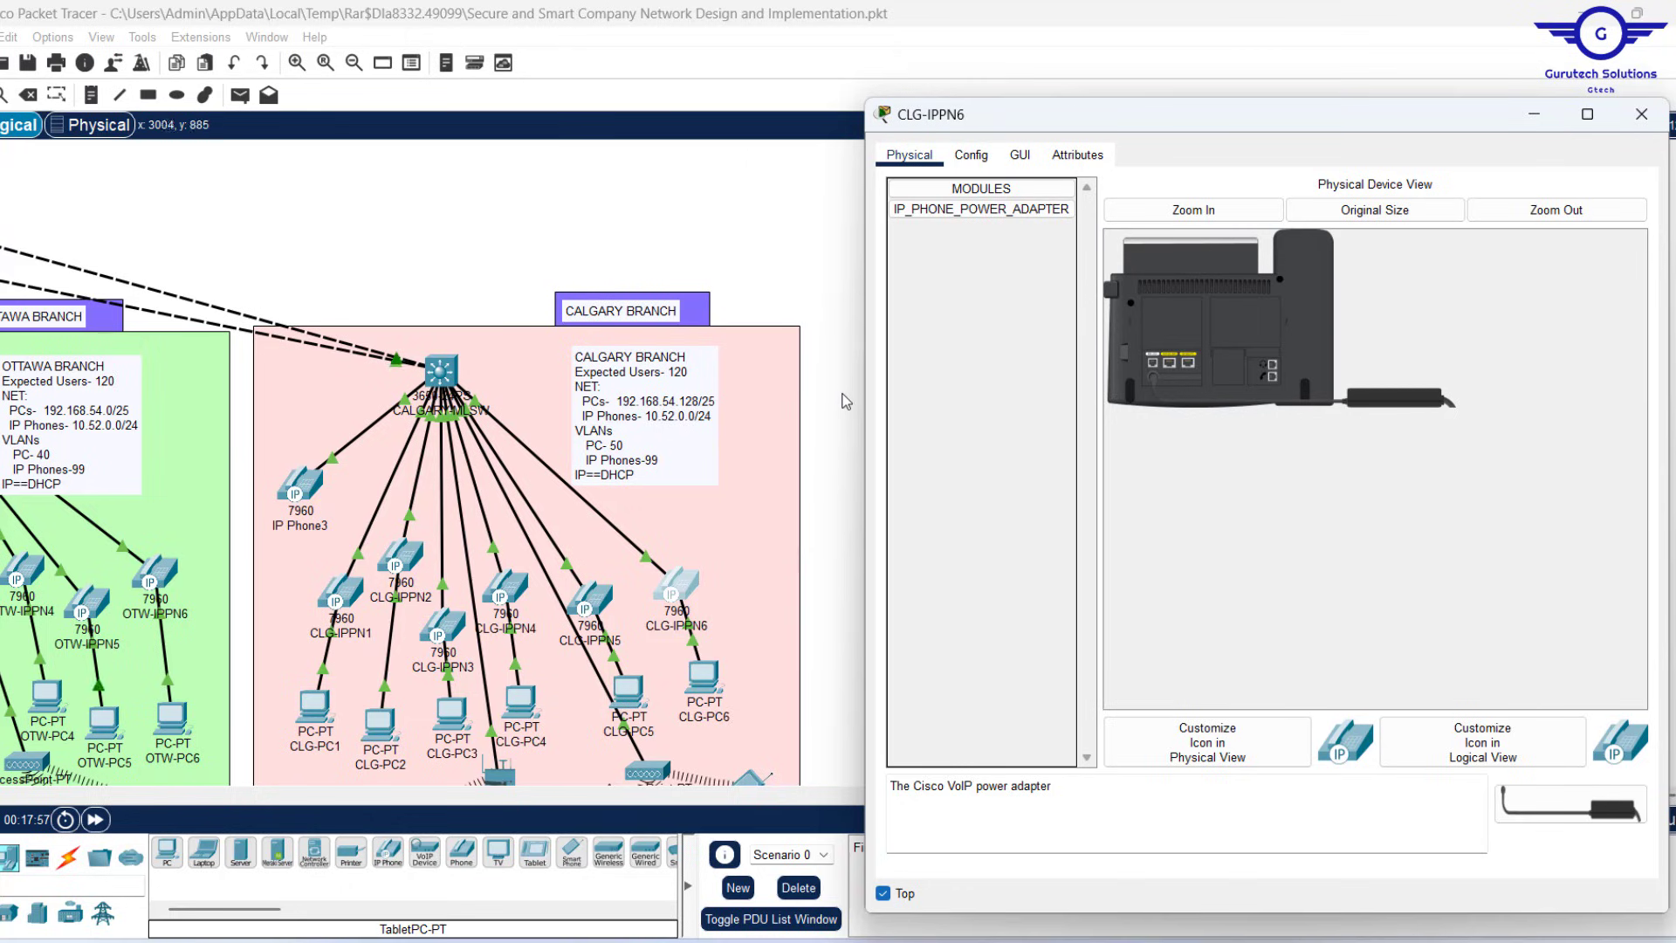
left_click(1019, 157)
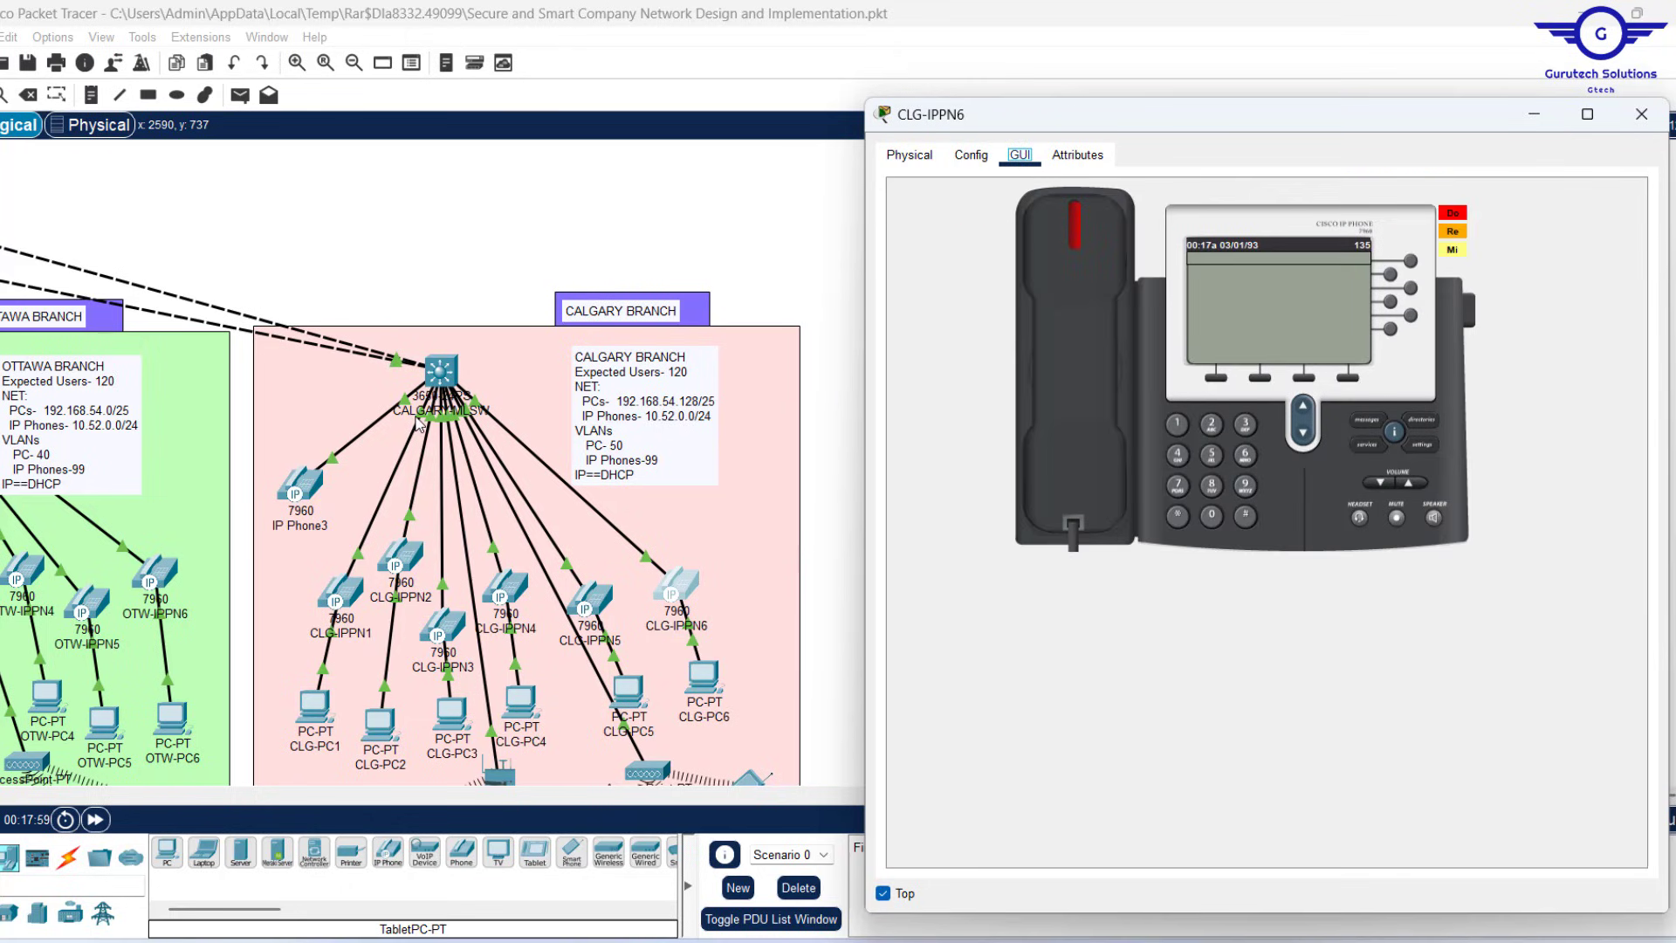
Open the phone interface of IP Phone0 in the Toronto network beside CLG-IPPN6, keeping its window always on top
scroll(419, 425, "left", 10)
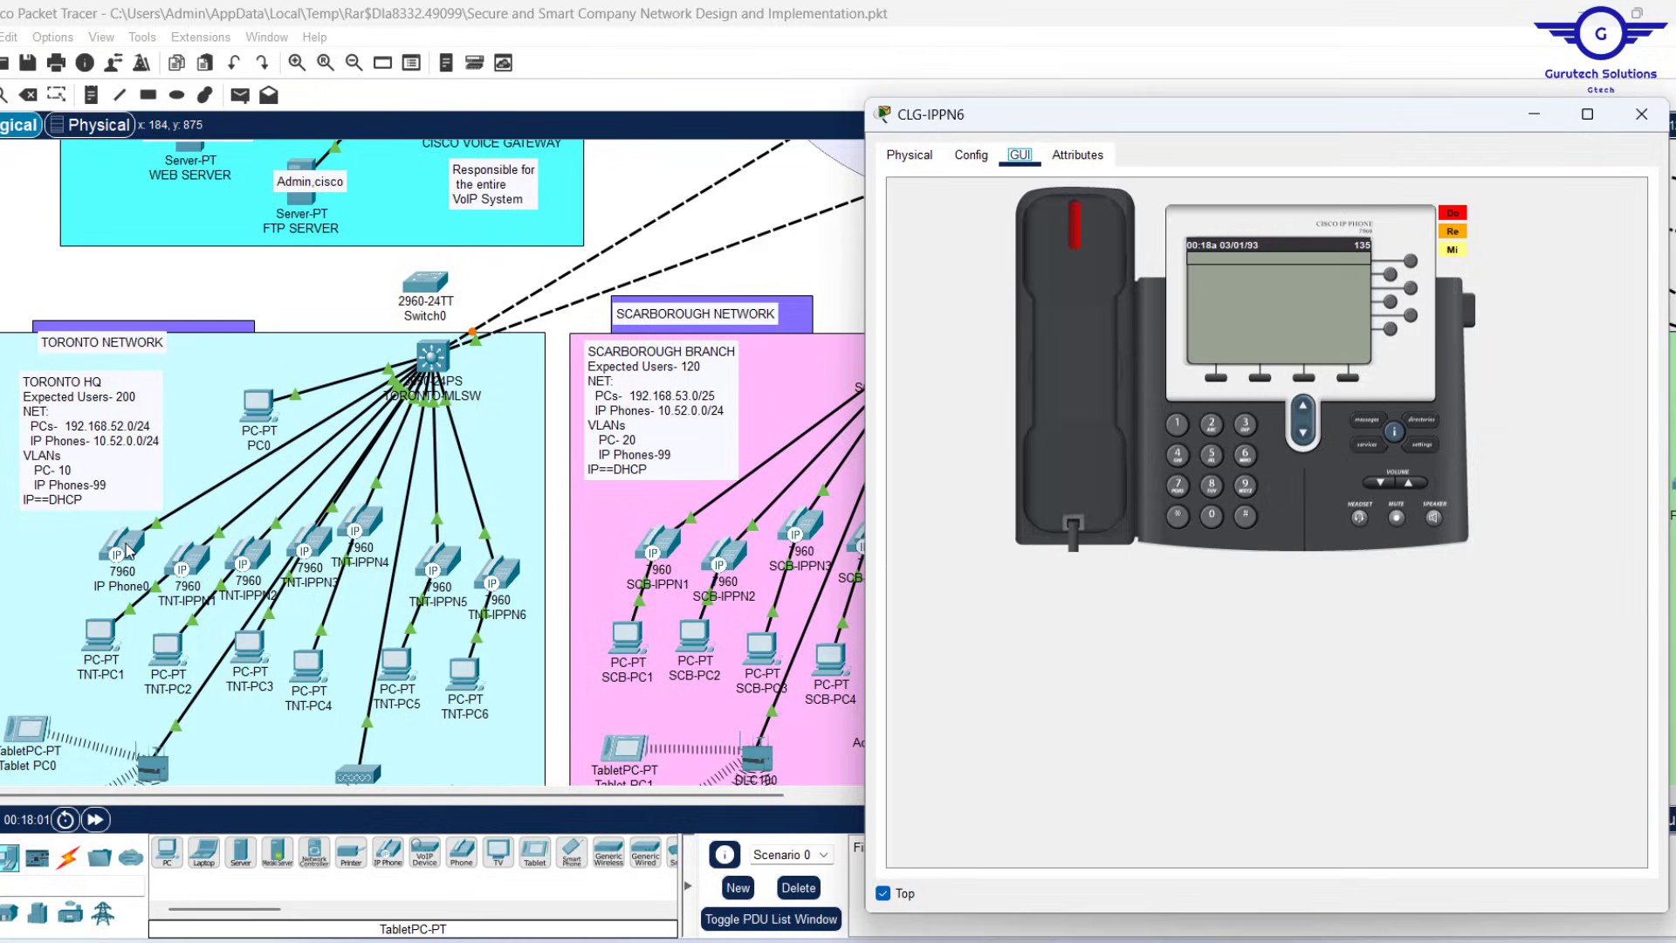
left_click(122, 549)
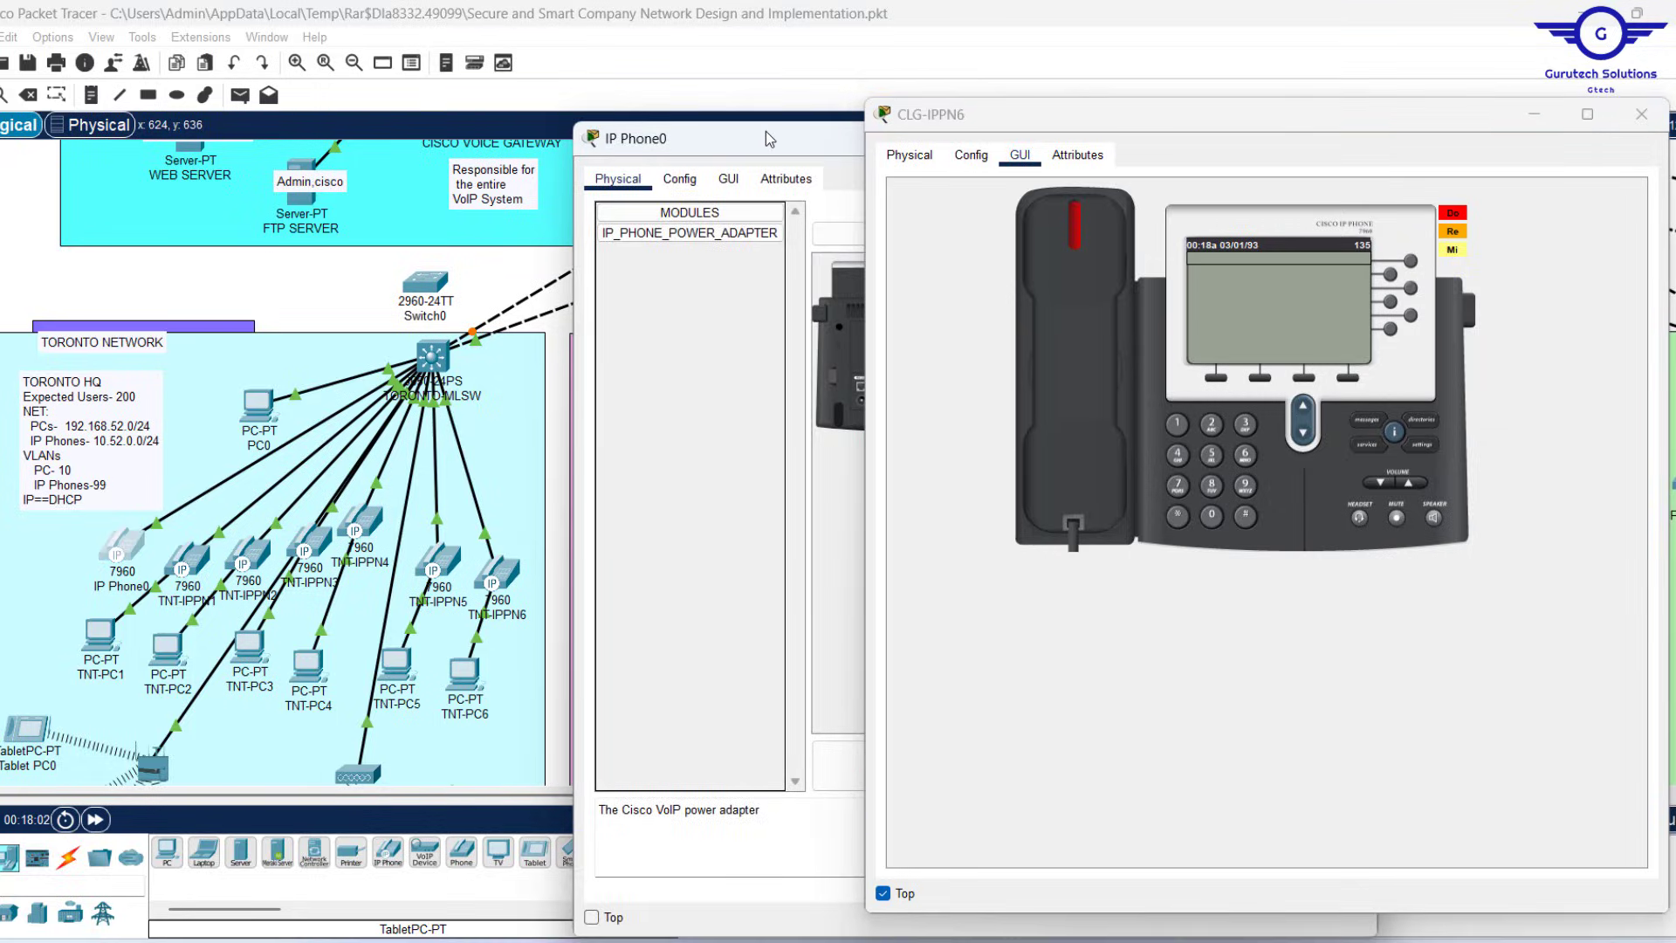
left_click_drag(768, 139, 225, 107)
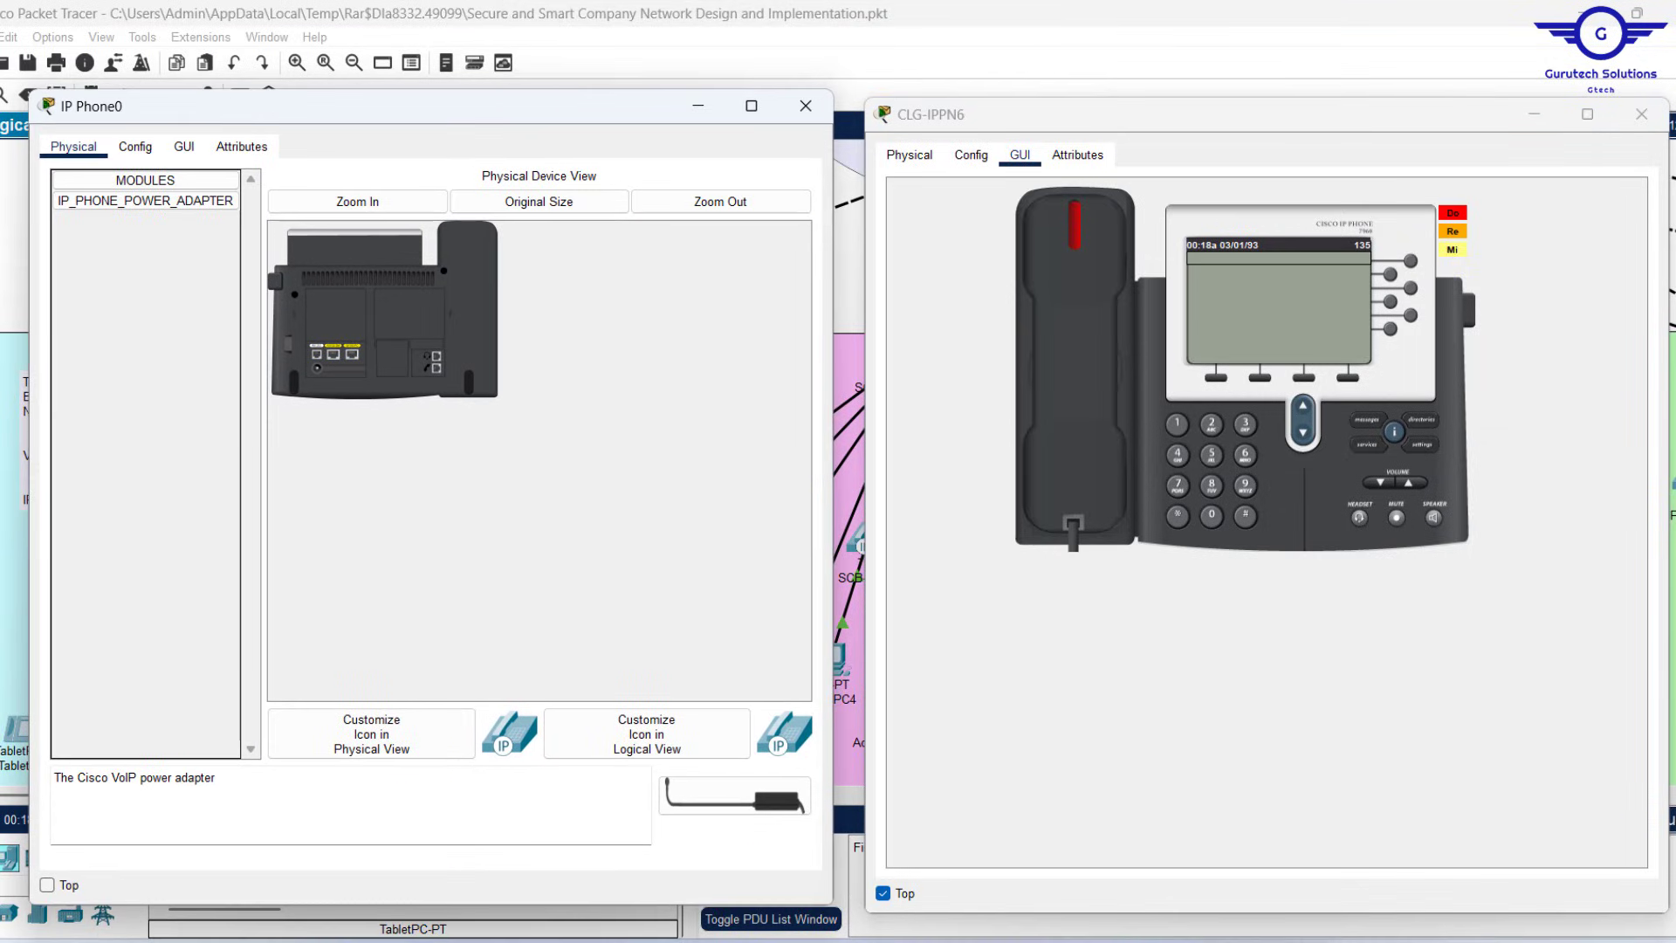
left_click(48, 886)
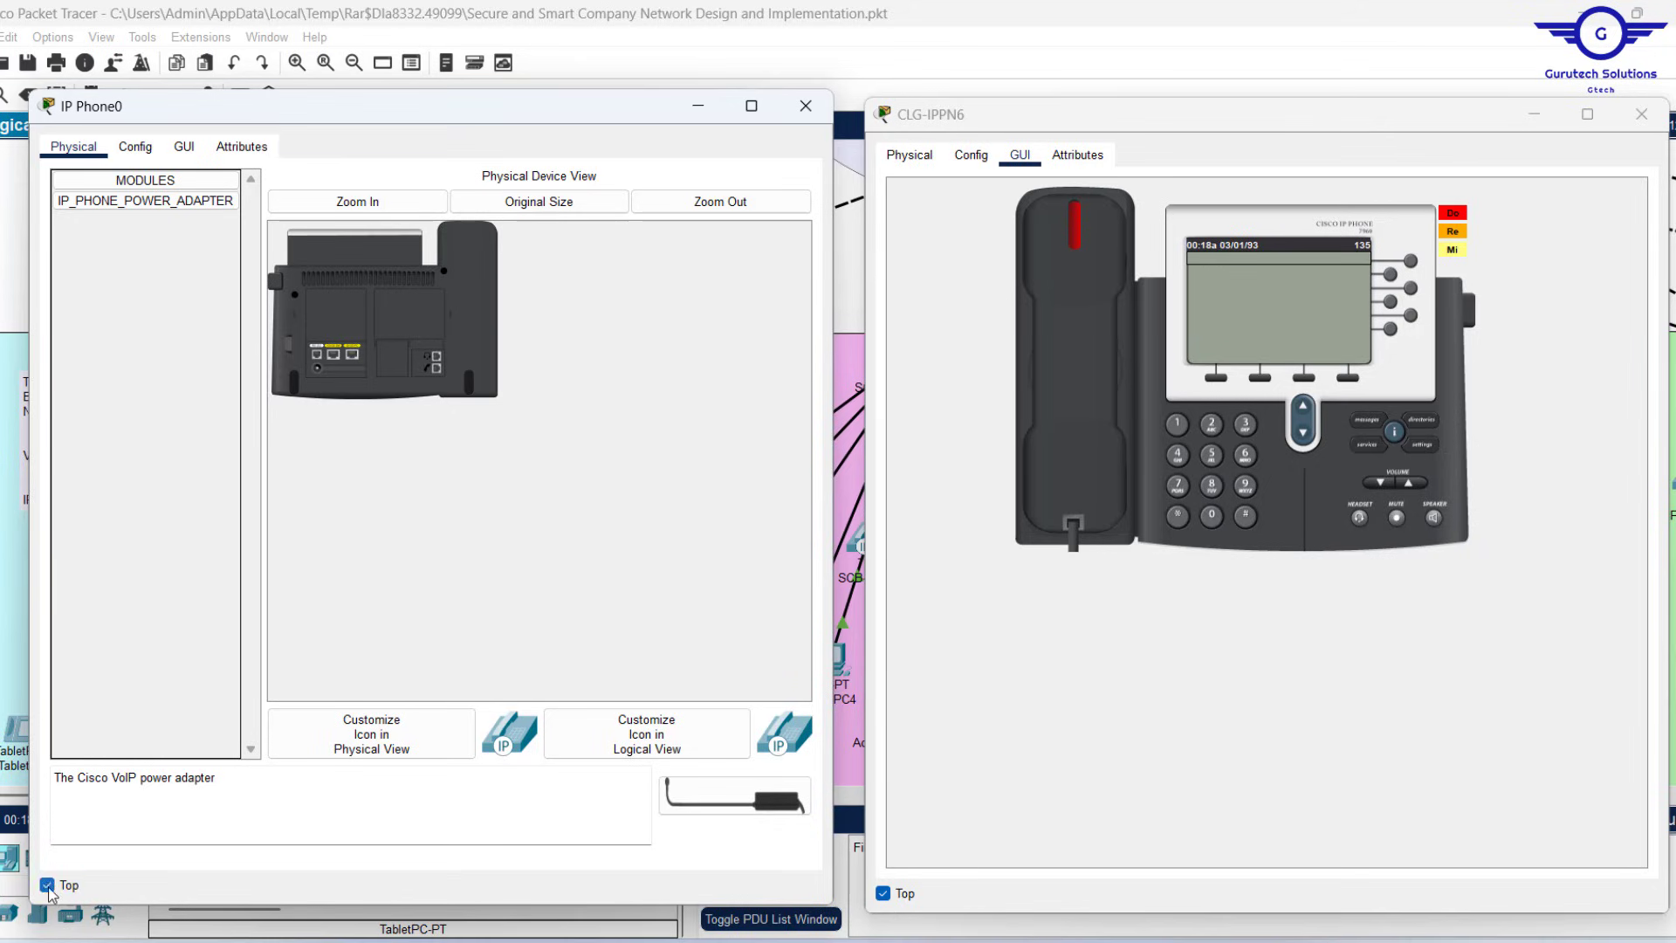
left_click(184, 146)
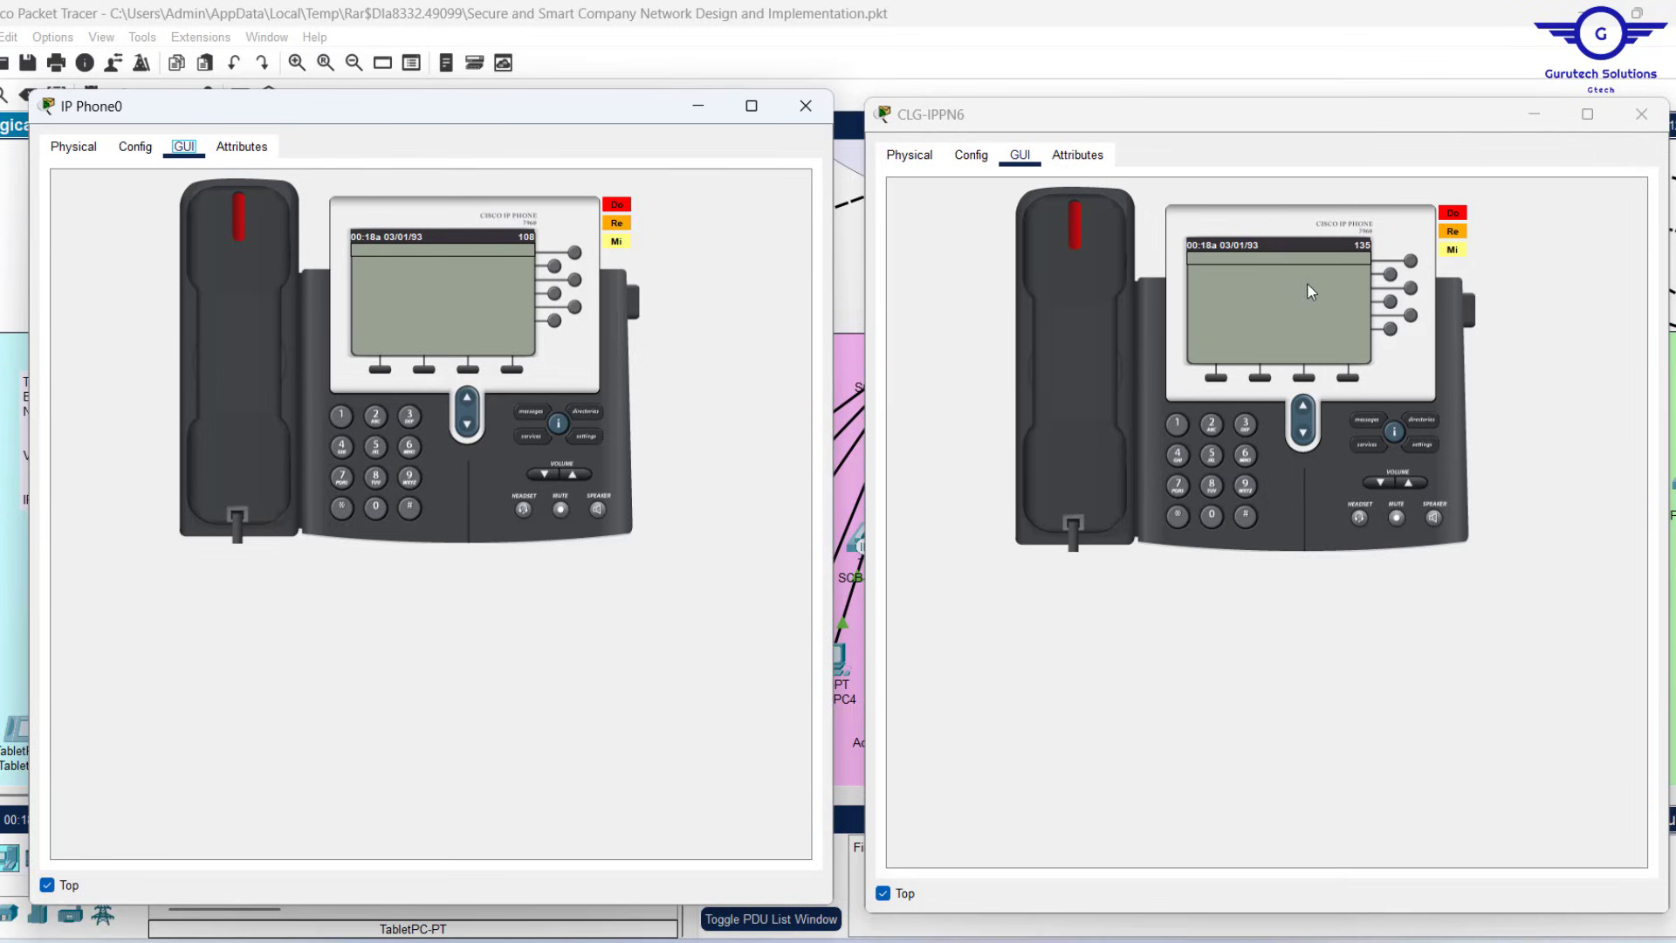
Test a VoIP call from IP Phone0 to CLG-IPPN6 by answering and hanging up, and close both phone windows
left_click(341, 417)
left_click(236, 227)
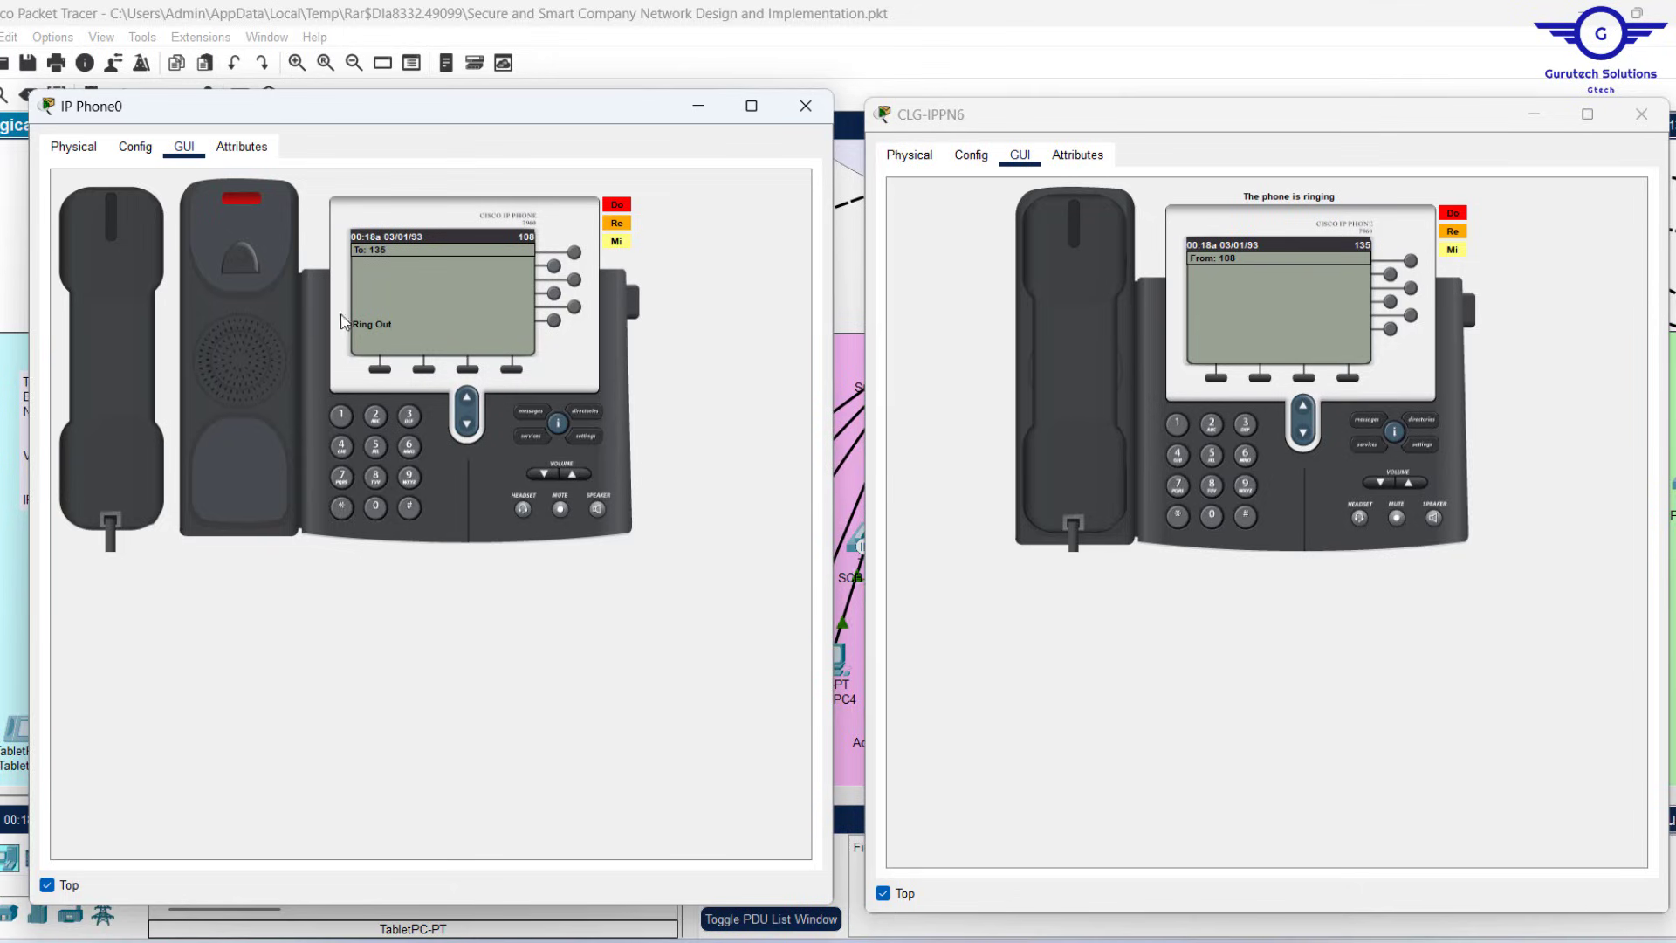
left_click(1070, 229)
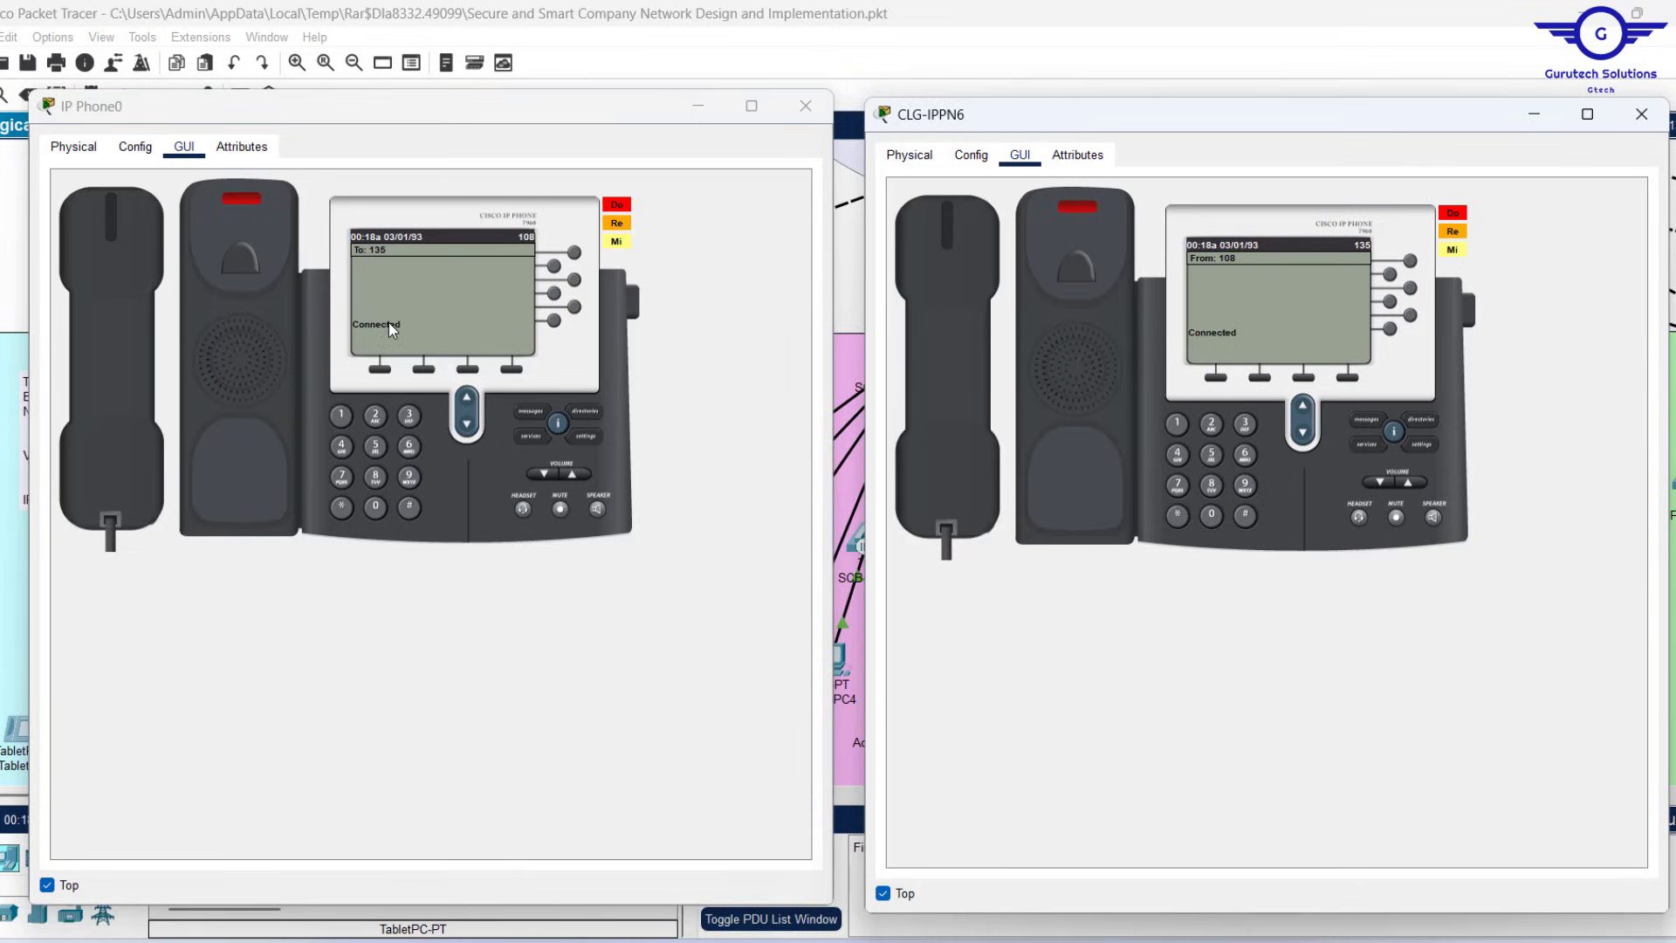
left_click(965, 229)
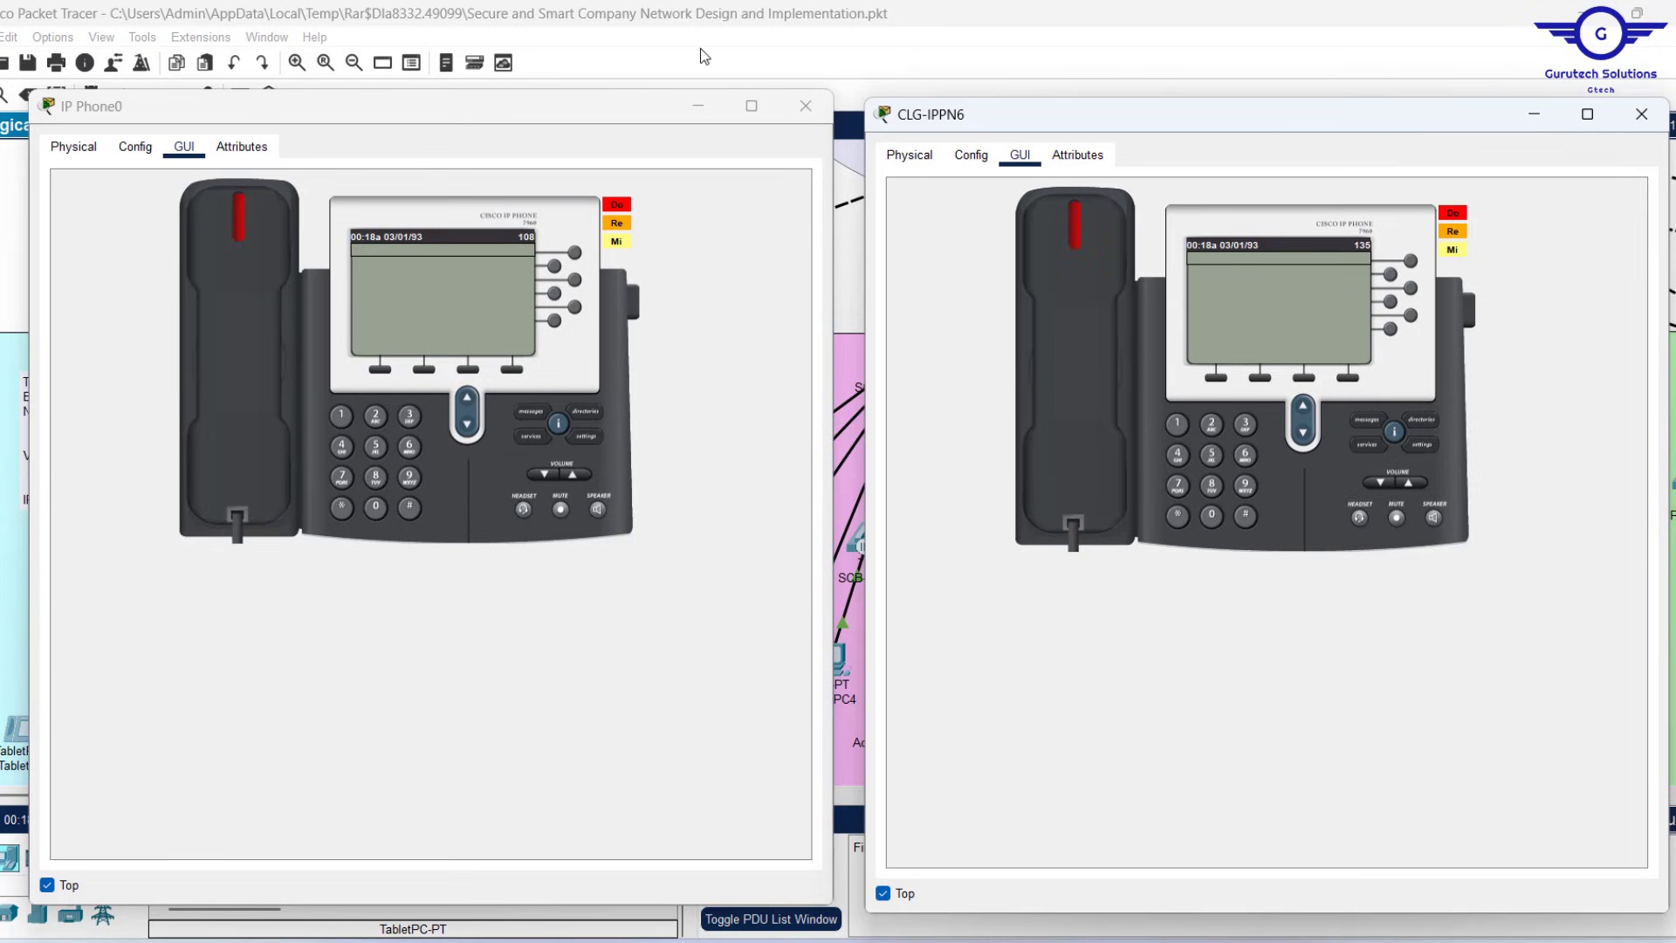
left_click(805, 105)
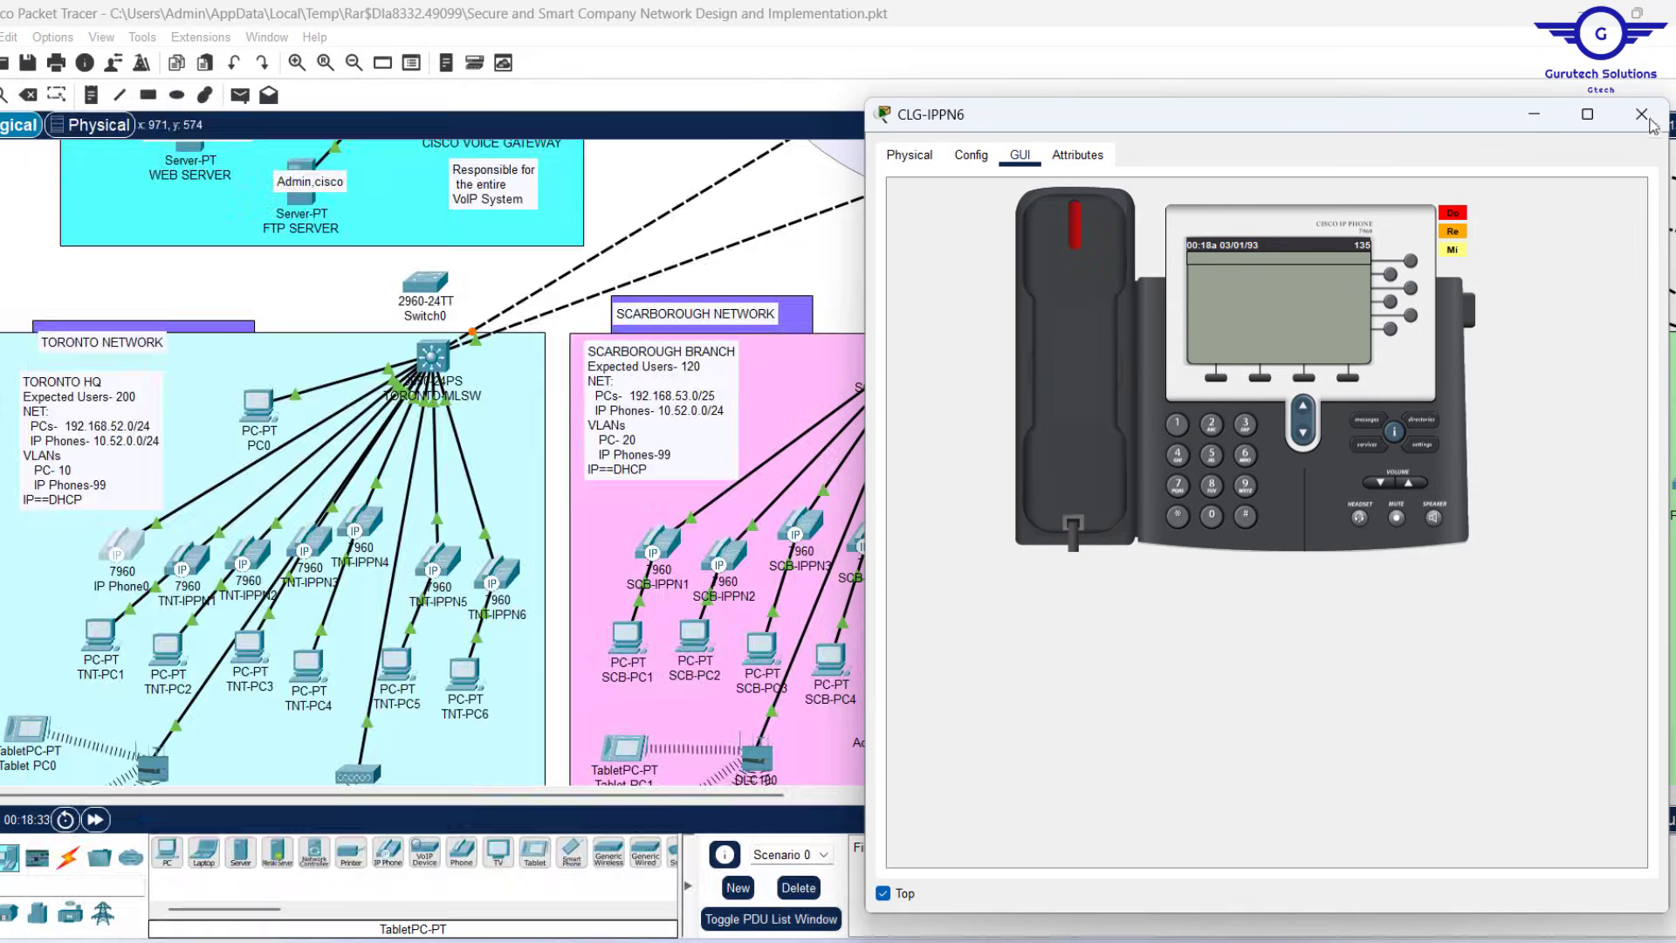
left_click(1643, 117)
Check the Port 1 wireless settings of the Toronto access point TNT-AP and copy its SSID, KONI-WIFI
scroll(830, 248, "down", 3)
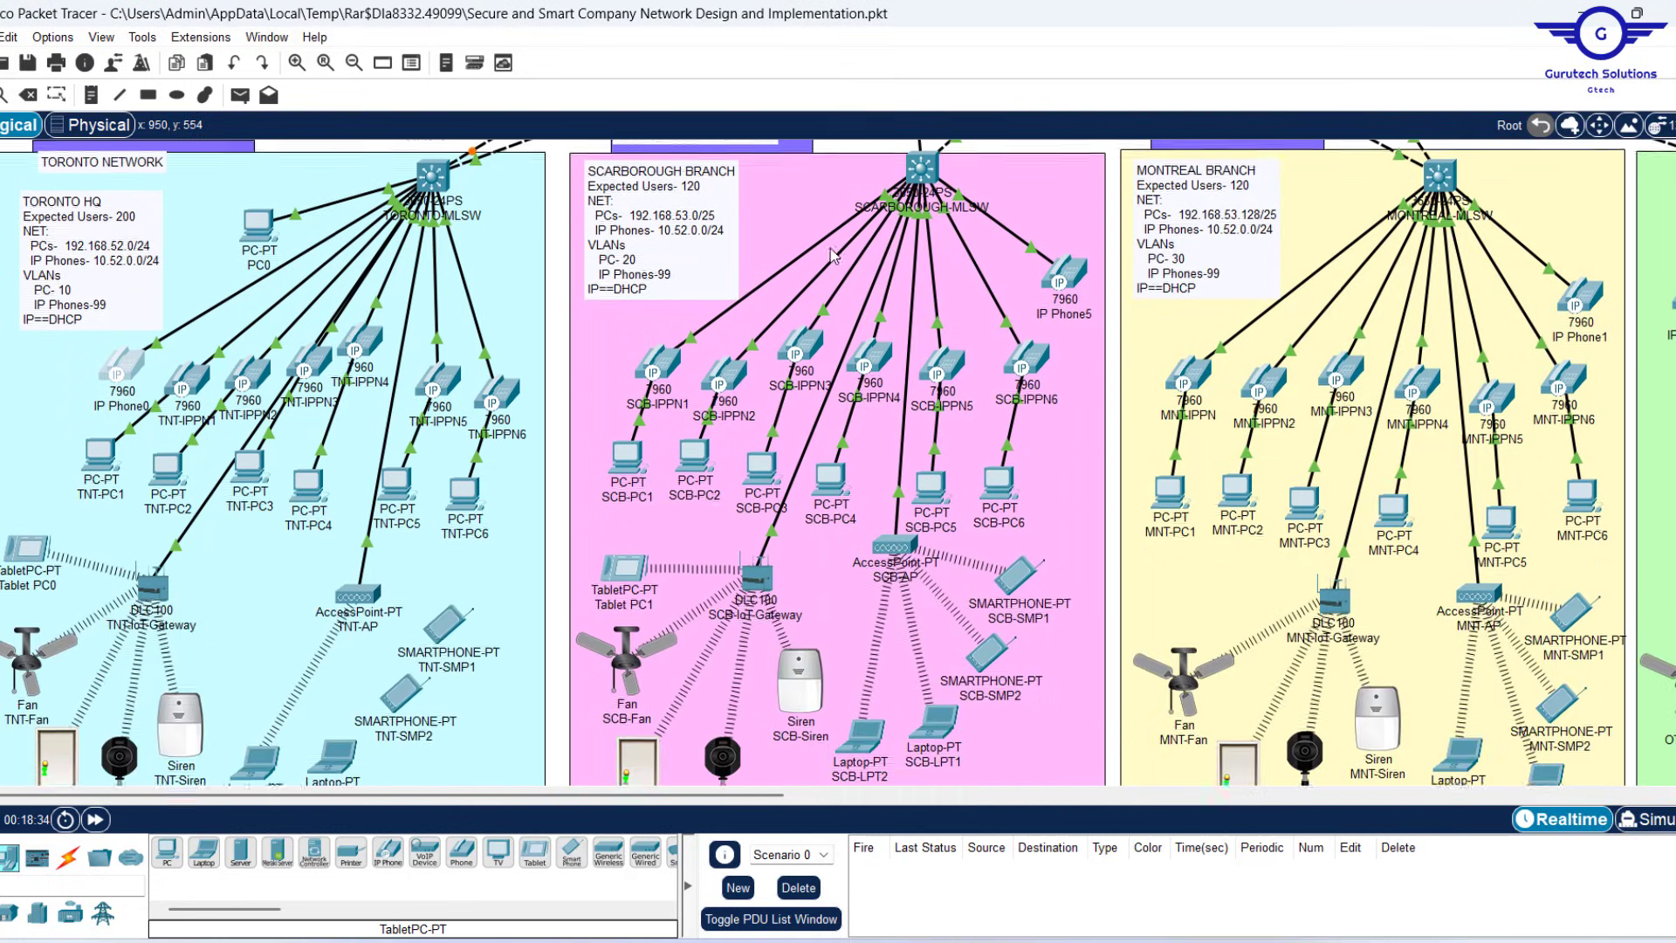
scroll(831, 248, "up", 3)
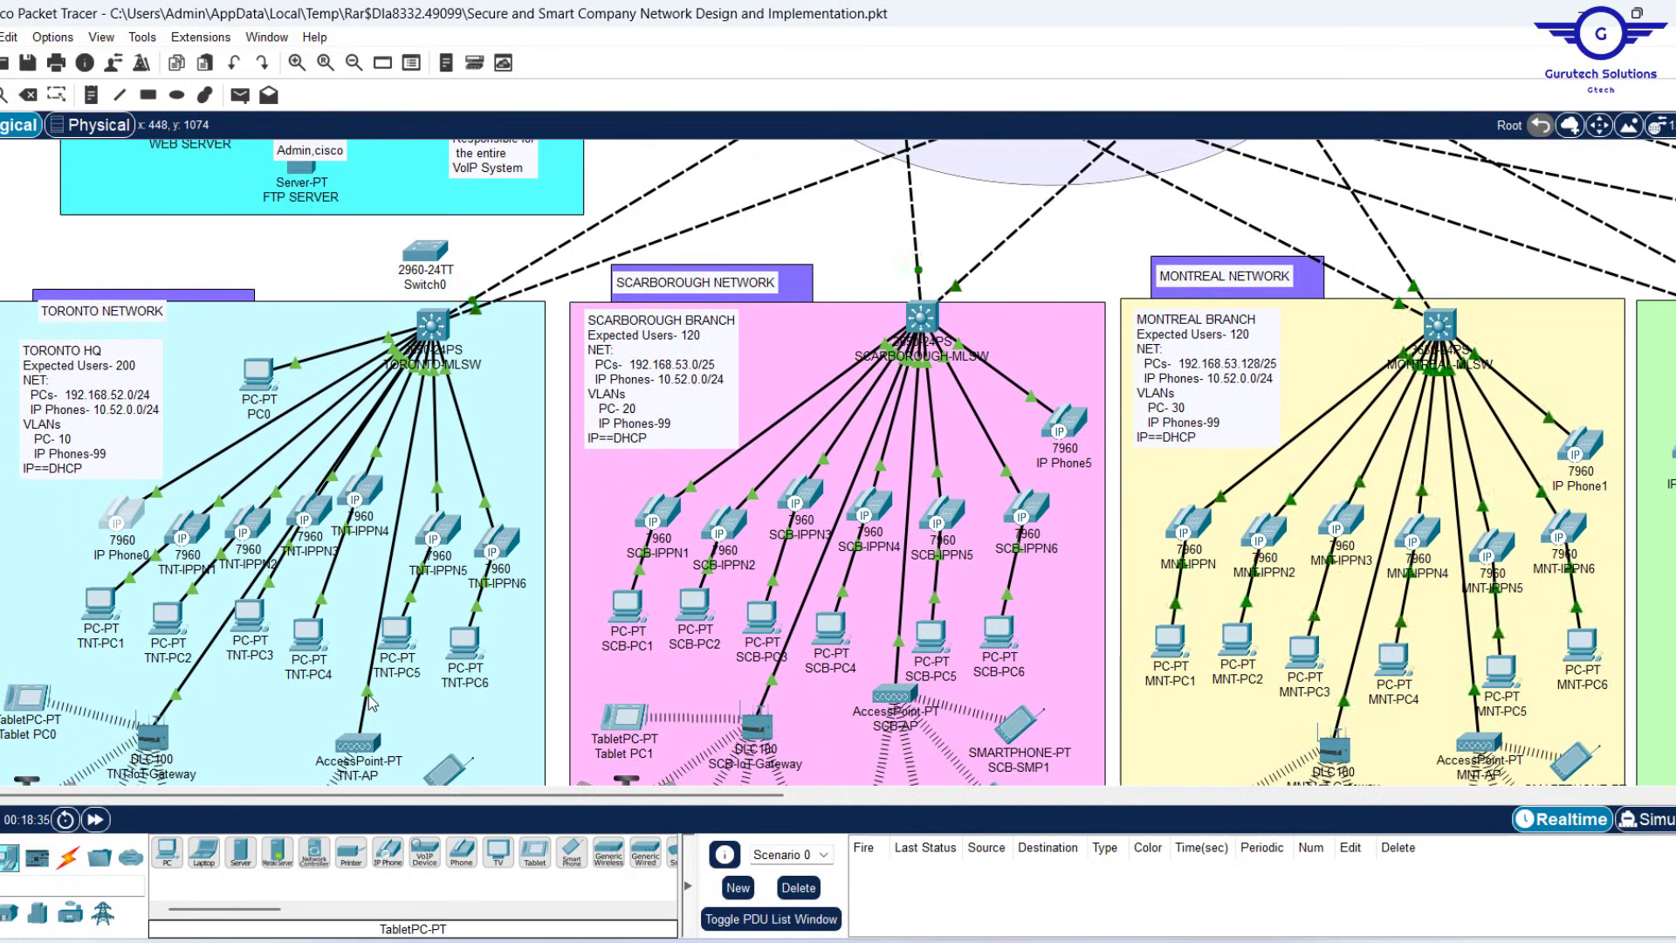
scroll(369, 695, "down", 8)
scroll(368, 695, "up", 2)
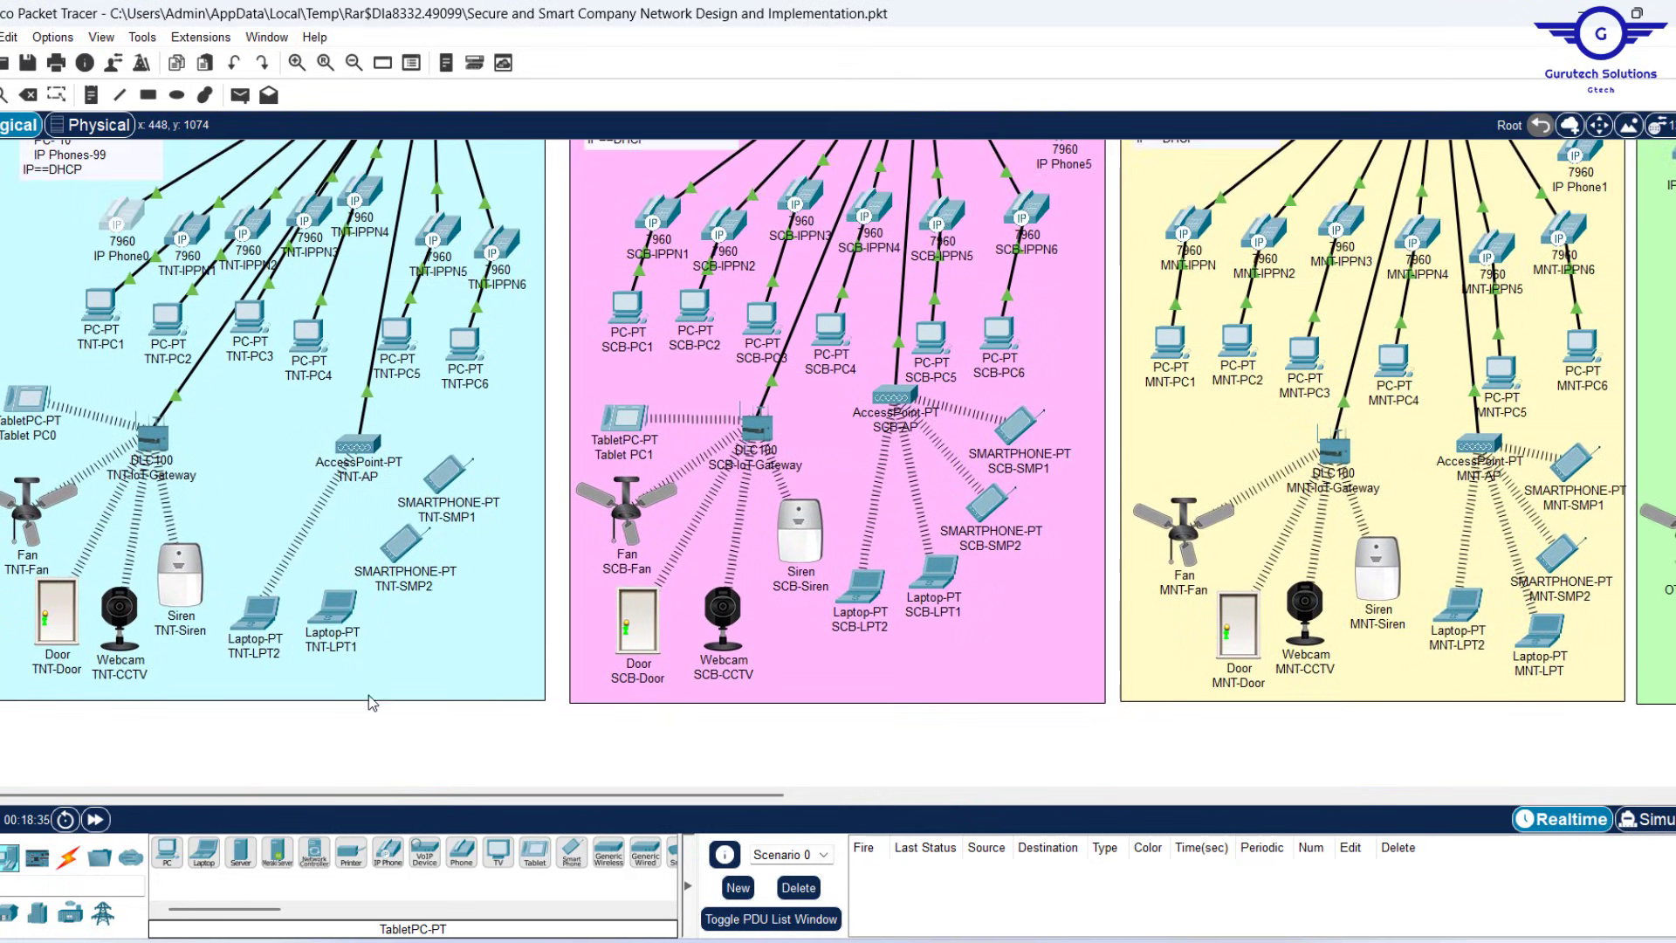
left_click(370, 445)
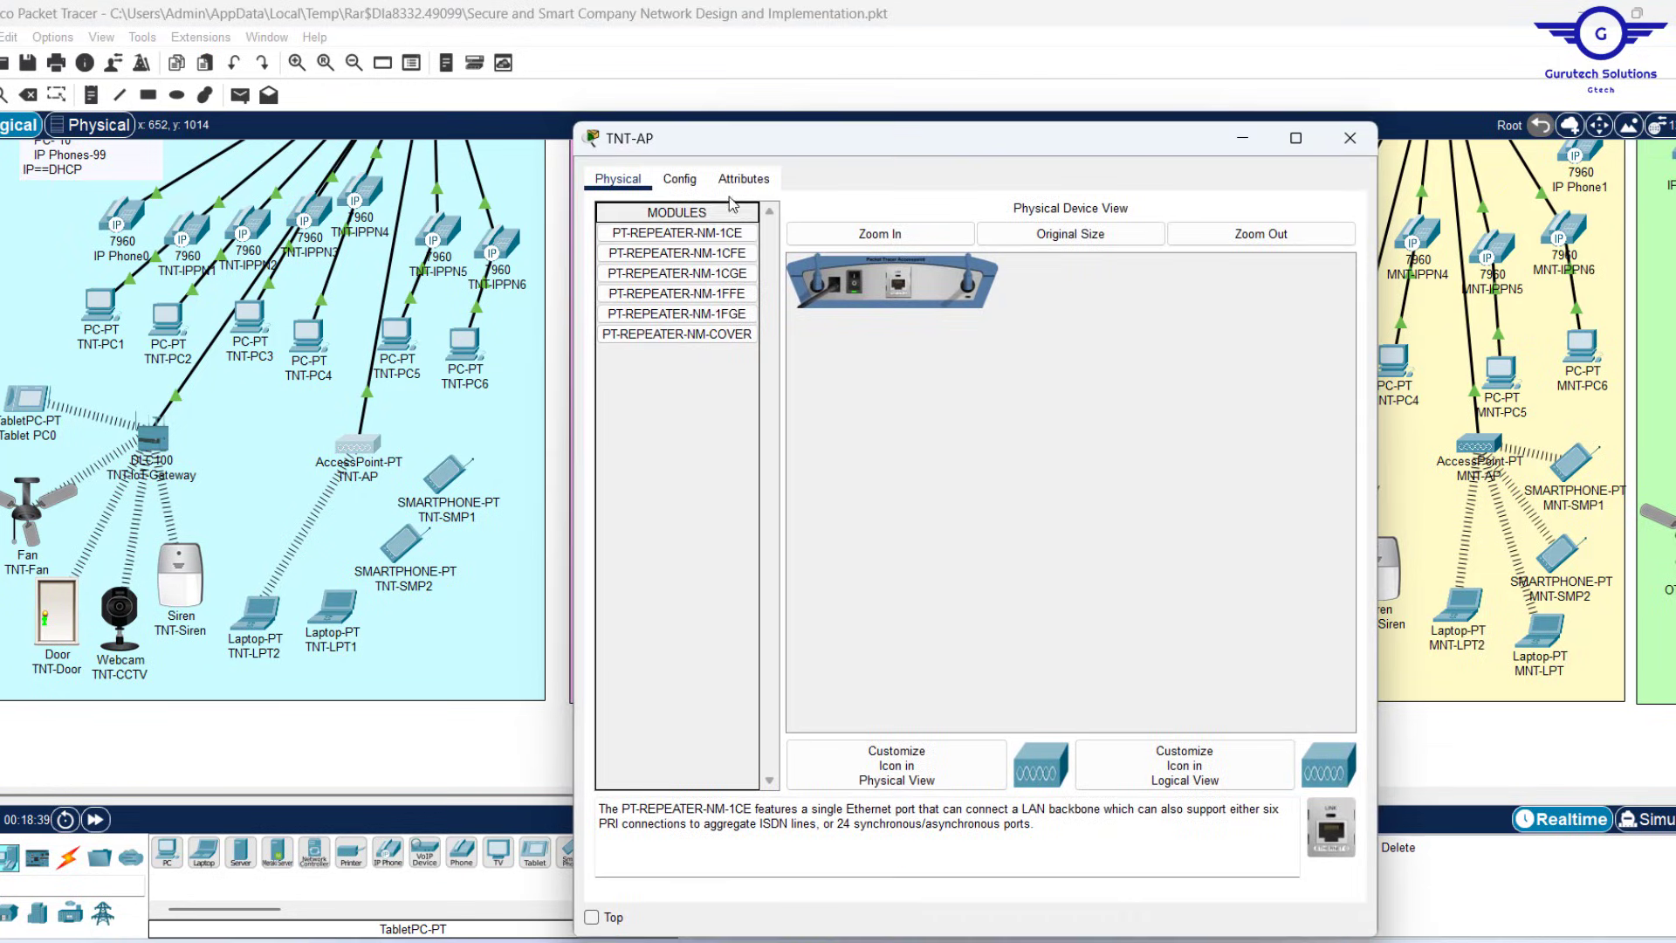
left_click(682, 179)
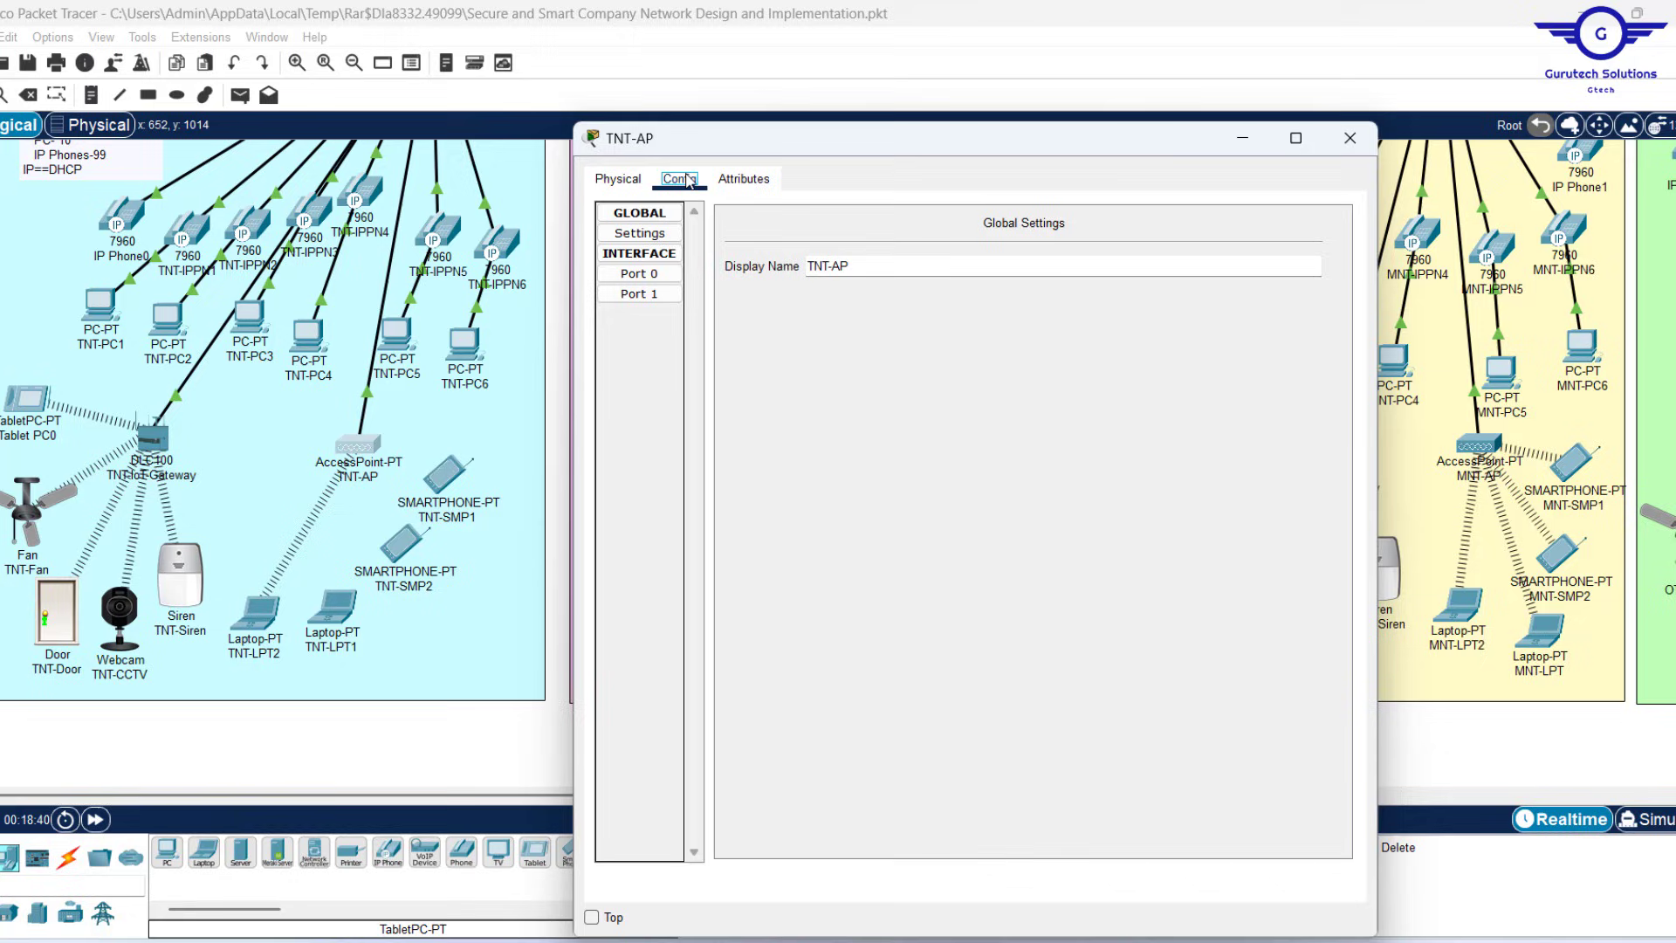
left_click(656, 295)
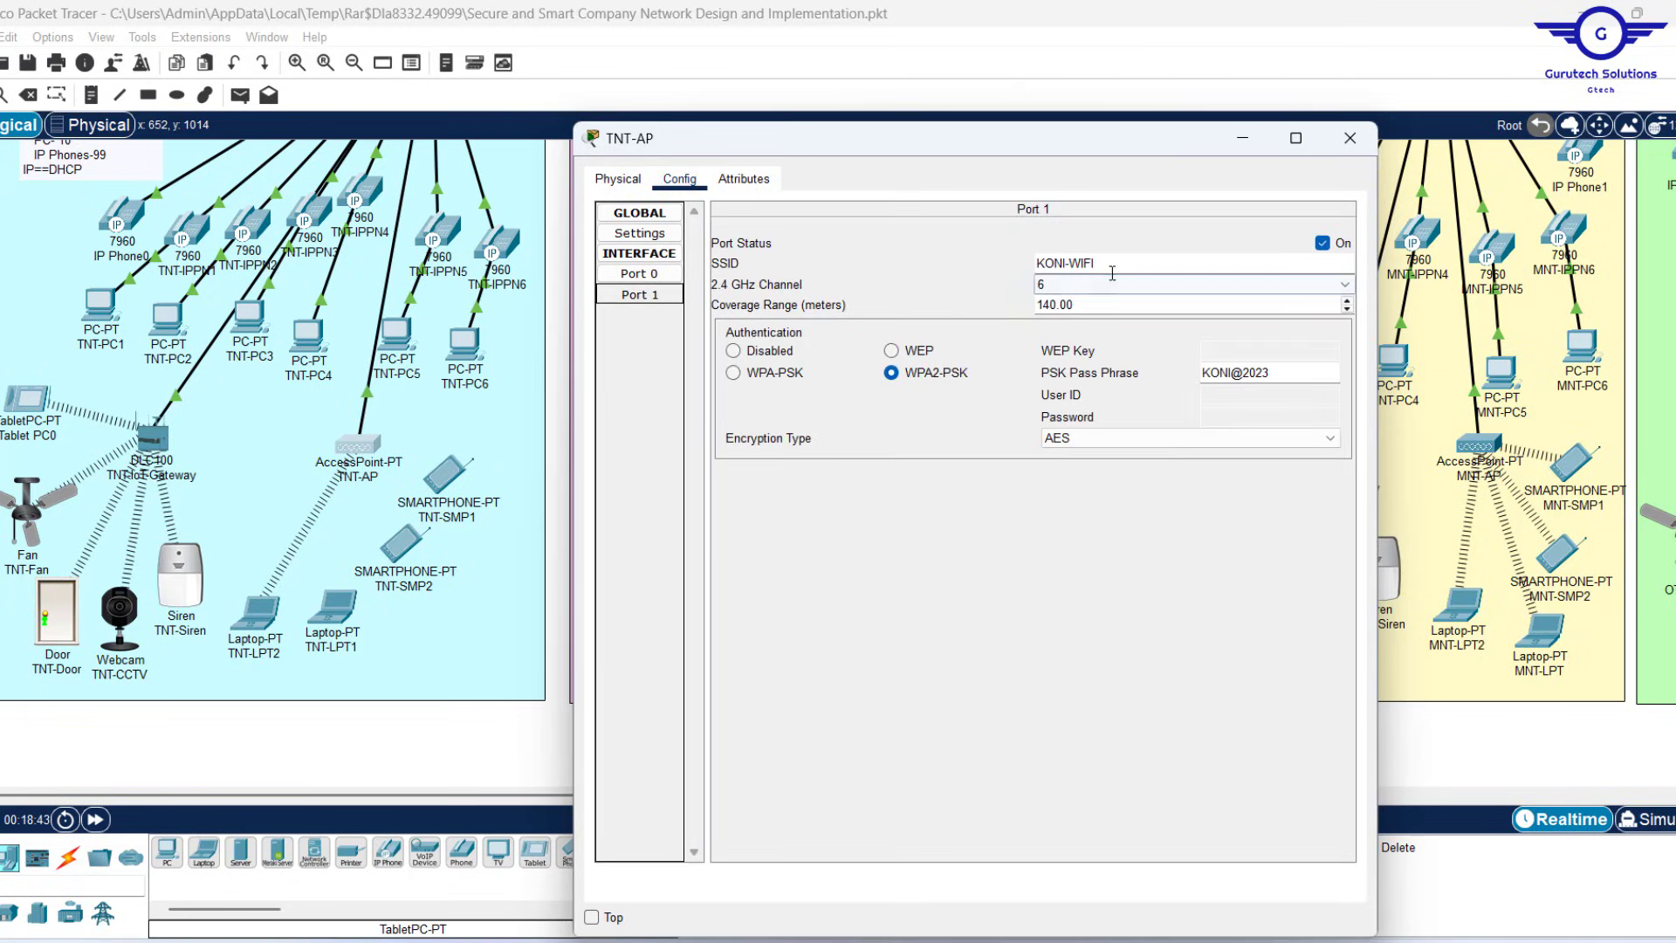
left_click_drag(1117, 265, 1004, 257)
key("ctrl+c")
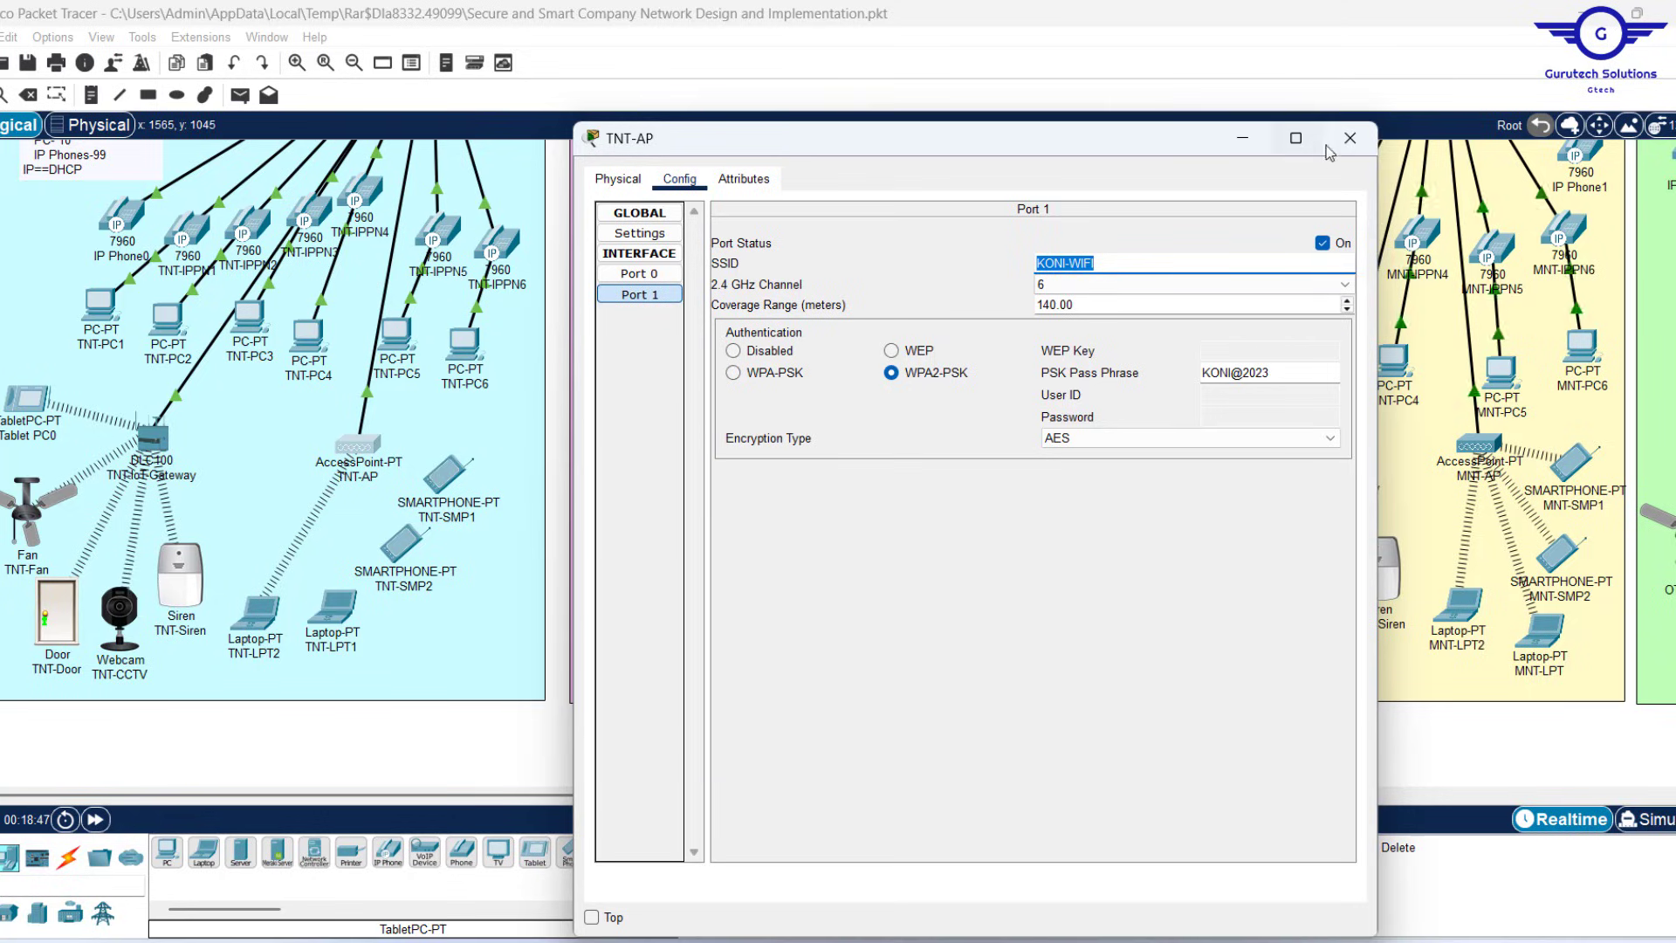
left_click(1350, 138)
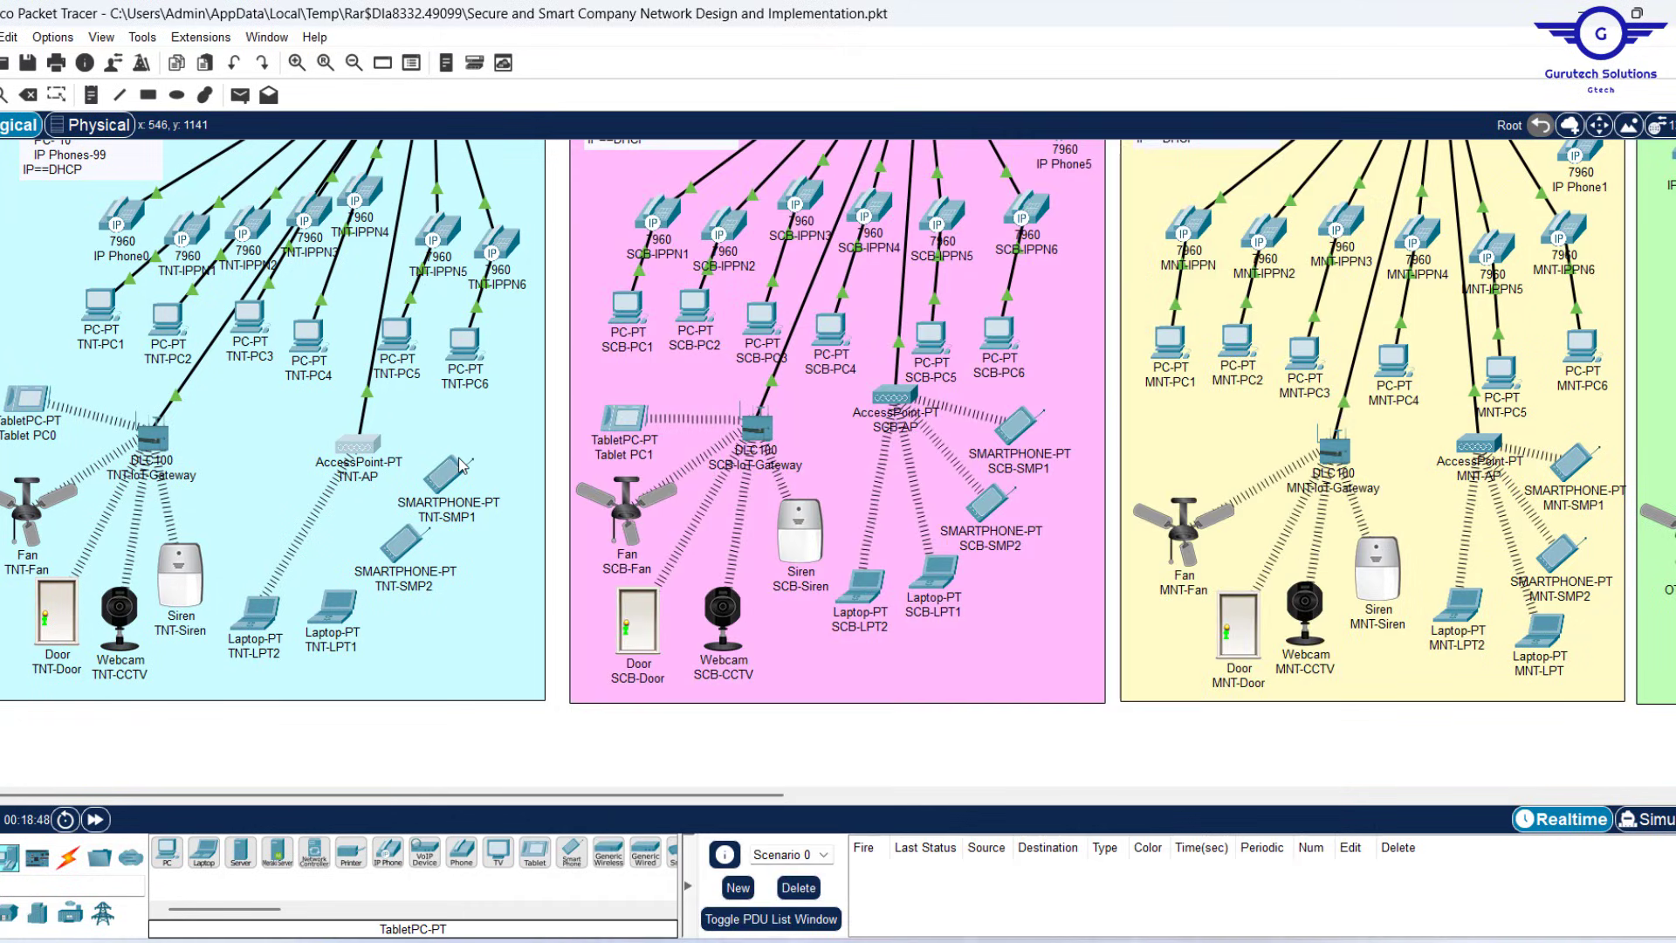
Set the SSID of TNT-LPT1's Wireless0 interface to KONI-WIFI by pasting the copied name
left_click(333, 617)
left_click(739, 180)
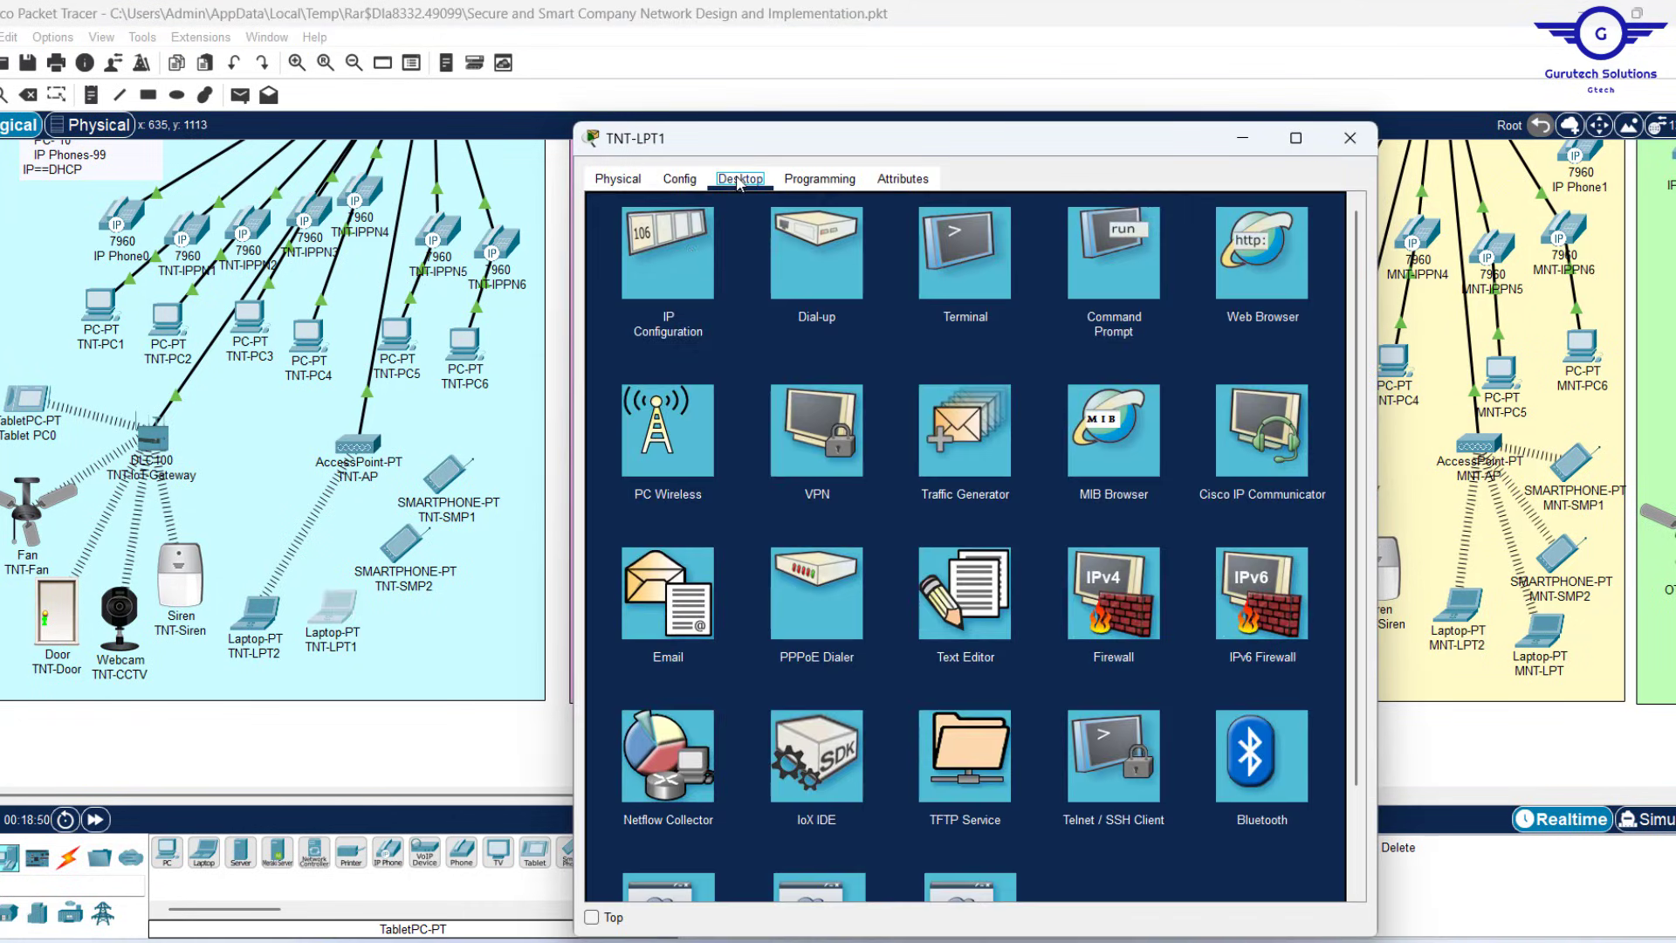
left_click(680, 179)
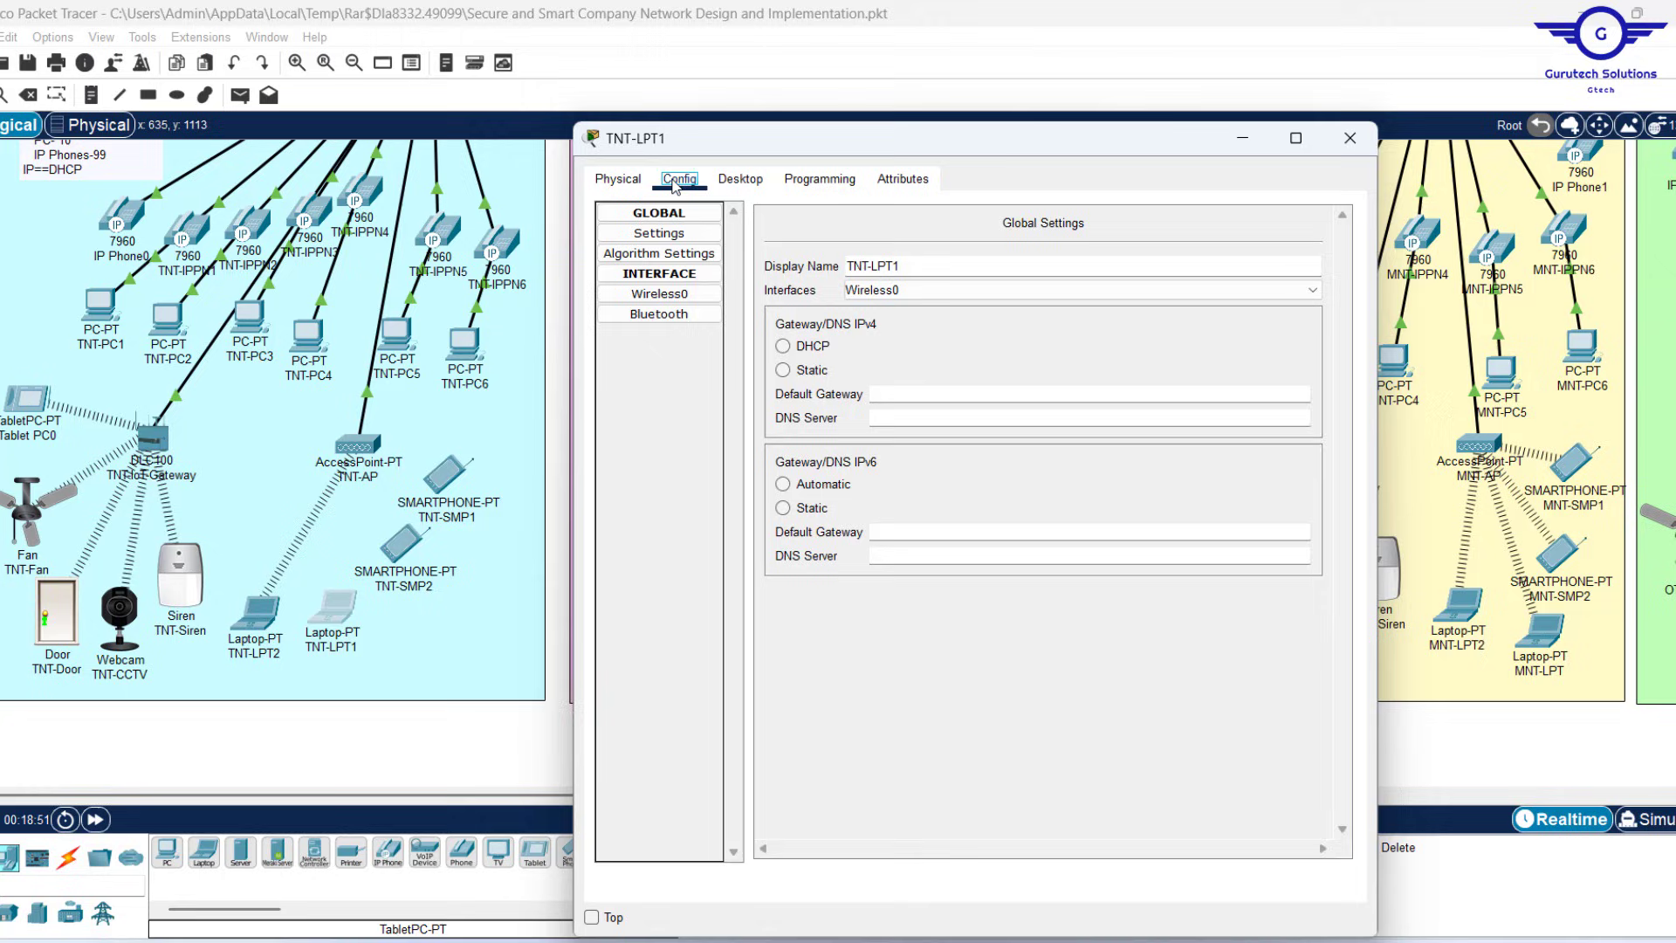
left_click(682, 297)
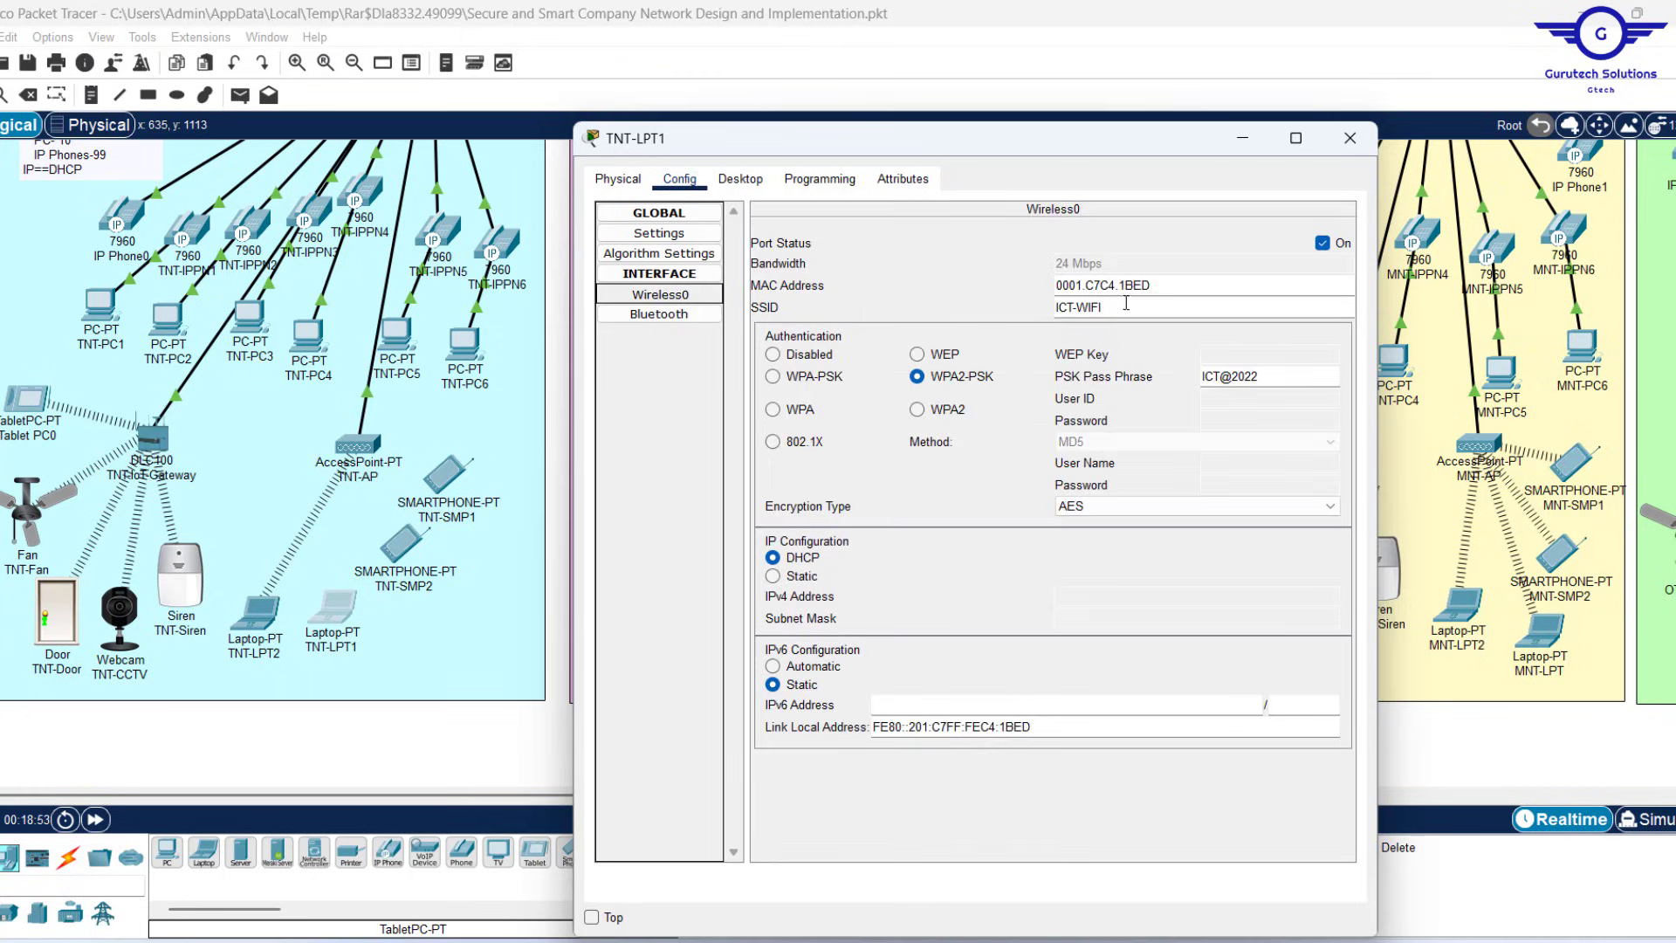
left_click_drag(1126, 303, 747, 311)
key("ctrl+v")
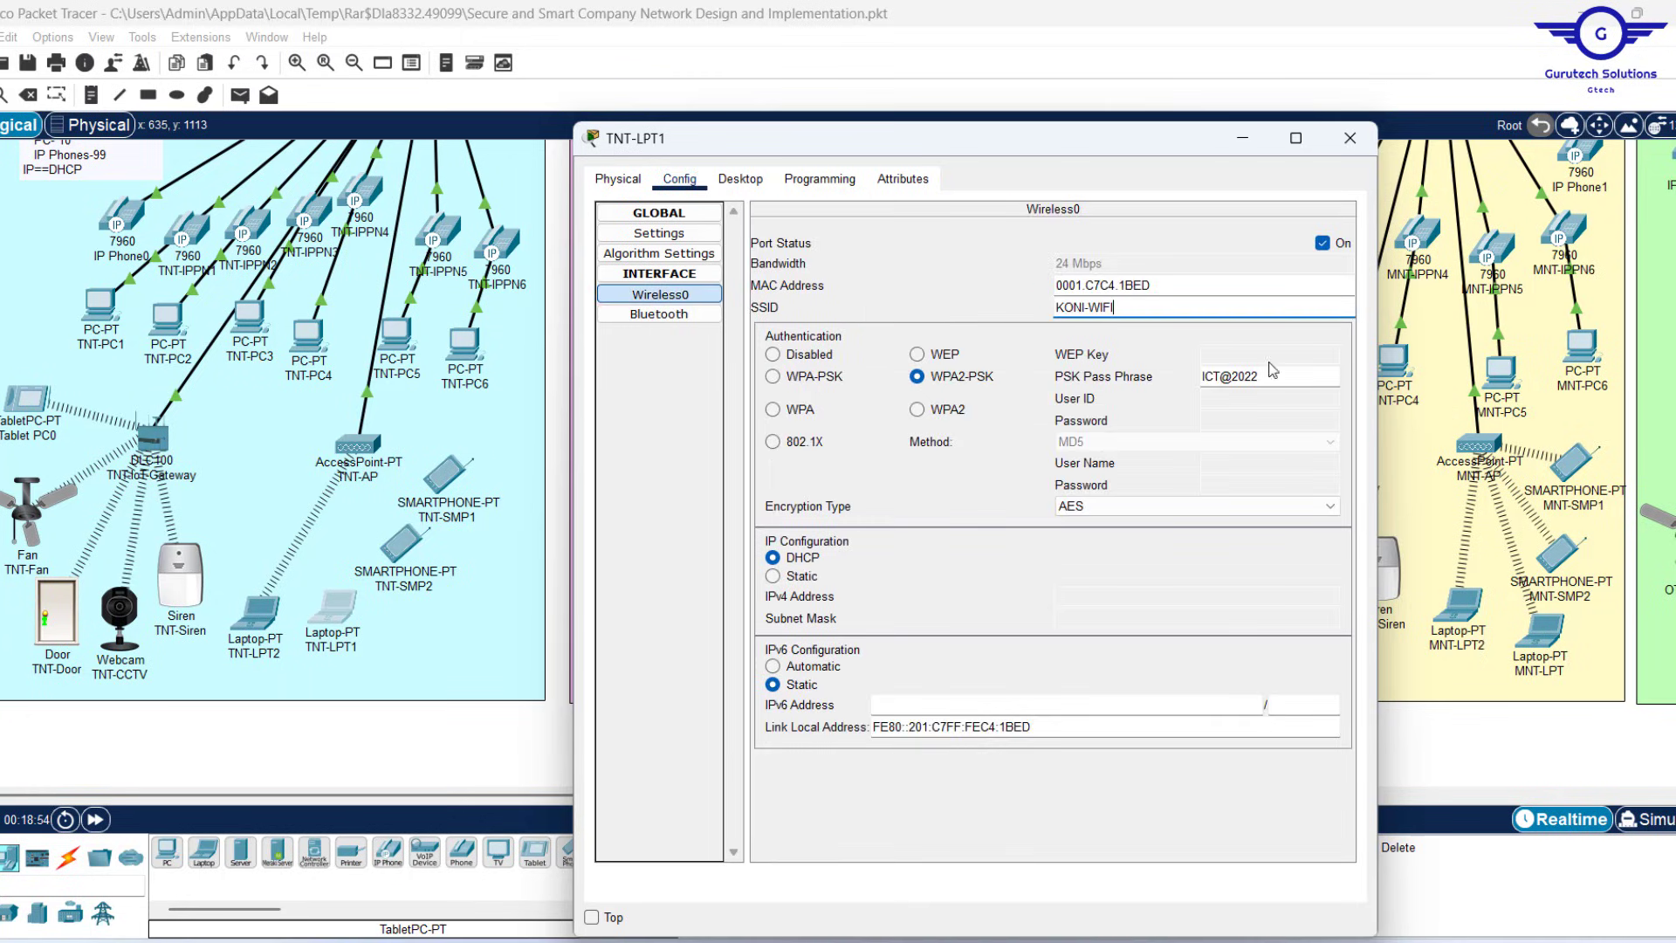
Replace the WPA2-PSK pass phrase on TNT-LPT1's Wireless0 interface with the access point's pass phrase, and close the laptop's window
left_click_drag(1278, 377, 1188, 381)
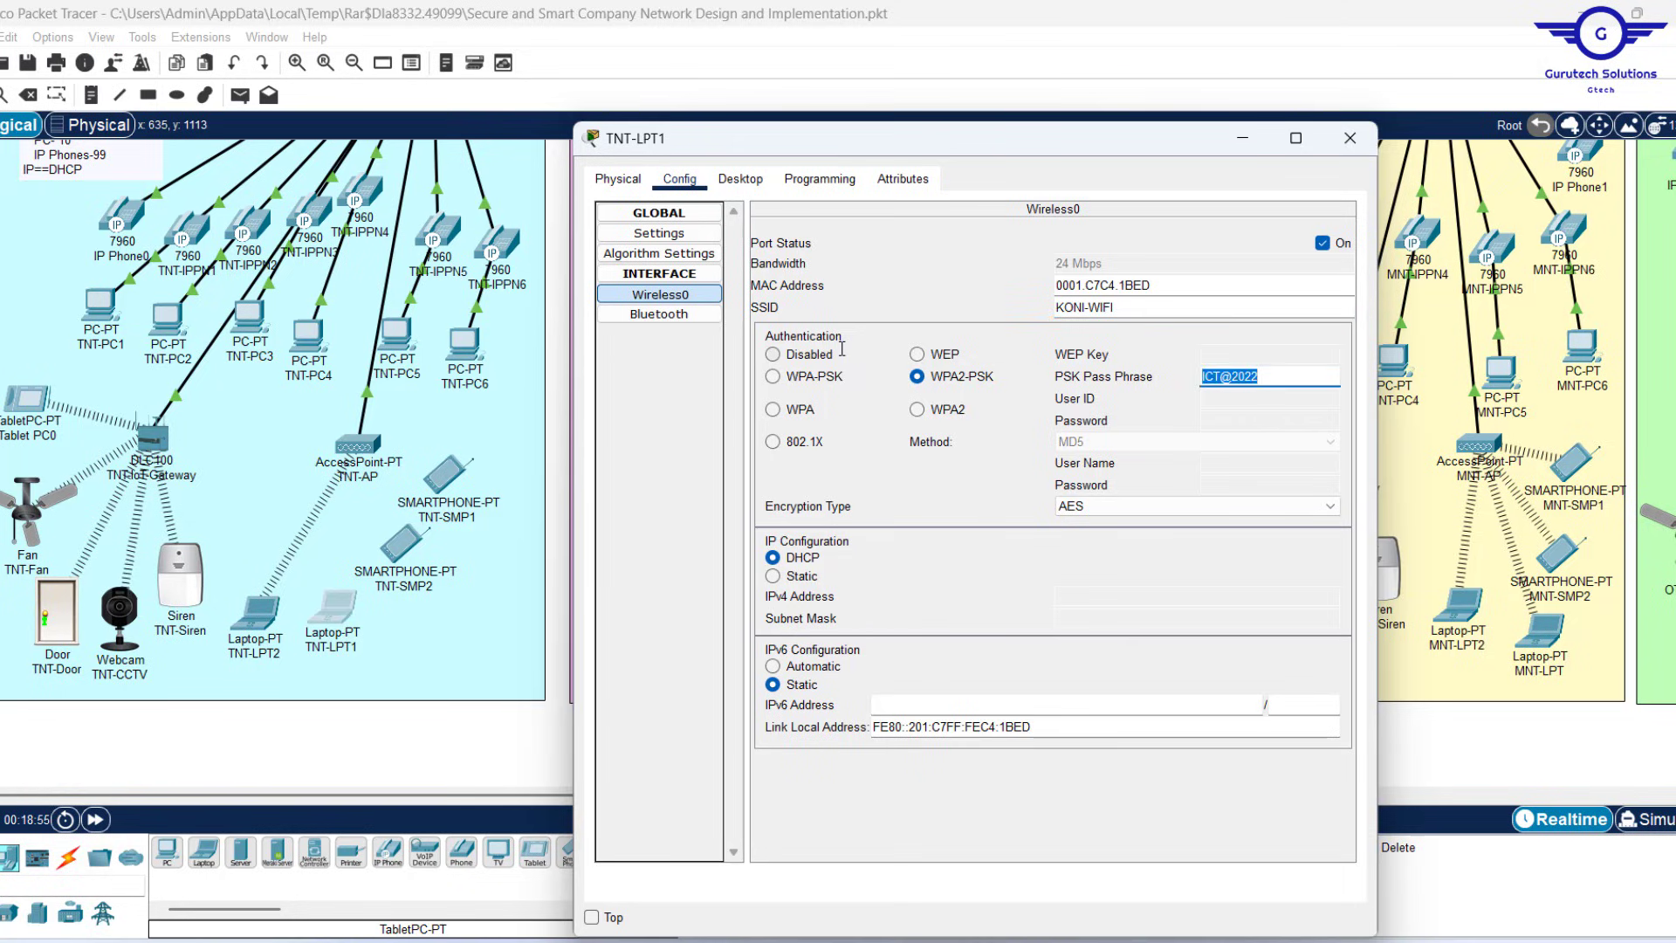
key("ctrl+v")
key("BackSpace")
key("BackSpace")
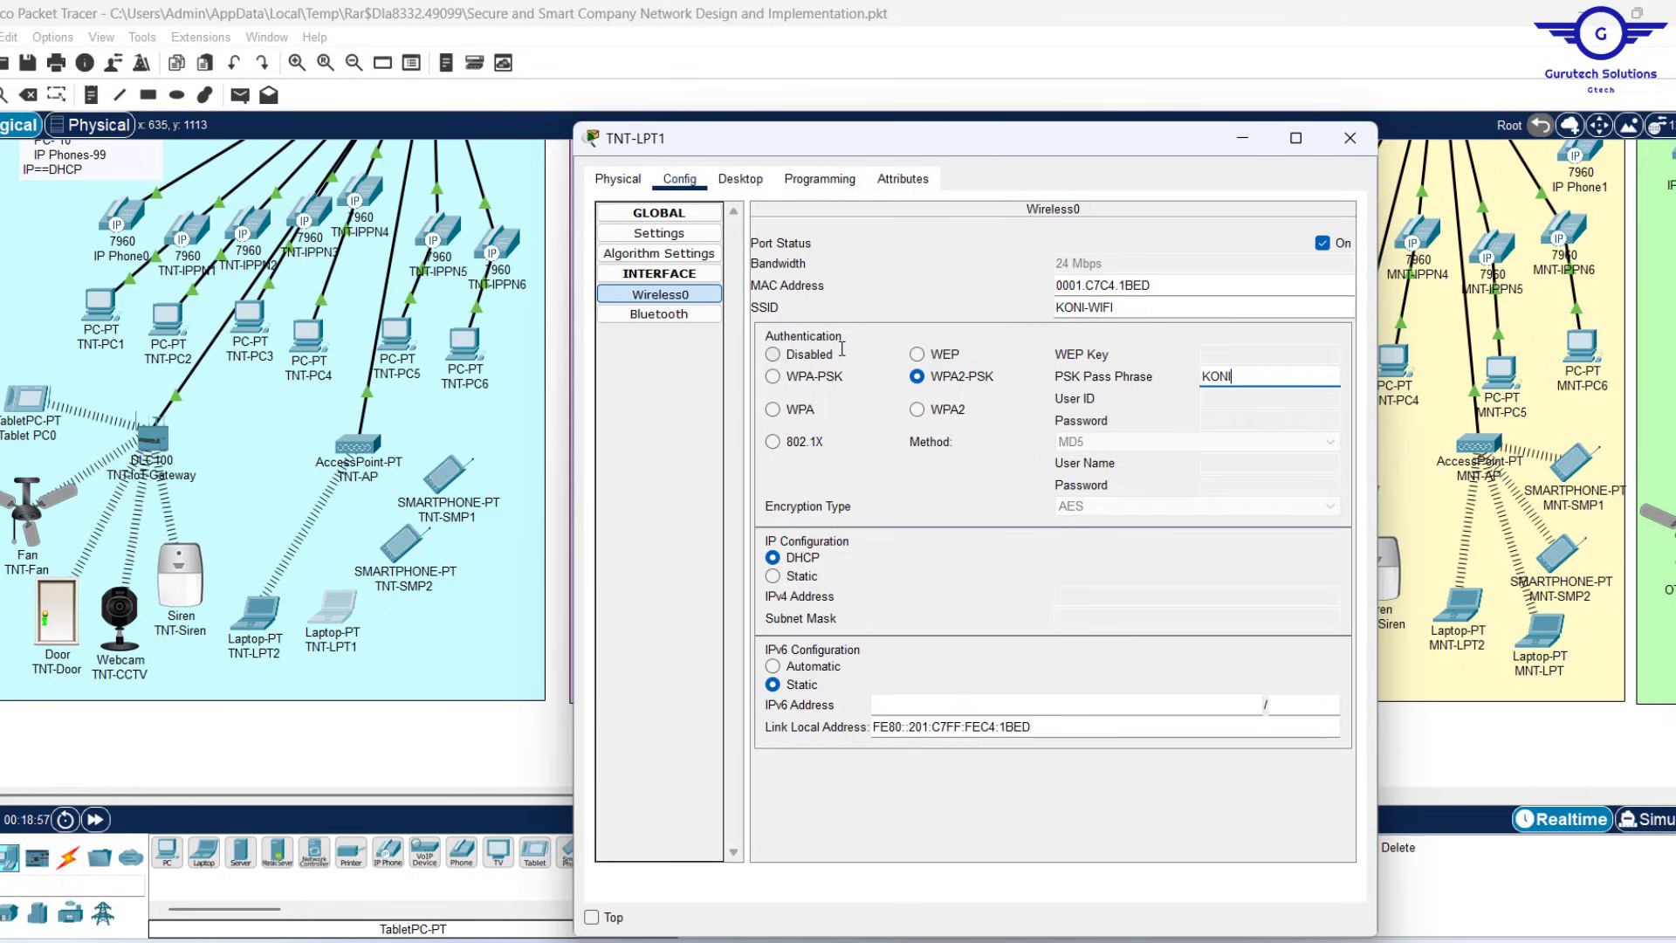
type("@2023")
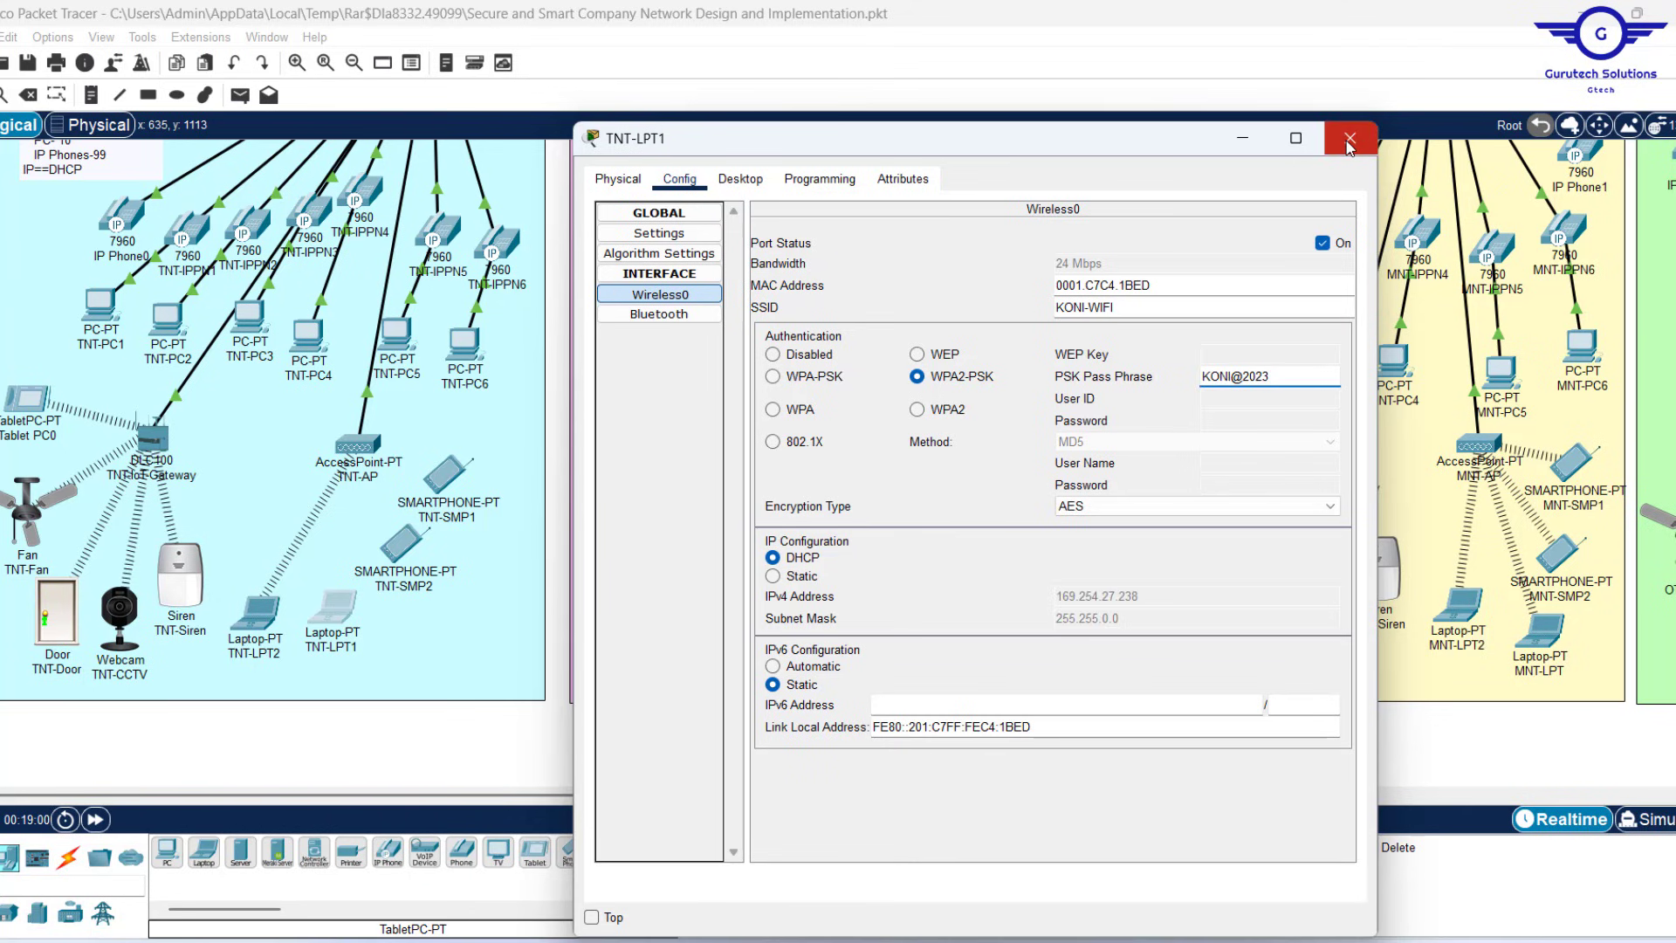
left_click(1350, 145)
left_click(421, 659)
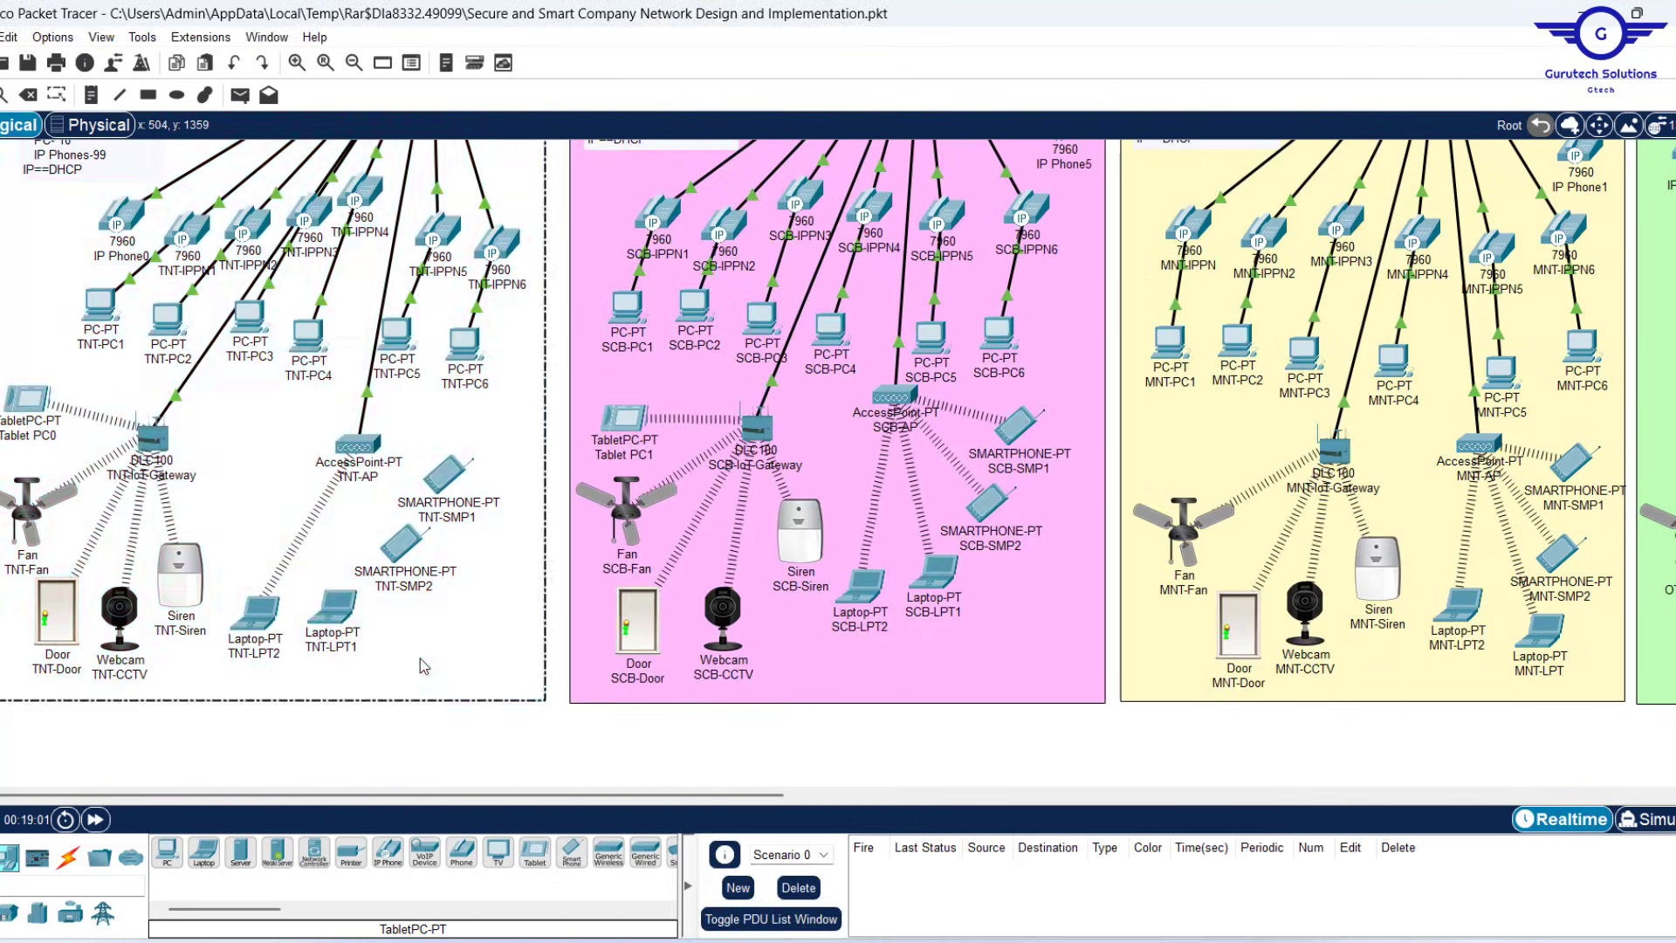
left_click(359, 767)
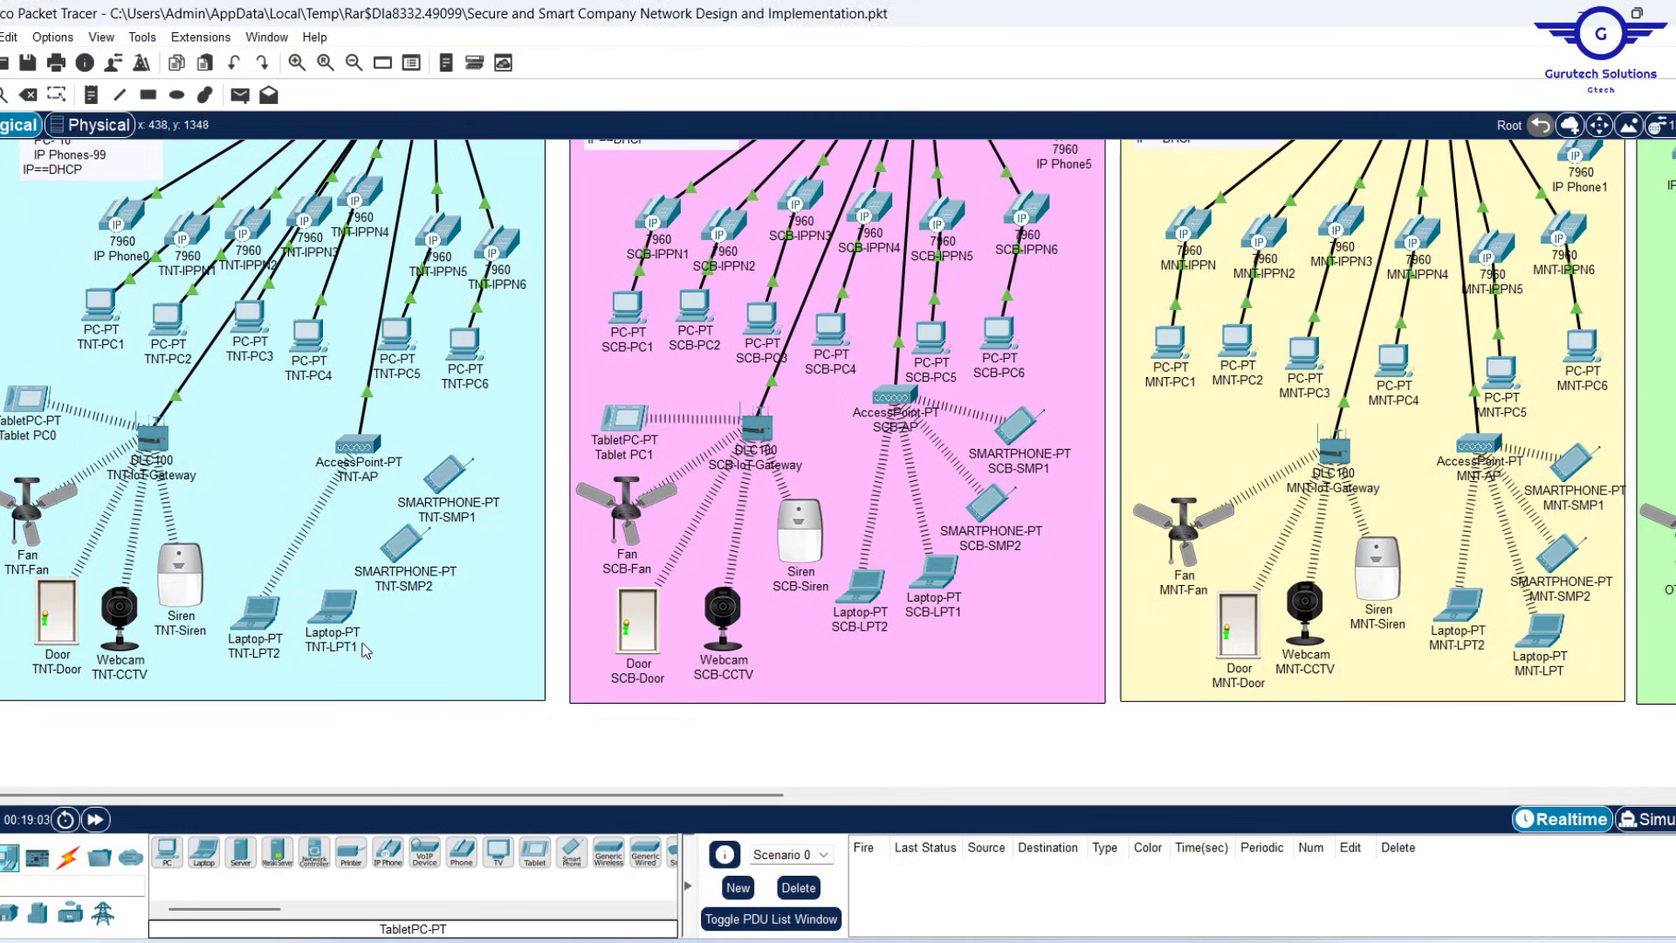
Check the IP configuration that TNT-LPT1 receives through DHCP on Wireless0, and close the laptop's window
left_click(335, 610)
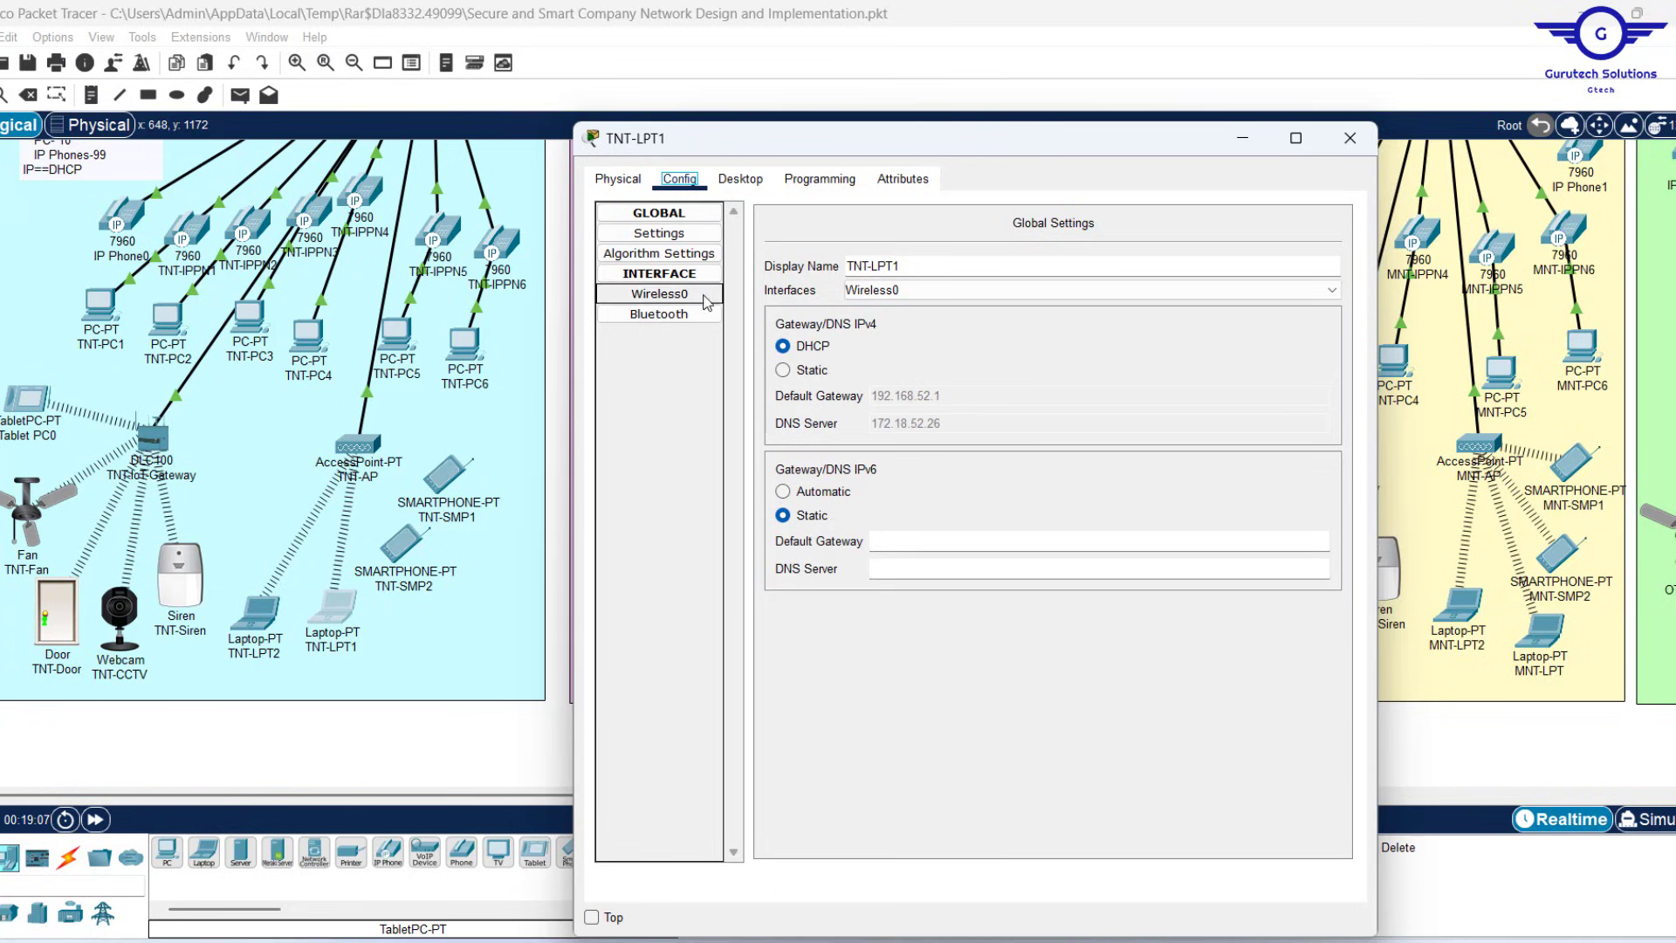
left_click(742, 180)
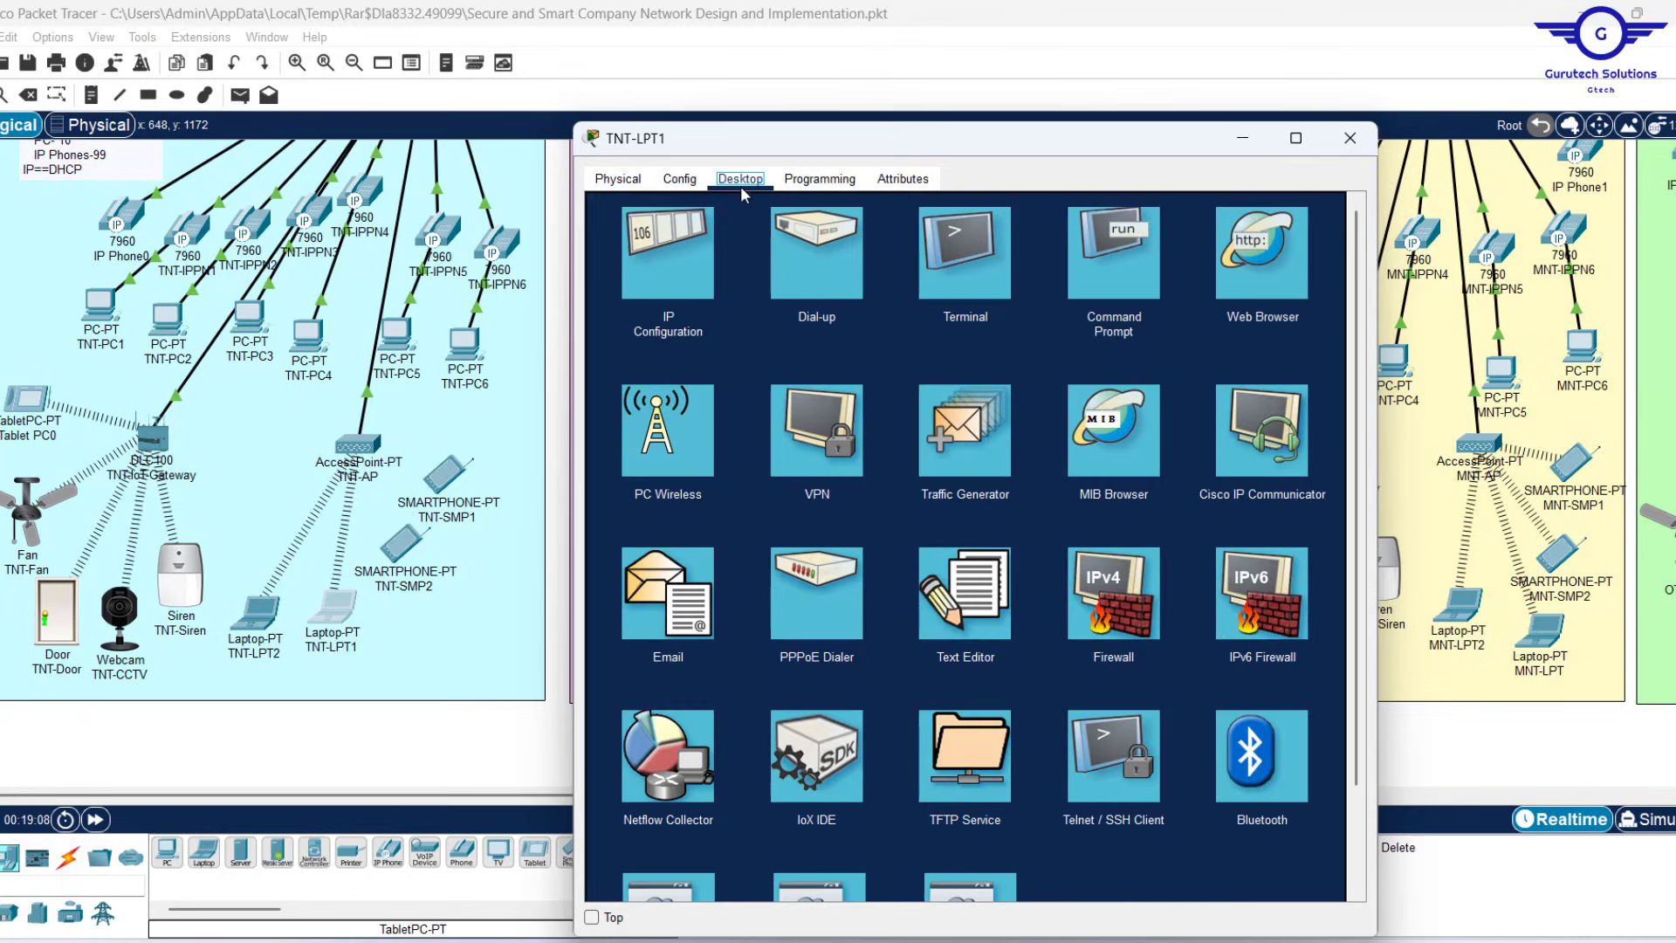
left_click(683, 273)
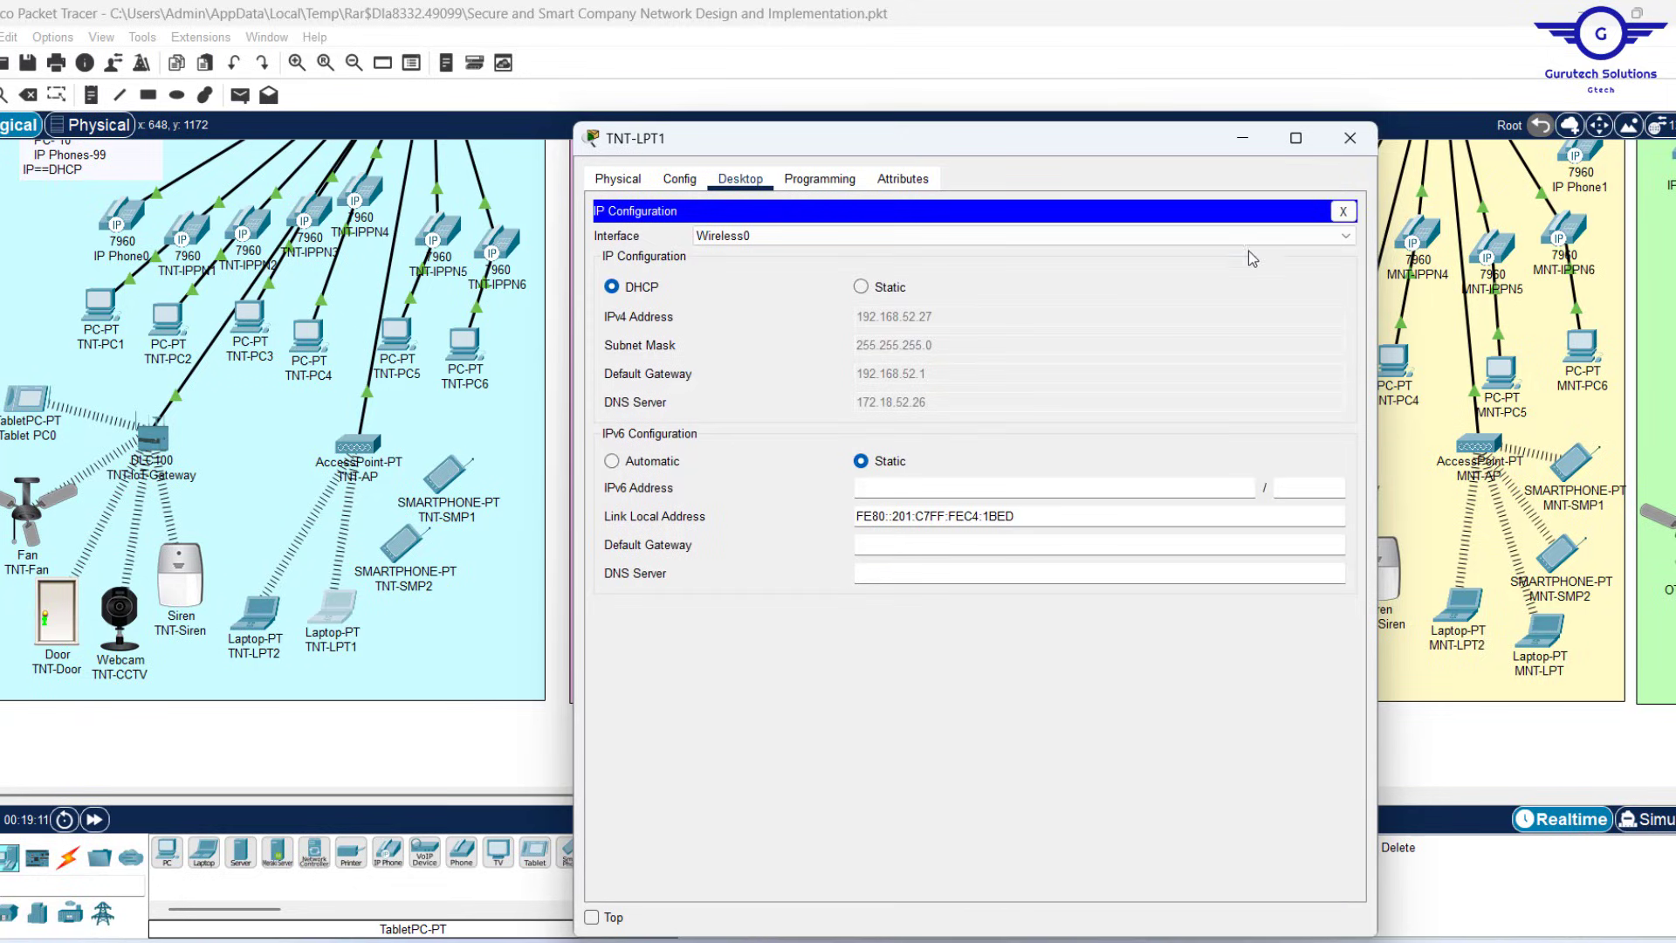
left_click(1352, 148)
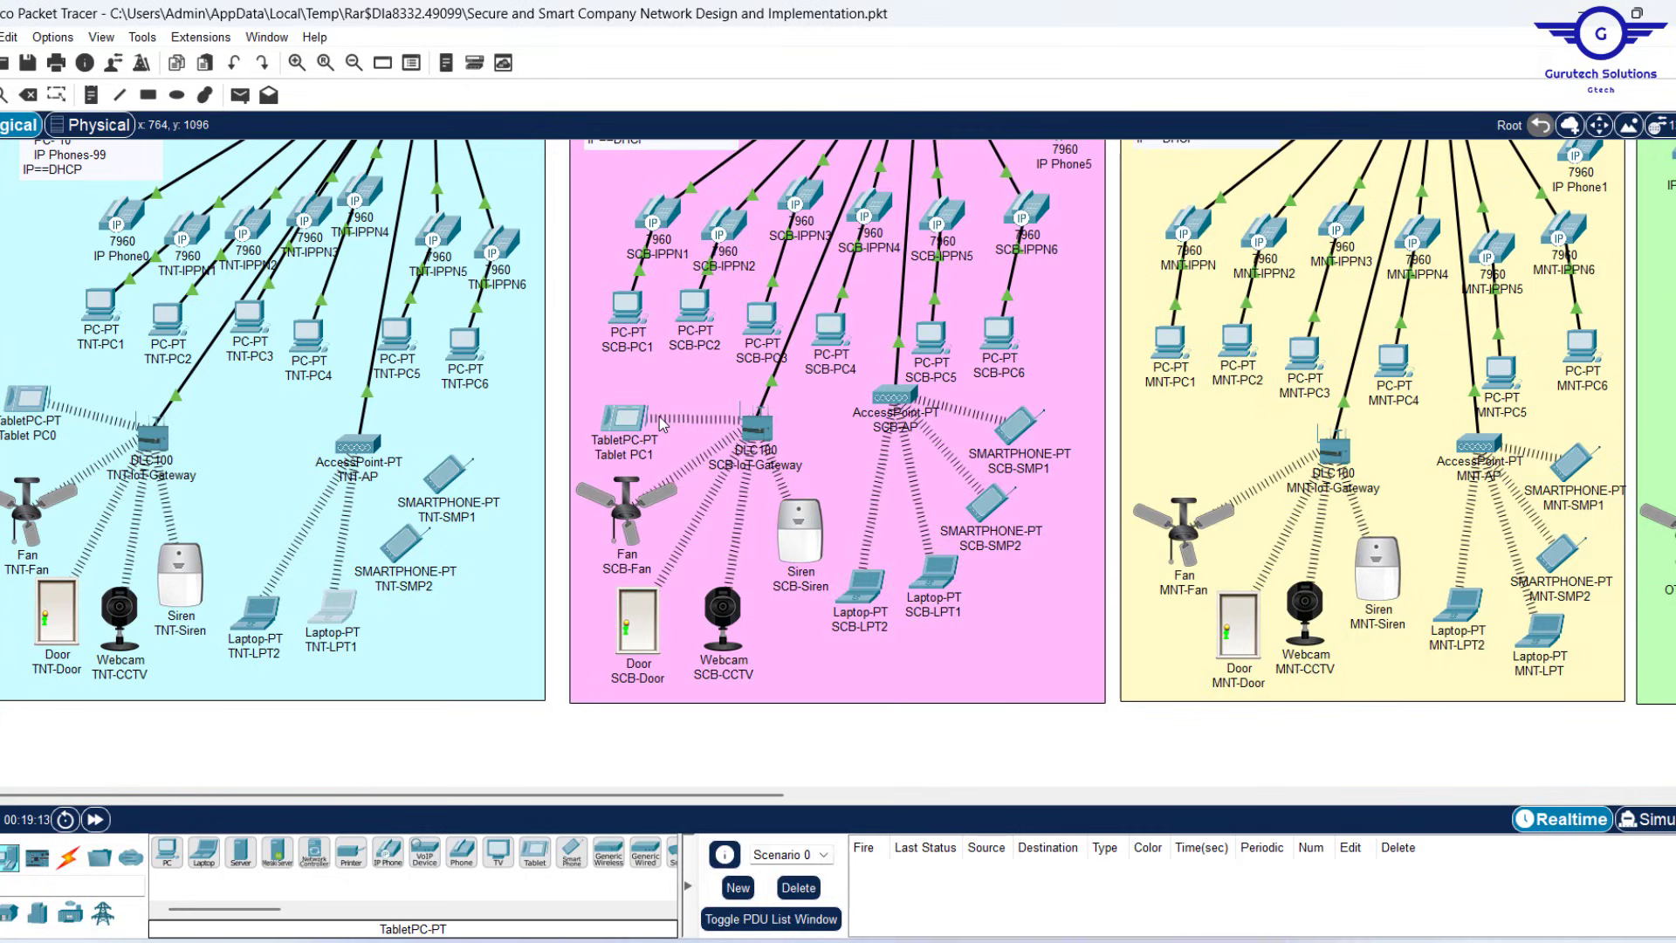
scroll(349, 568, "up", 3)
scroll(349, 568, "up", 5)
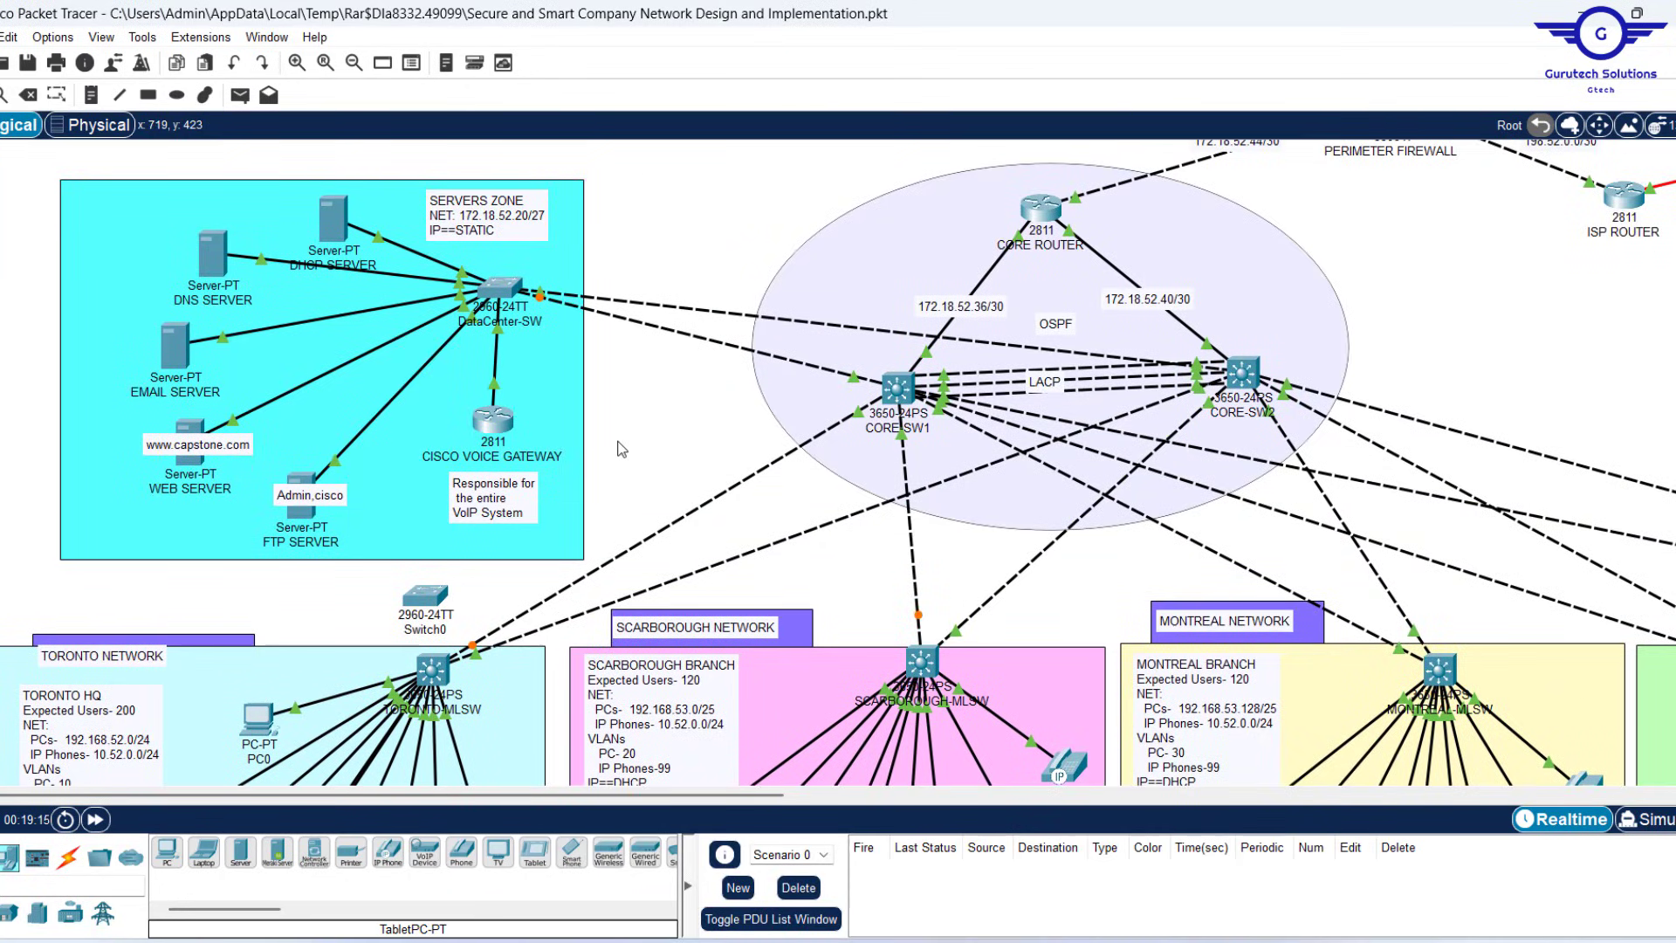
Examine the branch network labels from Toronto to Calgary for expected users, subnets, VLANs and DHCP addressing
scroll(622, 449, "down", 5)
scroll(622, 449, "up", 6)
scroll(621, 449, "down", 5)
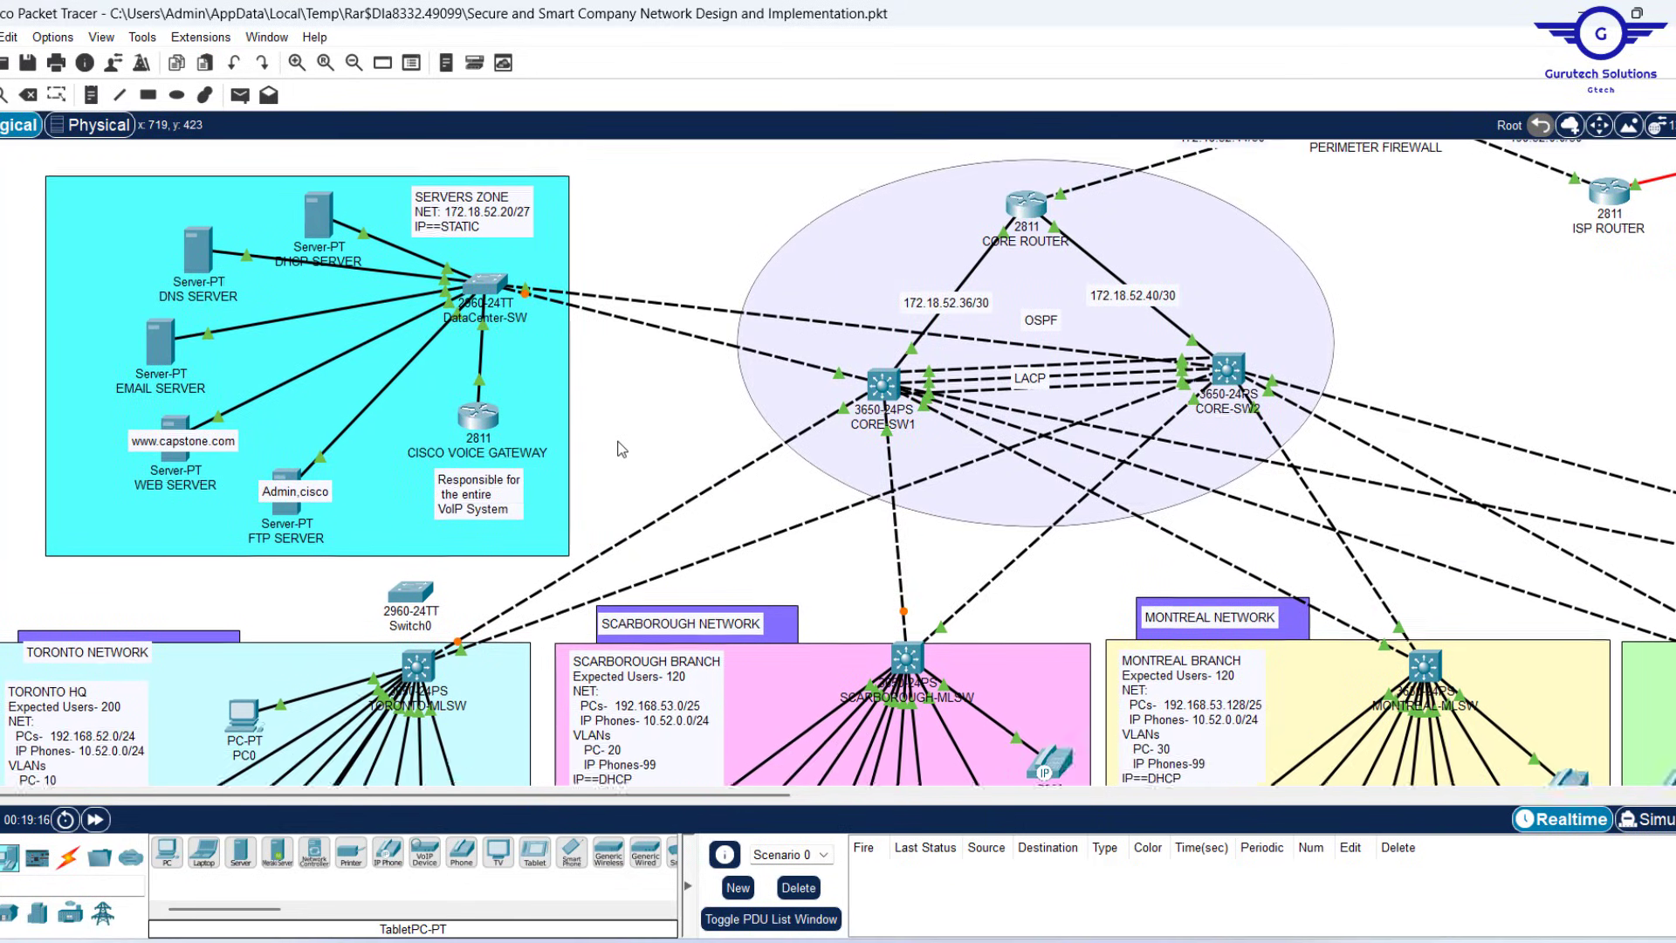
scroll(621, 449, "up", 2)
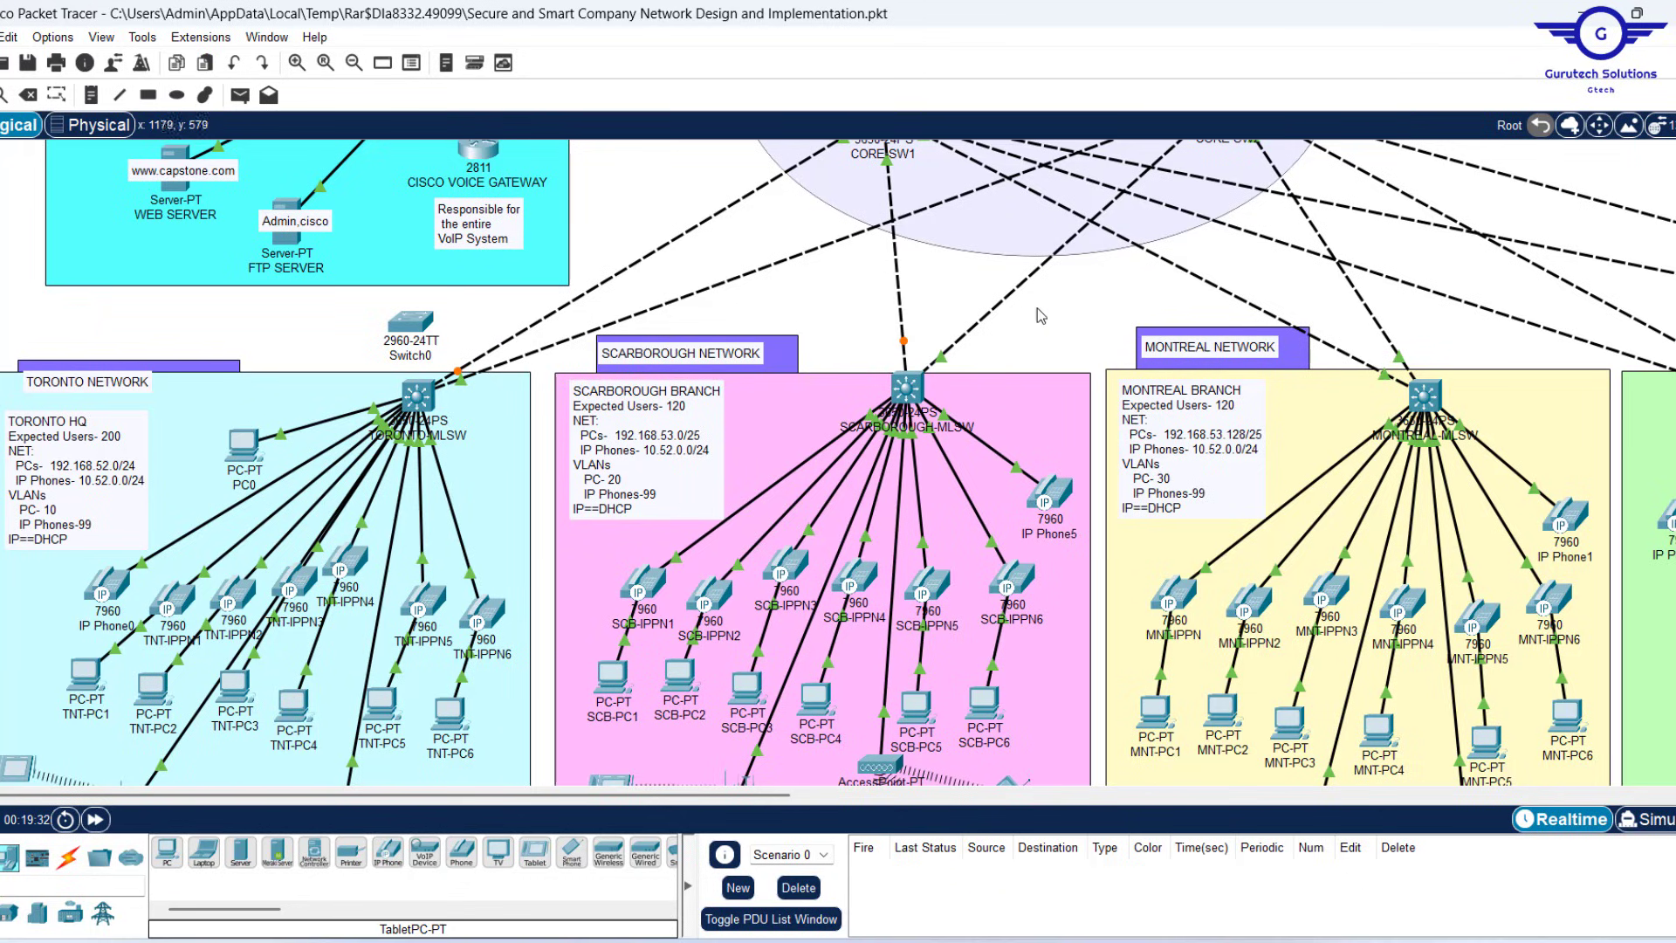
scroll(1153, 334, "right", 5)
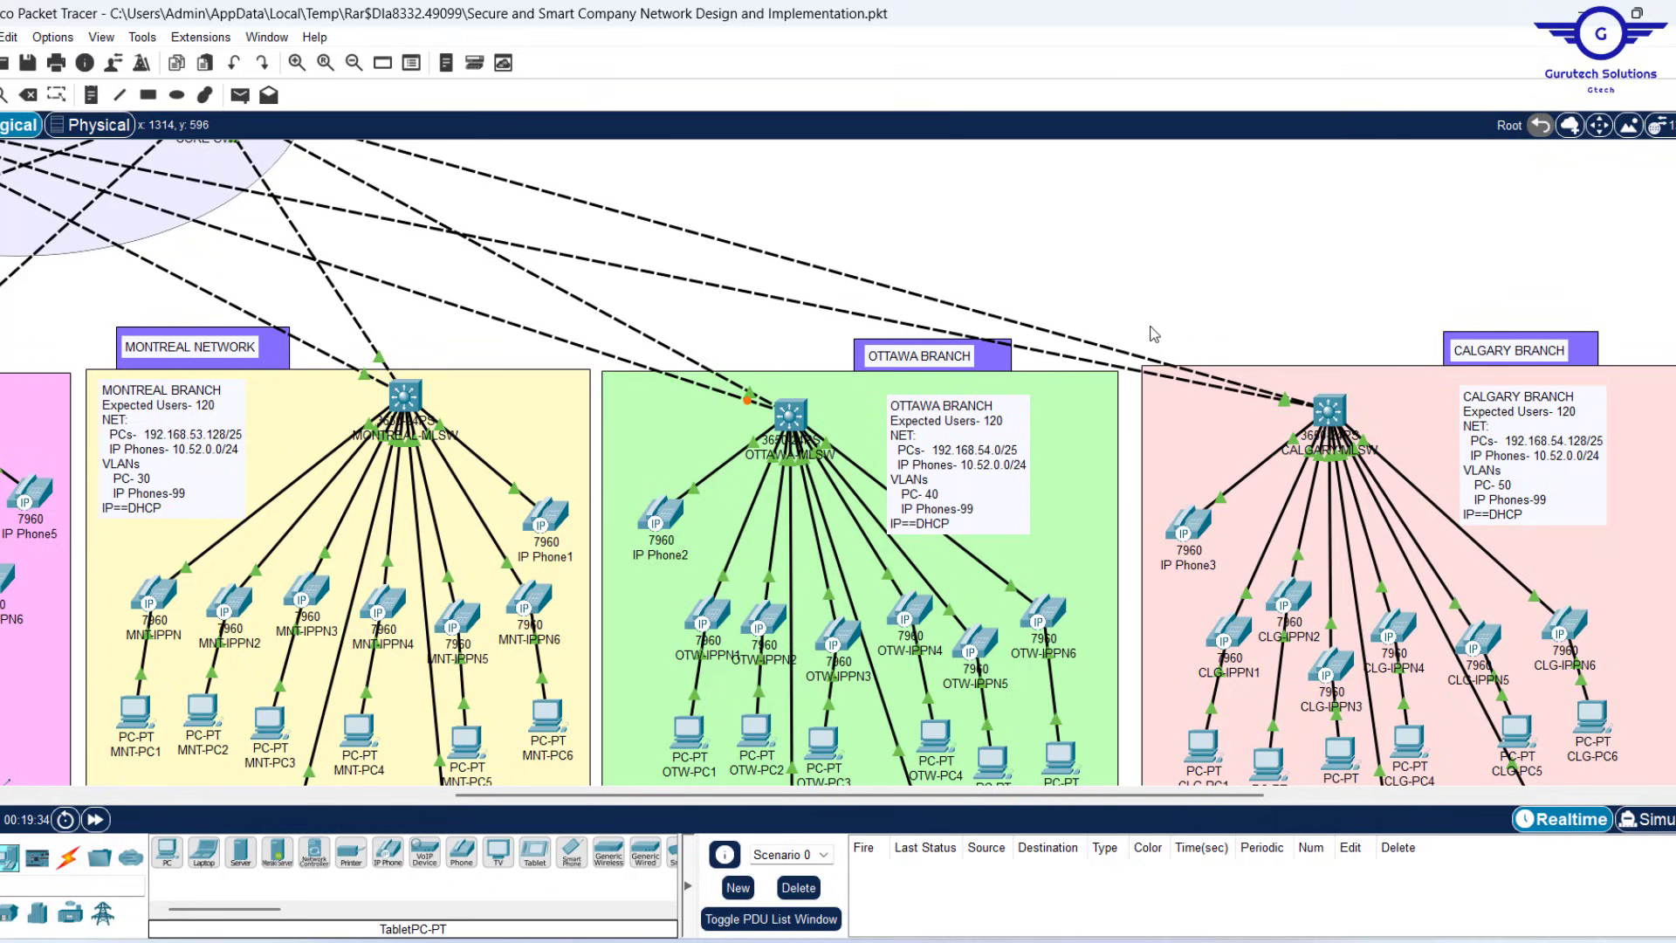
scroll(1104, 323, "up", 3)
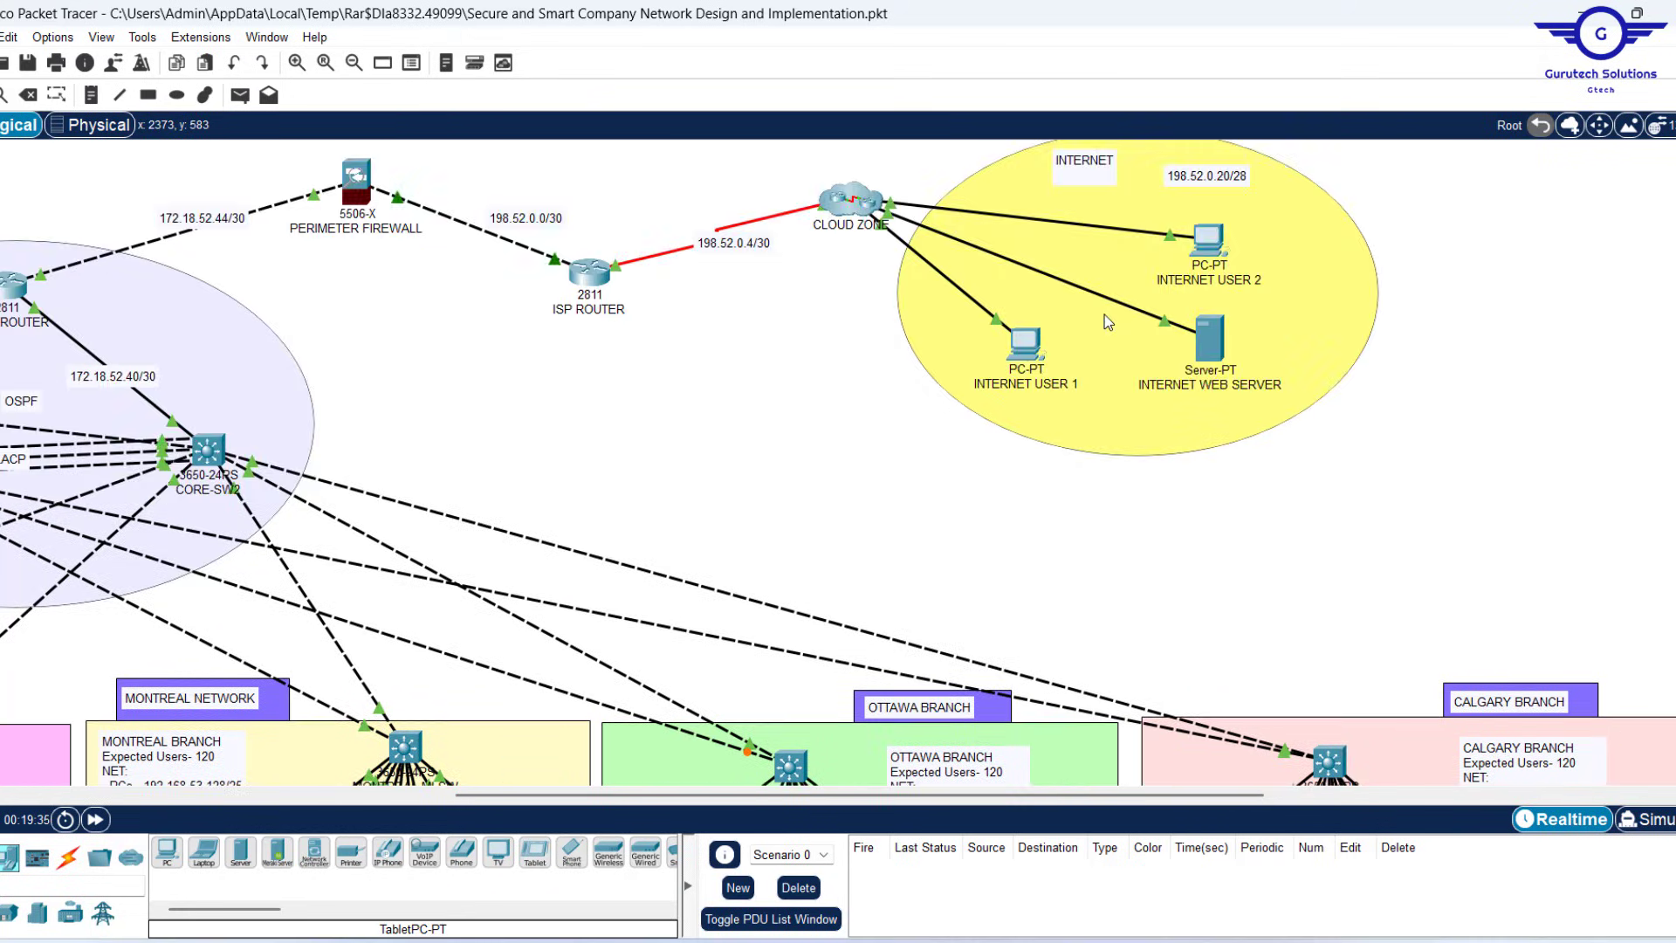
scroll(1104, 322, "left", 3)
scroll(1218, 424, "down", 5)
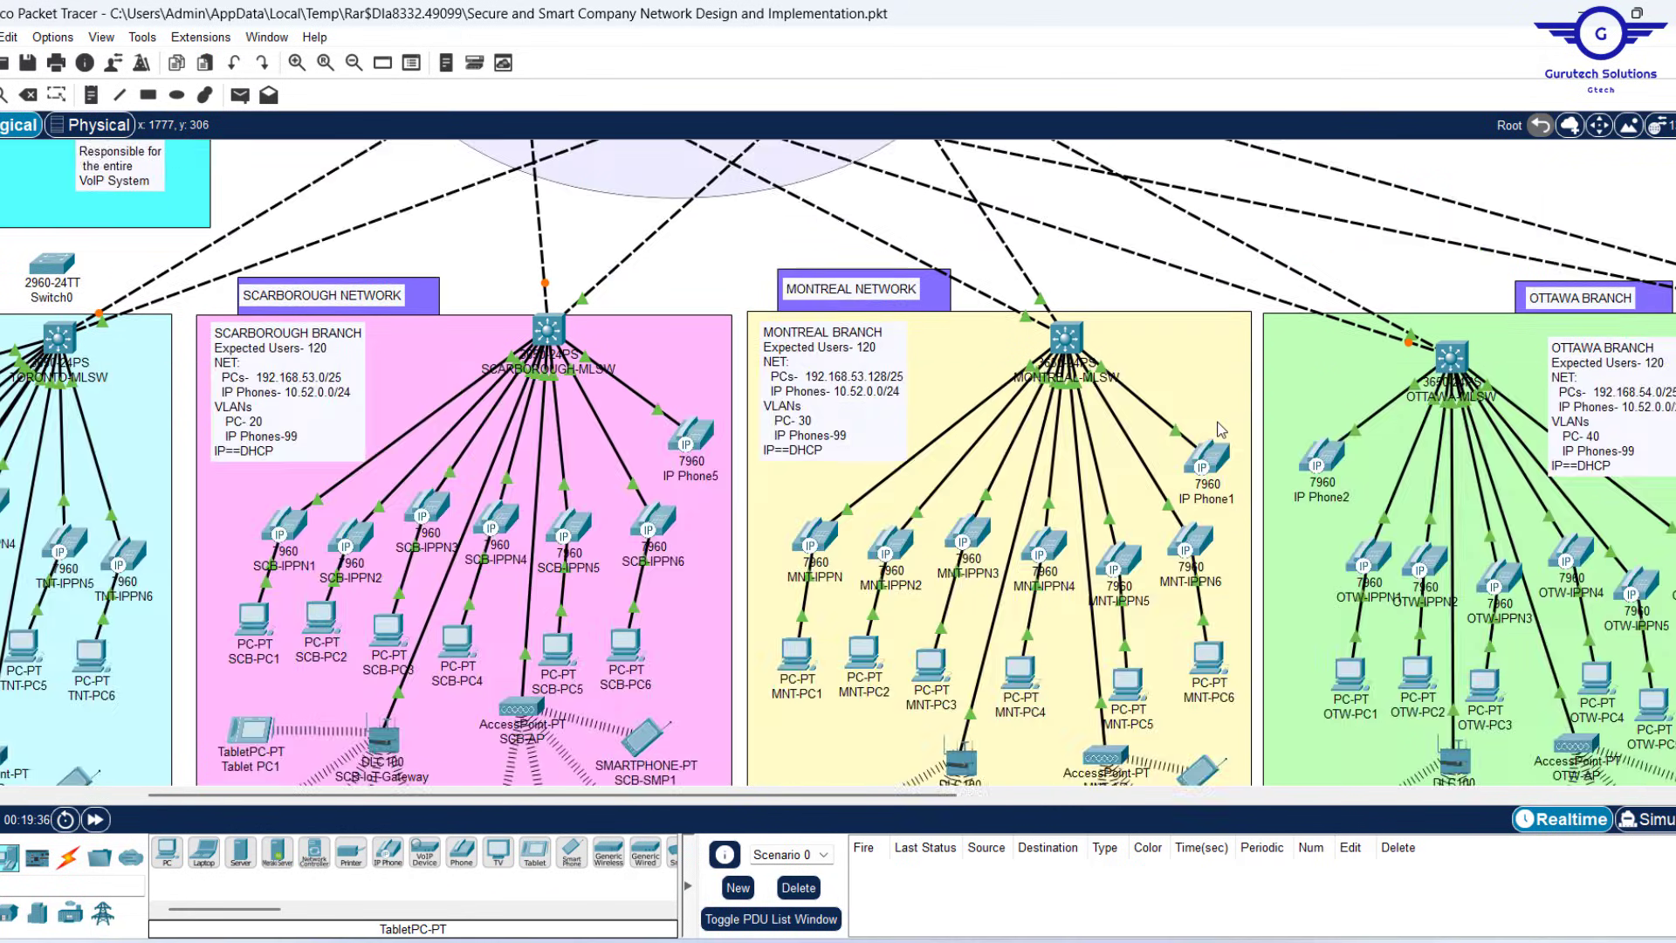
scroll(1218, 424, "up", 3)
scroll(477, 513, "down", 3)
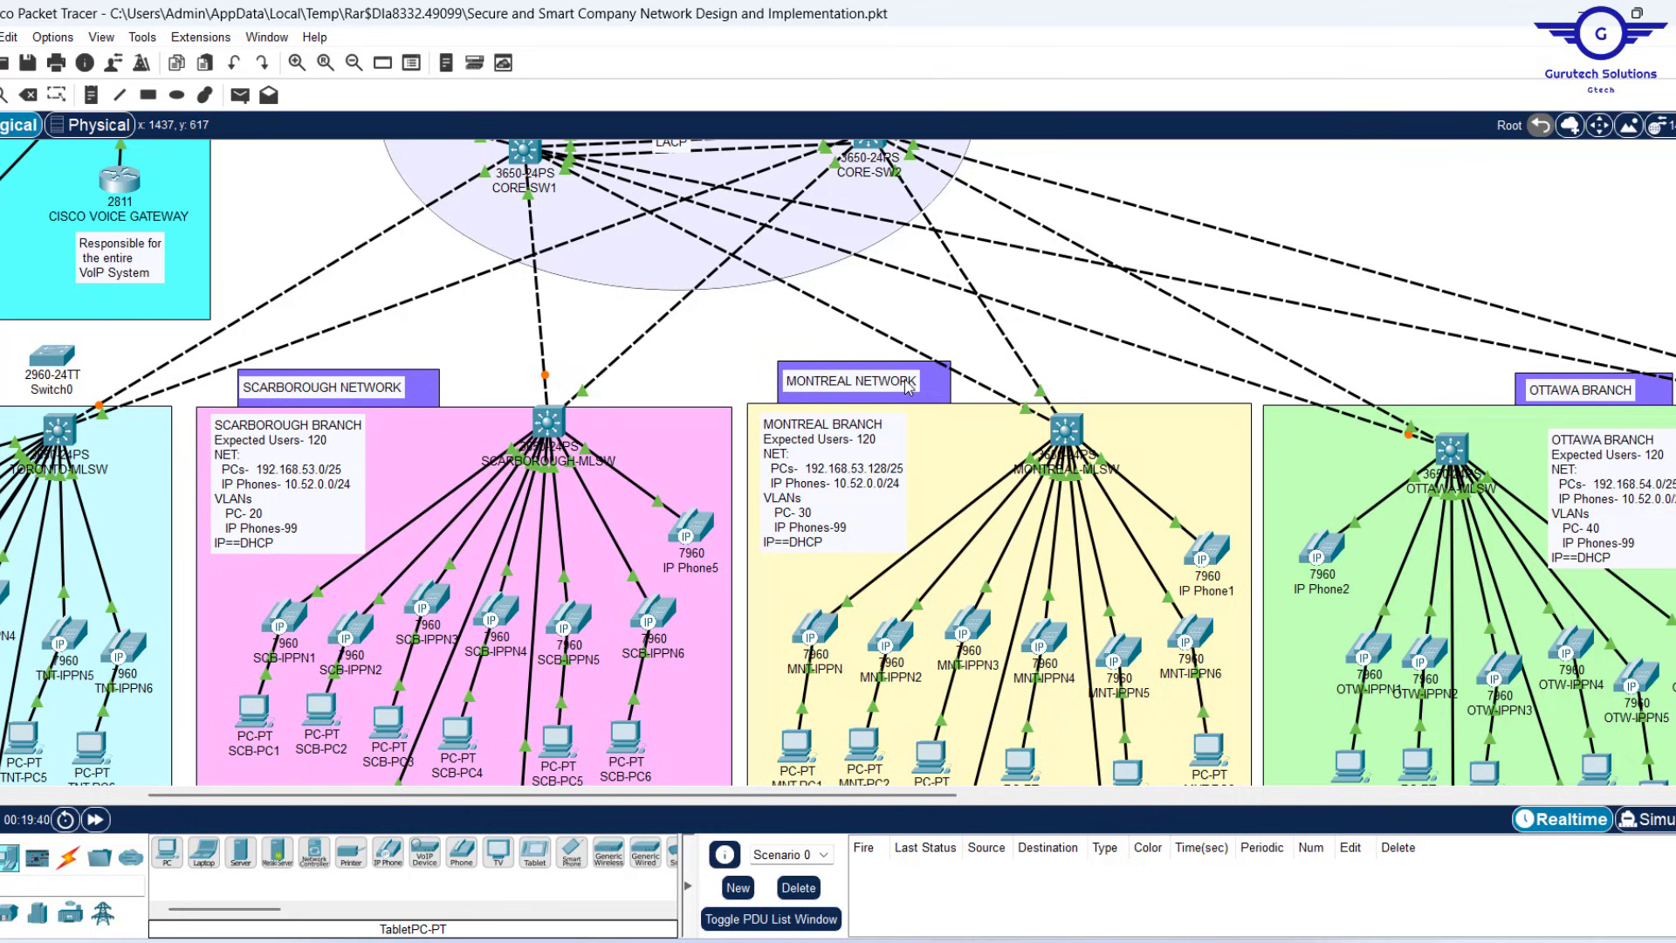
scroll(473, 384, "down", 2)
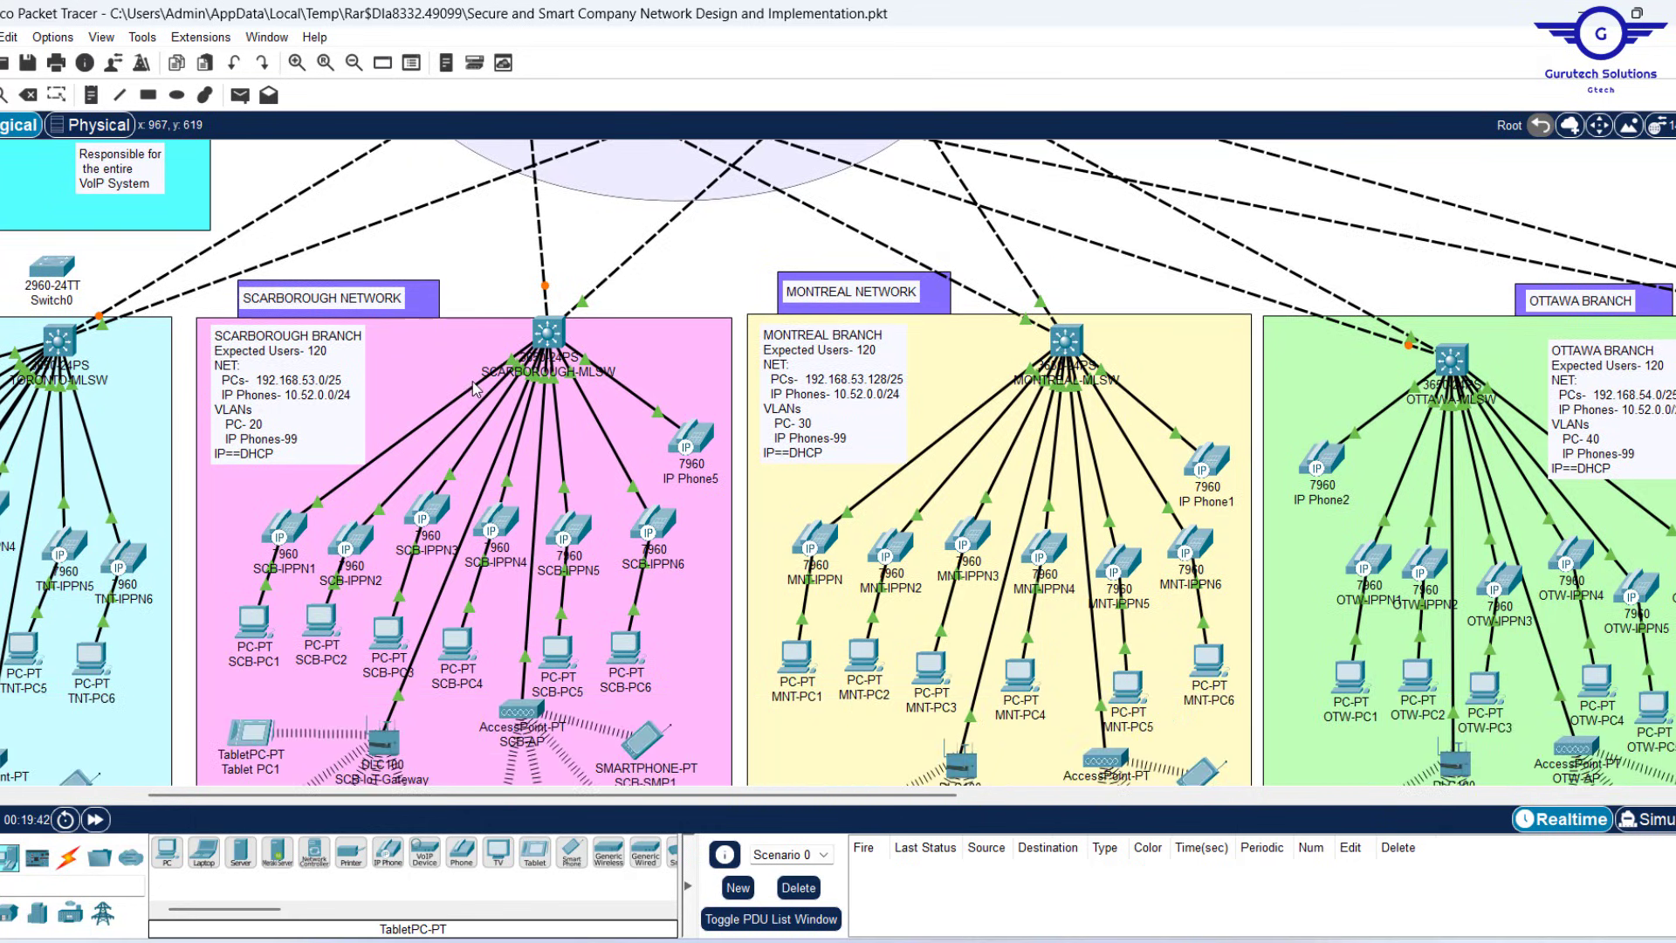
scroll(473, 384, "left", 5)
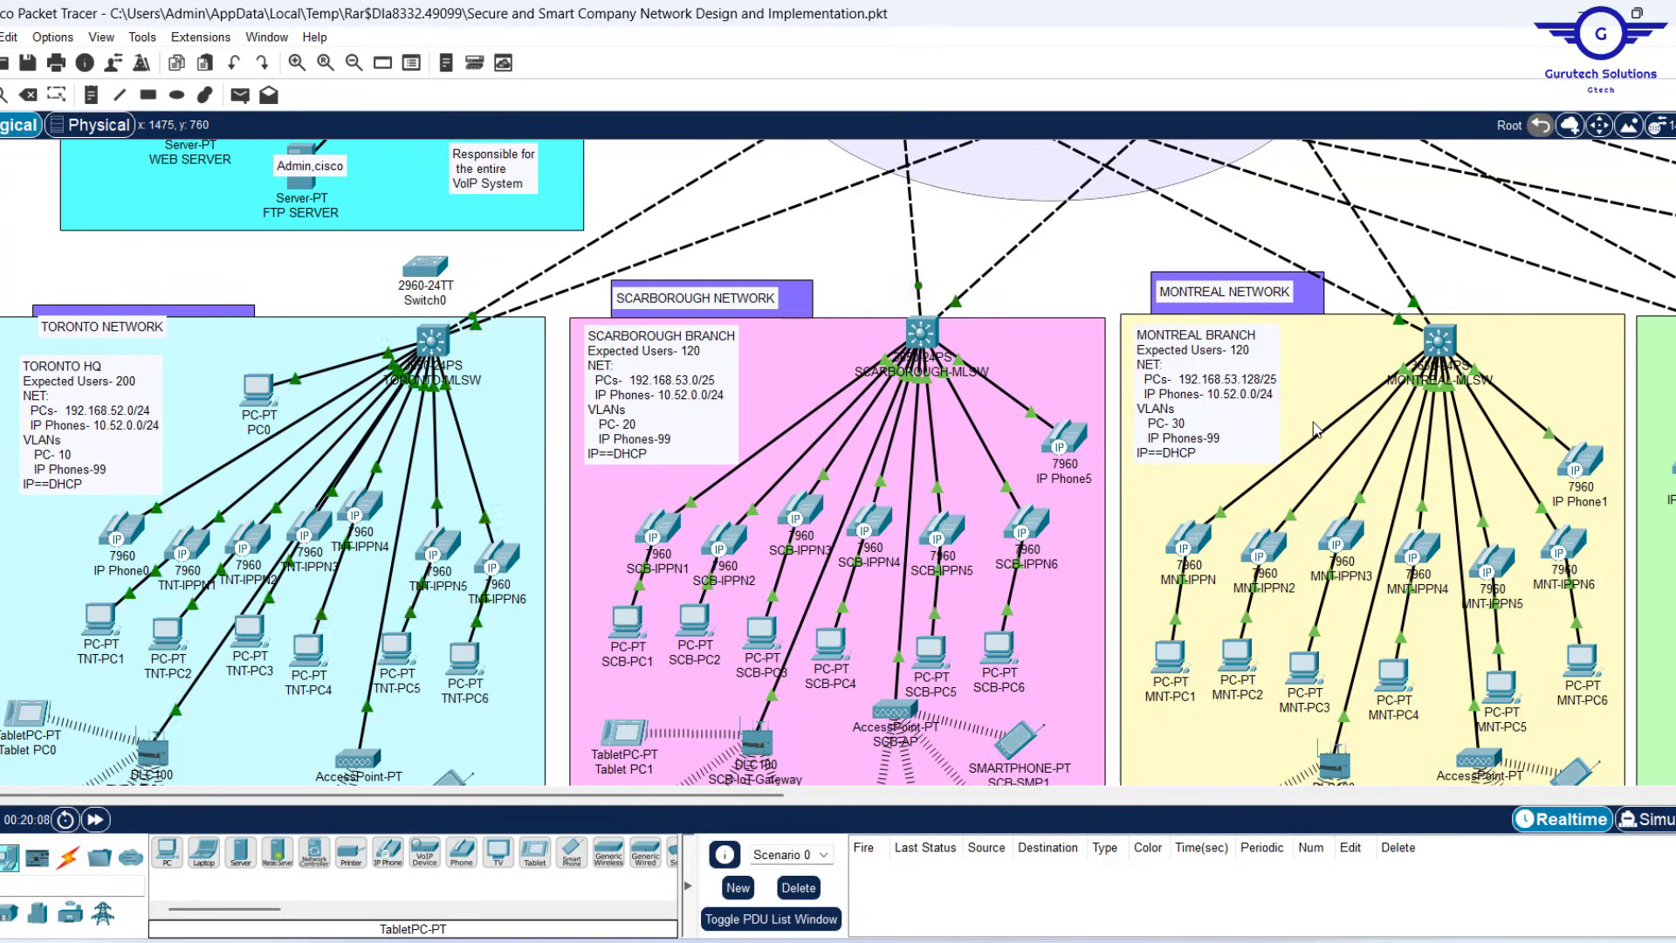
scroll(1342, 398, "right", 5)
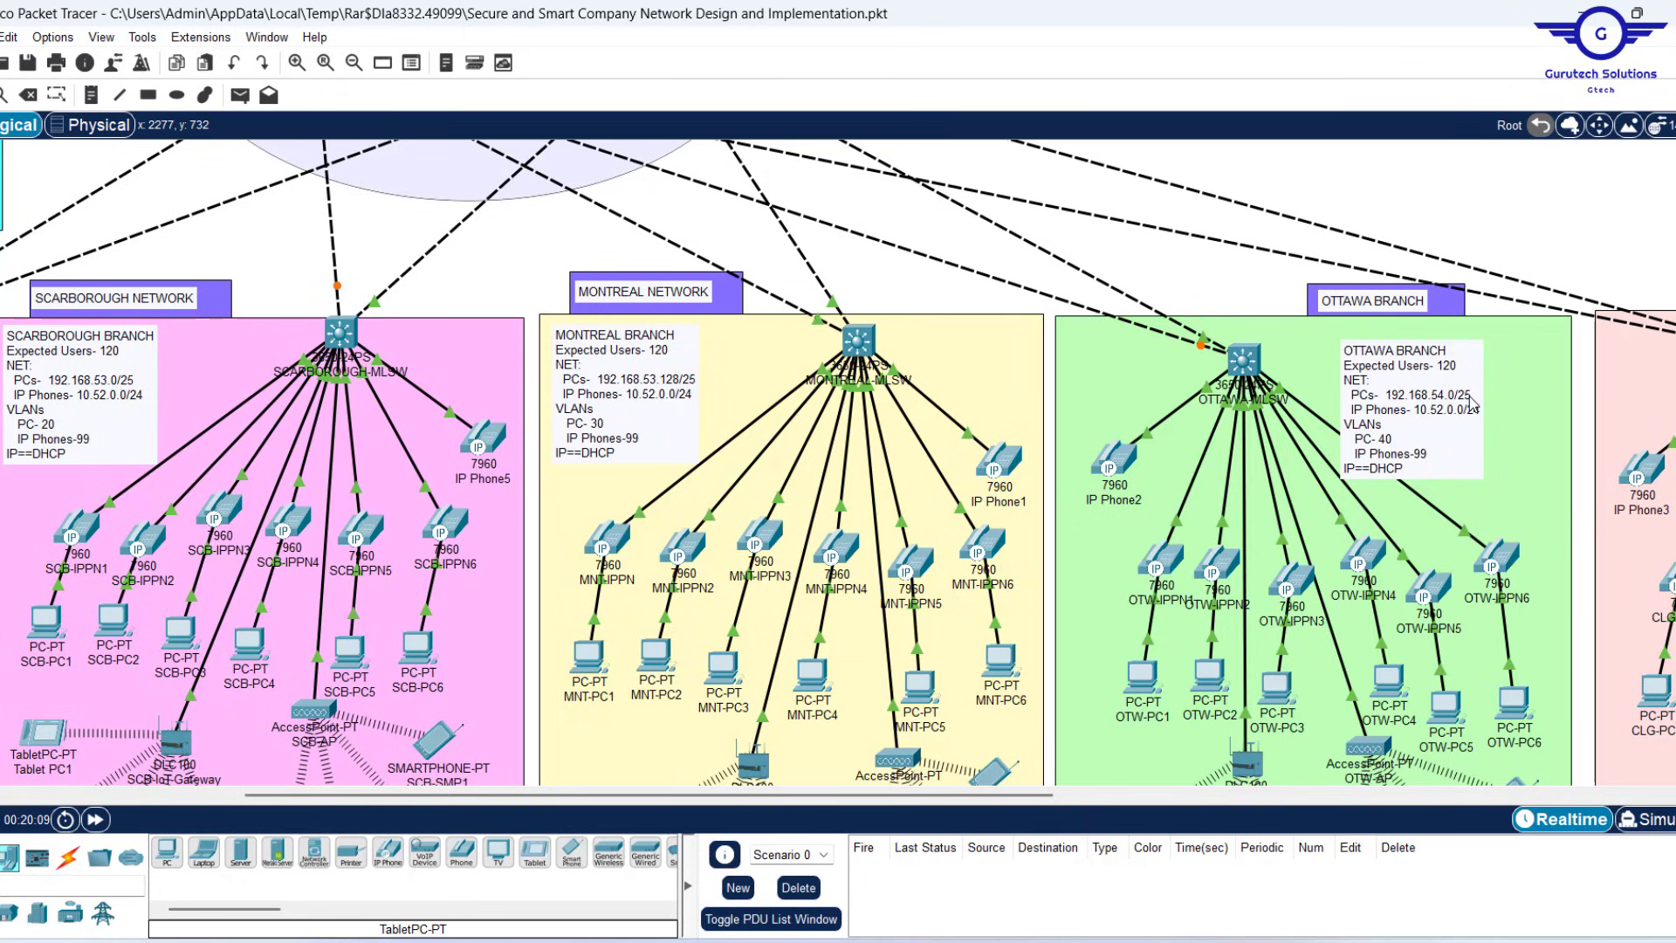
scroll(1485, 430, "right", 10)
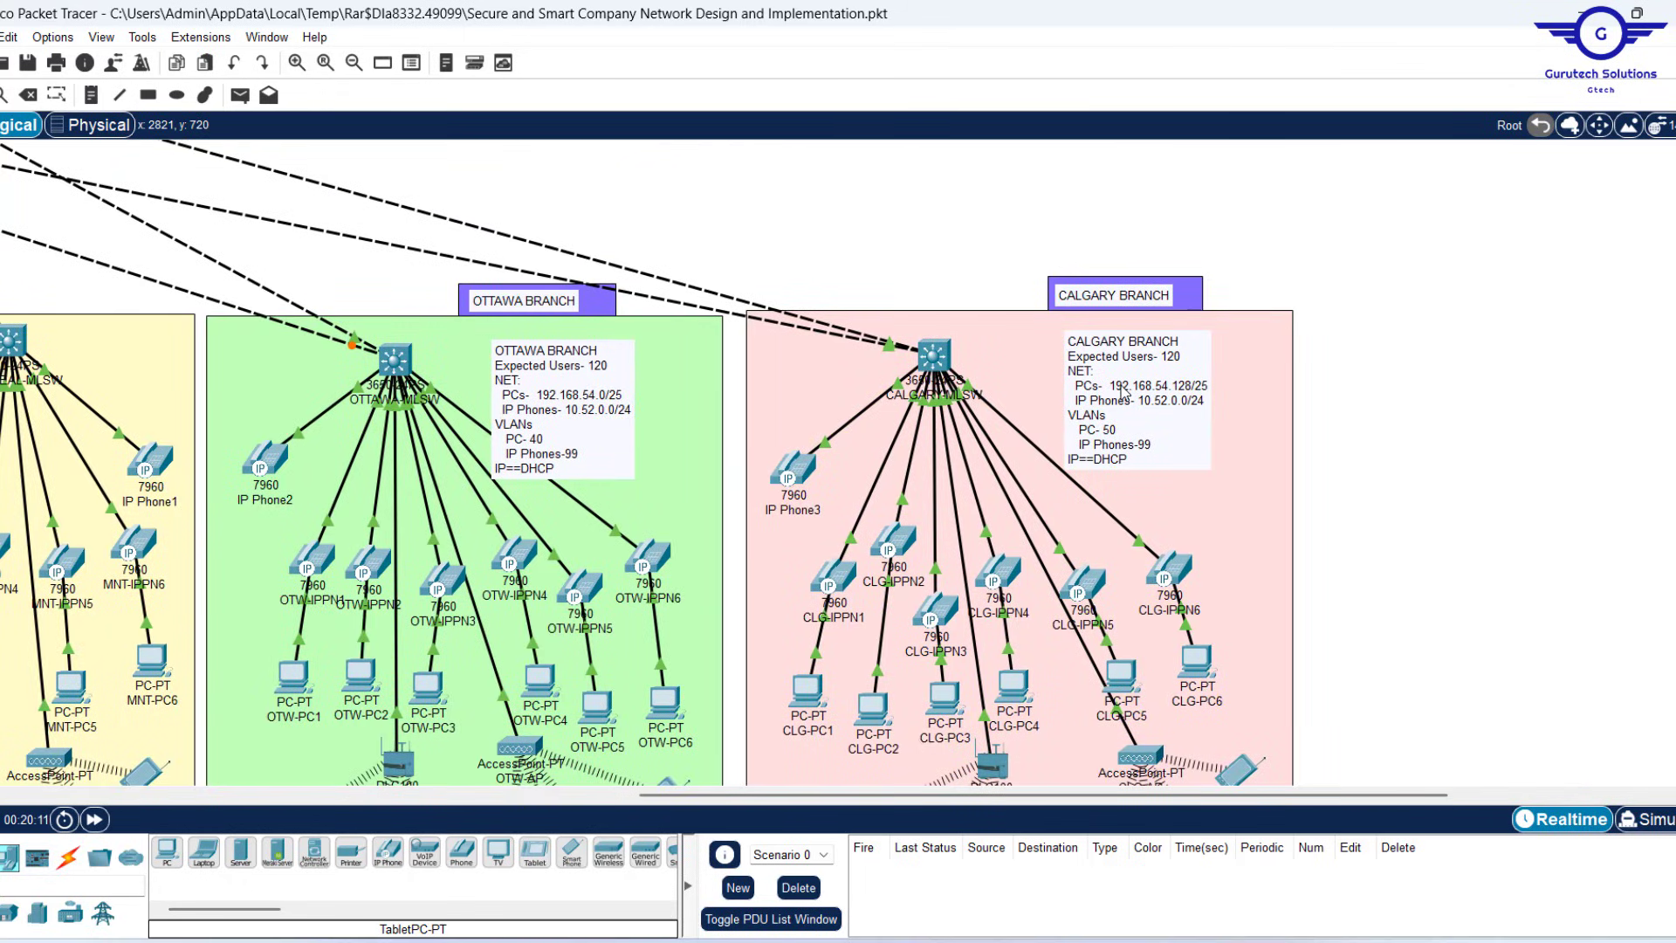
scroll(1170, 439, "left", 10)
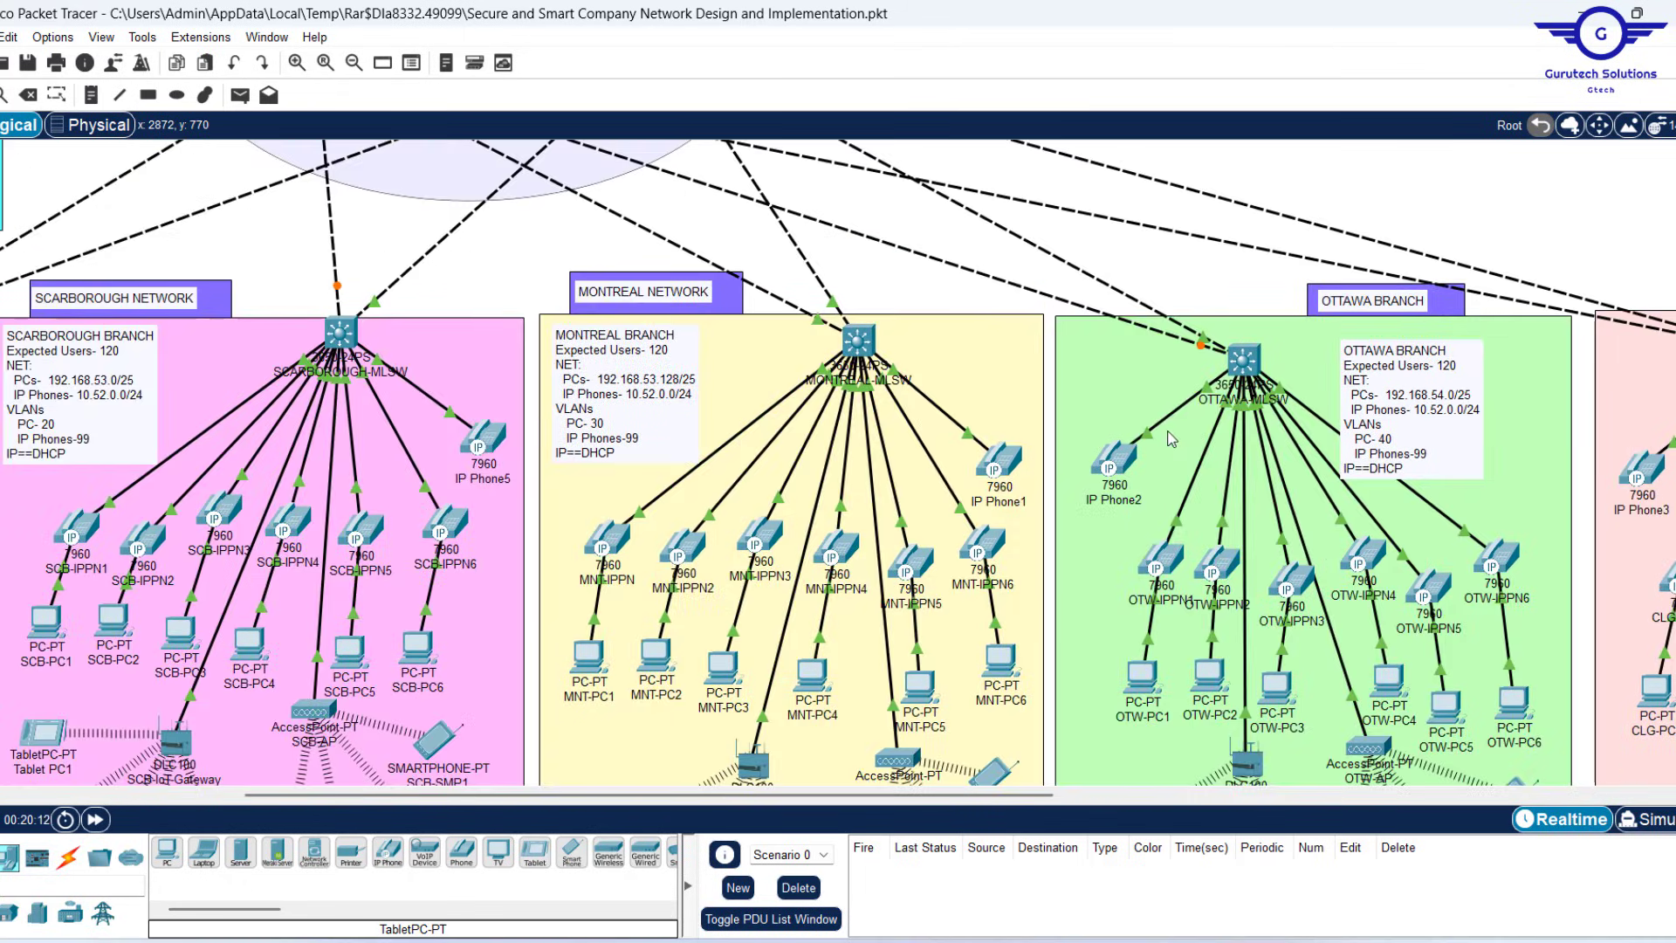
scroll(1171, 439, "left", 10)
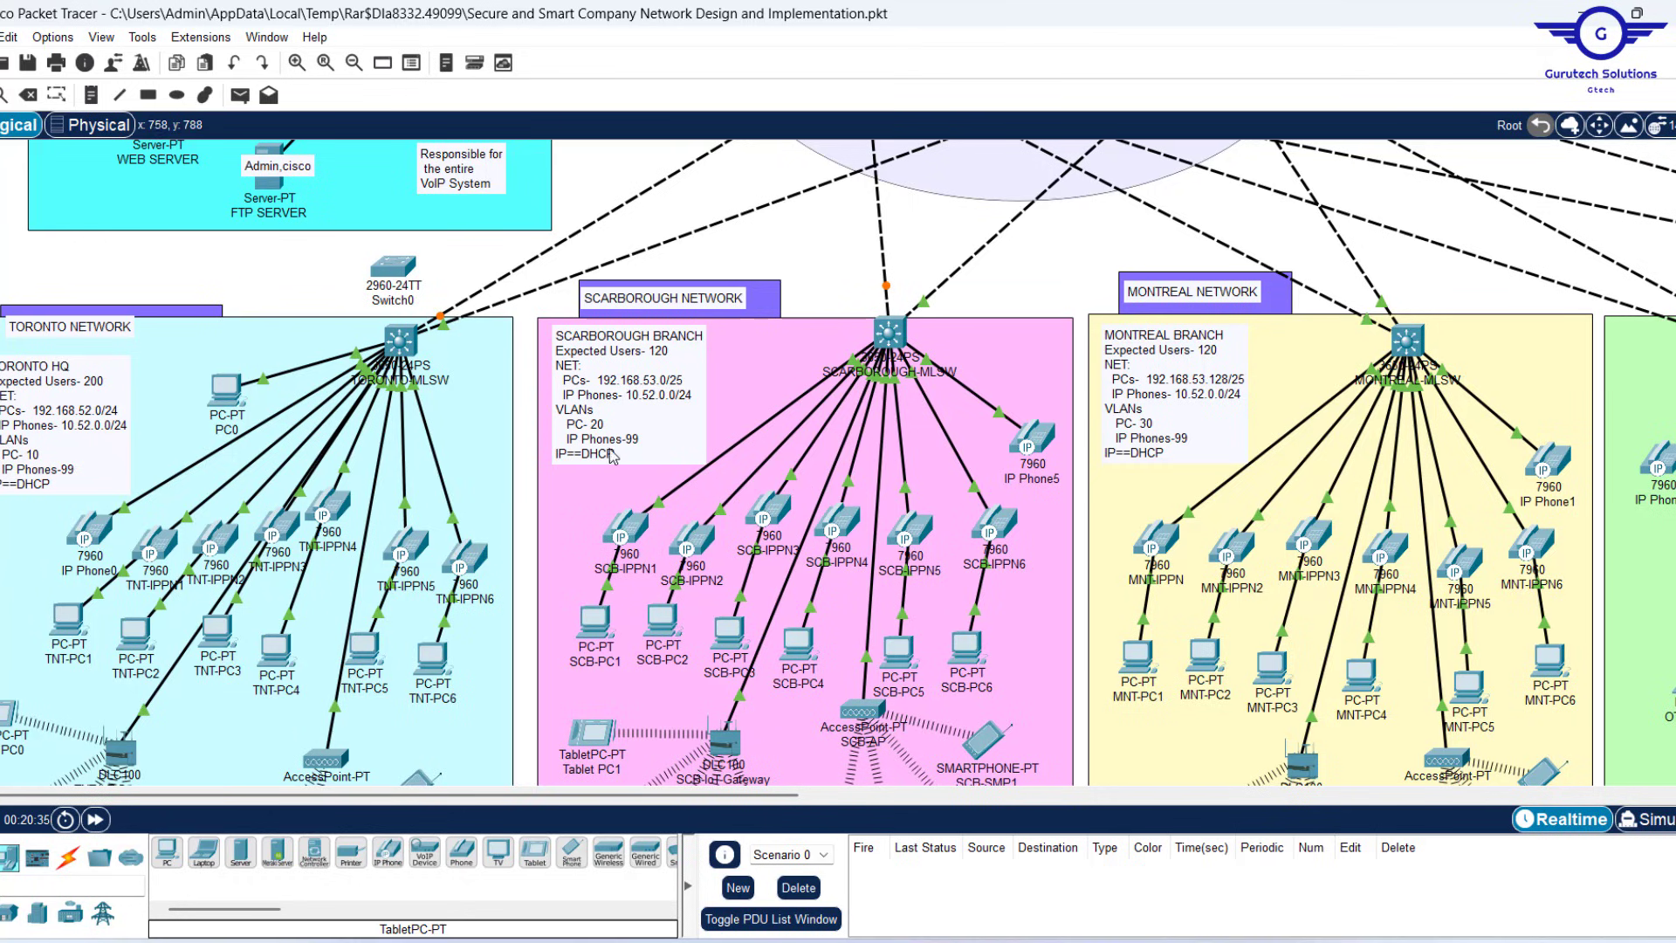
Examine how the branch PCs and IP phones relate to the Cisco voice gateway and the DHCP server in the servers zone
scroll(693, 497, "down", 3)
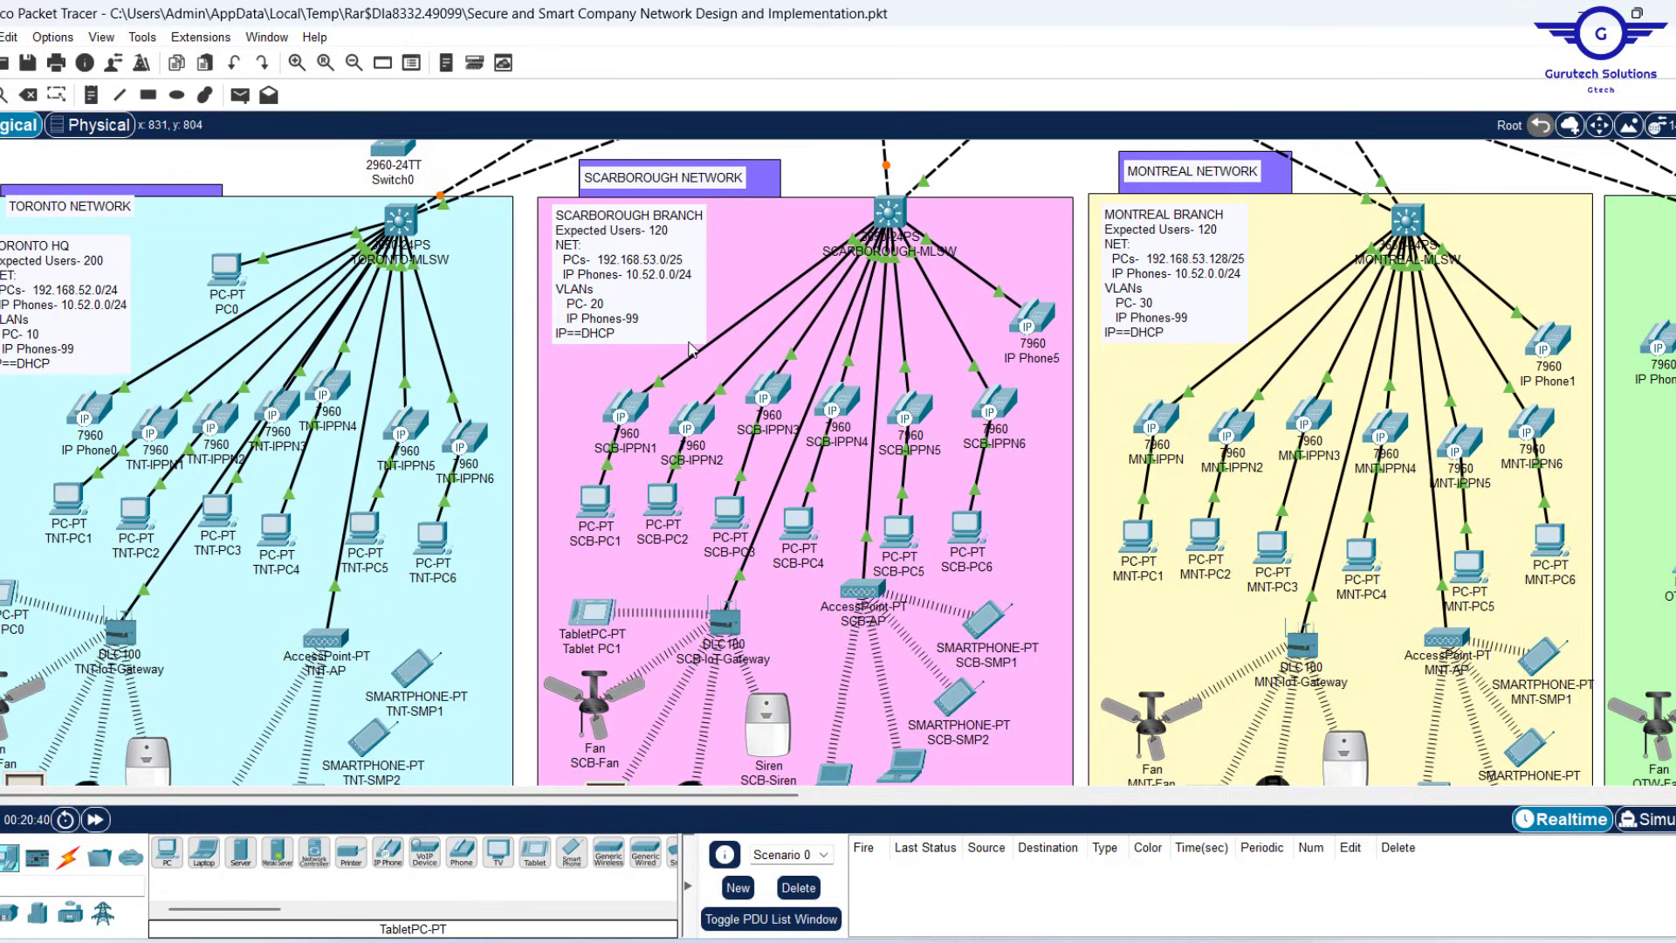
scroll(682, 411, "up", 6)
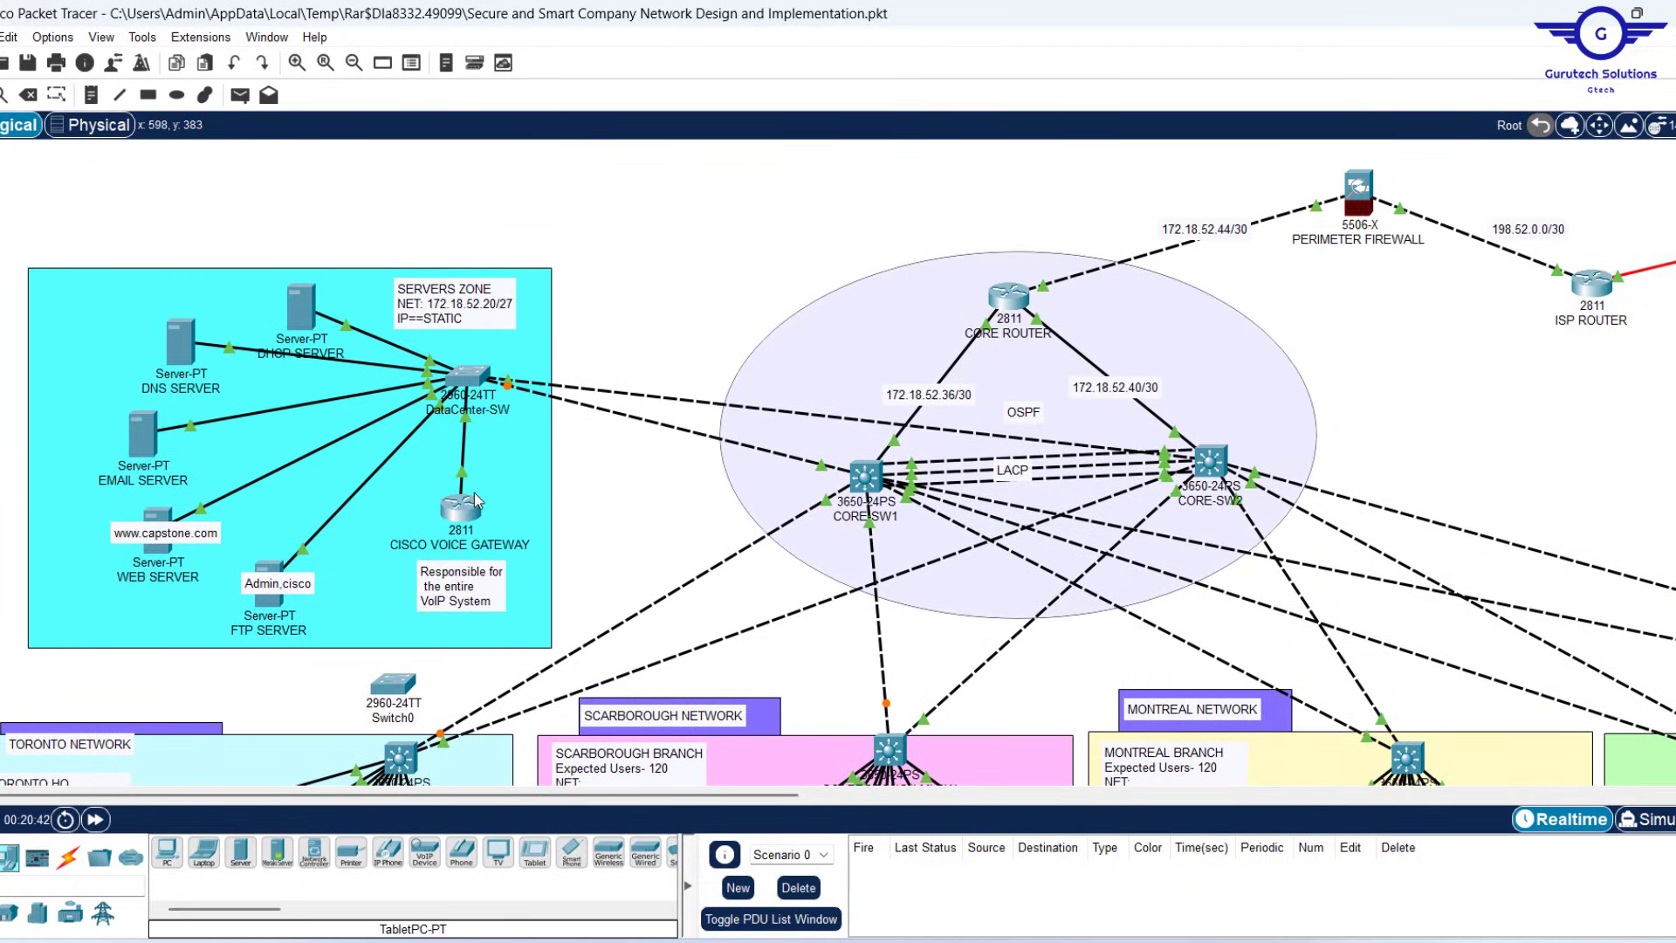
mouse_move(471, 515)
scroll(693, 522, "down", 5)
scroll(693, 522, "up", 3)
scroll(693, 522, "down", 3)
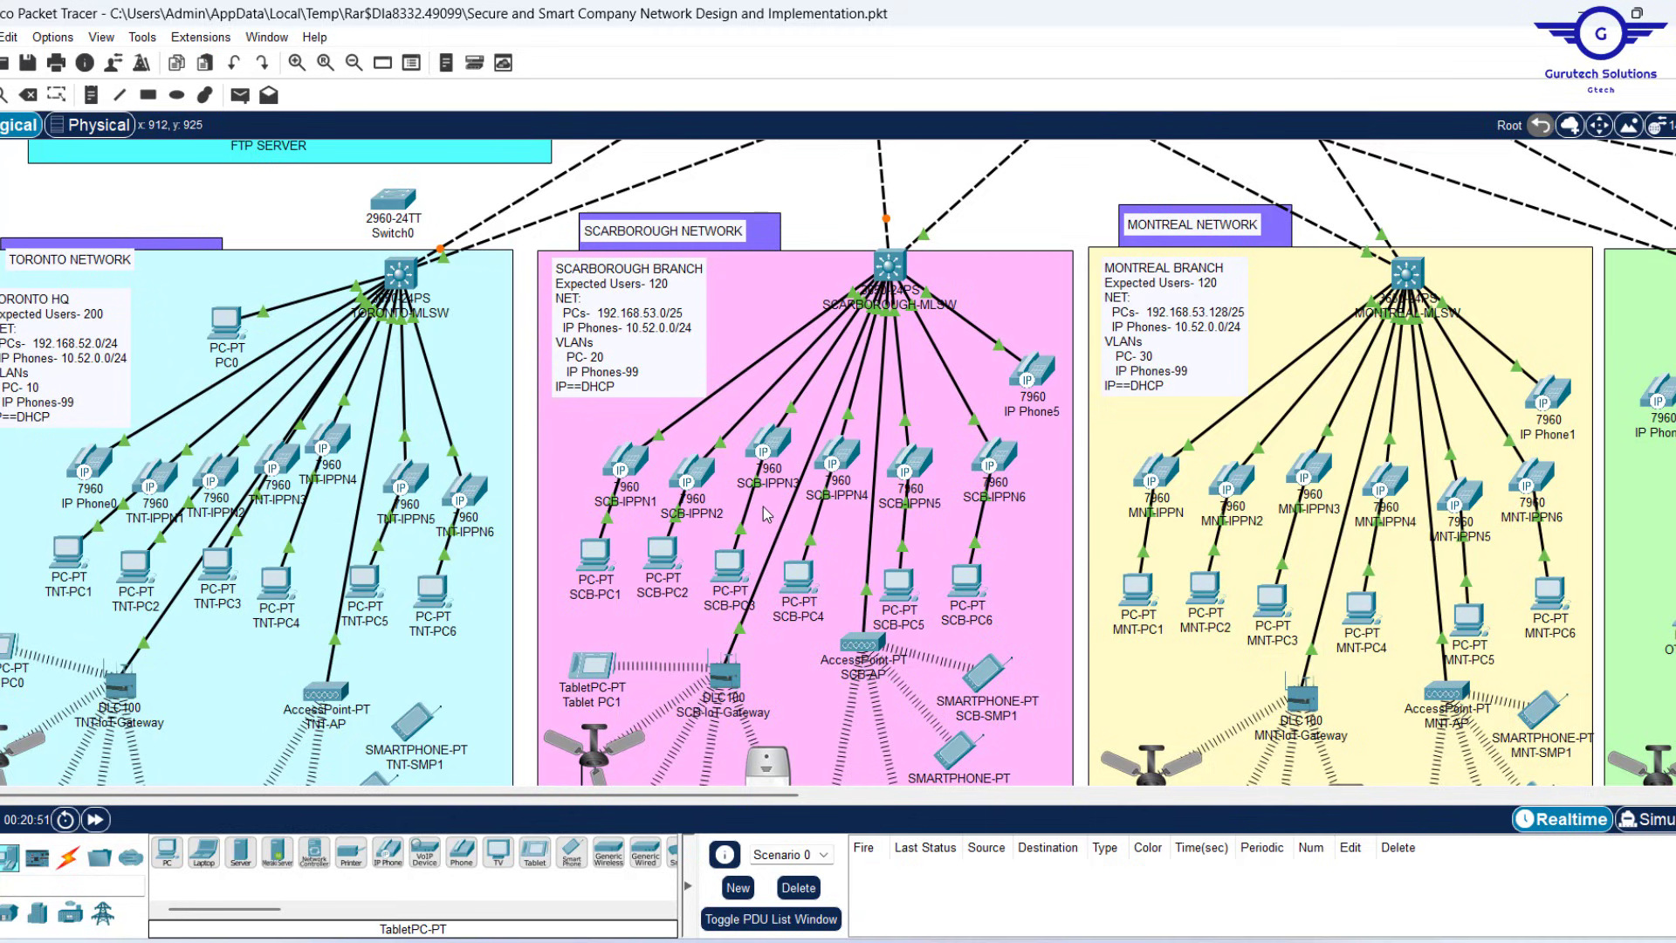
scroll(766, 515, "up", 1)
scroll(764, 515, "up", 3)
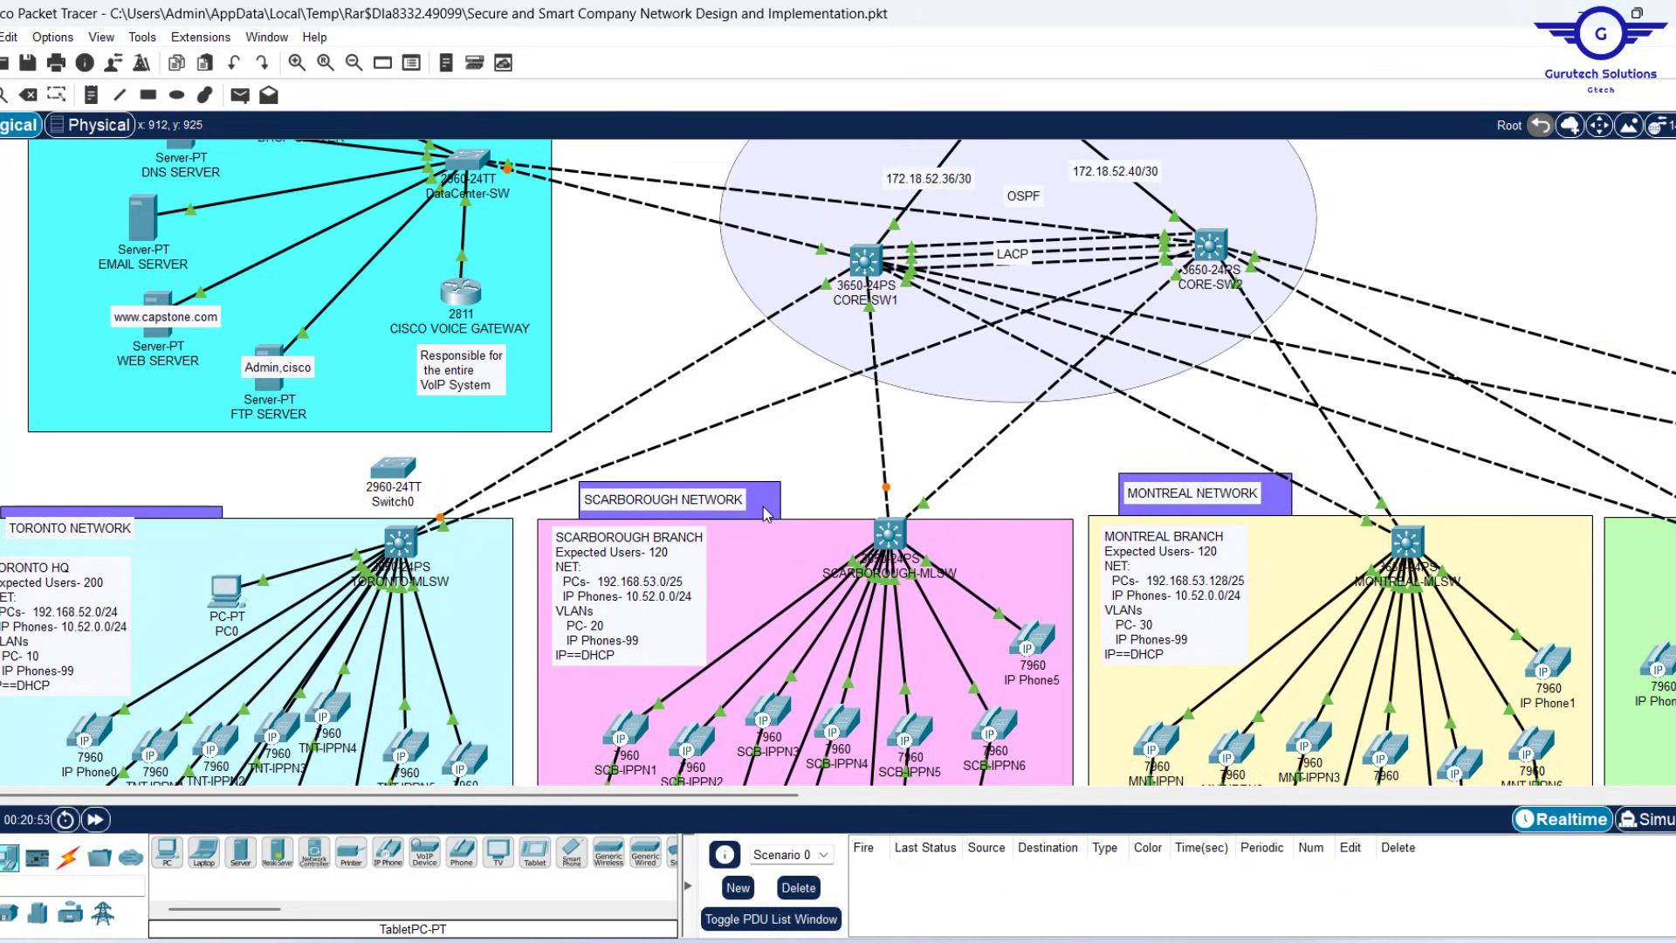
scroll(602, 596, "down", 6)
scroll(602, 596, "up", 2)
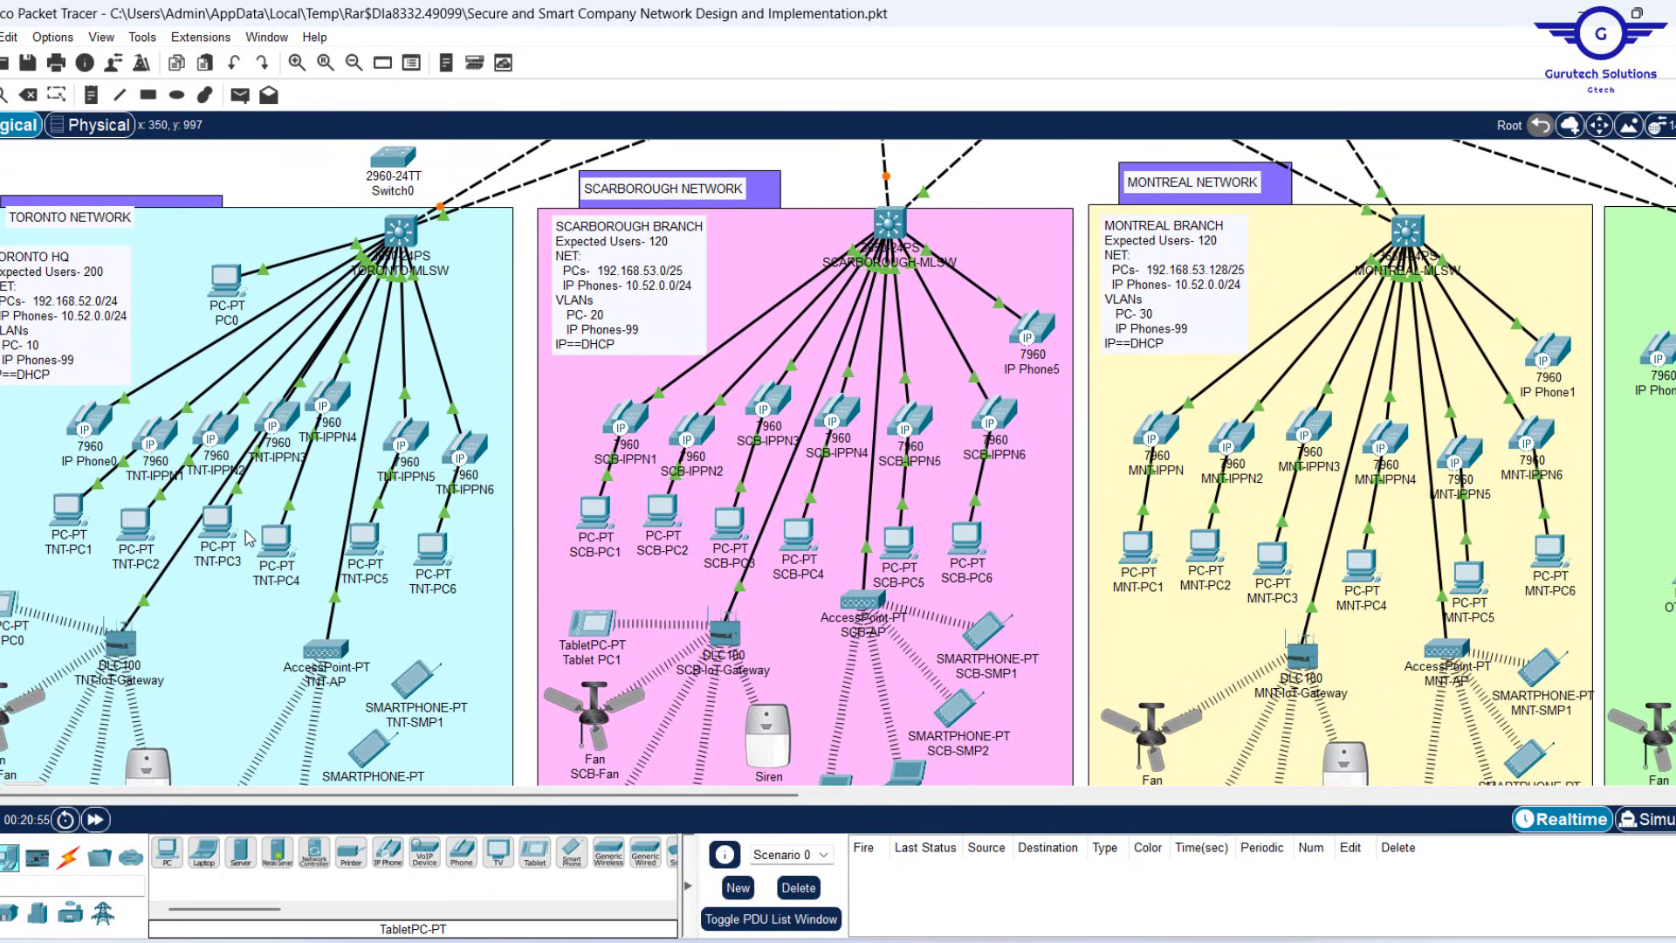
scroll(595, 433, "up", 10)
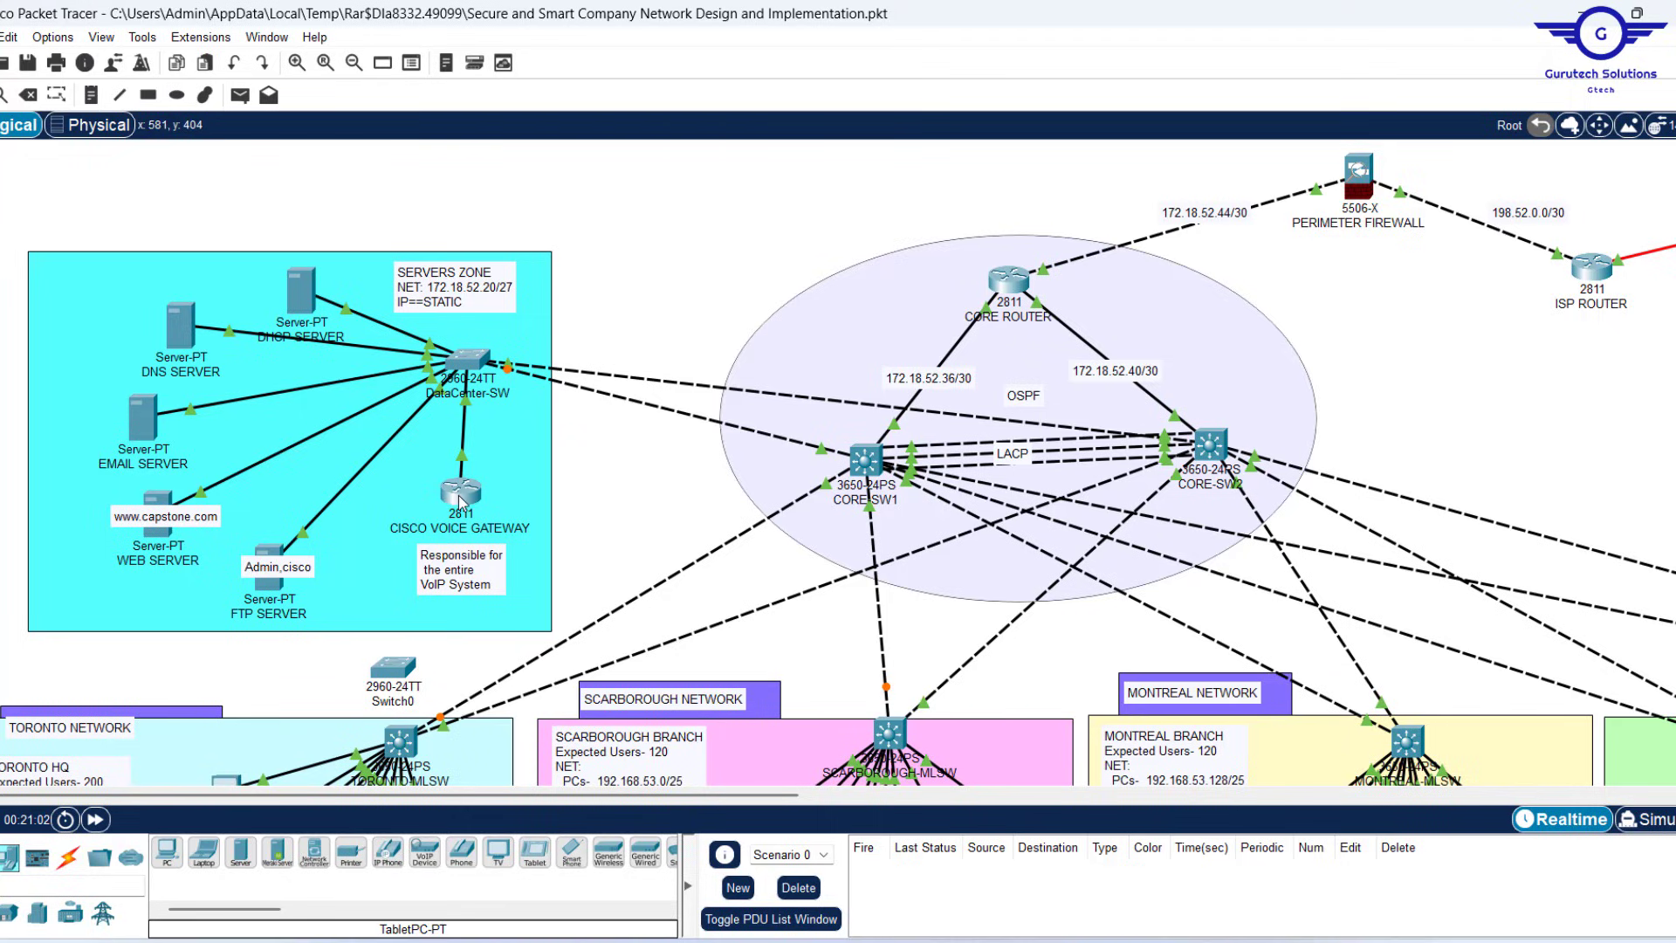
mouse_move(460, 501)
mouse_move(305, 291)
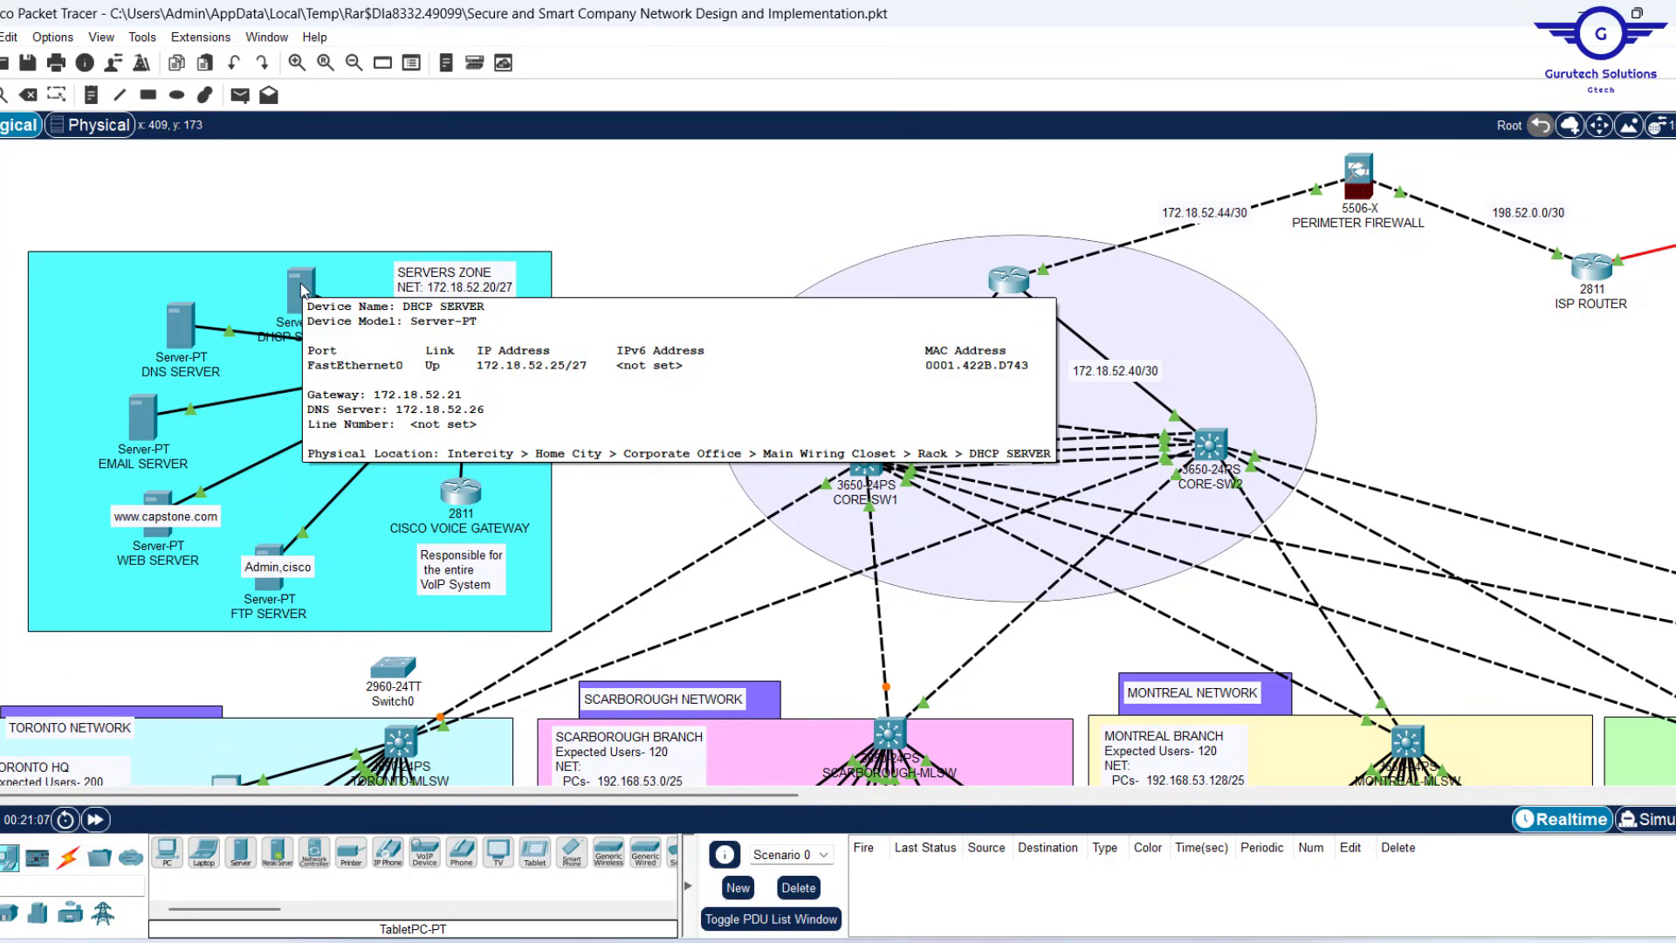
Enter interface configuration for GigabitEthernet1/0/5 on the Toronto multilayer switch TORONTO-MLSW and bring up its command line
scroll(661, 483, "down", 3)
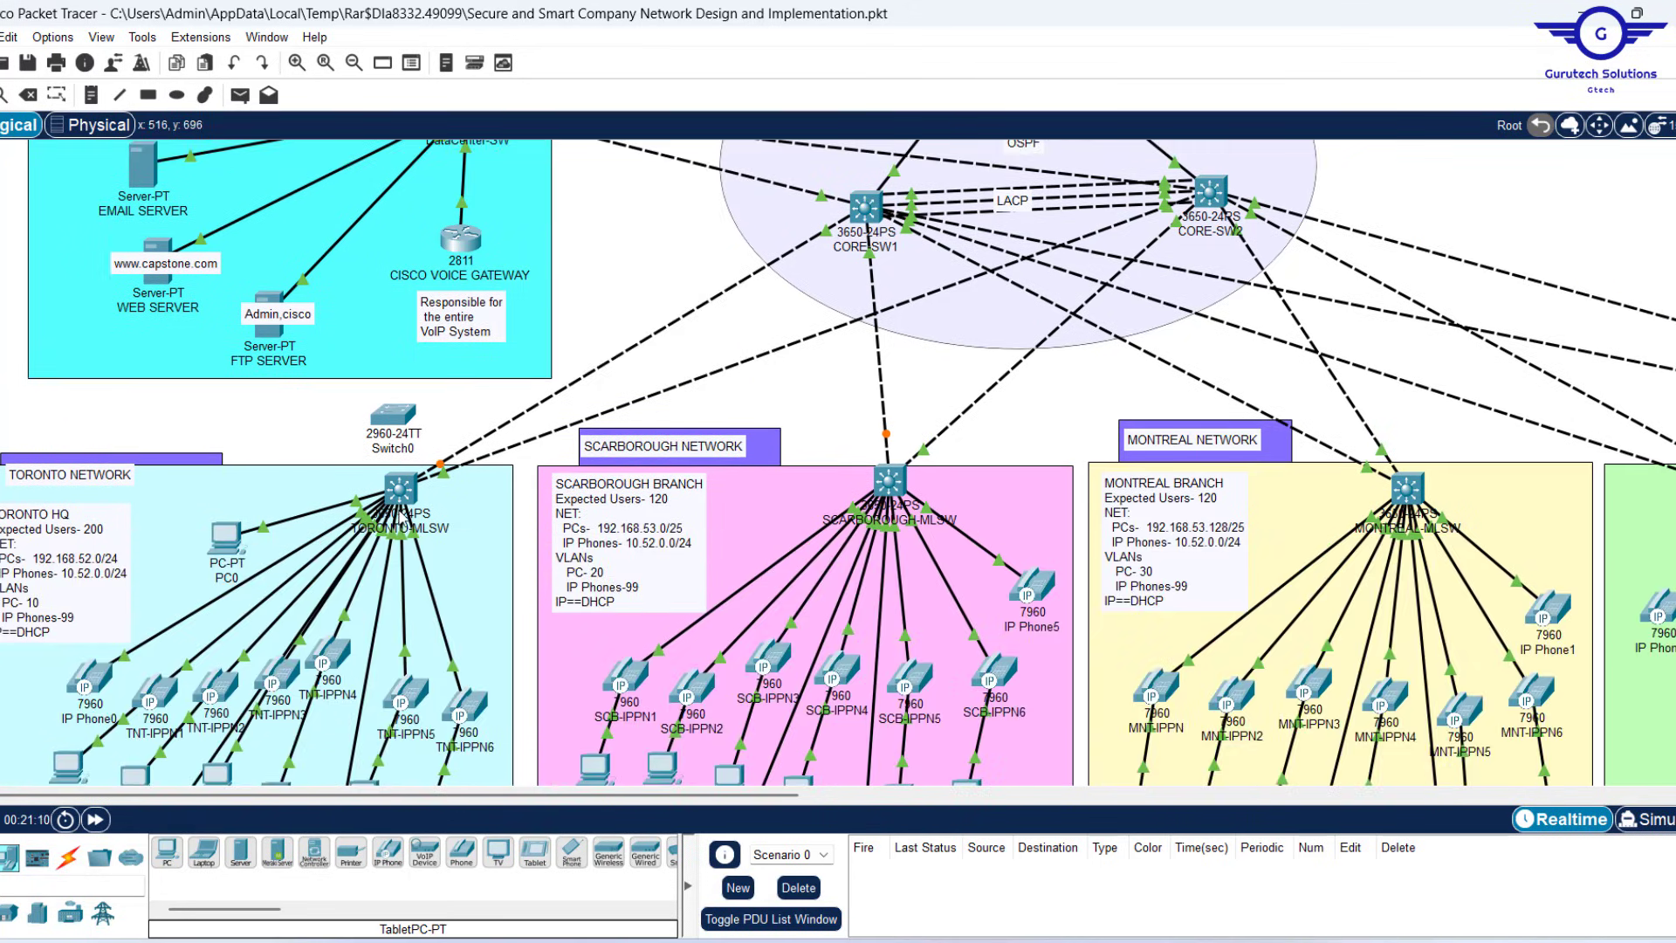
left_click(400, 489)
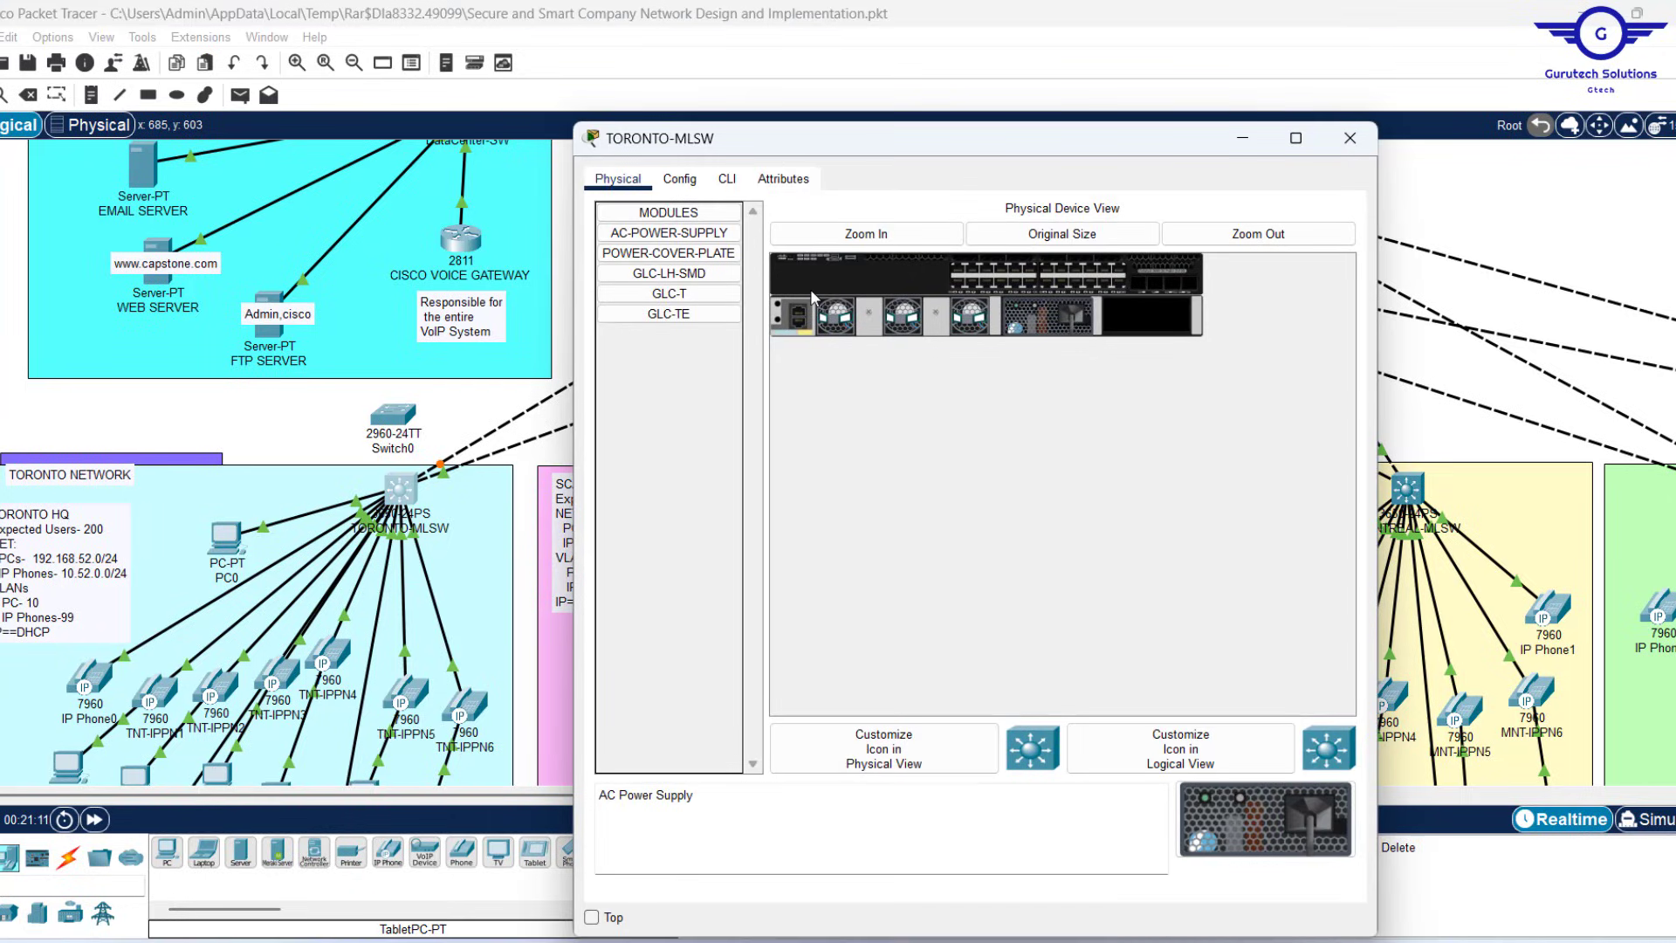
left_click(729, 180)
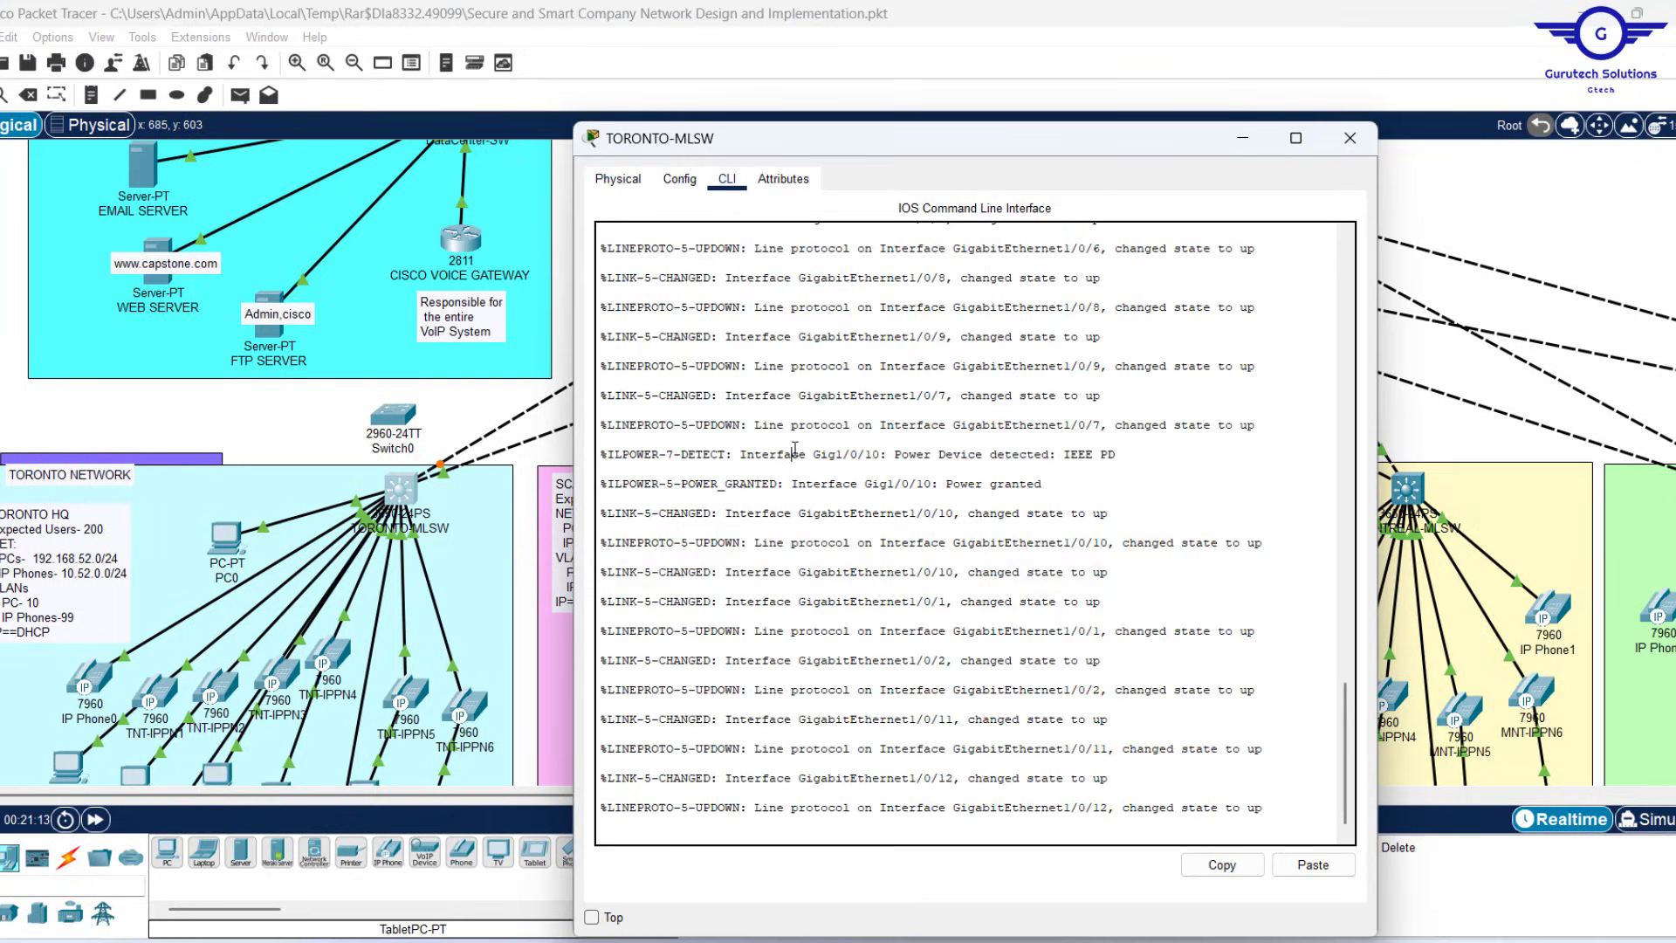
left_click(680, 179)
left_click(670, 476)
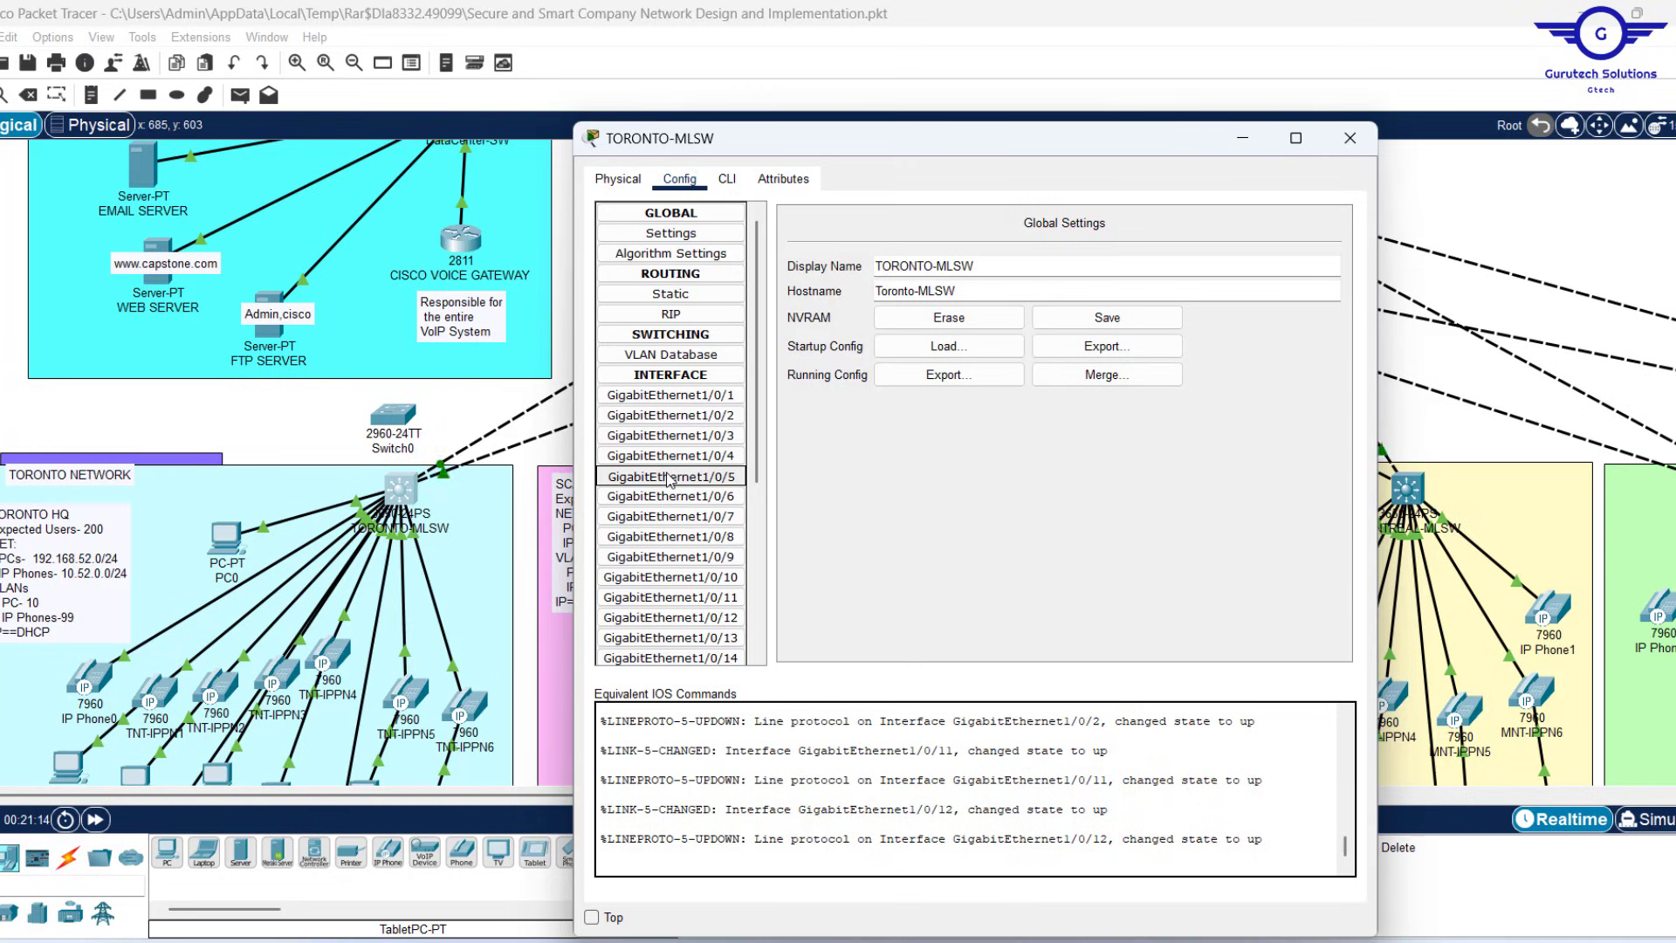
left_click(726, 181)
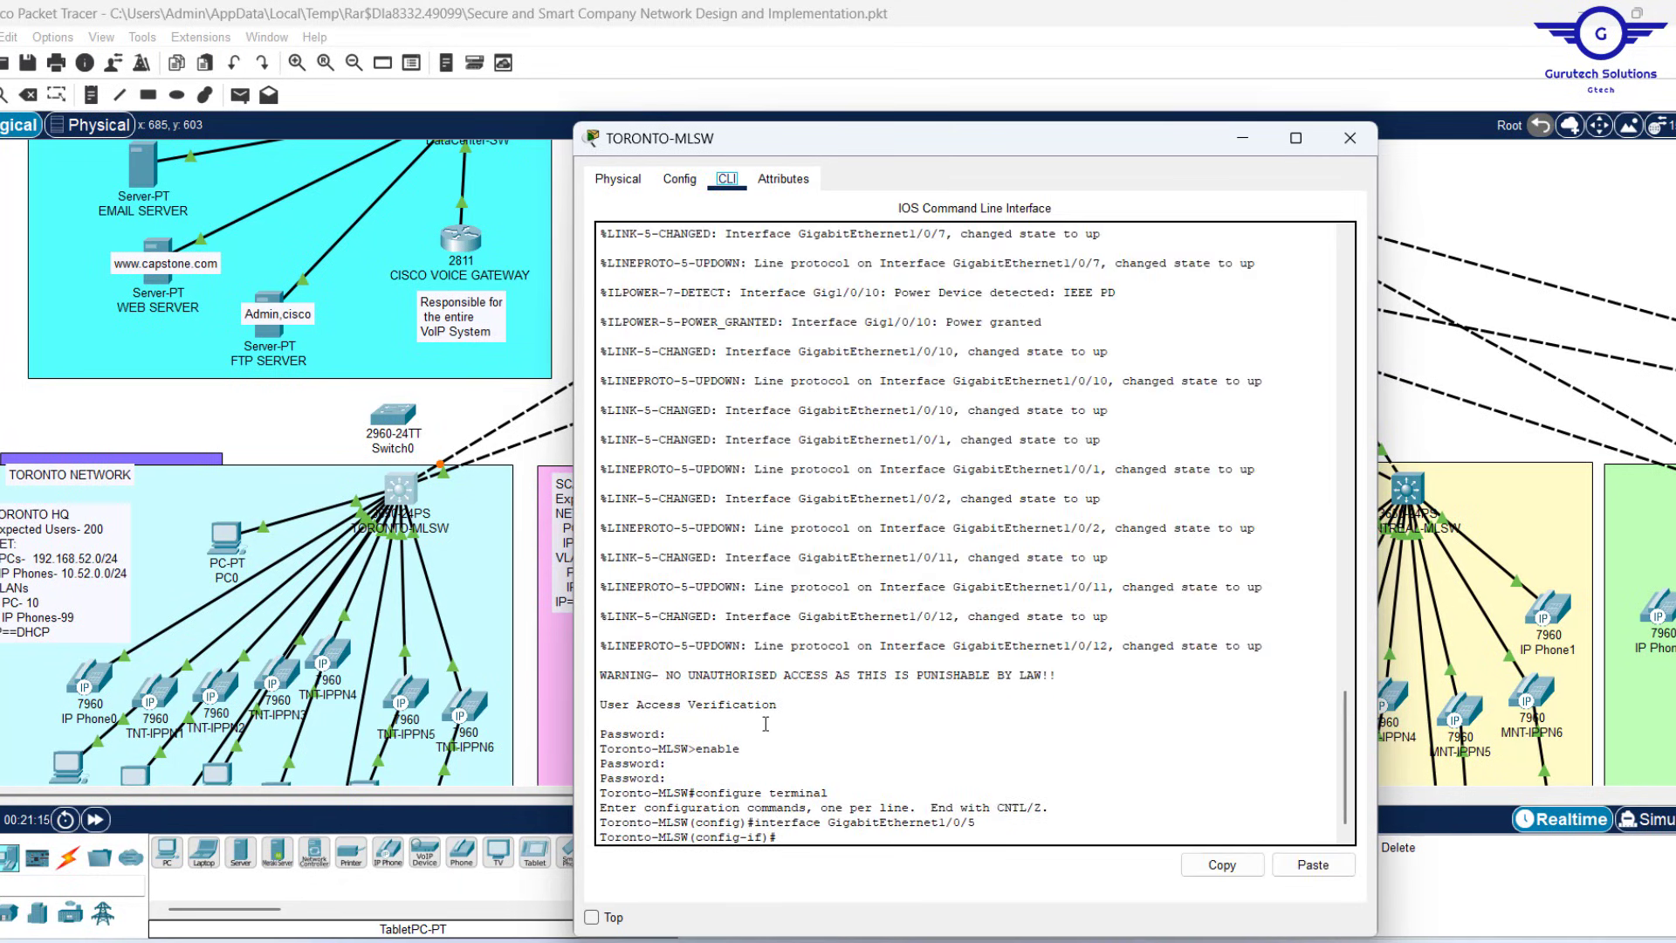
Leave interface configuration mode and display the startup configuration of TORONTO-MLSW with do sh star
type("ex")
key("Return")
key("Return")
key("Return")
key("Return")
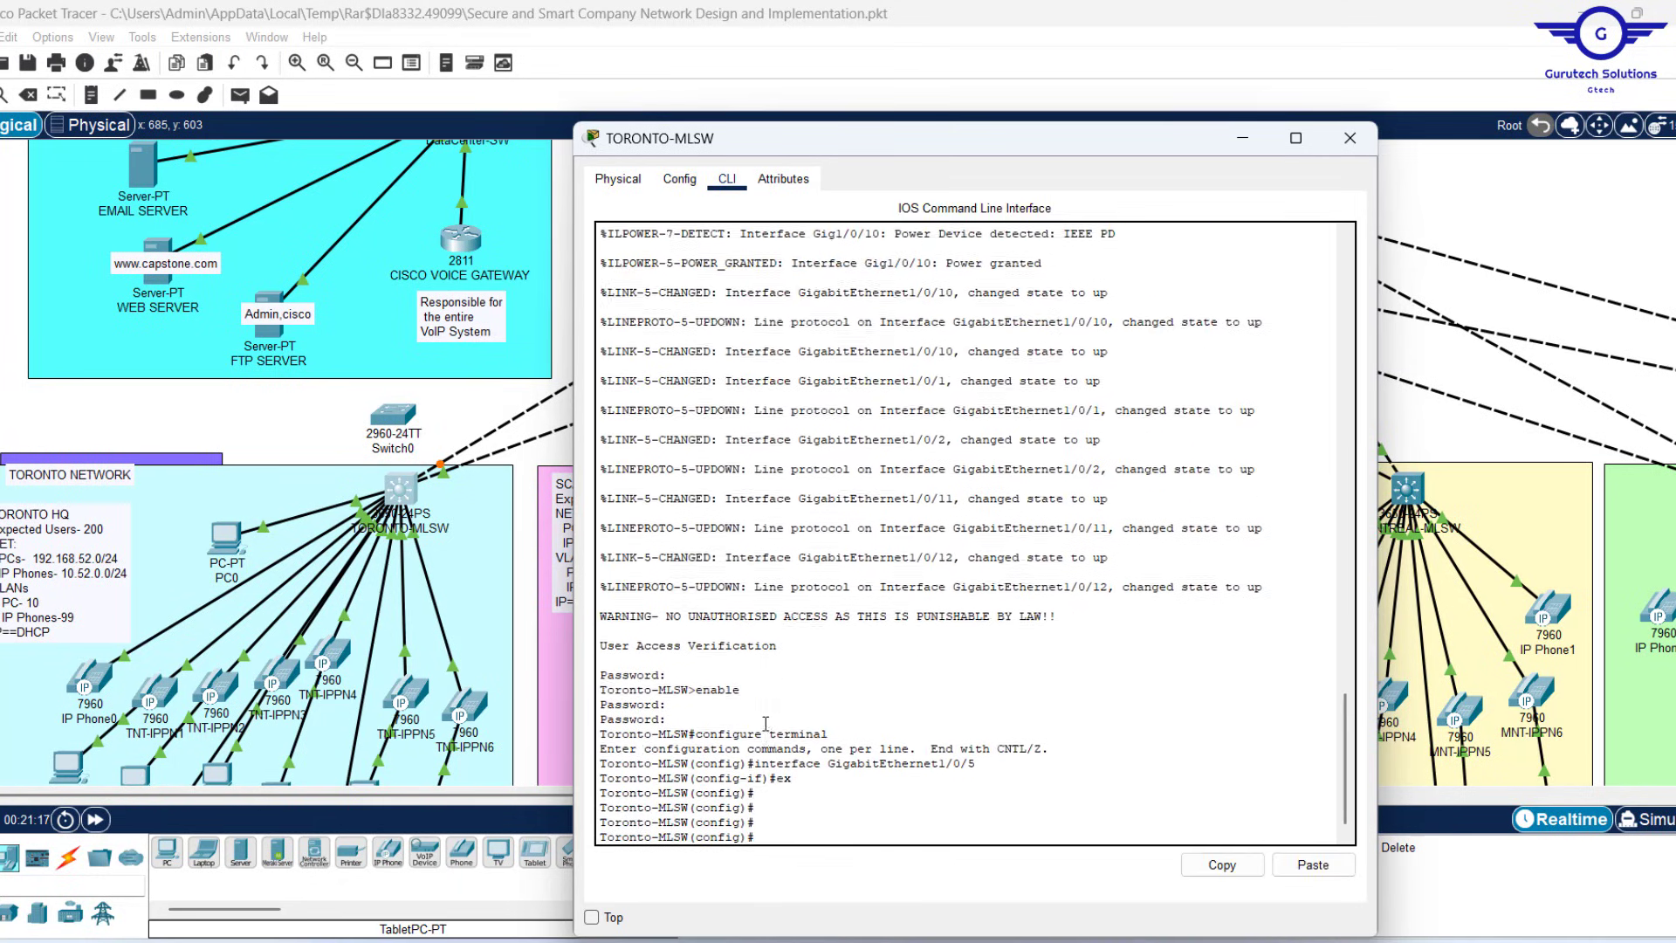
key("Return")
type("do")
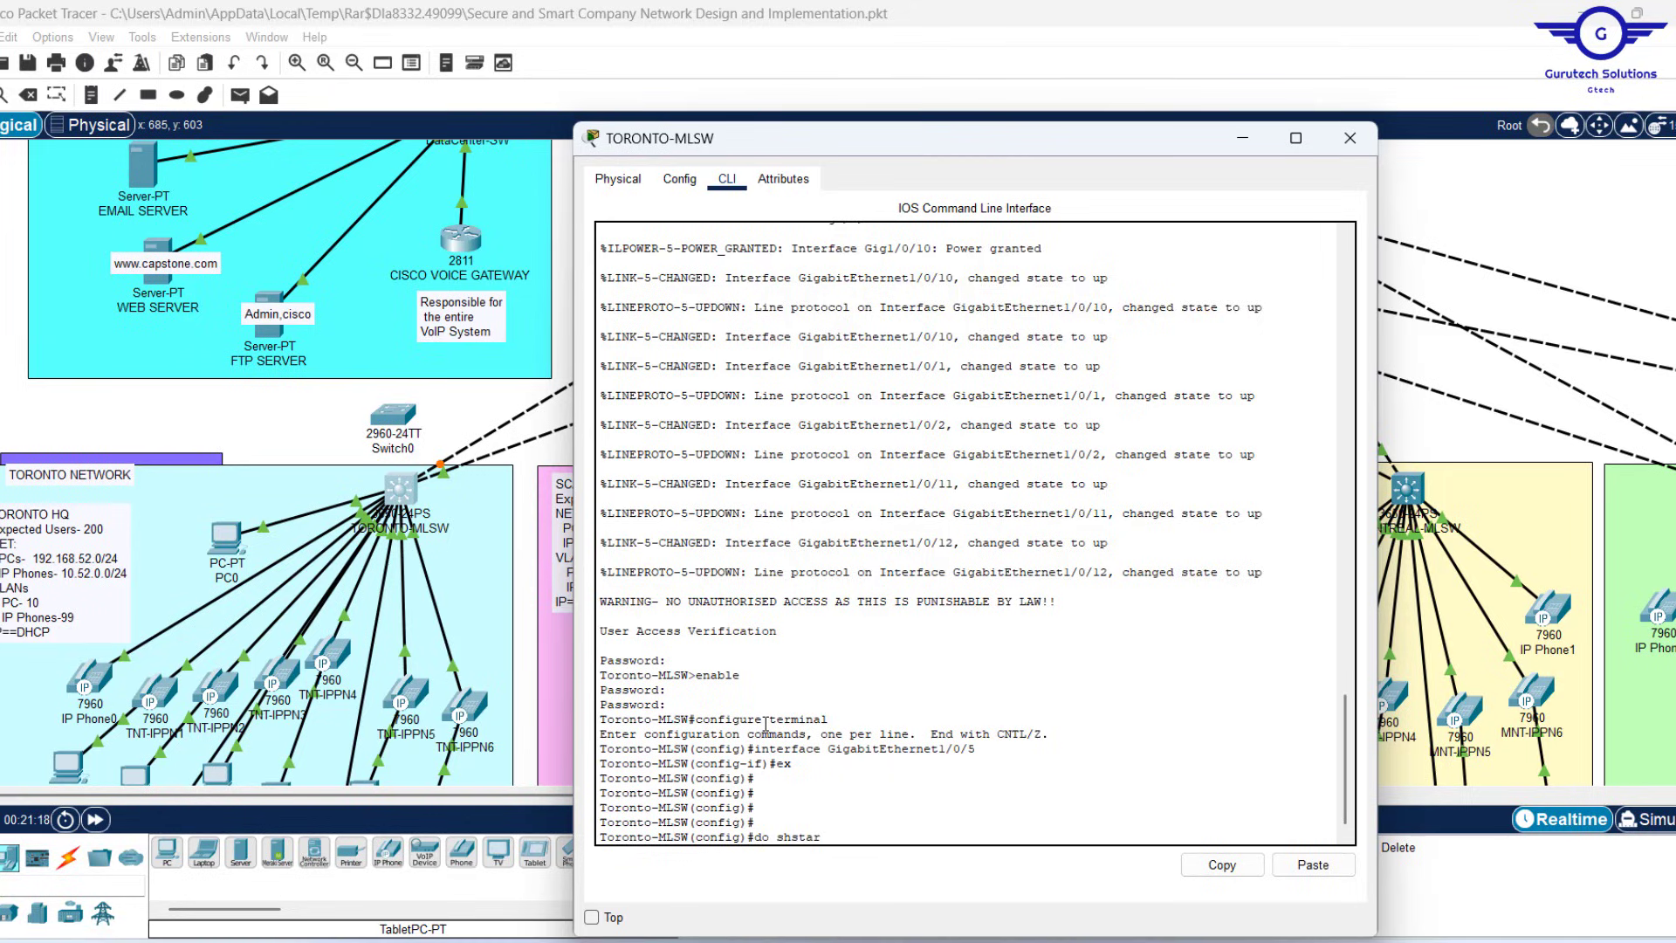
type(" sh star")
key("Return")
key("Return")
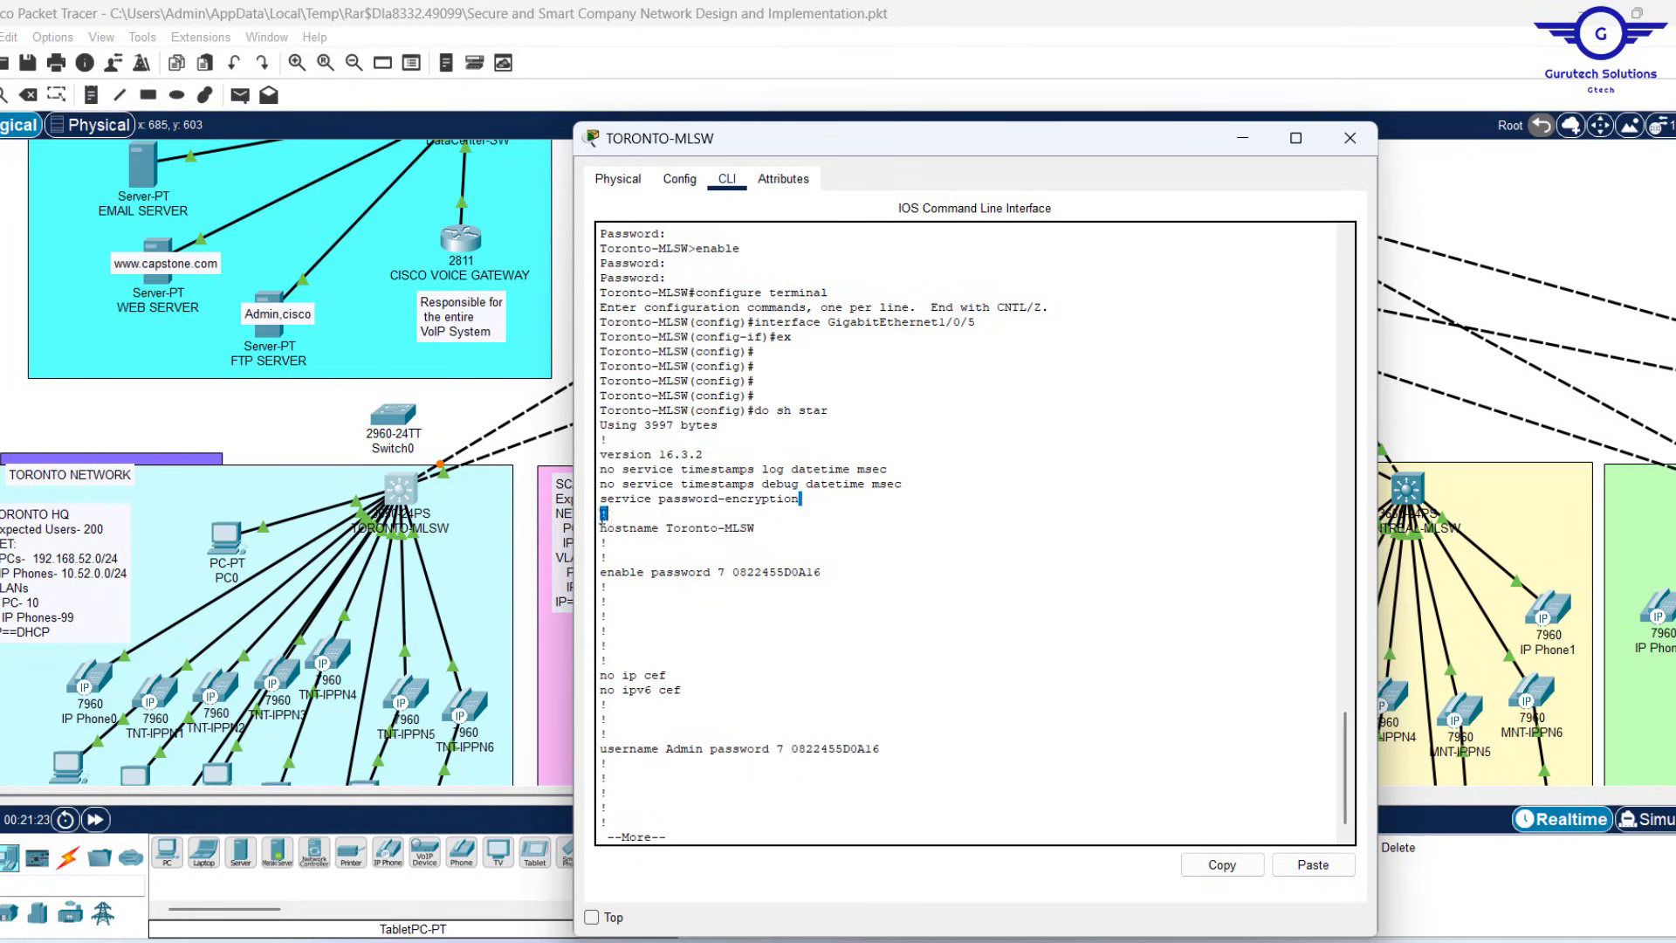
Highlight the password-encryption service, hostname, enable password and Admin username lines in the startup configuration
left_click_drag(602, 501, 799, 500)
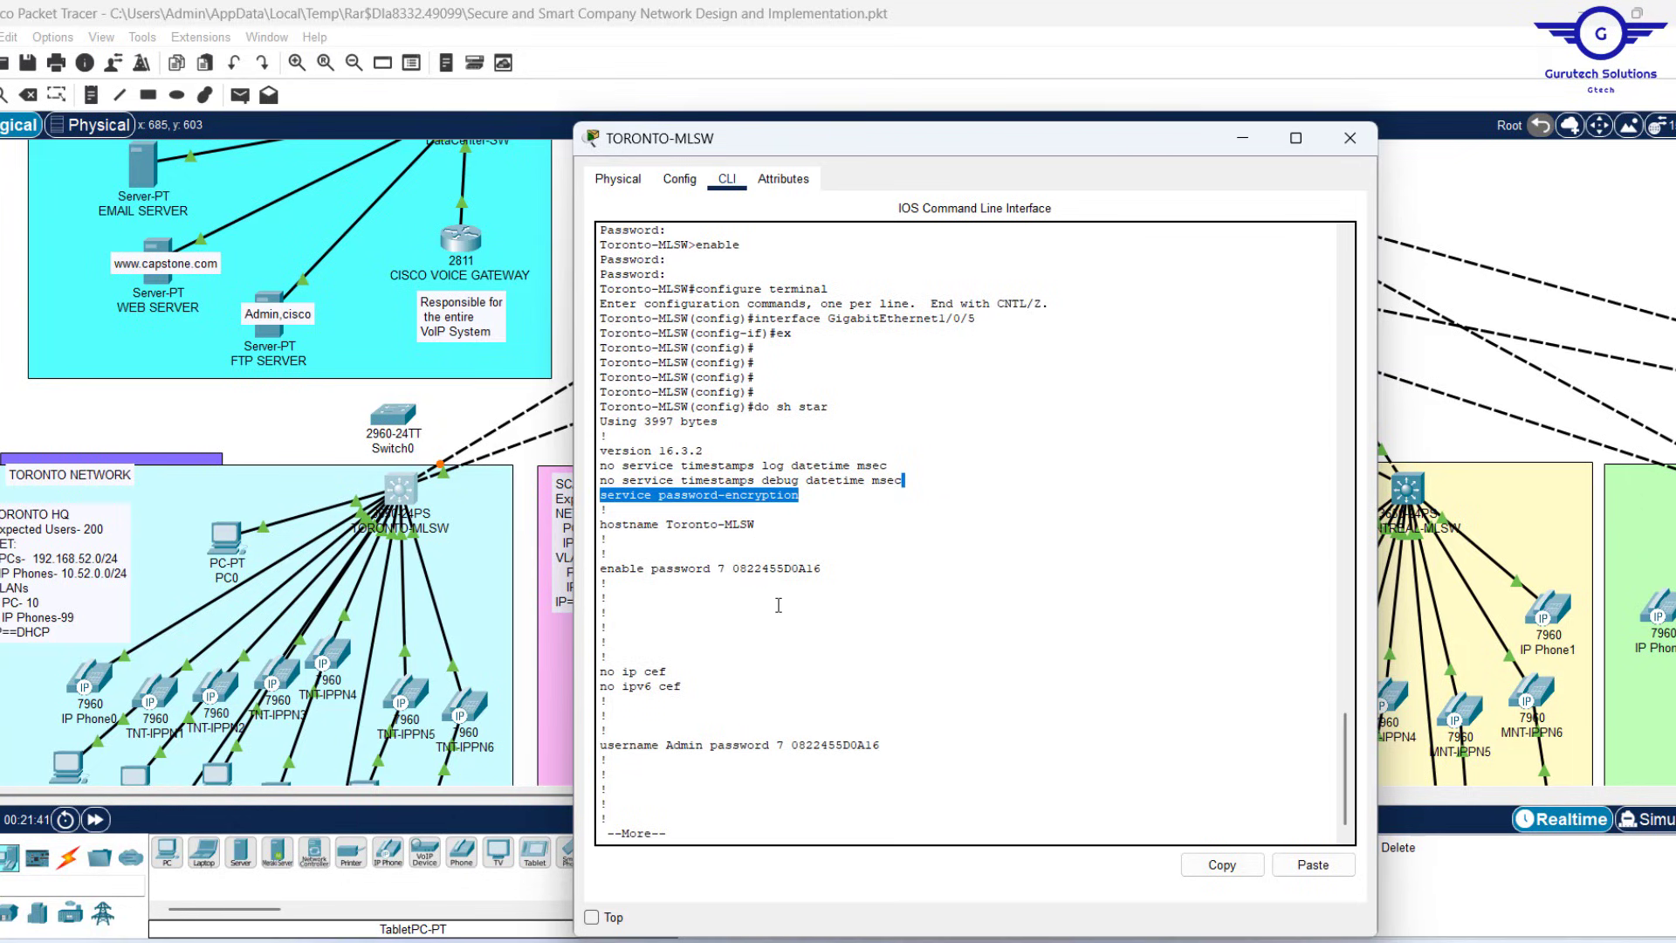
left_click(786, 530)
left_click_drag(786, 530, 667, 528)
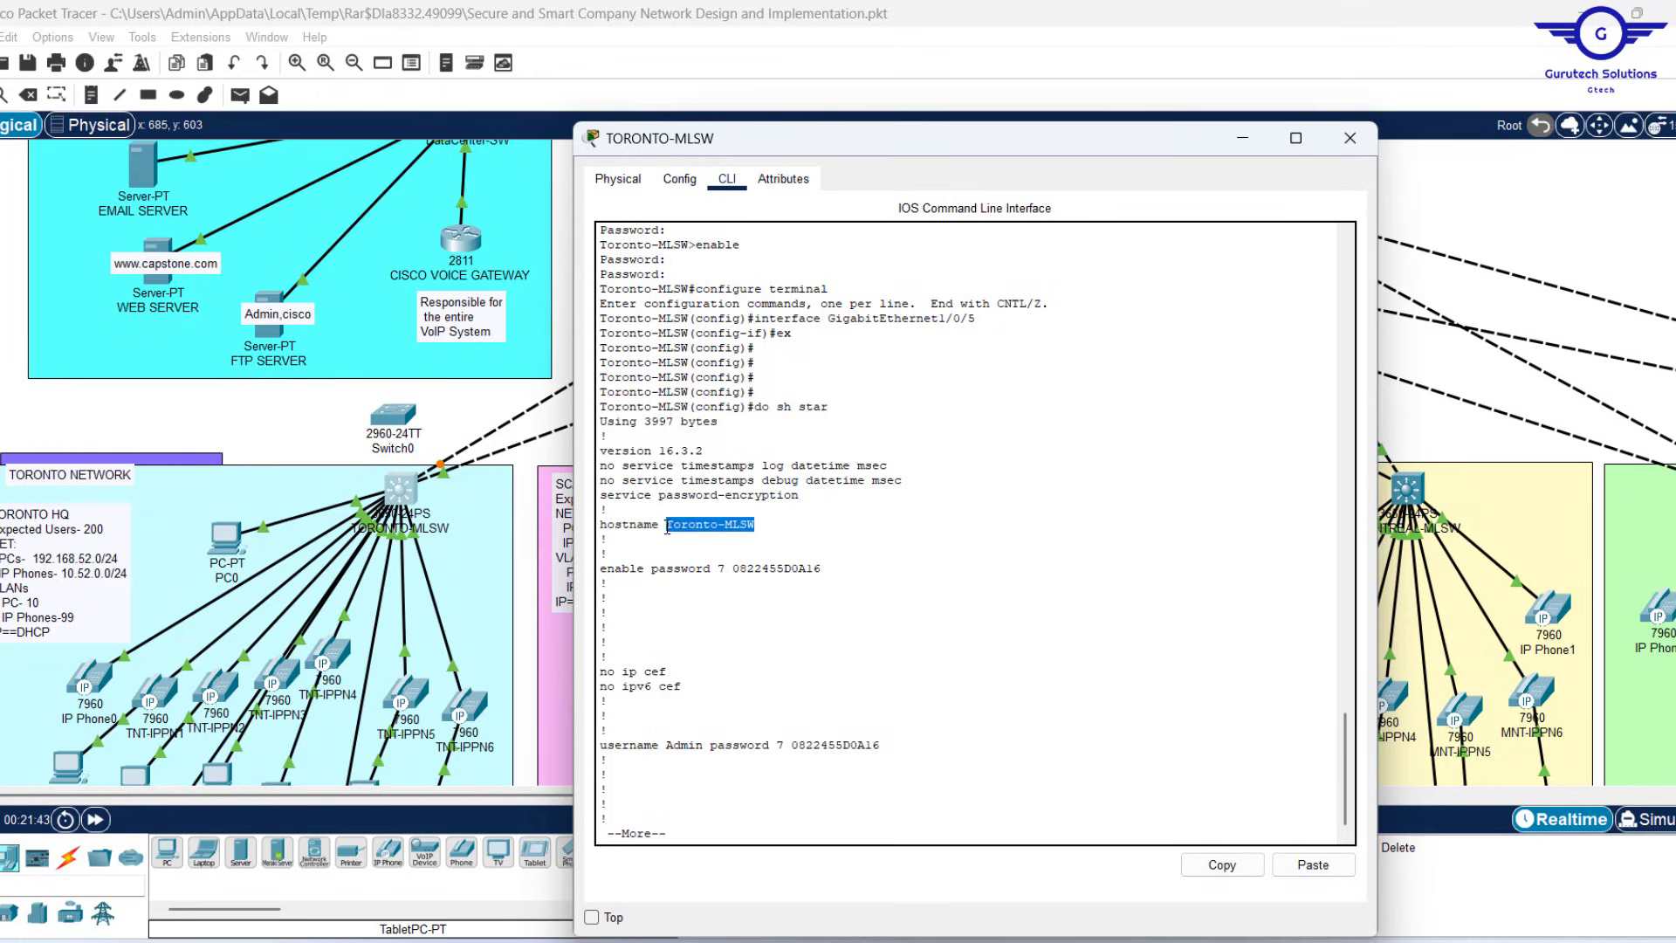
triple_click(716, 568)
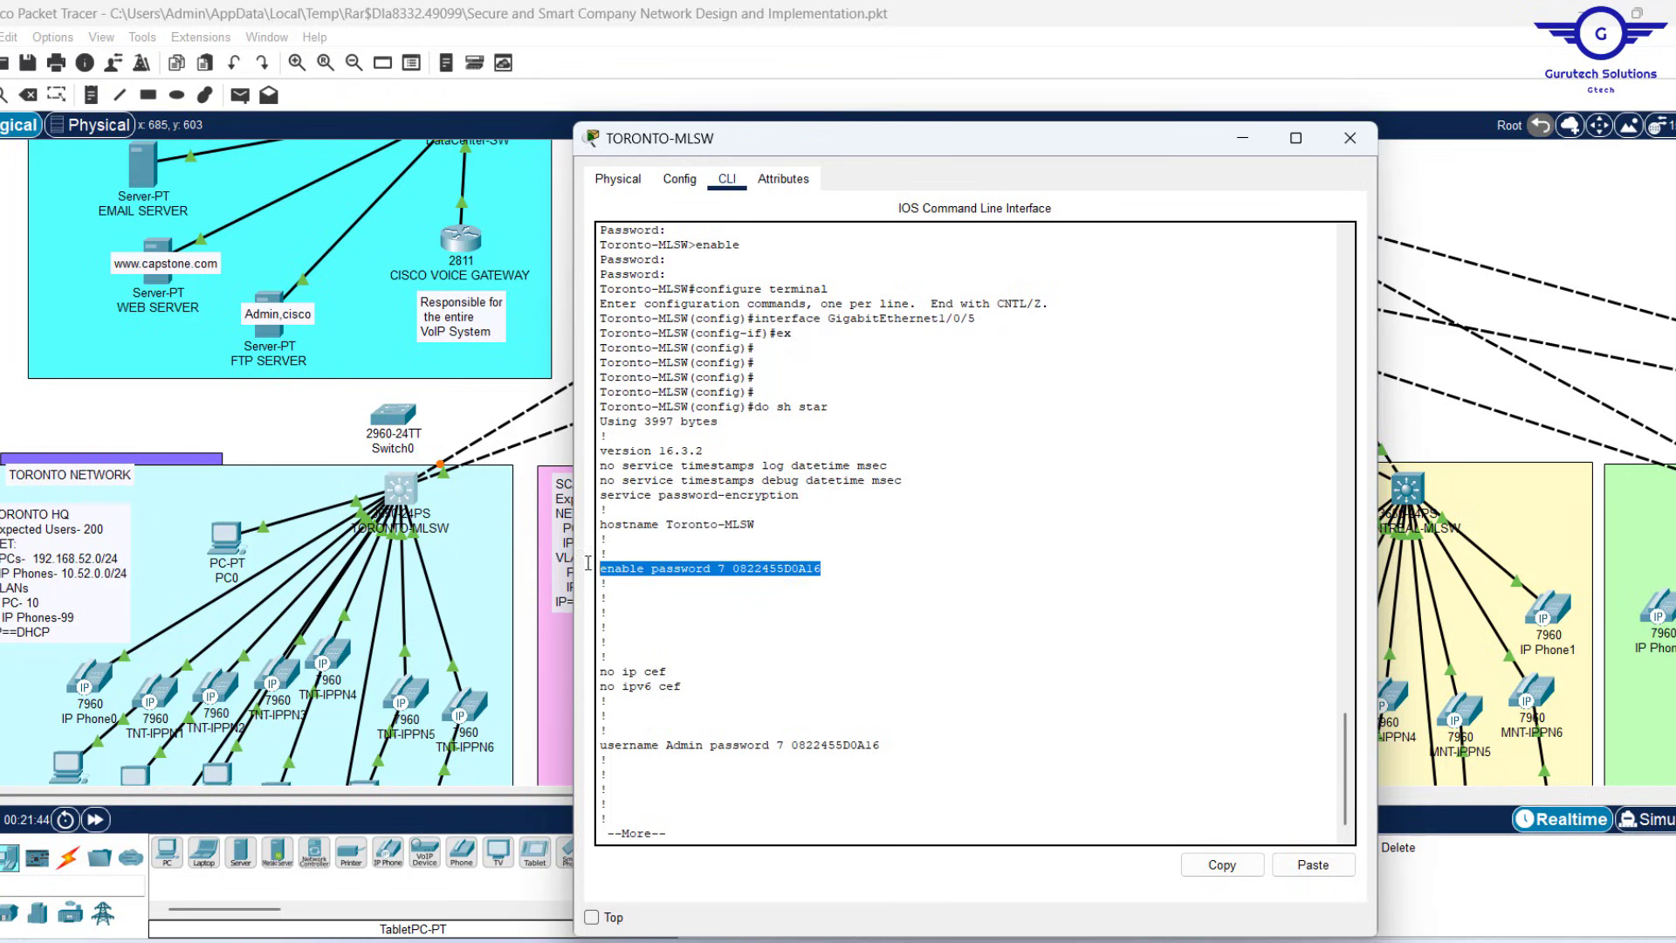
left_click_drag(915, 745, 596, 744)
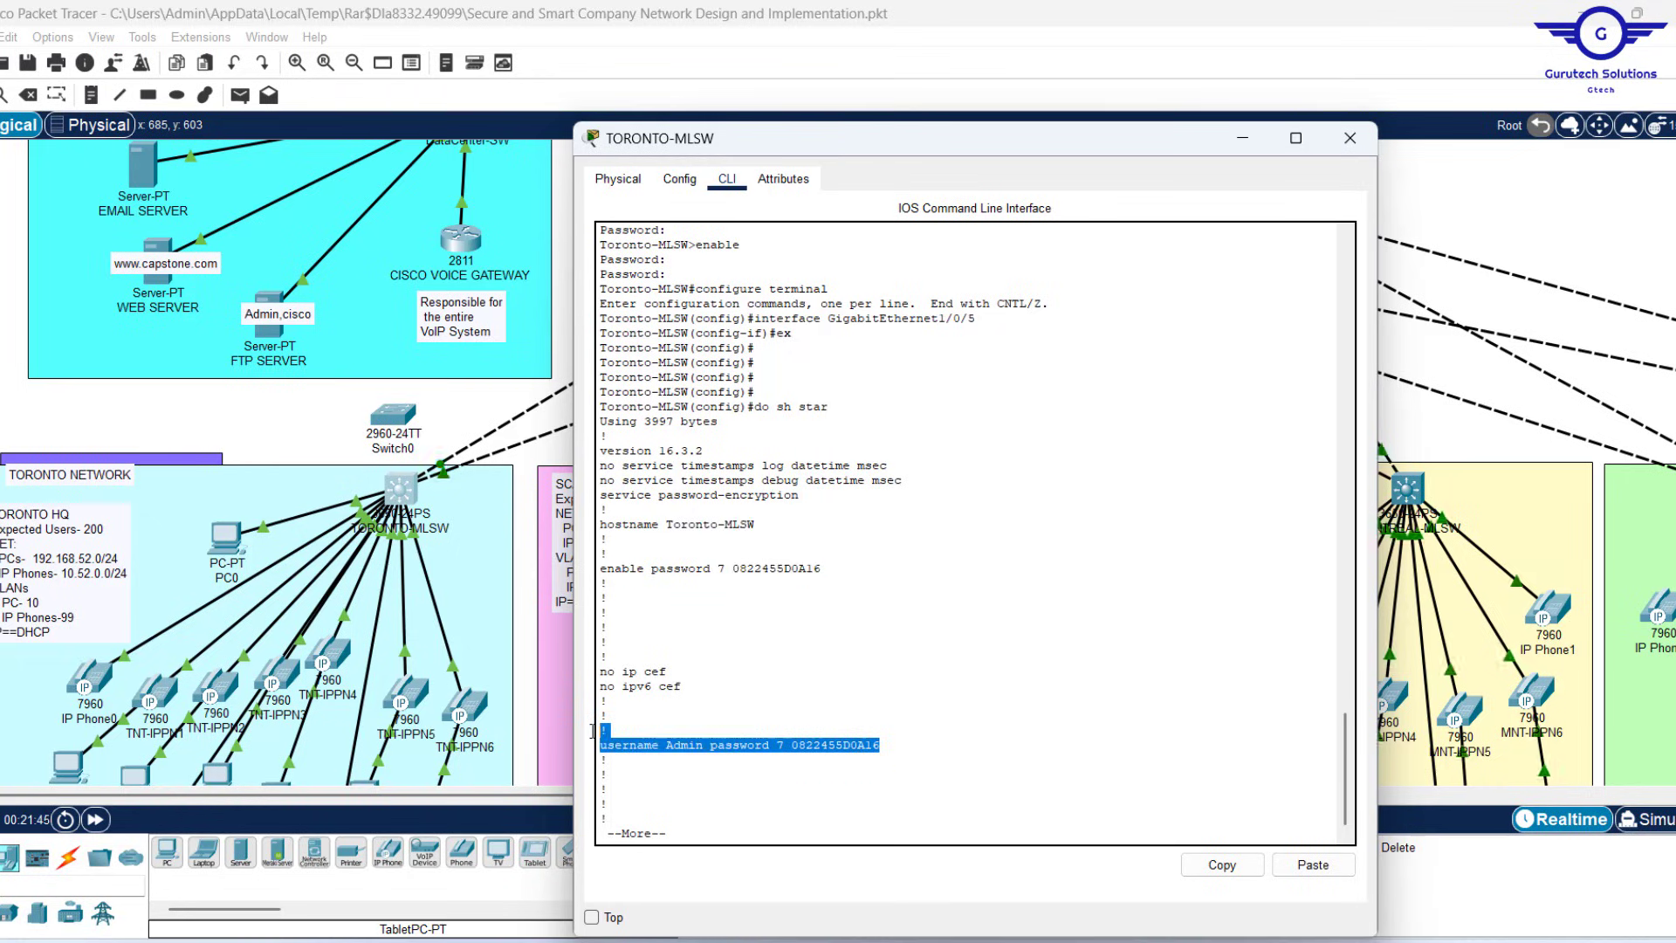
Page the startup configuration to the SSH version, domain-lookup and domain-name lines and highlight them
key("Return")
key("Return")
key("Return")
key("Return")
key("Return")
key("Return")
key("Return")
key("Return")
key("Return")
key("Return")
key("Return")
key("Return")
key("Return")
key("Return")
key("Return")
key("Return")
key("Return")
key("Return")
key("Return")
key("Return")
key("Return")
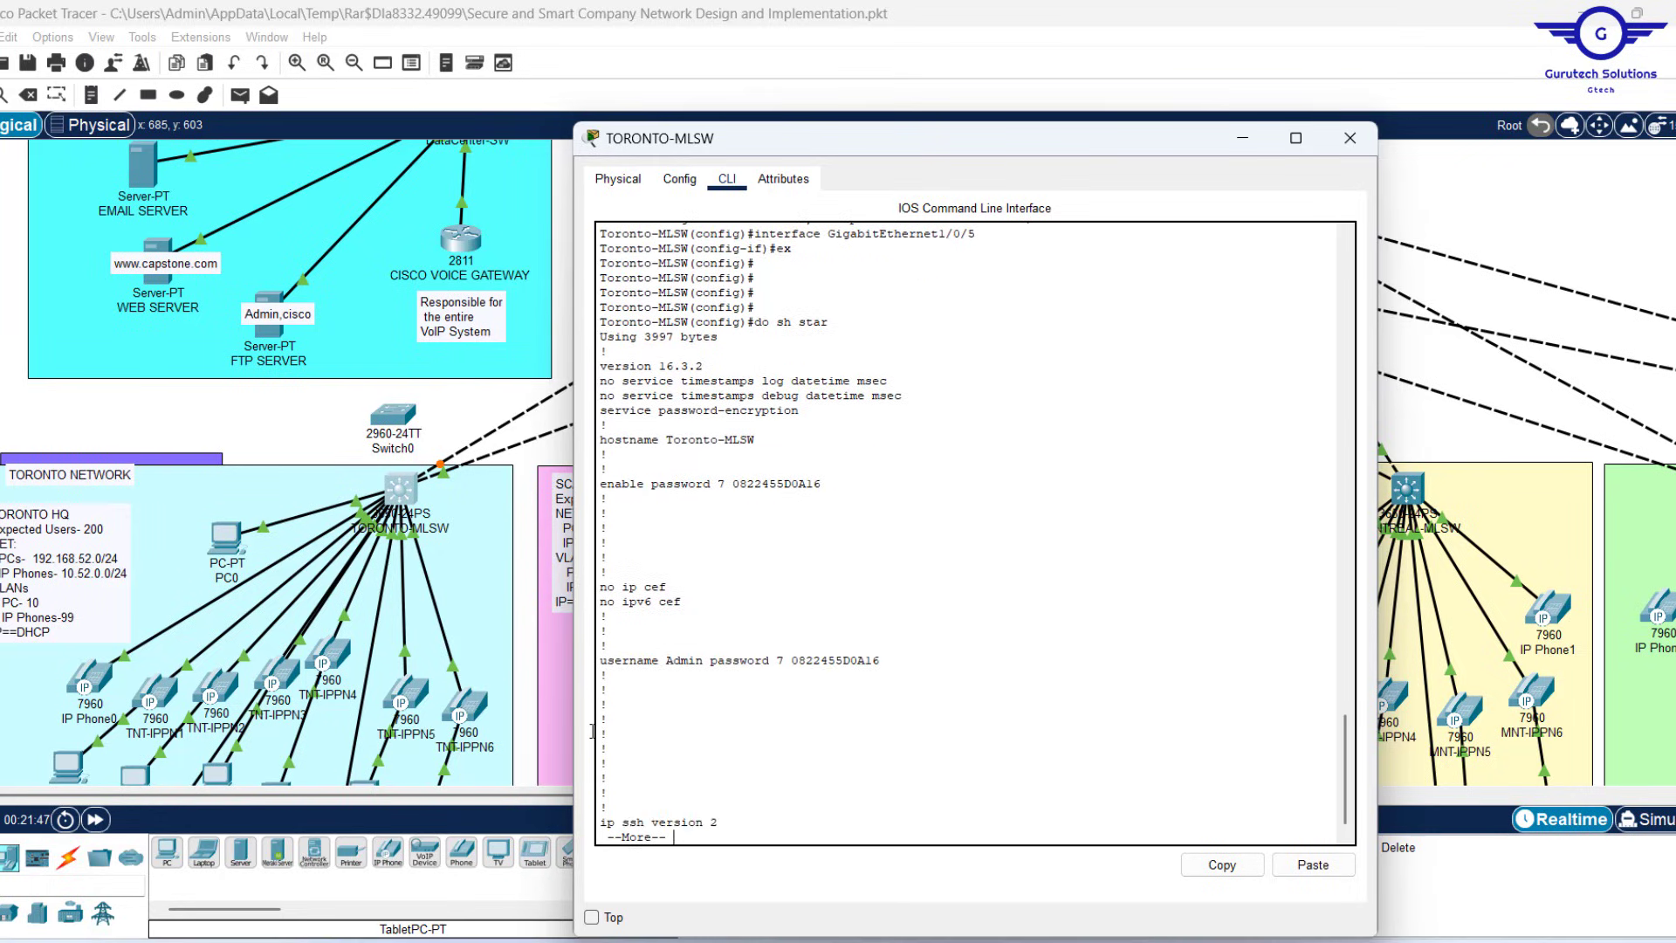
key("Return")
key("Return")
key("Return")
key("Return")
key("Return")
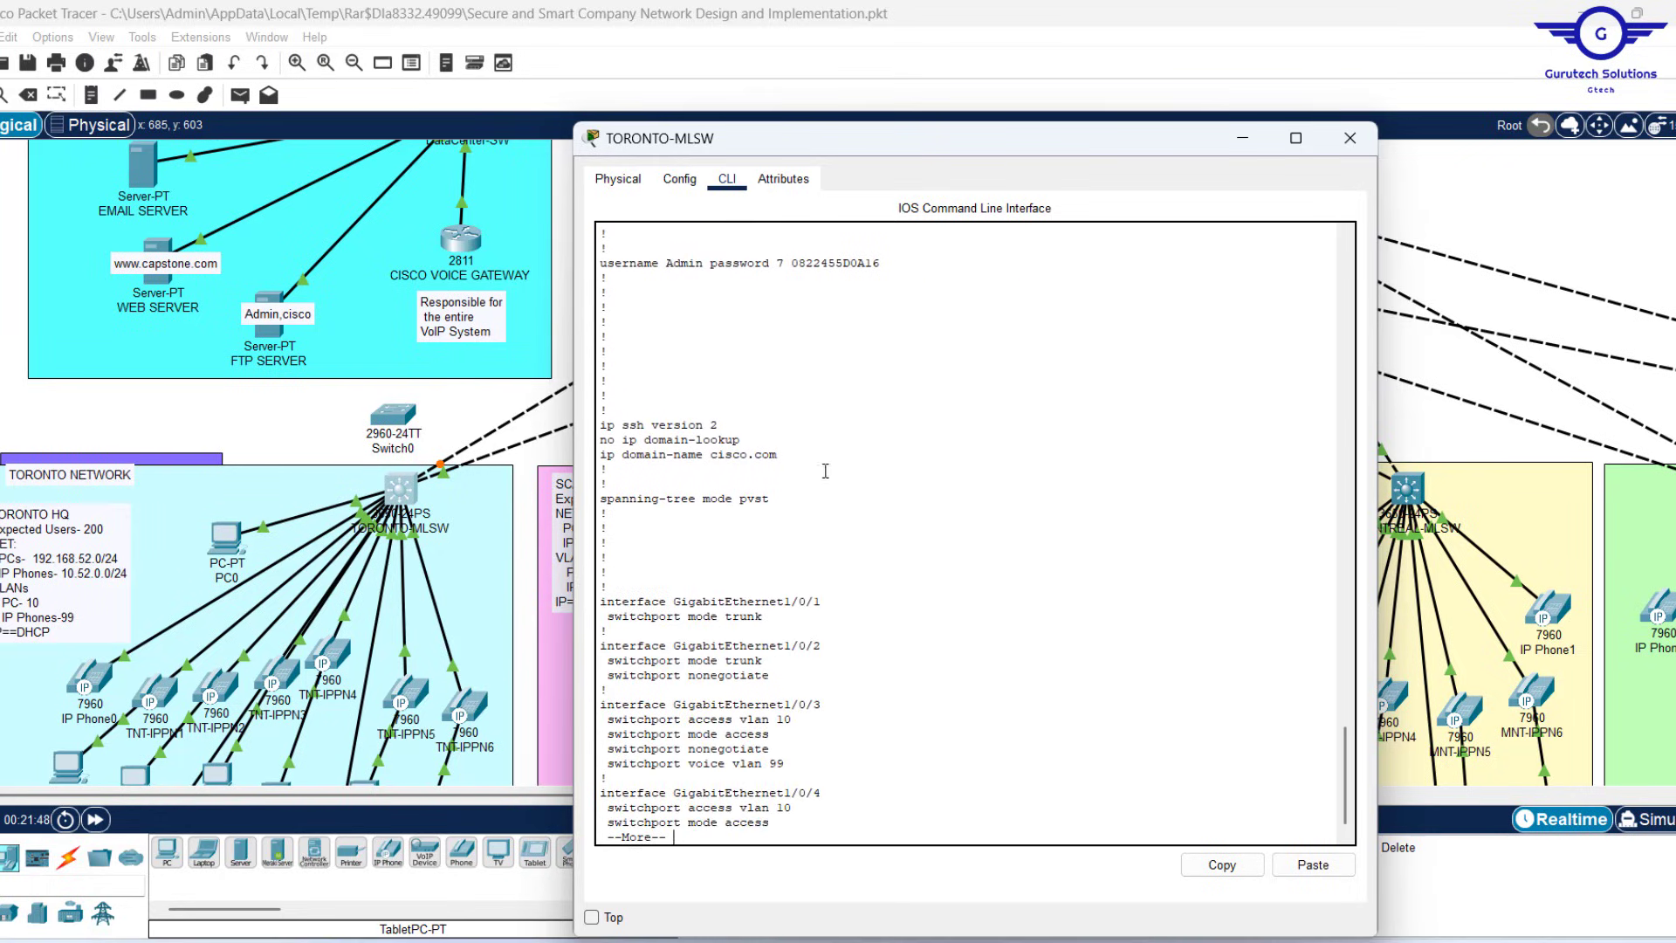
left_click_drag(801, 457, 590, 413)
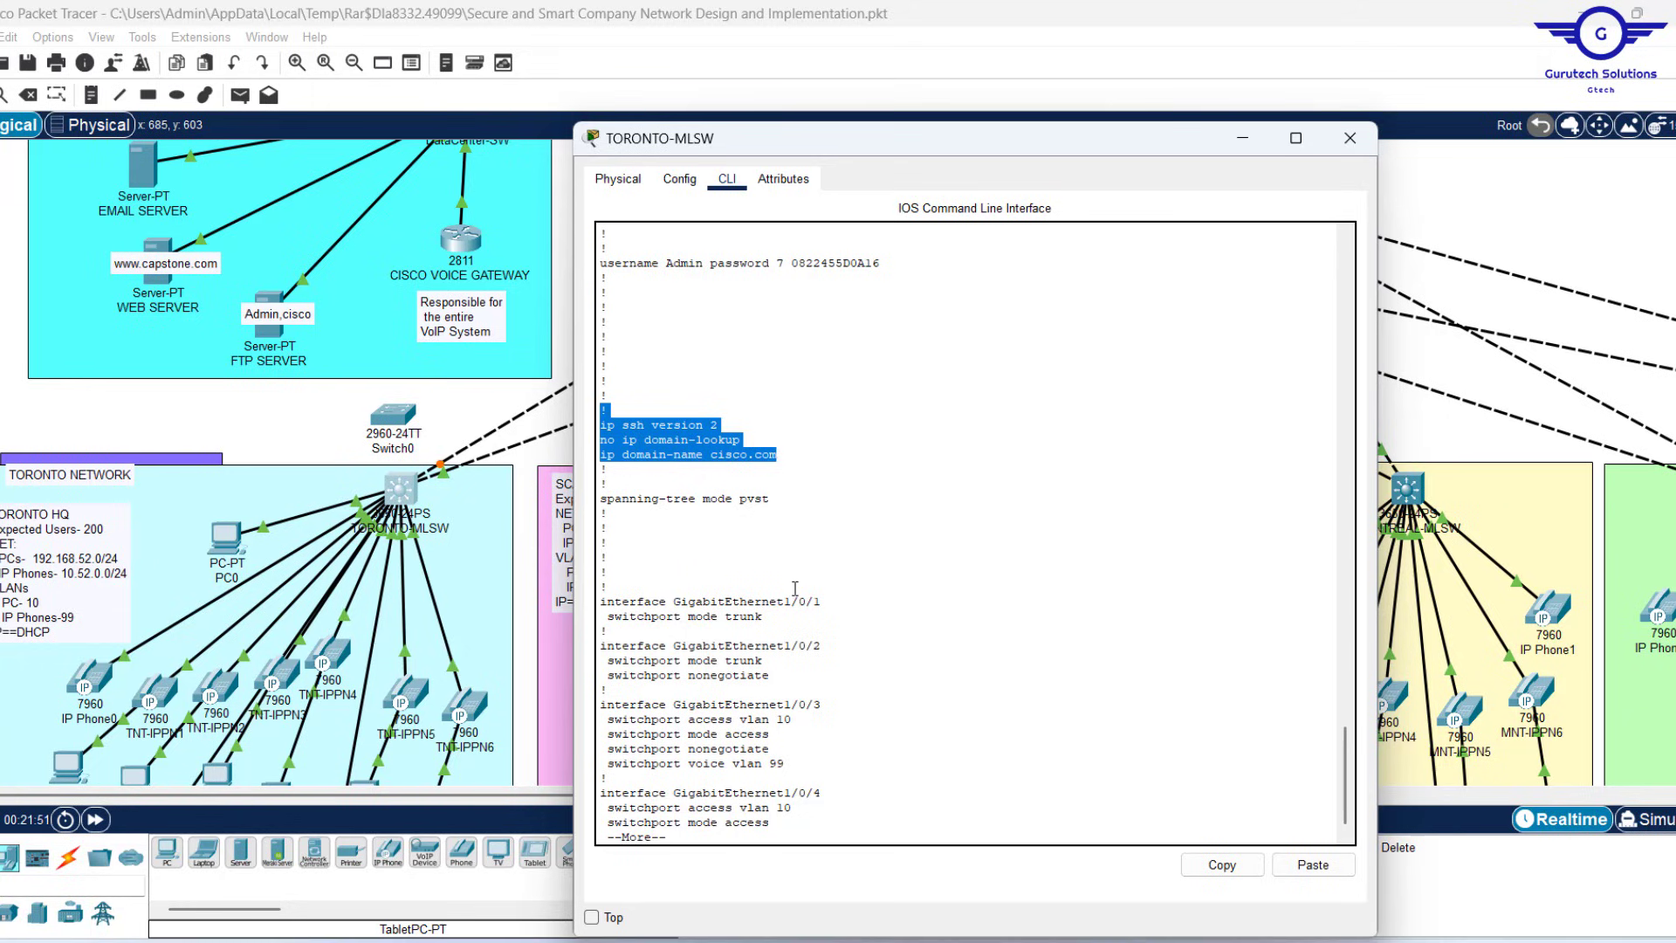
Page through the switchport settings of interfaces GigabitEthernet1/0/2 to 1/0/8 in the startup configuration
key("Return")
key("Return")
key("Return")
key("Return")
key("Return")
key("Return")
key("Return")
key("Return")
key("Return")
key("Return")
key("Return")
key("Return")
key("Return")
key("Return")
key("Return")
key("Return")
key("Return")
key("Return")
key("Return")
key("Return")
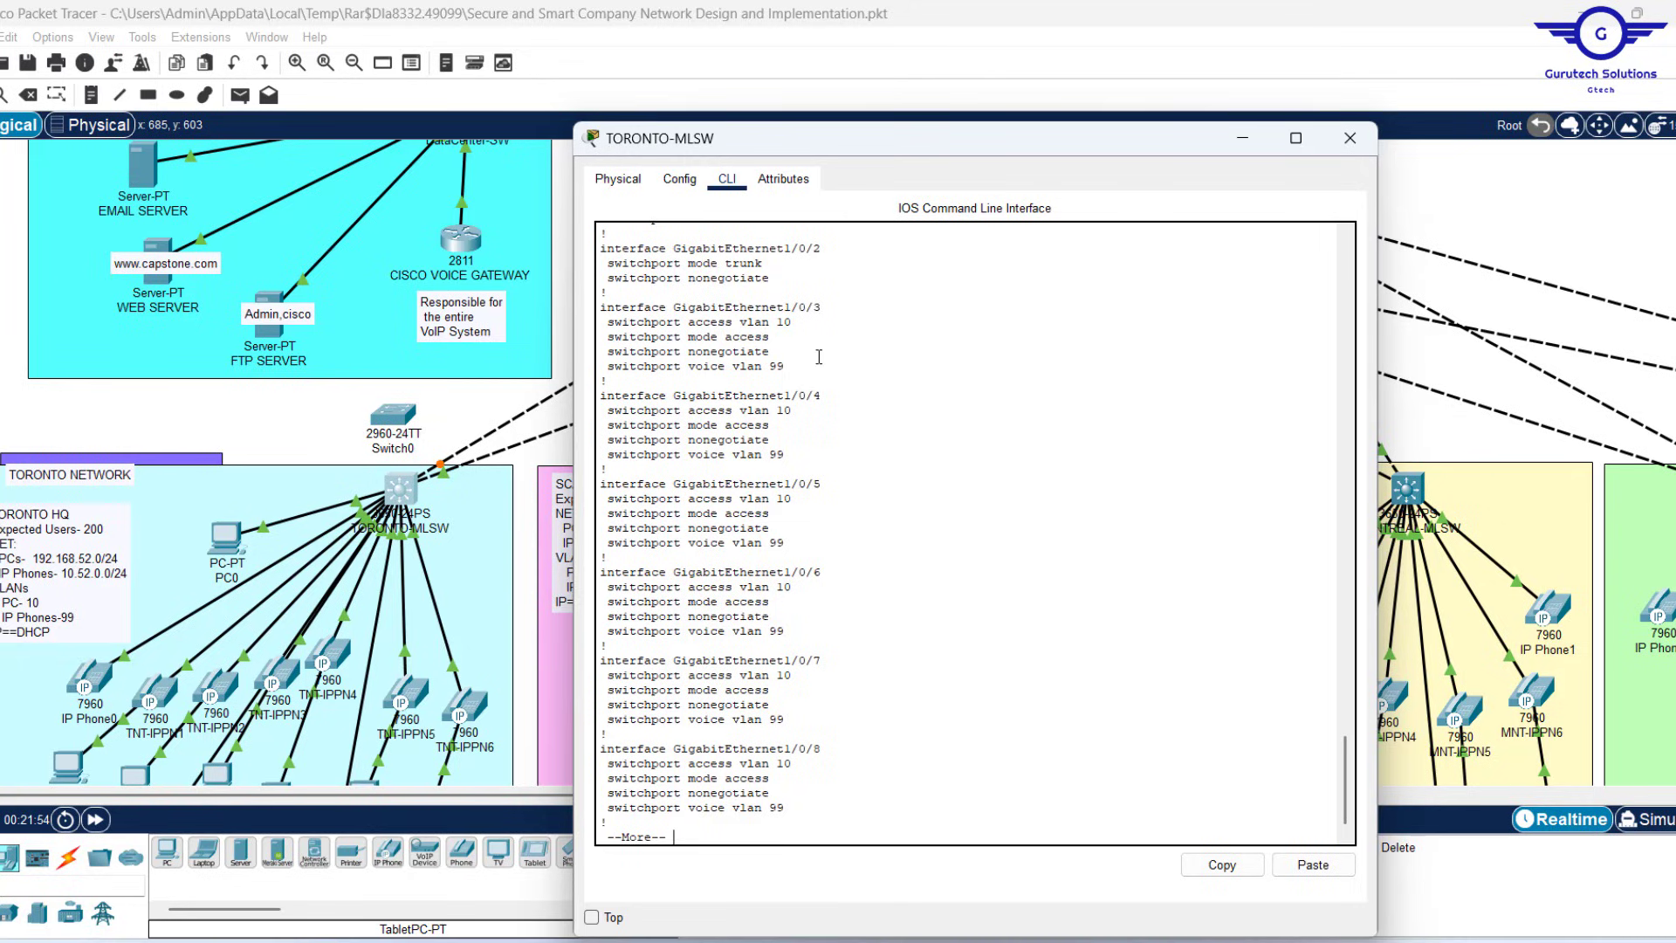
Highlight the trunk settings of GigabitEthernet1/0/2 and the access and voice VLAN settings of GigabitEthernet1/0/3 in the startup configuration
left_click_drag(805, 277, 602, 248)
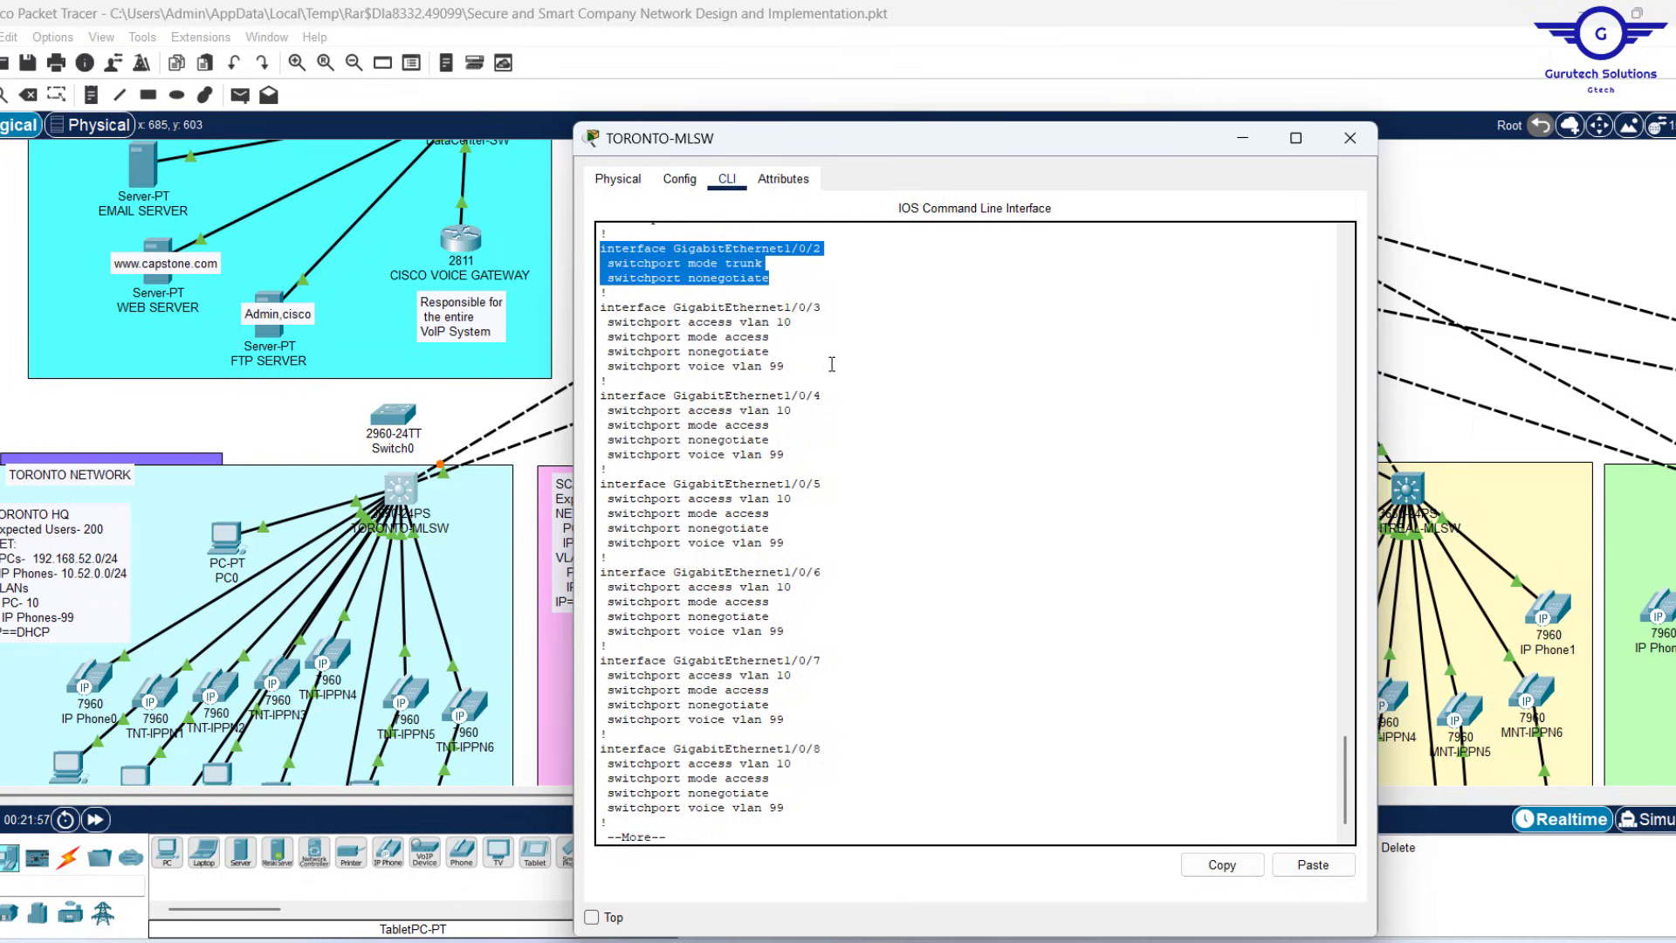
left_click_drag(816, 376, 555, 307)
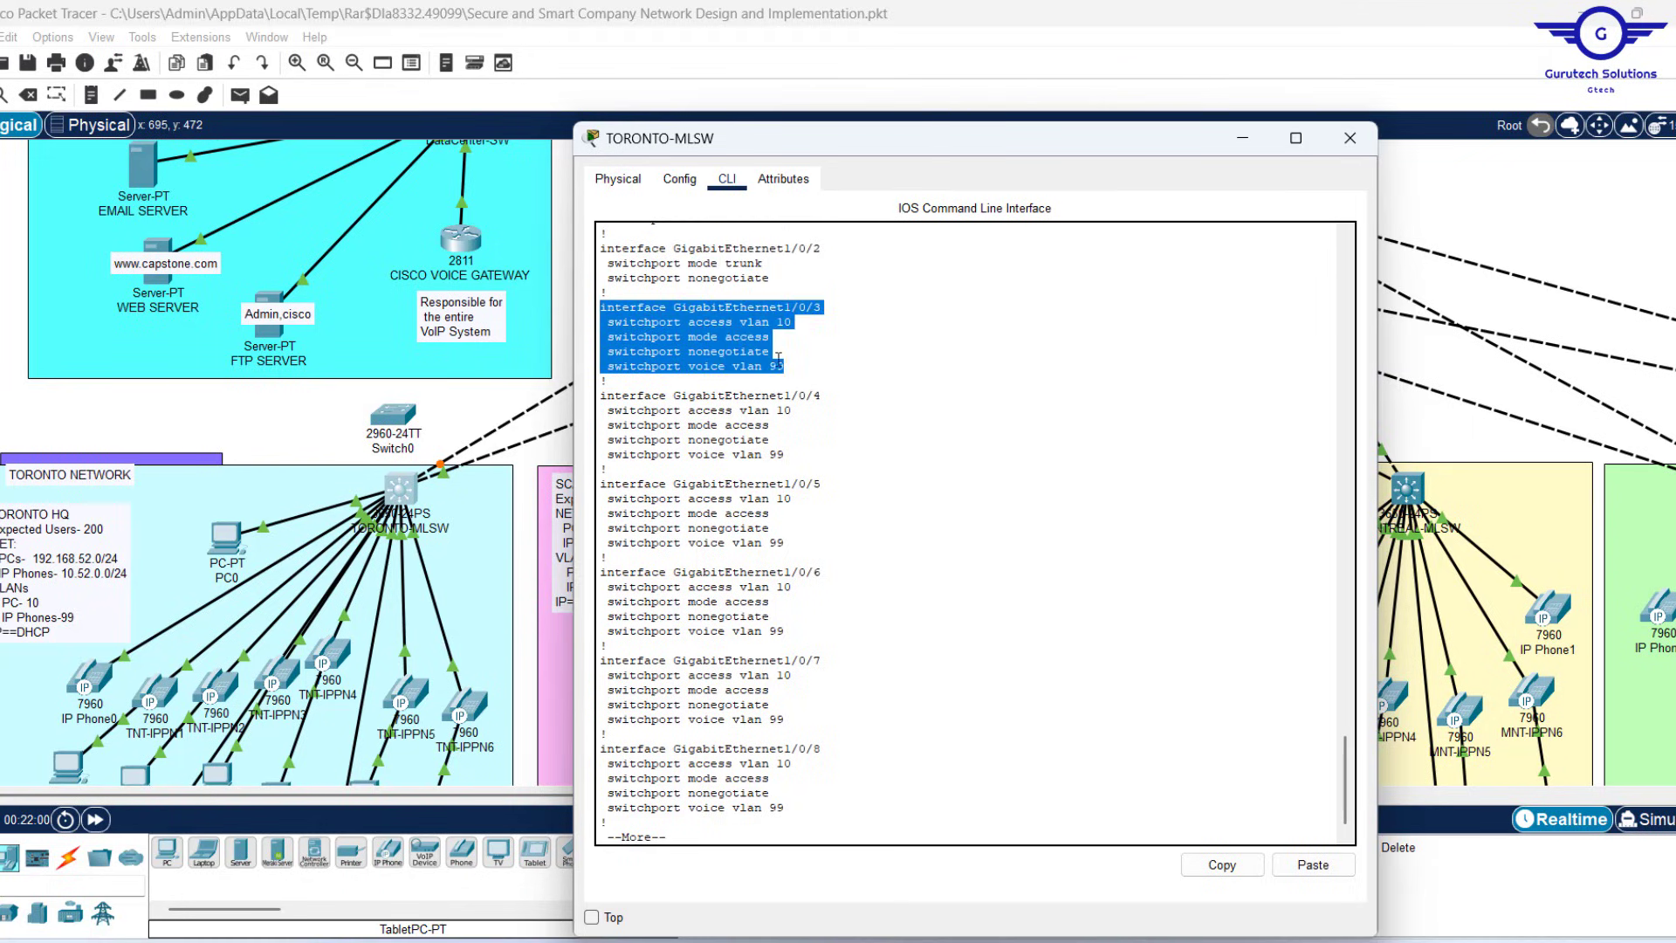
left_click(778, 357)
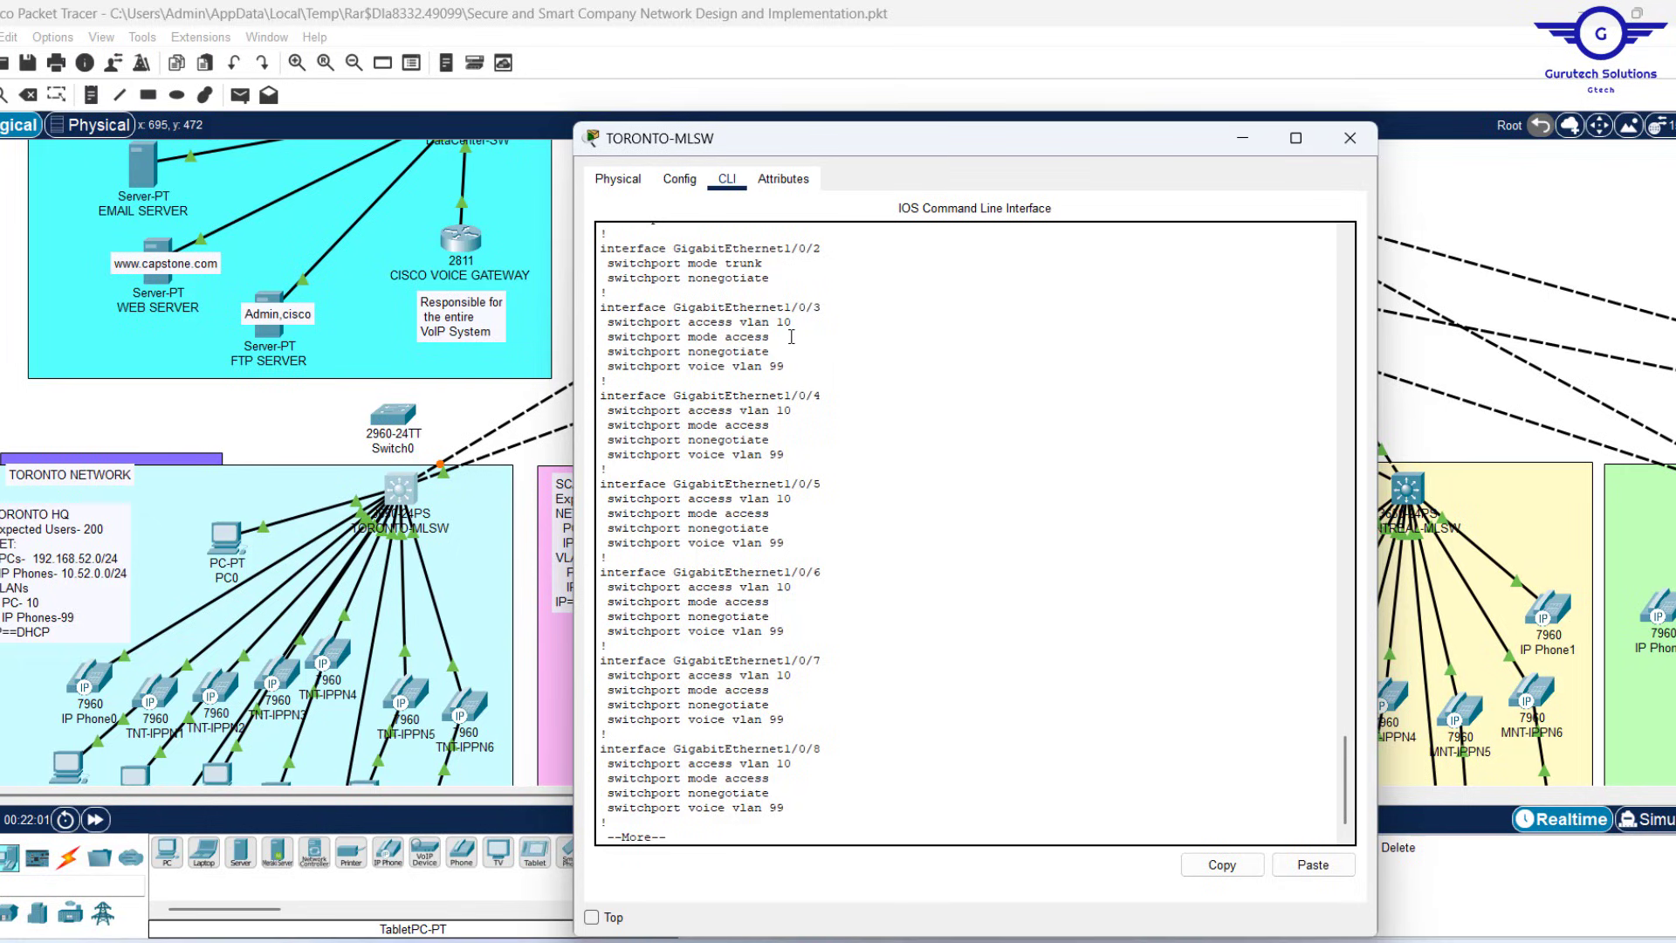
left_click_drag(802, 370, 574, 314)
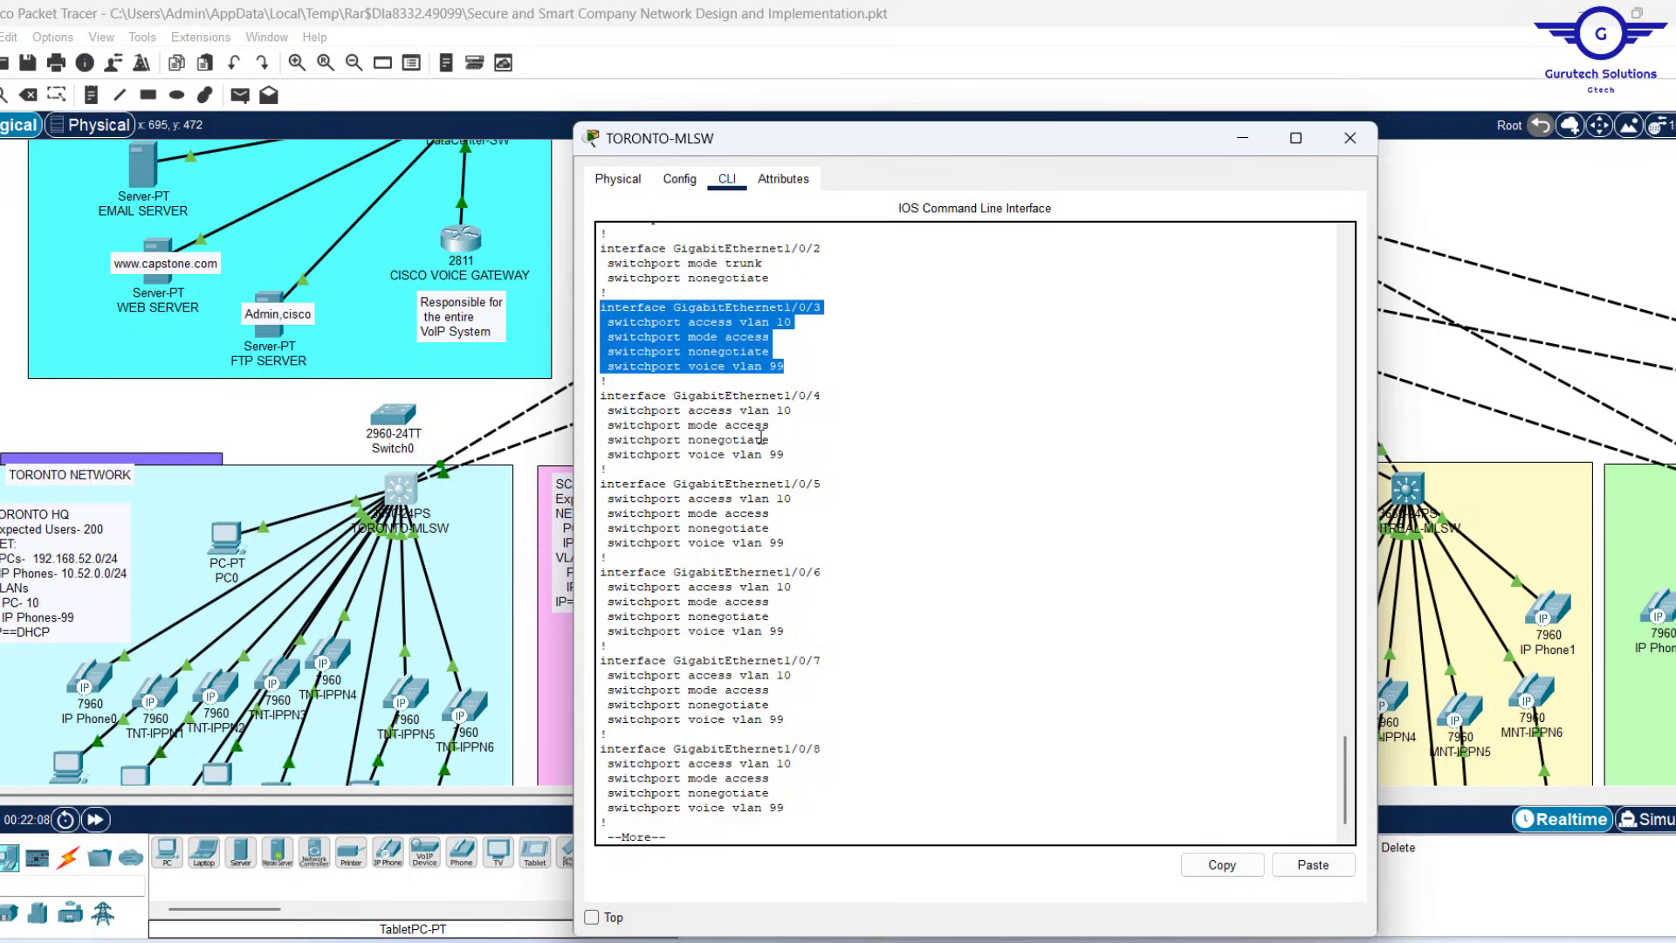
Page the startup configuration from GigabitEthernet1/0/9 to 1/0/17 and highlight the interface blocks around 1/0/12 to 1/0/15
key("Return")
key("Return")
key("Return")
key("Return")
key("Return")
key("Return")
key("Return")
key("Return")
key("Return")
key("Return")
key("Return")
key("Return")
key("Return")
key("Return")
key("Return")
key("Return")
key("Return")
key("Return")
key("Return")
key("Return")
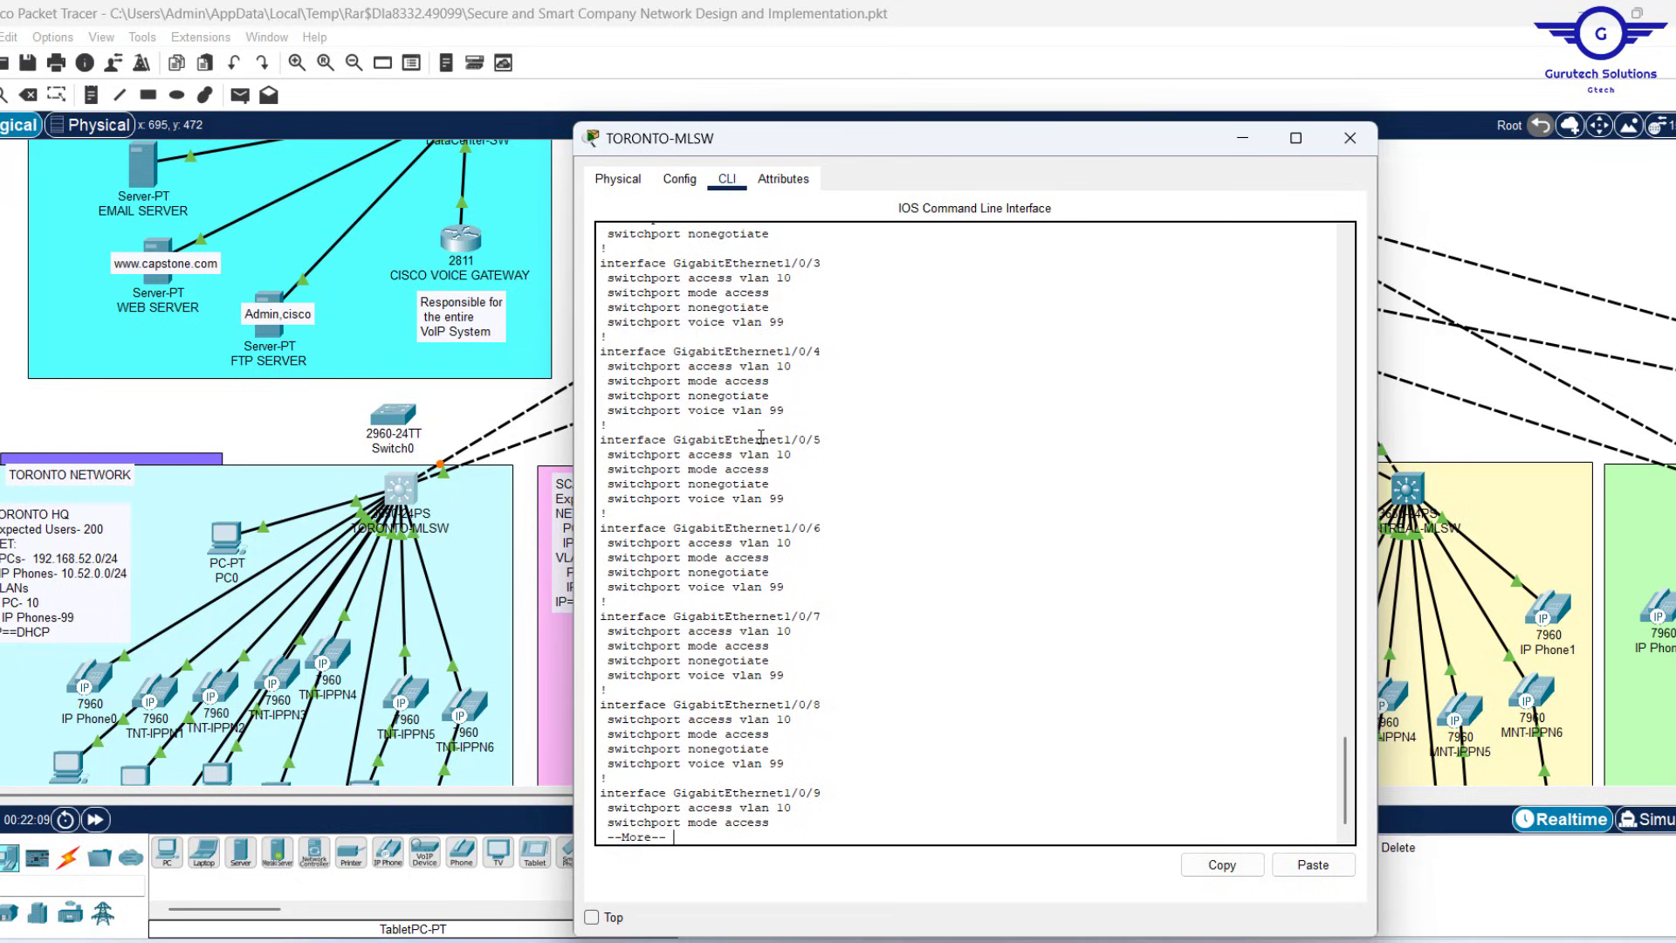
key("Return")
key("Return")
key("Return")
key("Return")
key("Return")
key("Return")
key("Return")
key("Return")
key("Return")
key("Return")
key("Return")
key("Return")
key("Return")
key("Return")
key("Return")
key("Return")
key("Return")
key("Return")
key("Return")
key("Return")
left_click_drag(769, 661, 699, 333)
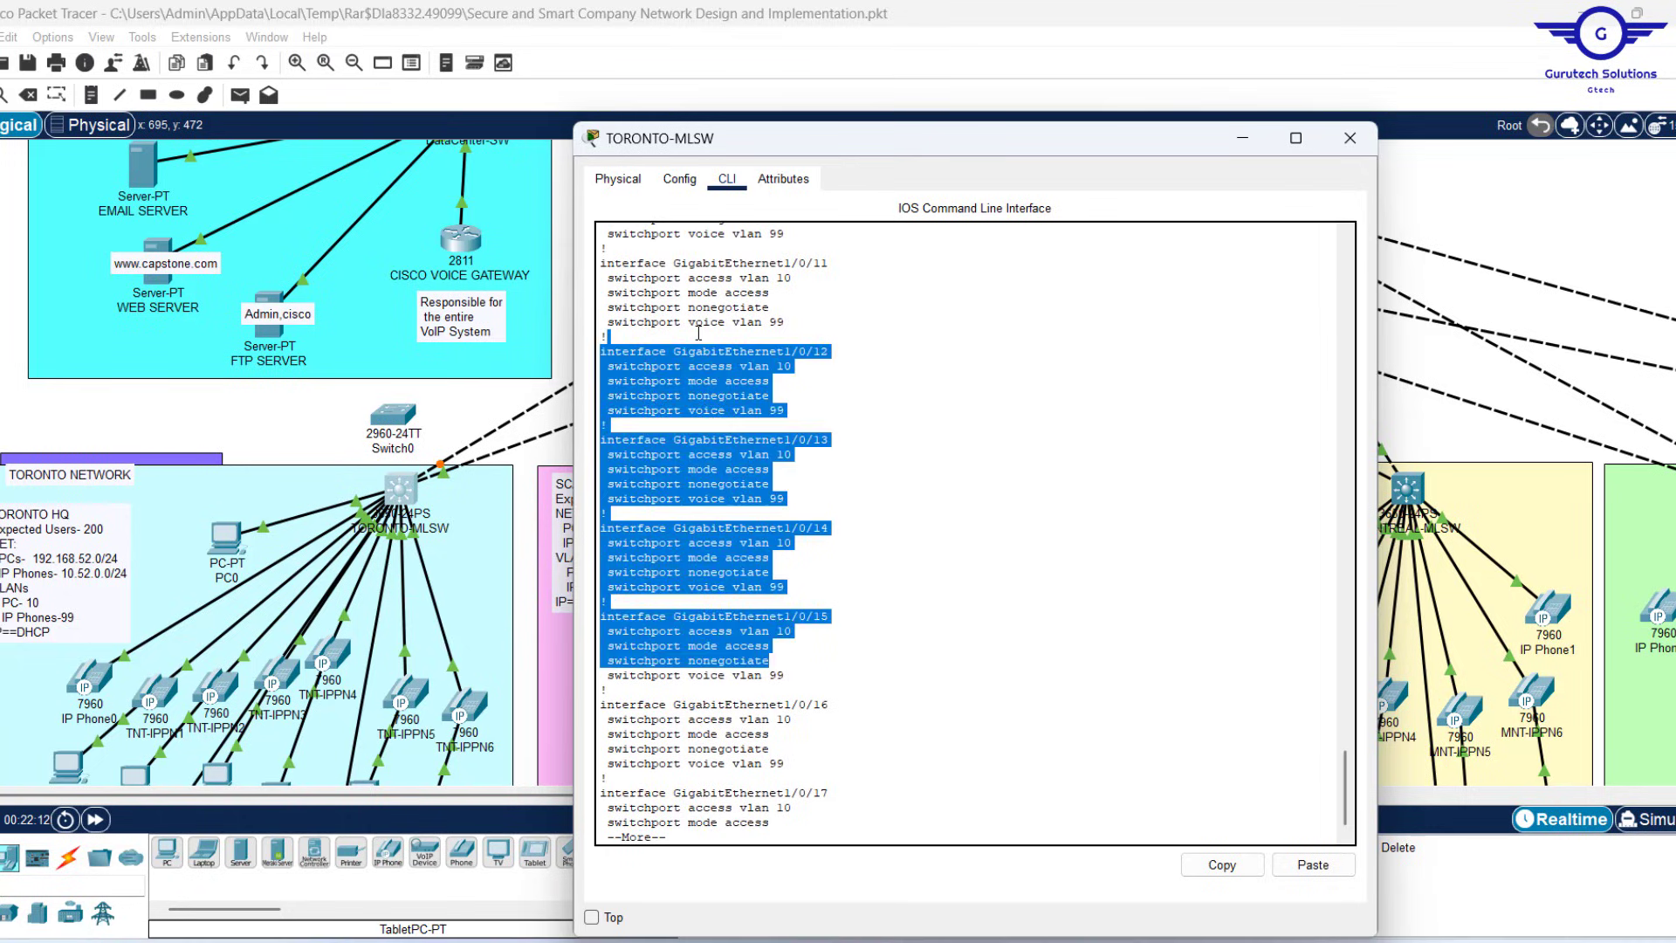
Page through the remaining GigabitEthernet interfaces and Vlan1 down to the banner motd line of the startup configuration
key("Return")
key("Return")
key("Return")
key("Return")
key("Return")
key("Return")
key("Return")
key("Return")
key("Return")
key("Return")
key("Return")
key("Return")
key("Return")
key("Return")
key("Return")
key("Return")
key("Return")
key("Return")
key("Return")
key("Return")
key("Return")
key("Return")
key("Return")
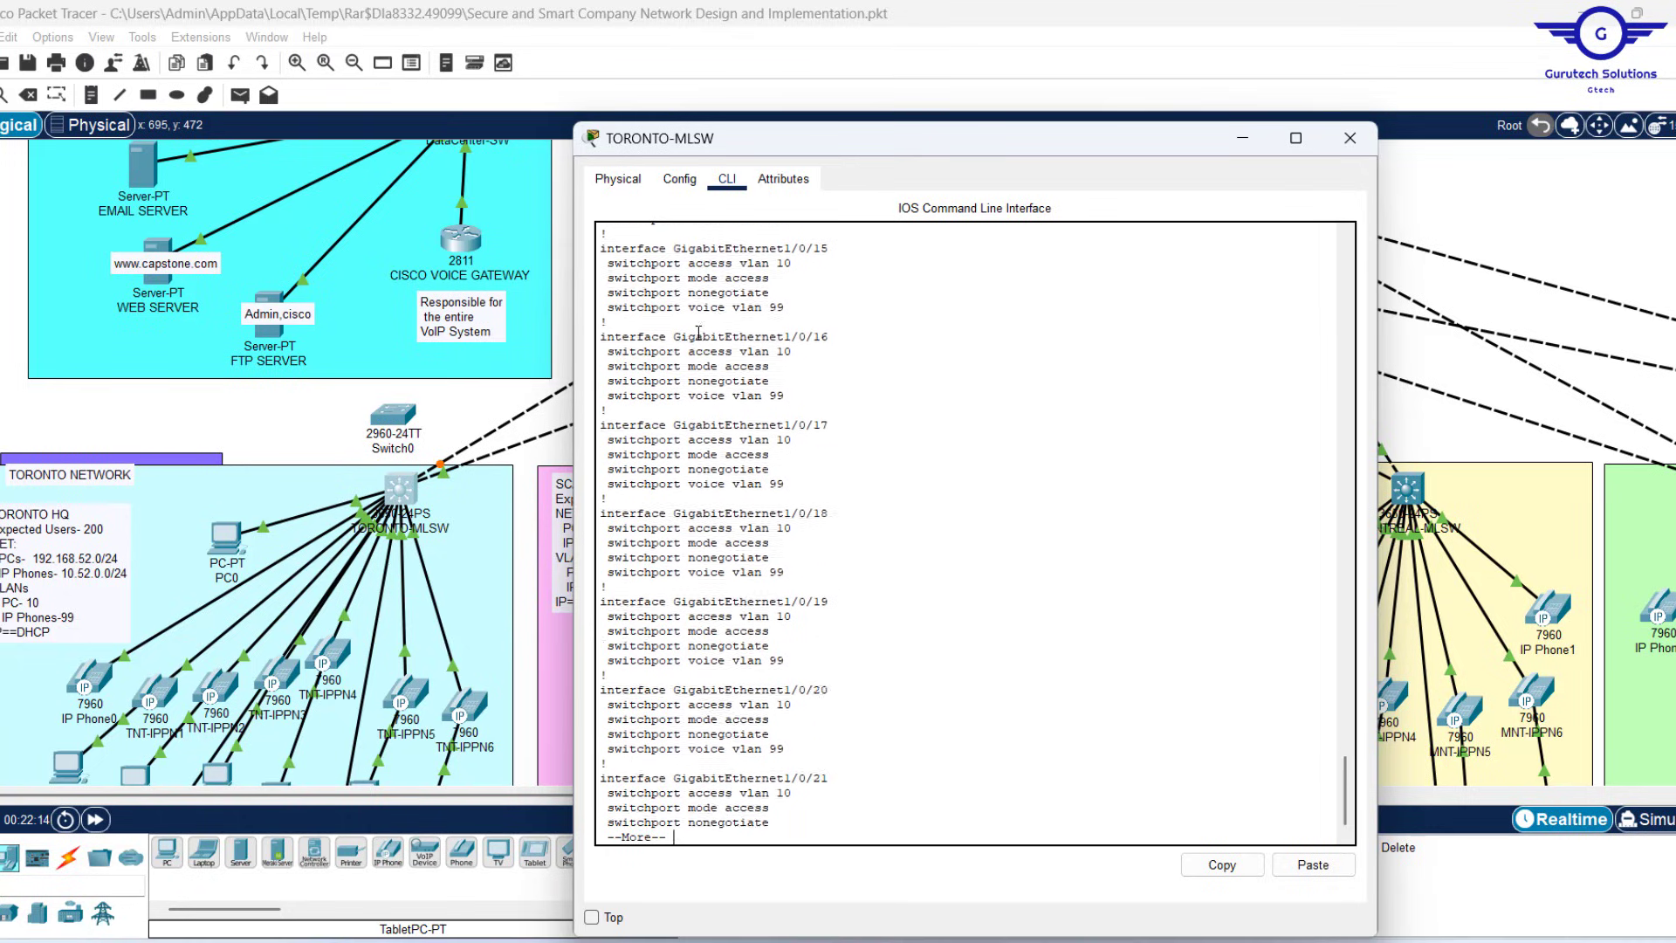
key("Return")
key("Return")
key("Return")
key("Return")
key("Return")
key("Return")
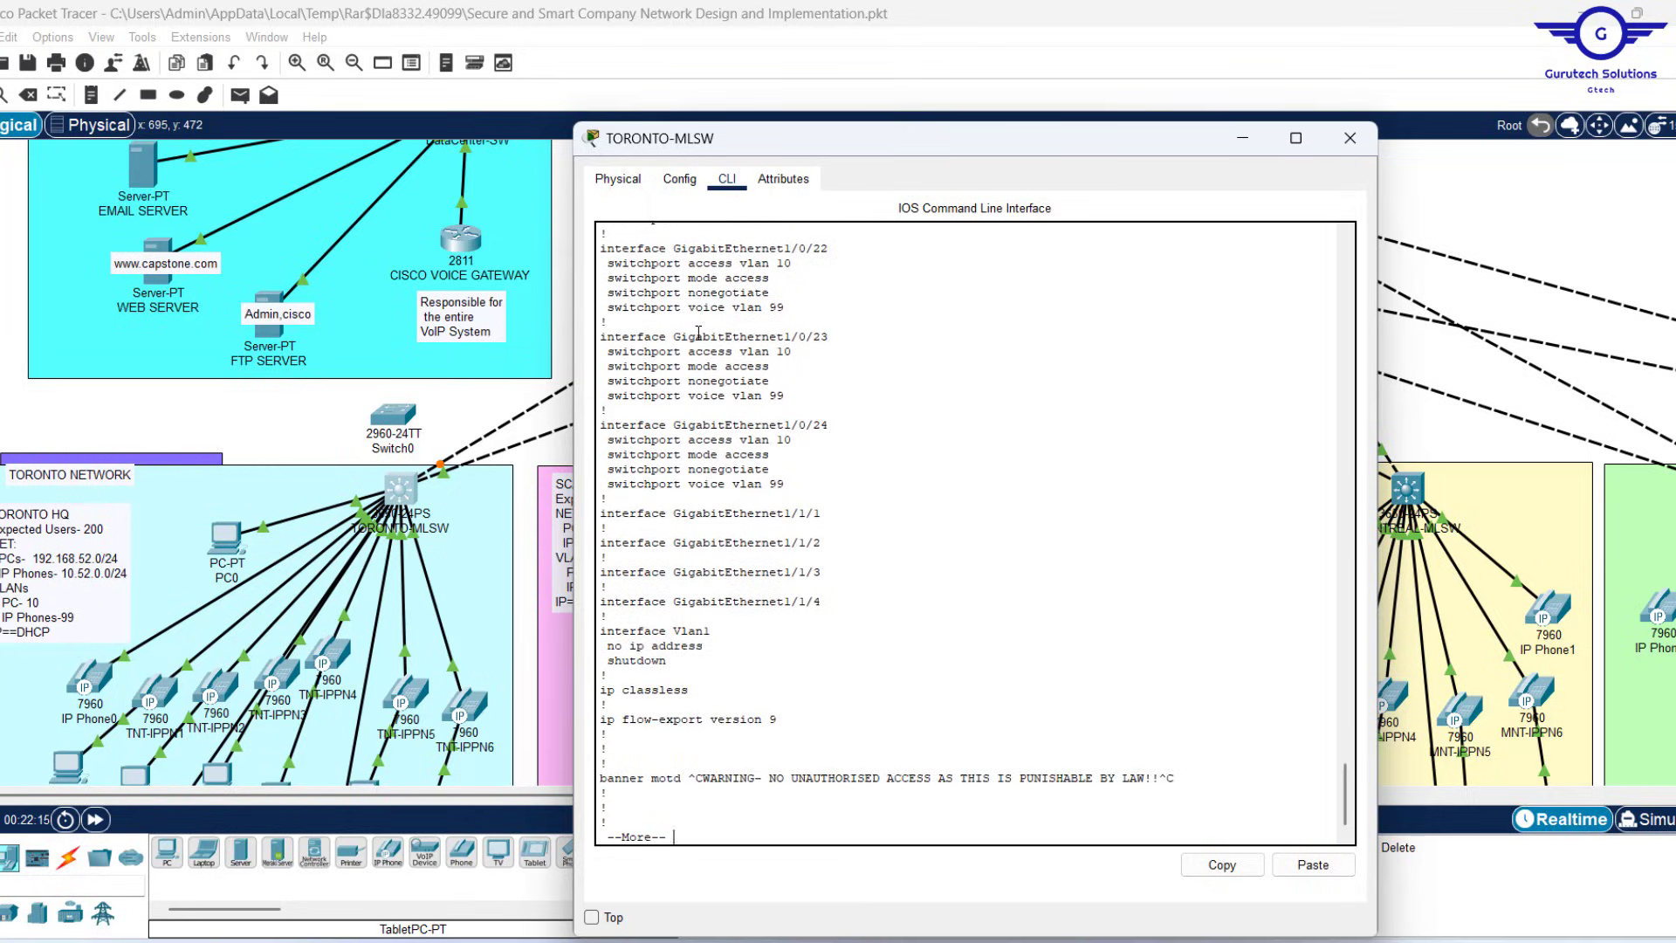
Page the startup configuration to the console line settings and highlight the line con 0 block
key("Return")
key("Return")
key("Return")
key("Return")
key("Return")
key("Return")
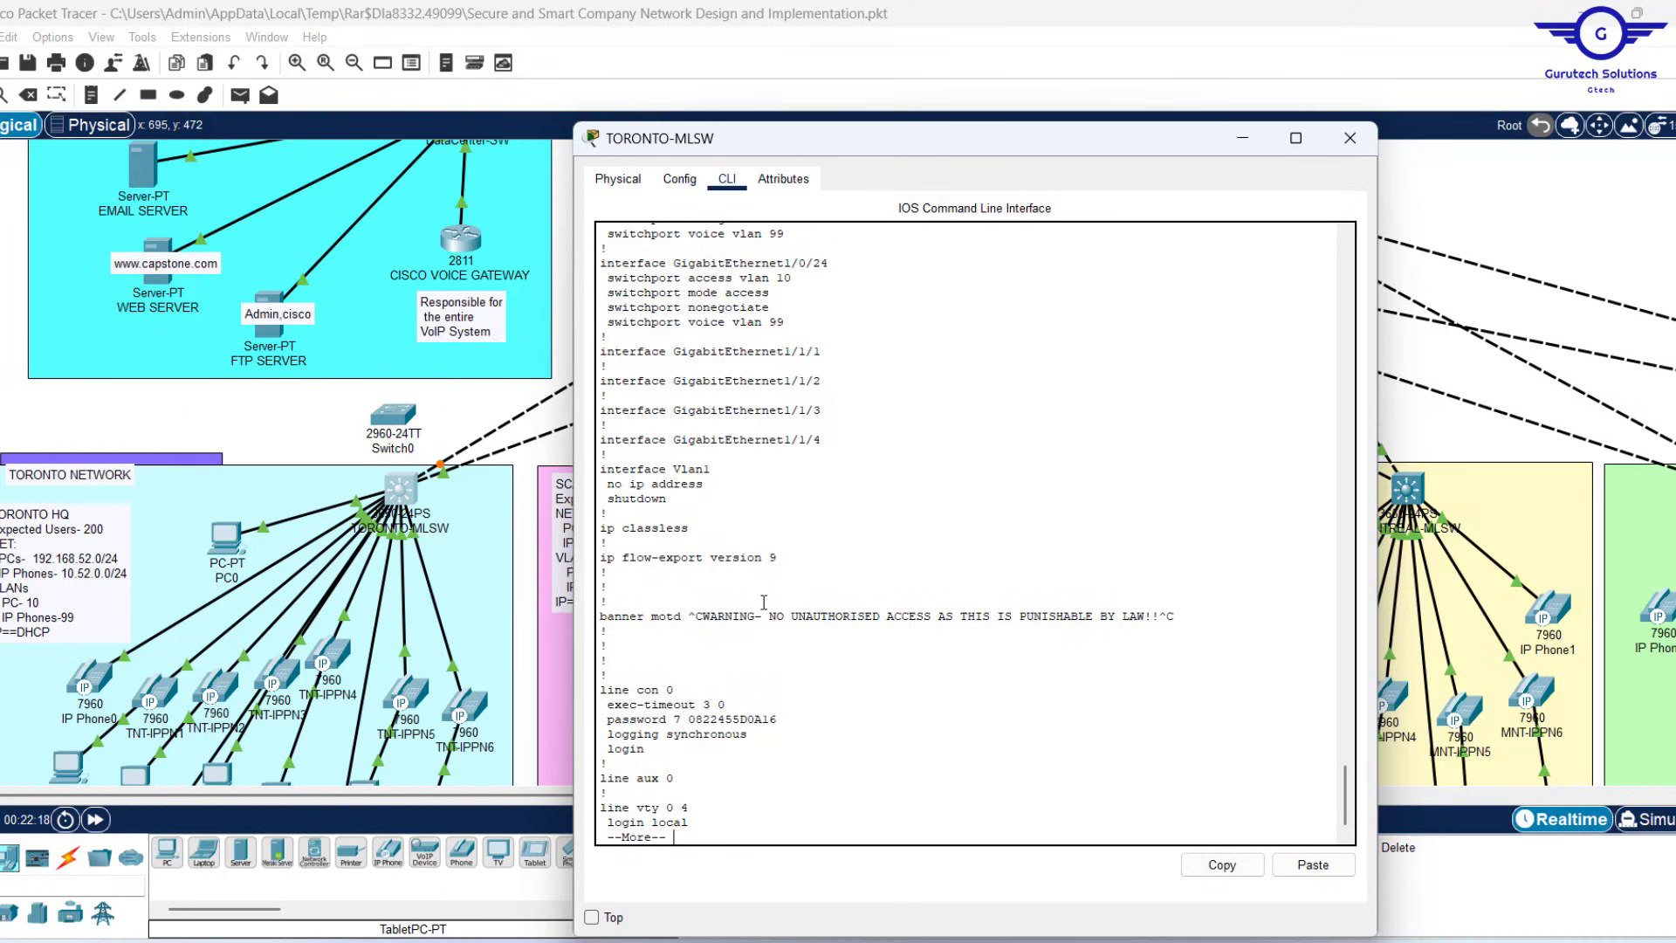
left_click_drag(672, 750, 568, 670)
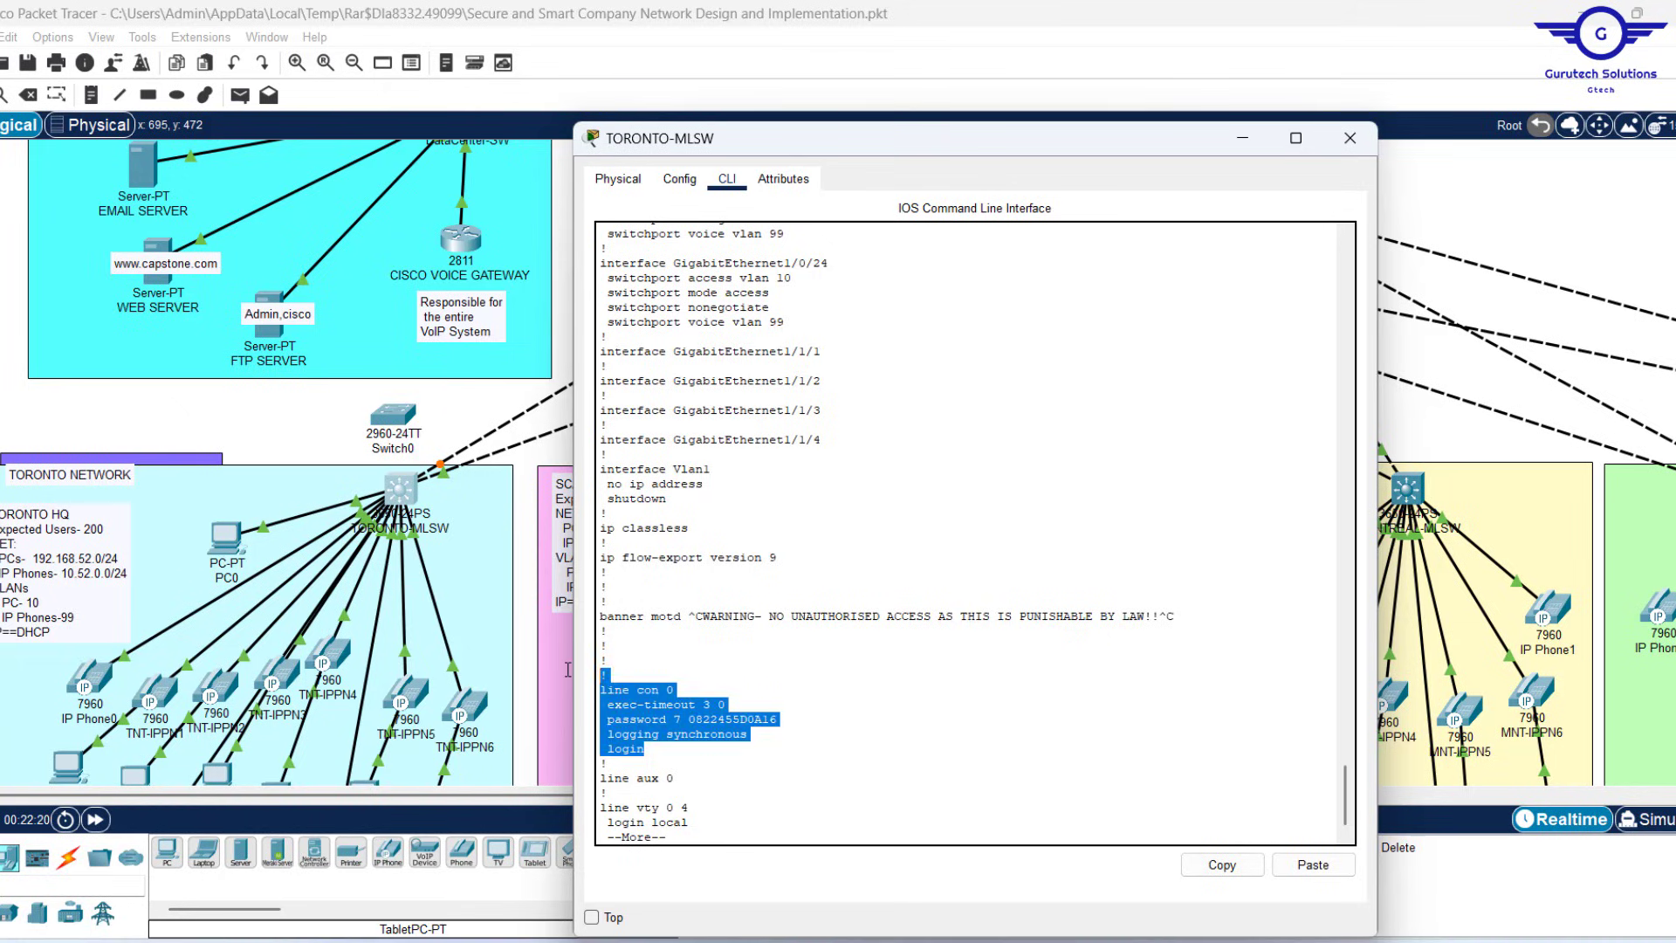
Page through the vty 0 4 and vty 5 15 line settings to the end of the startup configuration
key("Return")
key("Return")
key("Return")
key("Return")
key("Return")
key("Return")
key("Return")
key("Return")
key("Return")
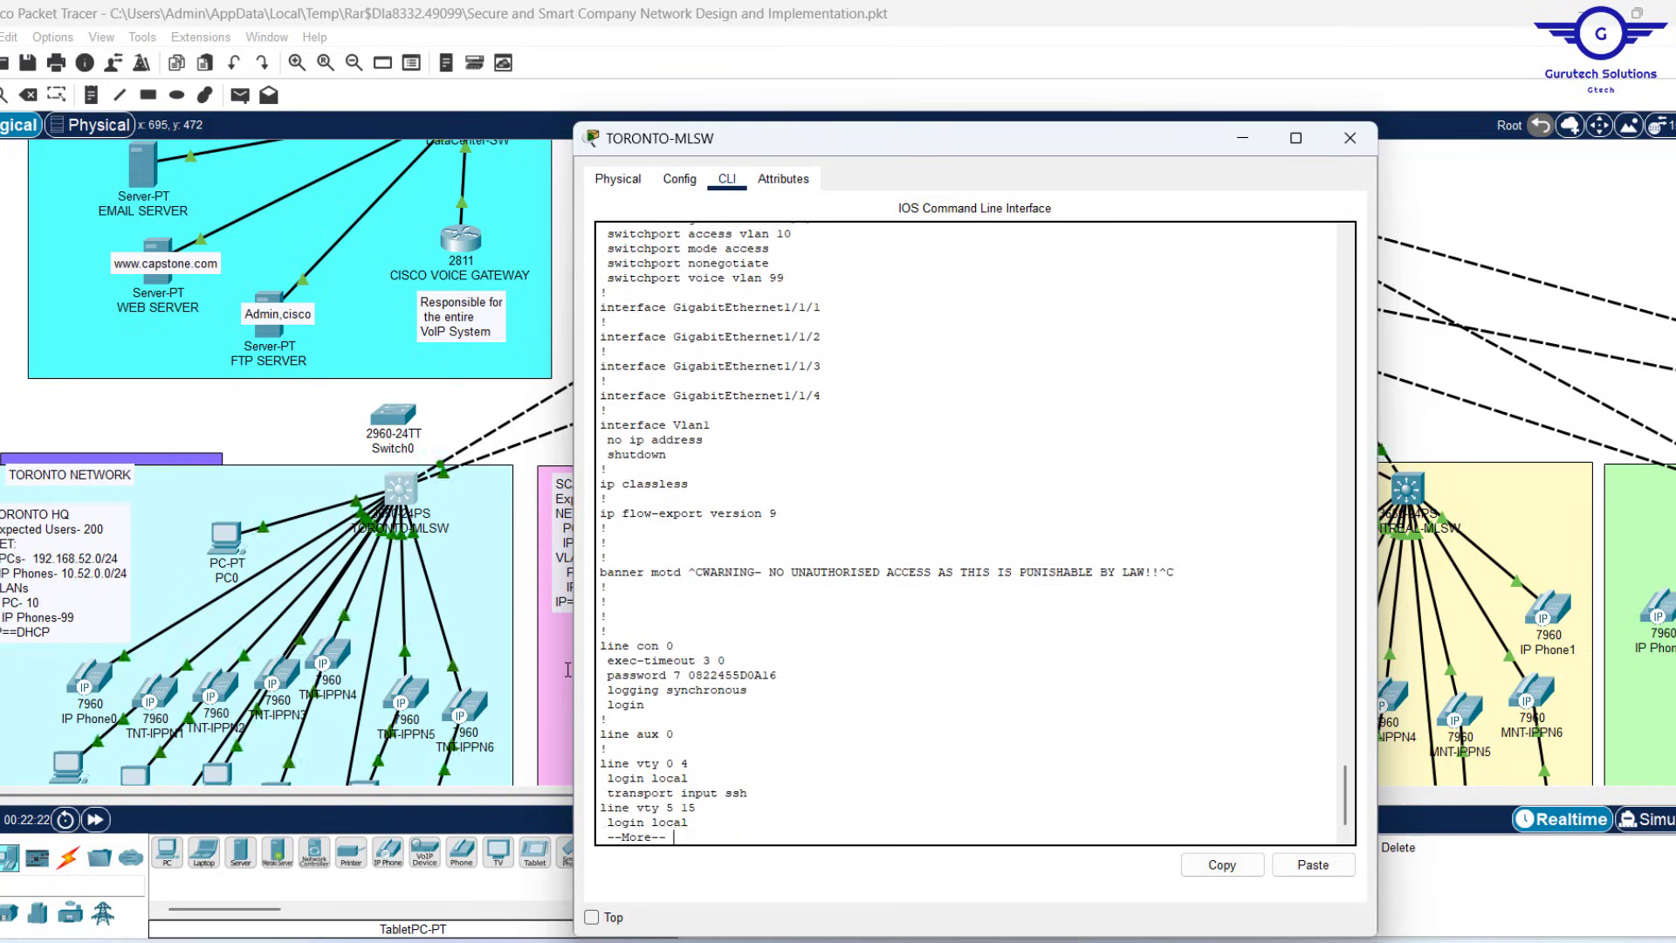
key("Return")
key("Return")
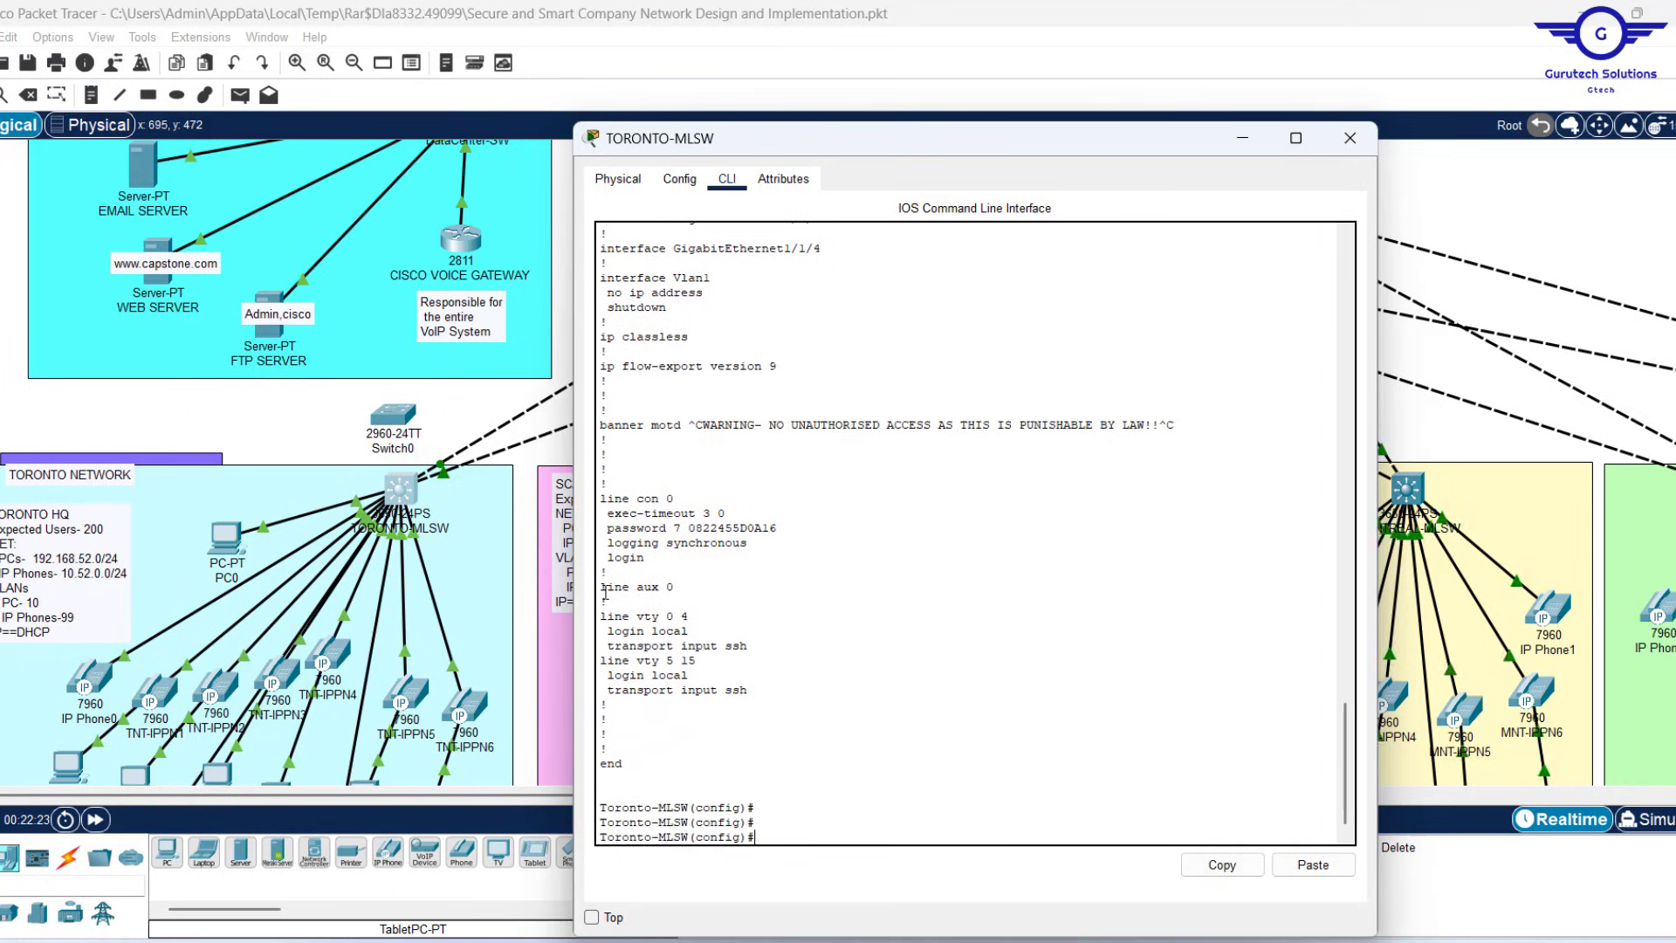
Close the TORONTO-MLSW window and open the command line of CORE-SW1 at the GigabitEthernet1/0/2 interface configuration prompt
left_click_drag(656, 398, 674, 368)
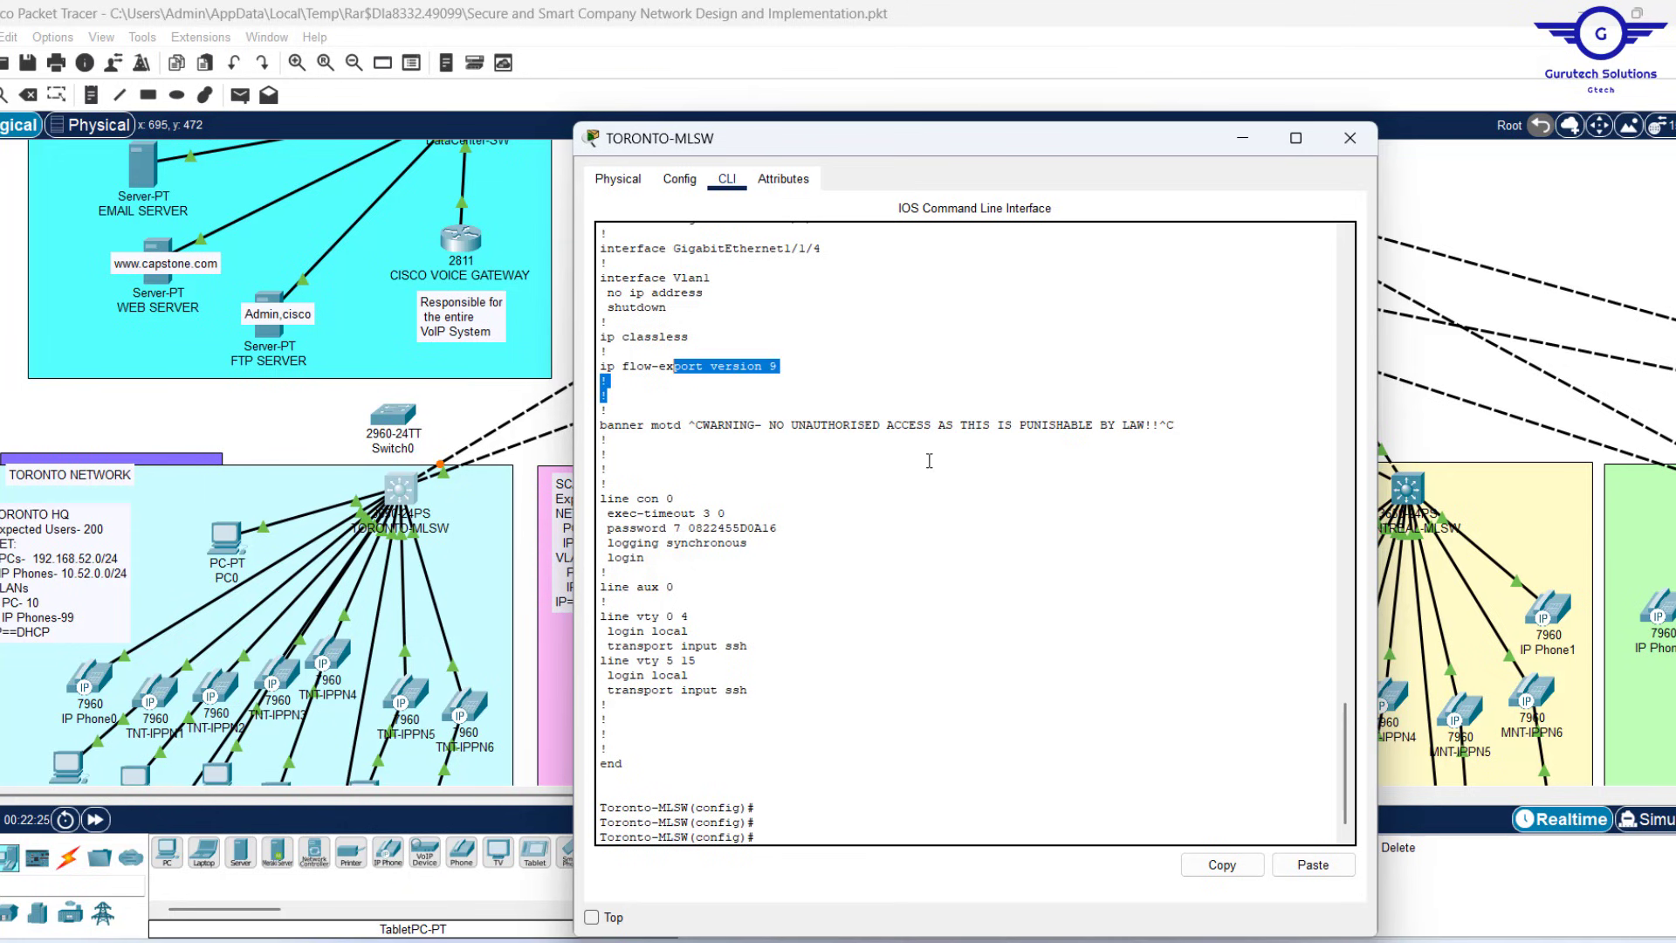
scroll(930, 461, "up", 18)
scroll(930, 461, "up", 1)
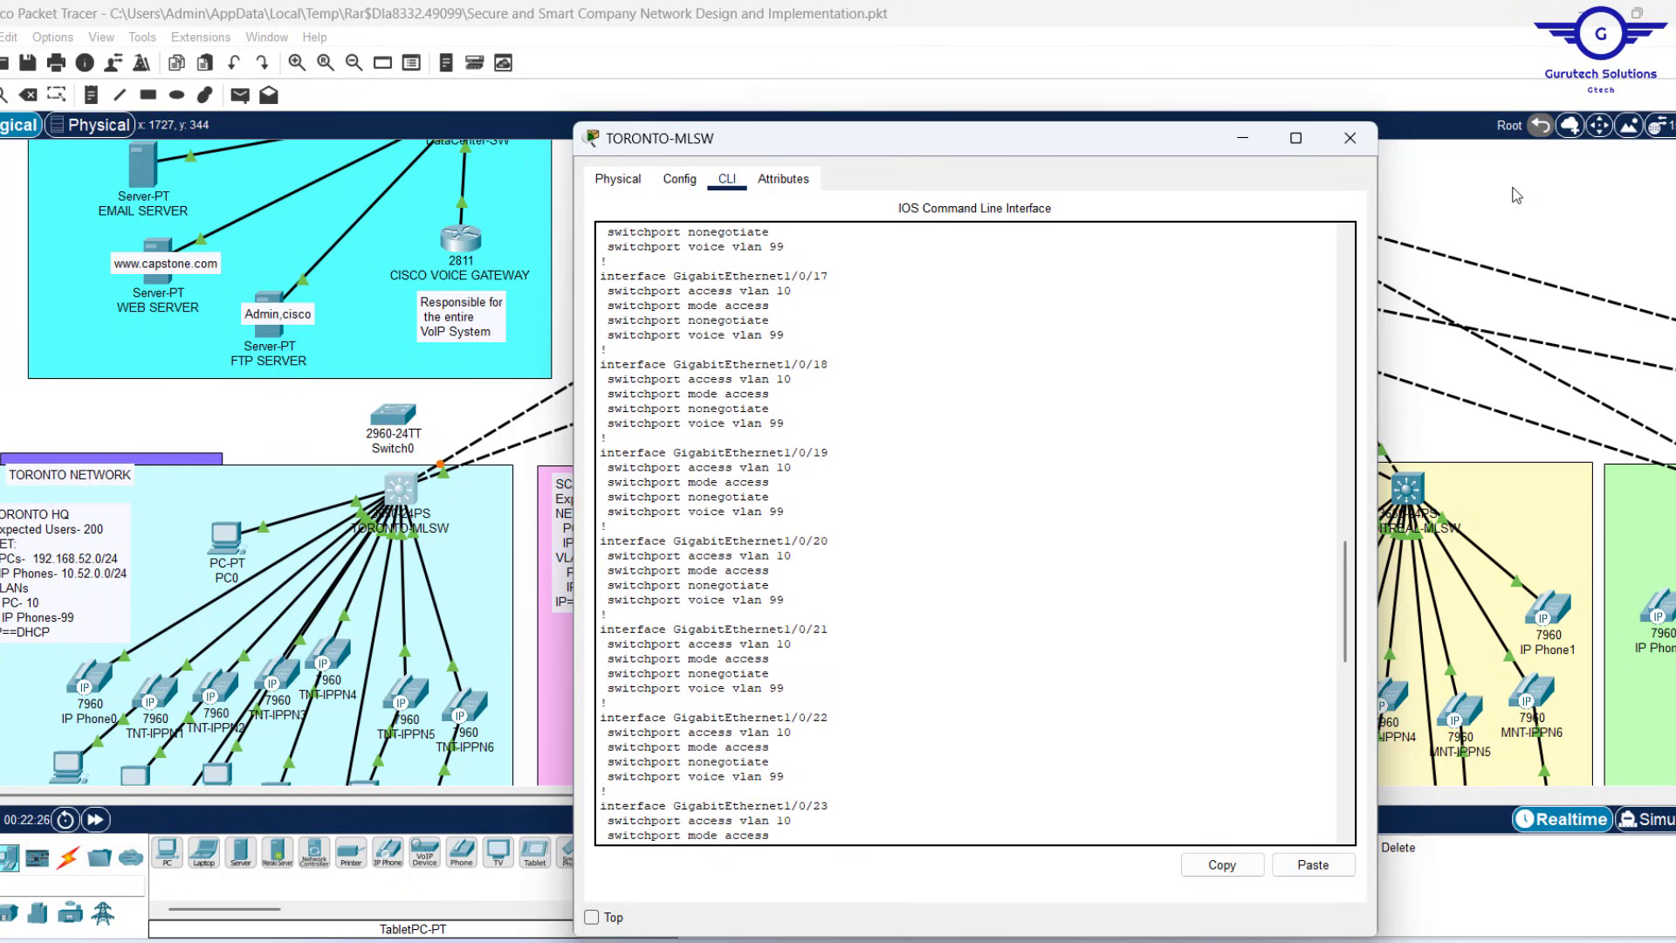
left_click(1349, 138)
scroll(1080, 321, "up", 3)
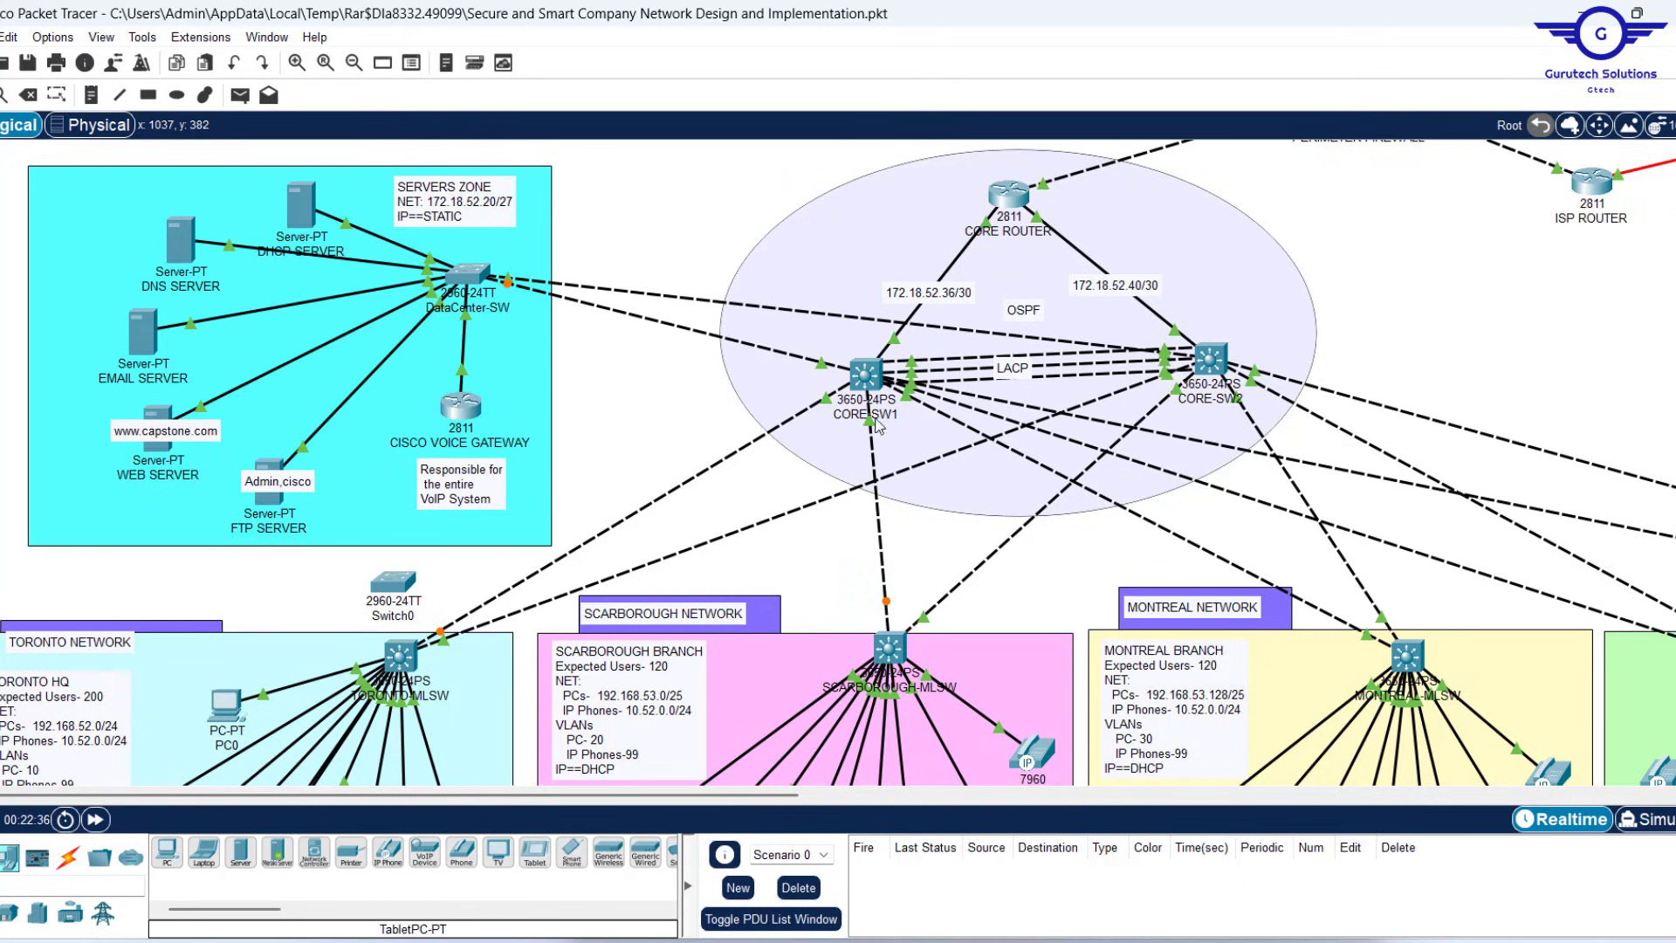
scroll(877, 426, "up", 3)
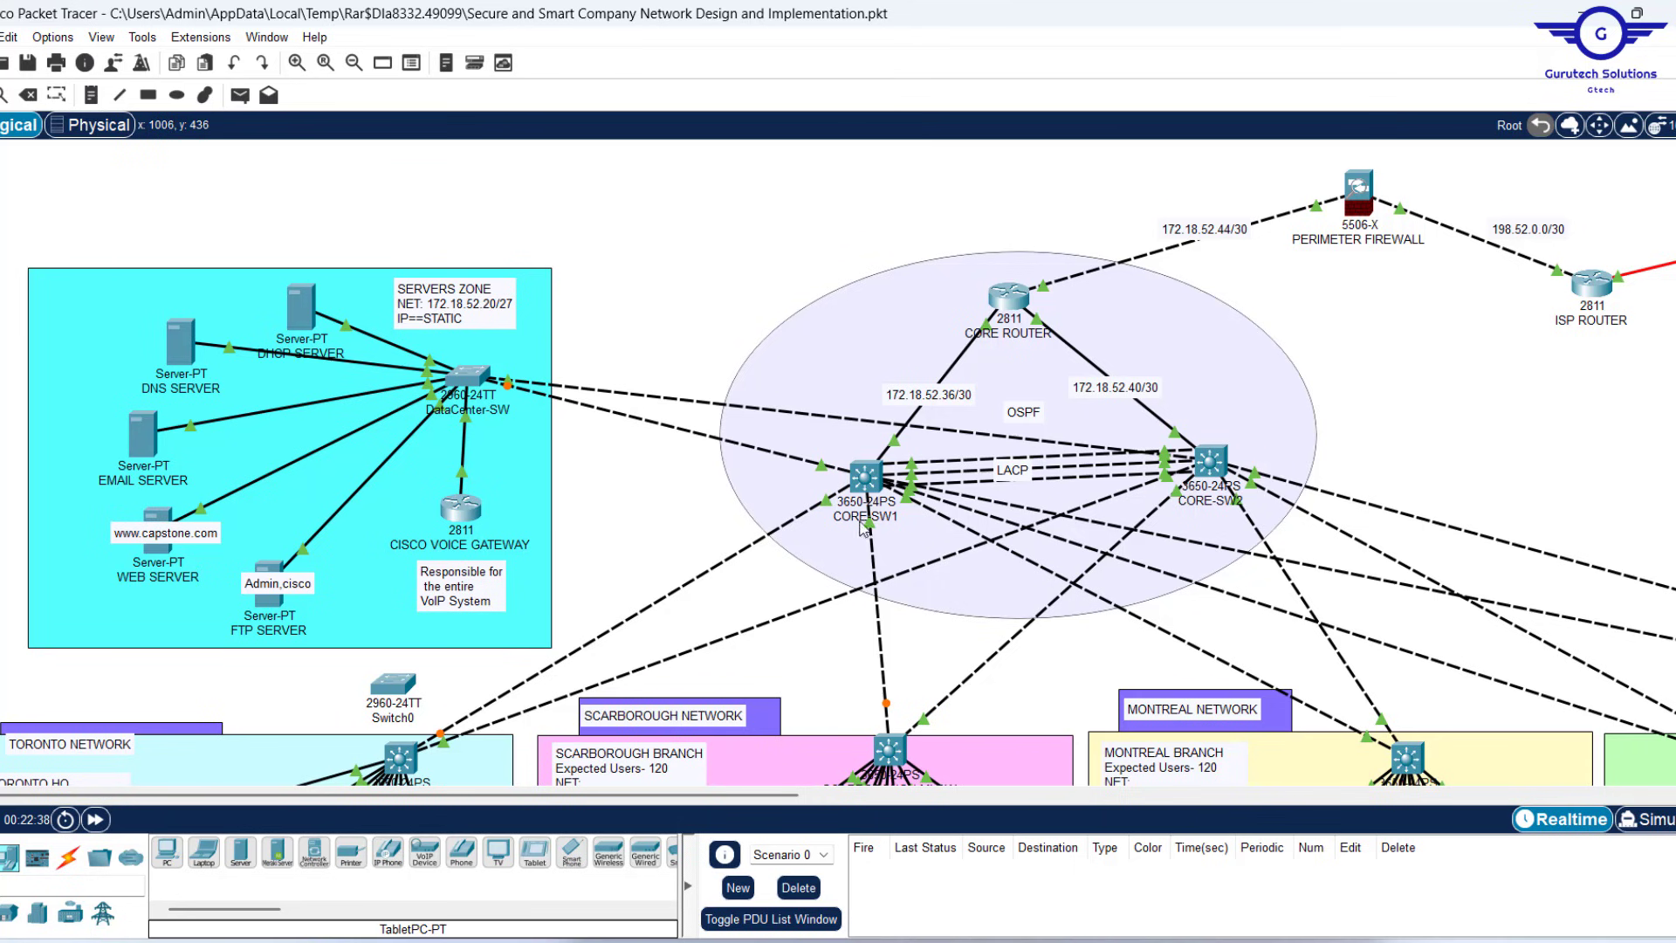
mouse_move(857, 464)
left_click(864, 487)
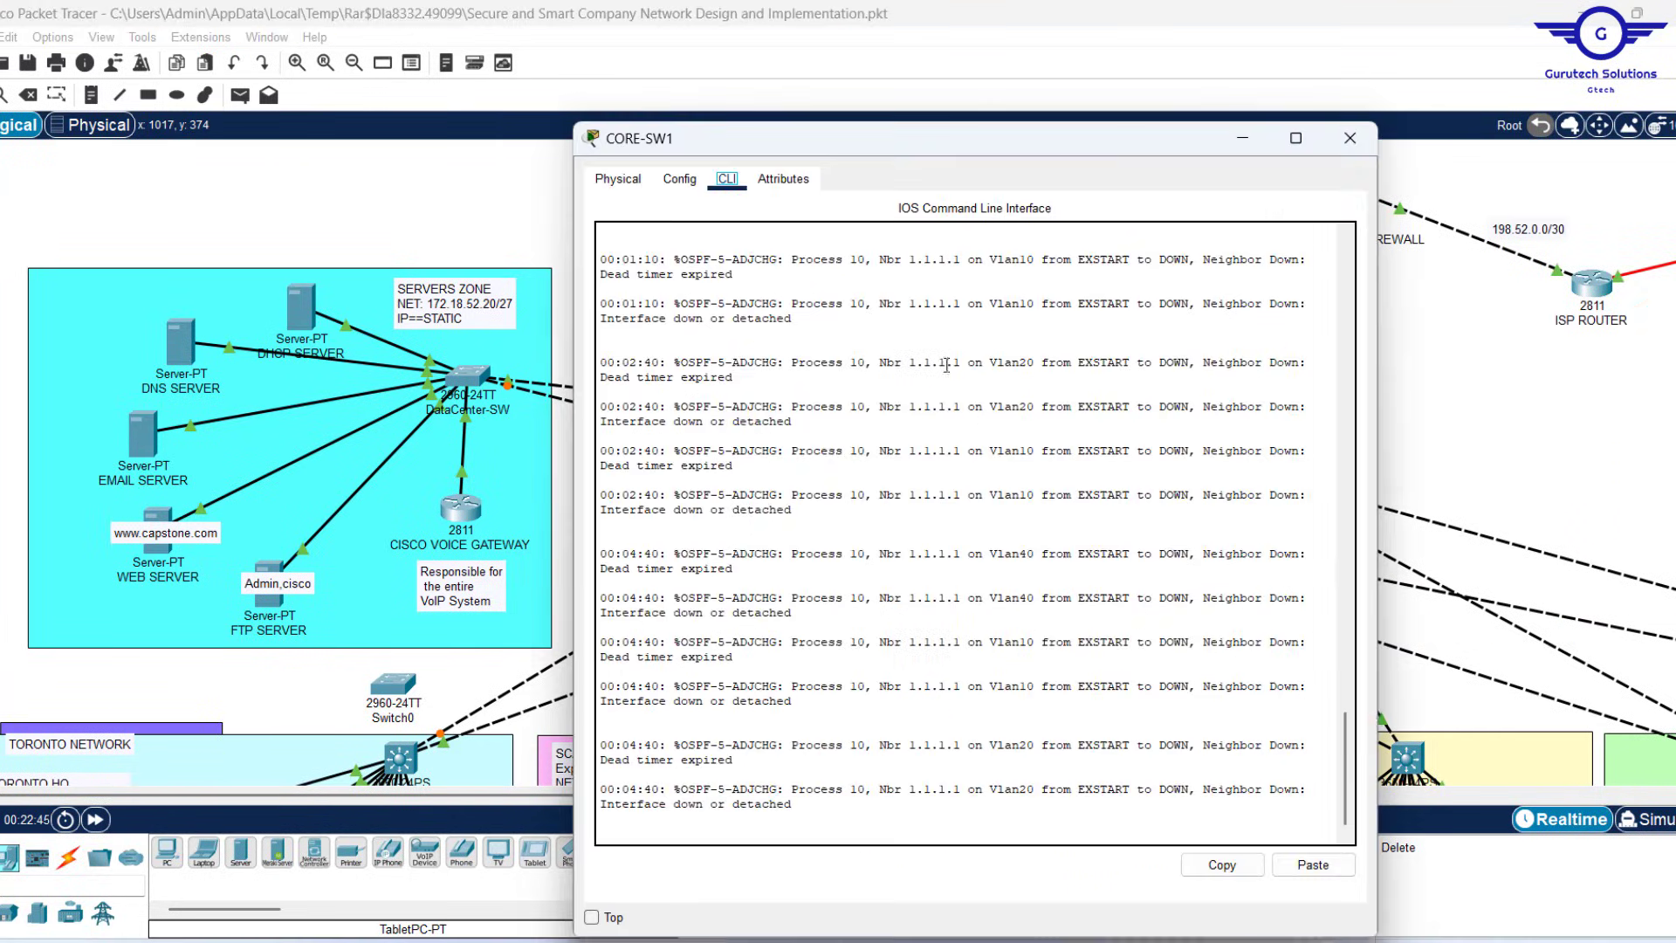
left_click(680, 179)
left_click(738, 185)
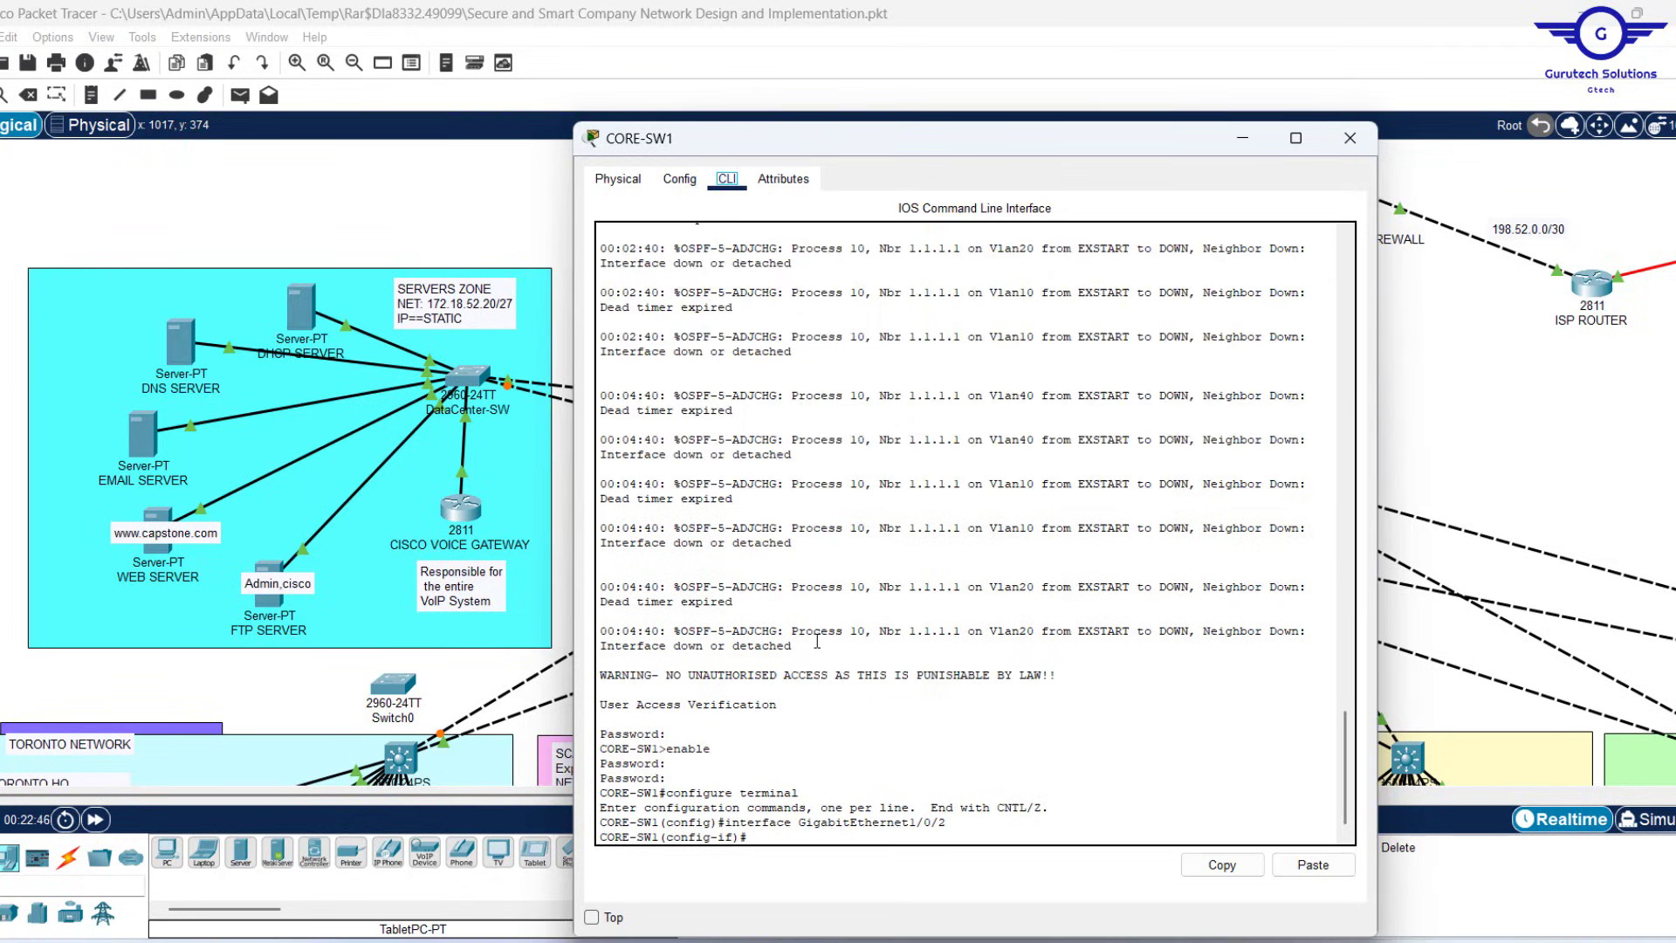
Display the startup configuration of CORE-SW1 with do sh star and page to the Port-channel1 interface
type("do sh star")
key("Return")
key("Return")
key("Return")
key("Return")
key("Return")
key("Return")
key("Return")
key("Return")
key("Return")
key("Return")
key("Return")
key("Return")
key("Return")
key("Return")
key("Return")
key("Return")
key("Return")
key("Return")
key("Return")
key("Return")
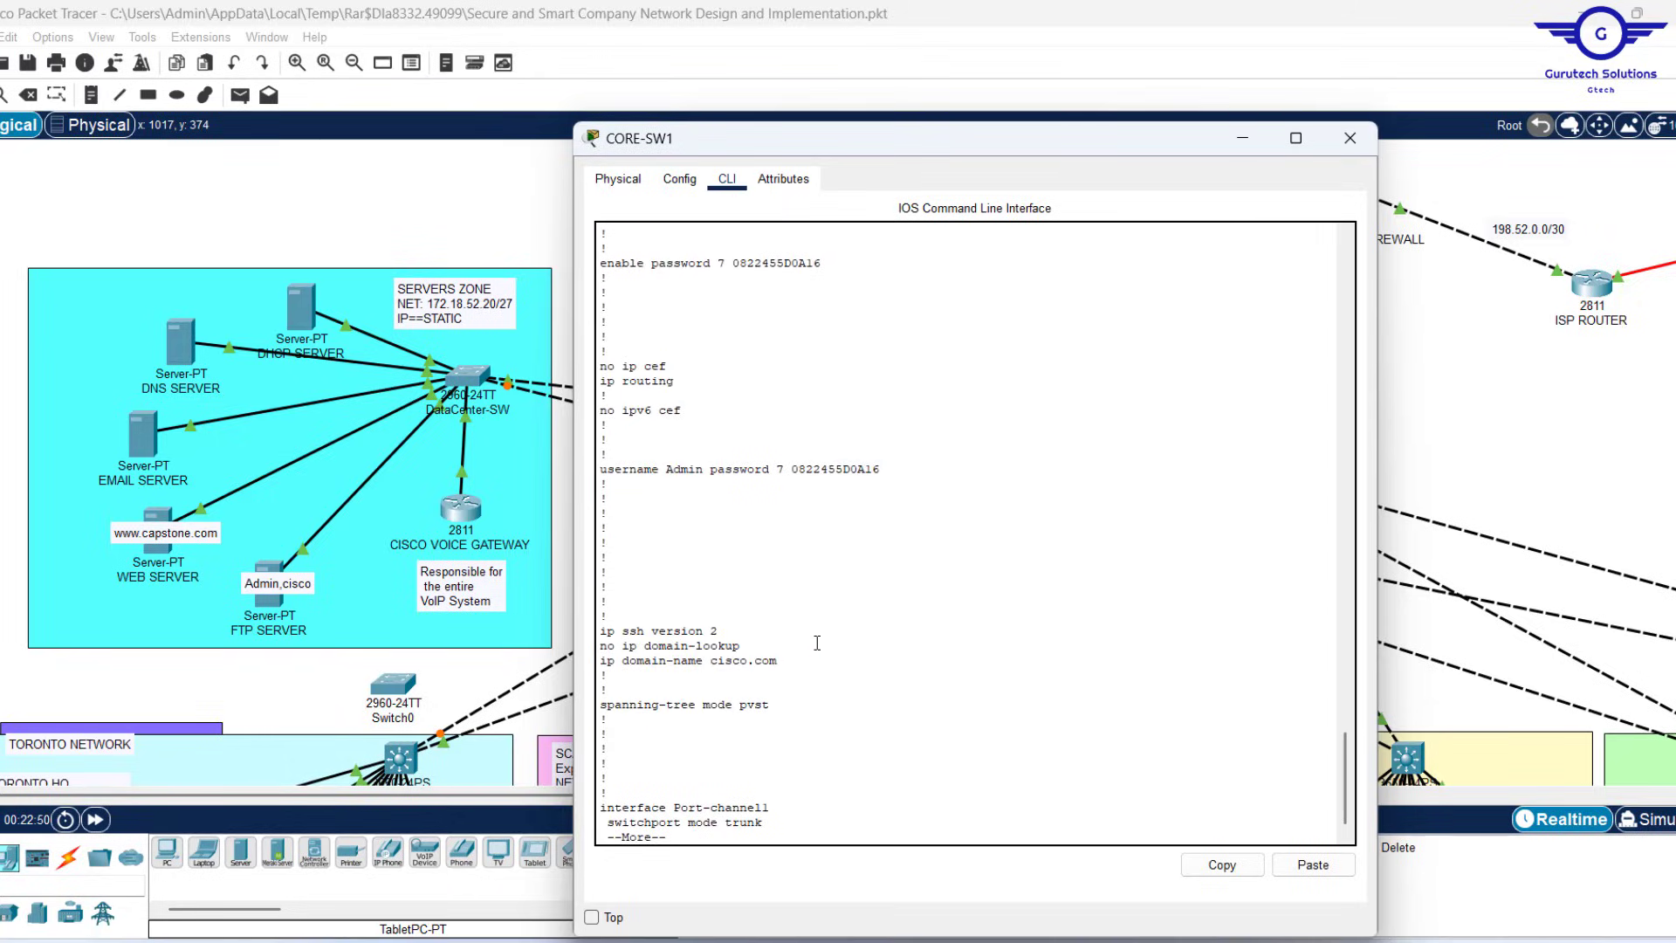
key("ctrl+c")
type("\\\\\\\\\\\\\\\\\\\\\\\\\\\\\\\\\\\\\\")
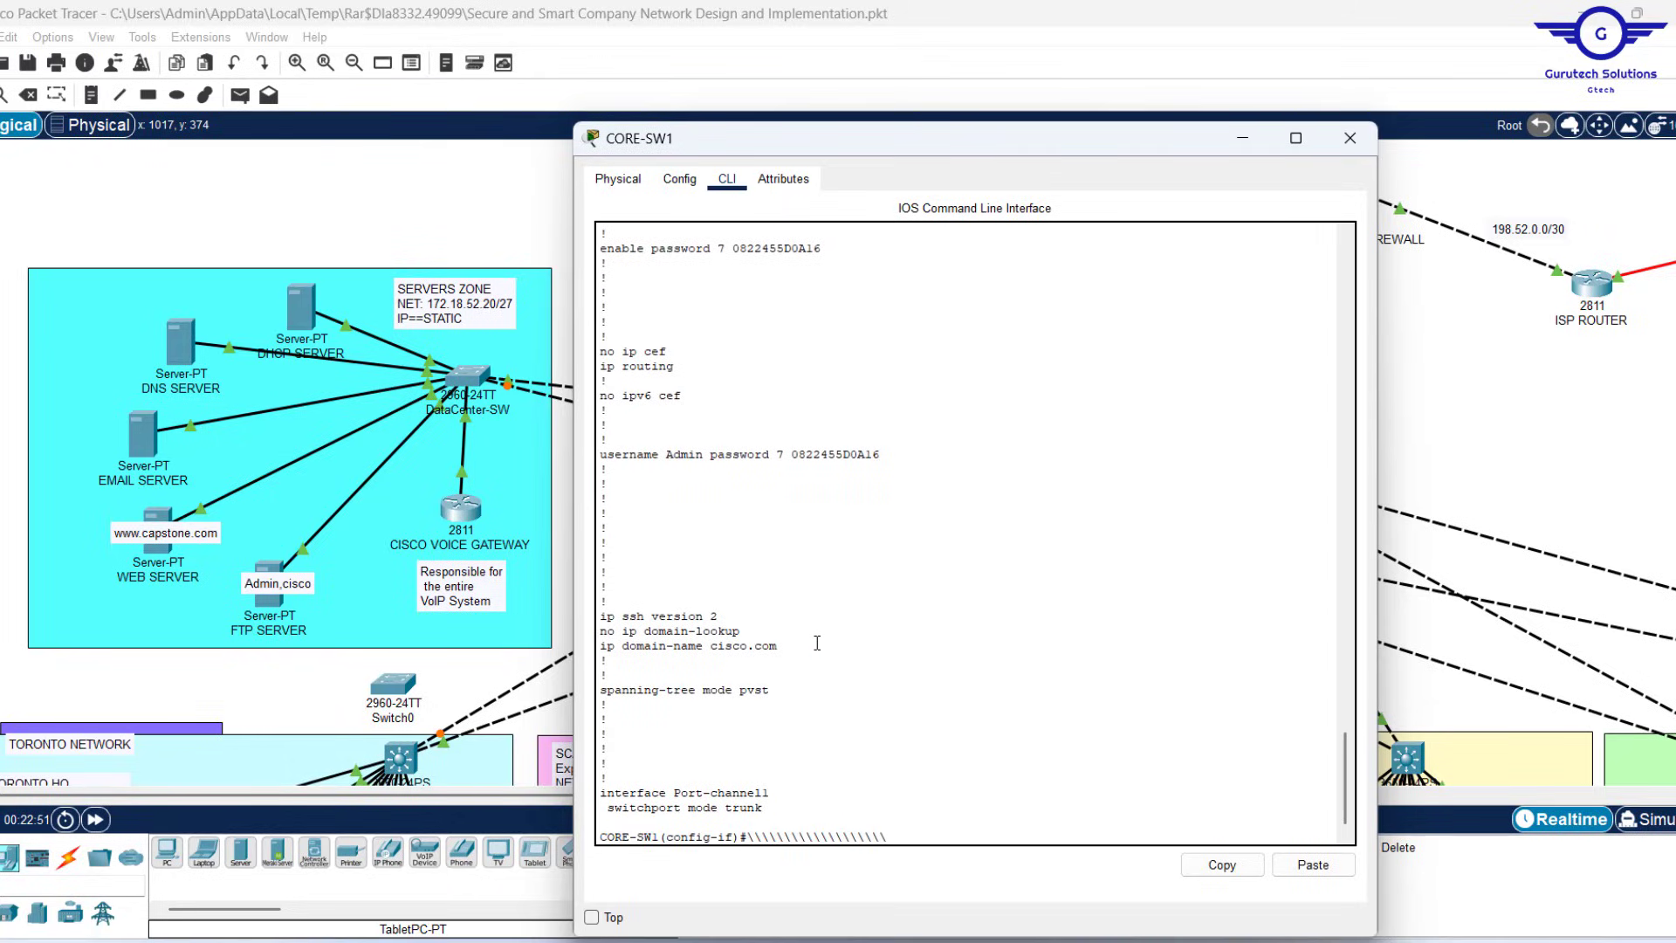
key("Return")
key("Return")
key("Return")
key("Return")
key("Up")
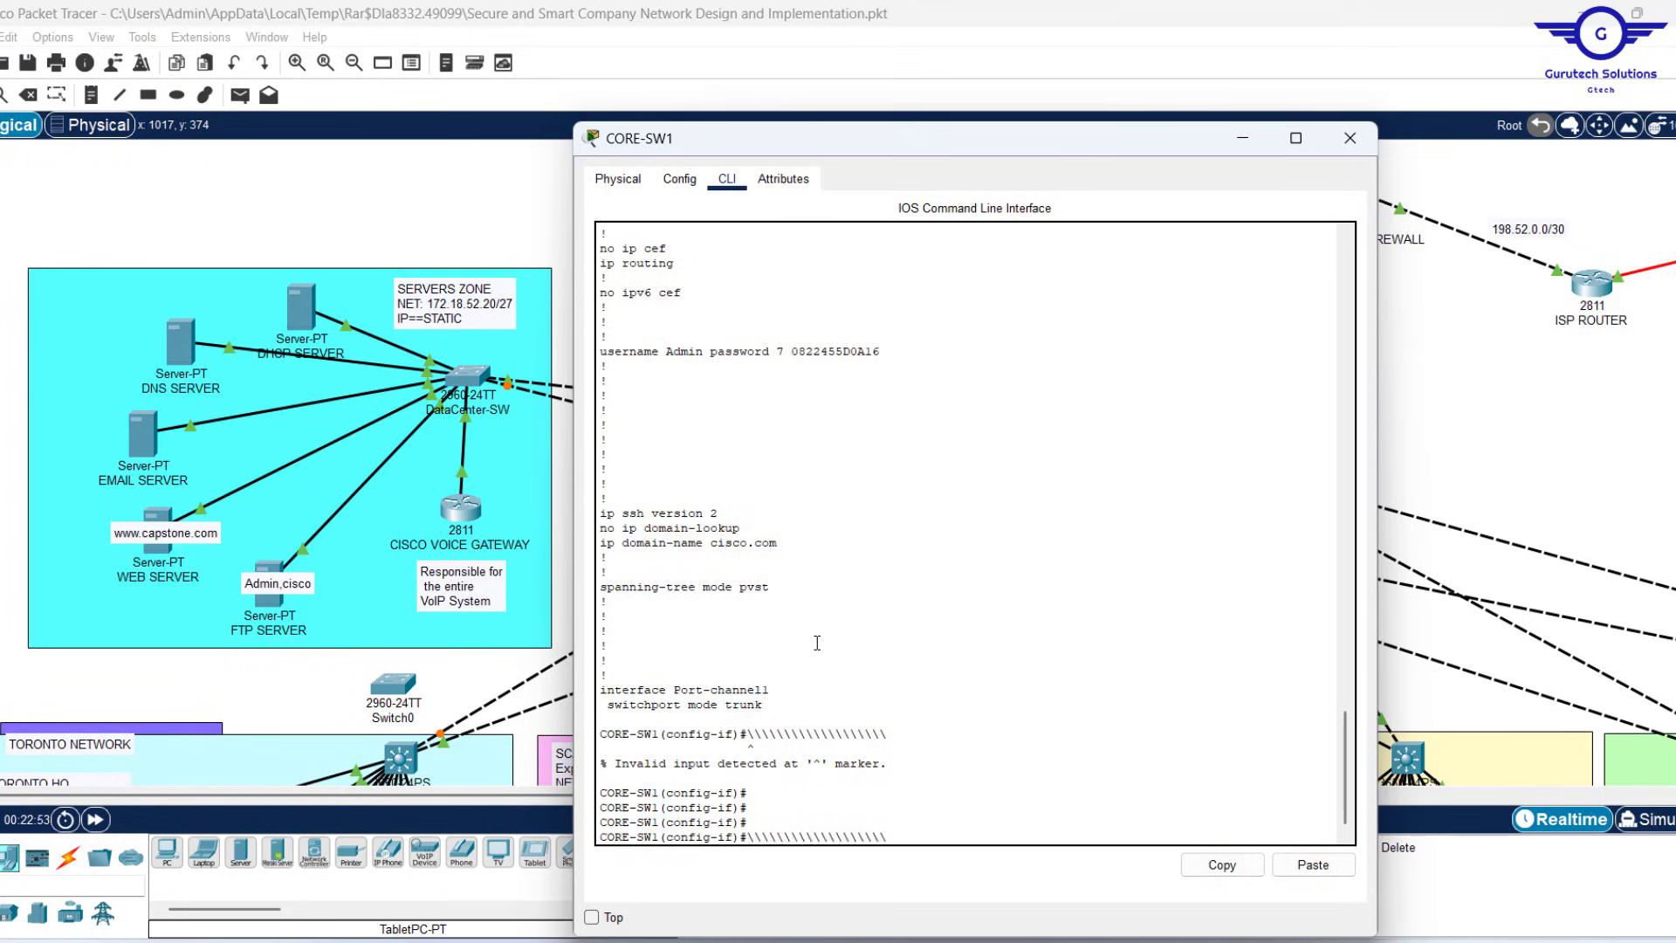
key("Return")
Display the CORE-SW1 startup configuration again with do sh star and page to the GigabitEthernet1/0/3 interface
key("Up")
key("Up")
key("Return")
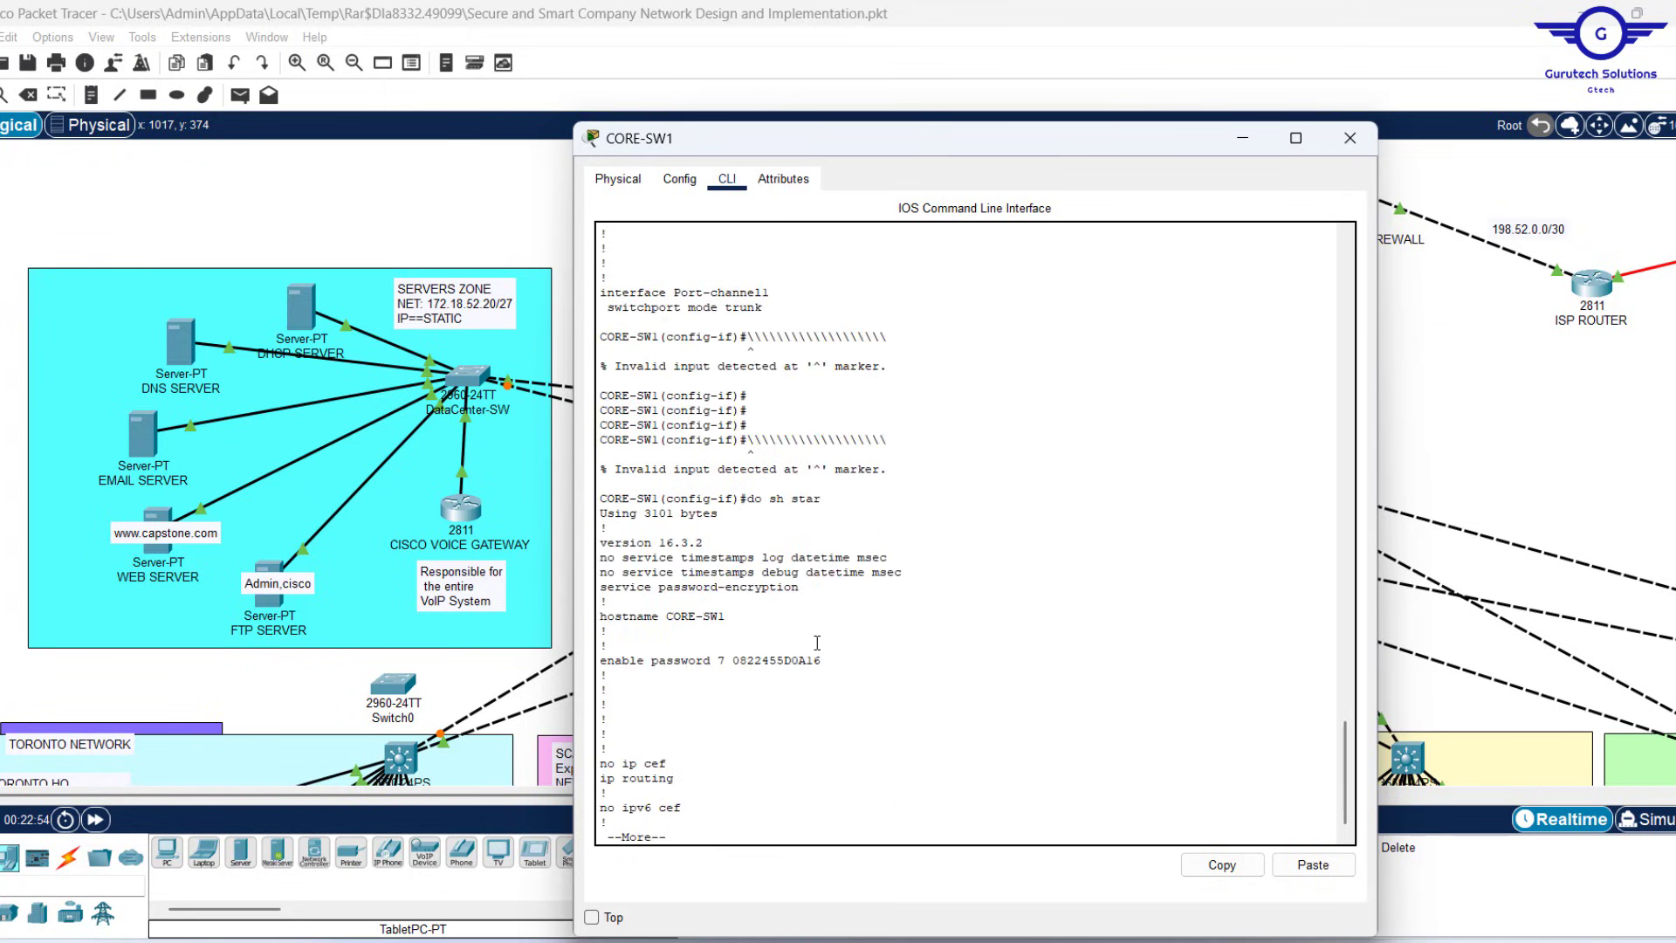
key("Return")
key("Return")
key("Return")
key("Return")
key("Return")
key("Return")
key("Return")
key("Return")
key("Return")
key("Return")
key("Return")
key("Return")
key("Return")
key("Return")
key("Return")
key("Return")
key("Return")
key("Return")
key("Return")
key("Return")
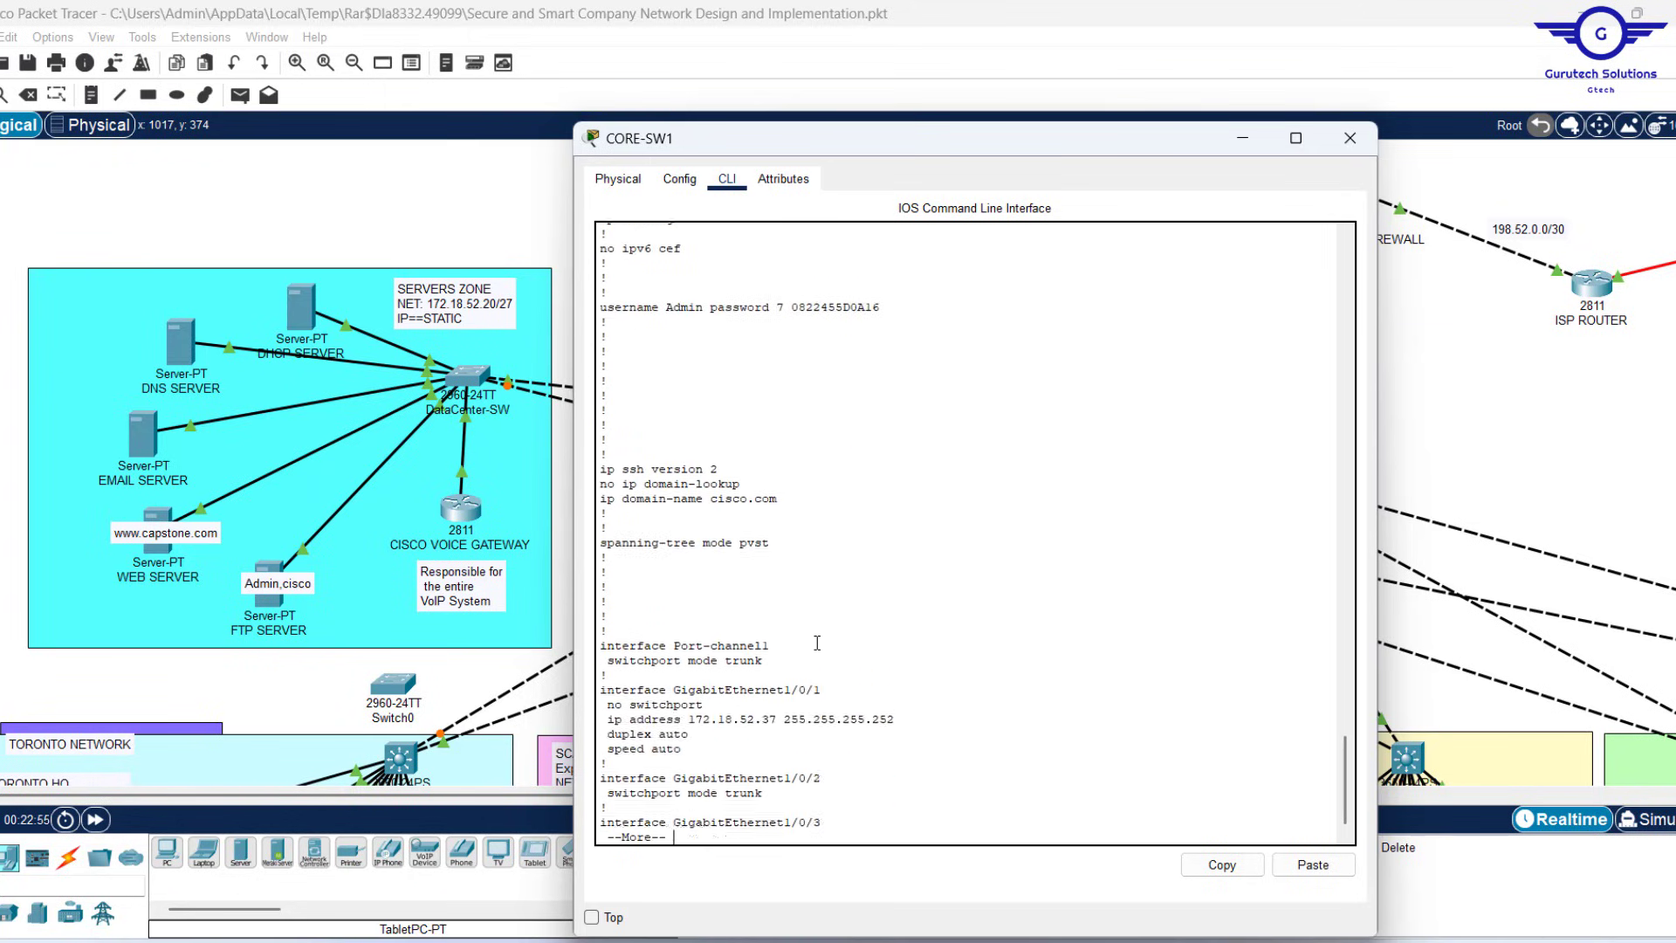
Page through the remaining GigabitEthernet interfaces of CORE-SW1, including the channel-group ports, to interface Vlan1
key("Return")
key("Return")
key("Return")
key("Return")
key("Return")
key("Return")
key("Return")
key("Return")
key("Return")
key("Return")
key("Return")
key("Return")
key("Return")
key("Return")
key("Return")
key("Return")
key("Return")
key("Return")
key("Return")
key("Return")
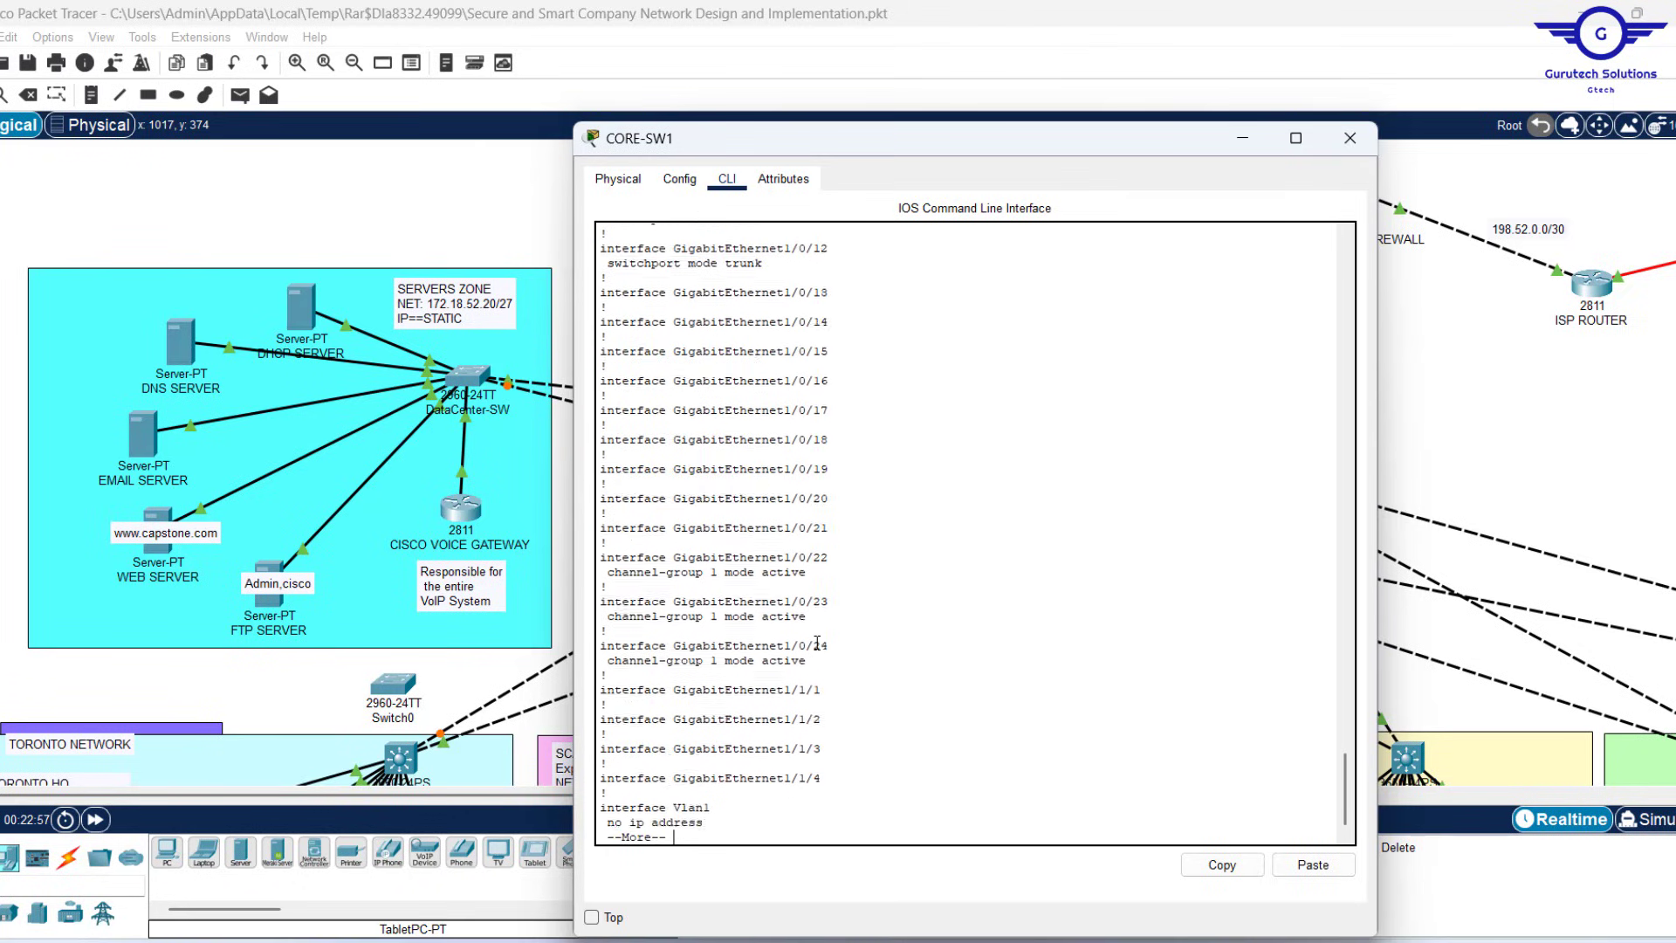
Page to the Vlan50 interface and highlight the Vlan10 to Vlan40 interface blocks
key("Return")
key("Return")
key("Return")
key("Return")
key("Return")
key("Return")
key("Return")
key("Return")
key("Return")
key("Return")
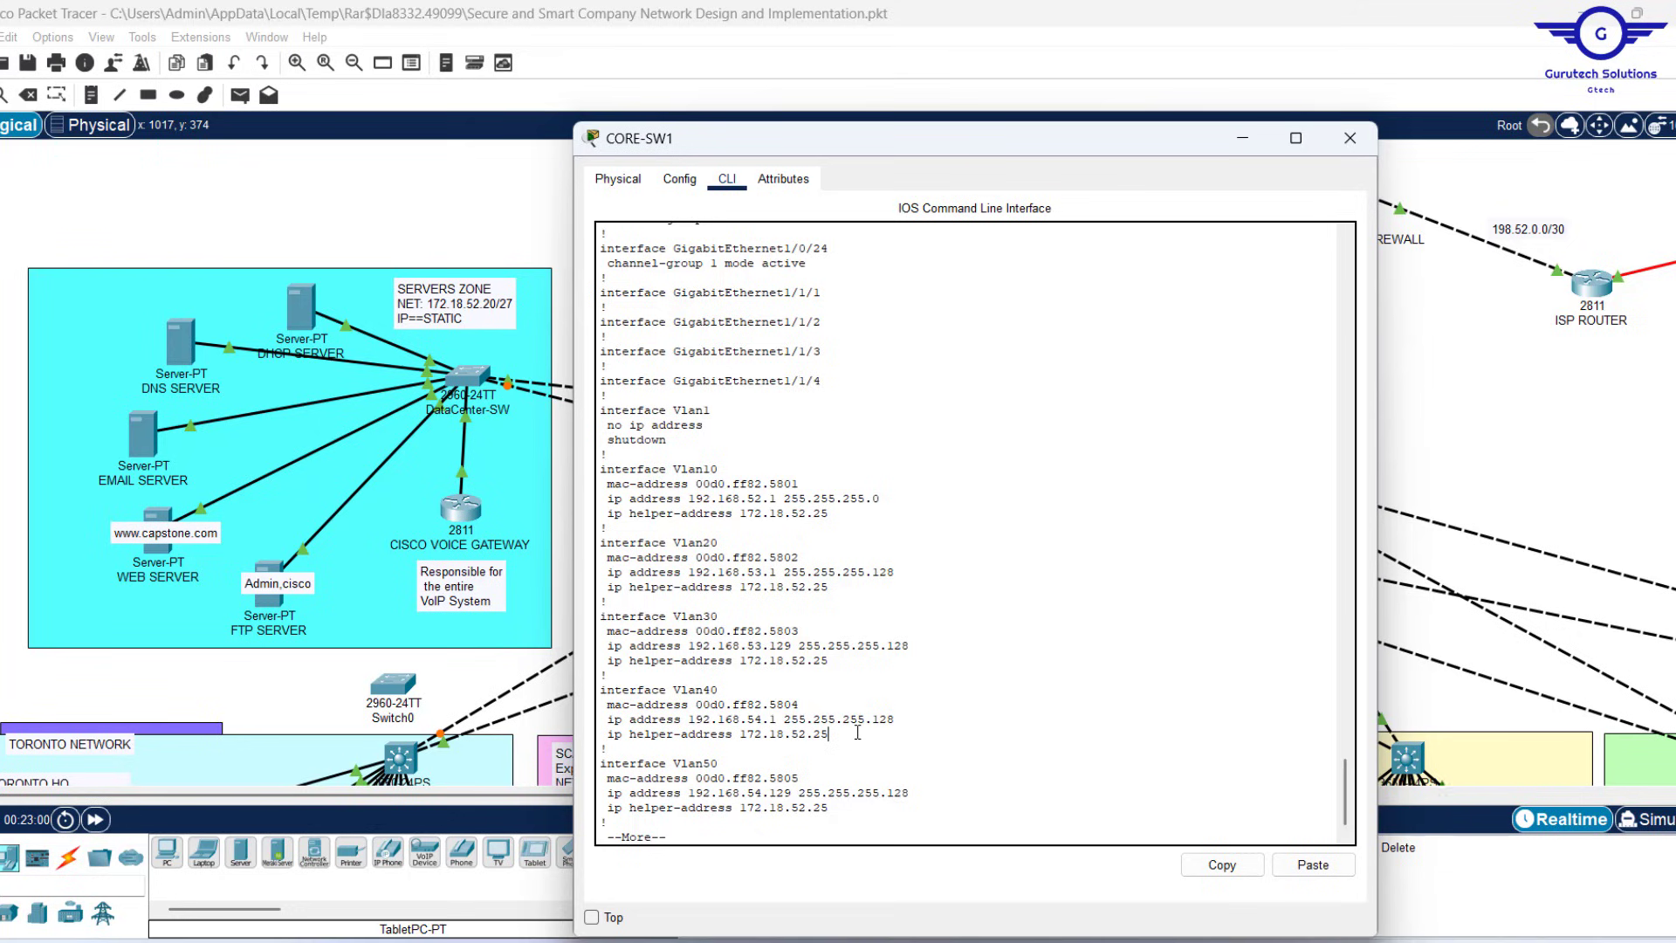
left_click_drag(857, 734, 618, 430)
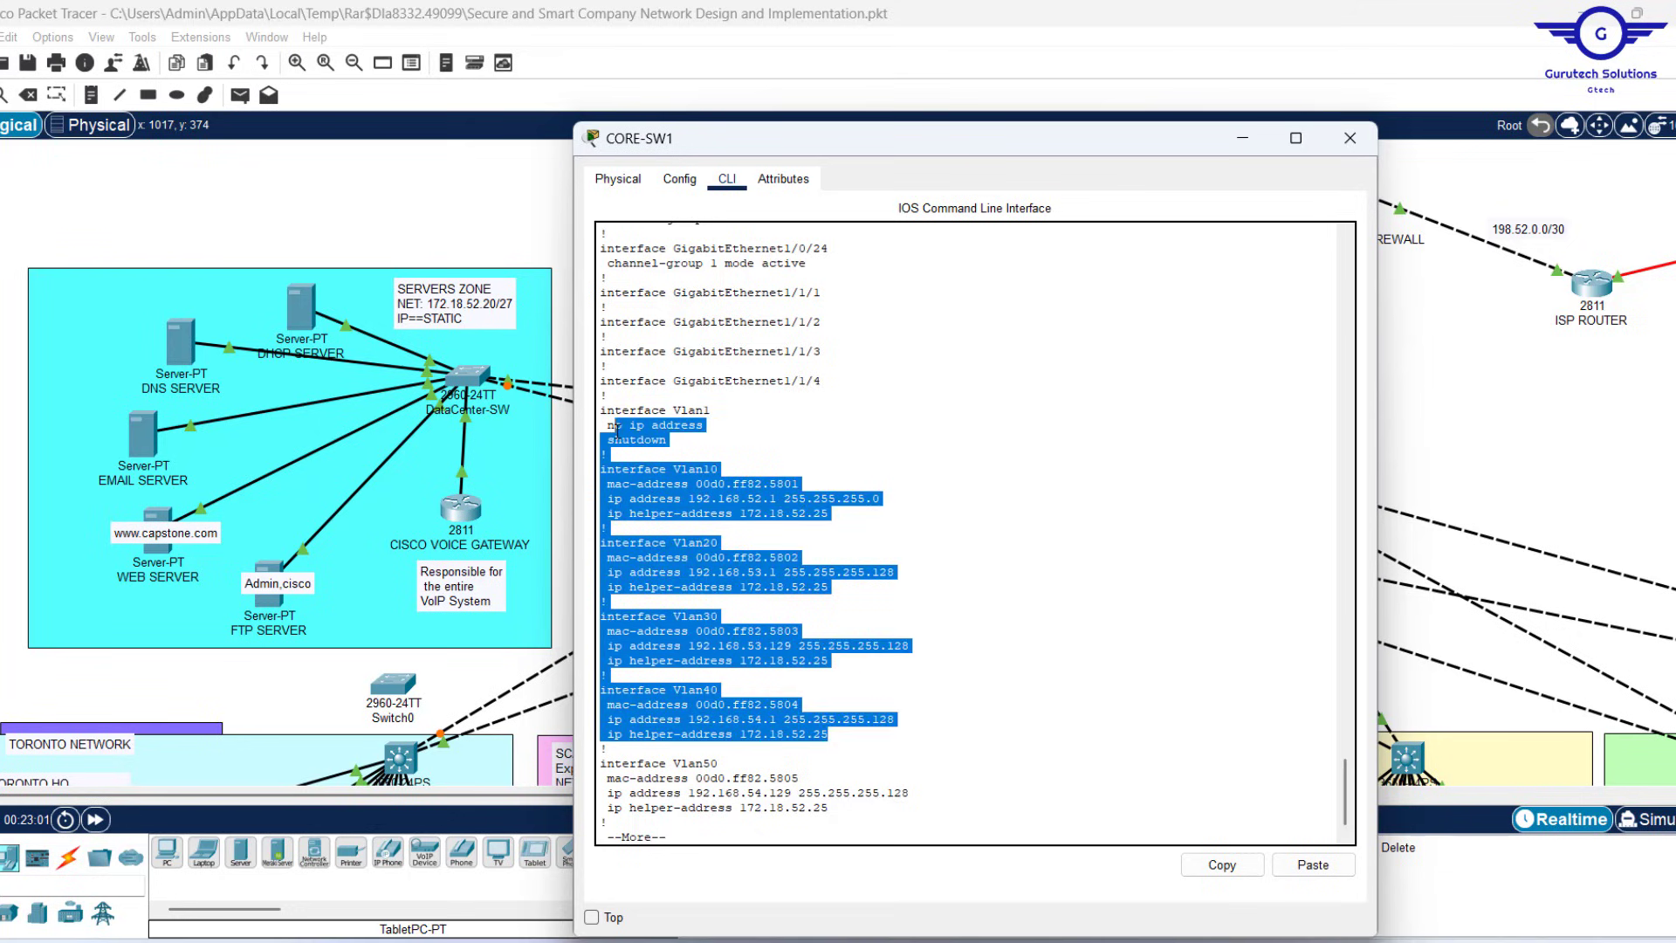
Page past Vlan110, the OSPF settings and the login banner to the end of the line con 0 block
key("Return")
key("Return")
key("Return")
key("Return")
key("Return")
key("Return")
key("Return")
key("Return")
key("Return")
key("Return")
key("Return")
key("Return")
key("Return")
key("Return")
key("Return")
key("Return")
key("Return")
key("Return")
key("Return")
key("Return")
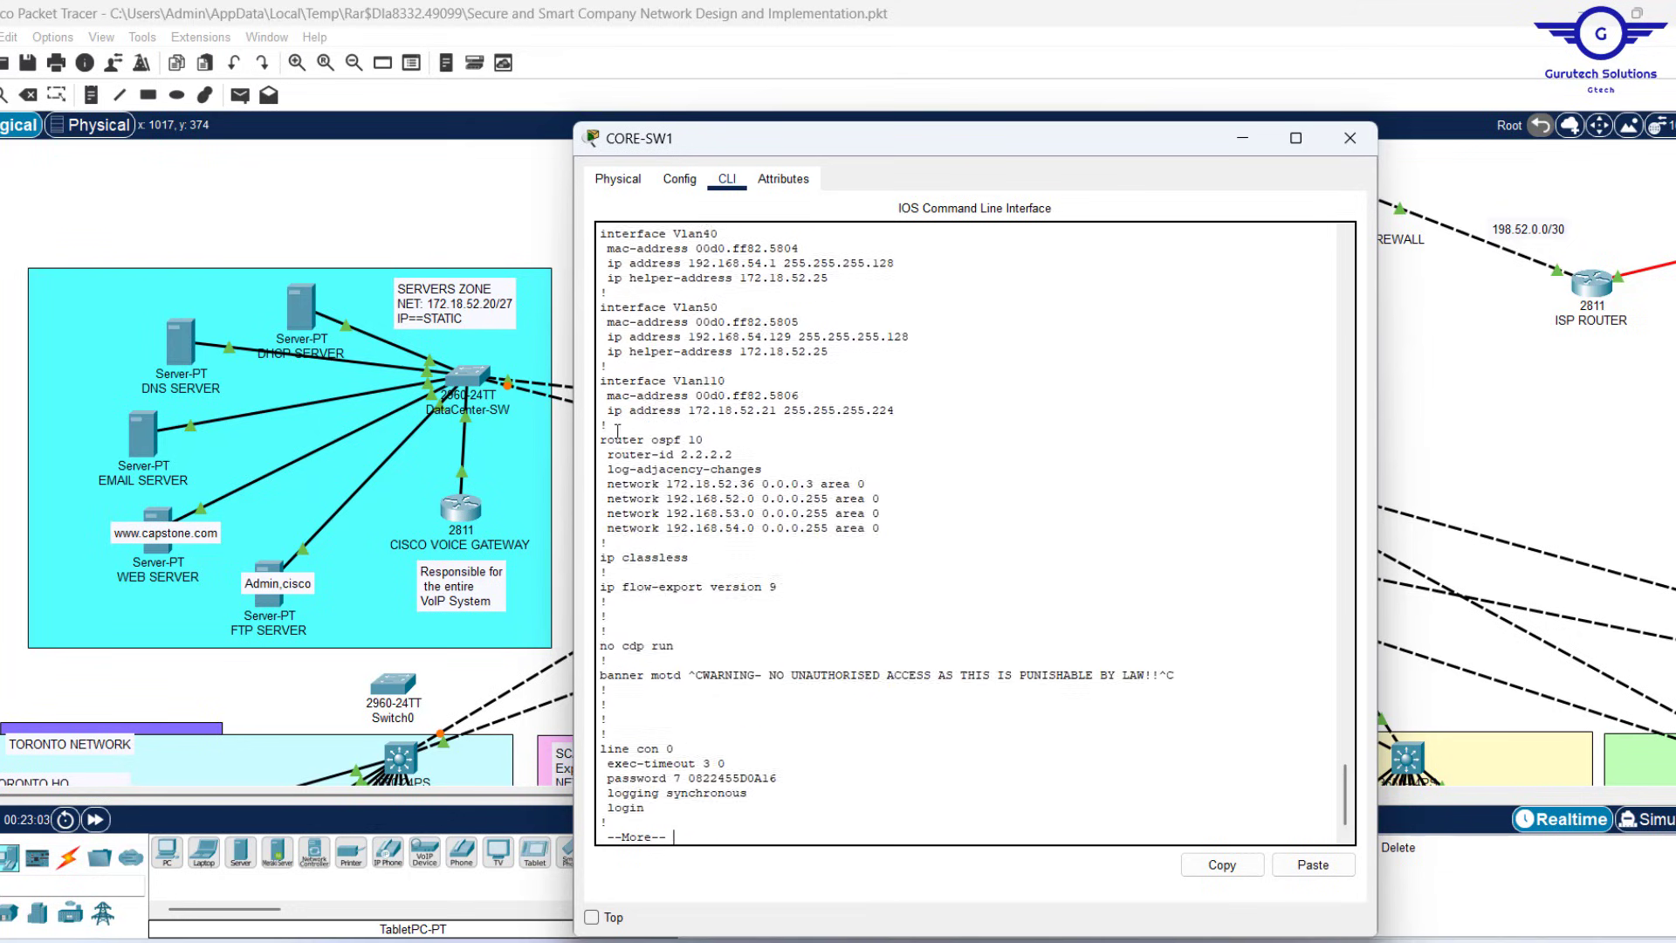
Page to the line vty 0 4 settings and highlight the router ospf 10 block
key("Return")
key("Return")
key("Return")
key("Return")
key("Return")
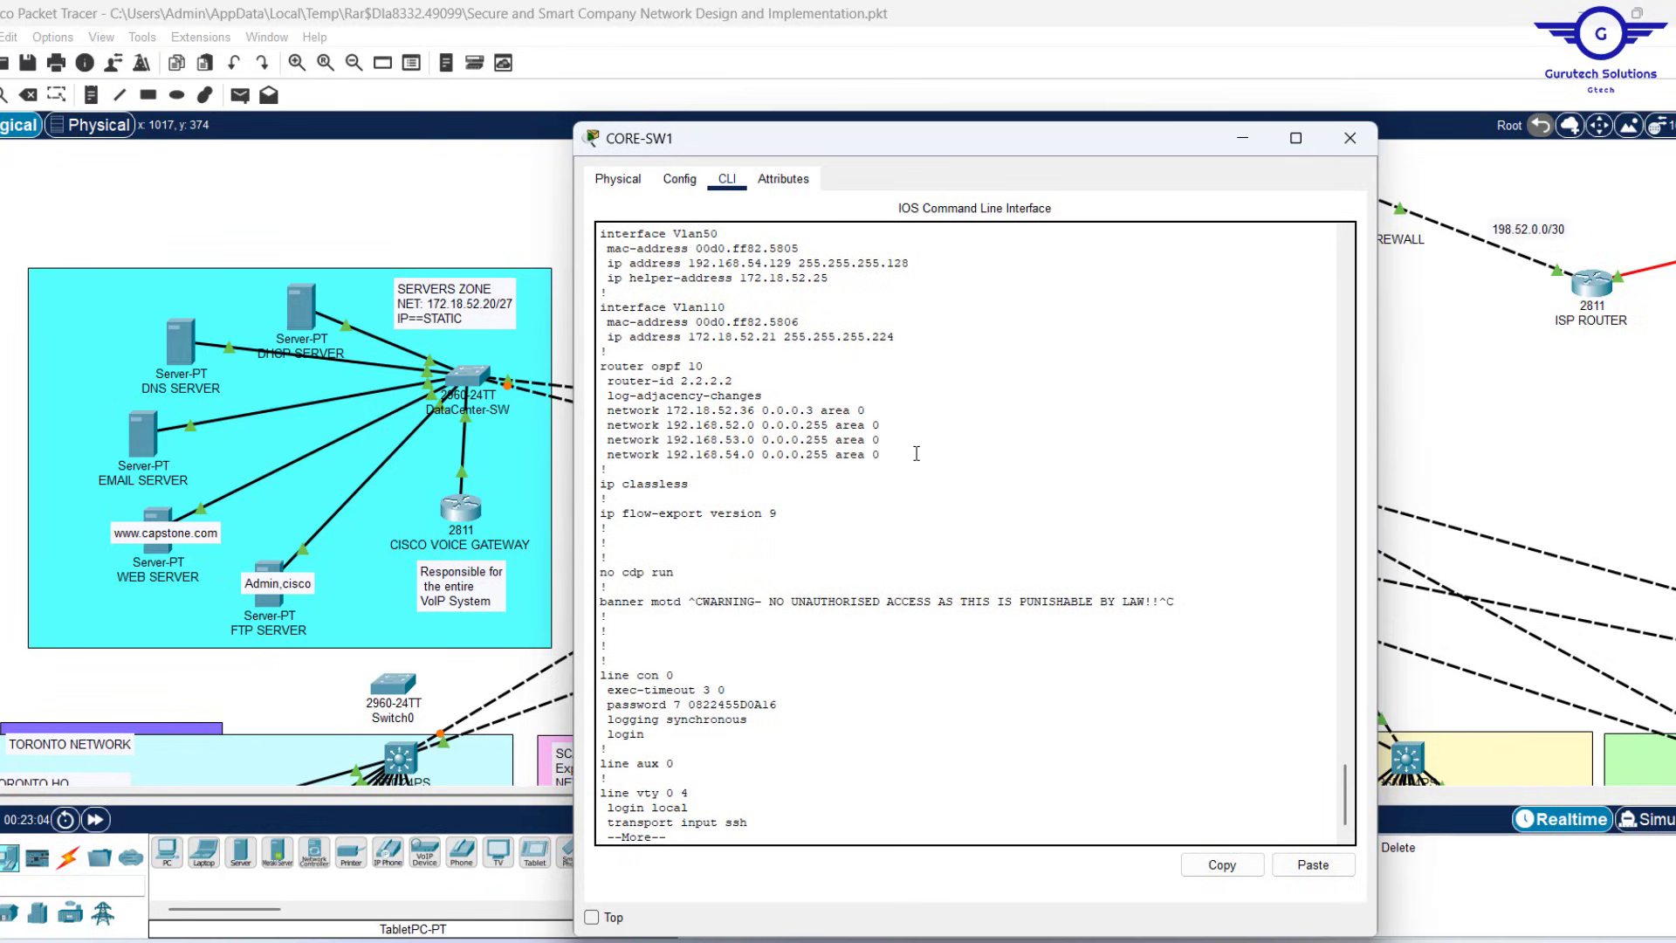
left_click_drag(880, 455, 577, 360)
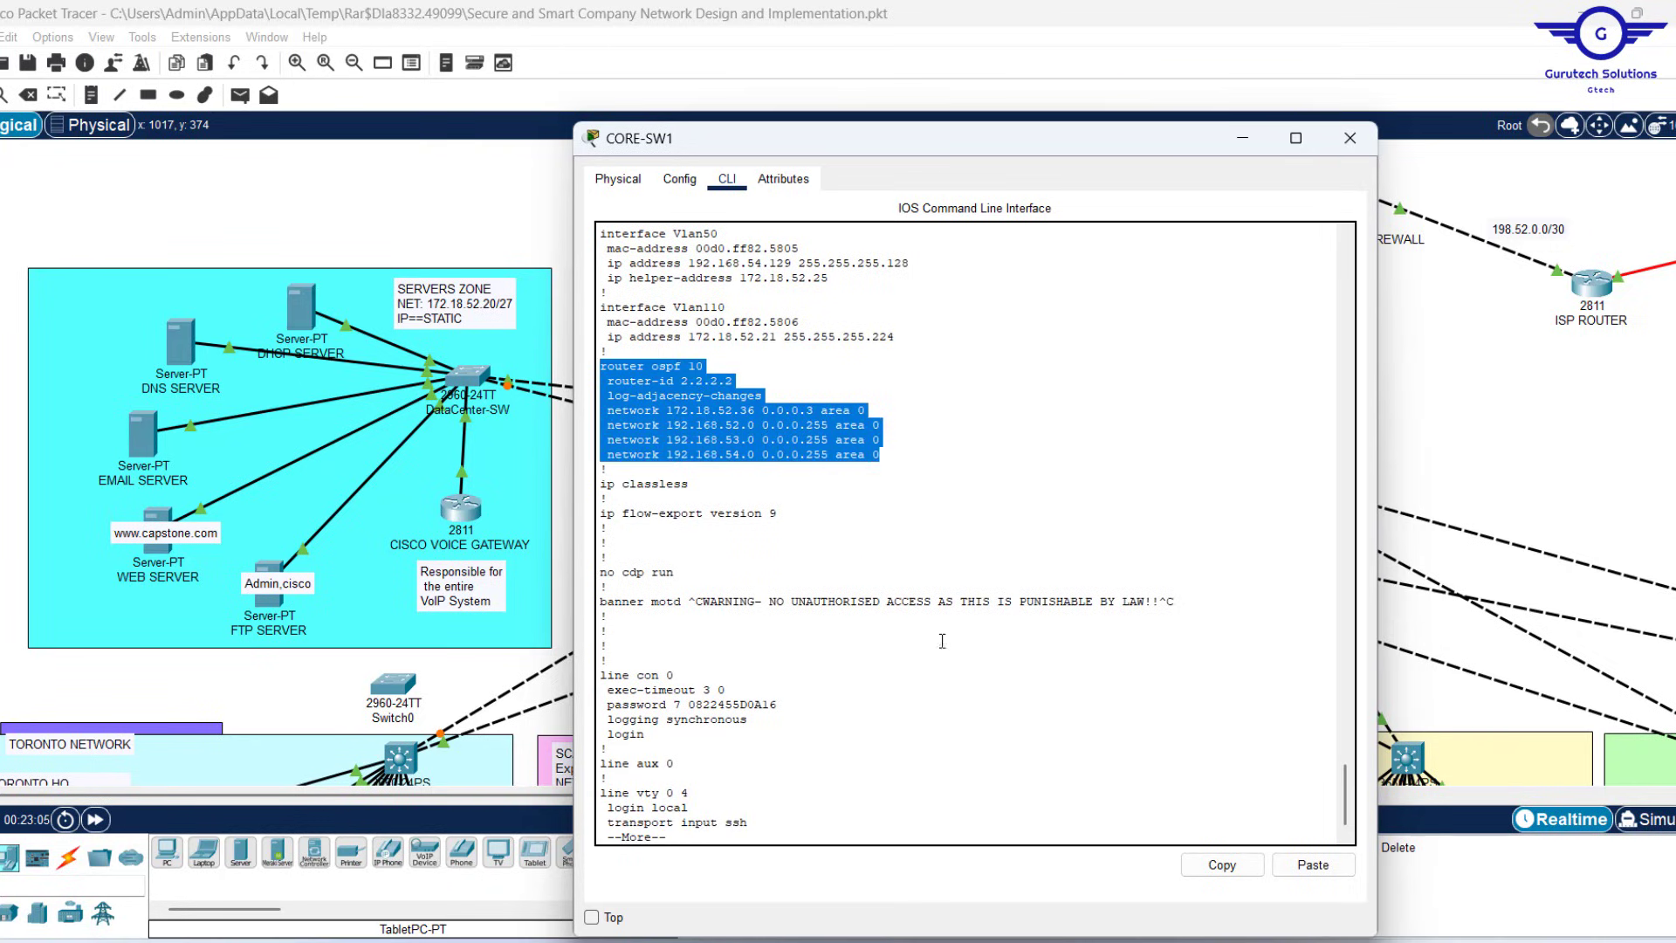
Leave the CORE-SW1 window, switch to the project documentation in Word and look through it, ending at section 1.12 on wireless access points
left_click(311, 239)
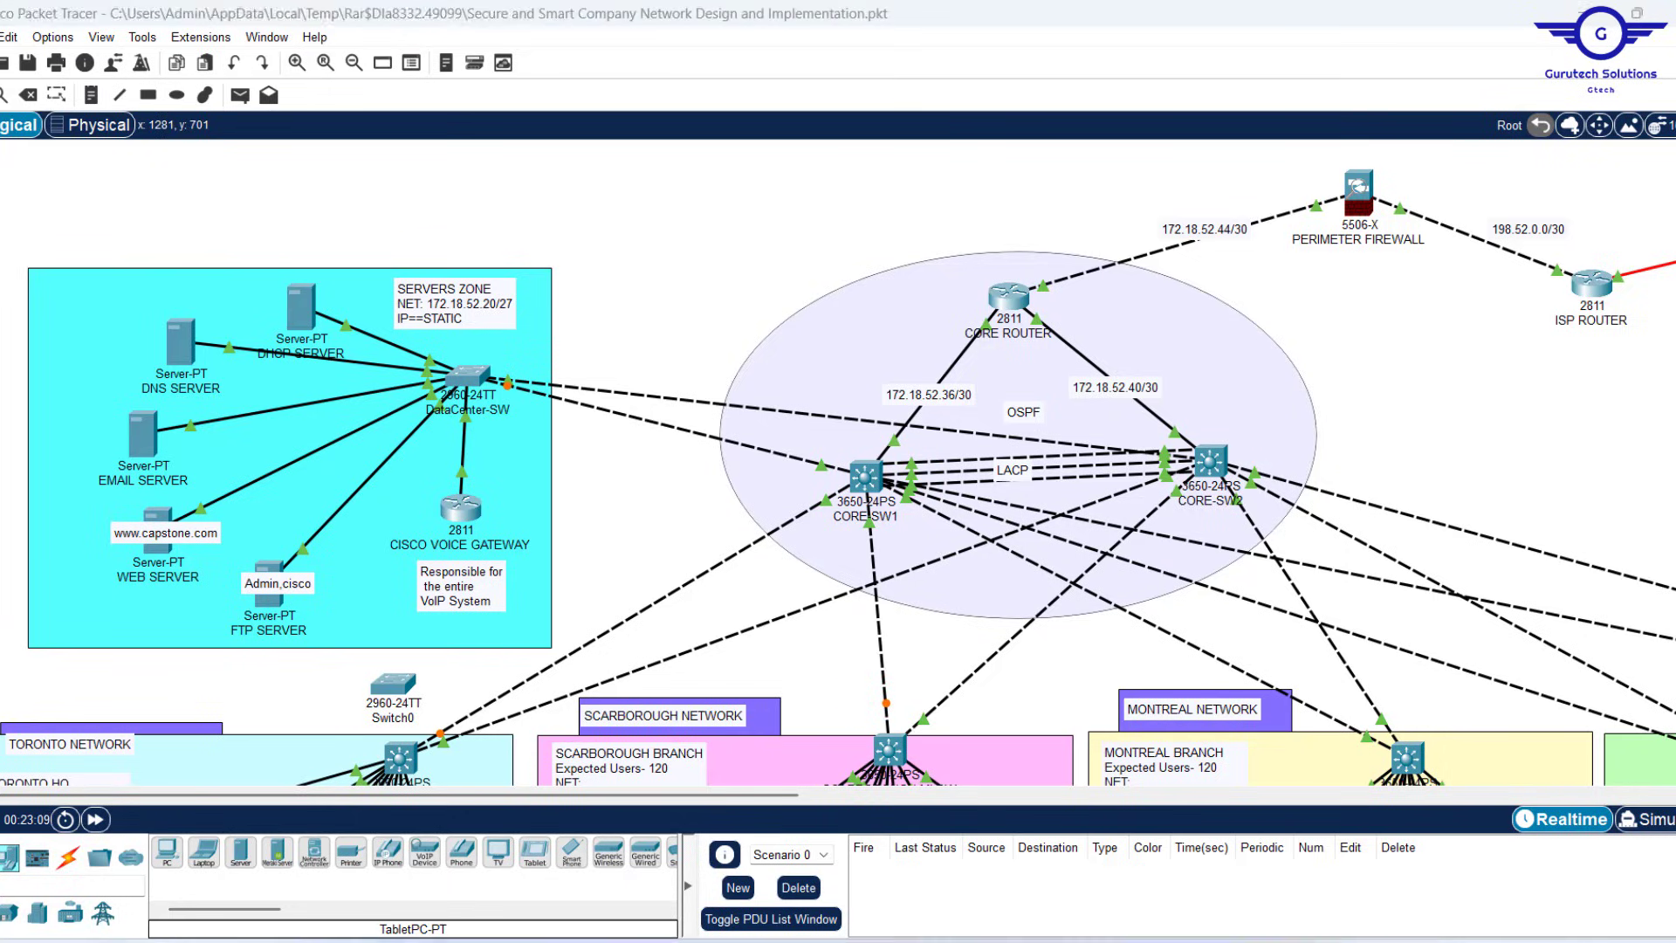
left_click(978, 941)
scroll(949, 717, "down", 4)
scroll(949, 718, "down", 18)
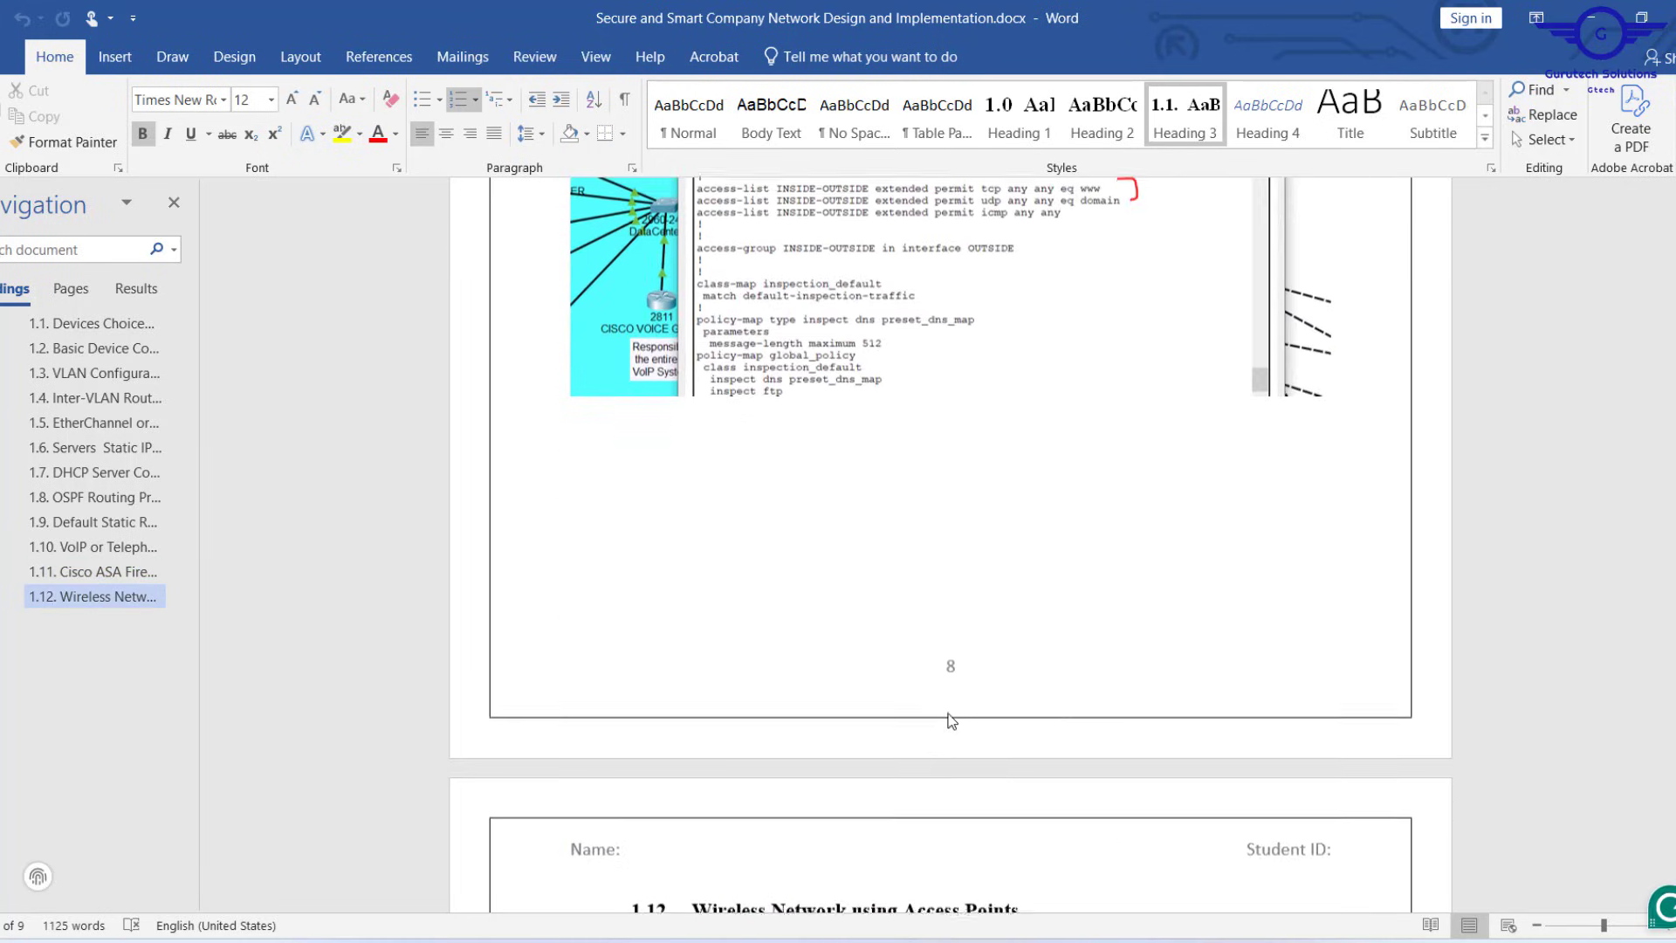
scroll(949, 714, "up", 20)
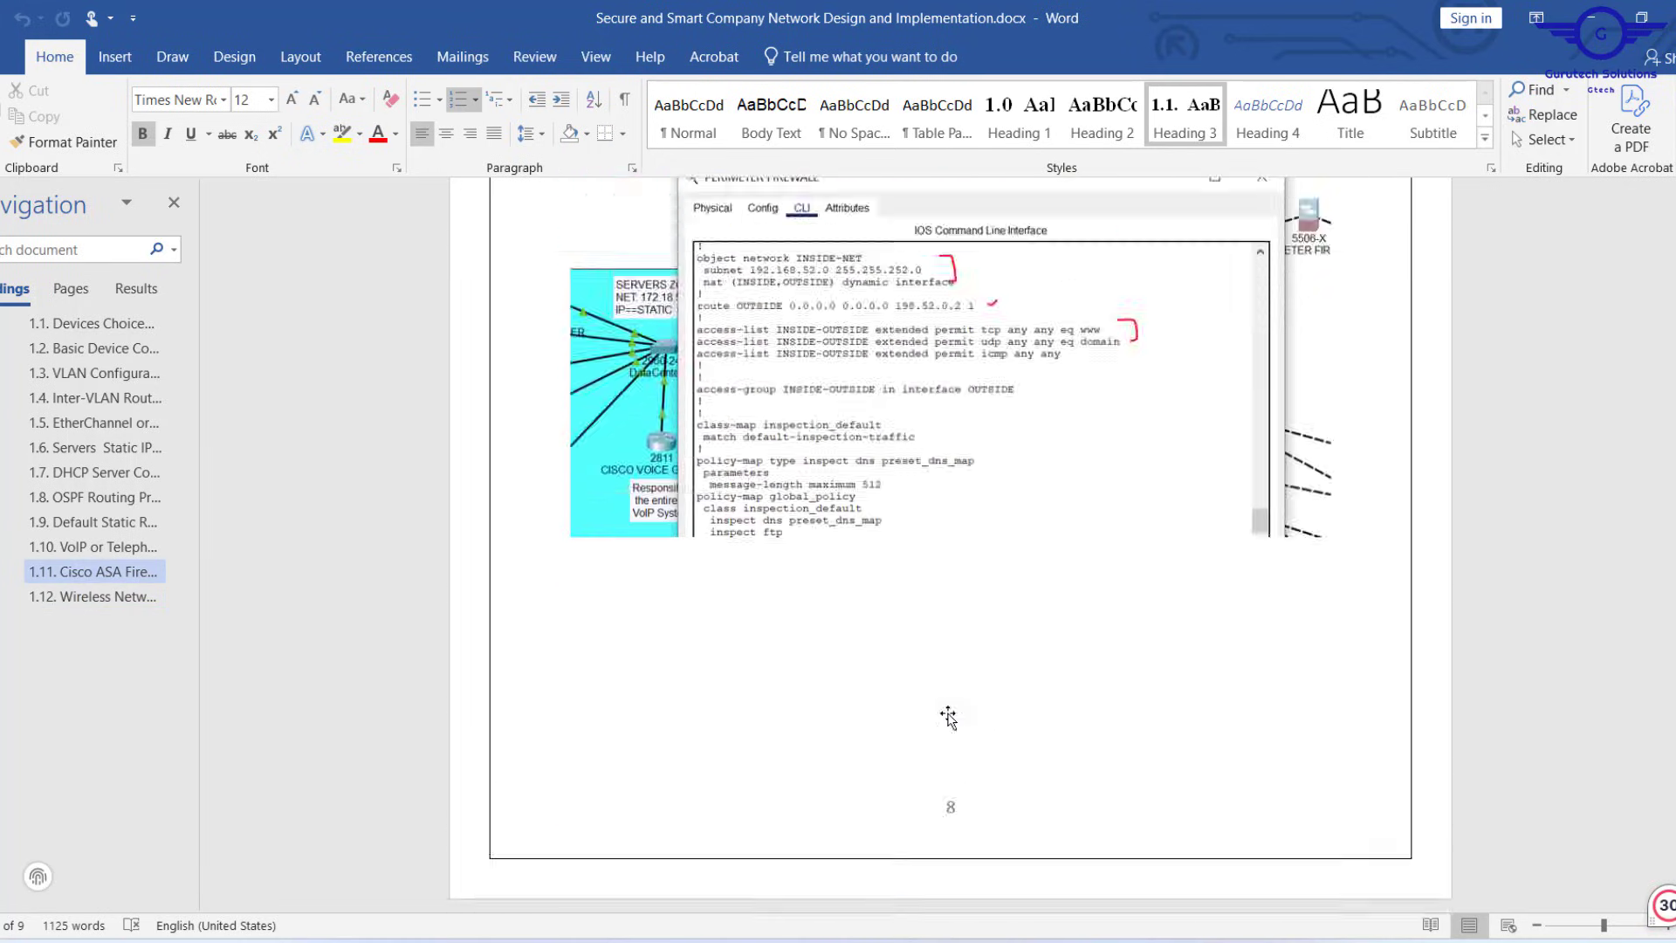
scroll(949, 716, "up", 15)
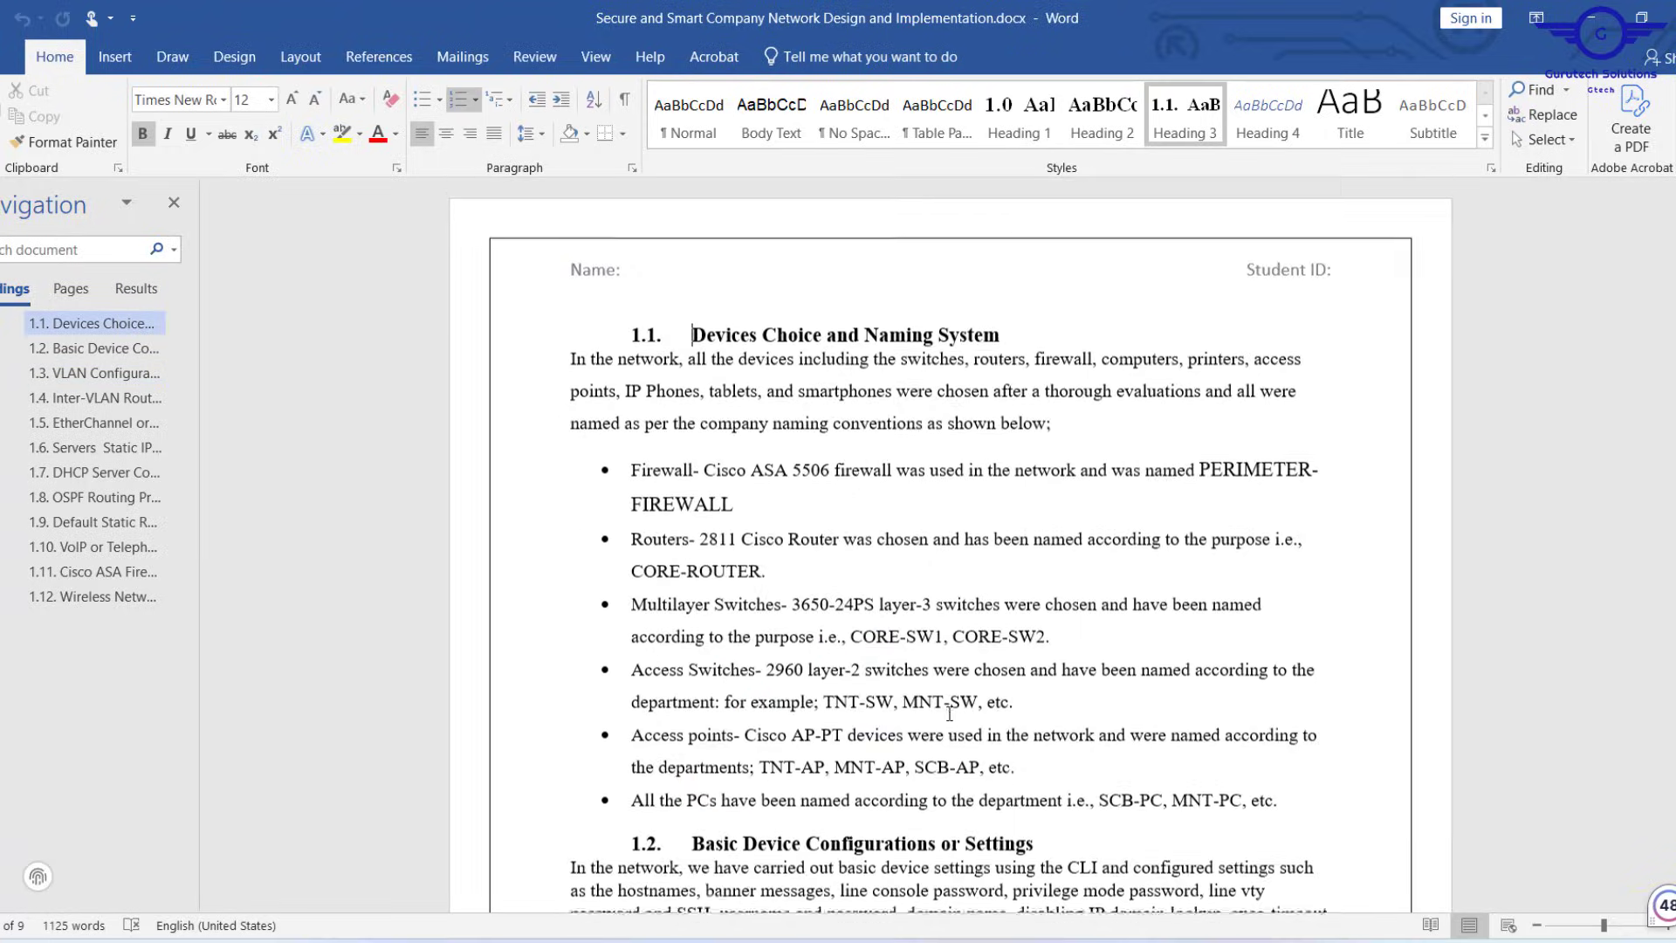
scroll(949, 714, "down", 20)
scroll(949, 714, "down", 18)
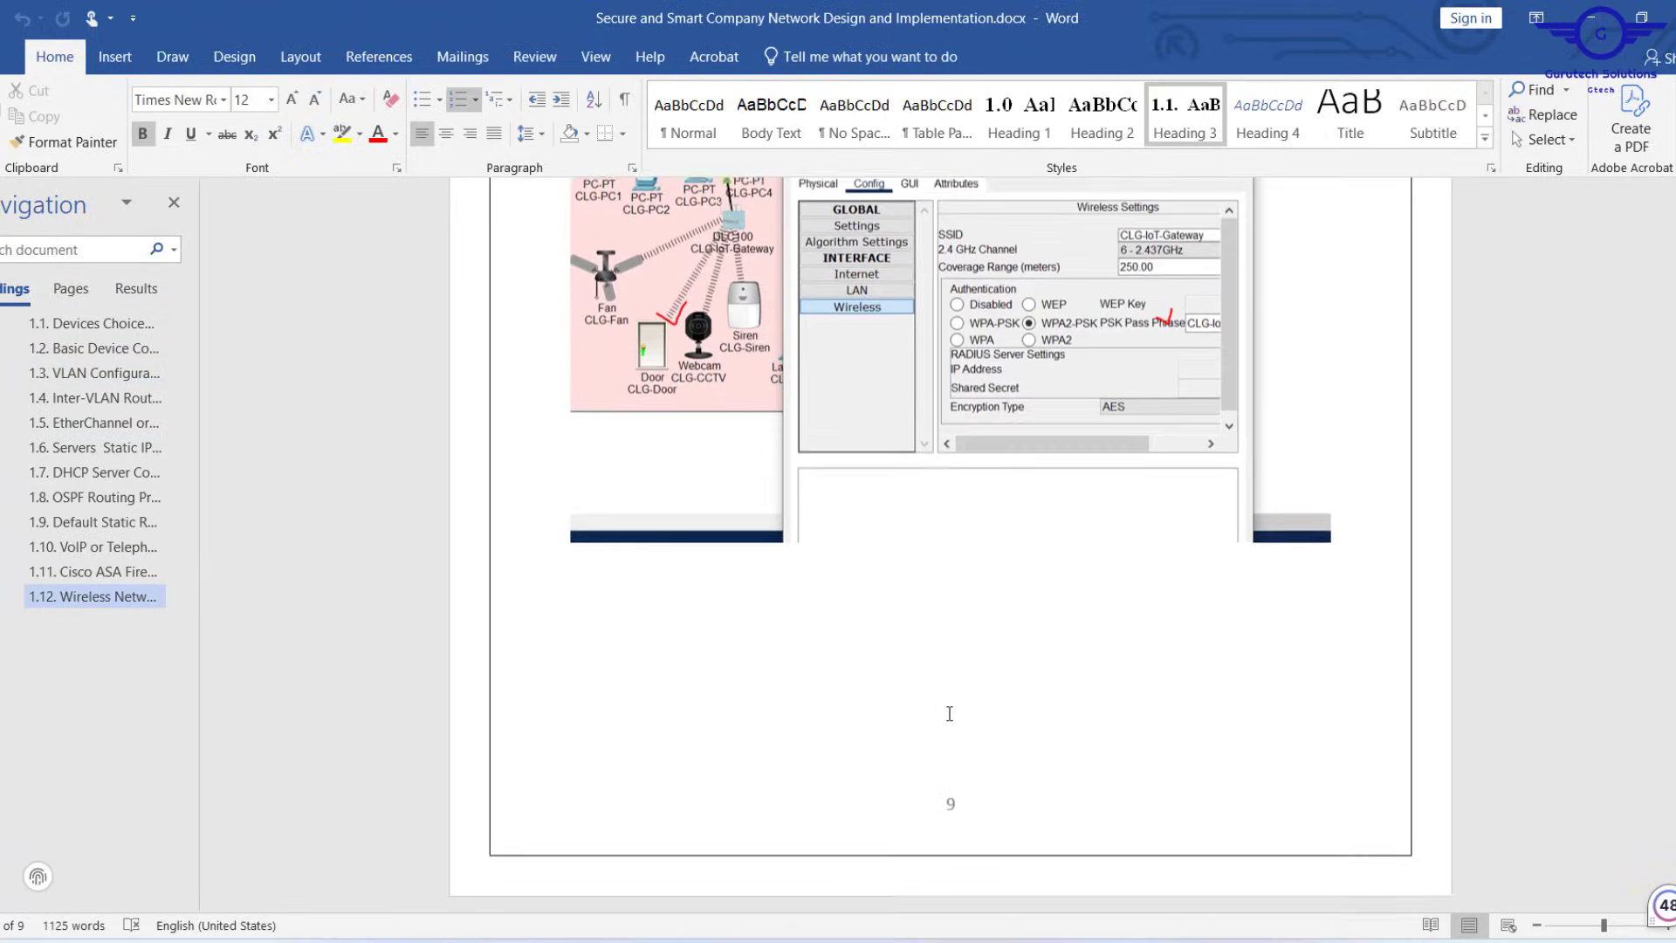
scroll(949, 714, "up", 7)
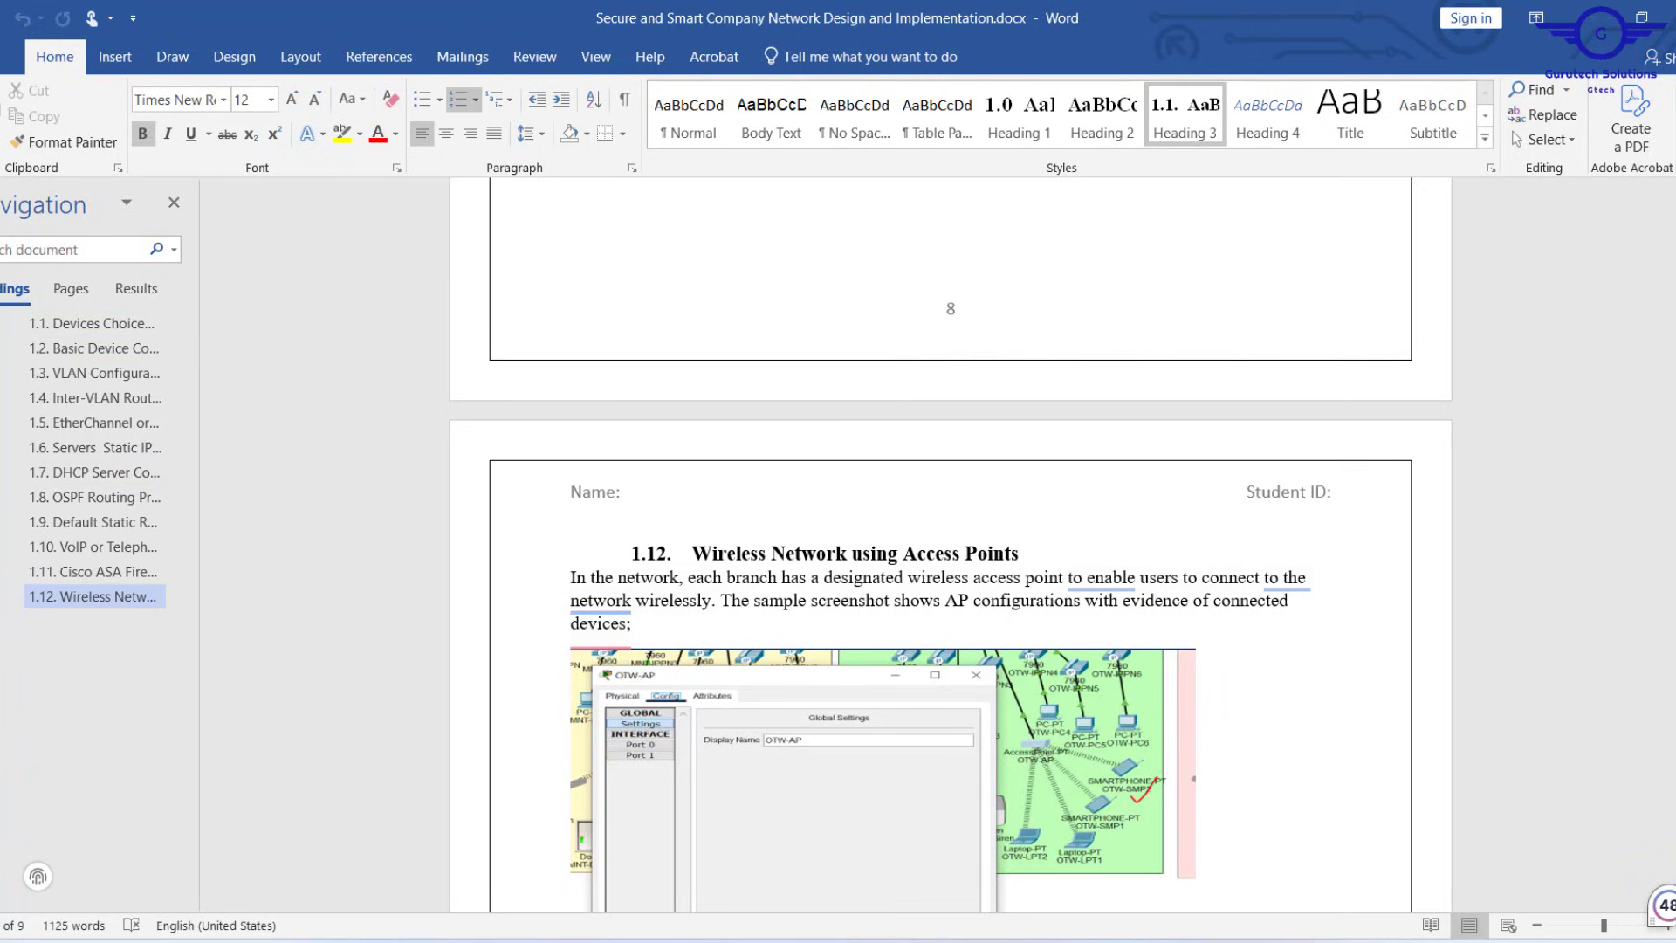
Switch to the project's web page in Chrome and follow its download link to the PayPal purchase section
mouse_move(1119, 941)
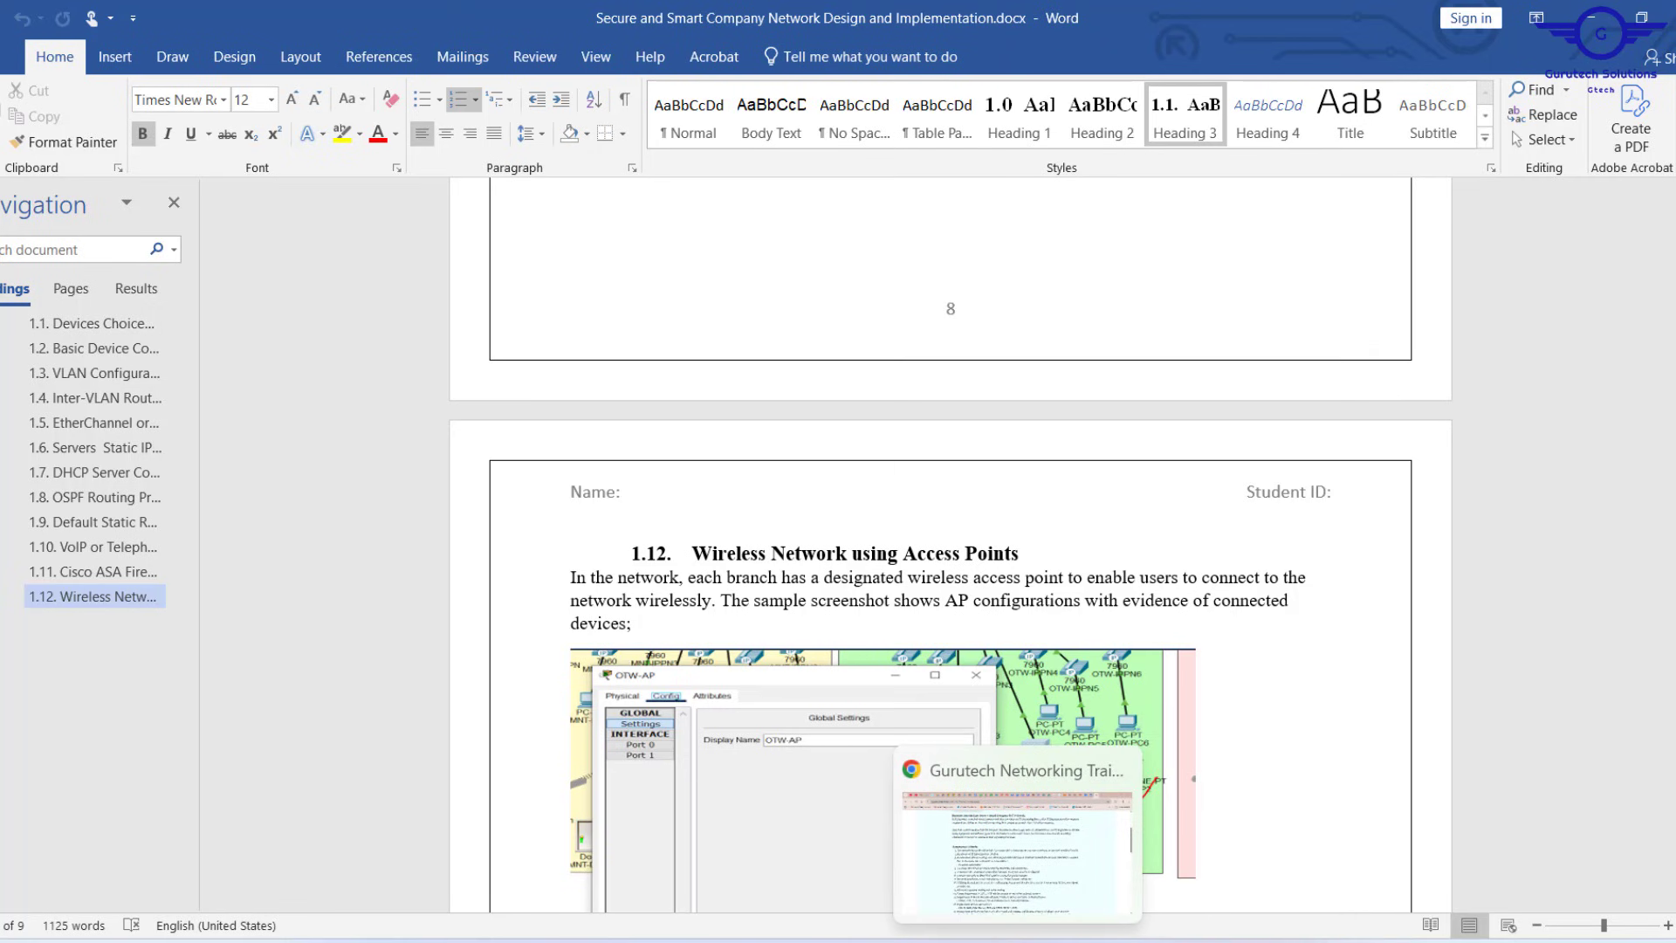
left_click(1020, 942)
scroll(902, 545, "up", 3)
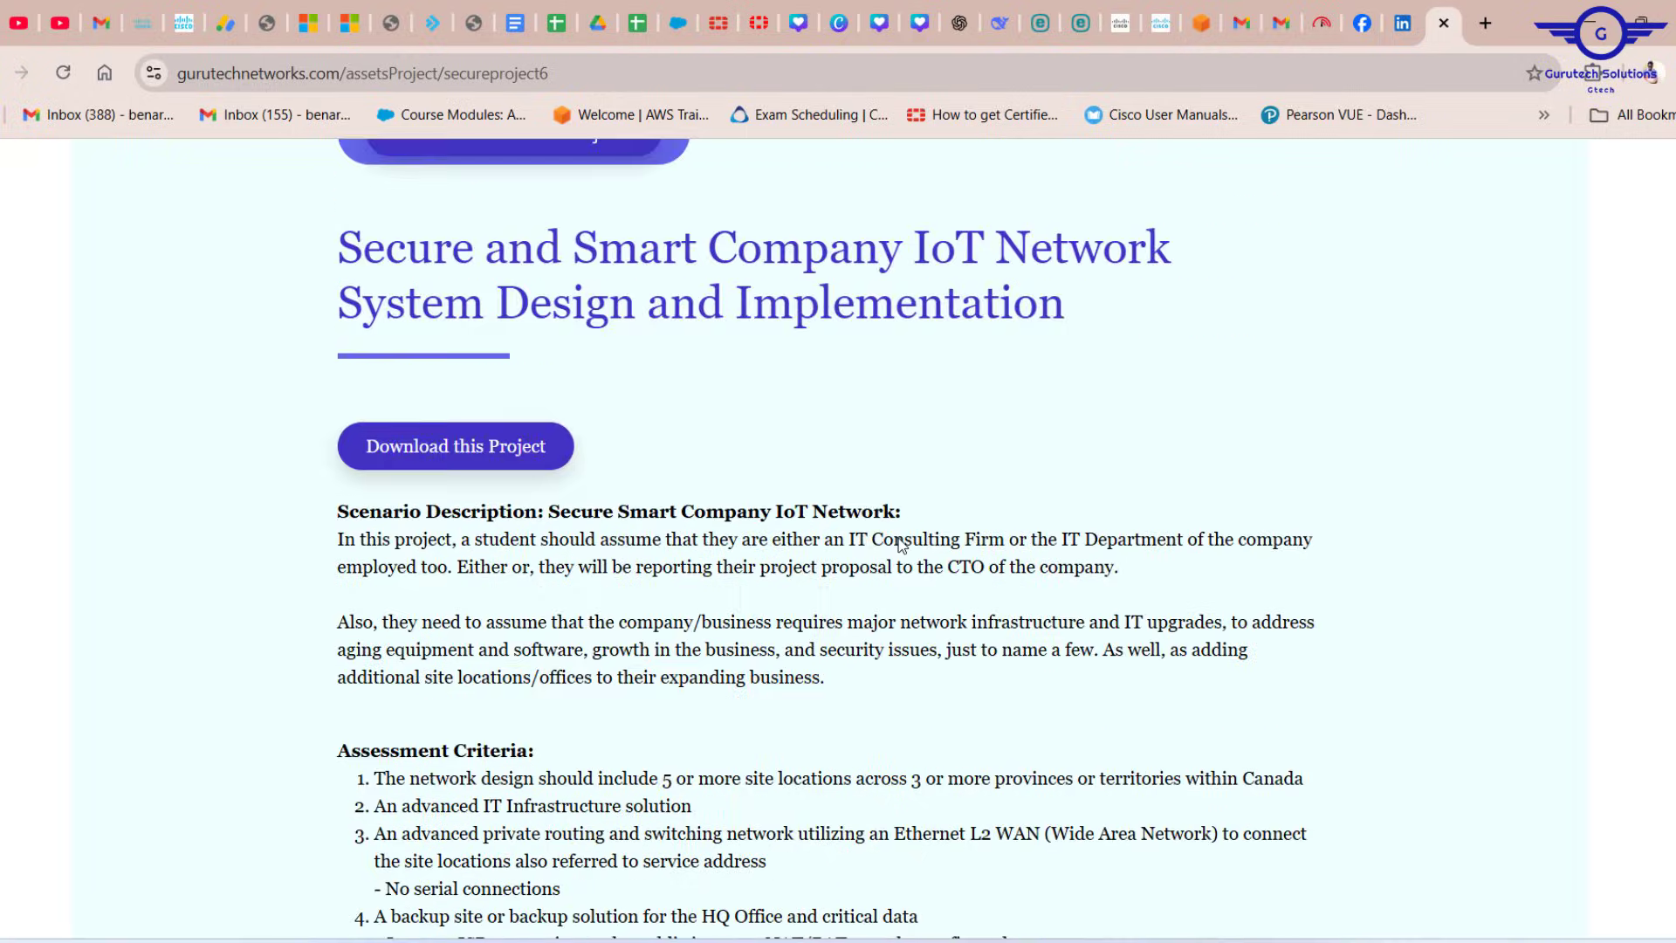
left_click(474, 449)
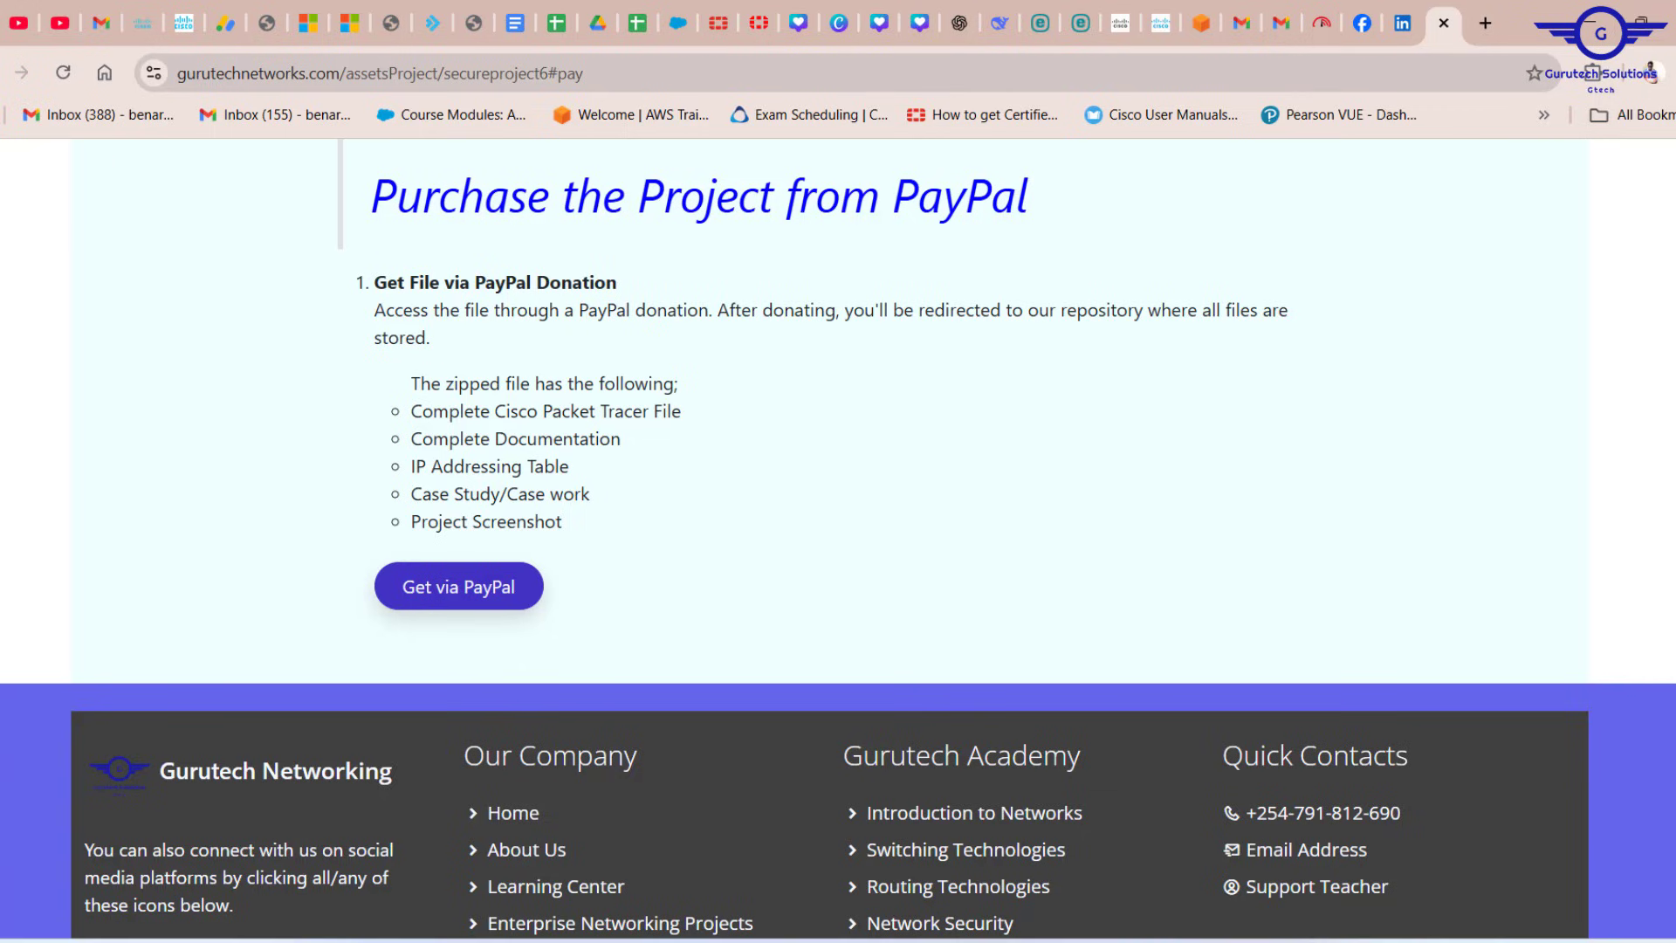
Switch back to Packet Tracer and review the topology from the branch IoT devices up to the core and perimeter firewall
left_click(970, 838)
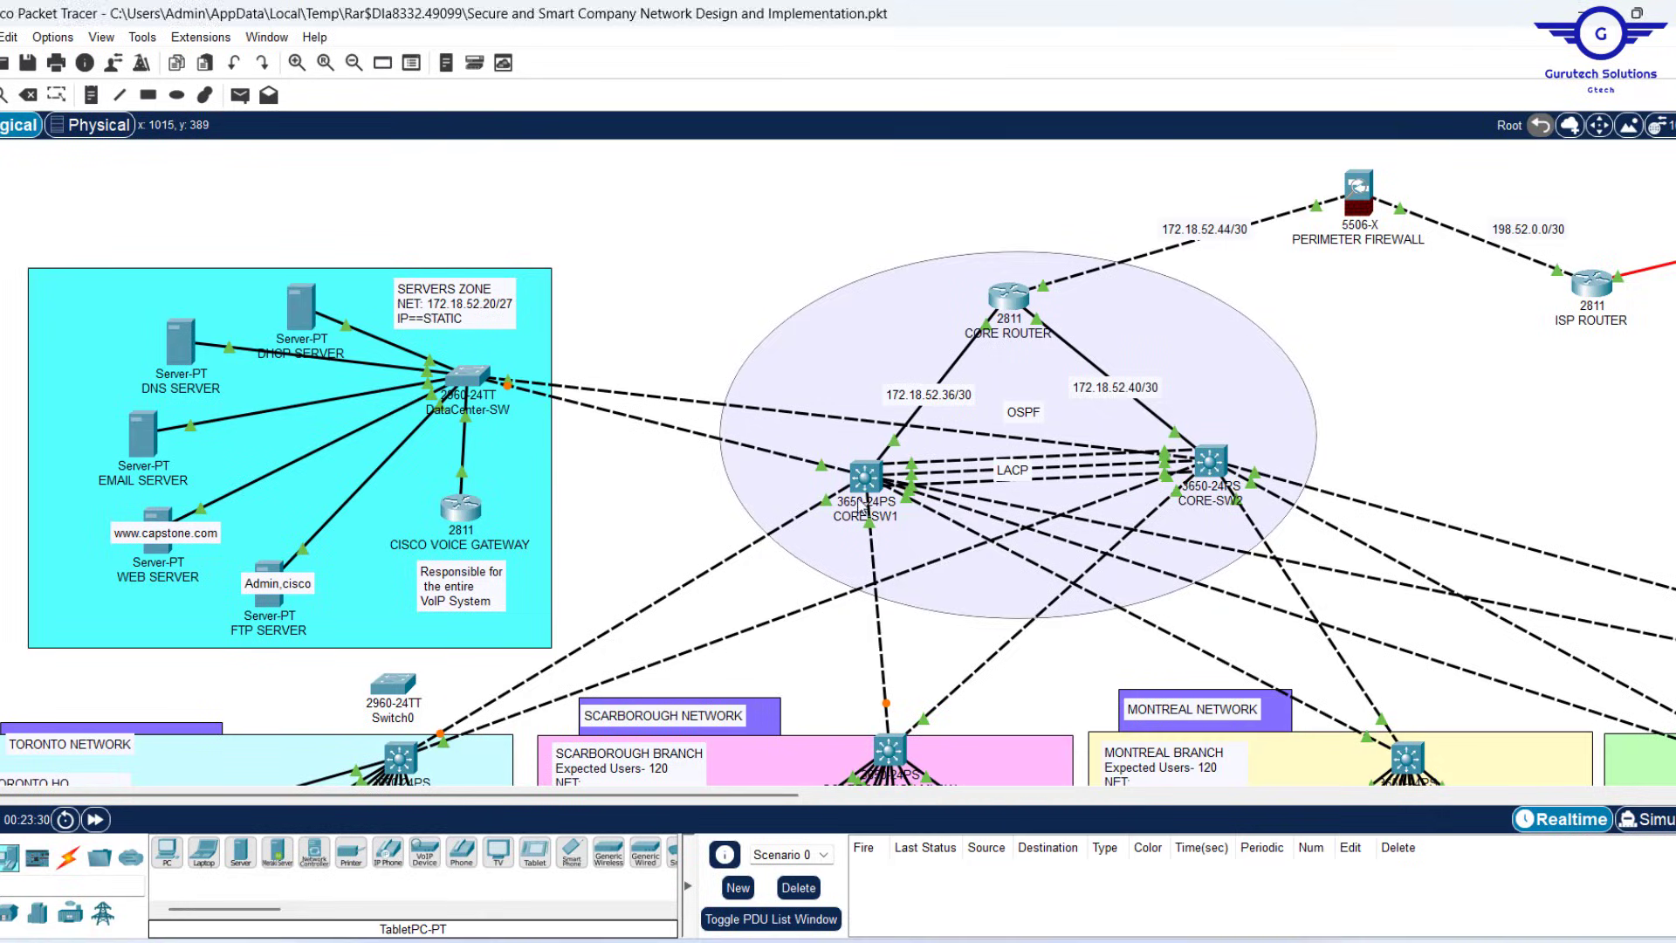
scroll(860, 504, "down", 8)
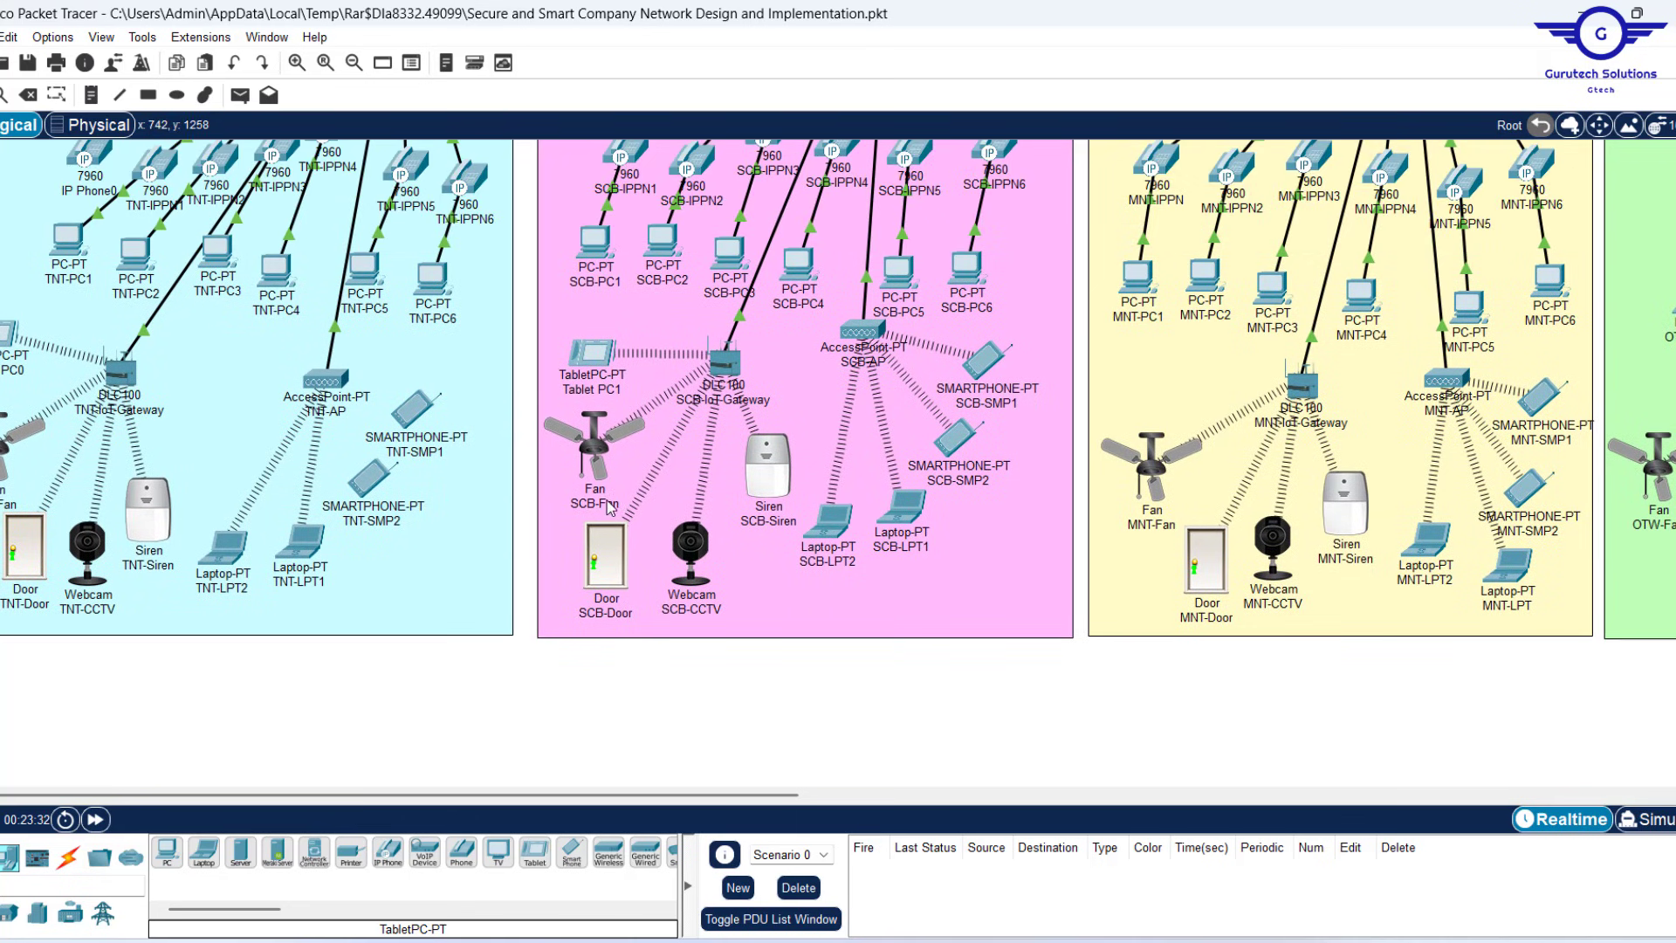
scroll(609, 507, "left", 1)
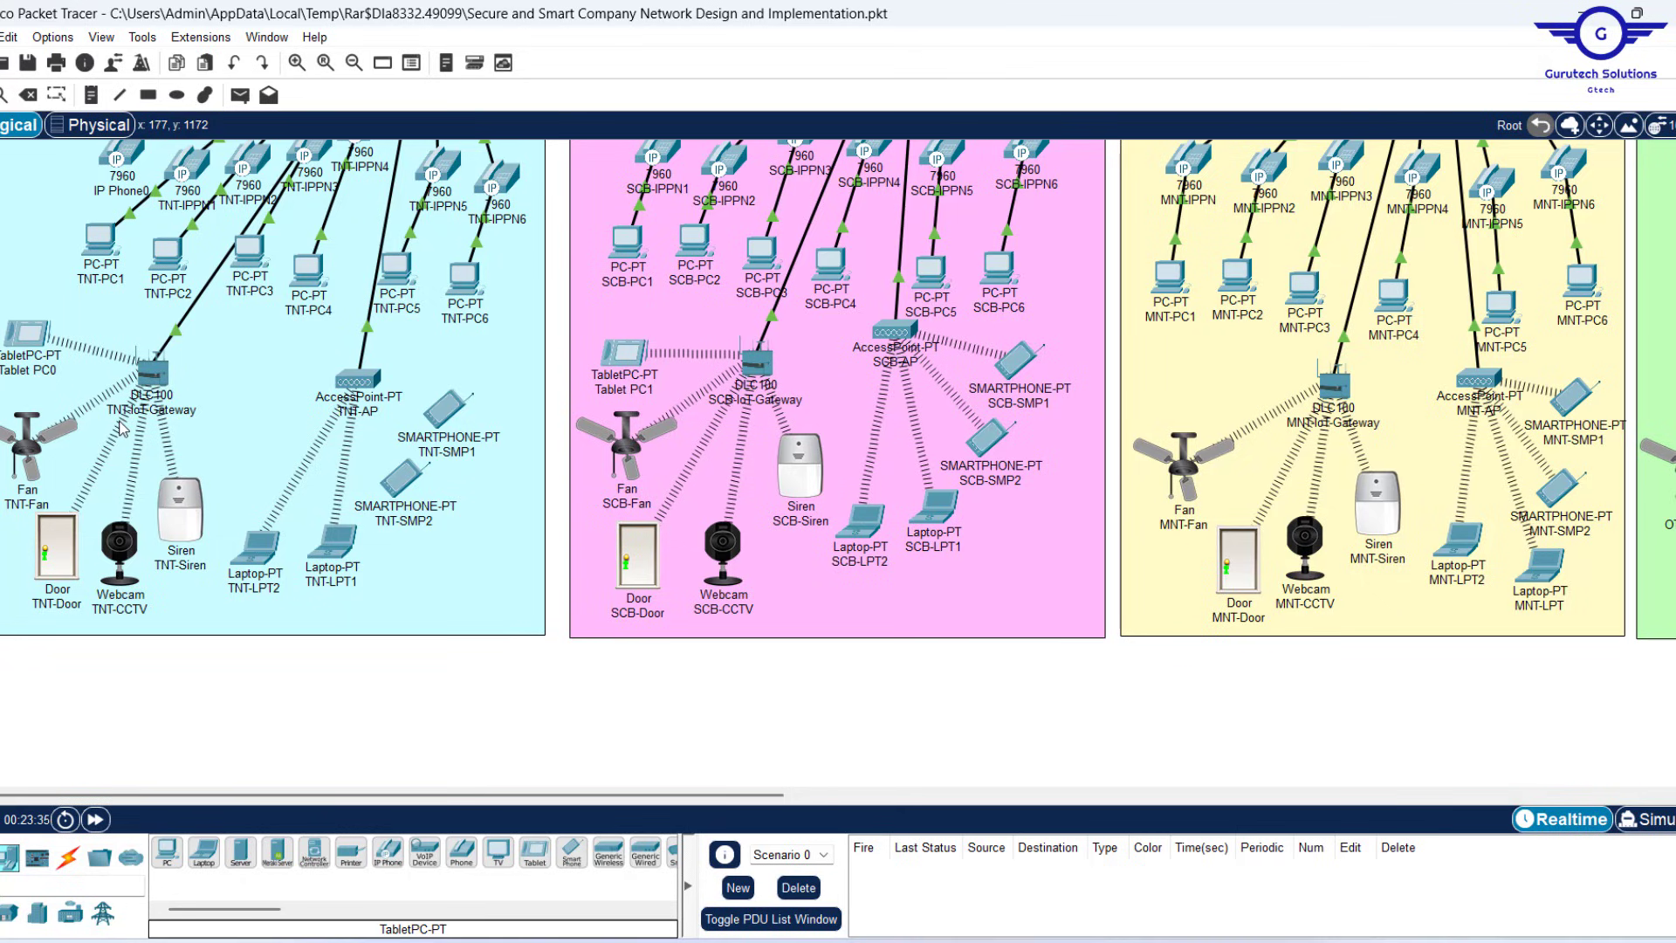
scroll(677, 386, "up", 5)
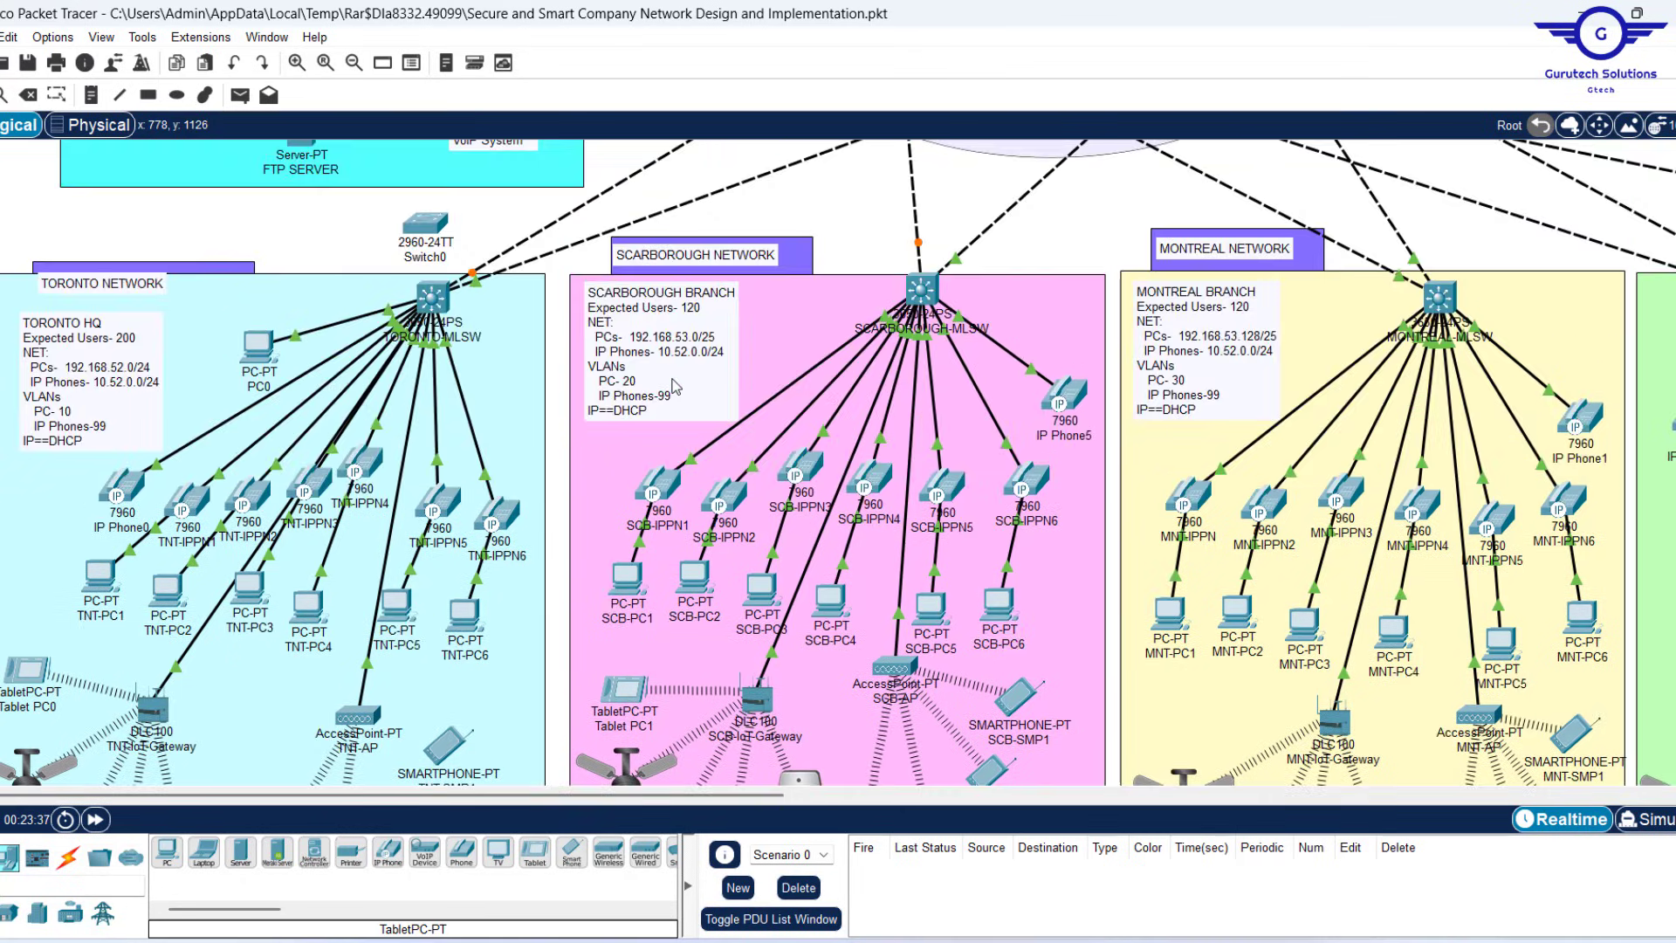
scroll(677, 386, "up", 3)
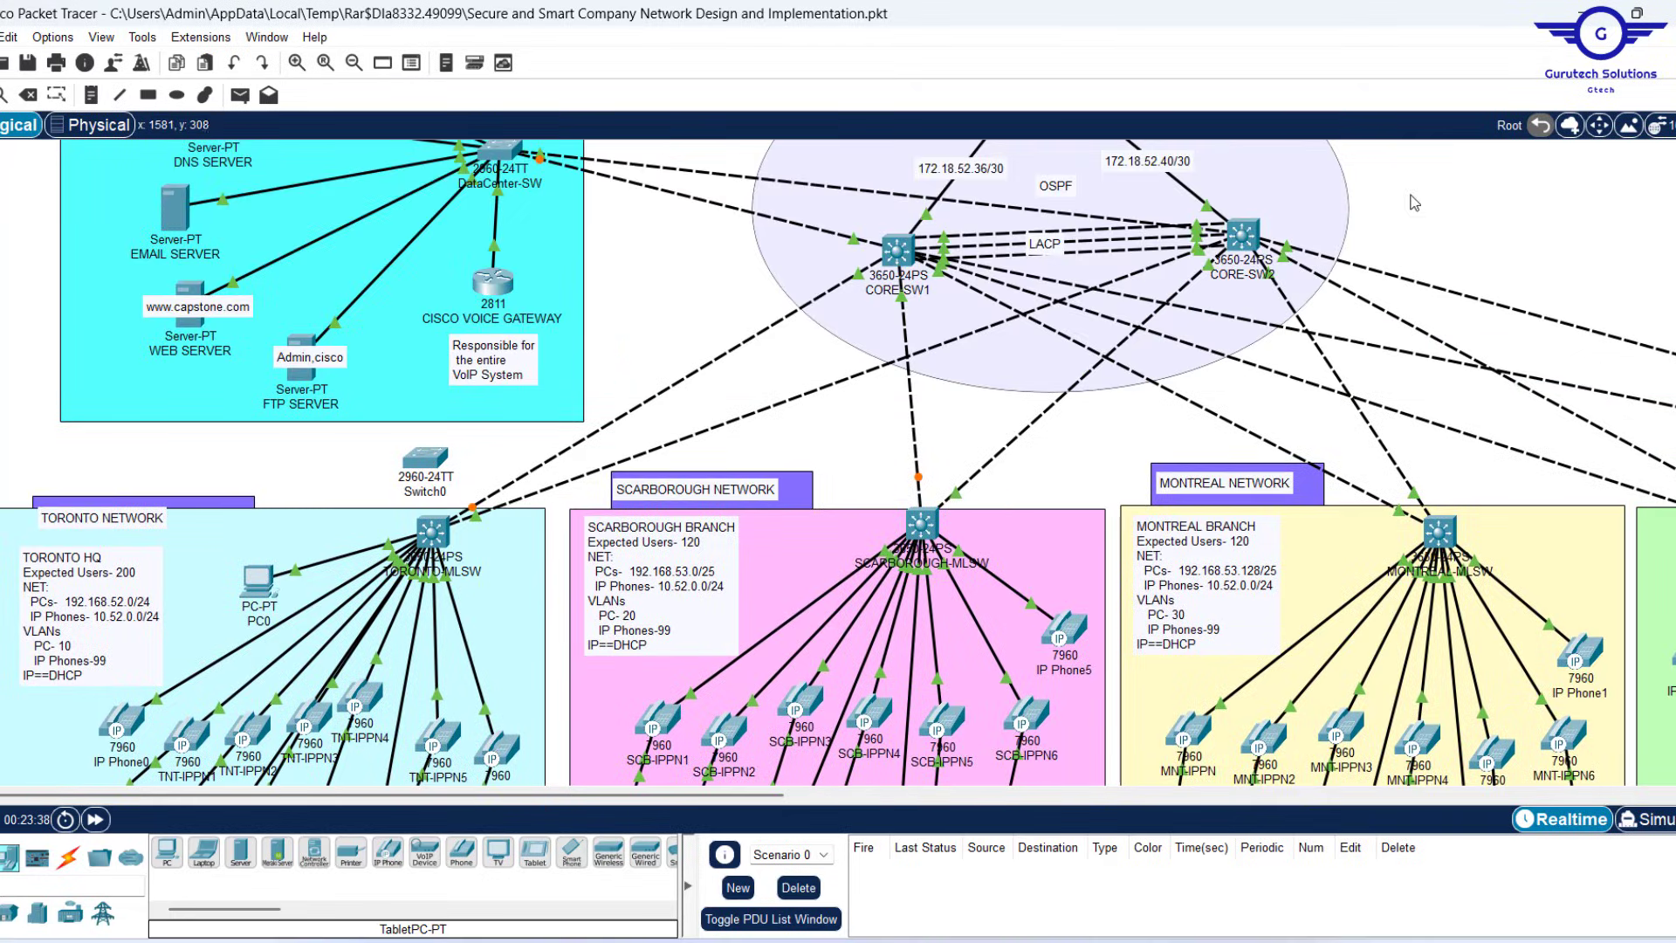
scroll(1431, 267, "up", 3)
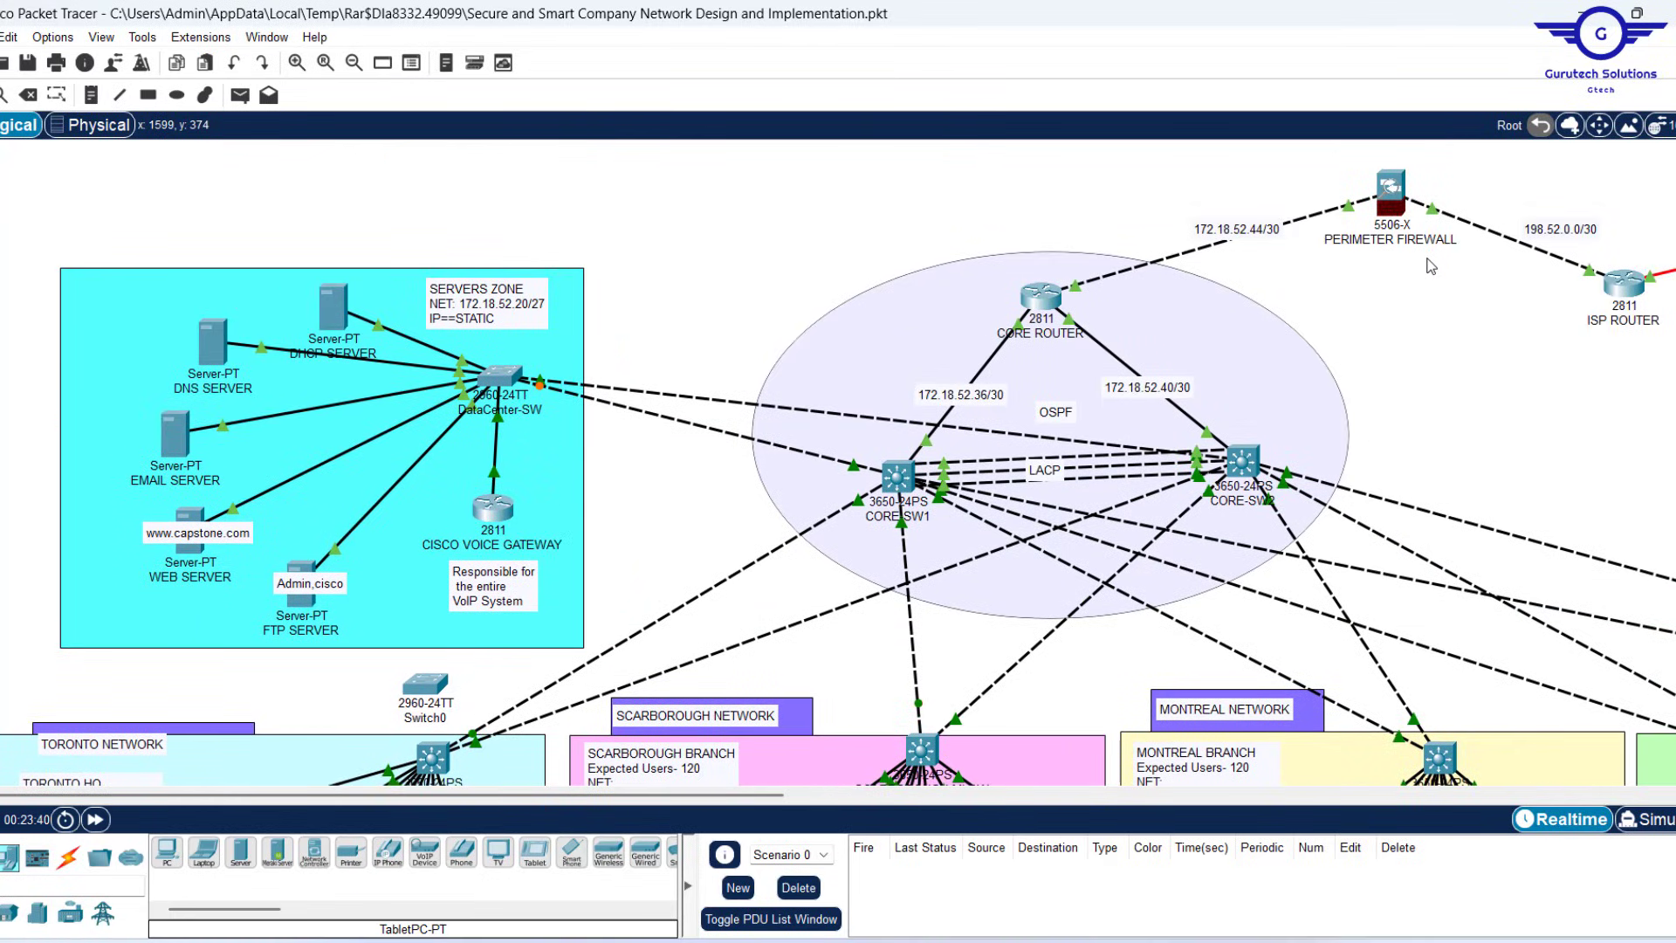